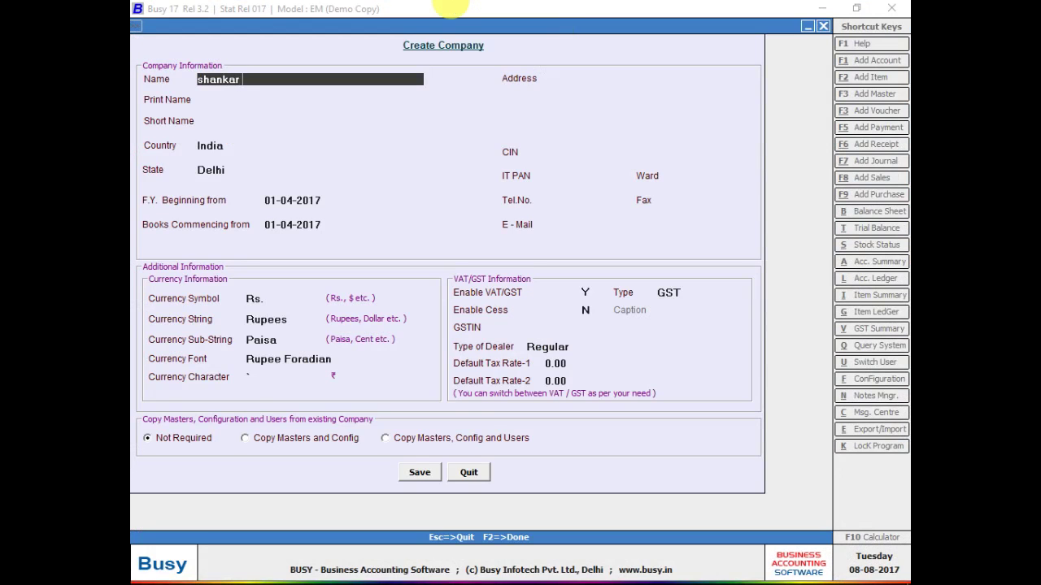
- Enter the company name Shankar Trading Co.(brach Shiv Agency )
text(trading co.(brach shiv a)
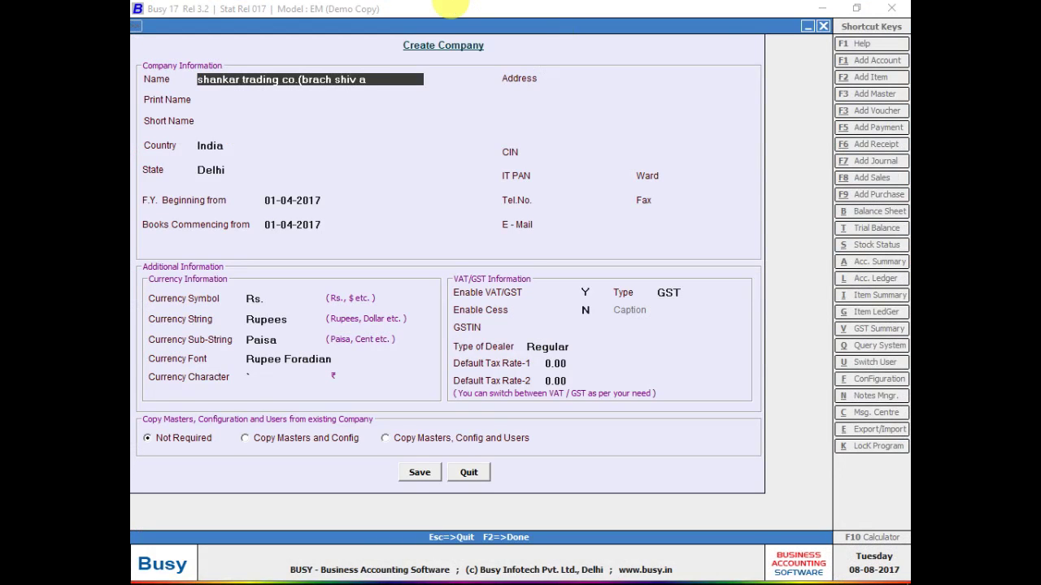
text(gen)
key(BackSpace)
key(BackSpace)
key(BackSpace)
key(BackSpace)
text(s)
key(BackSpace)
text(s)
key(BackSpace)
text(sa)
key(BackSpace)
key(BackSpace)
text(Agency ))
key(Return)
key(Return)
key(Return)
key(Return)
key(Return)
key(Return)
key(Return)
key(Return)
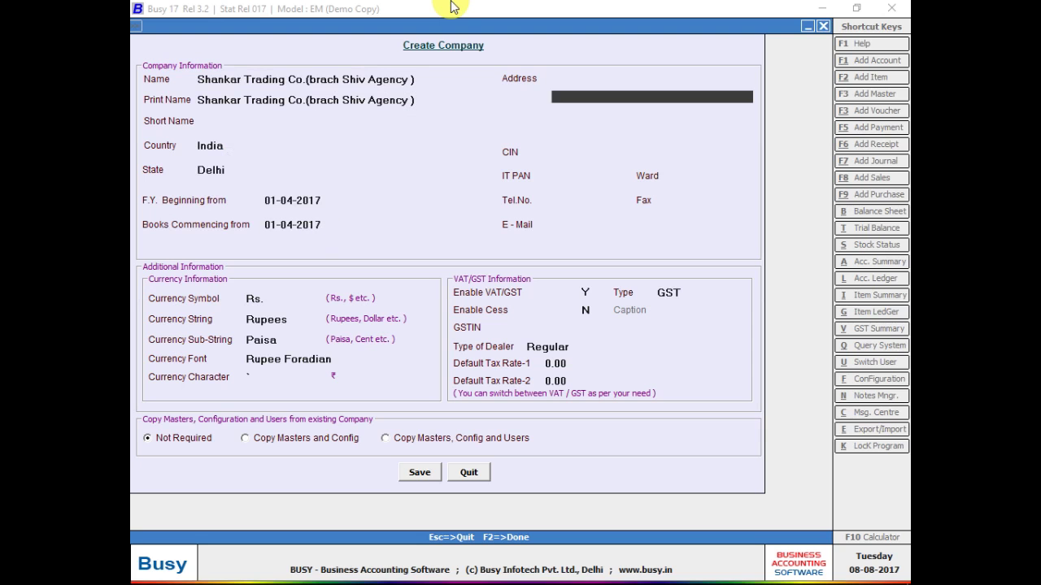
- Fill in the company's two address lines, save the company, and bring up the window switcher
key(Up)
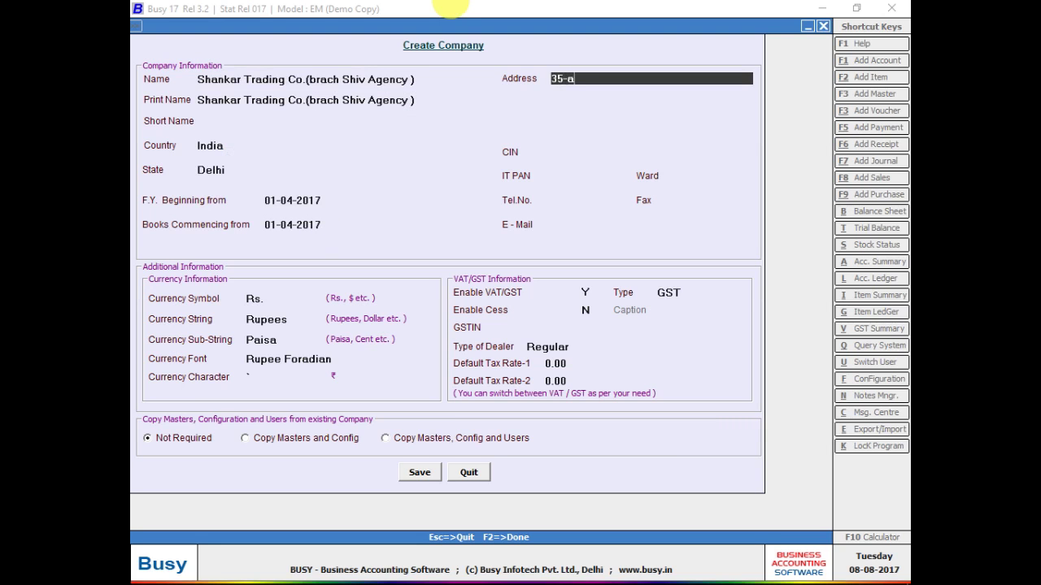
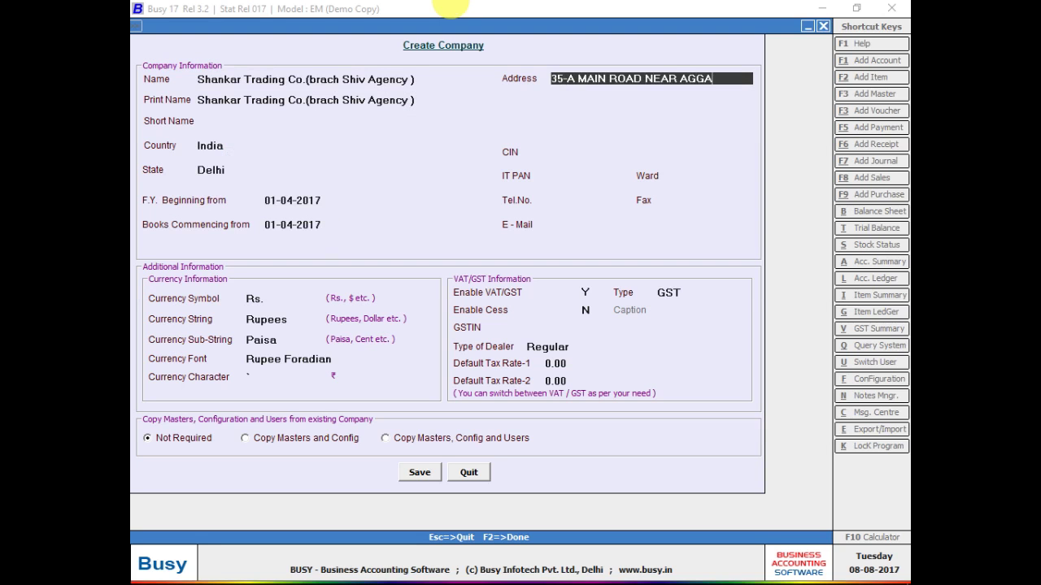
key(Return)
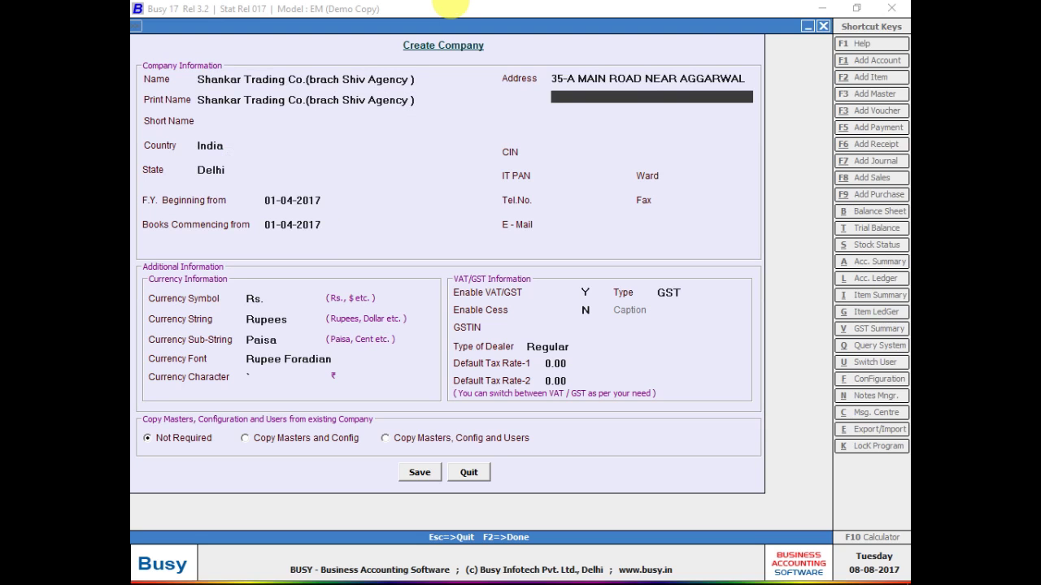
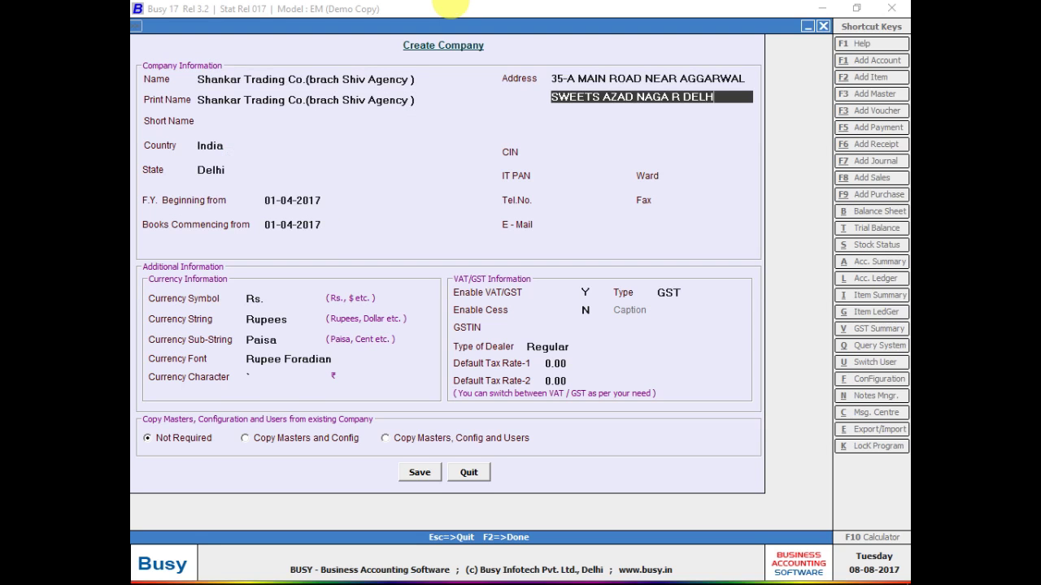
text(R)
key(Return)
key(F2)
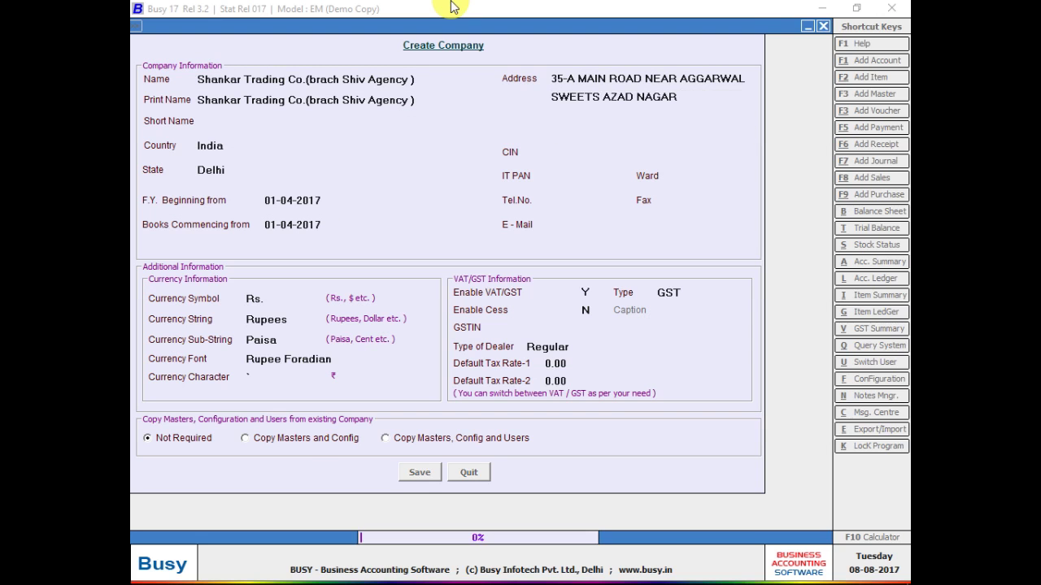
key(alt+Tab)
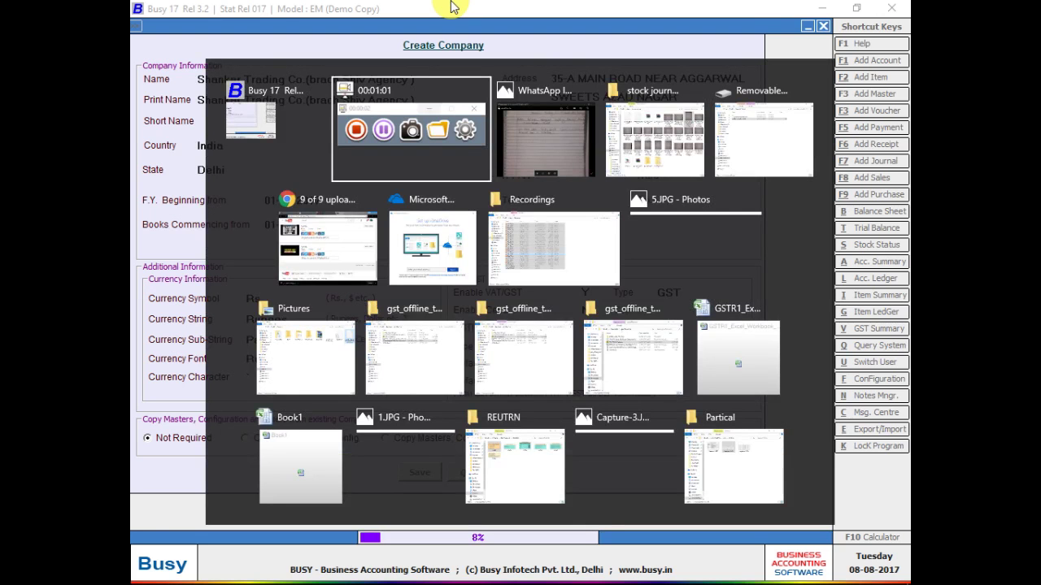
- Show the third notebook photo upright, zoomed and panned to read the Hari Traders bill header
key(alt+Tab)
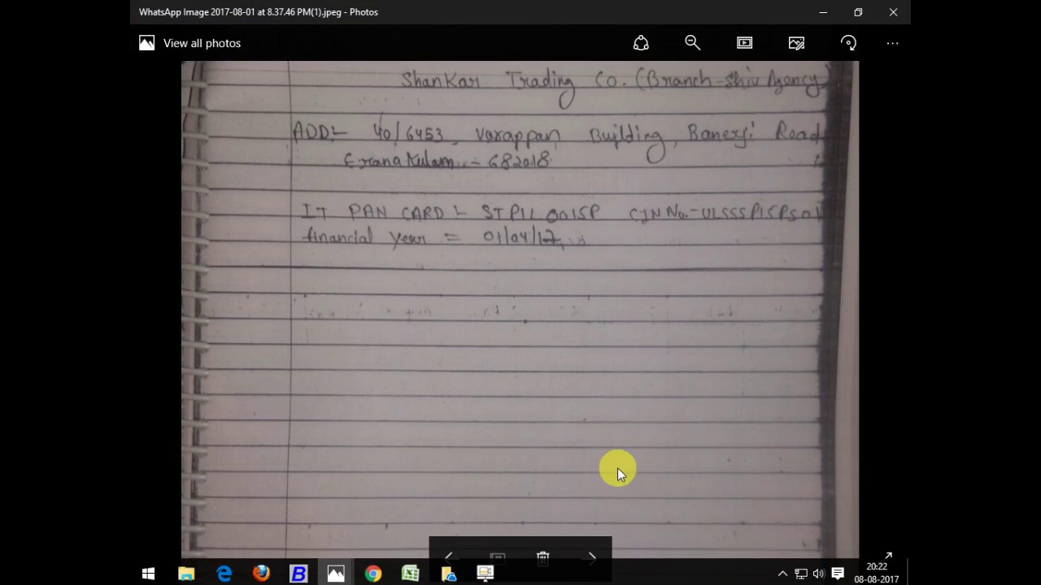
right_click(625, 294)
click(582, 563)
click(586, 561)
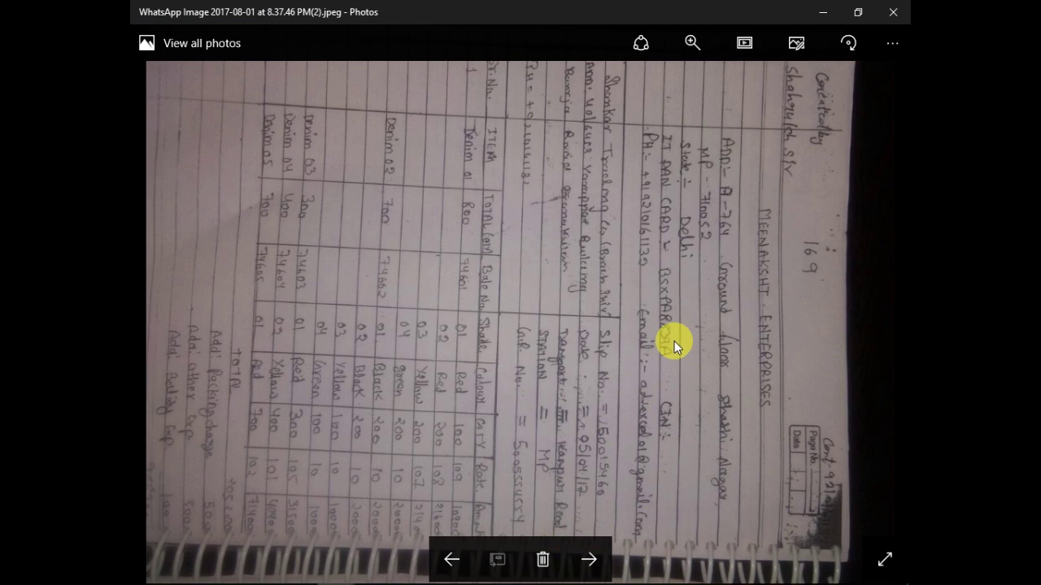
key(Right)
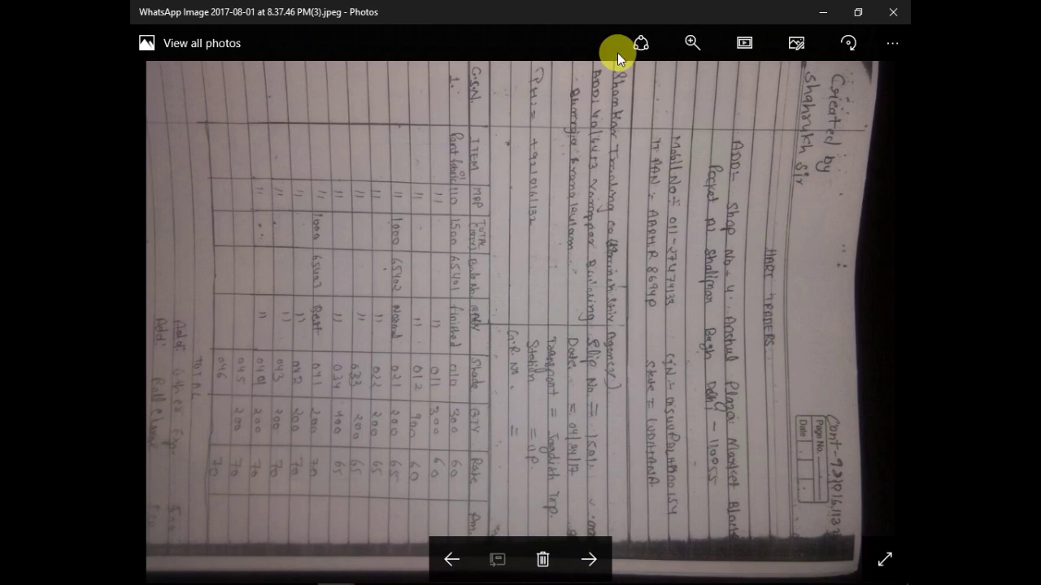
key(ctrl+r)
key(ctrl+r)
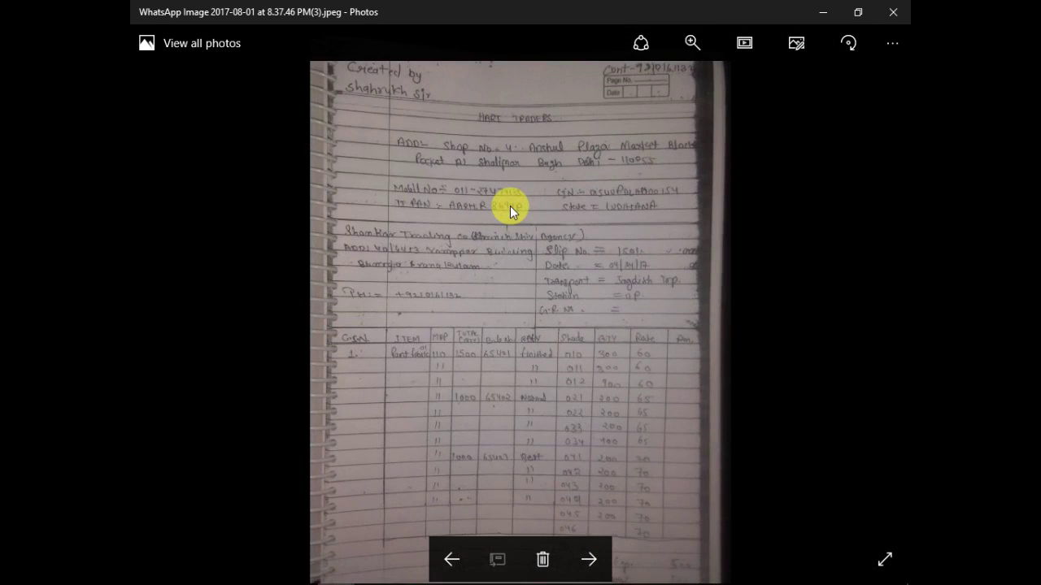
scroll(510, 205, up, 2)
drag(510, 206, 513, 257)
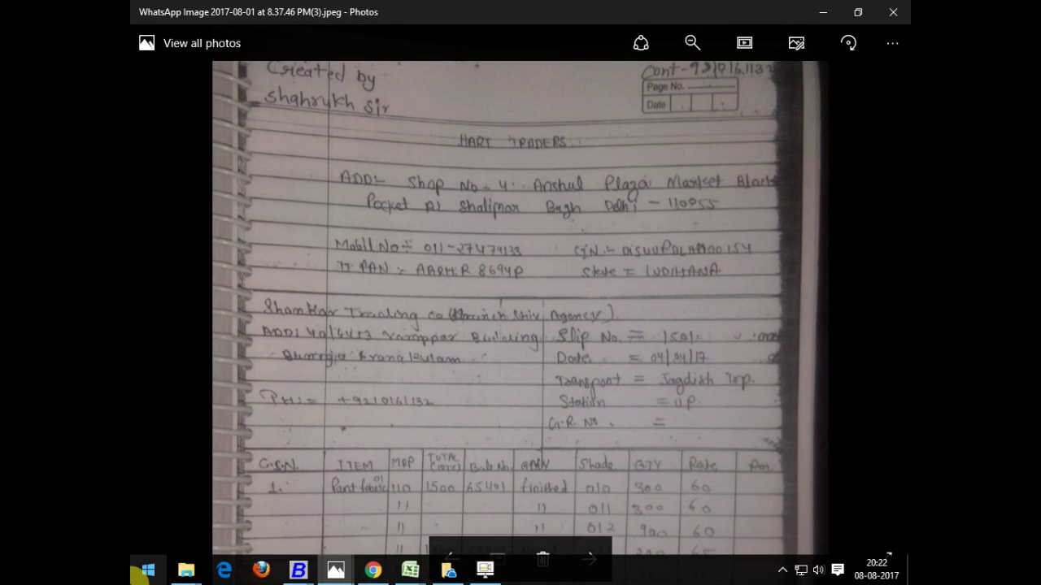
key(Up)
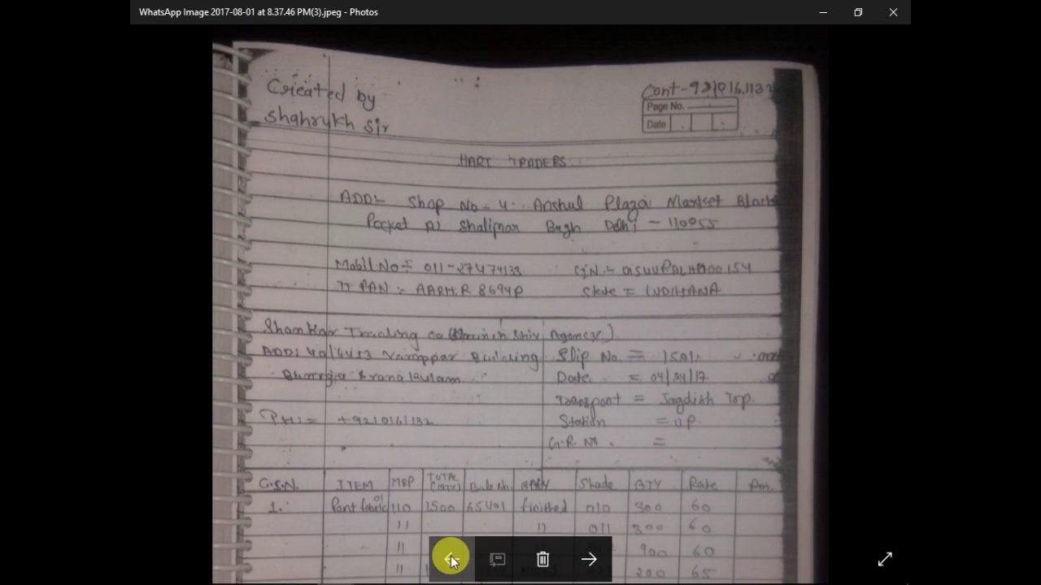
- Browse the notebook photos to the Shiva Sales Corporation page (8.37.46 PM.jpeg)
click(452, 559)
click(452, 560)
click(451, 559)
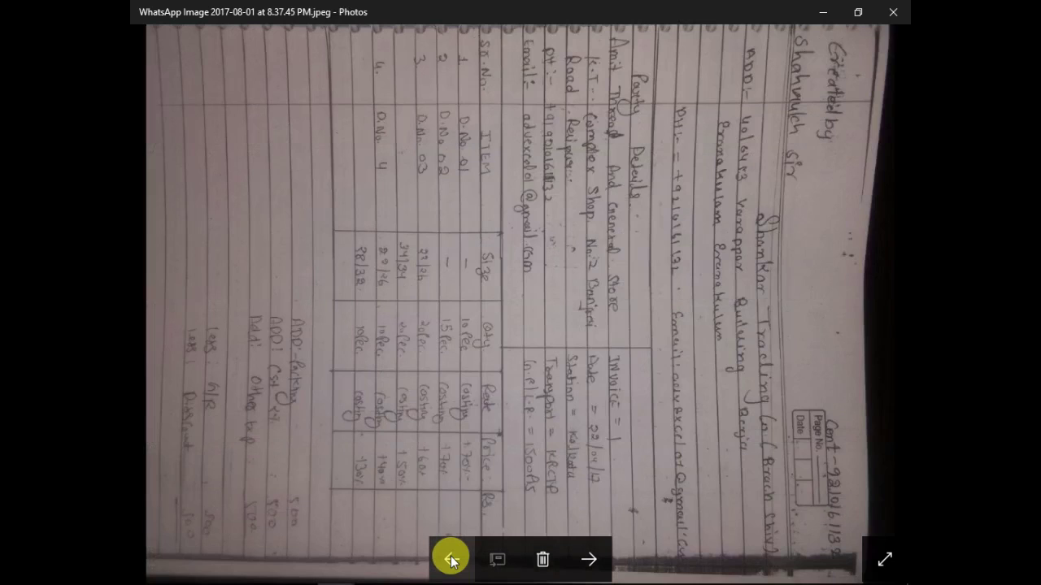
click(451, 559)
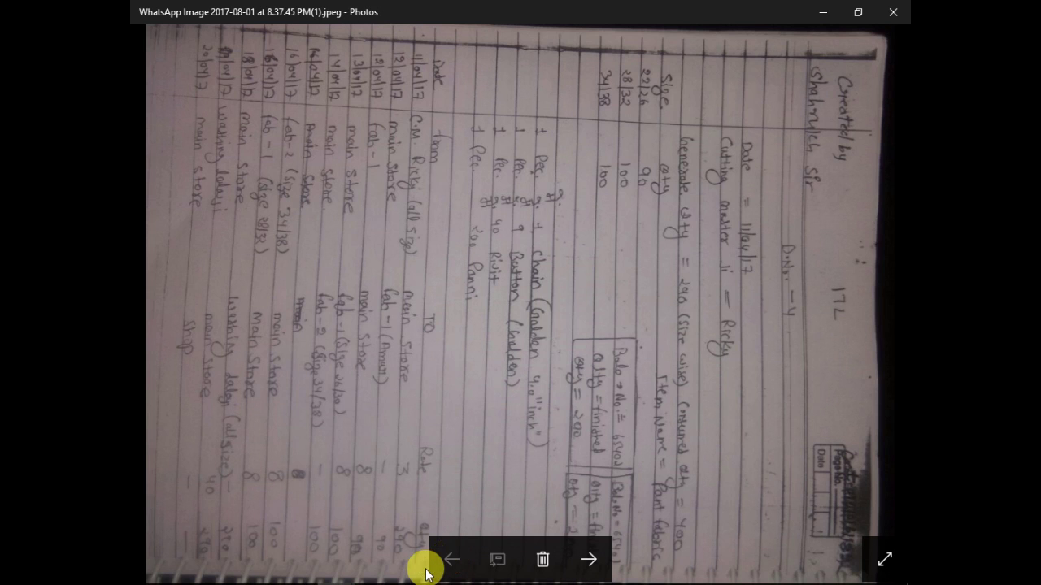
click(590, 560)
click(590, 559)
click(590, 559)
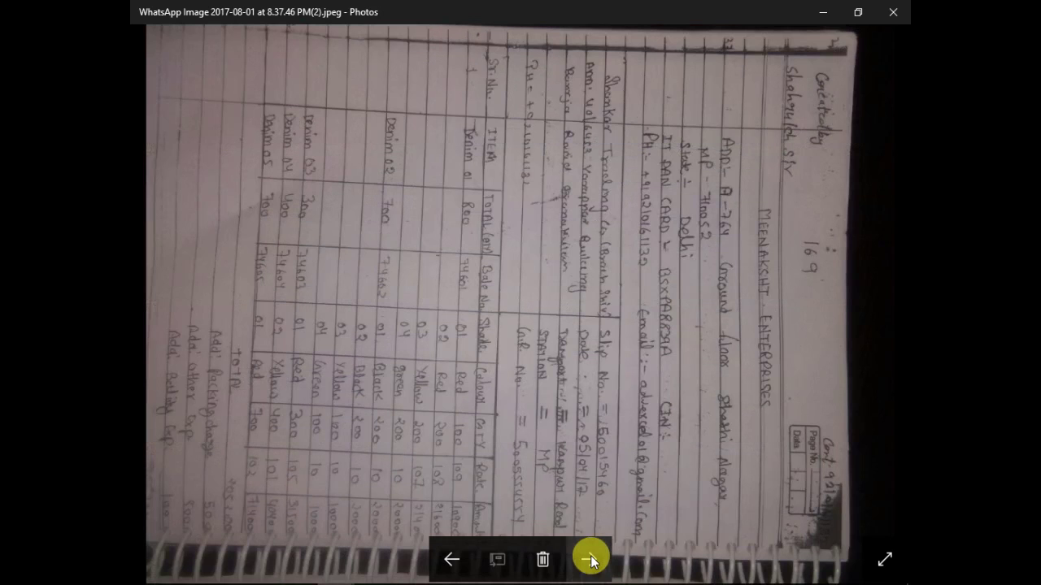
click(591, 559)
click(590, 560)
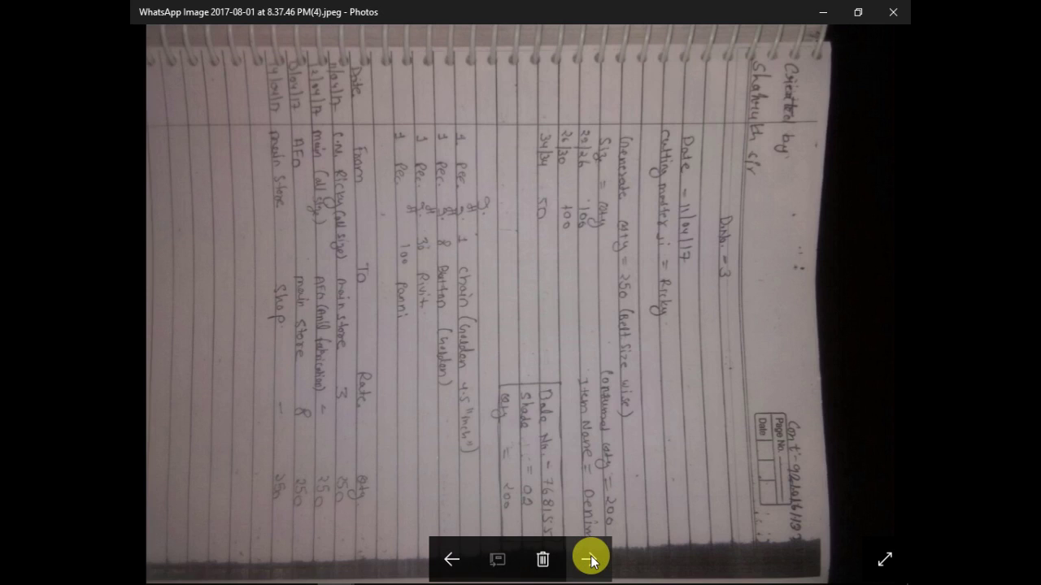
click(590, 560)
click(590, 560)
click(591, 559)
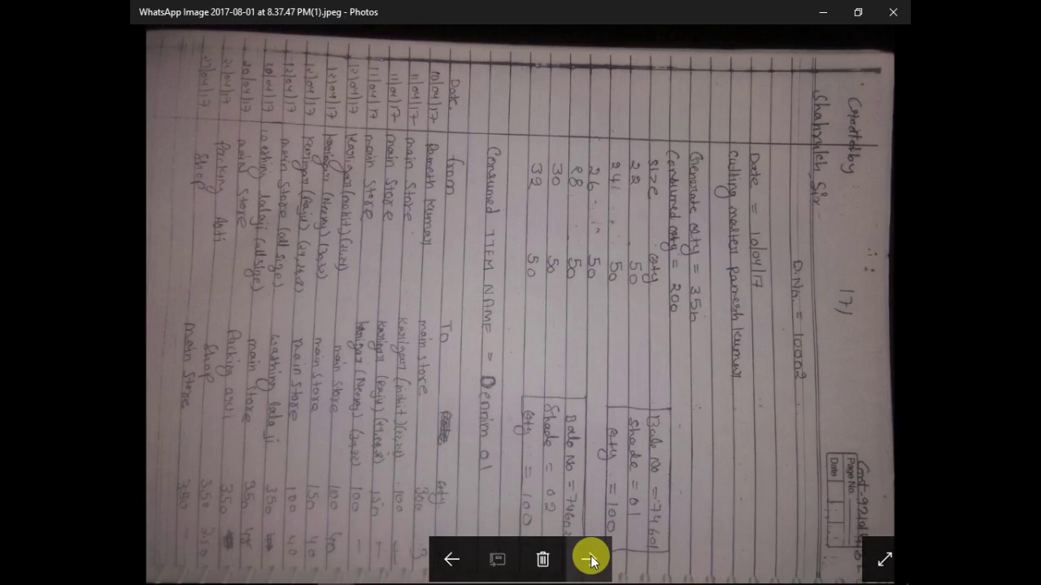
click(460, 560)
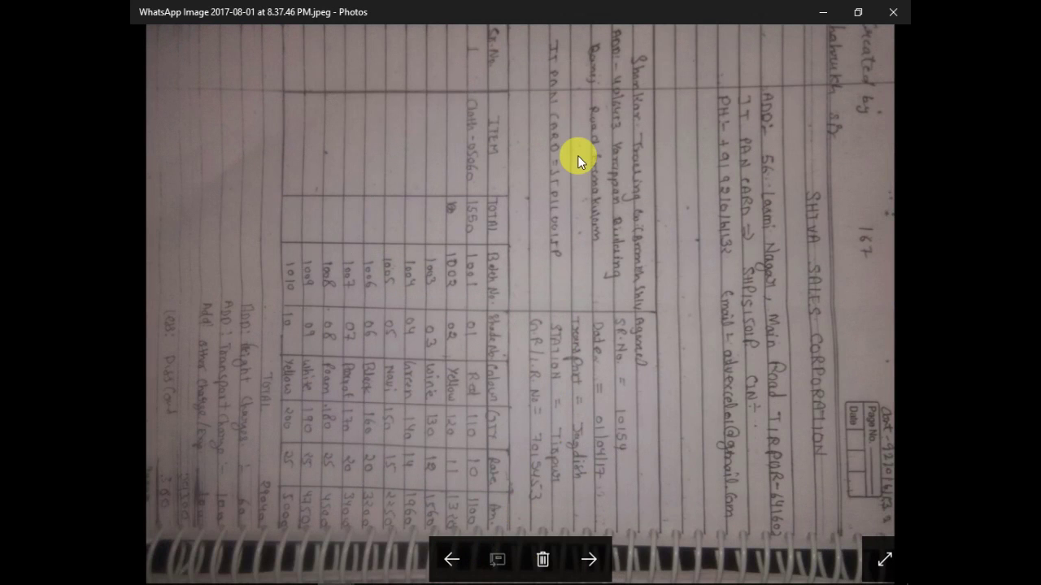
key(Right)
key(Right)
key(Right)
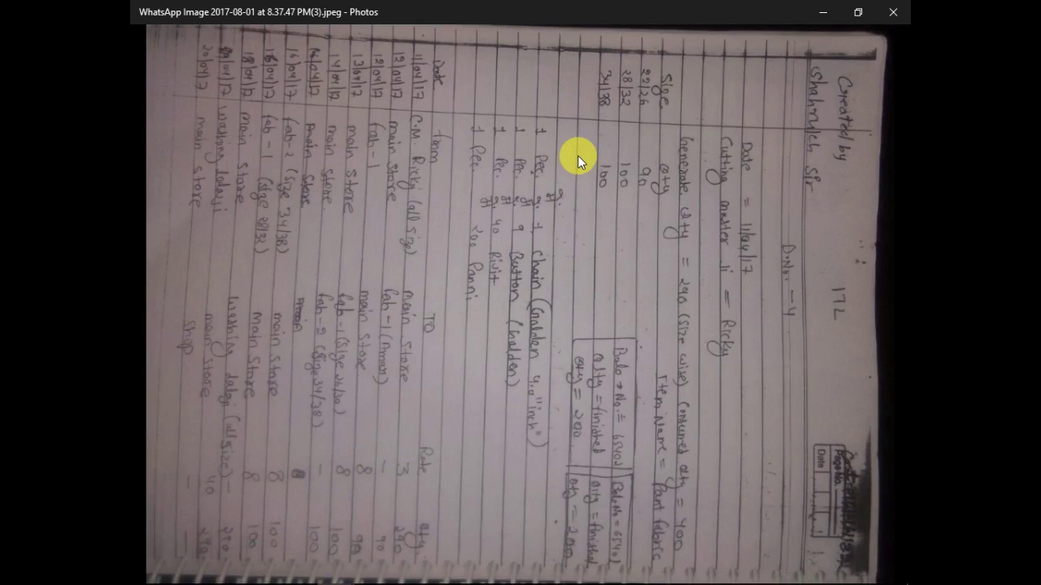
key(Left)
key(Left)
key(Left)
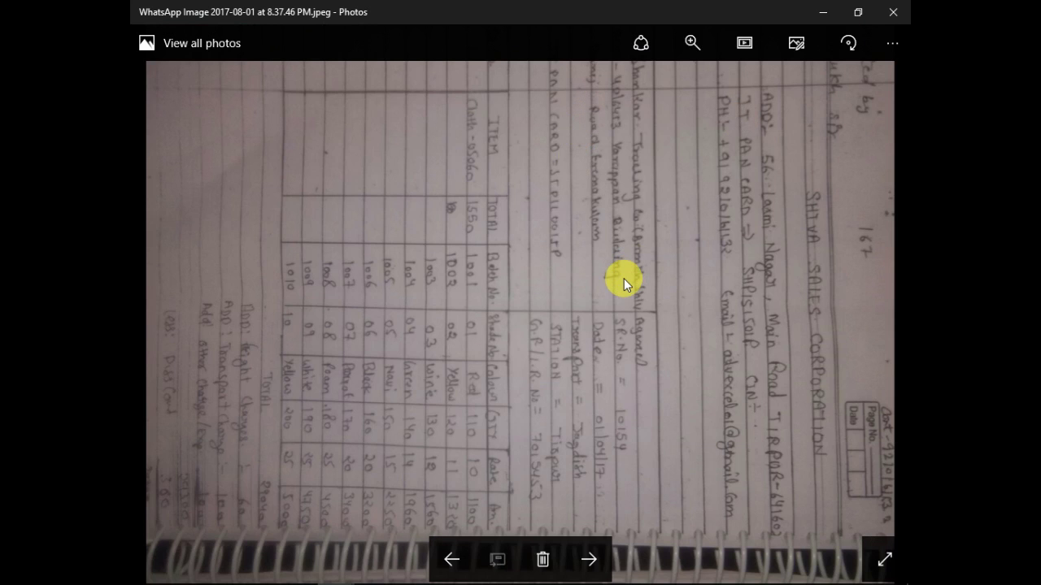
- Rotate the page upright with three quarter turns, zoom to check it, and return to Busy
click(848, 46)
click(848, 46)
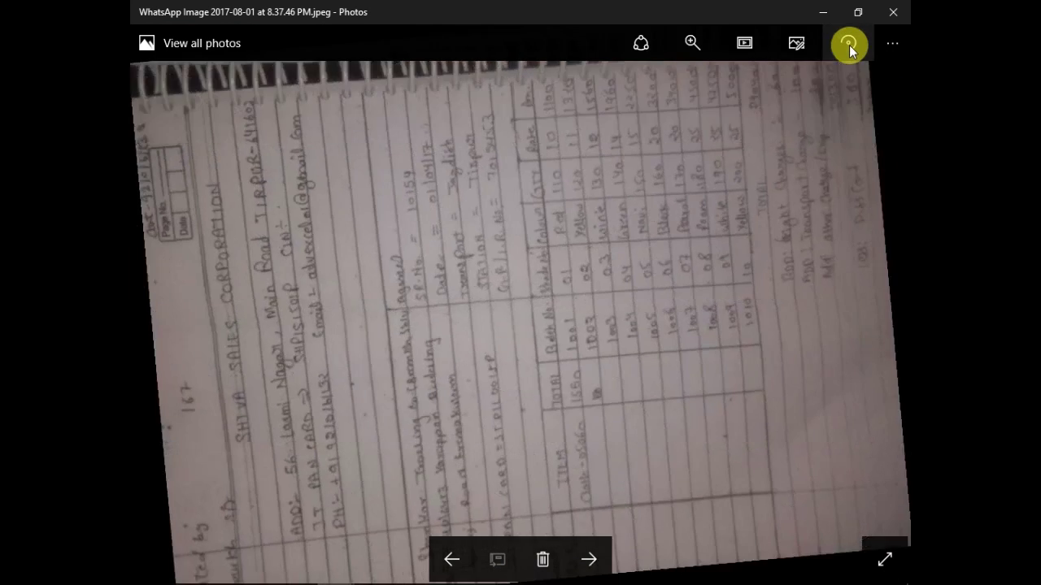
click(846, 49)
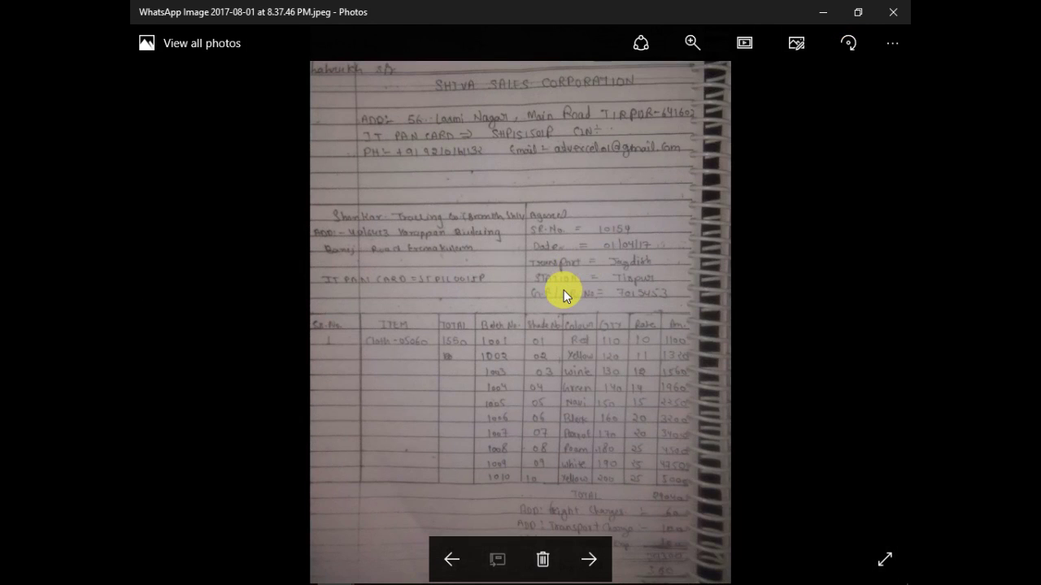
scroll(563, 289, up, 2)
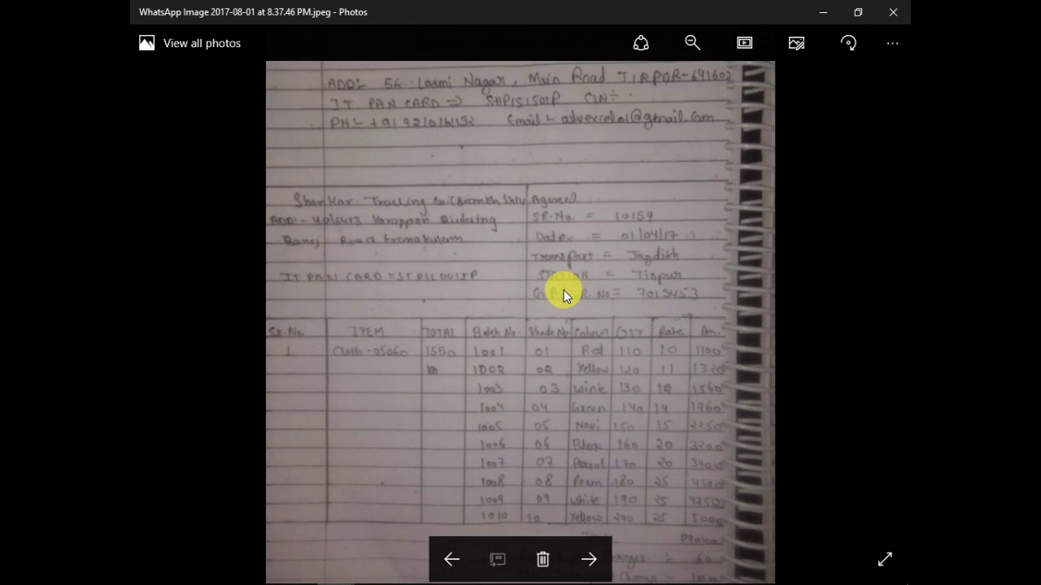
scroll(553, 209, down, 2)
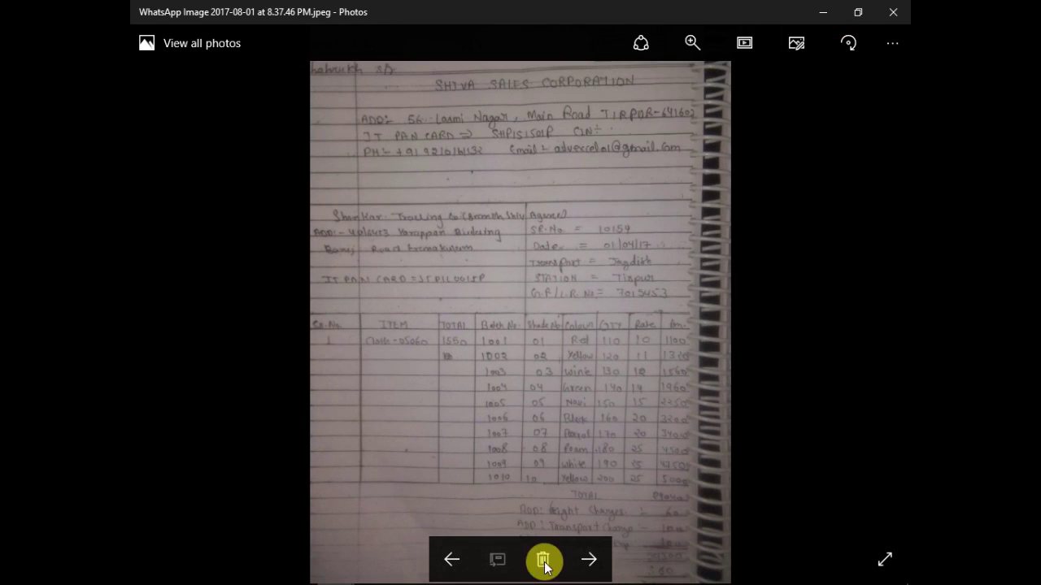
key(alt+Tab)
- Dismiss the confirmation and save the superuser login for the new company
click(605, 330)
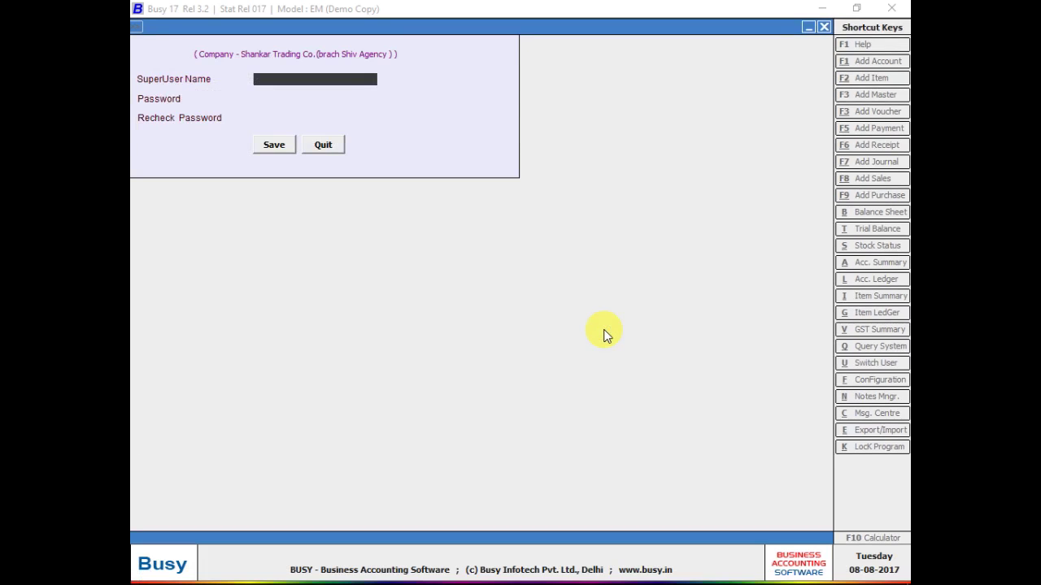
text(S)
key(Return)
text(S)
key(Return)
text(S)
key(Return)
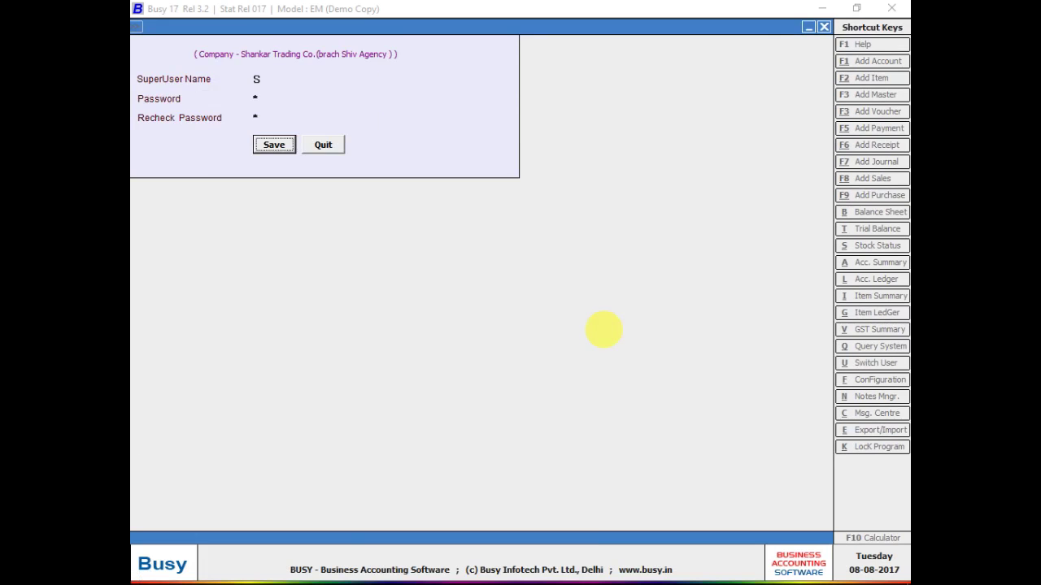
key(Return)
- Open a new blank Supply Inward voucher, then show the previous bill photo for reference
key(Escape)
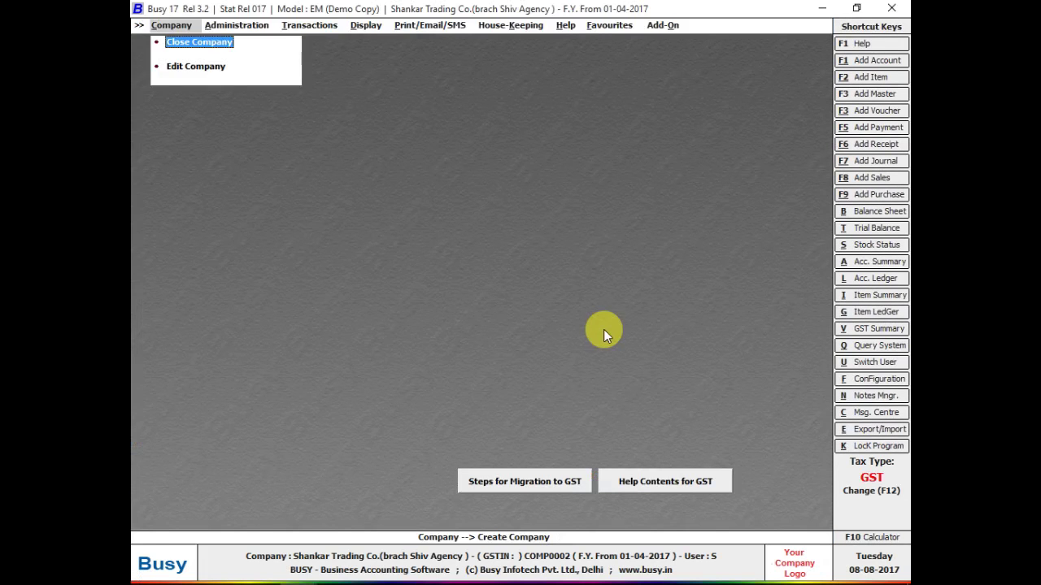
key(Right)
key(Right)
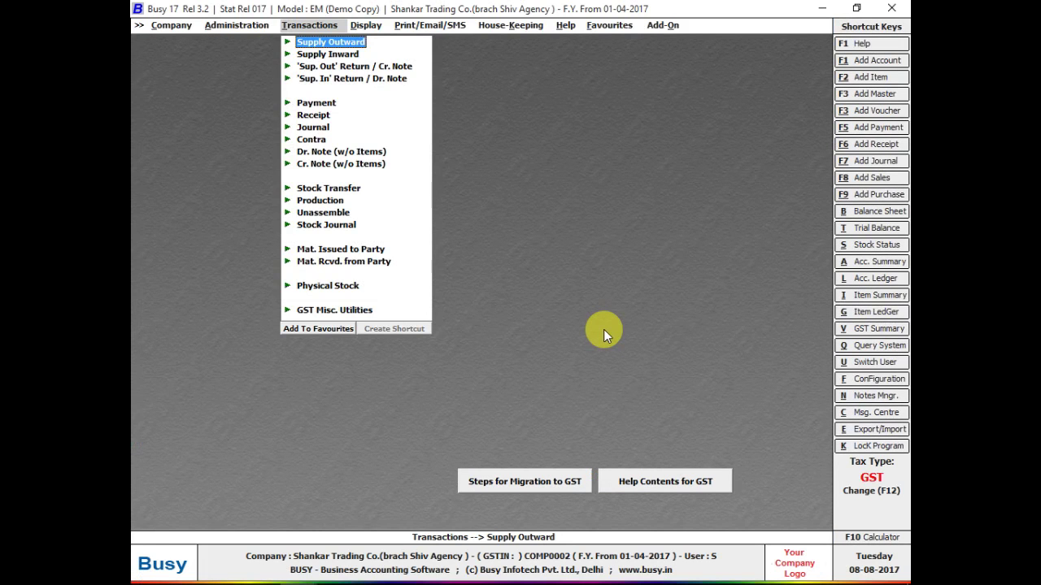
key(Down)
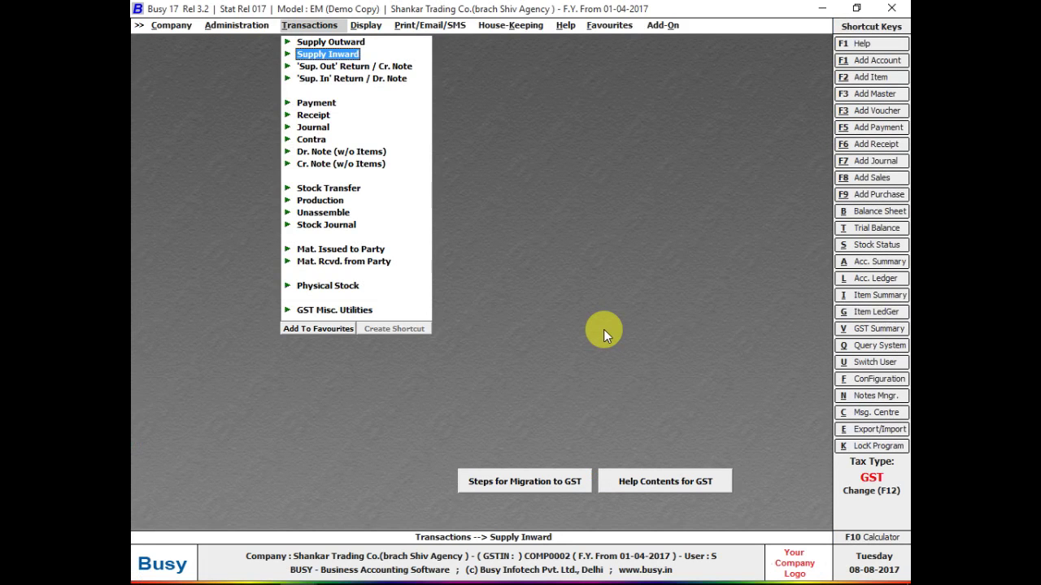
key(Return)
key(Return)
key(Return)
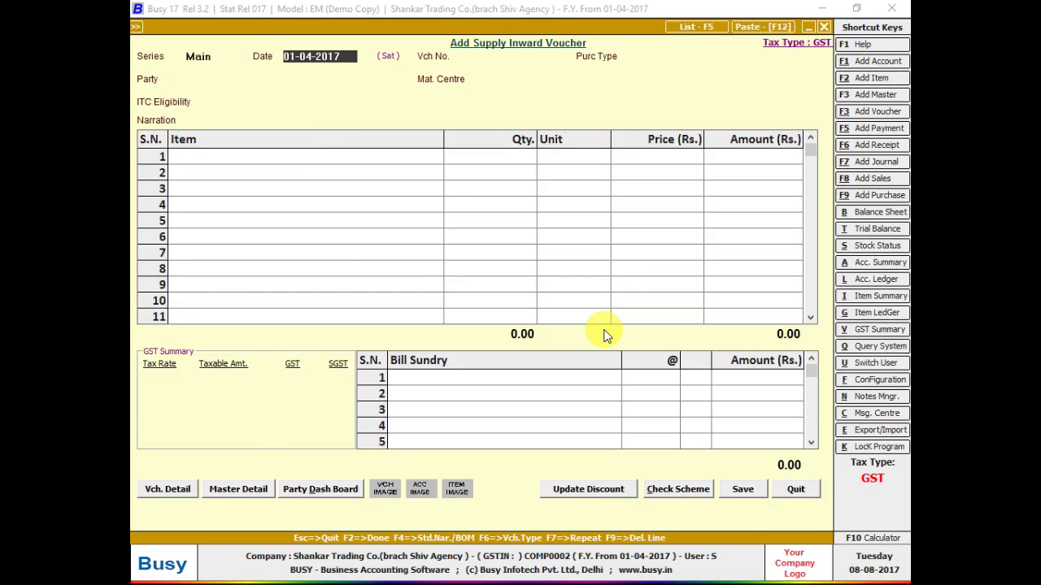
key(alt+Tab)
key(Left)
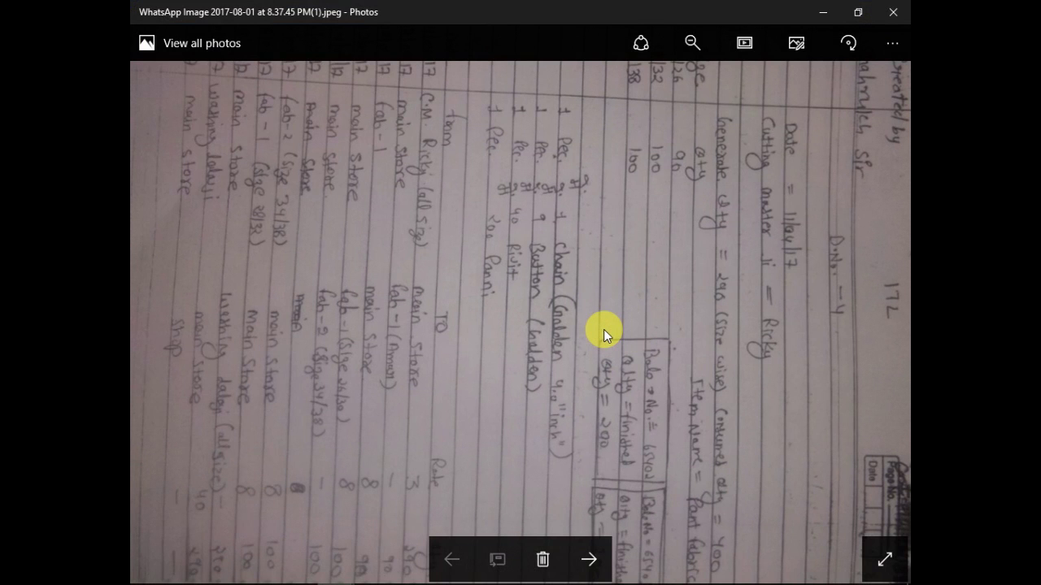
- Glance at the voucher, then flip back and forth among the neighbouring notebook photos
scroll(603, 329, down, 2)
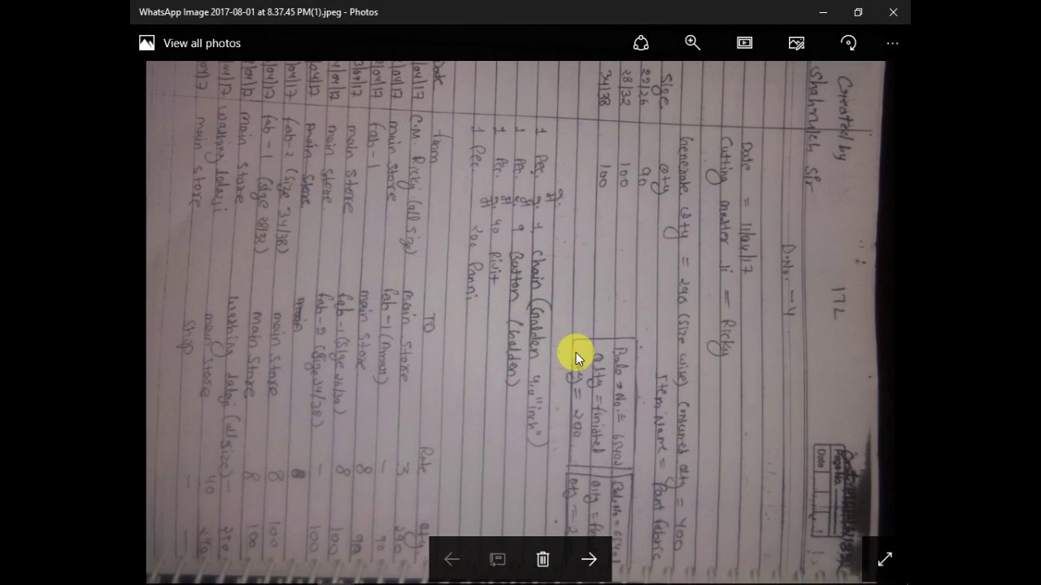
key(alt+Tab)
key(alt+Tab)
key(Left)
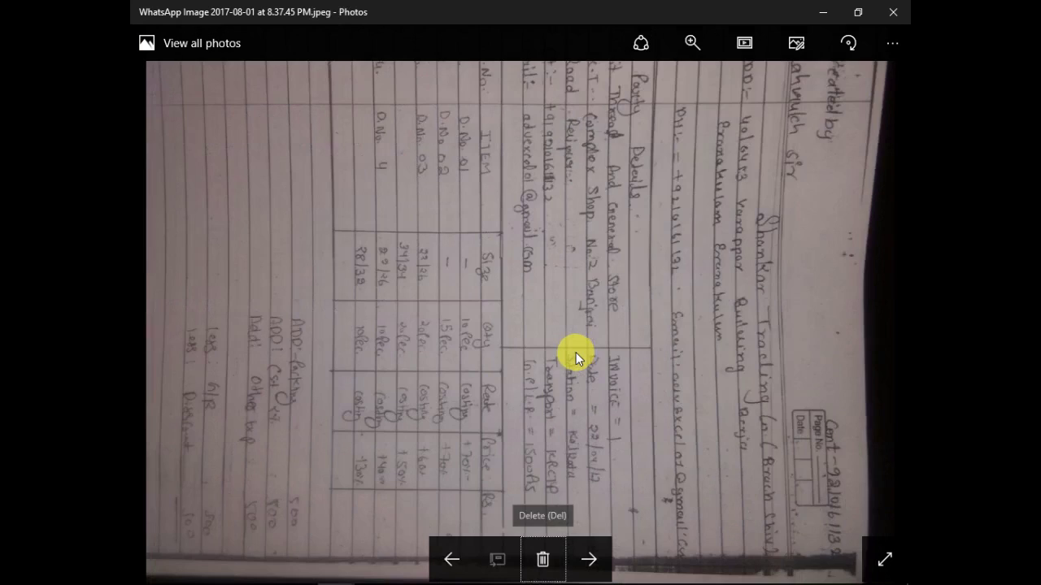
key(Right)
key(Left)
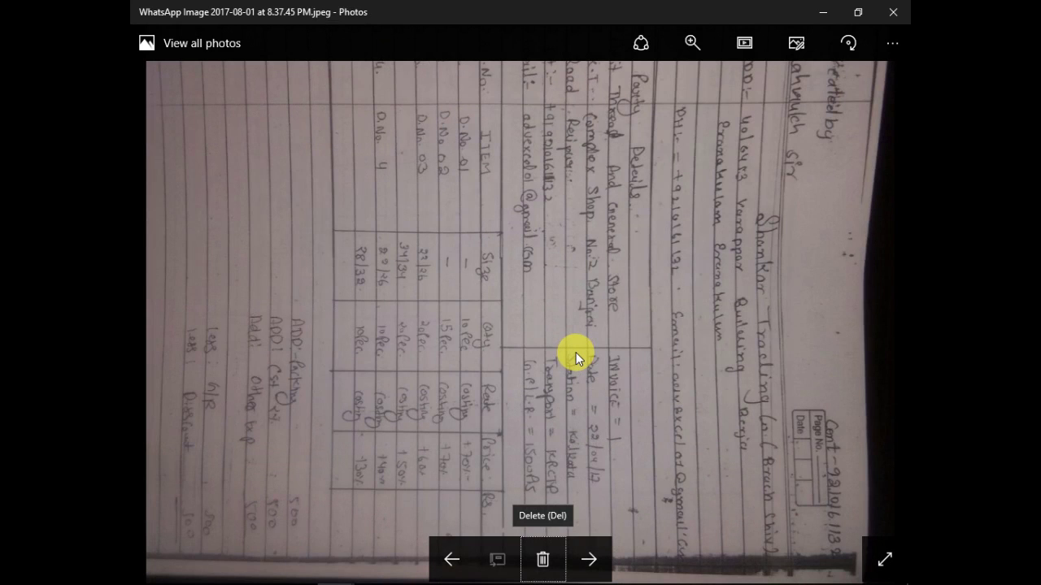
key(Right)
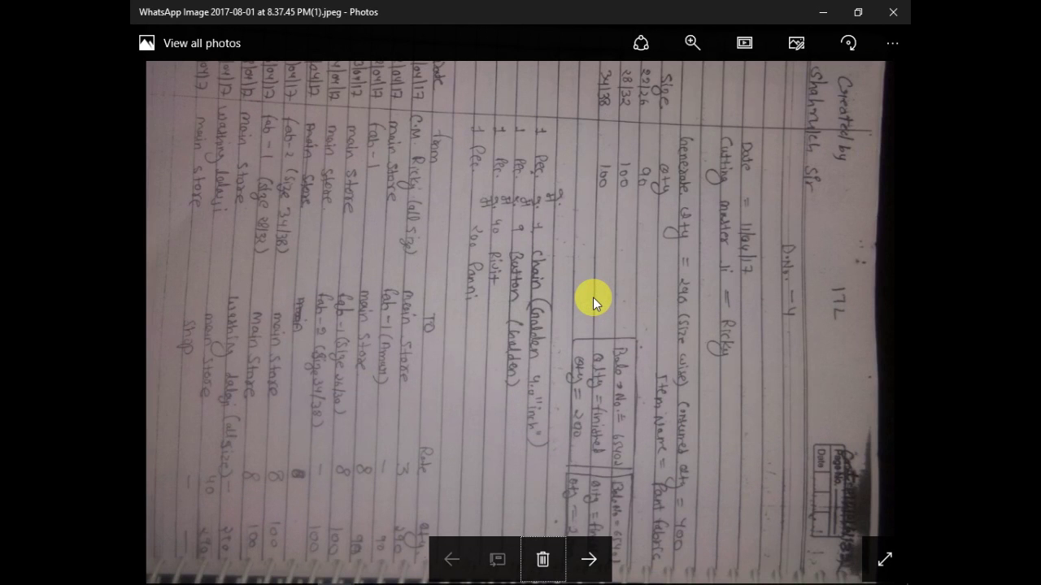
key(Right)
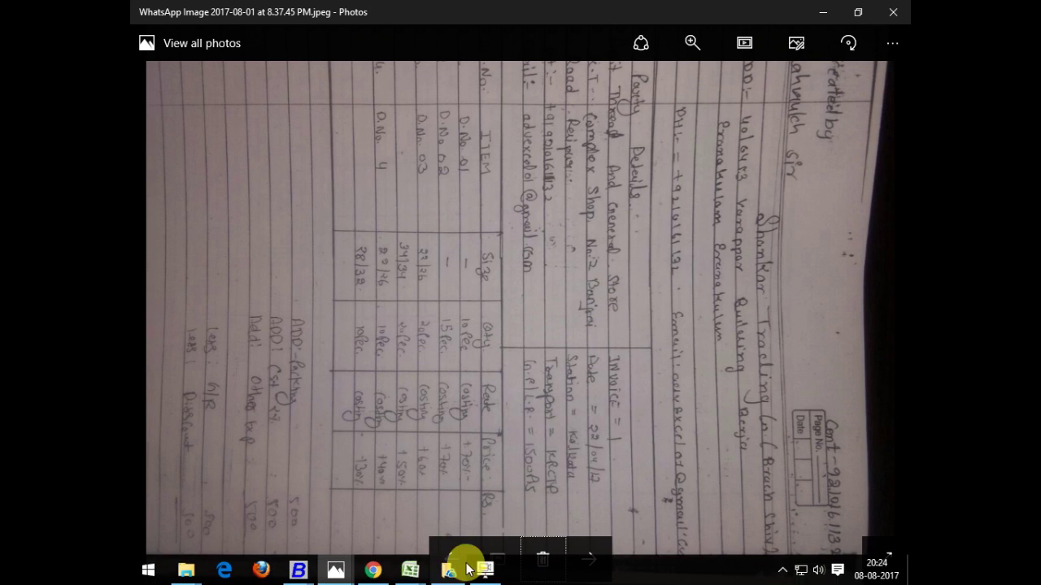
- Advance to the Shiva Sales Corporation bill photo, zoom in, and return to the voucher
click(445, 563)
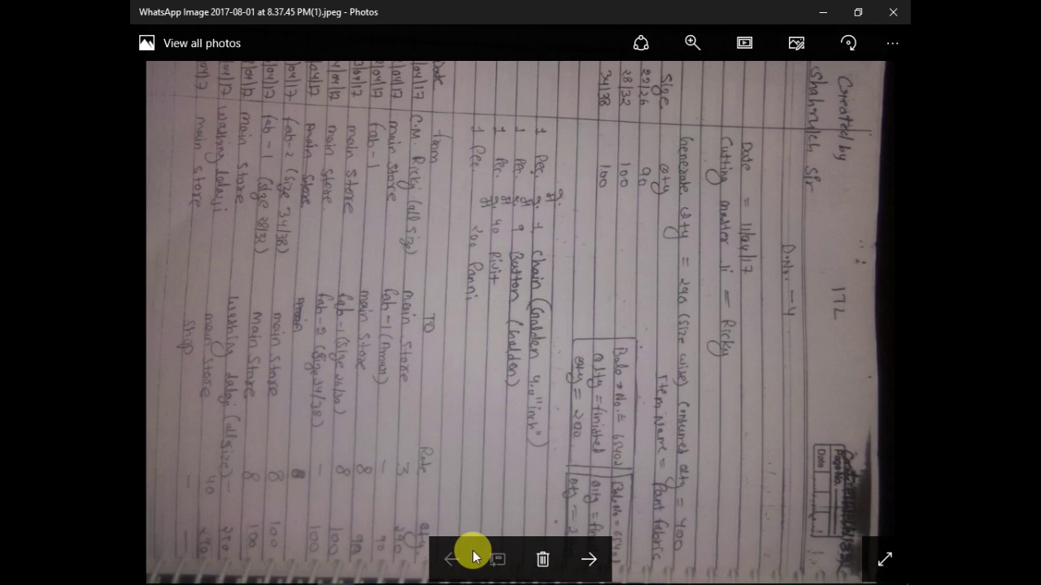
click(590, 559)
click(590, 559)
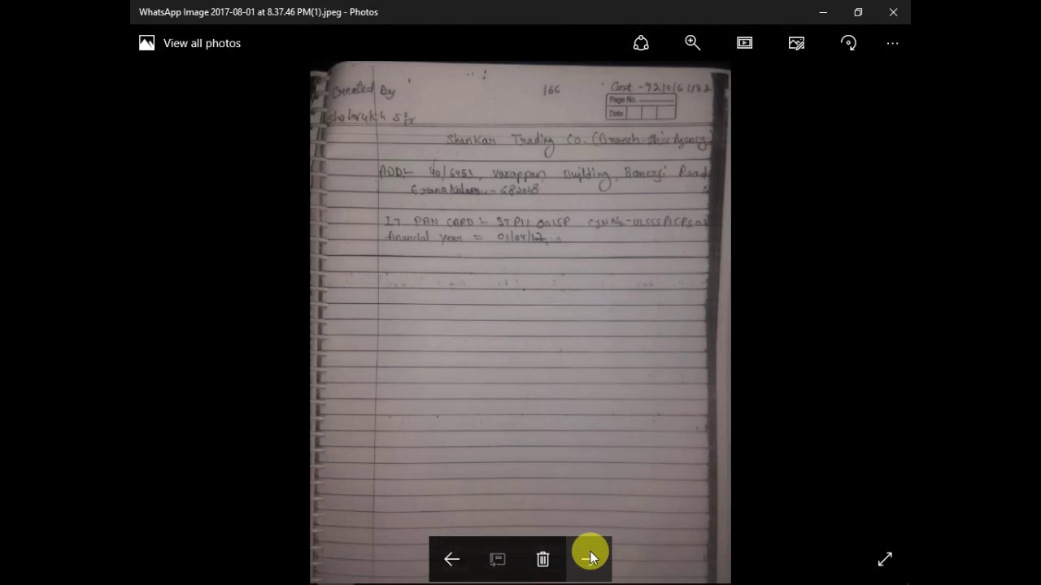
click(589, 558)
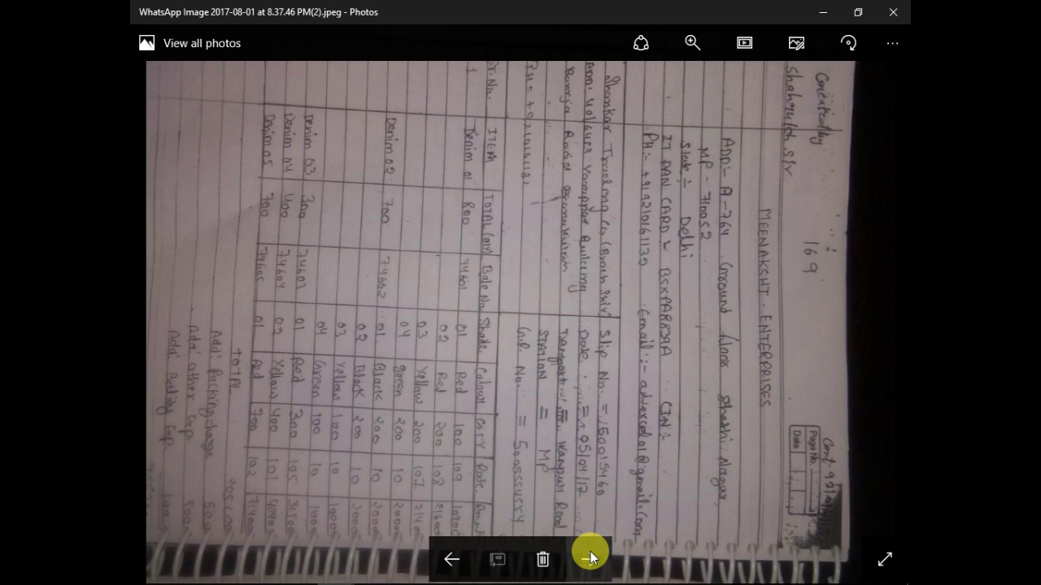
click(589, 559)
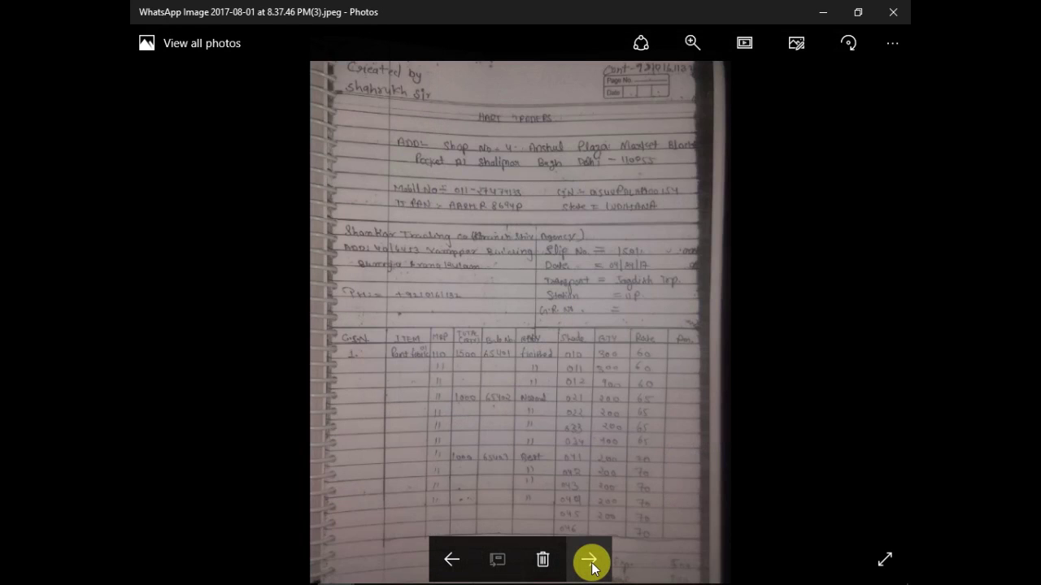
click(590, 559)
click(589, 559)
click(590, 559)
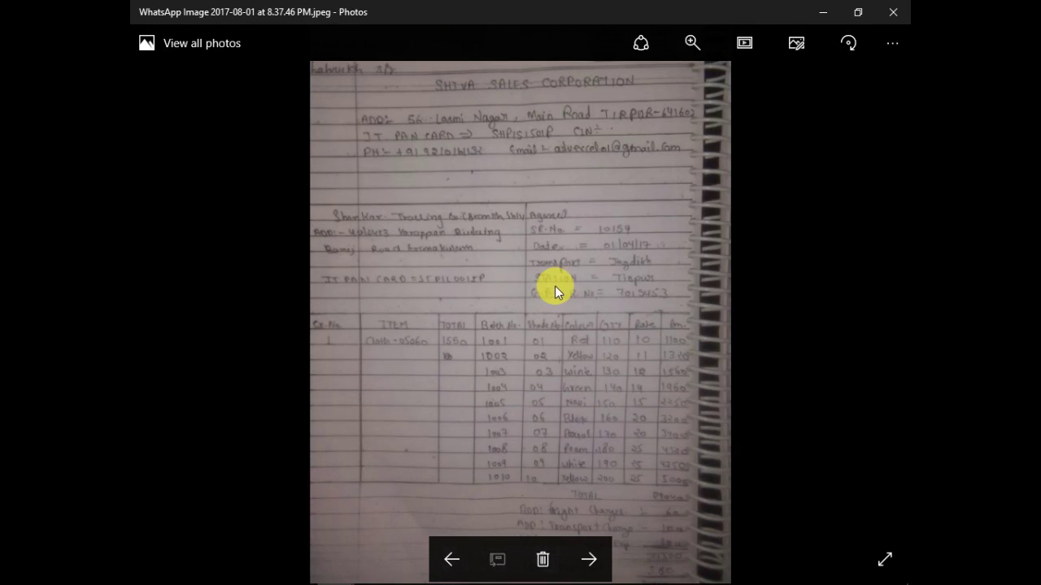
scroll(554, 285, up, 1)
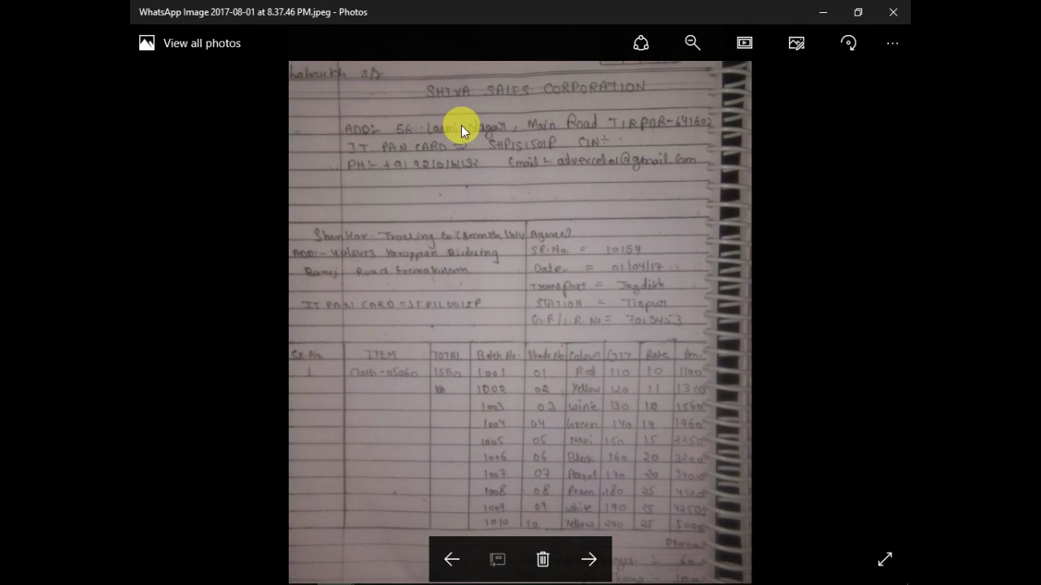
key(alt+Tab)
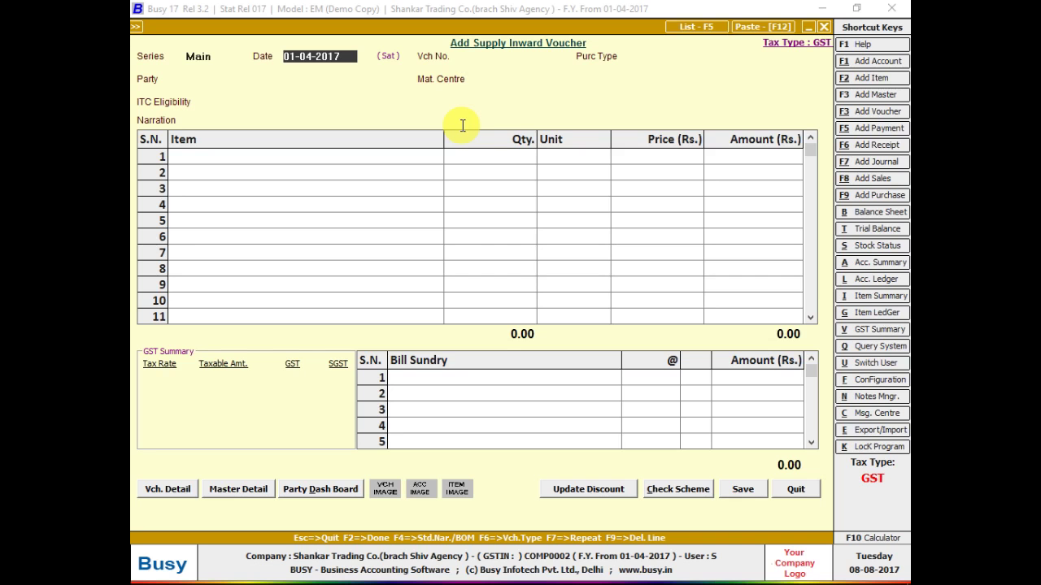
- Set the voucher date to 01-04-2017, continuing past the GST date warning
key(BackSpace)
key(BackSpace)
key(BackSpace)
key(BackSpace)
key(BackSpace)
key(BackSpace)
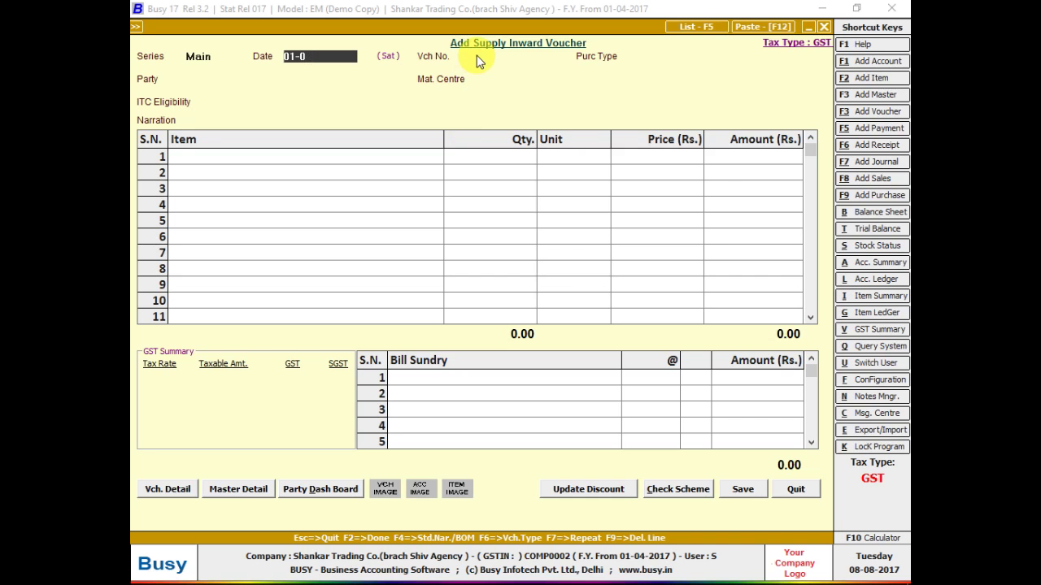
text(7)
key(Return)
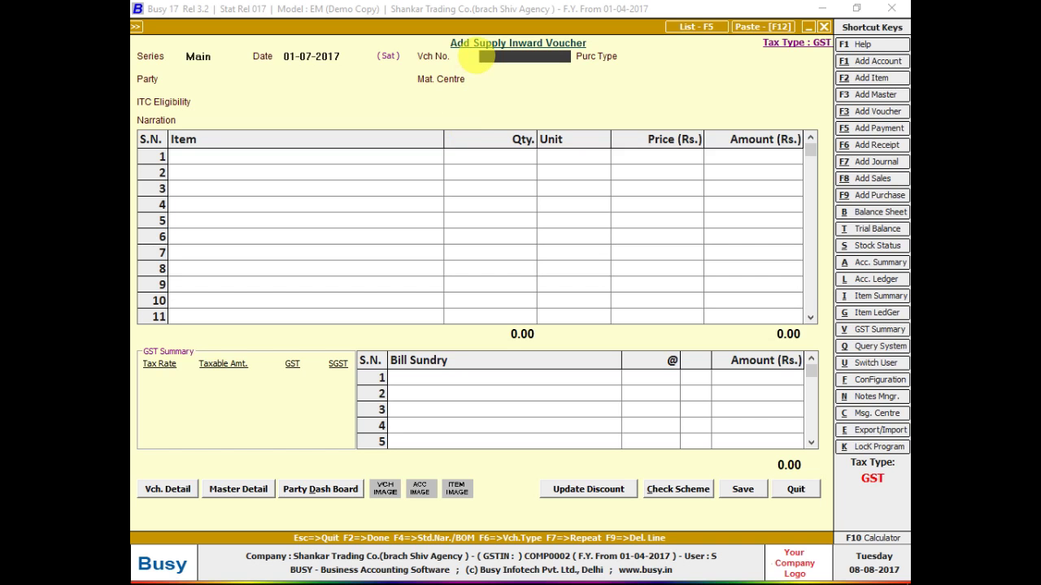
key(alt+Tab)
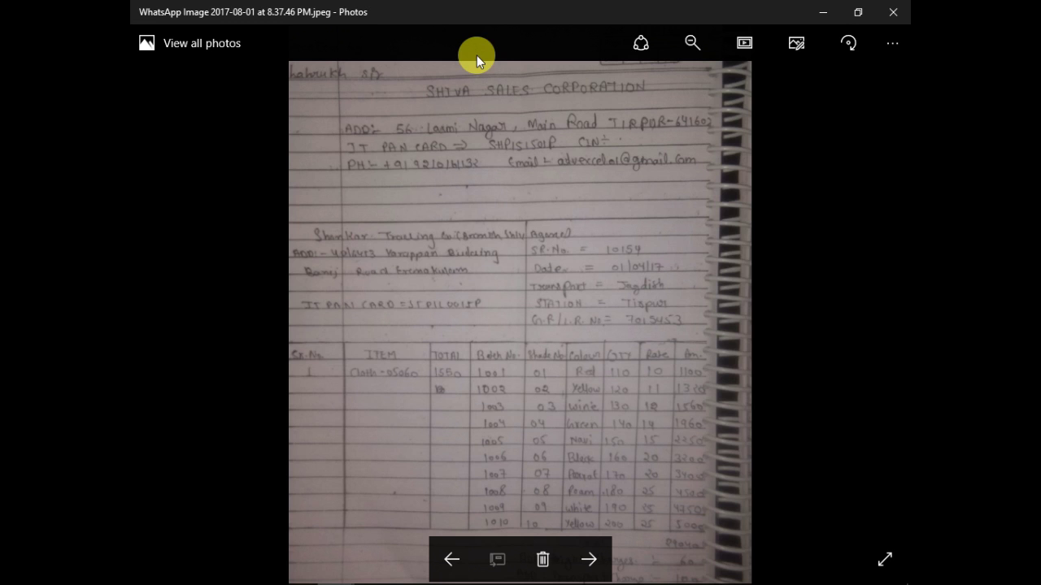
key(alt+Tab)
key(shift+Tab)
key(shift+Tab)
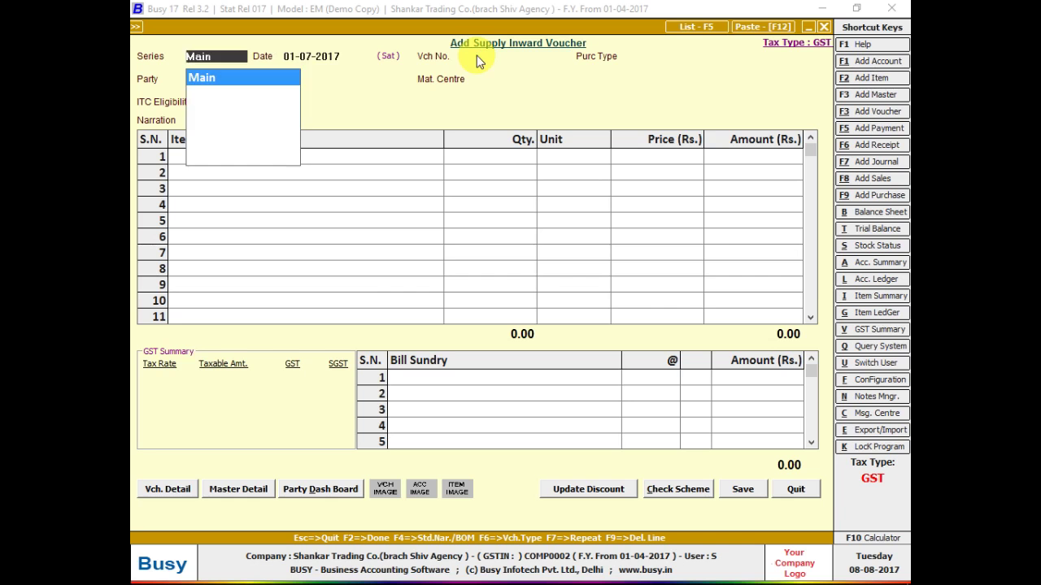
key(Return)
text(01-4)
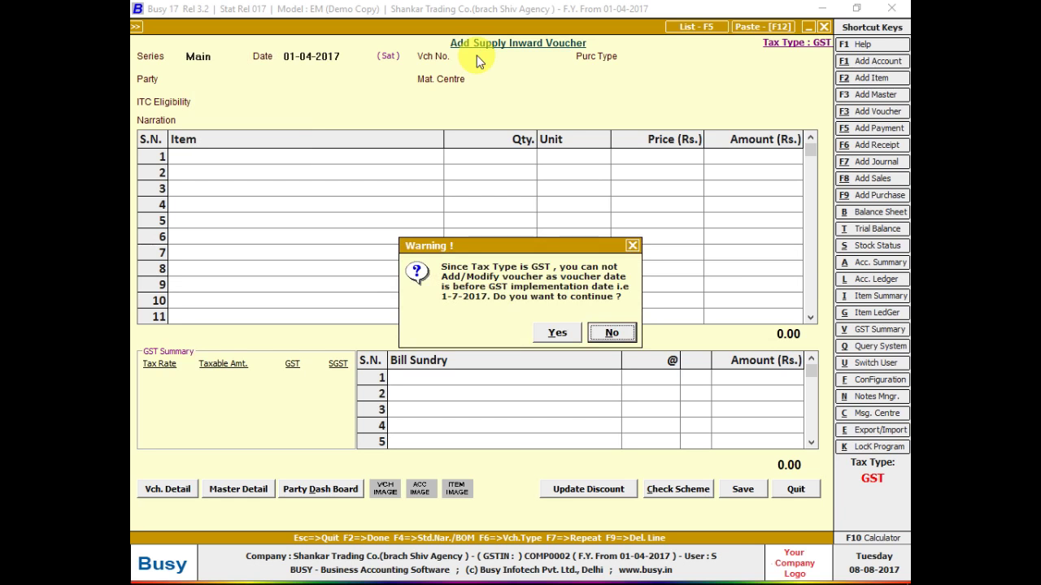
key(Return)
key(Return)
key(Left)
key(Return)
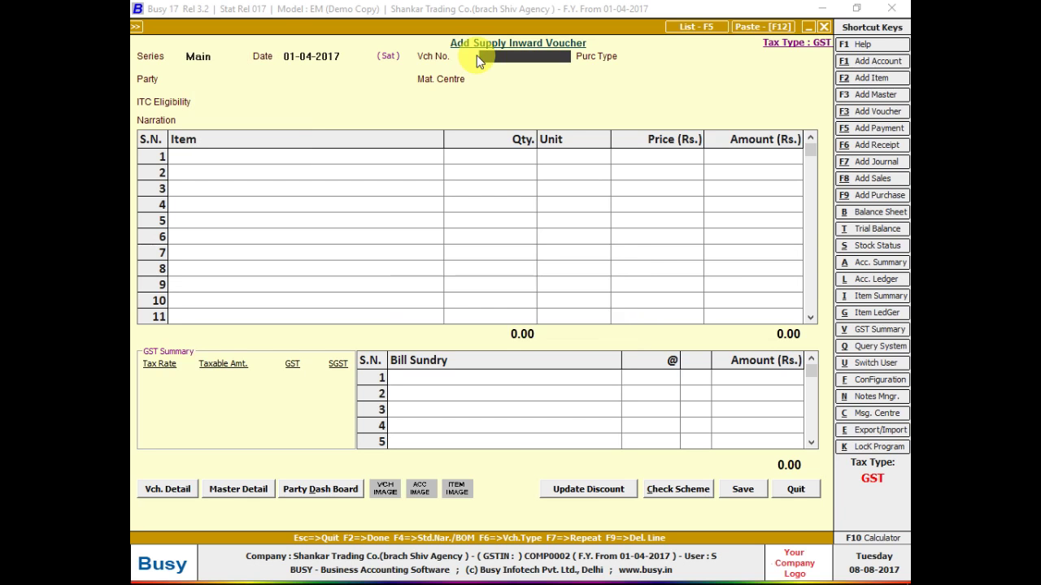
key(Return)
key(Return)
- Enter voucher number 10159 from the bill and choose purchase type L/GST-Exempt
key(alt+Tab)
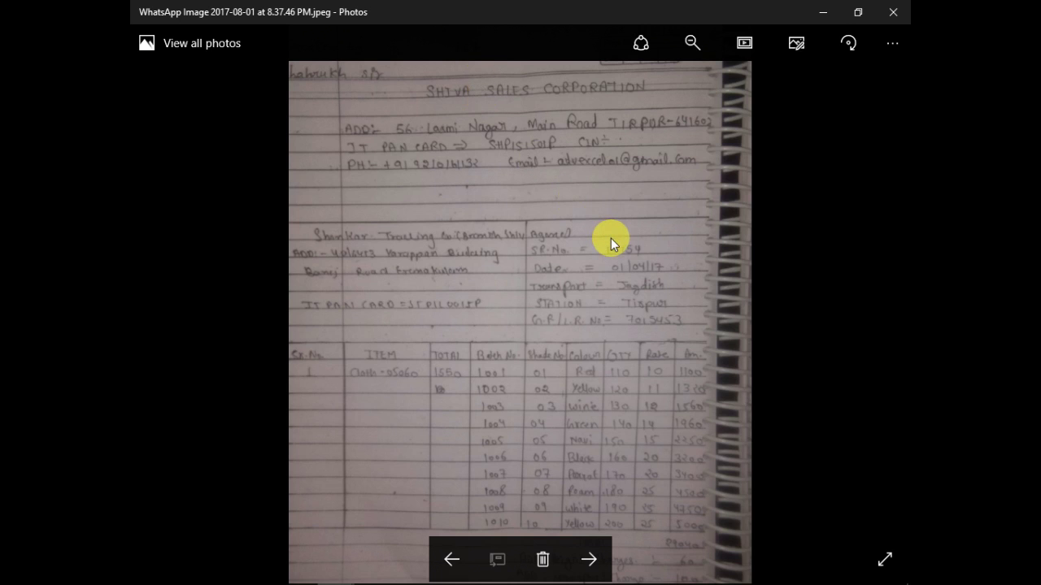
key(alt+Tab)
text(101)
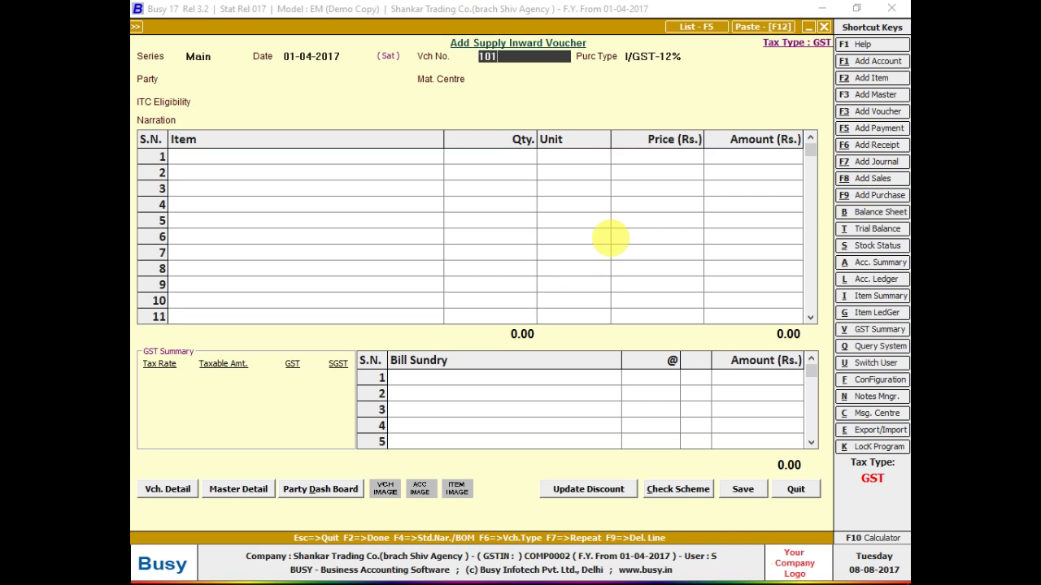
text(59)
key(Return)
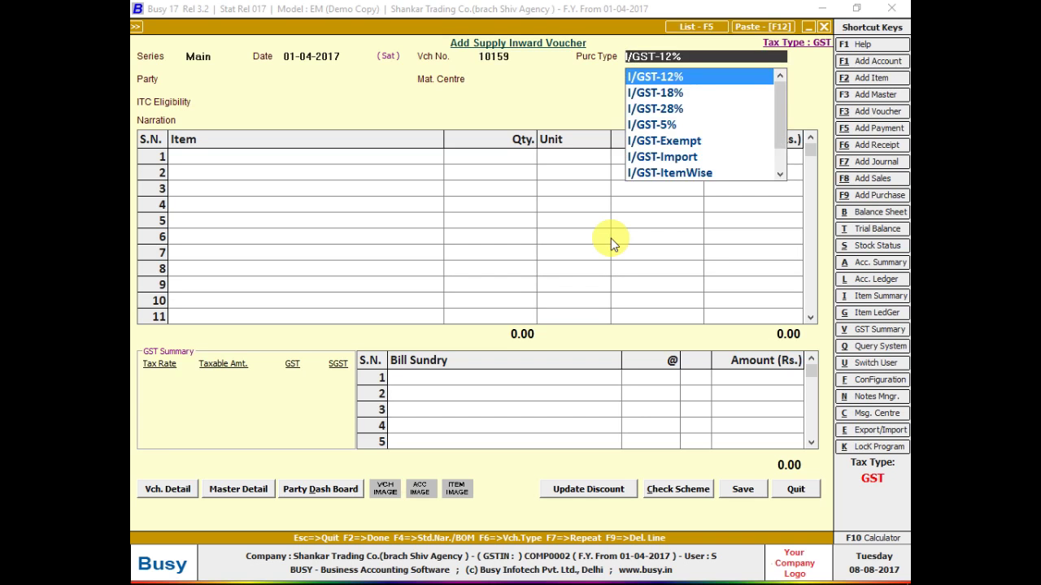
text(EX)
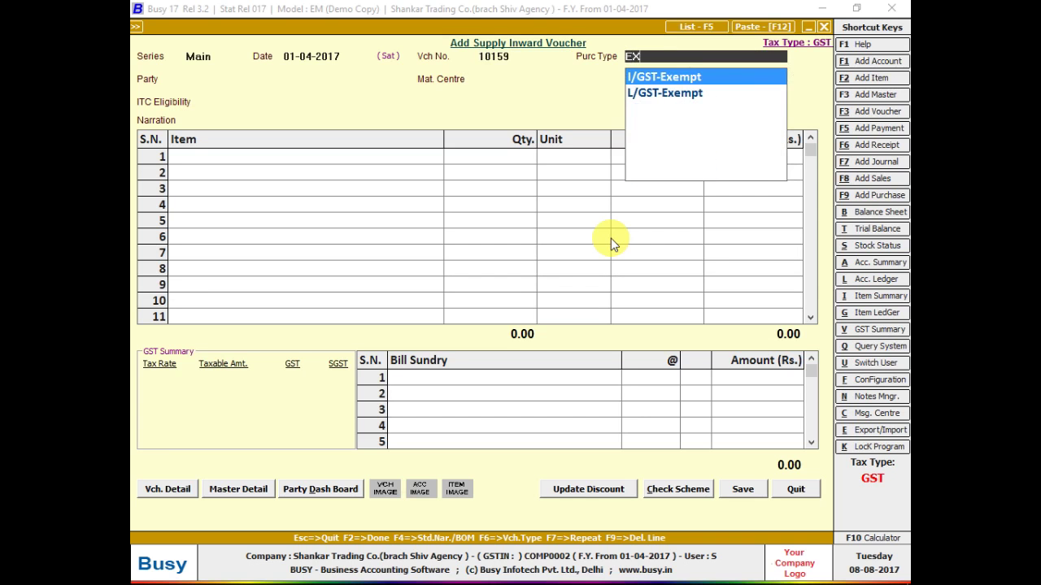
key(Down)
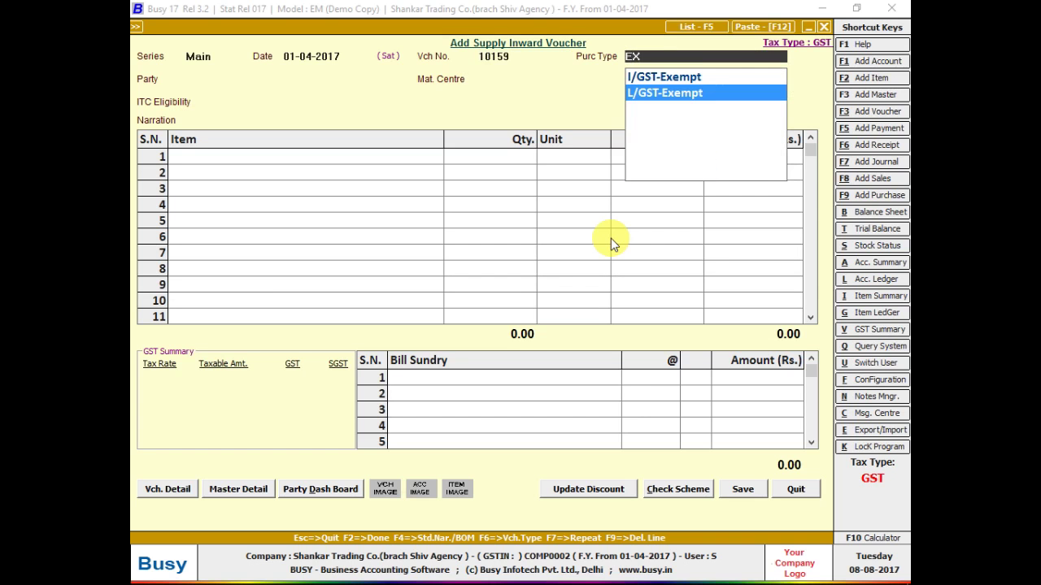
key(Return)
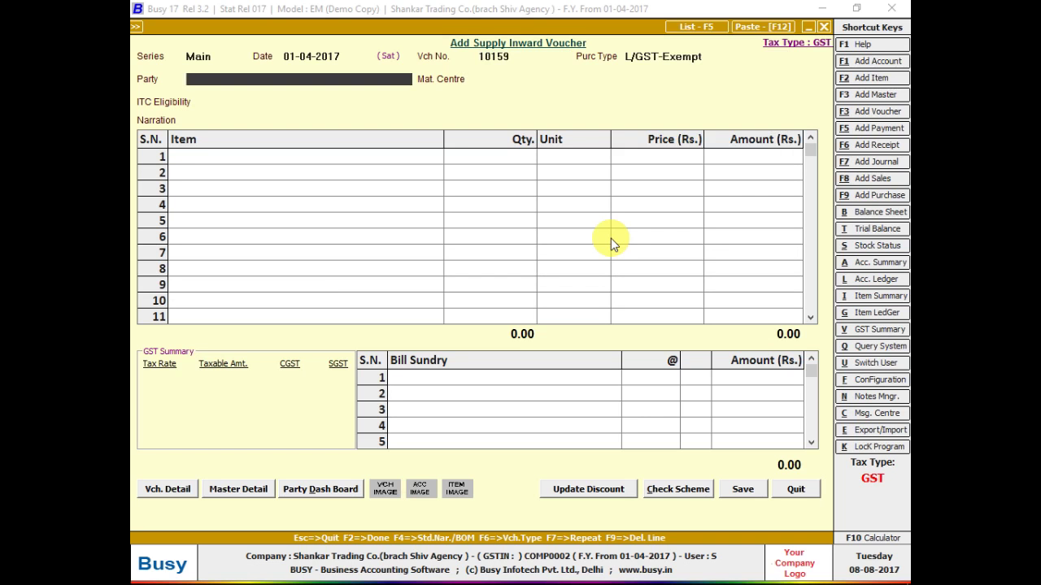
key(alt+F1)
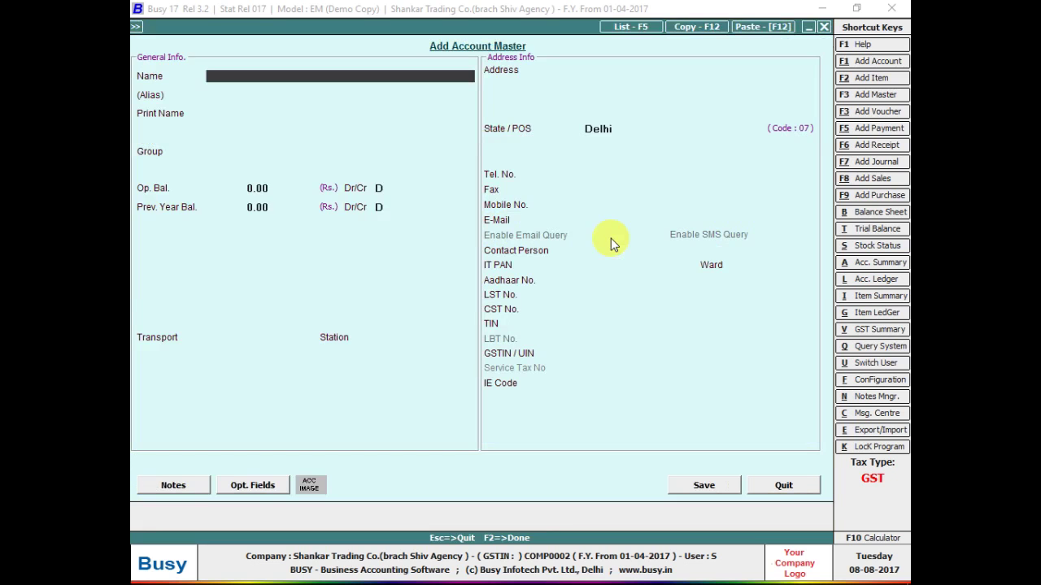
- Name the new account SHIVA SALES CORPORATION under the Sundry Creditors group
text(SHIVA SAKES)
key(BackSpace)
key(BackSpace)
key(BackSpace)
text(LES COPR)
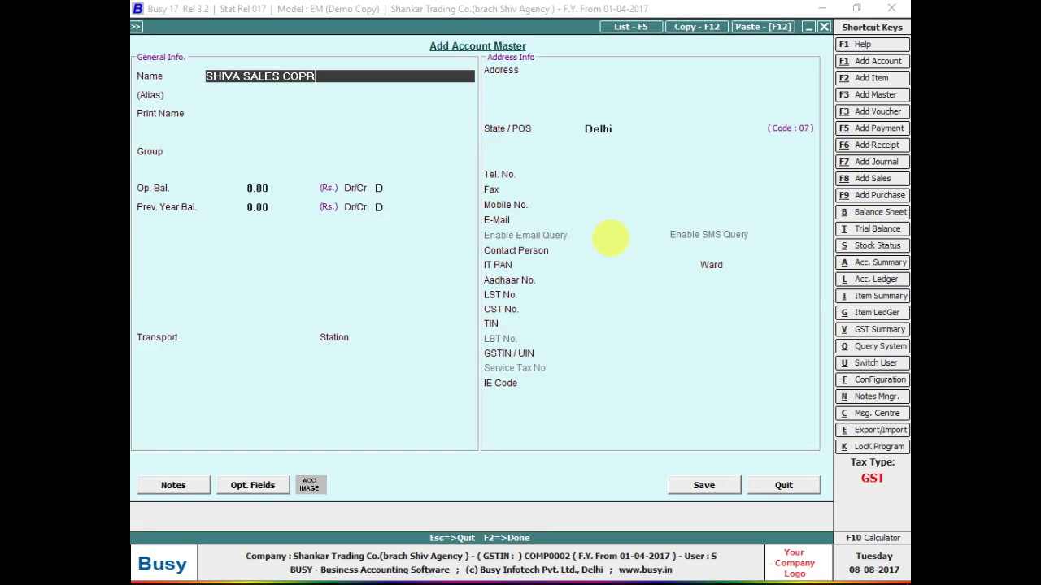
key(BackSpace)
key(BackSpace)
text(RPORATION)
key(Return)
key(Return)
key(Return)
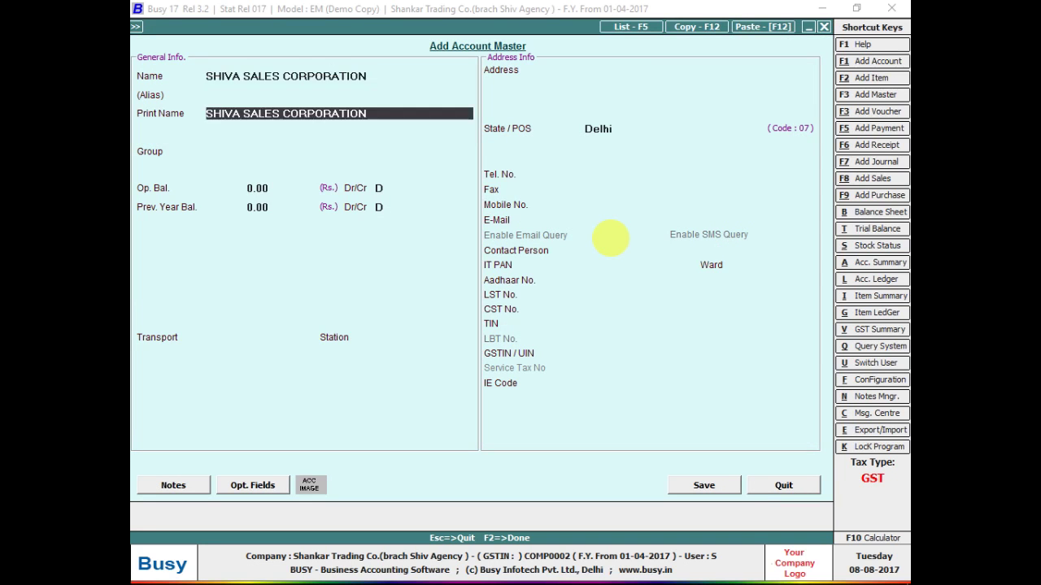
text(SUN)
key(Return)
key(Return)
key(Return)
key(Return)
key(Return)
key(Return)
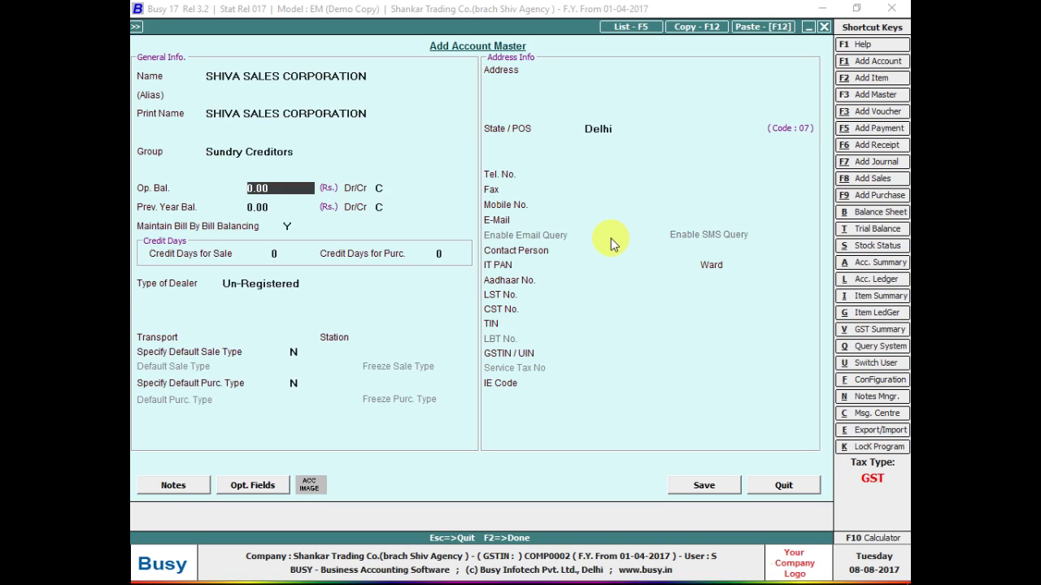
- Mark the party as a Registered dealer and save it, accepting the missing-GSTIN warning
key(Up)
key(Return)
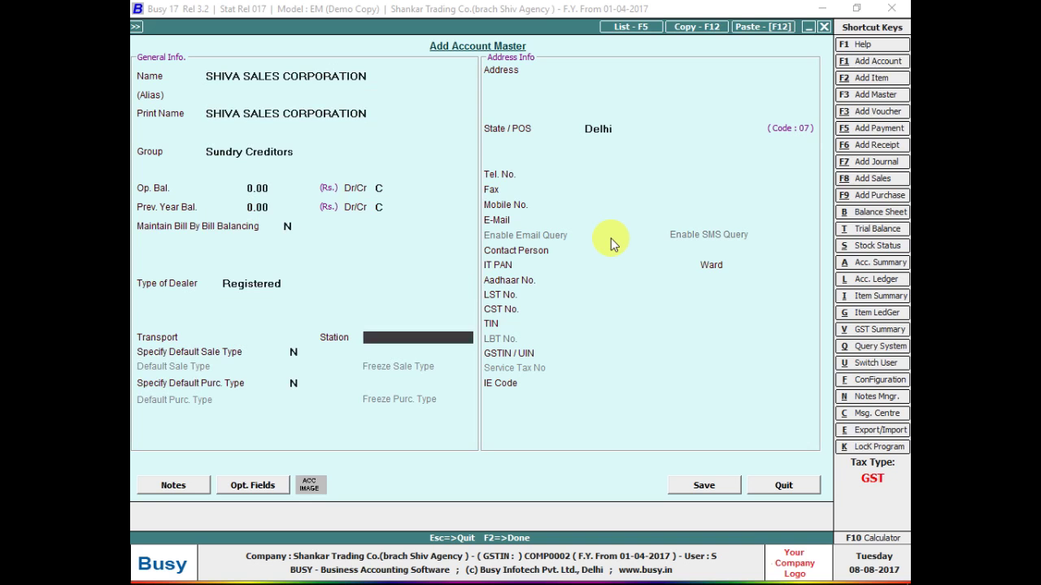
key(Return)
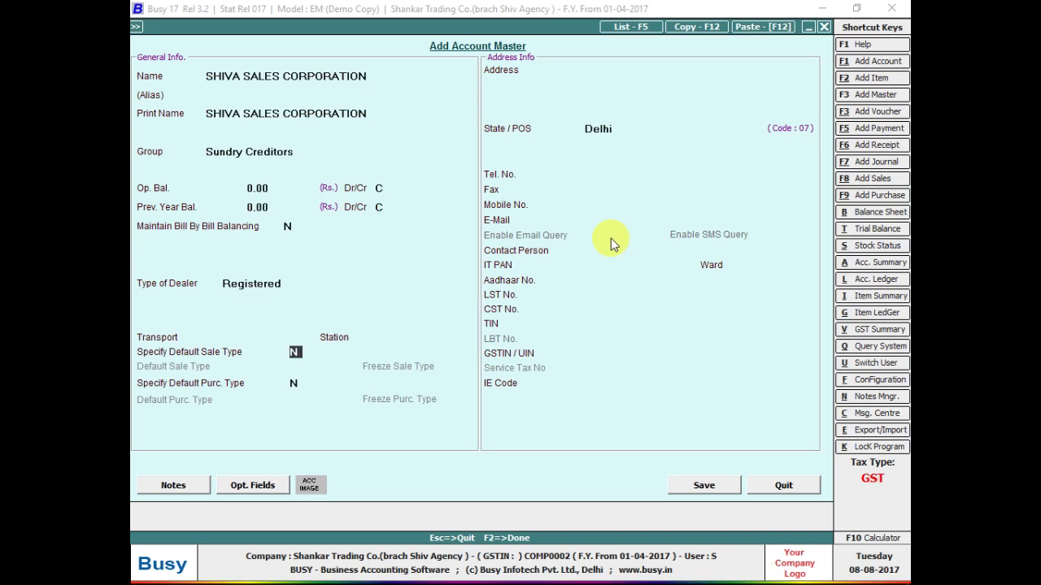
key(F2)
key(Left)
key(Return)
key(Return)
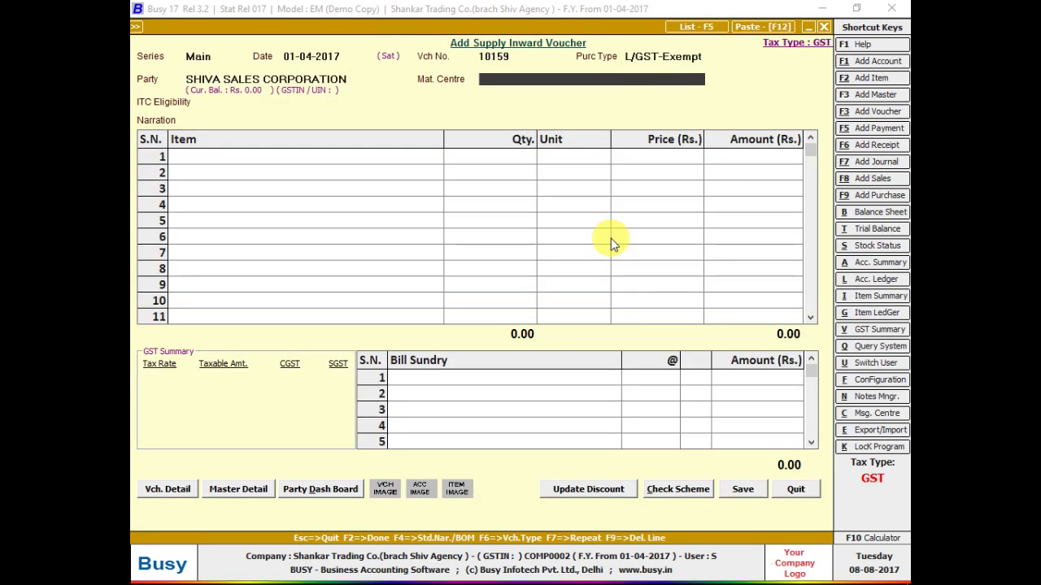
- Keep Main Store as material centre and set ITC eligibility to Input Goods/Services
key(Return)
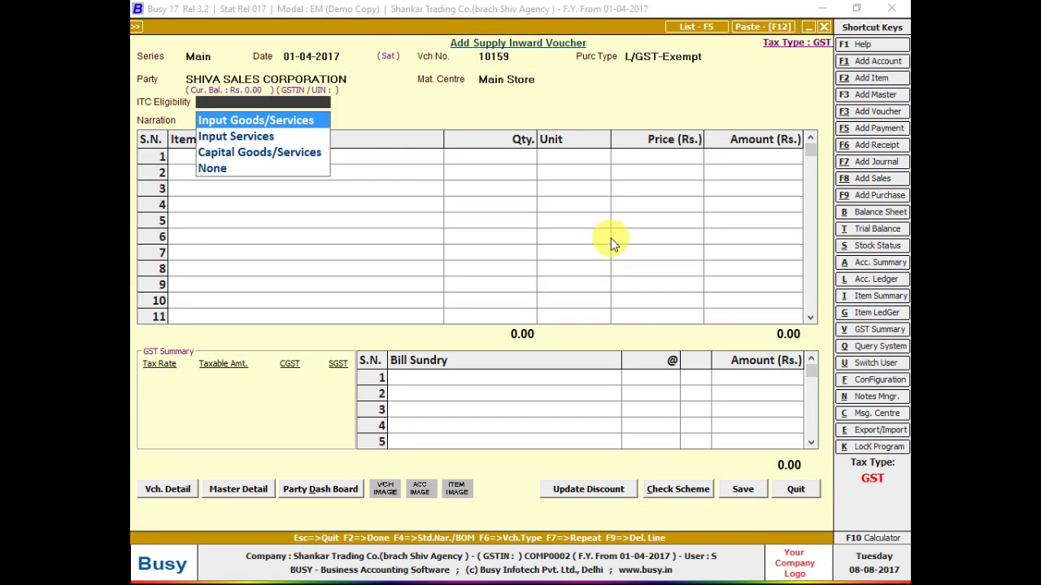
key(Return)
key(Return)
key(alt+Tab)
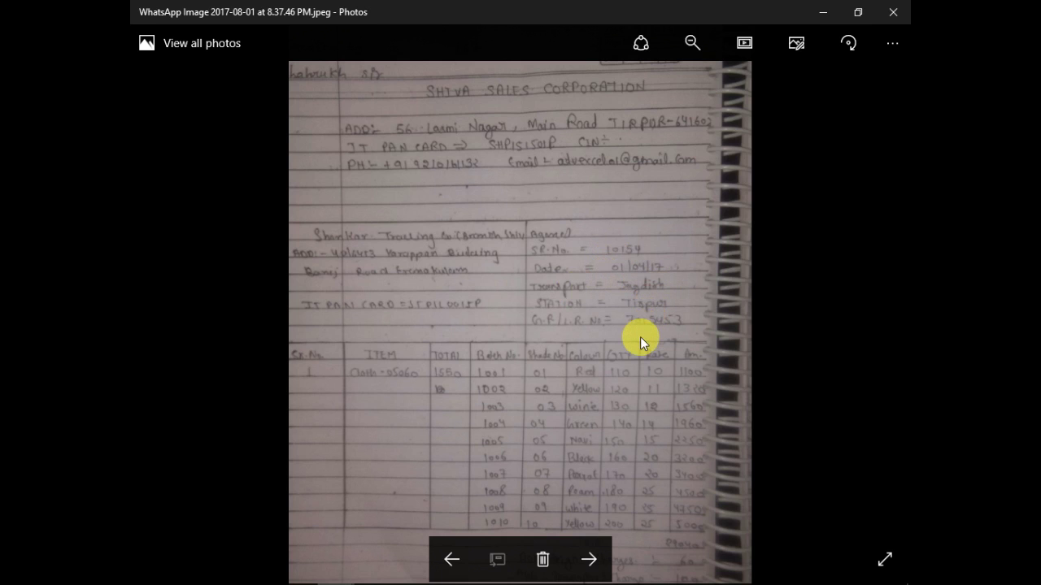
key(alt+Tab)
key(Up)
key(Up)
key(Up)
key(Up)
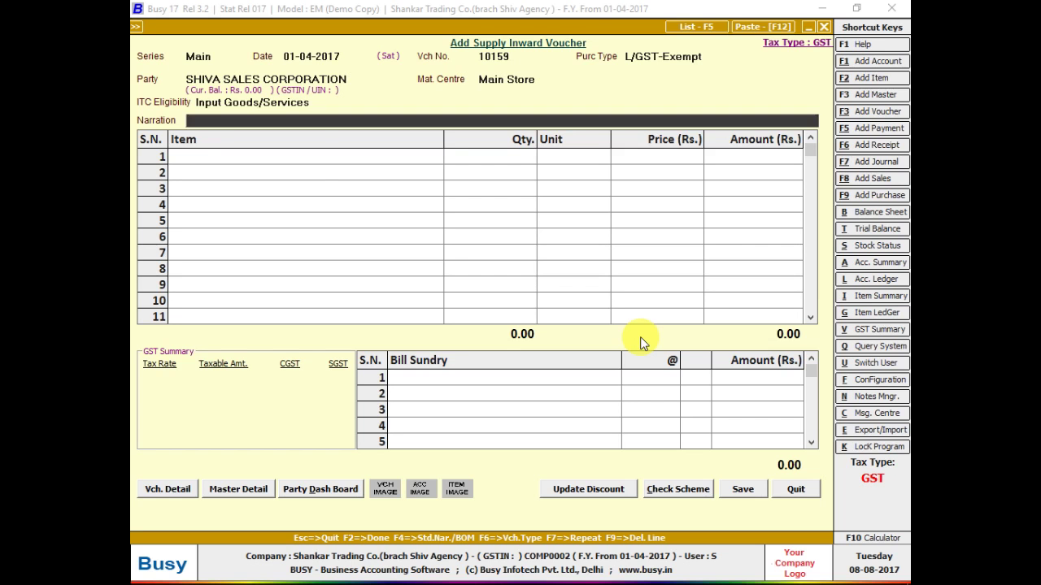
key(Up)
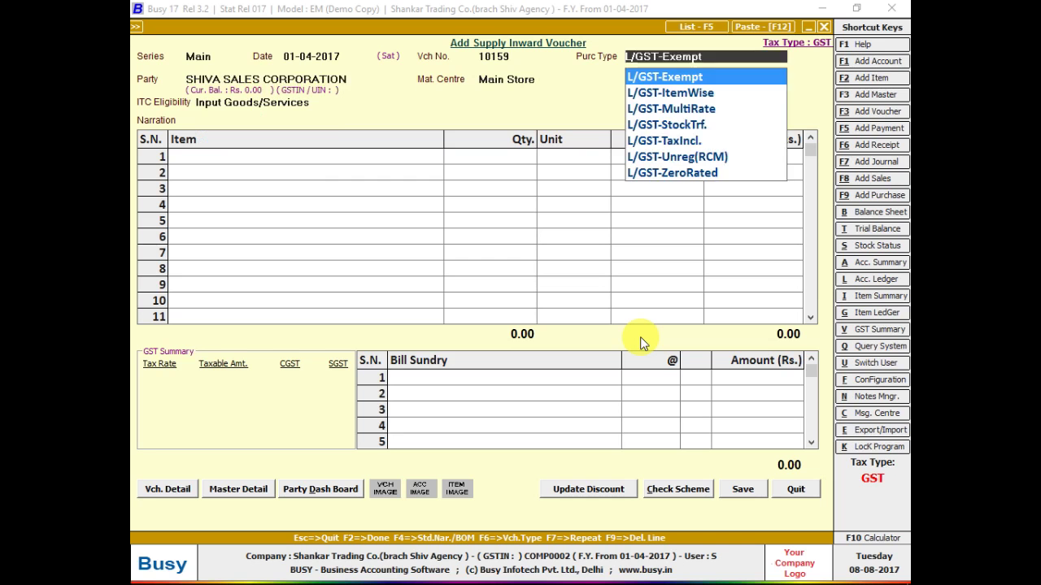
key(Down)
key(Down)
key(Down)
key(Down)
key(Down)
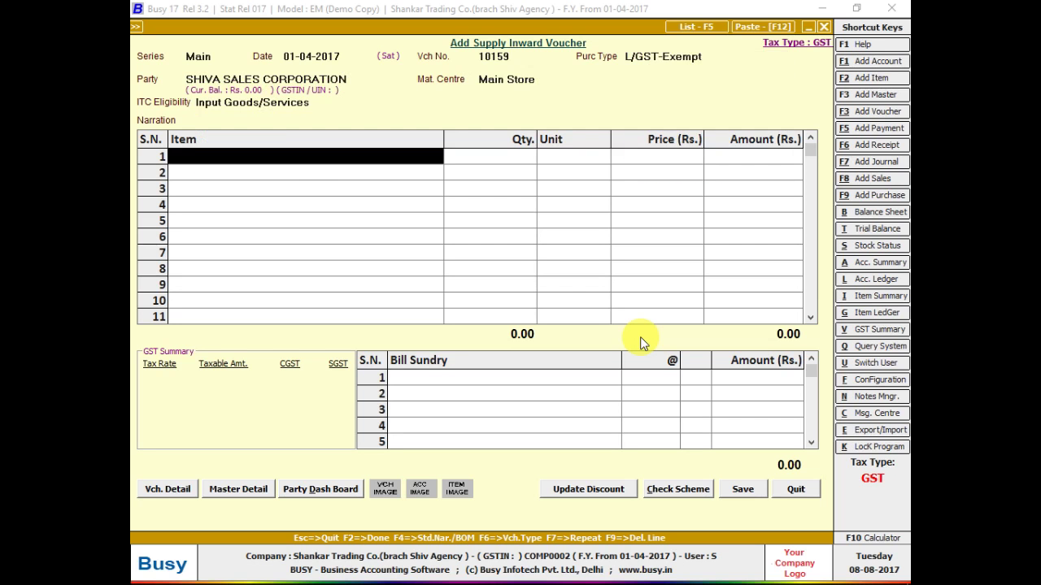
key(Up)
key(Up)
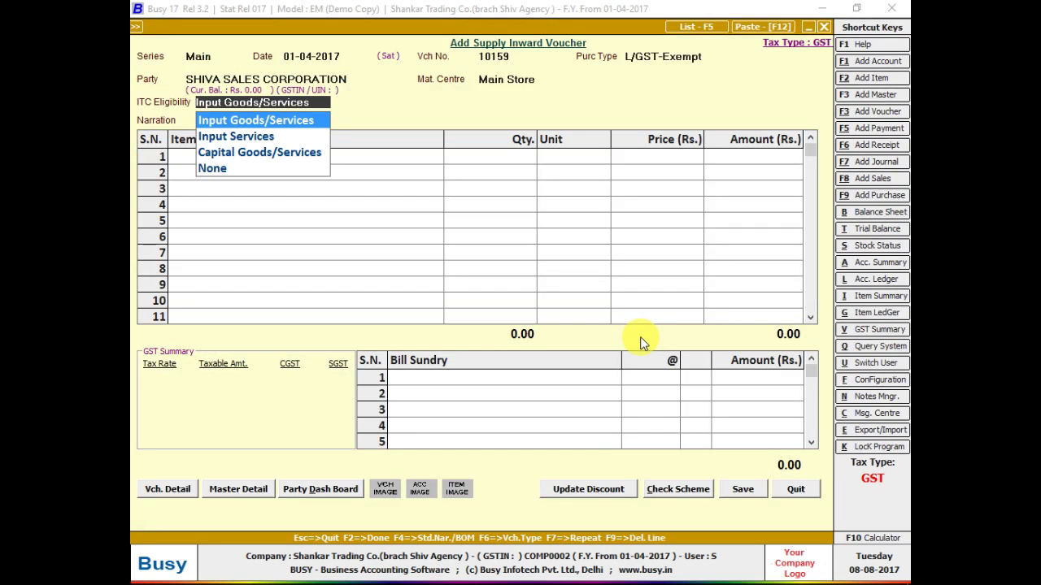
key(BackSpace)
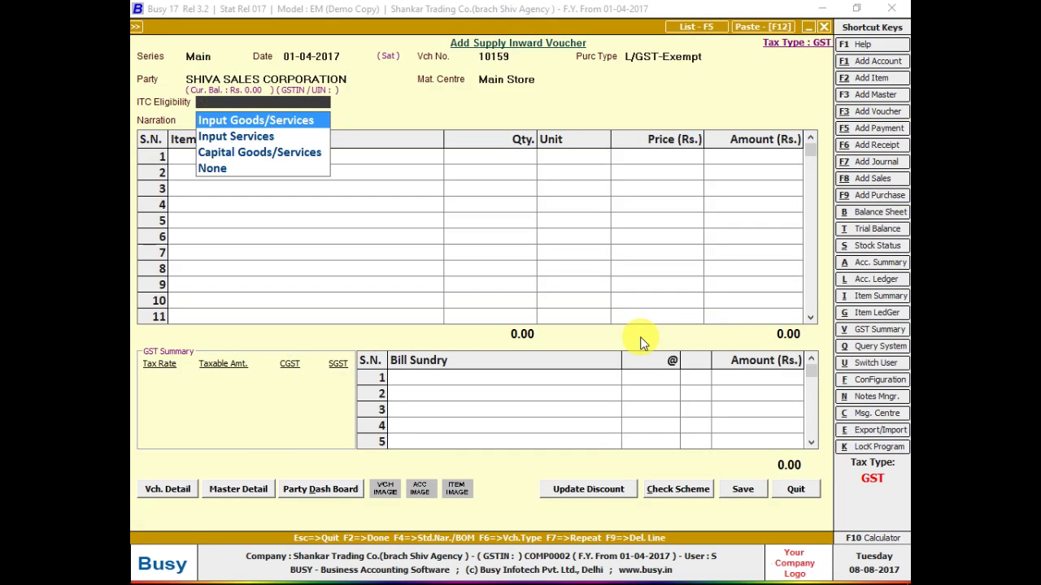
key(Return)
key(alt+f)
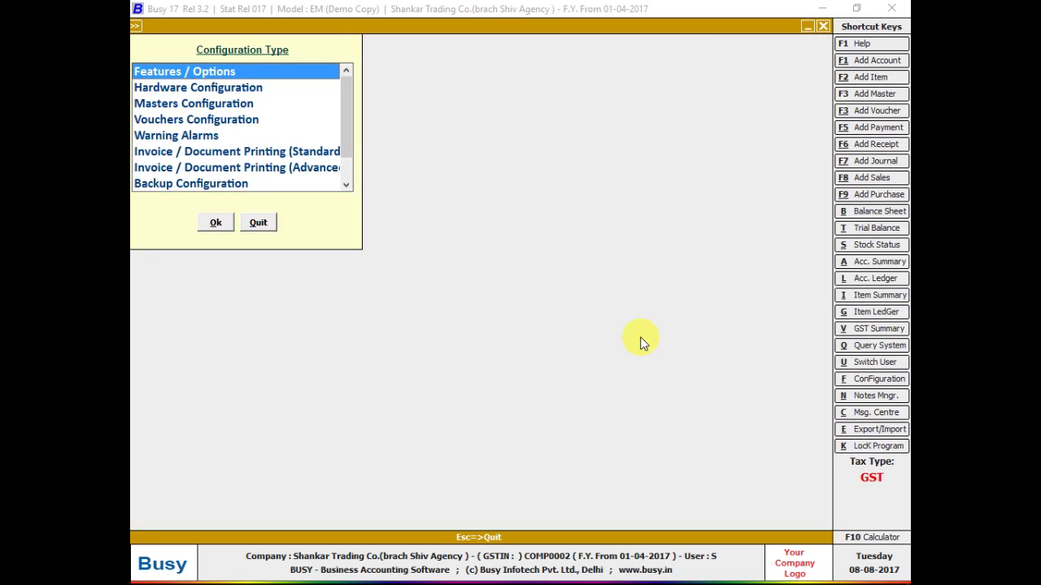
- Set Transport Details in Local Sales/Purchase to Y in VAT/GST options, save, and return to voucher 10159
key(Return)
key(Down)
key(Down)
key(Down)
key(Down)
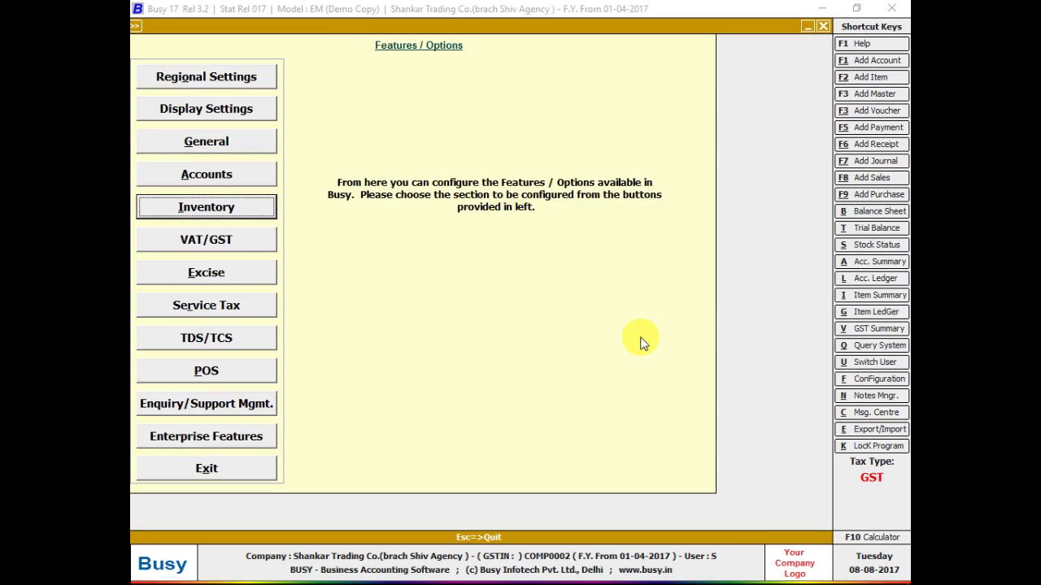
key(Down)
key(Return)
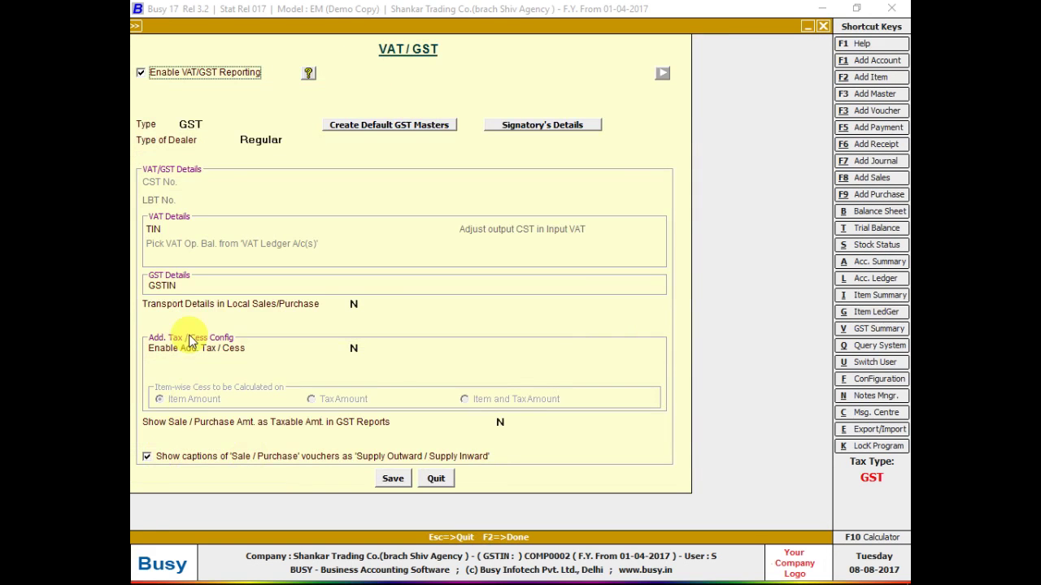
mouse_move(188, 314)
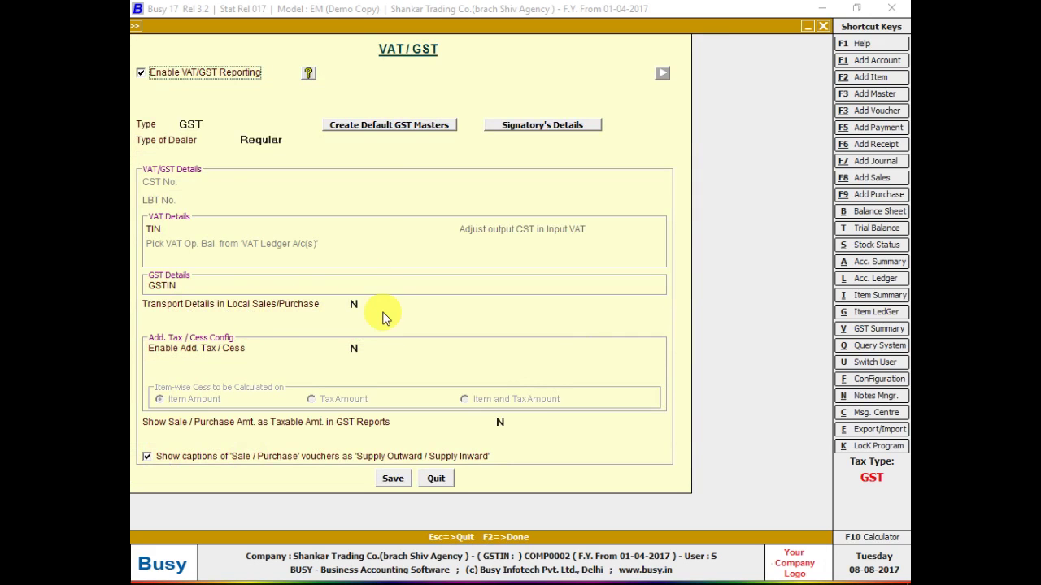
click(356, 304)
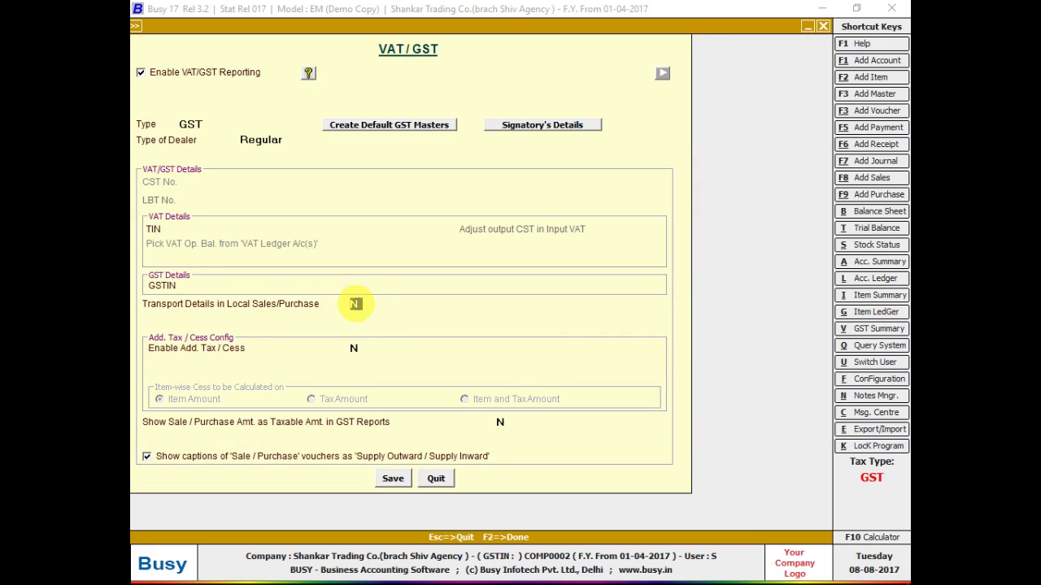
text(Y)
key(F2)
key(Return)
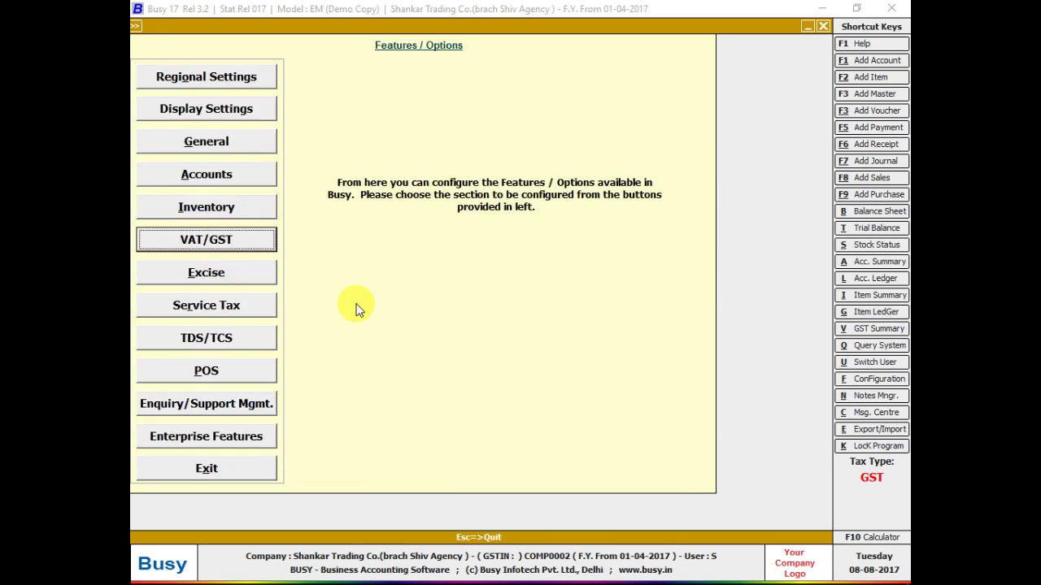
key(Escape)
key(F9)
key(shift+Tab)
key(shift+Tab)
key(shift+Tab)
key(shift+Tab)
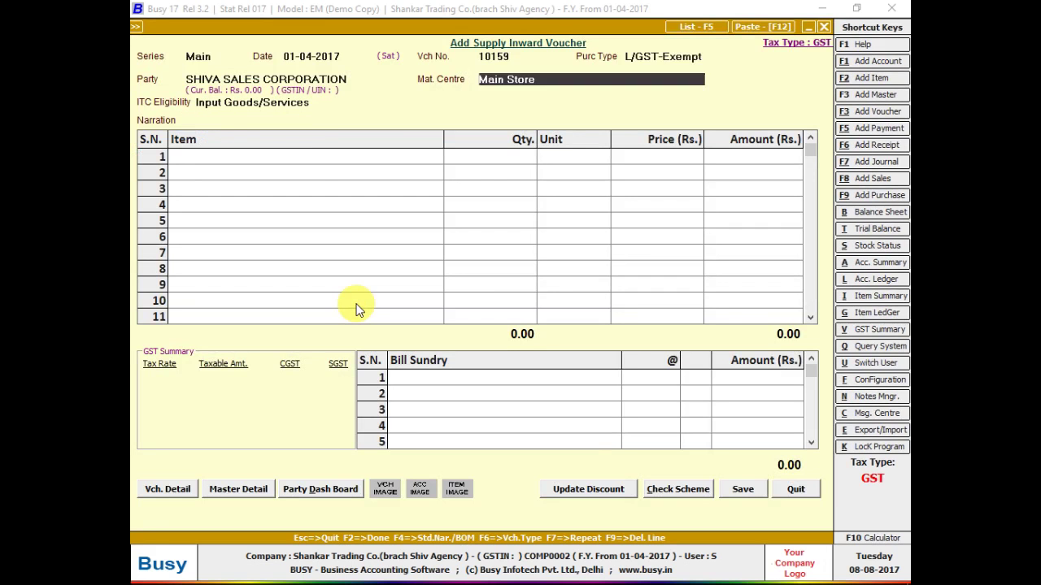
- Fill in the transporter name, GR/RR No. 7015453 and station TIRPUR, then close transport details
key(Return)
key(Return)
key(Return)
key(Return)
key(Return)
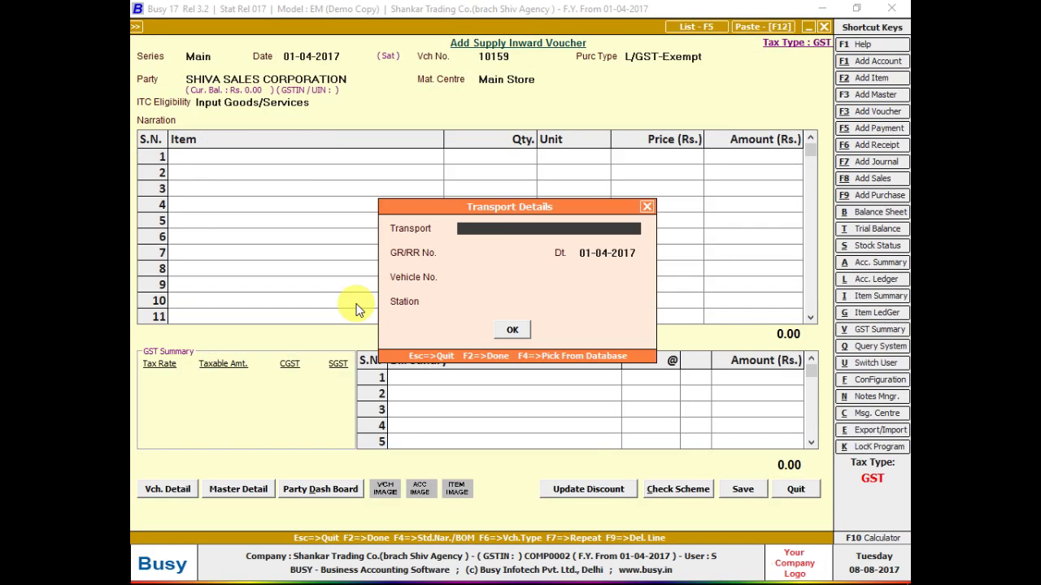
text(JAGDISH)
key(Return)
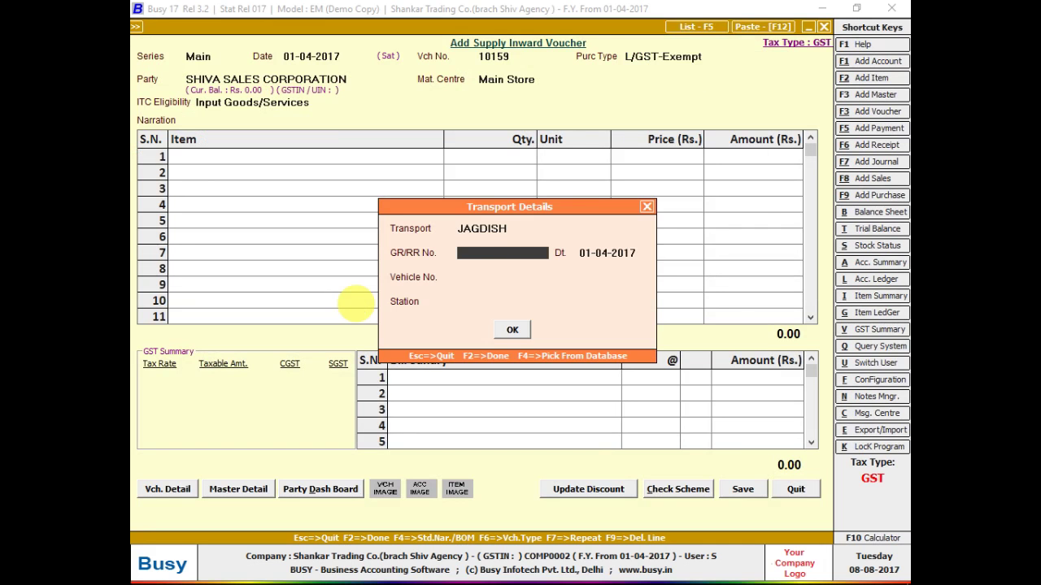
text(7015453)
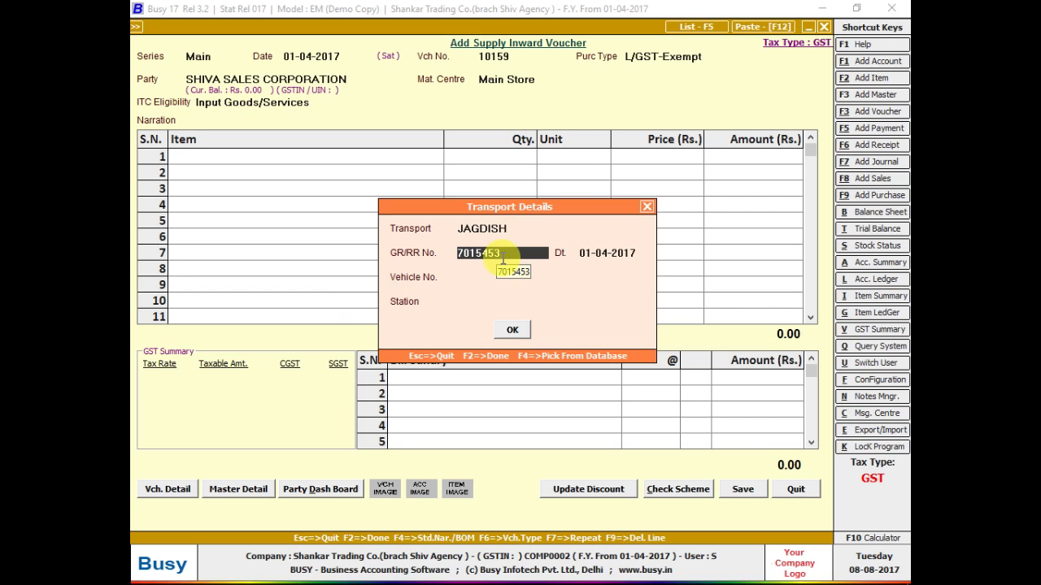
double_click(497, 253)
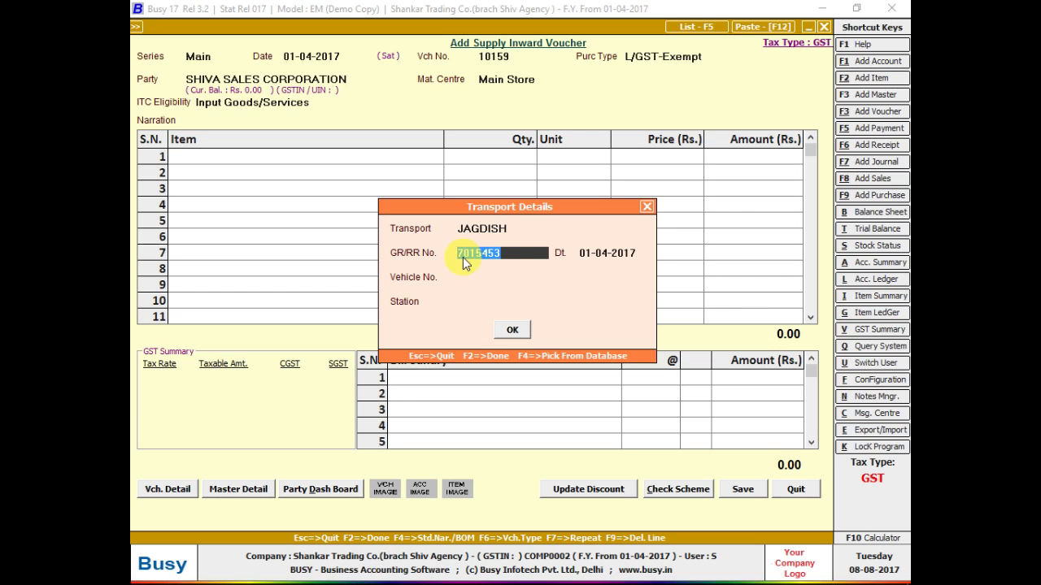
key(Return)
key(Return)
key(Return)
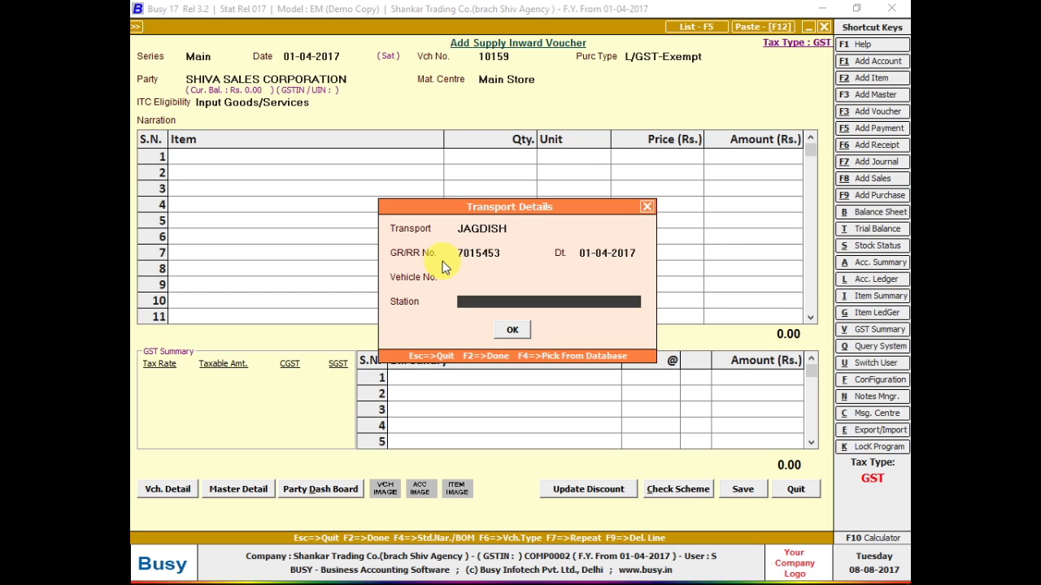
text(TIRPUR)
key(Return)
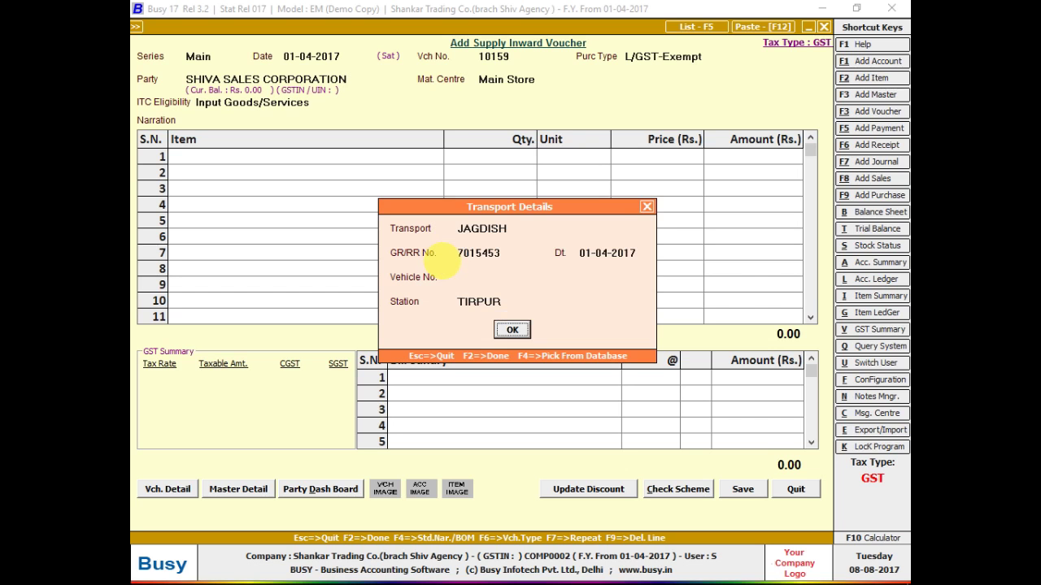
key(Return)
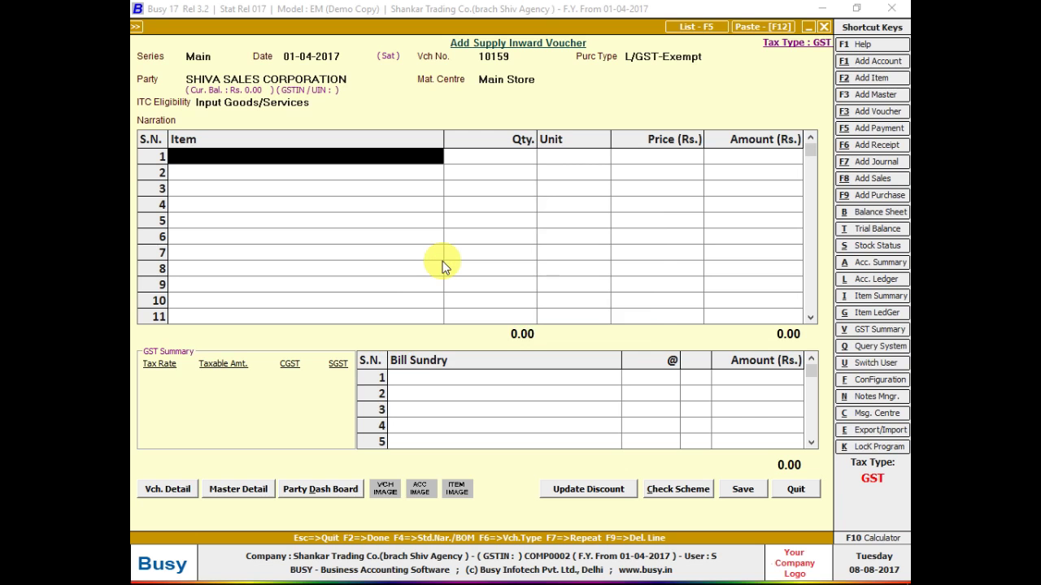
key(alt+Tab)
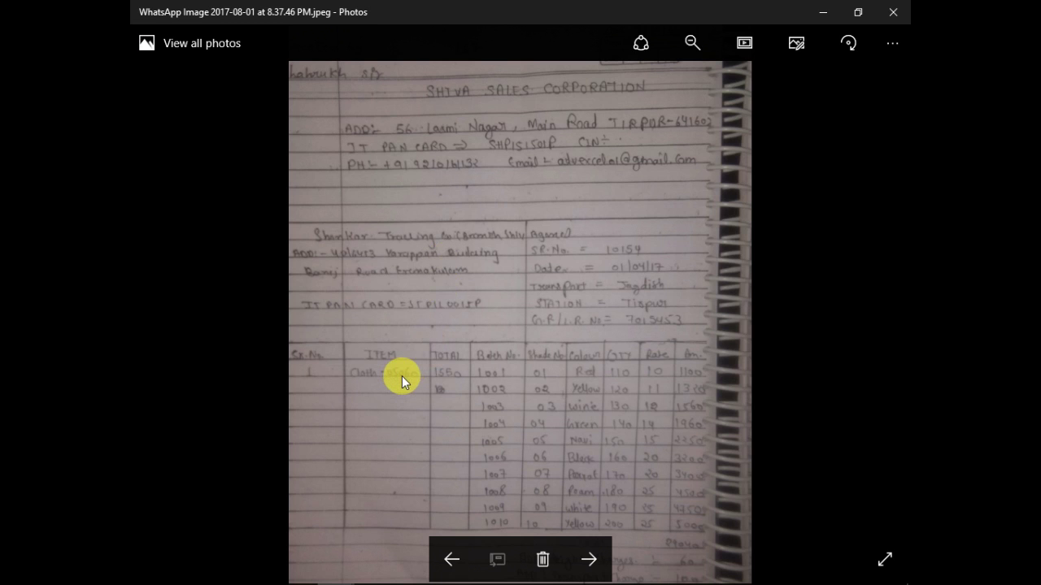
- Name the new stock item CLOTH -05060 and start a new item group from its Group field
key(alt+Tab)
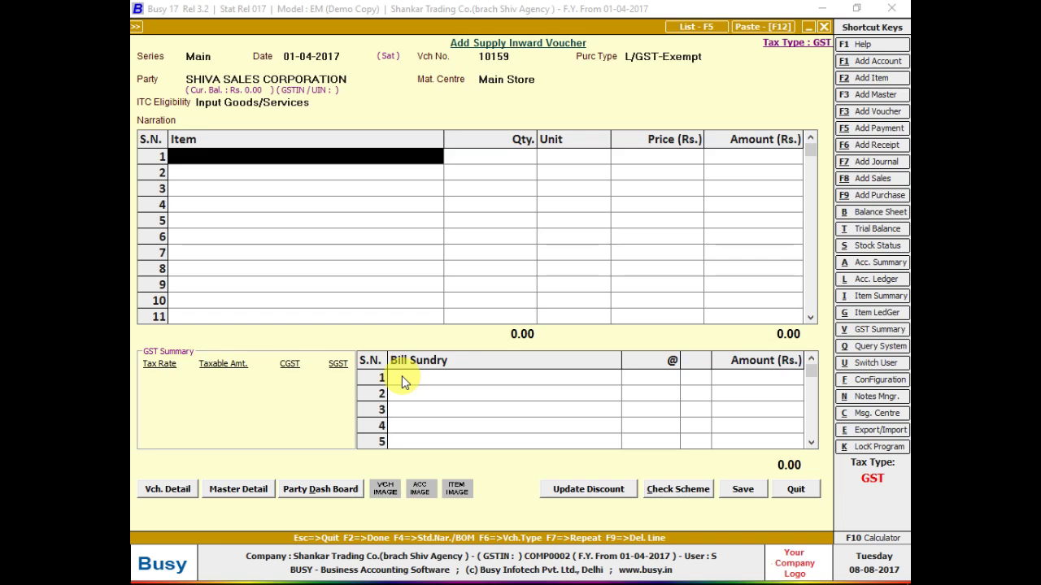
key(alt+c)
text(CLOTH -)
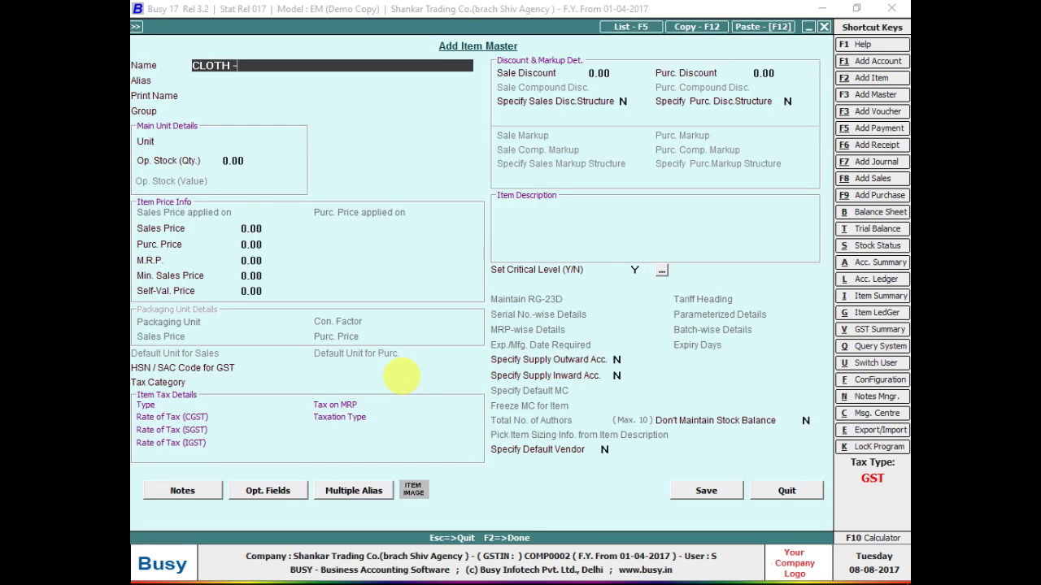
key(alt+Tab)
key(alt+Tab)
text(05060)
key(Return)
key(Return)
key(Return)
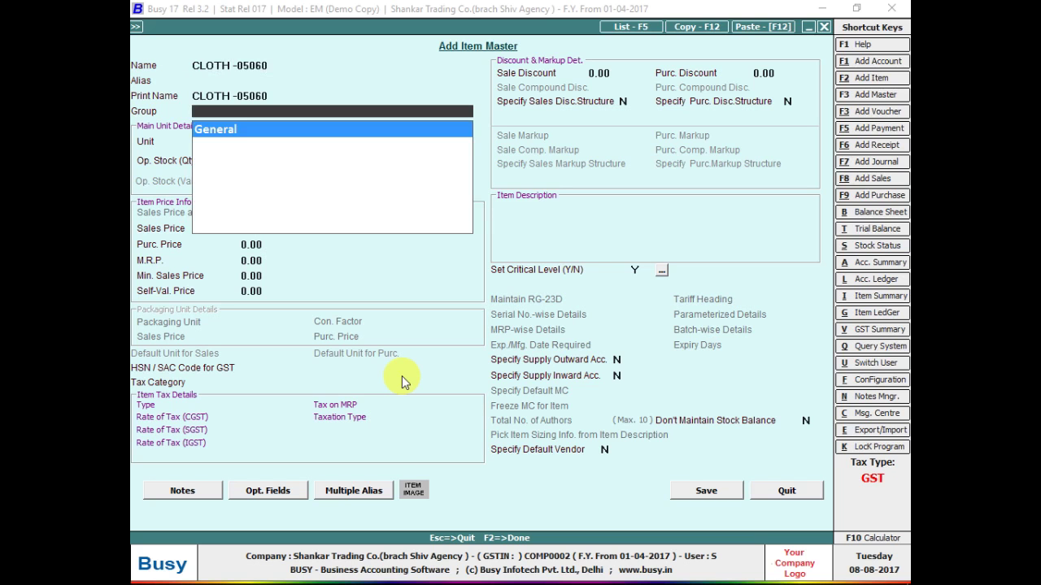
key(Return)
key(Up)
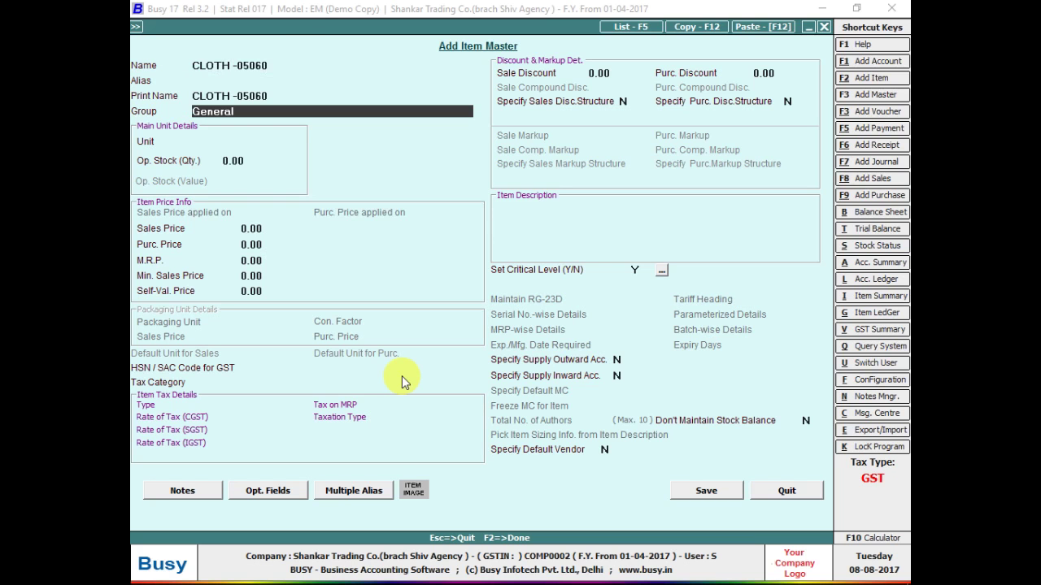
key(F3)
- Create and save the new primary item group CLOTH, correcting the typed name
text(CKI)
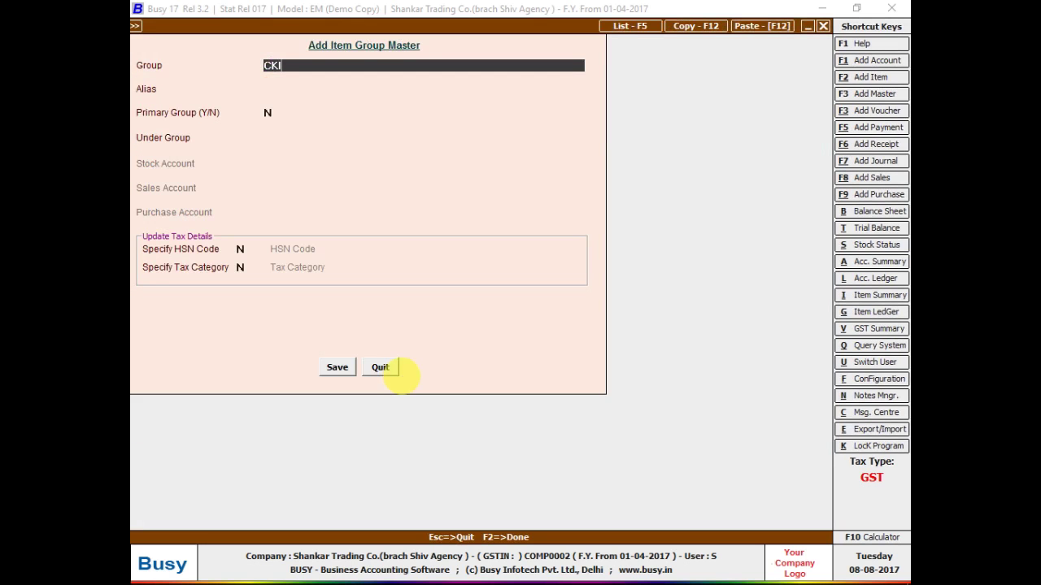
key(BackSpace)
key(BackSpace)
text(LOT)
text(G)
key(Return)
key(Up)
key(BackSpace)
text(H)
key(Return)
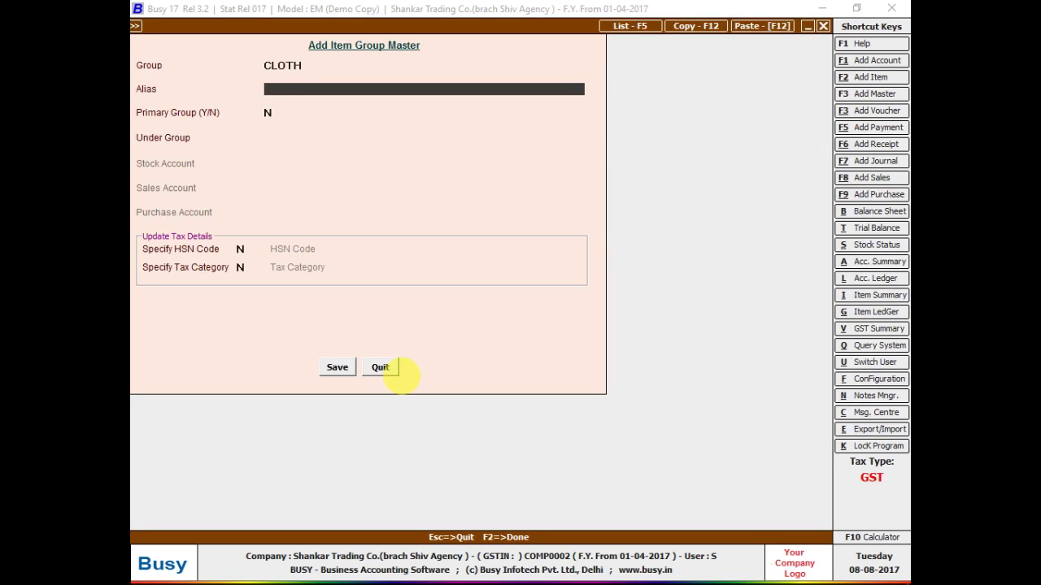
key(Return)
text(Y)
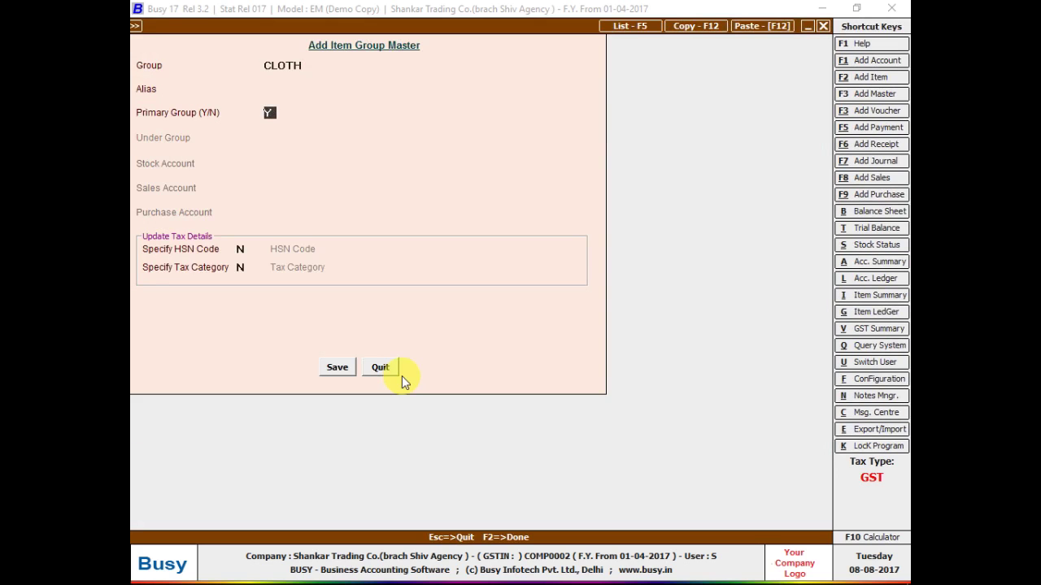
key(F2)
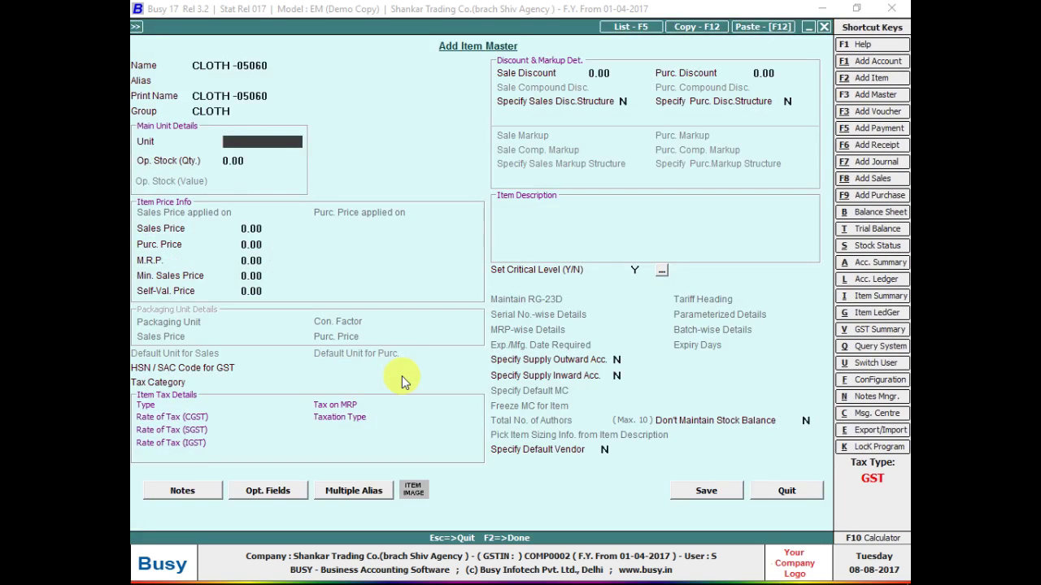
- Set the item's unit to Metre and save the CLOTH -05060 item master
text(M)
key(Return)
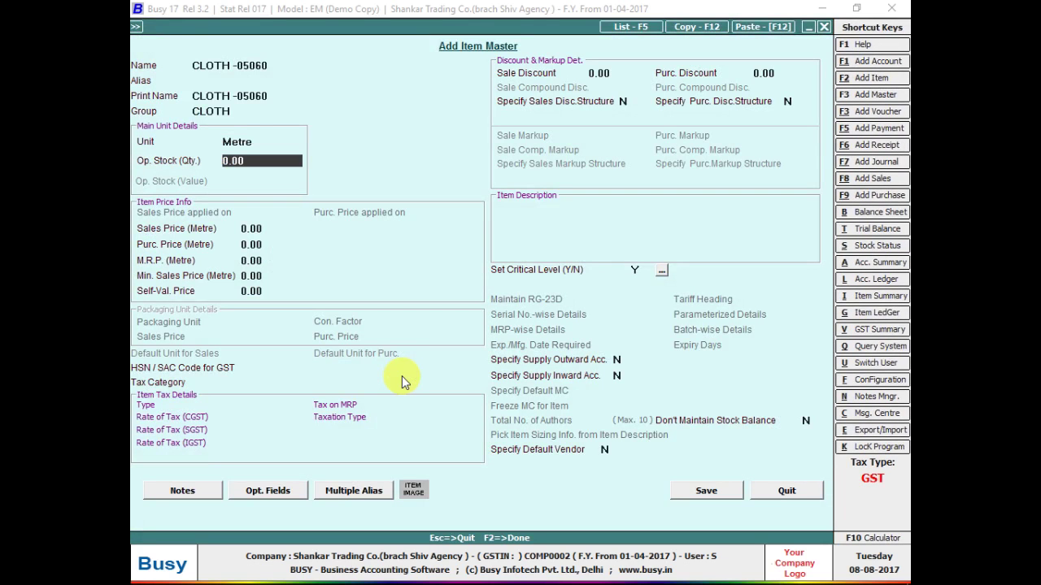
key(Return)
key(Return)
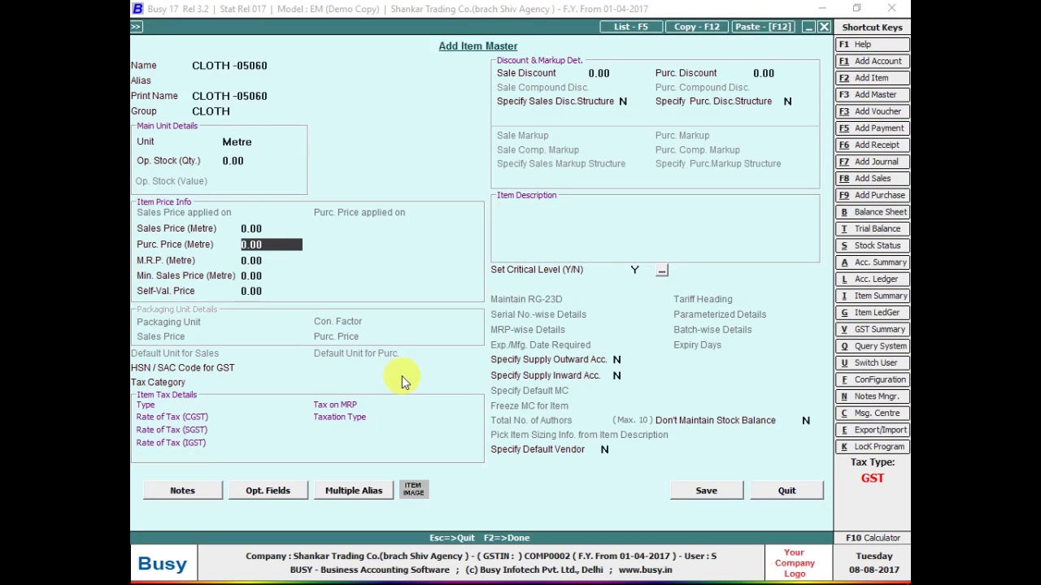
key(alt+Tab)
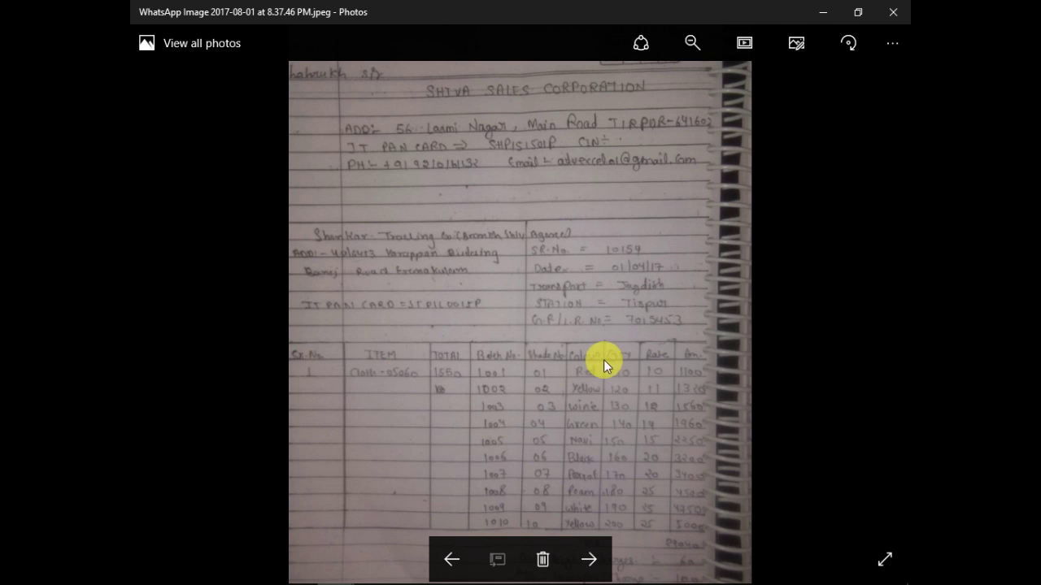
key(alt+Tab)
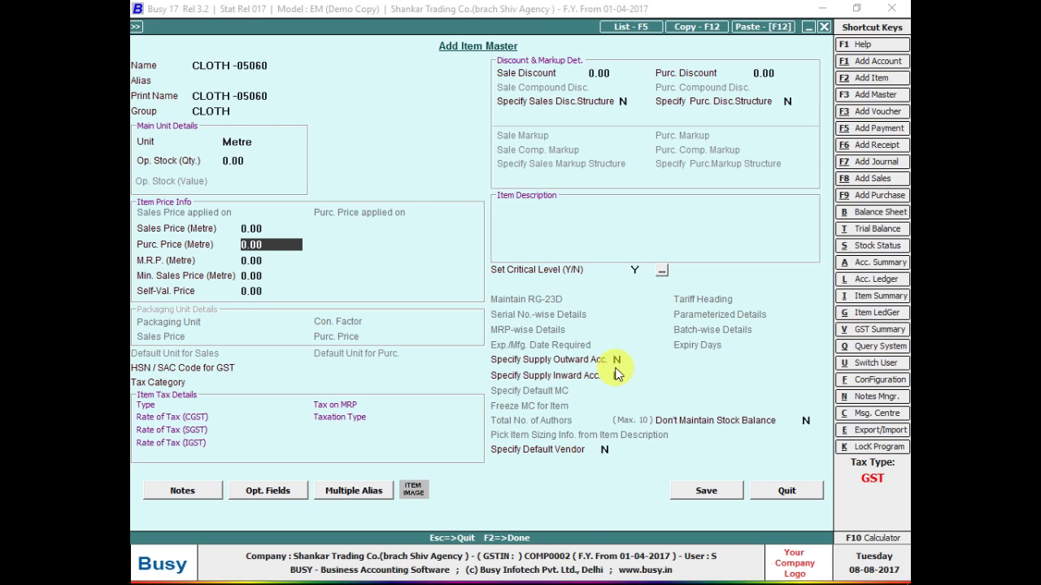
key(F2)
key(Return)
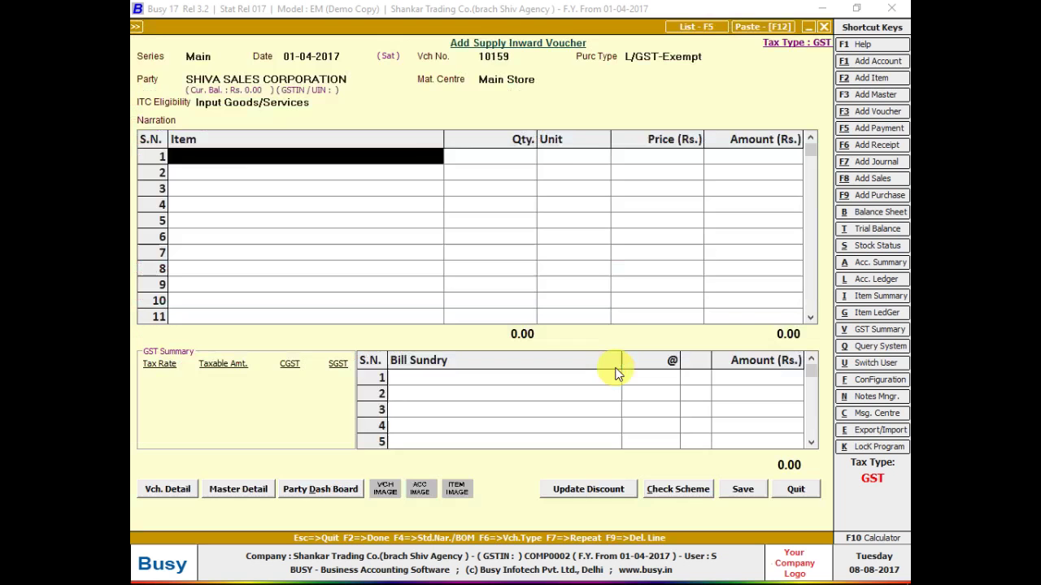
- Enter a quantity of 1550 metres for CLOTH -05060 on voucher row 1
key(alt+Tab)
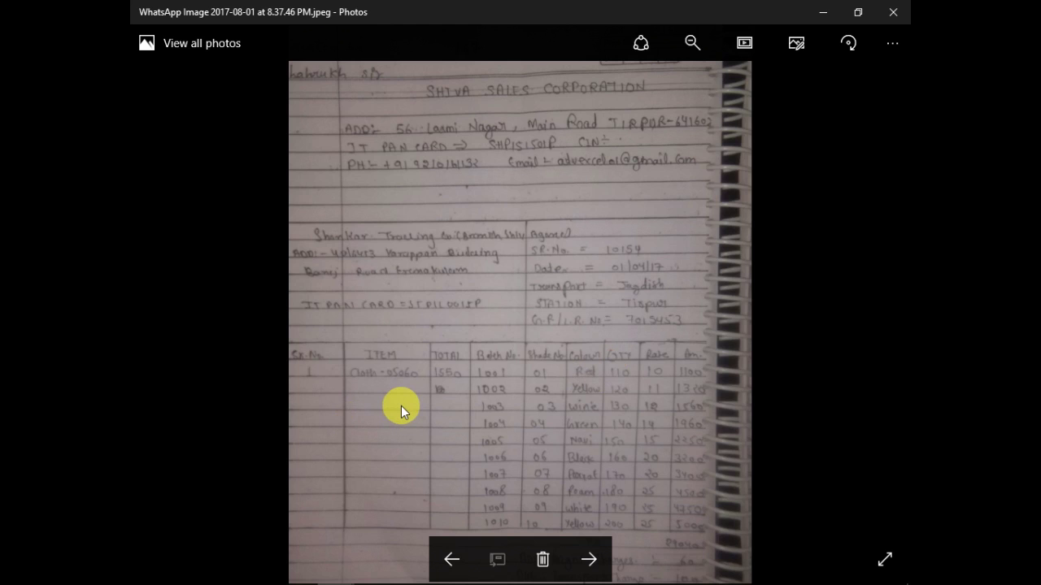
key(alt+Tab)
key(alt+Tab)
text(1550)
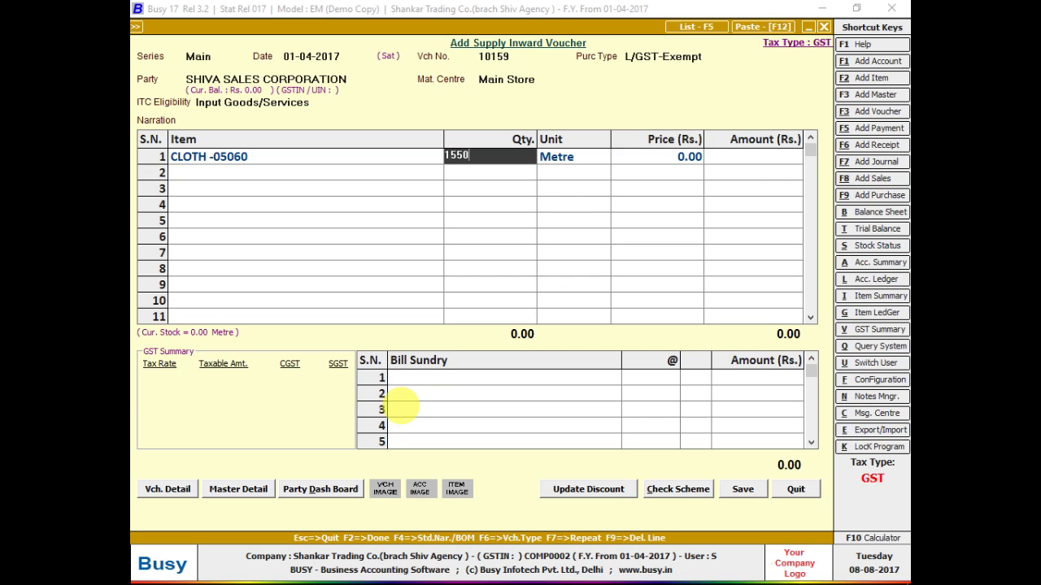
key(Return)
key(Left)
key(Left)
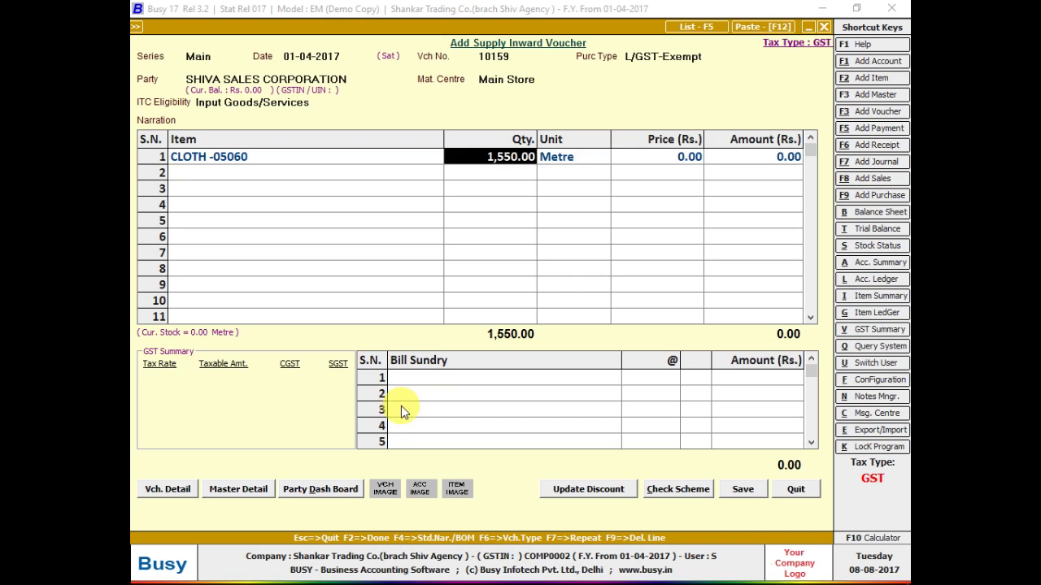
key(Right)
key(Right)
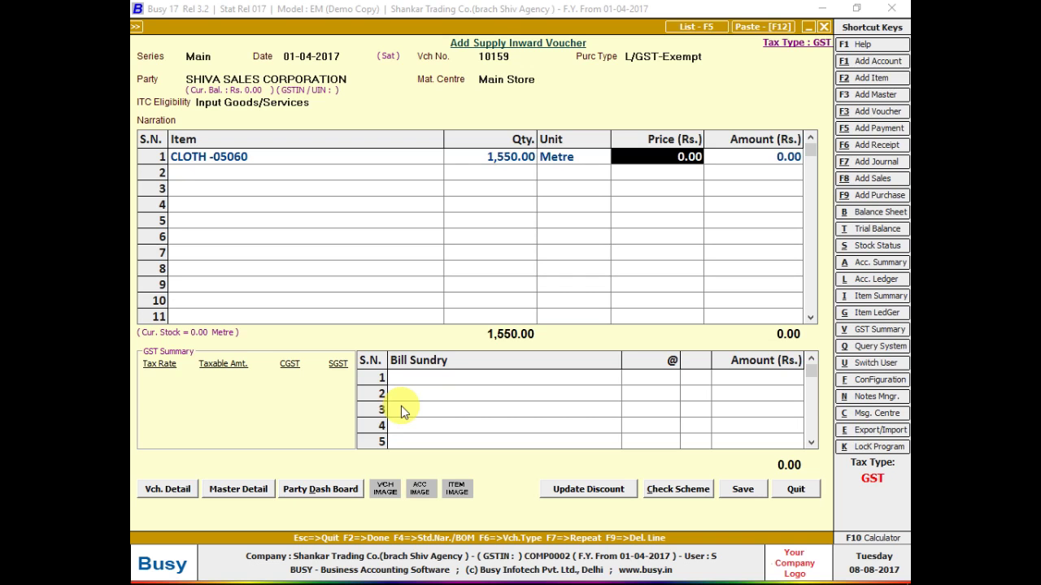
key(alt+Tab)
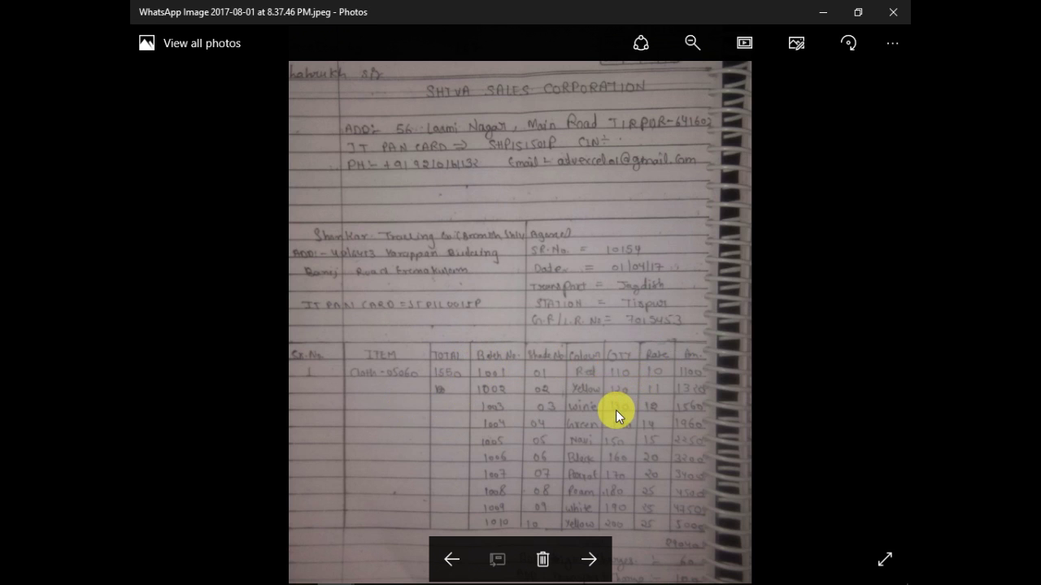
- Enter CLOTH -05060 rows 1–2 as 110 at price 10 and 120 at price 11
key(alt+Tab)
key(shift+Tab)
text(110)
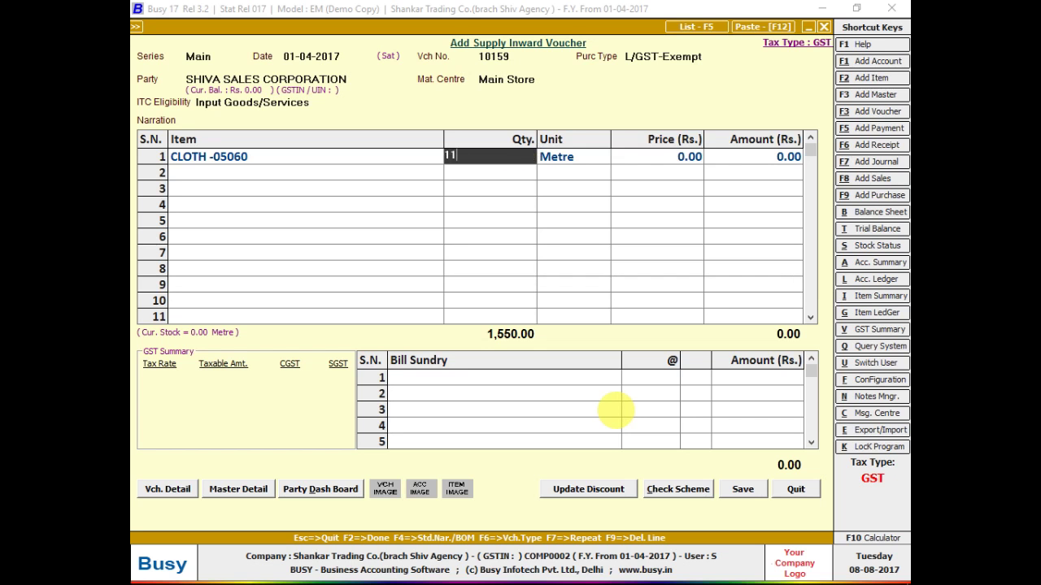
key(Return)
key(alt+Tab)
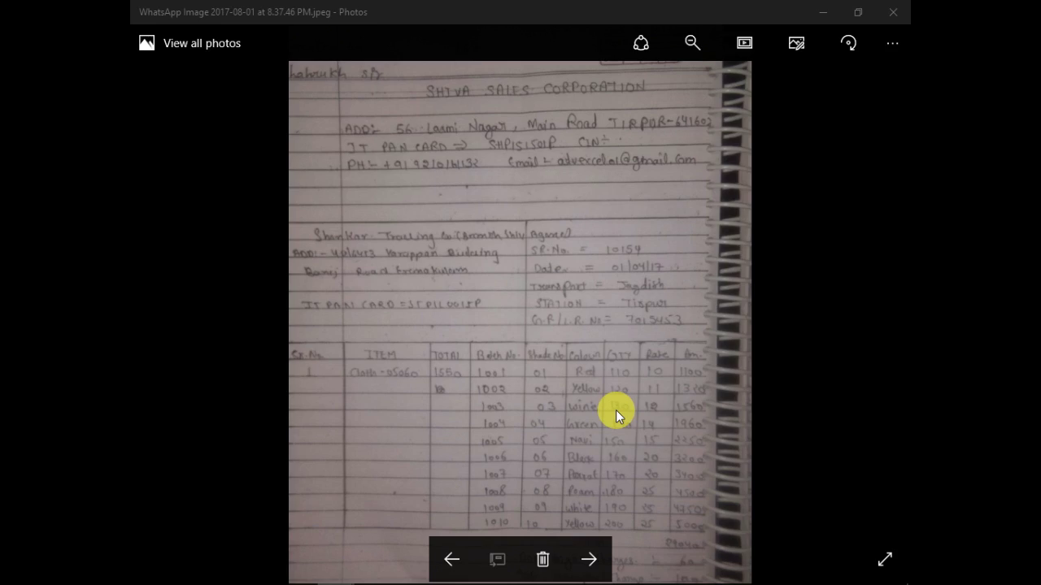
key(alt+Tab)
text(10)
key(Return)
key(Return)
key(Return)
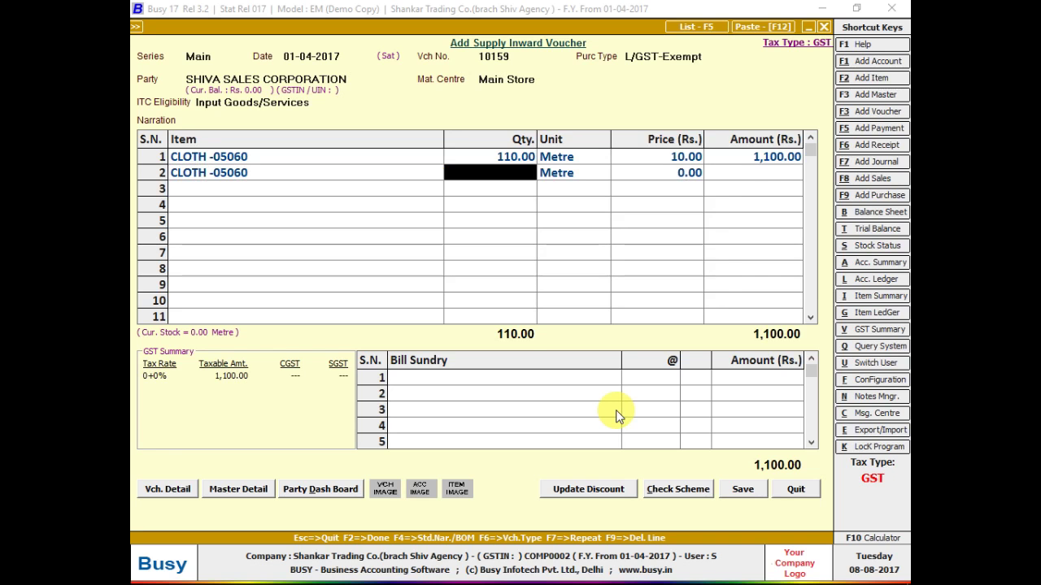
key(alt+Tab)
key(alt+Tab)
text(120)
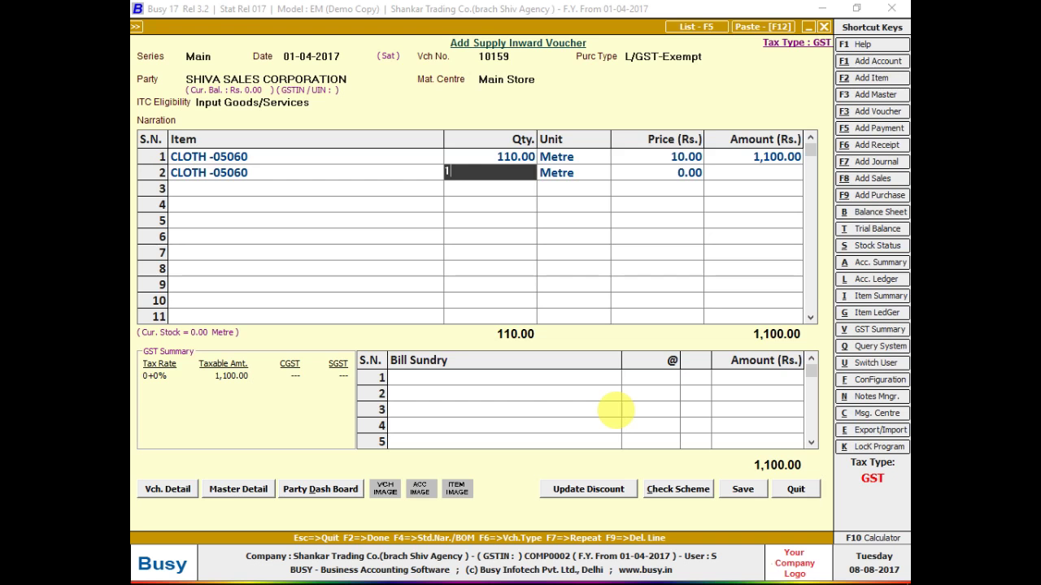
key(Return)
key(Return)
key(alt+Tab)
key(alt+Tab)
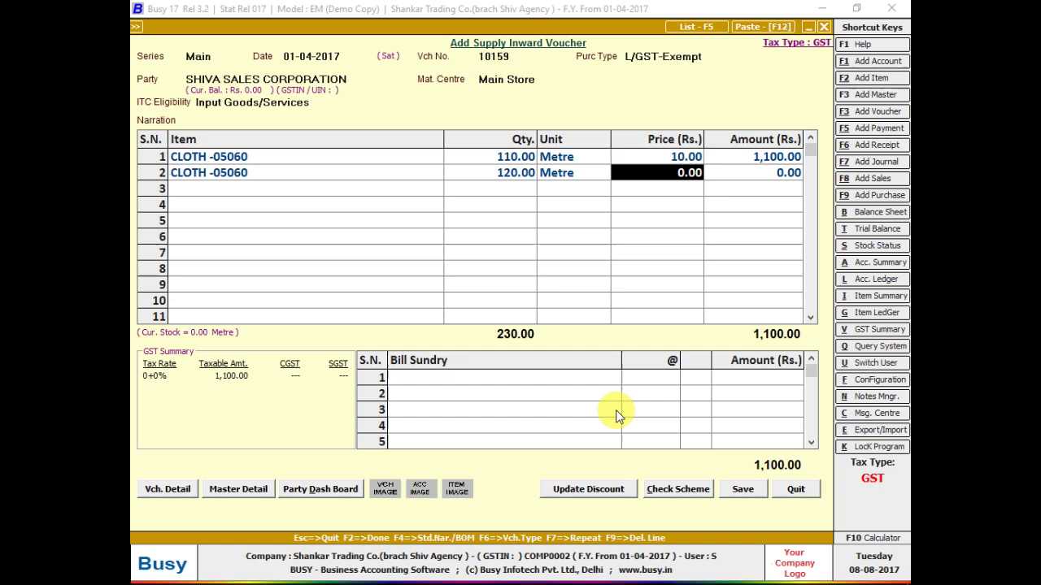
text(11)
key(Return)
key(Return)
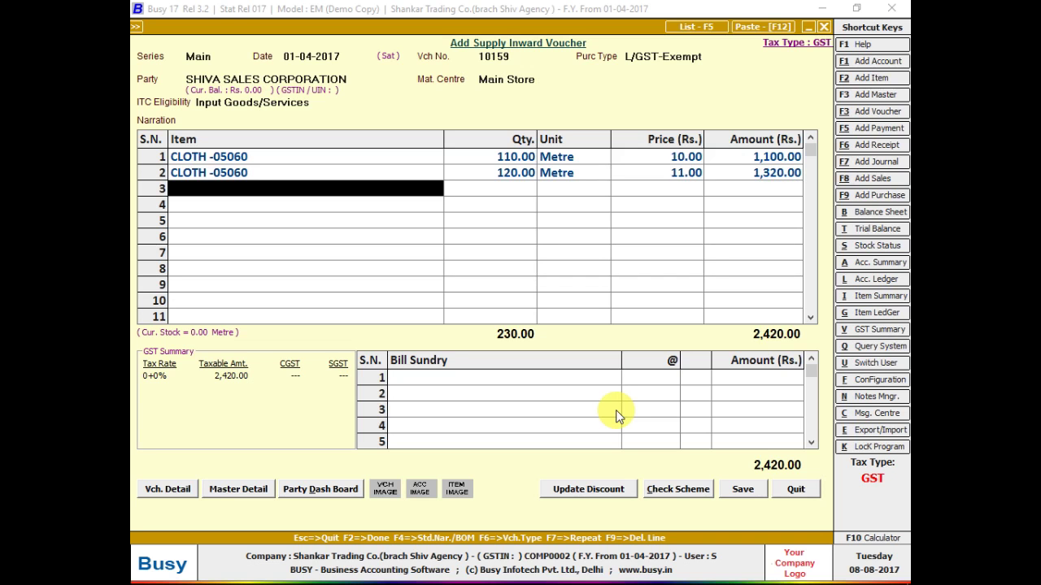
key(F7)
- Add rows 3 and 4: 130 at price 12 and 140 at price 12
key(Return)
key(alt+Tab)
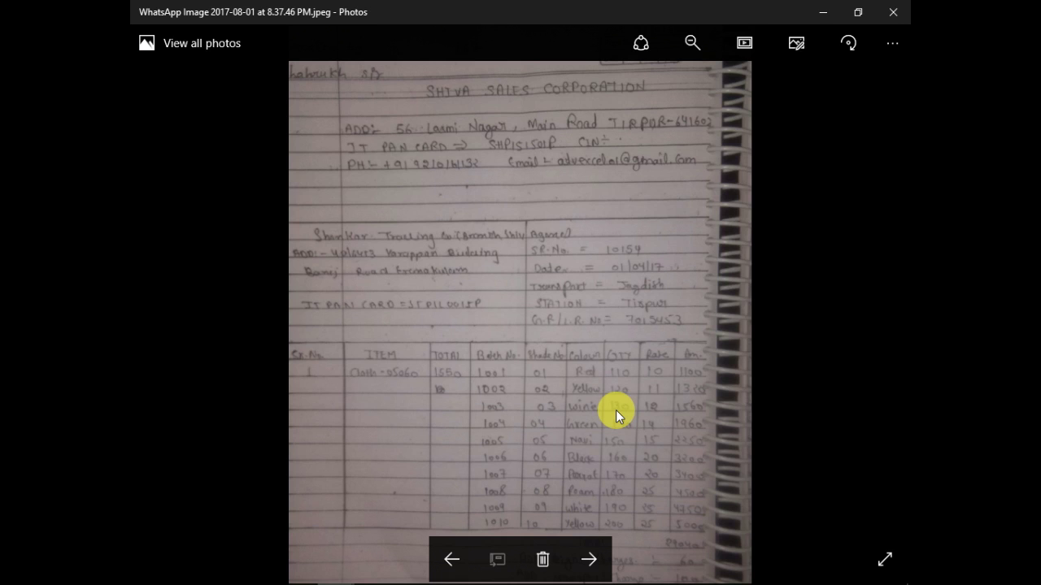
key(alt+Tab)
text(130)
key(Return)
key(Return)
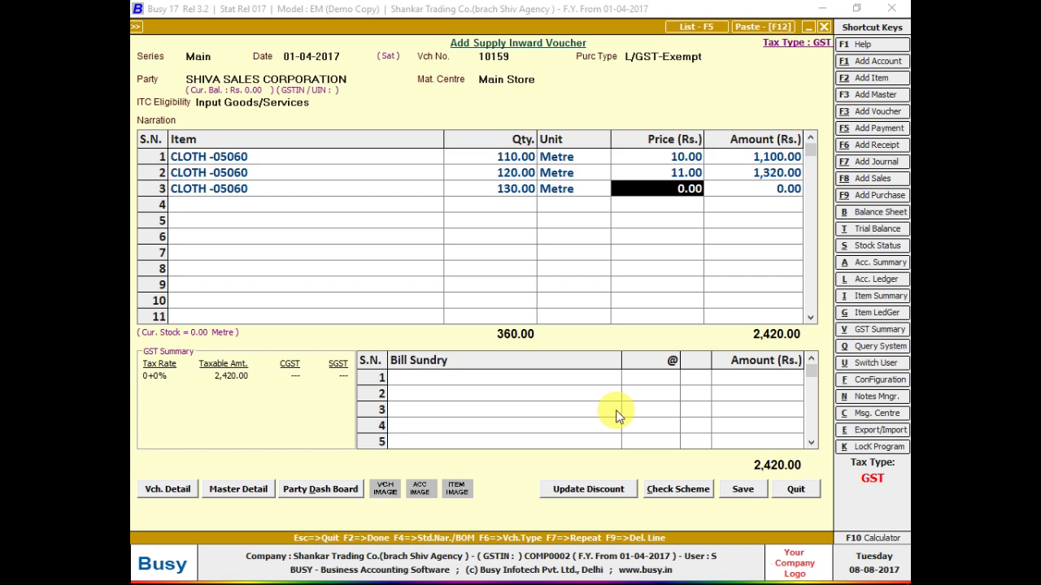
key(alt+Tab)
key(alt+Tab)
text(12)
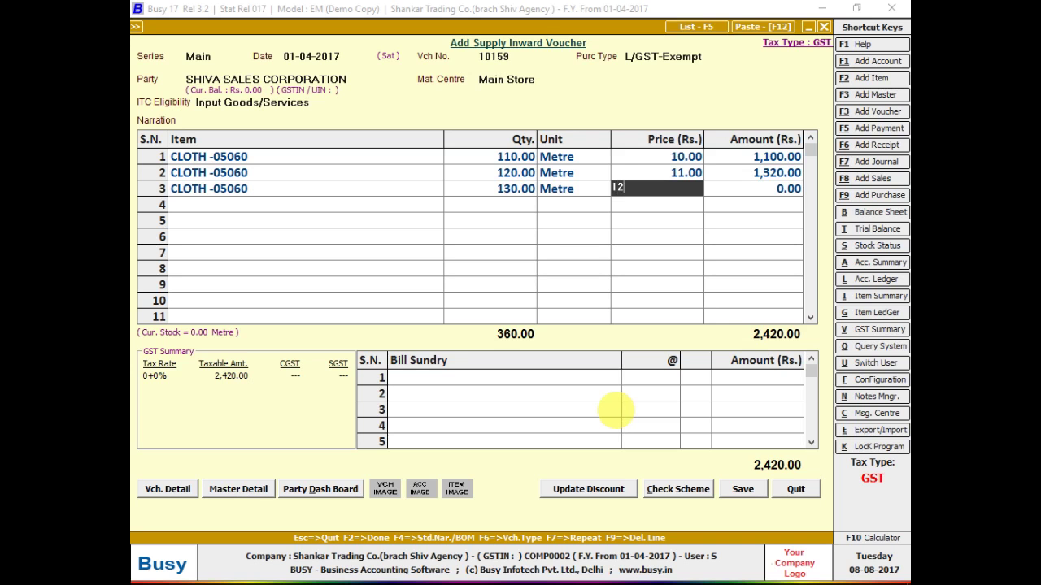
key(Return)
key(Return)
key(Return)
key(alt+Tab)
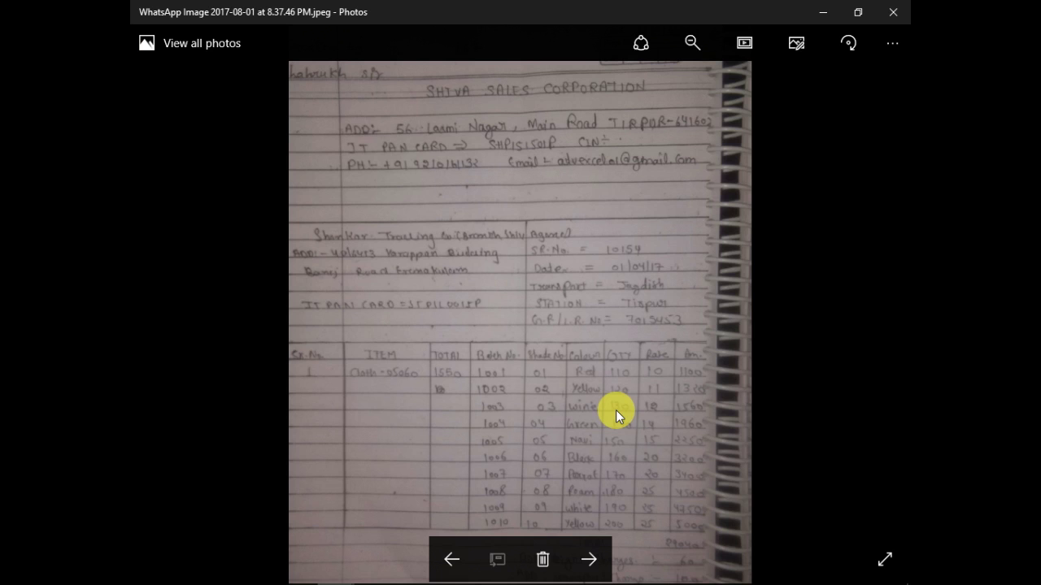
key(alt+Tab)
text(140)
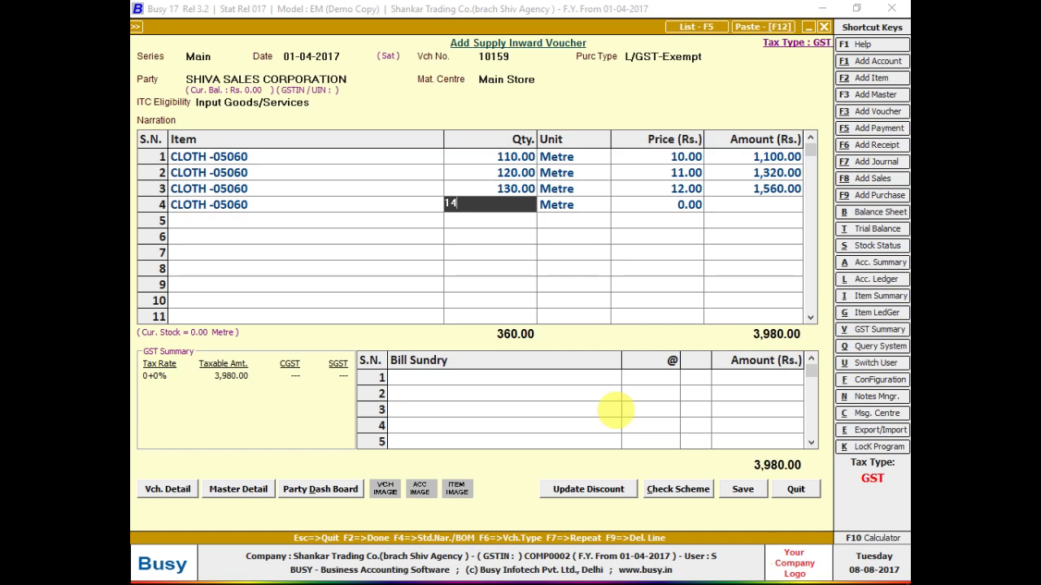
key(Return)
key(Return)
key(alt+Tab)
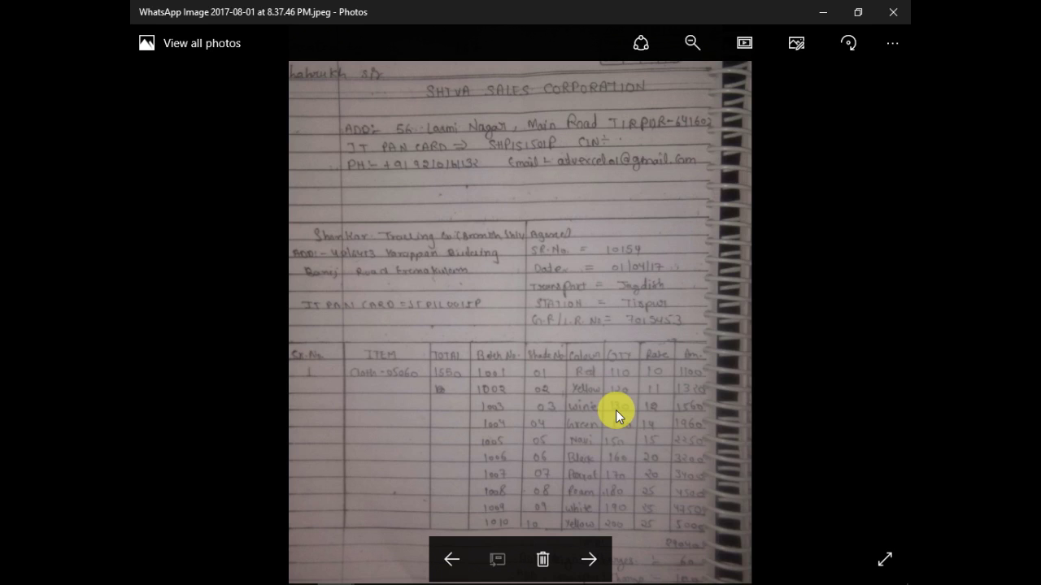
key(alt+Tab)
text(12)
key(Return)
key(Return)
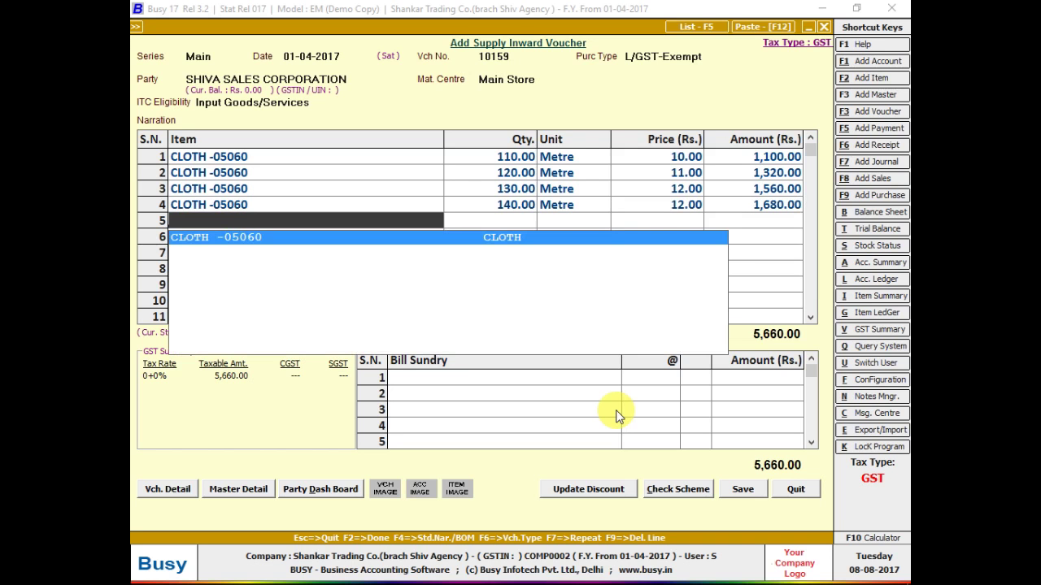
- Add row 5 as 150 at price 14 and correct row 4's price to 13
key(Return)
key(alt+Tab)
key(alt+Tab)
text(150)
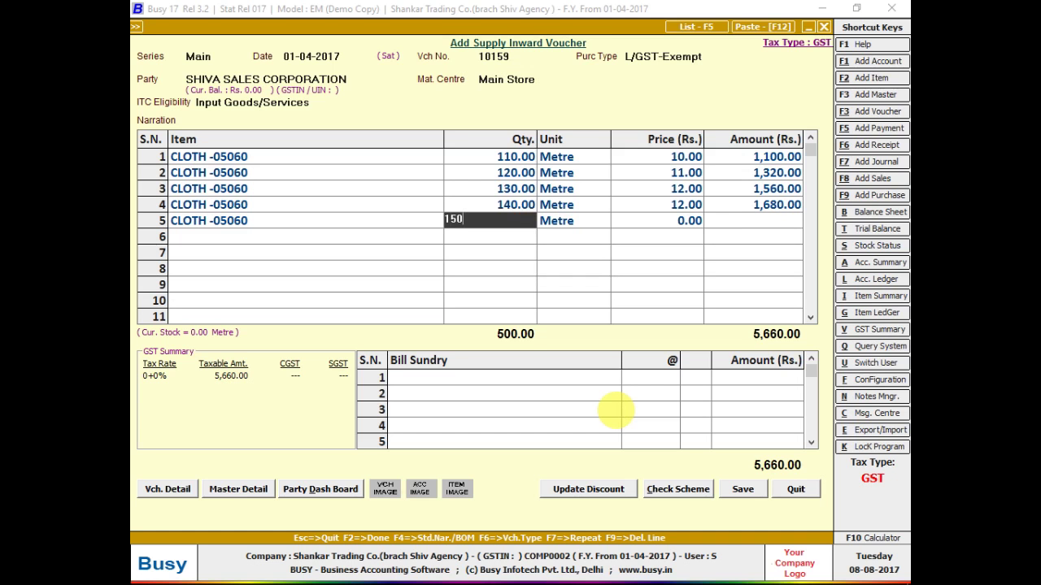
key(Return)
key(Return)
text(13)
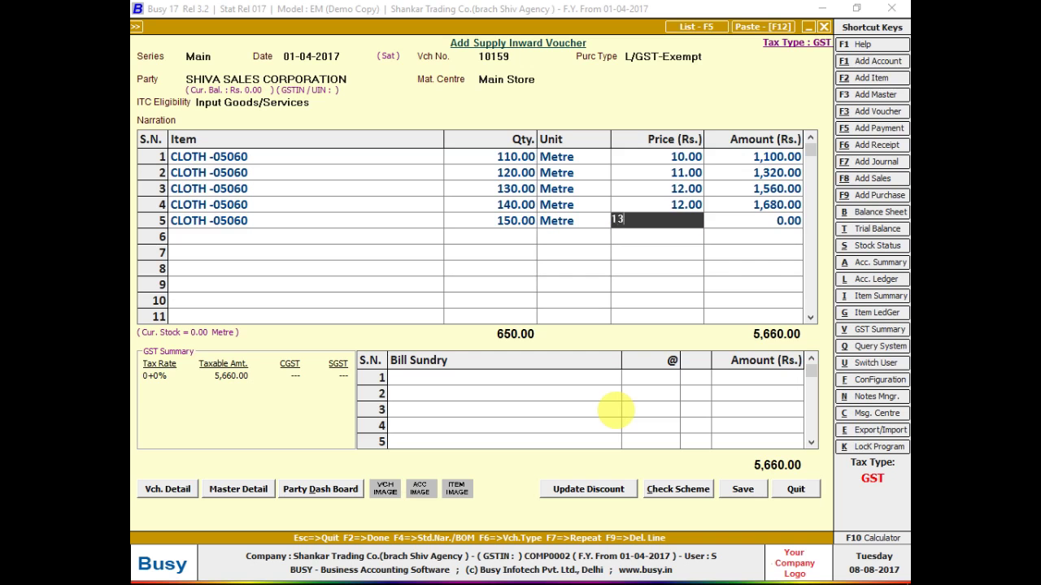
key(Return)
key(Left)
text(13)
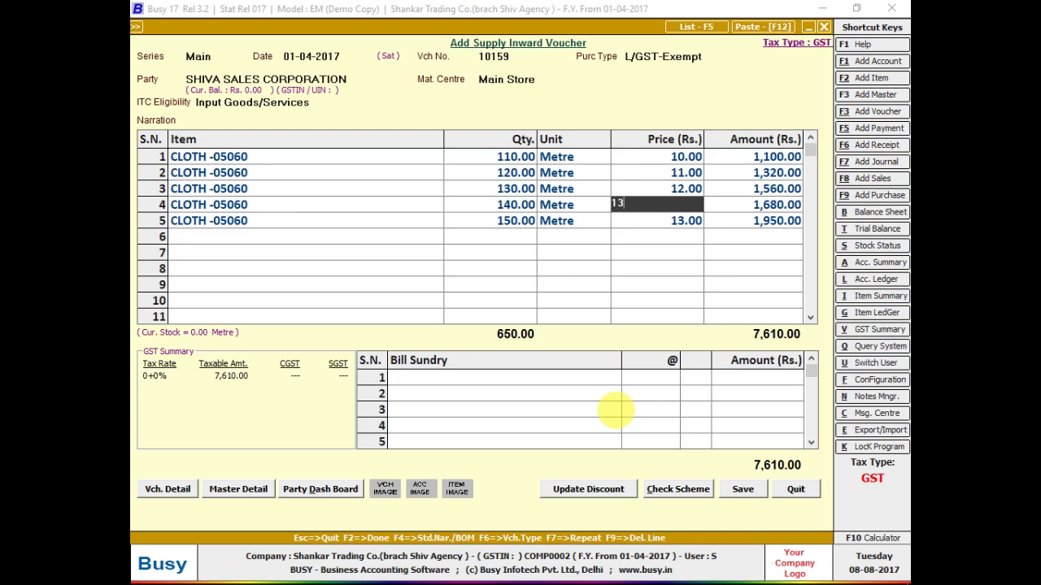
key(Return)
key(Return)
key(Return)
key(Return)
key(Return)
text(14)
key(Return)
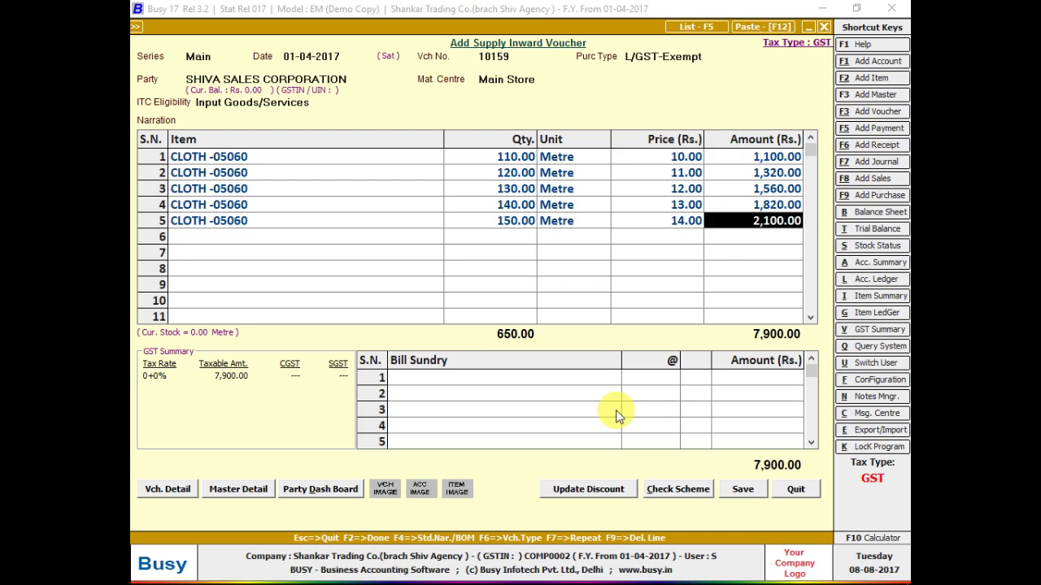
key(Return)
- Enter row 6 as 160 at price 15, then delete all six cloth rows with F9
key(Return)
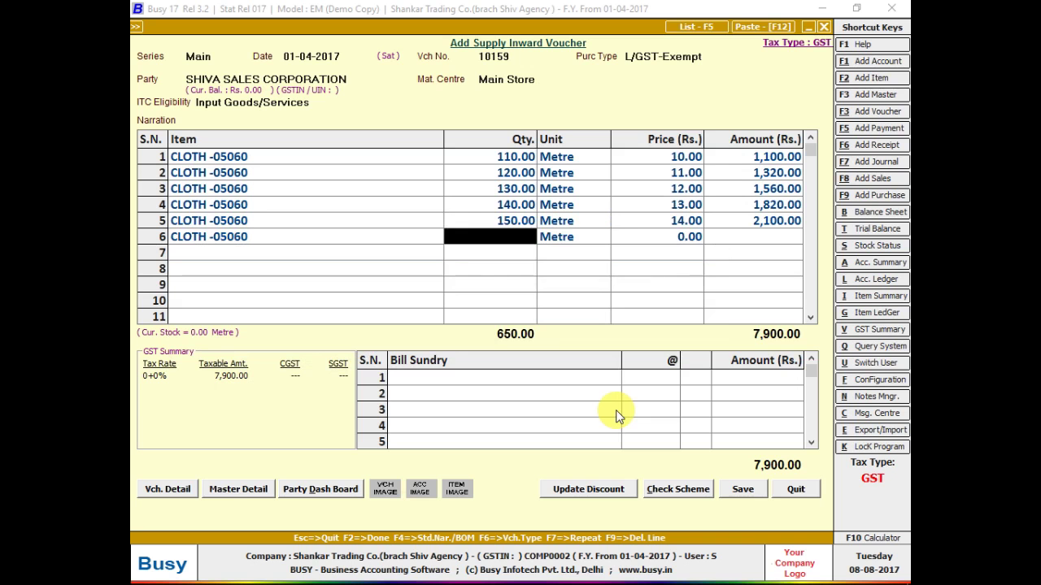
text(160)
key(Return)
key(Return)
text(15)
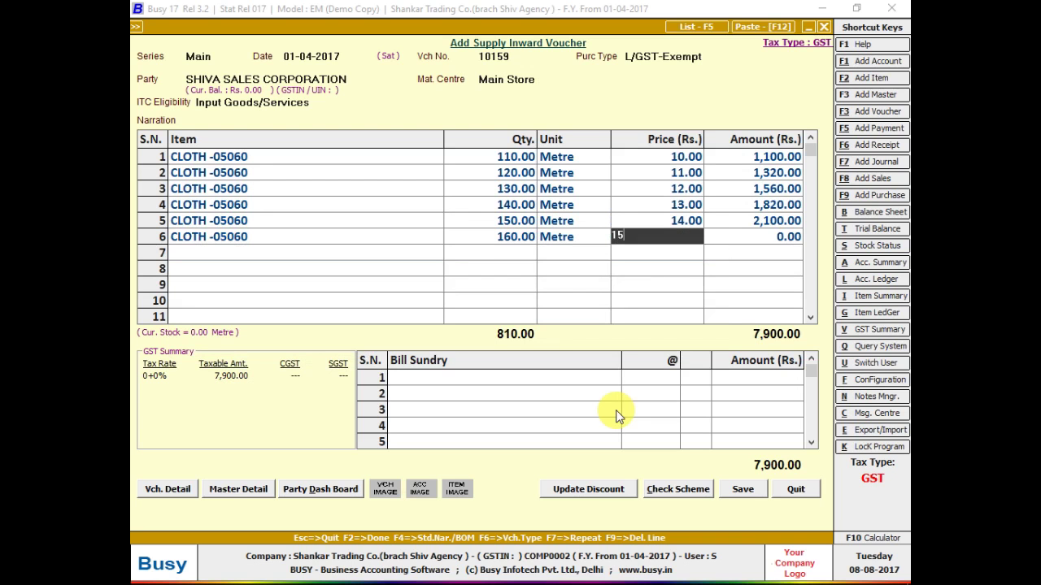
key(Return)
key(Return)
key(Up)
key(Up)
key(Up)
key(Up)
key(Up)
key(Up)
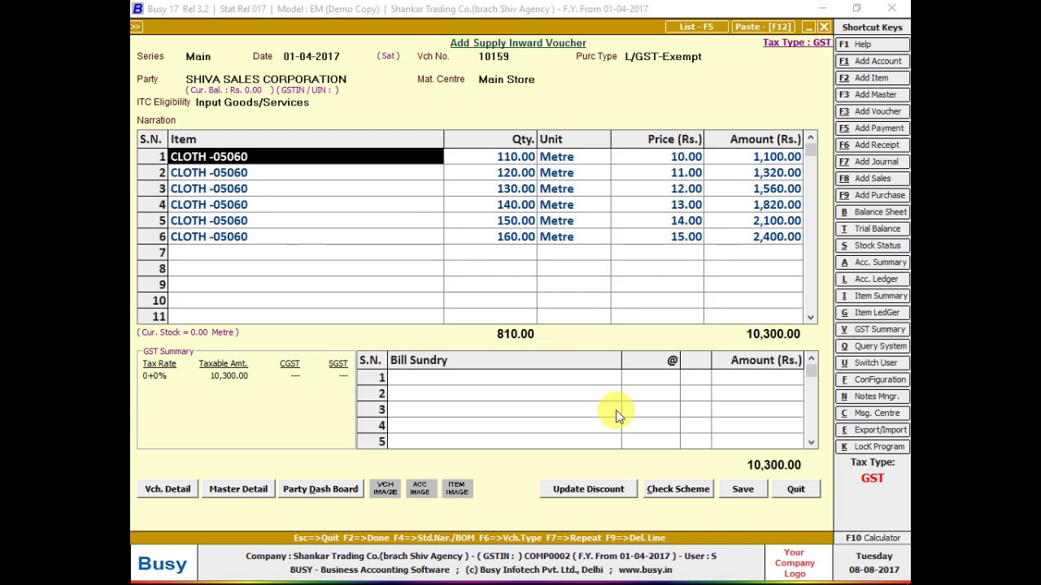
key(F9)
key(F9)
key(F9)
key(F9)
key(F9)
key(F9)
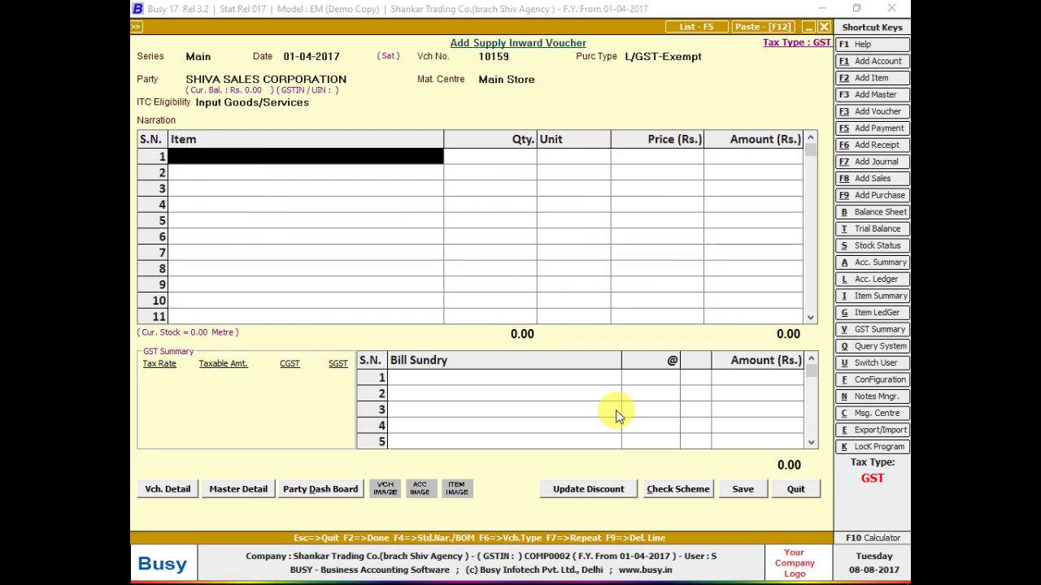
- Check the bill photo's total lines, then open the Configuration Type list
key(alt+Tab)
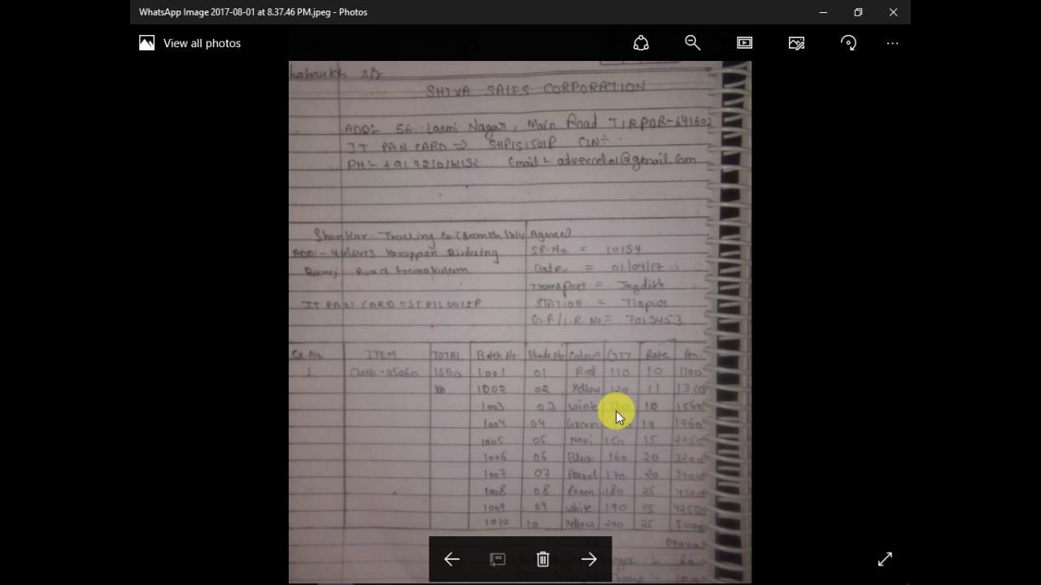
drag(615, 411, 637, 339)
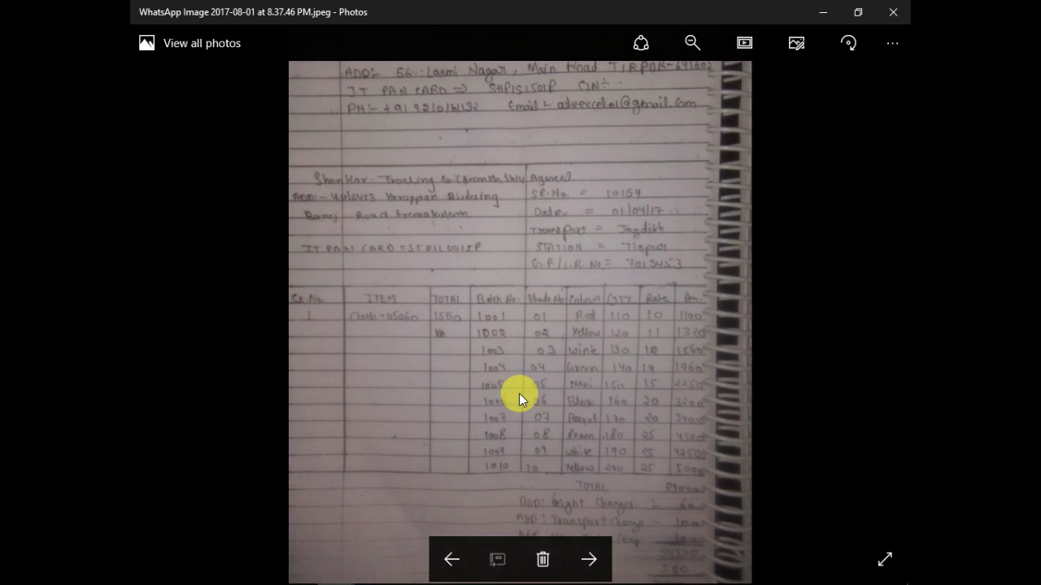
key(alt+Tab)
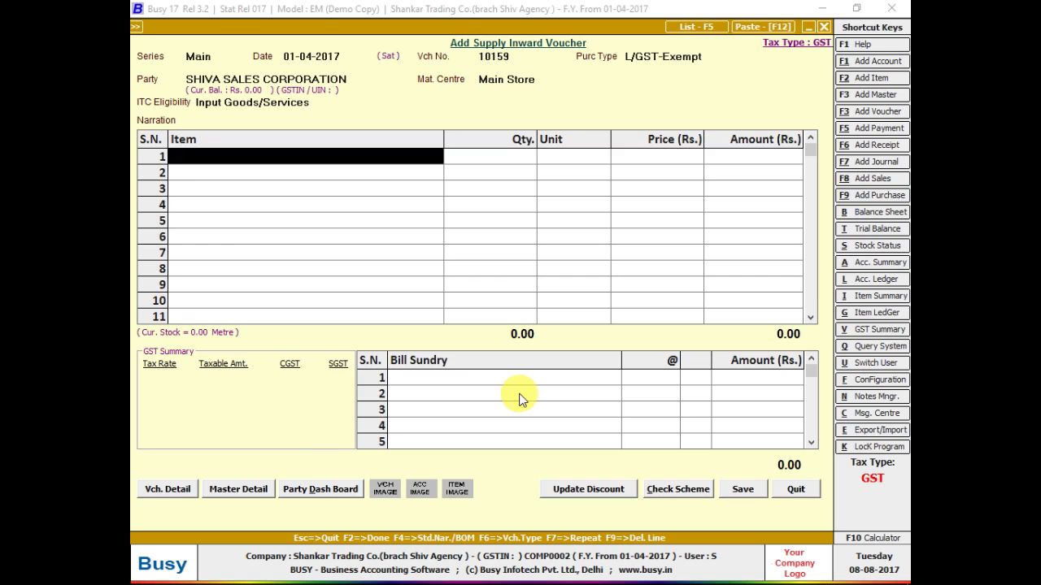
key(alt+f)
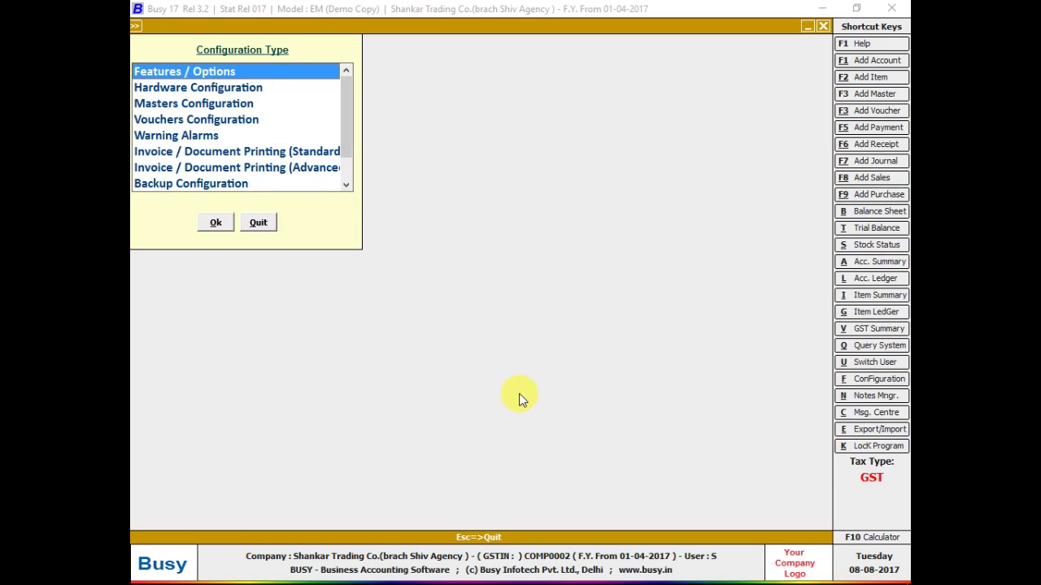
- Review the Inventory page in Features / Options and exit configuration without changes
key(Escape)
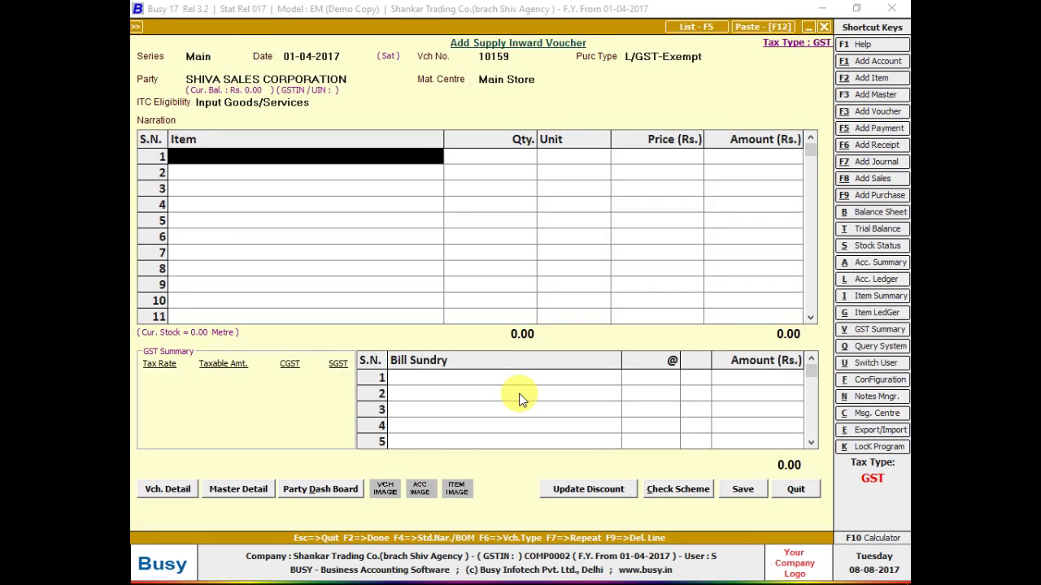
key(alt+f)
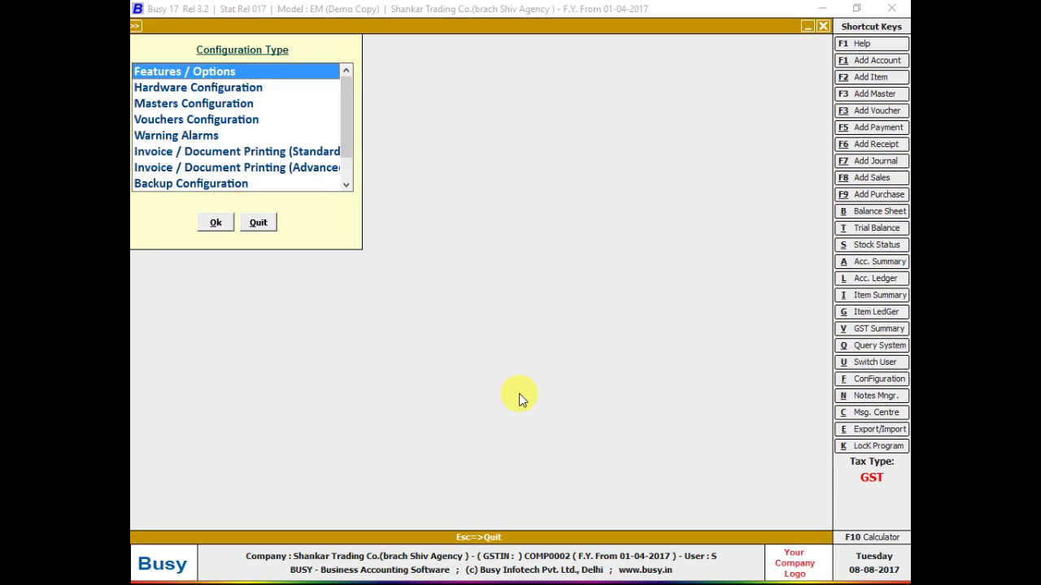
key(Return)
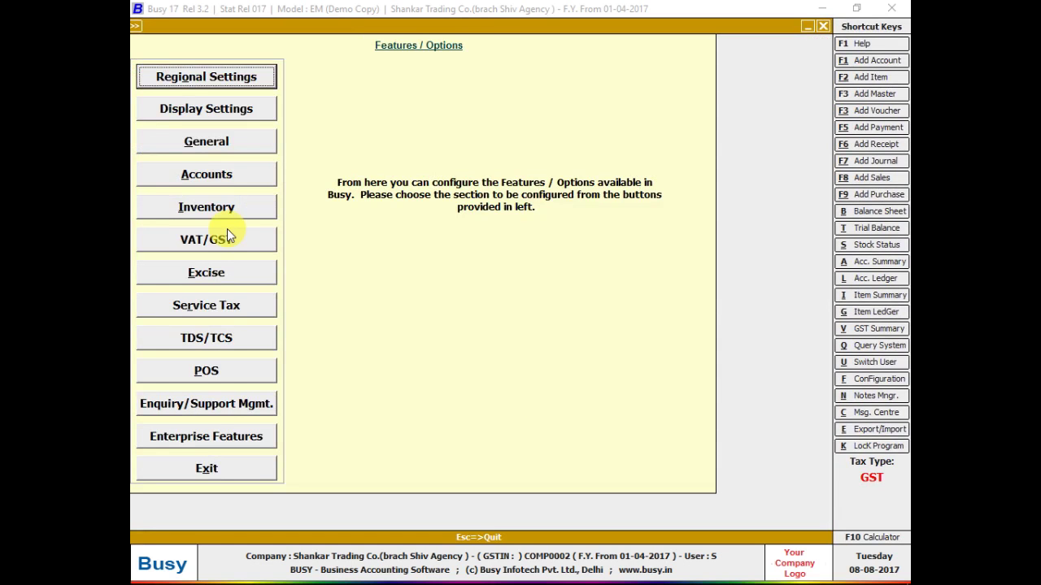
click(238, 202)
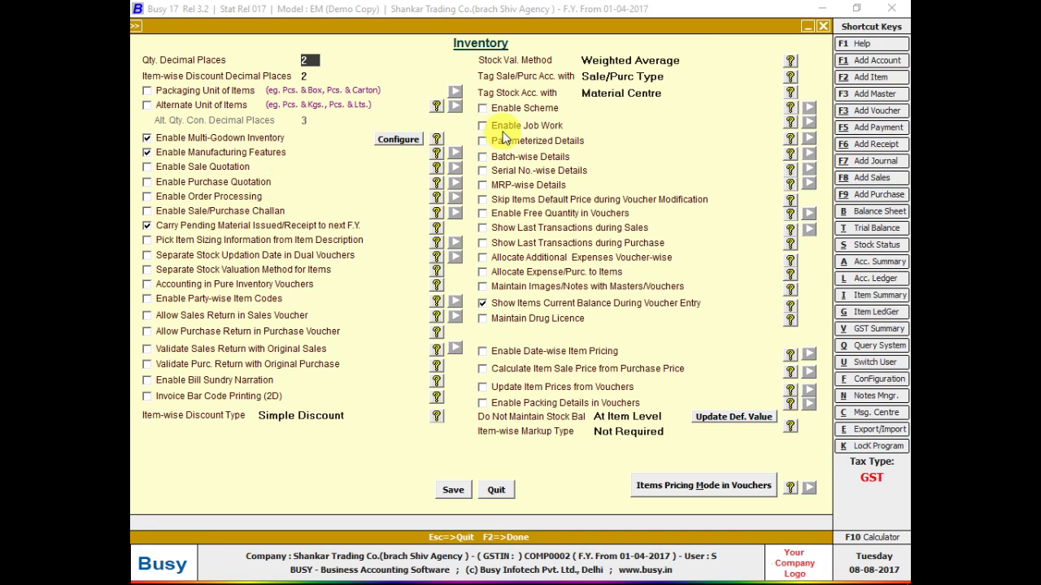
key(Escape)
key(Escape)
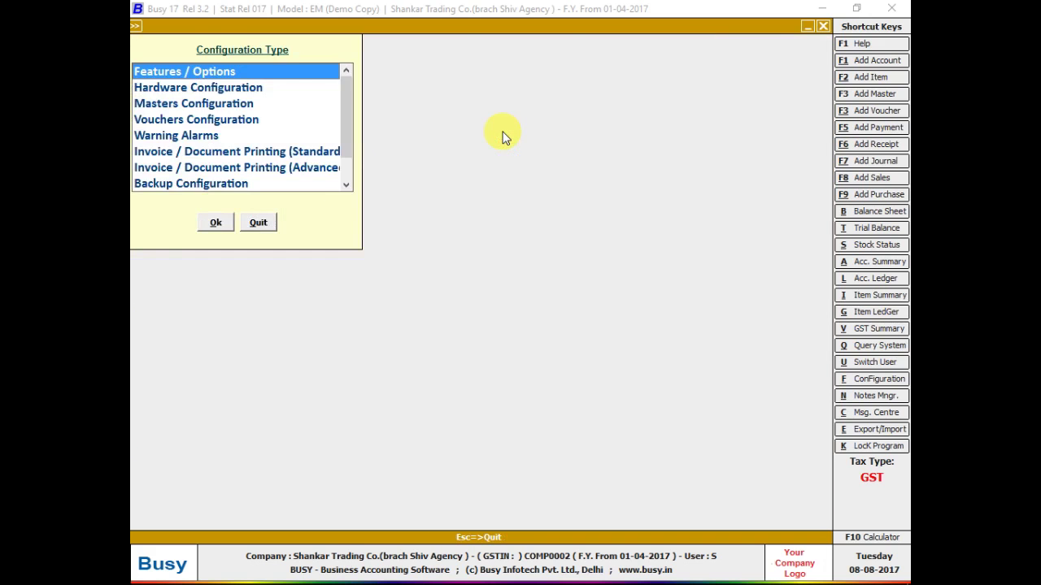
key(Escape)
key(alt+Tab)
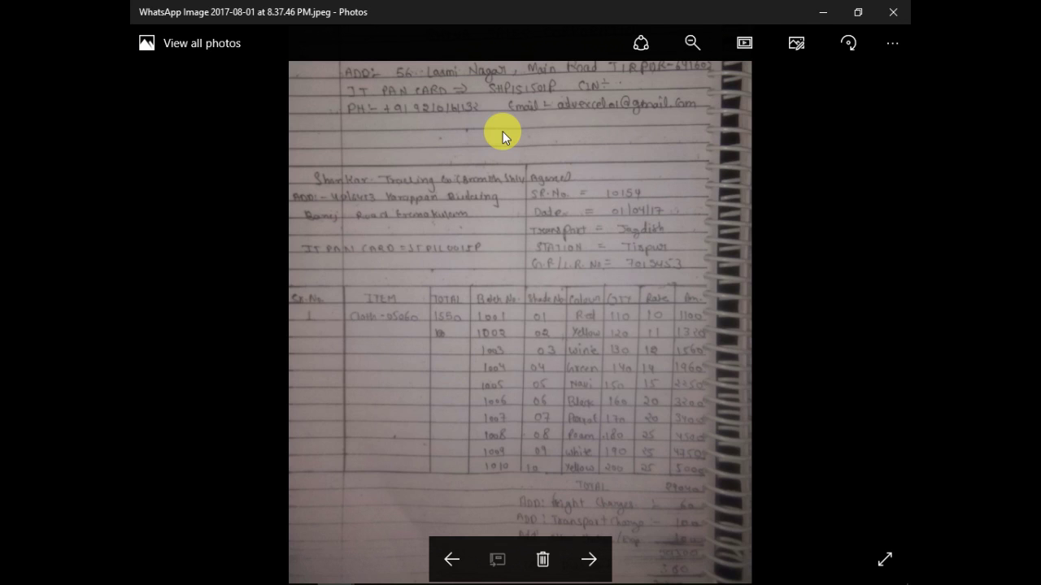
- Put CLOTH -05060 on row 1 with a quantity of 1550 metres
key(alt+Tab)
key(Up)
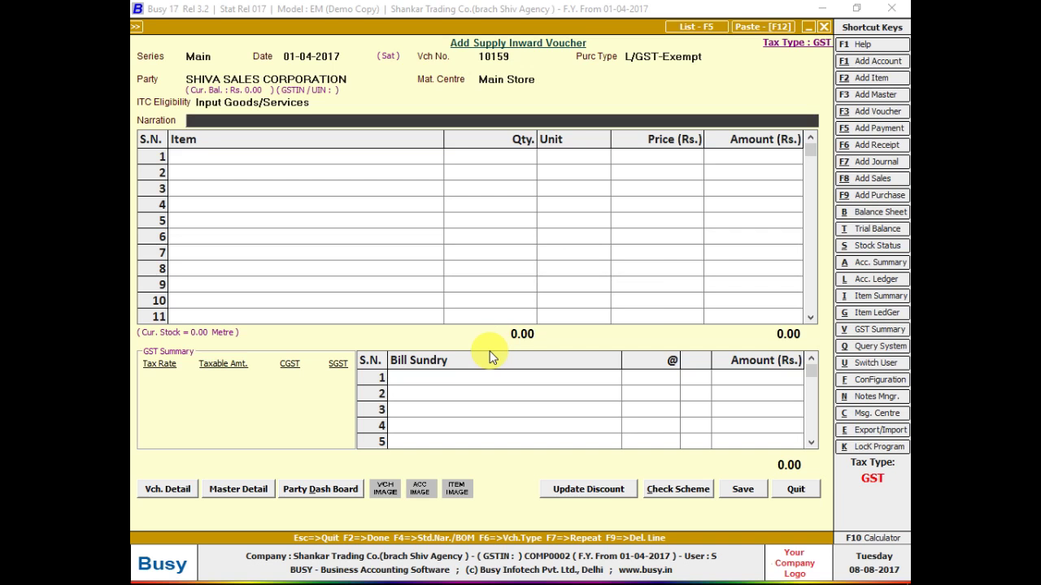
key(Return)
key(Return)
key(Return)
key(Return)
key(Return)
key(Return)
key(Return)
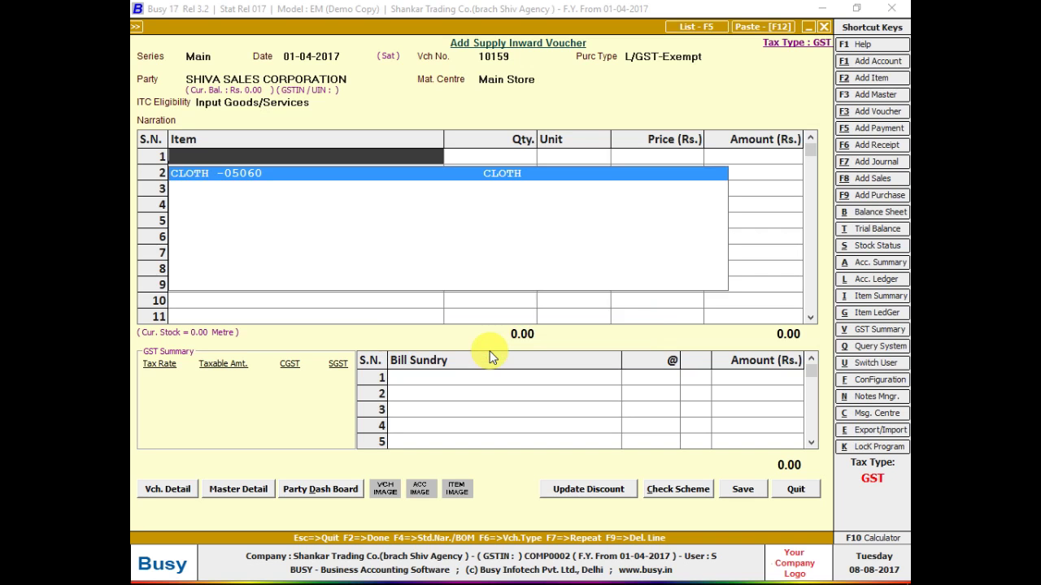
key(Return)
text(1)
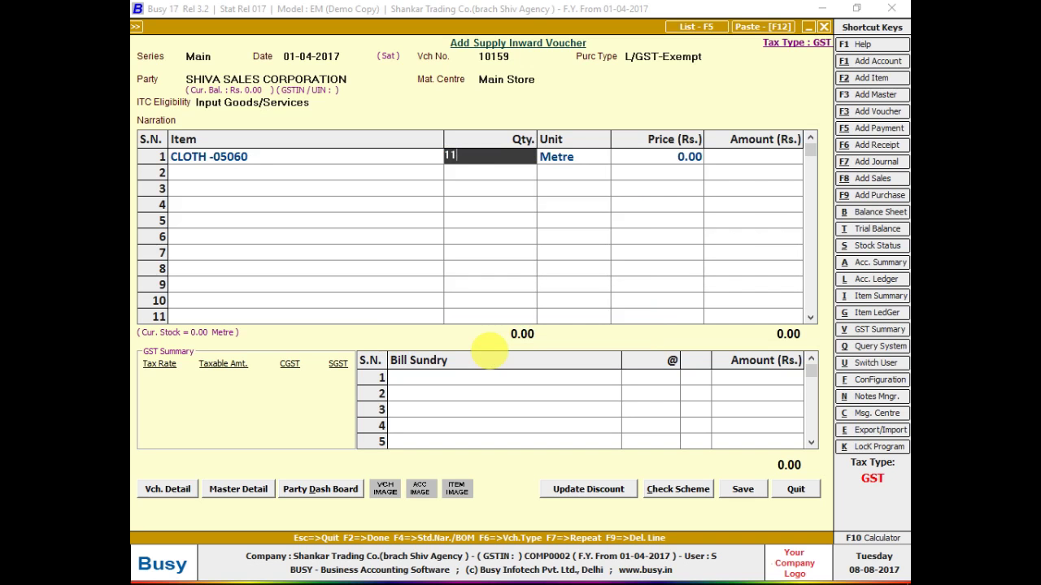
text(550)
key(Return)
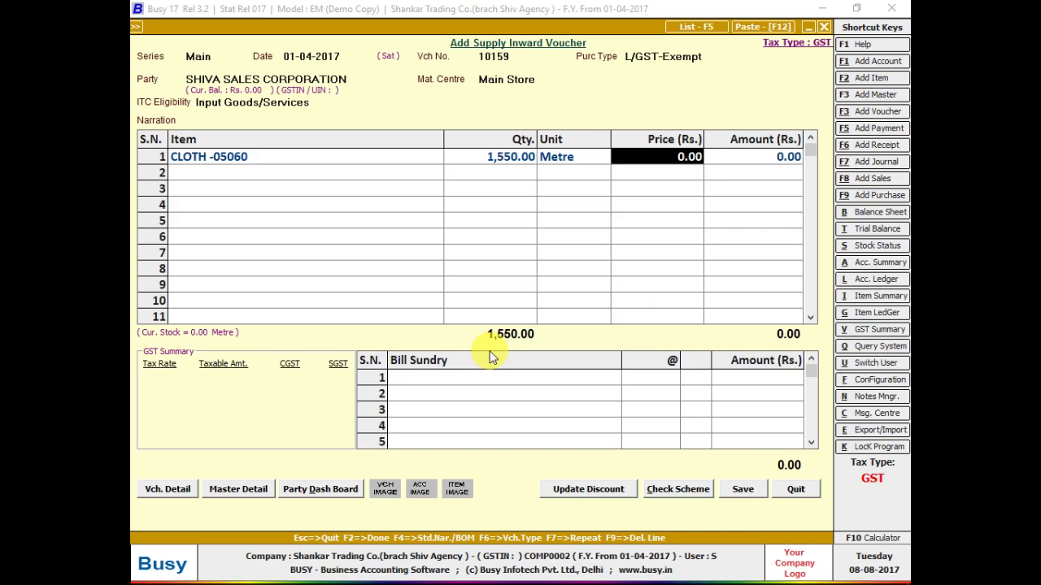
key(Left)
- After checking the bill, move to row 1's price and open the Configuration Type list
key(alt+Tab)
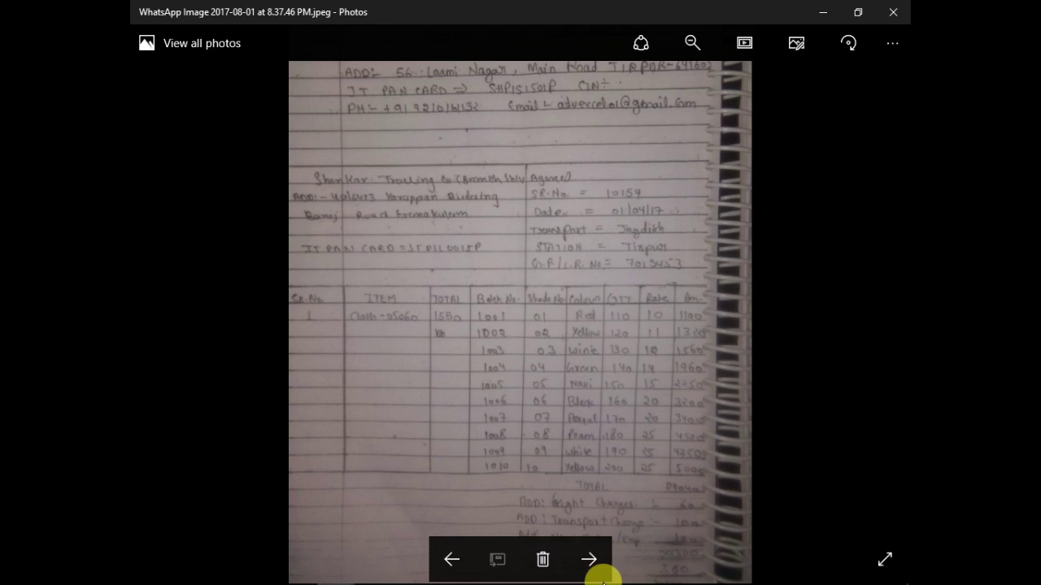
key(alt+Tab)
key(Return)
key(Return)
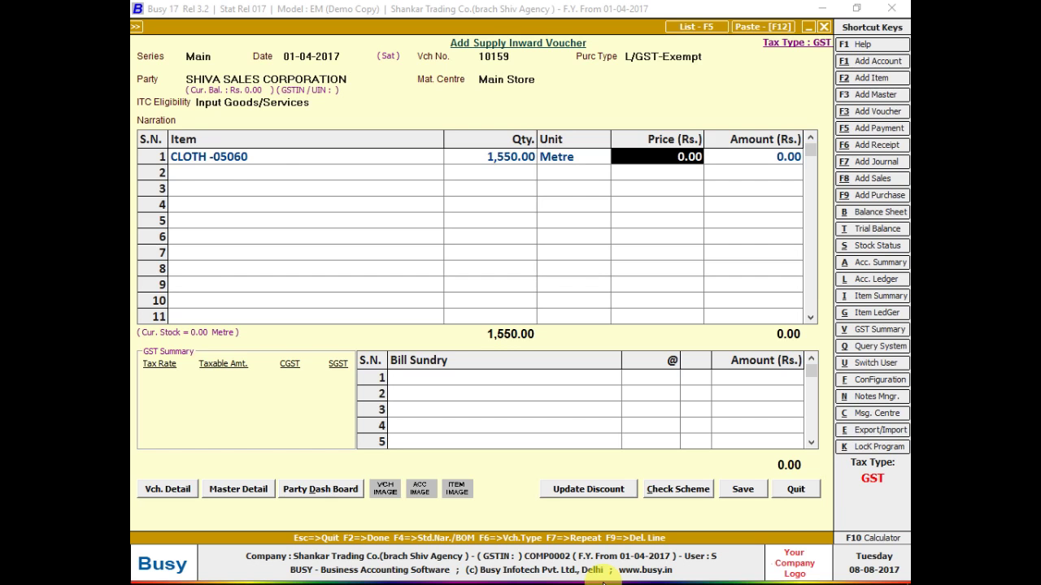
key(alt+f)
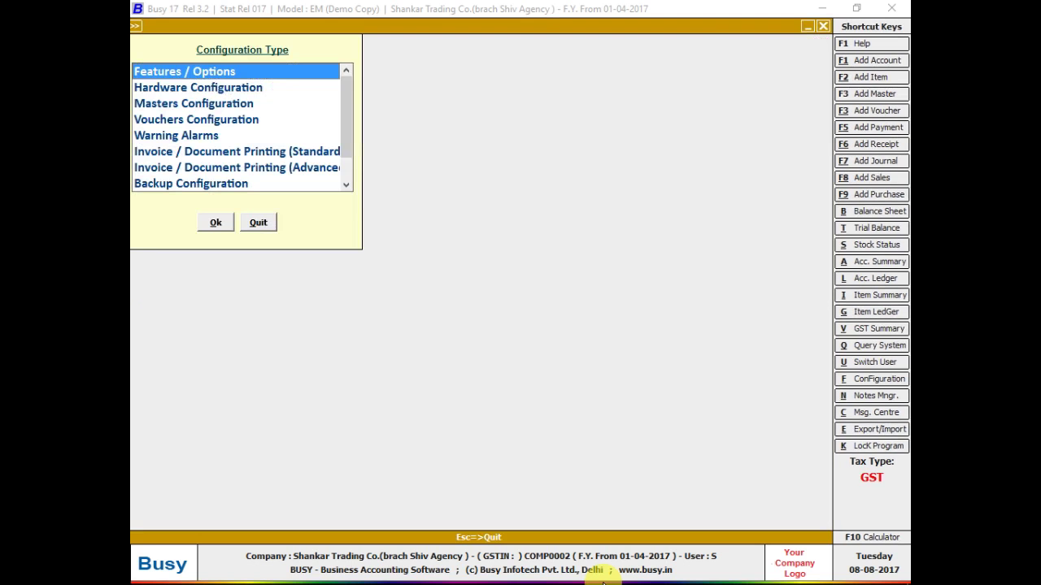
- Turn on Parameterized Details in the Inventory feature options
key(Return)
key(Down)
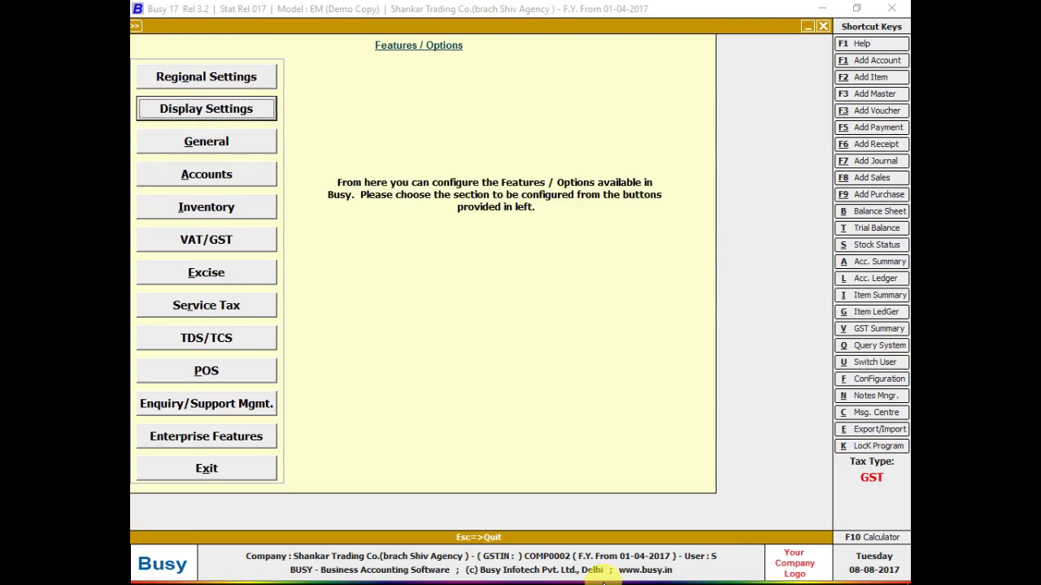
key(Down)
key(Down)
key(Down)
key(Return)
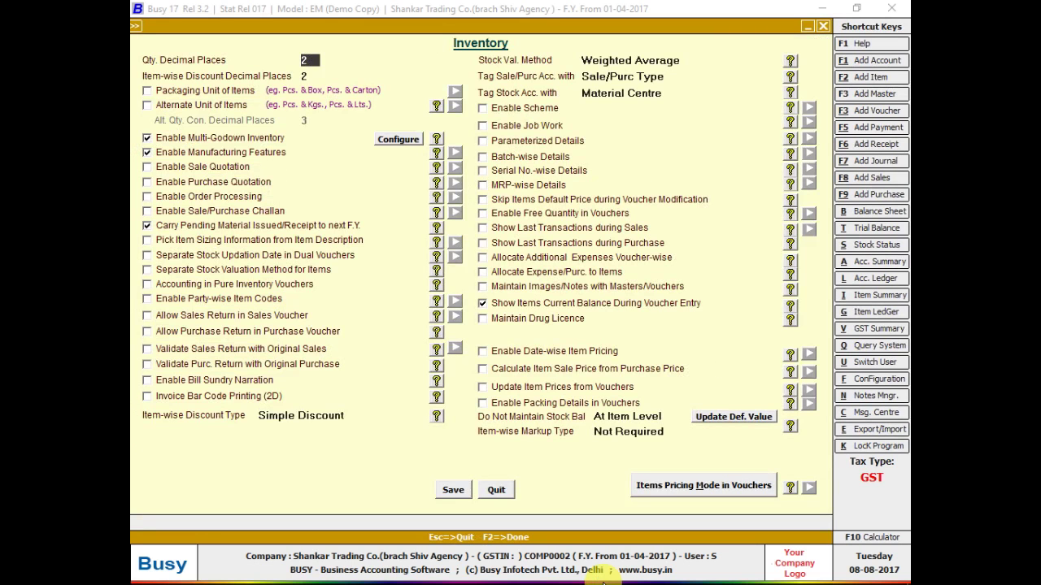
click(525, 144)
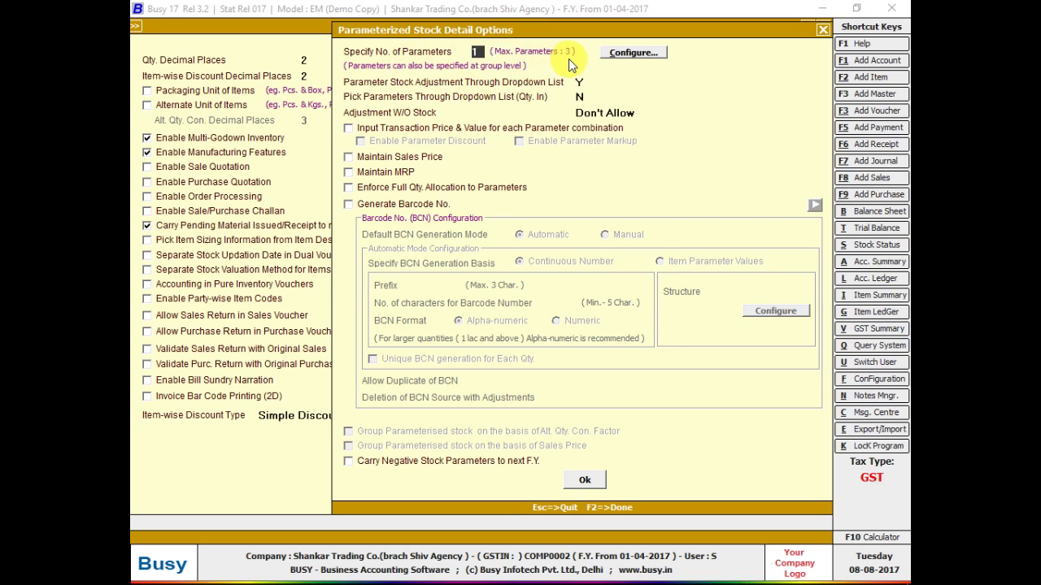
key(alt+Tab)
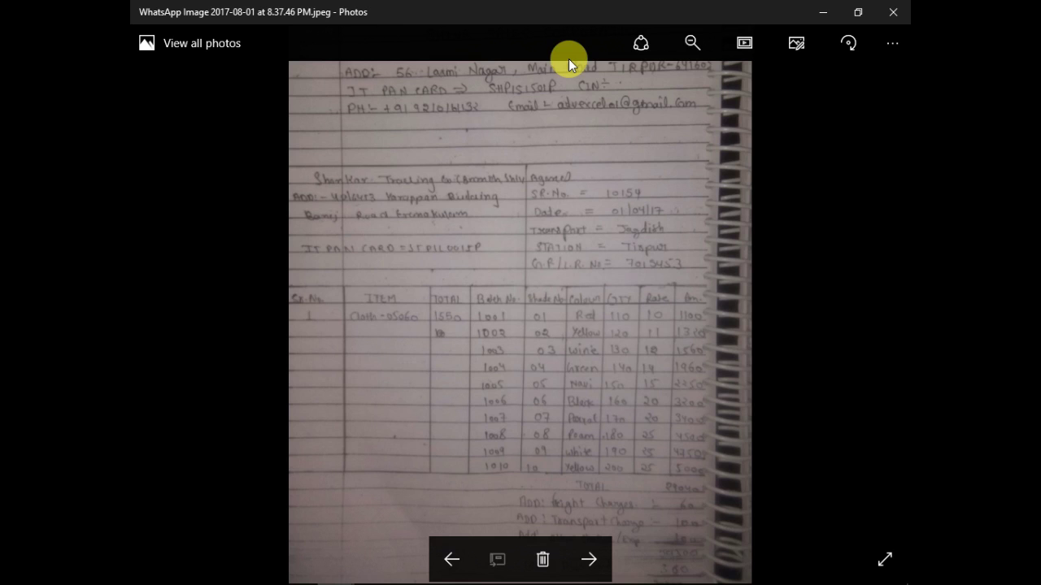
key(alt+Tab)
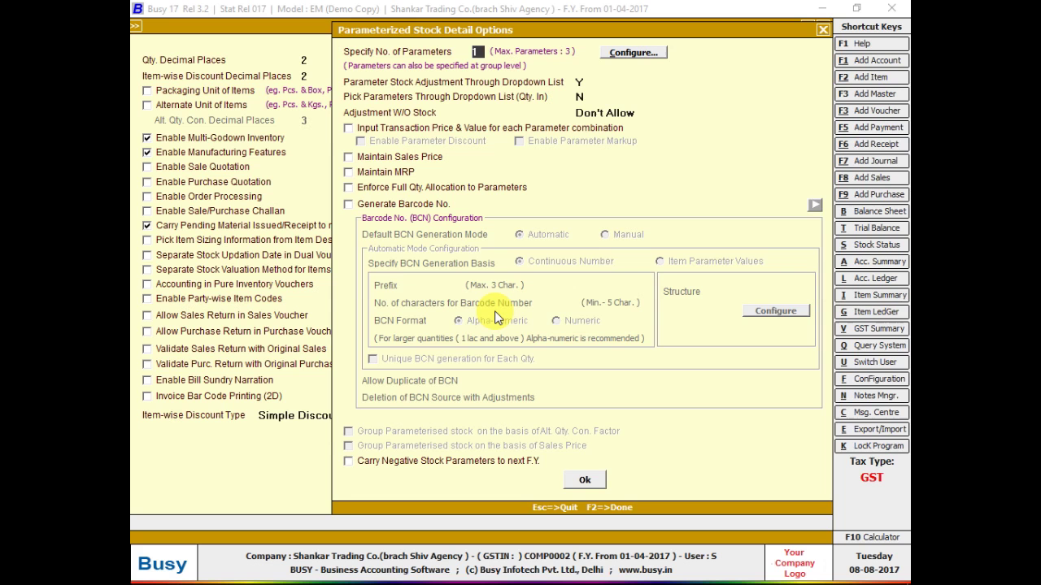
- Define one 10-character parameter named BATCH N, then confirm and save the inventory options
key(Return)
key(Return)
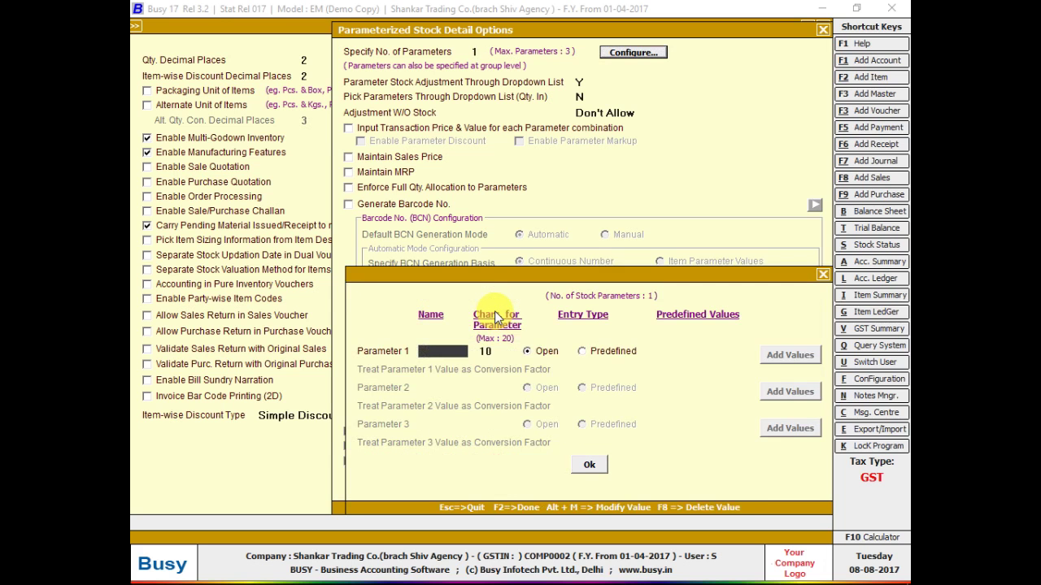
text(BATCH N)
key(Return)
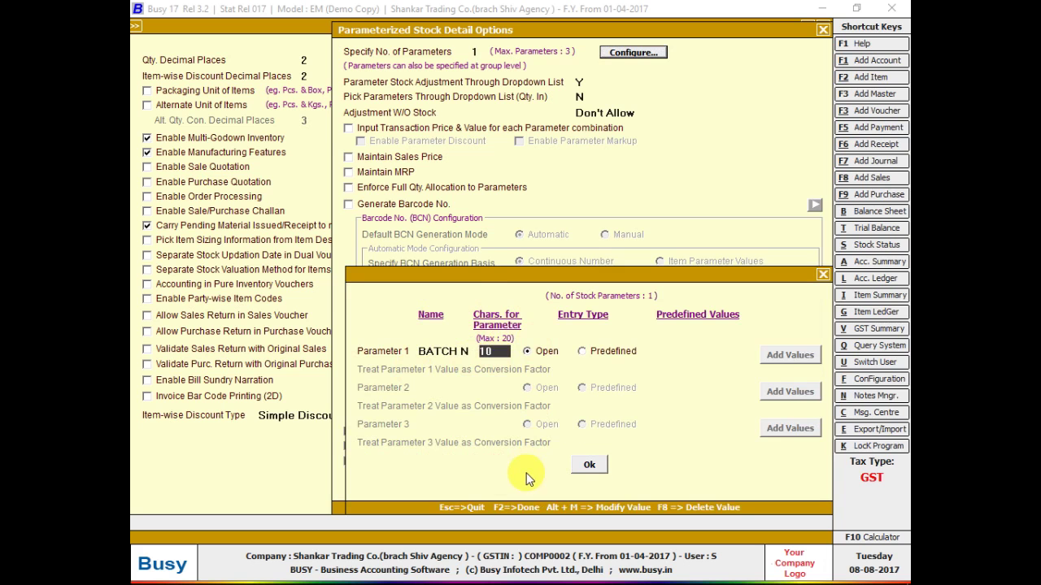
click(584, 465)
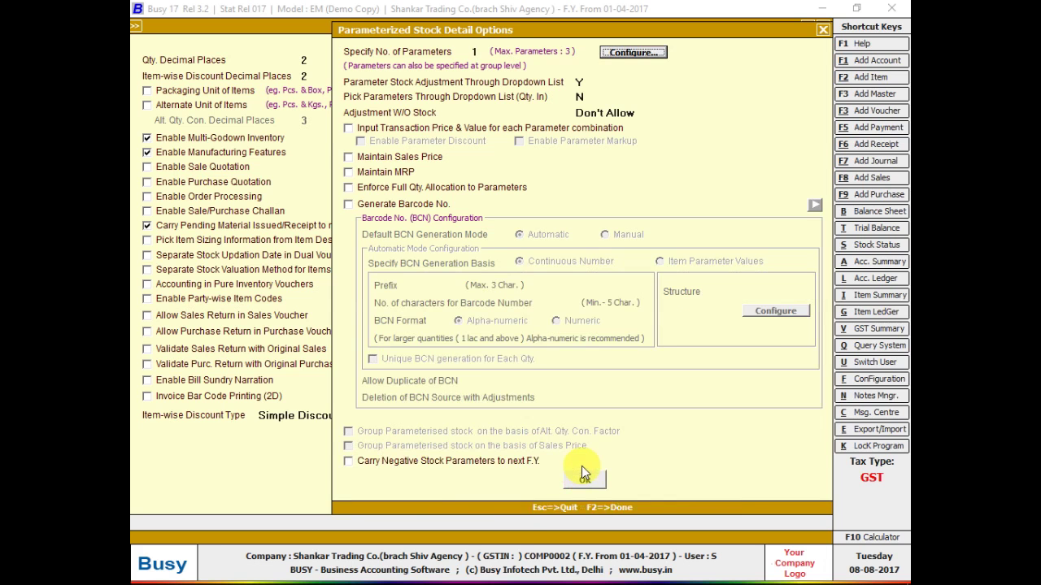
click(585, 481)
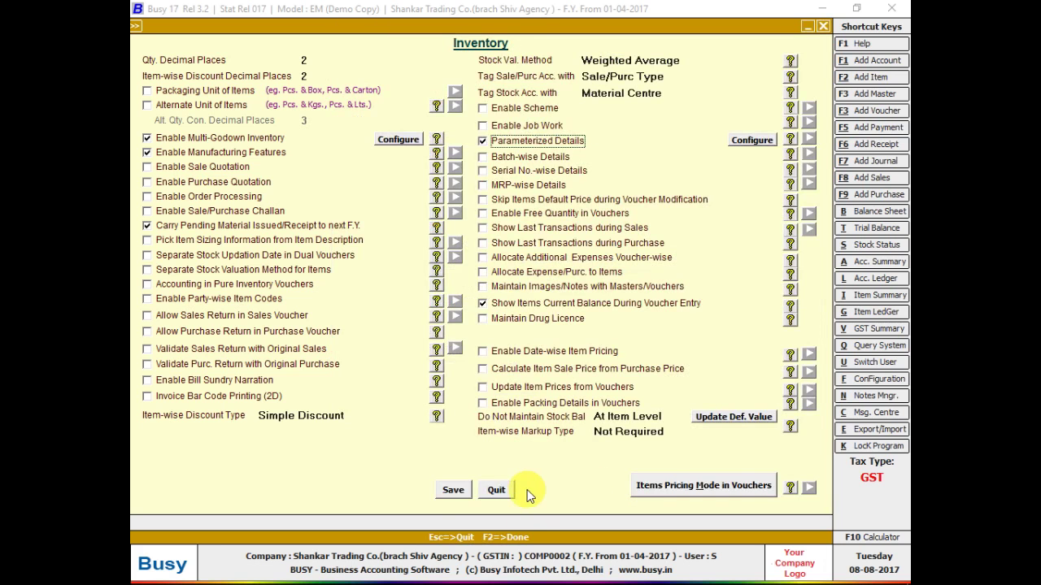
click(456, 491)
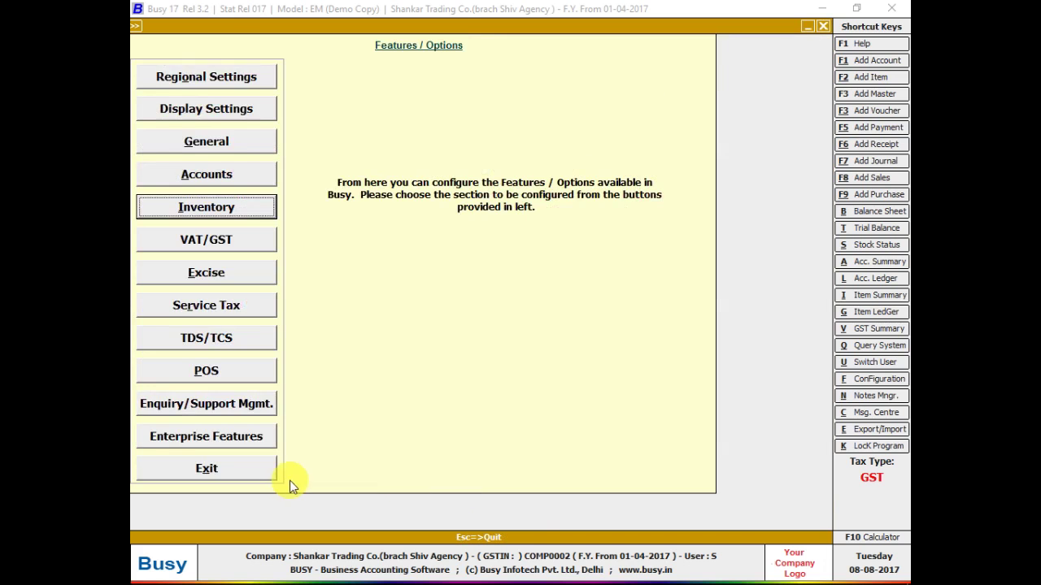
click(273, 478)
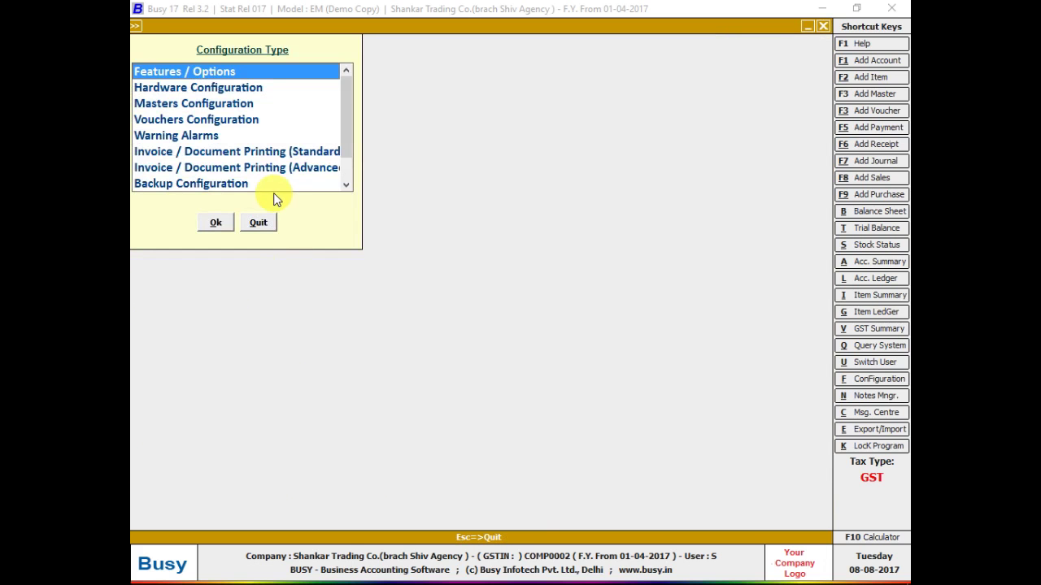
- Set Parameterized Details to Y in the CLOTH -05060 item master and save it
click(262, 229)
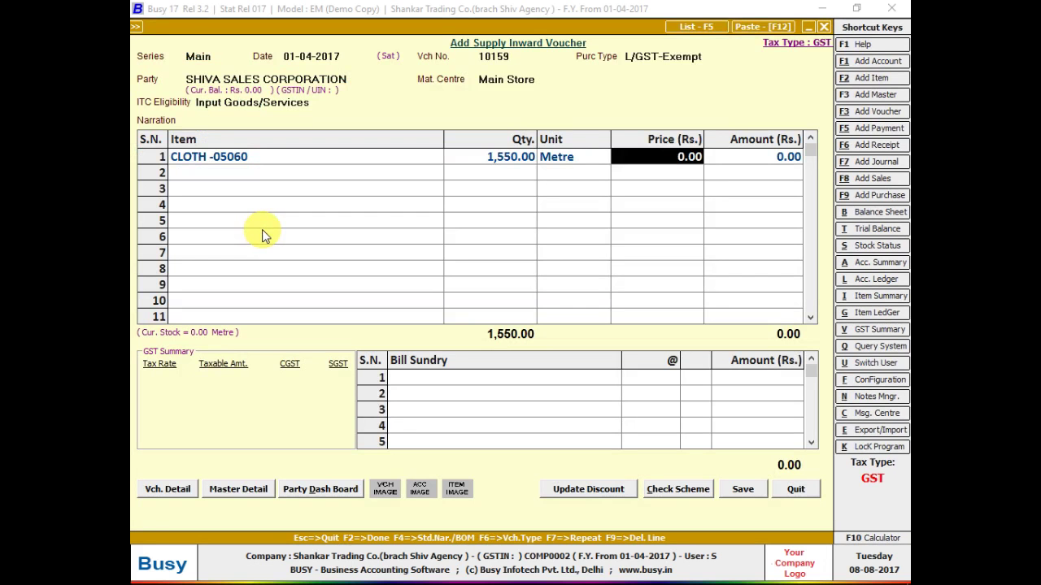
key(Left)
key(Left)
key(Left)
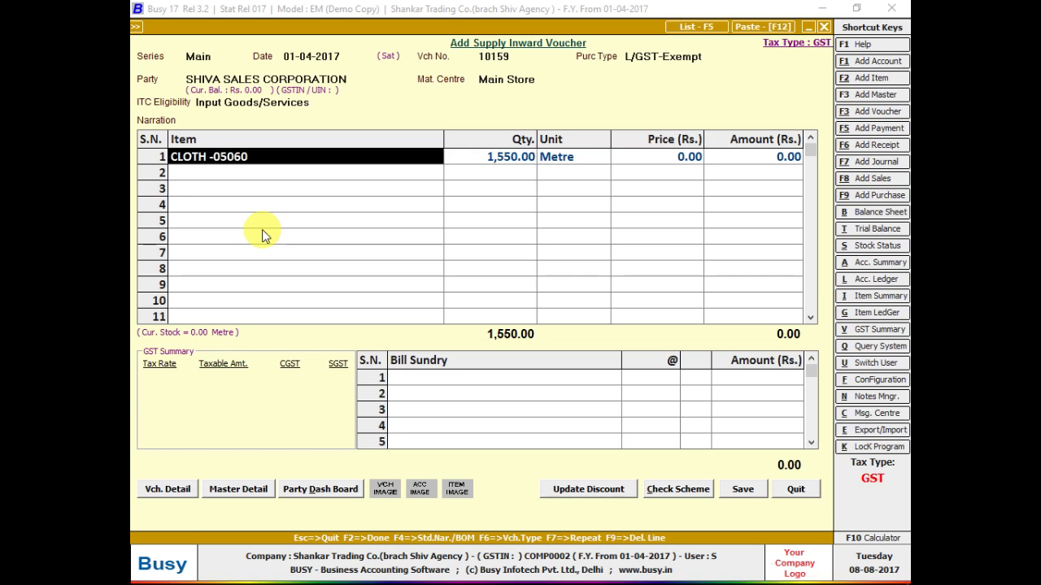
key(alt+m)
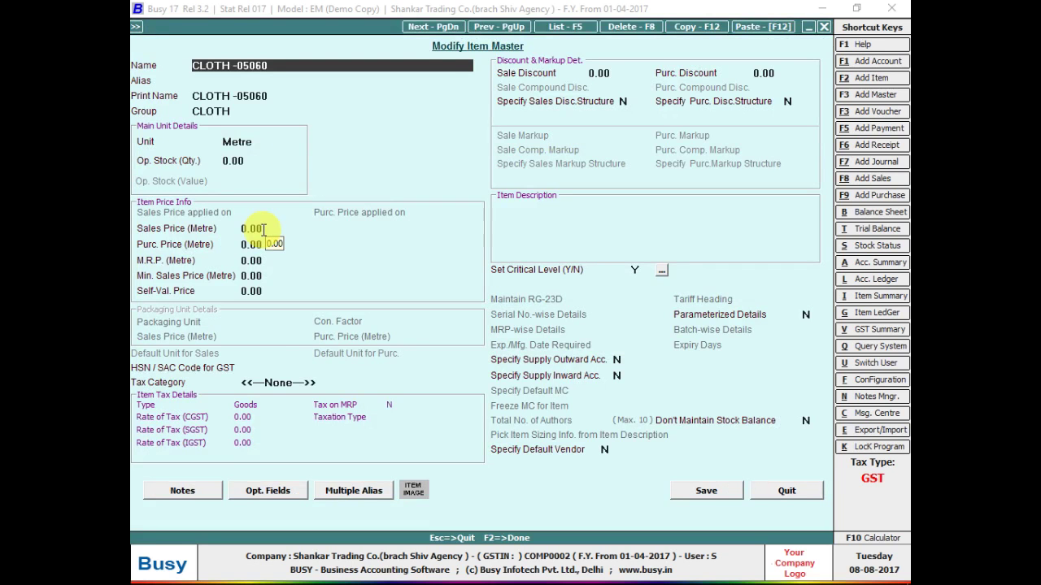
key(Escape)
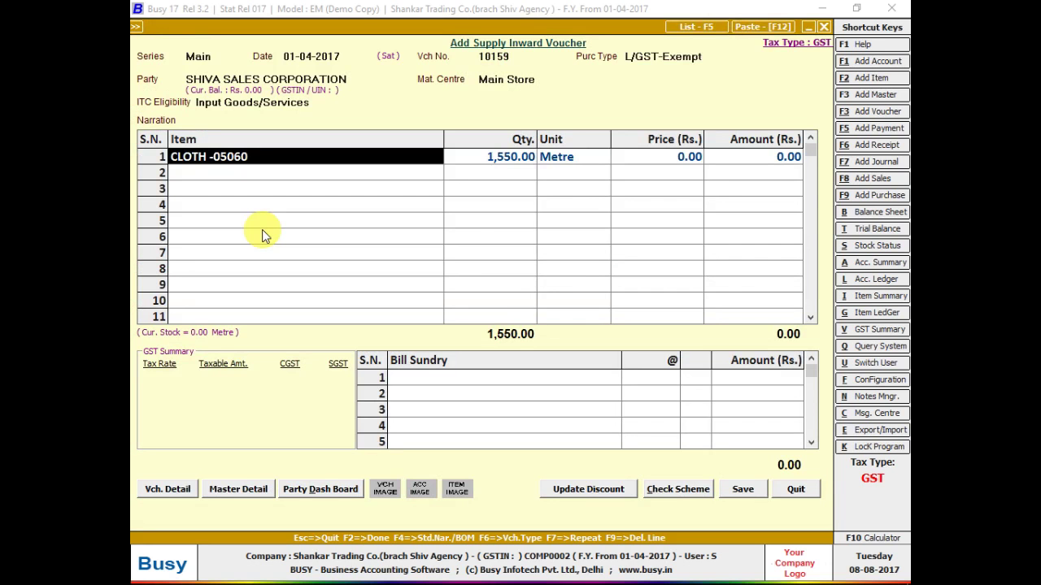
key(alt+m)
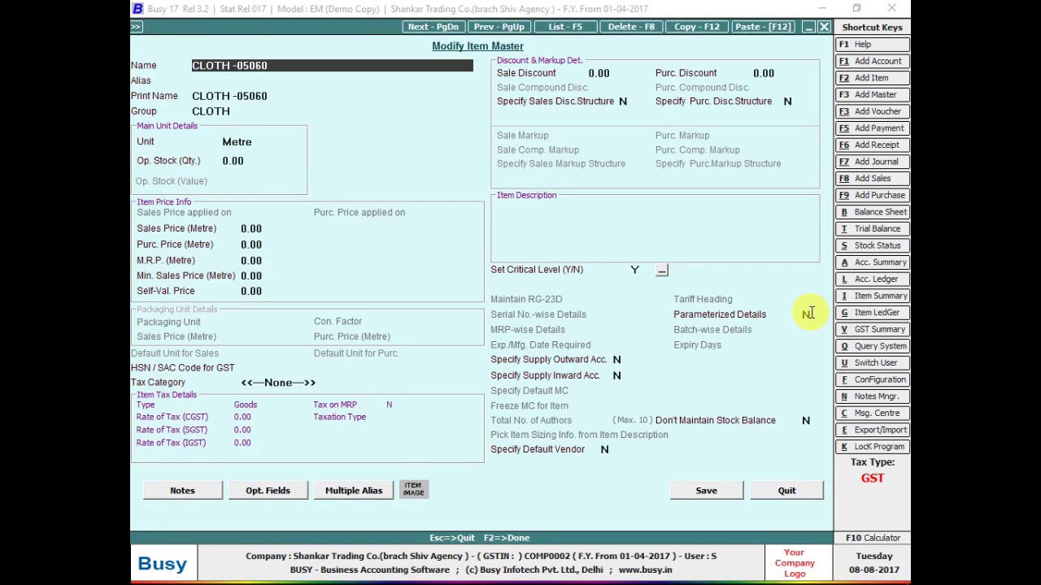
click(807, 314)
text(Y)
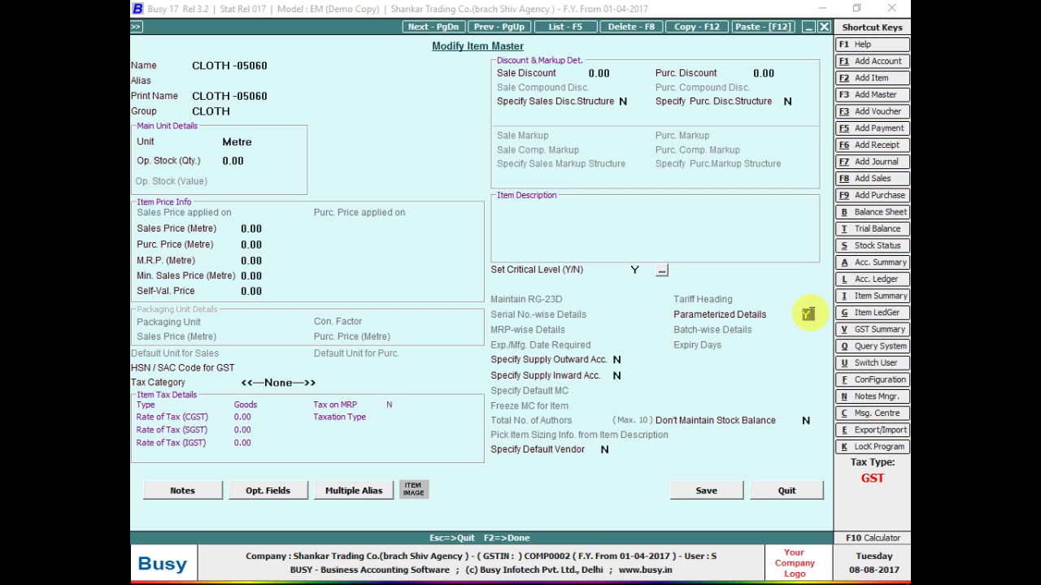
key(F2)
key(Return)
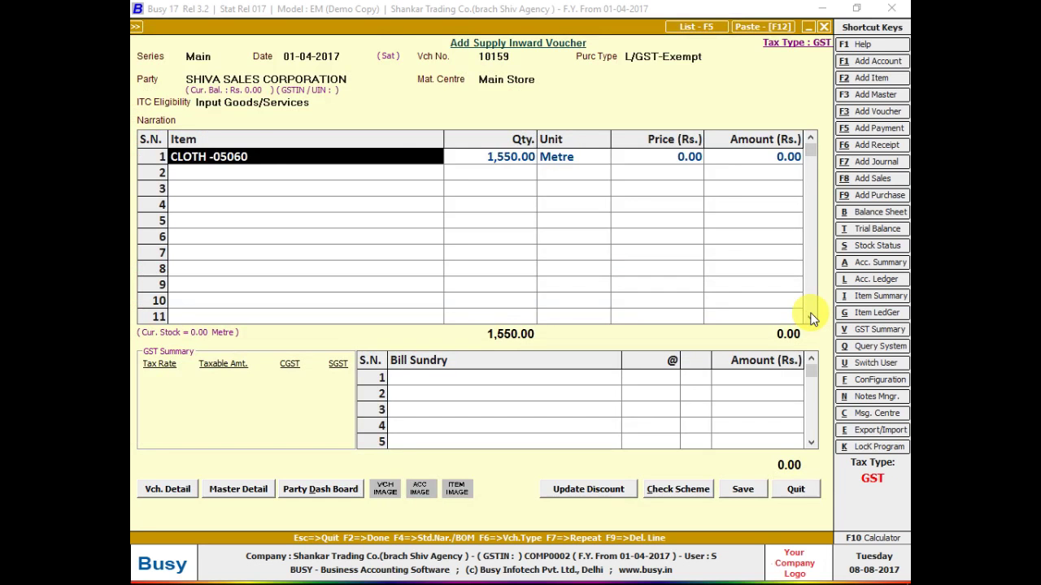
- Replace row 1 with CLOTH -05060 at 1,550 metre, opening its batch details
key(F9)
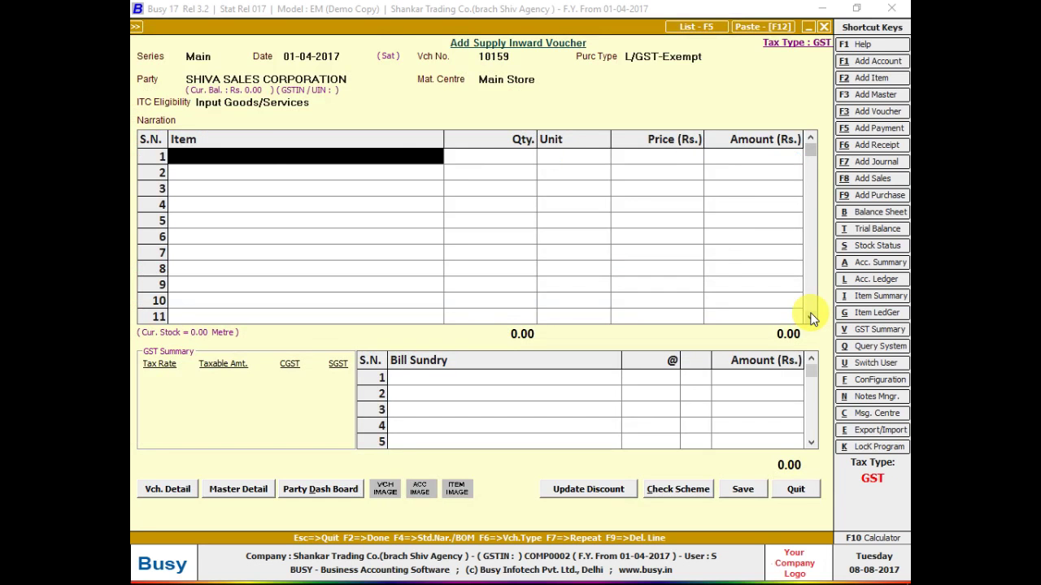
text(clo)
key(Return)
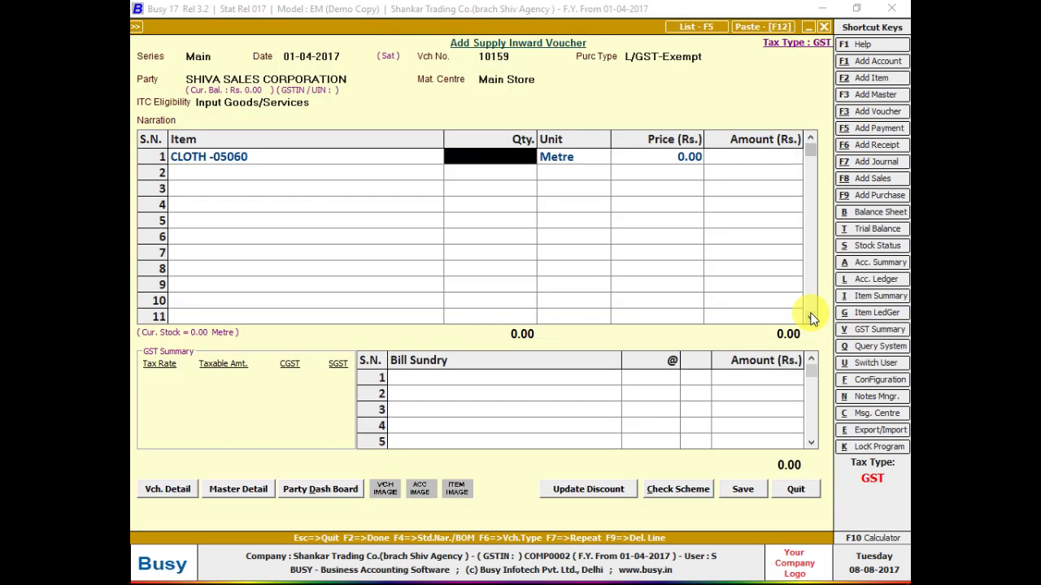
key(alt+Tab)
key(alt+Tab)
text(1550)
key(Return)
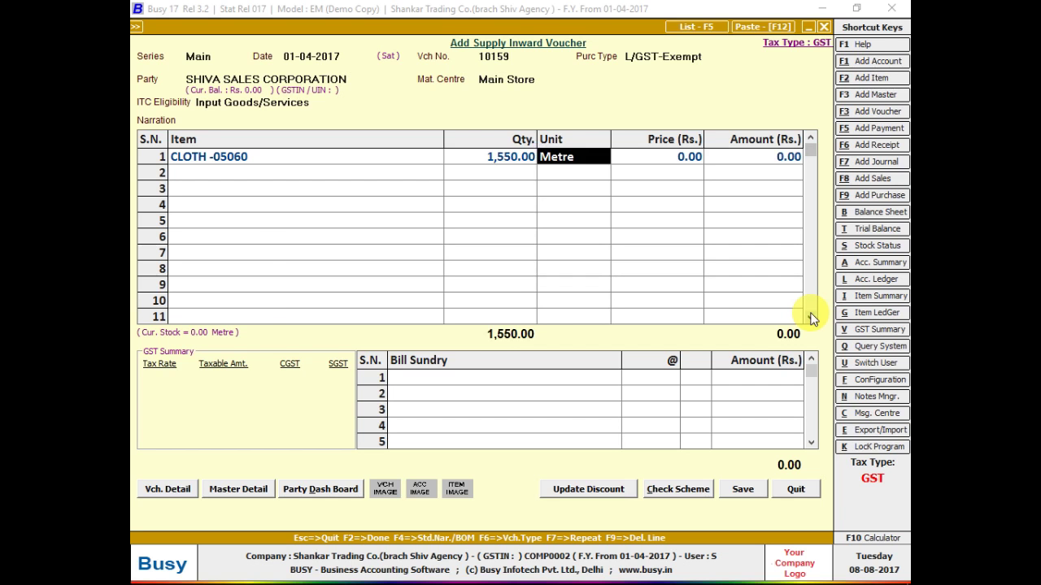
key(Return)
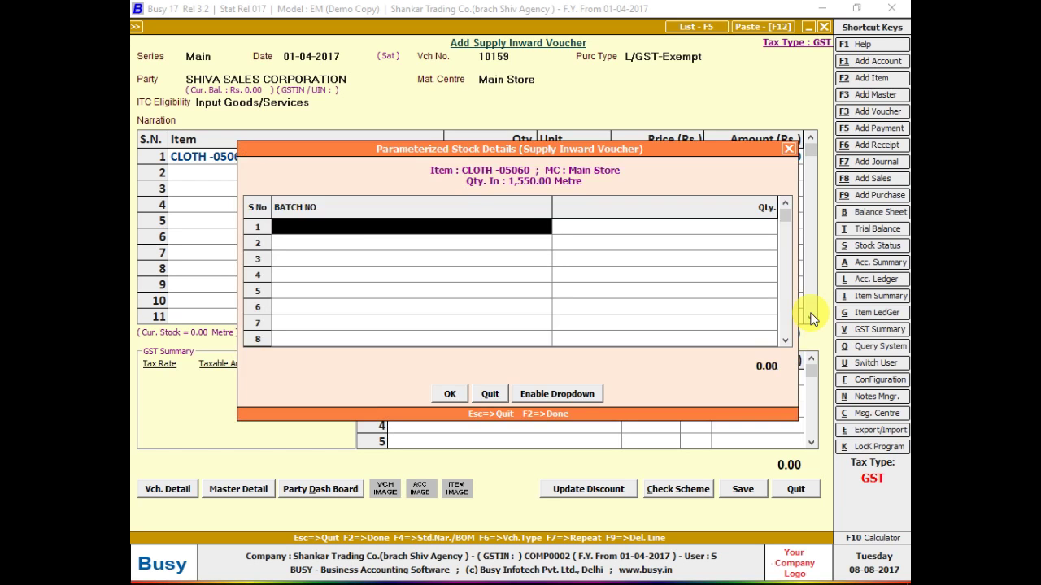
- Enter batches 1001–1005 with quantities 110, 120, 130, 140 and 150 metre
text(12345)
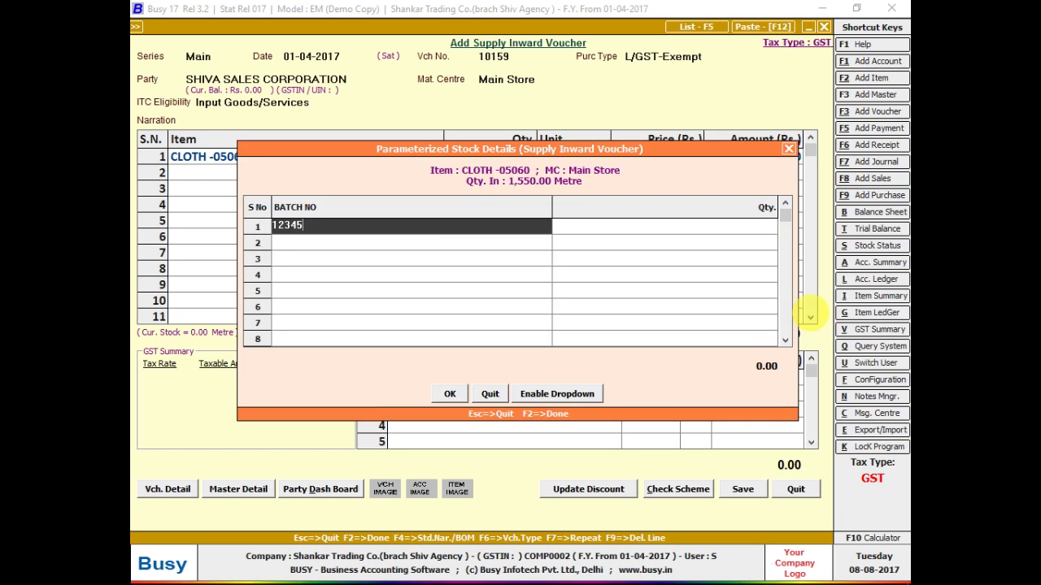
text(67891)
key(BackSpace)
key(BackSpace)
key(BackSpace)
key(BackSpace)
key(BackSpace)
key(BackSpace)
key(BackSpace)
key(BackSpace)
key(BackSpace)
key(BackSpace)
key(alt+Tab)
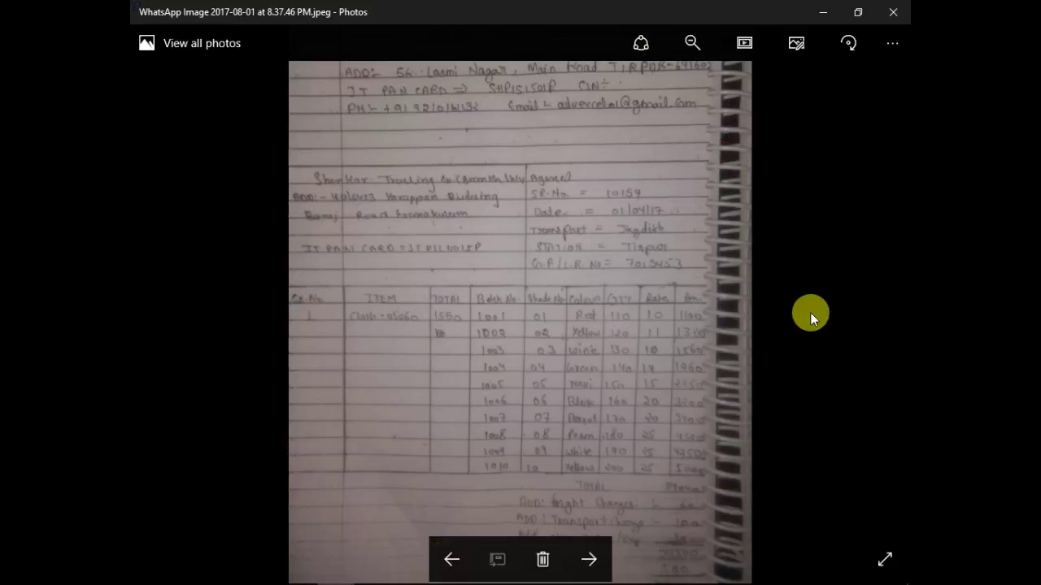
key(alt+Tab)
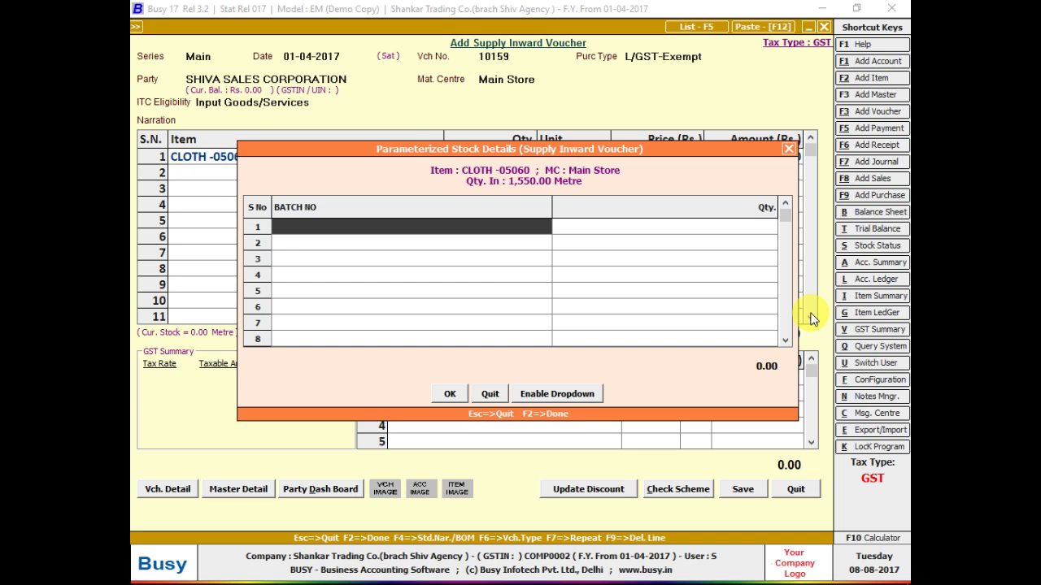
key(alt+Tab)
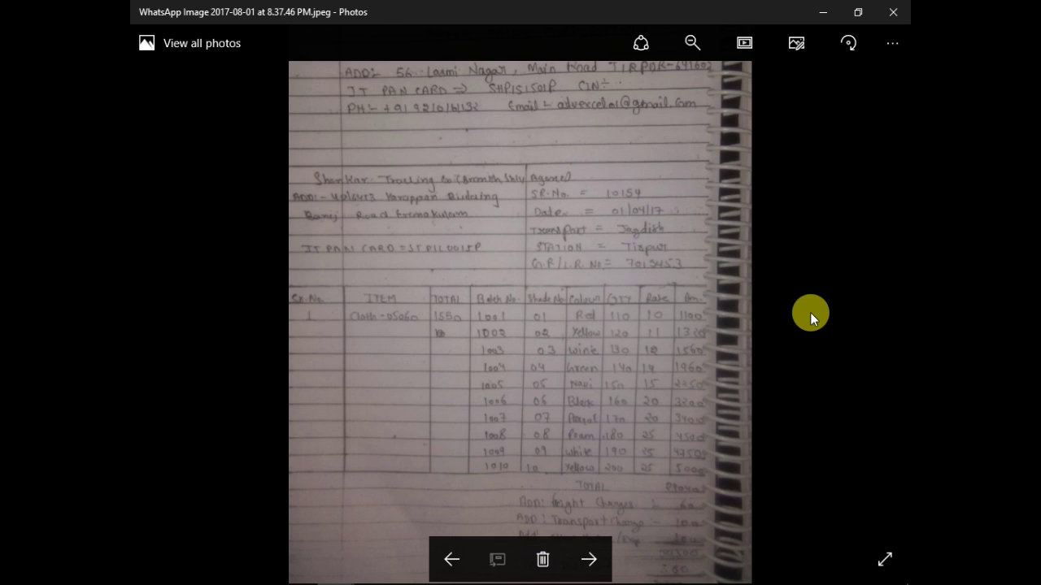
key(alt+Tab)
key(alt+Tab)
key(alt+Tab)
key(alt+Tab)
key(alt+Tab)
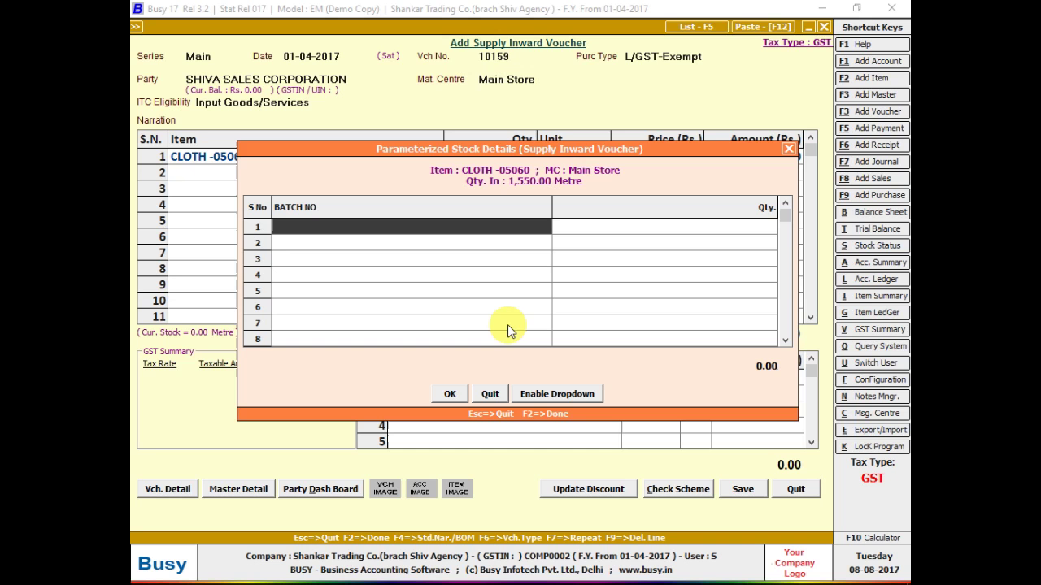
text(1001)
key(Return)
key(alt+Tab)
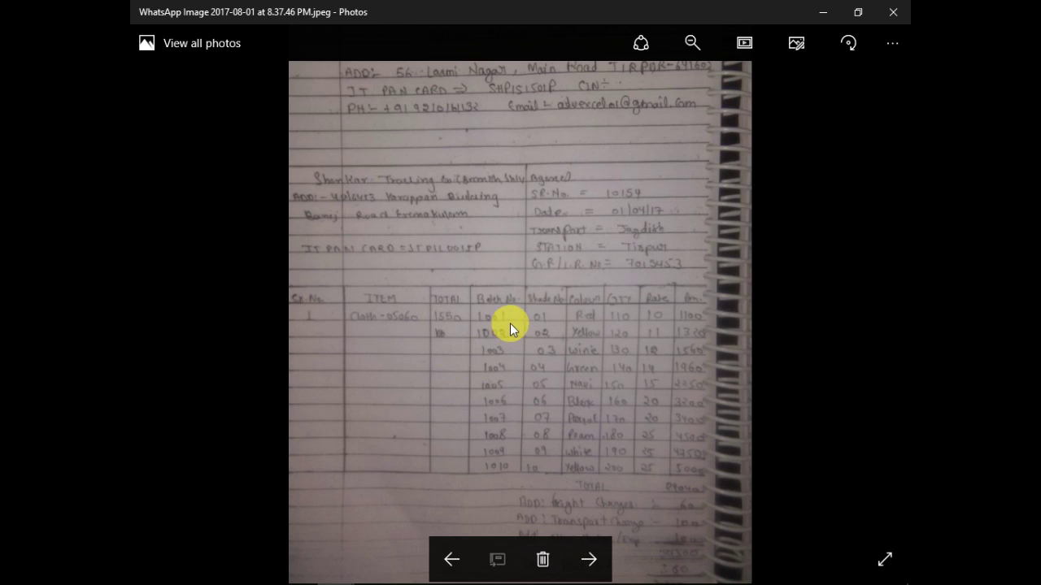
key(alt+Tab)
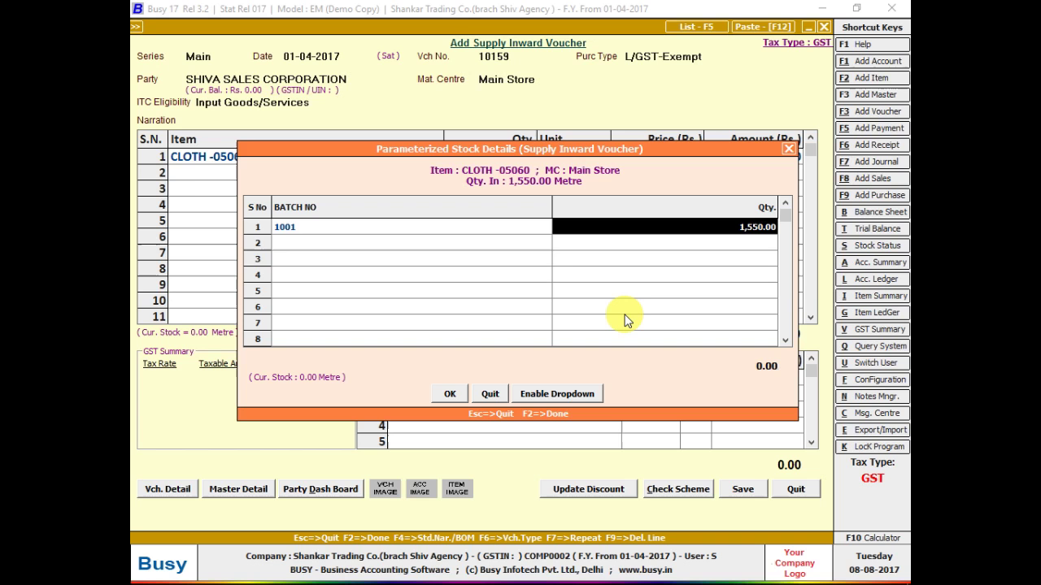
text(110)
key(Return)
text(1002)
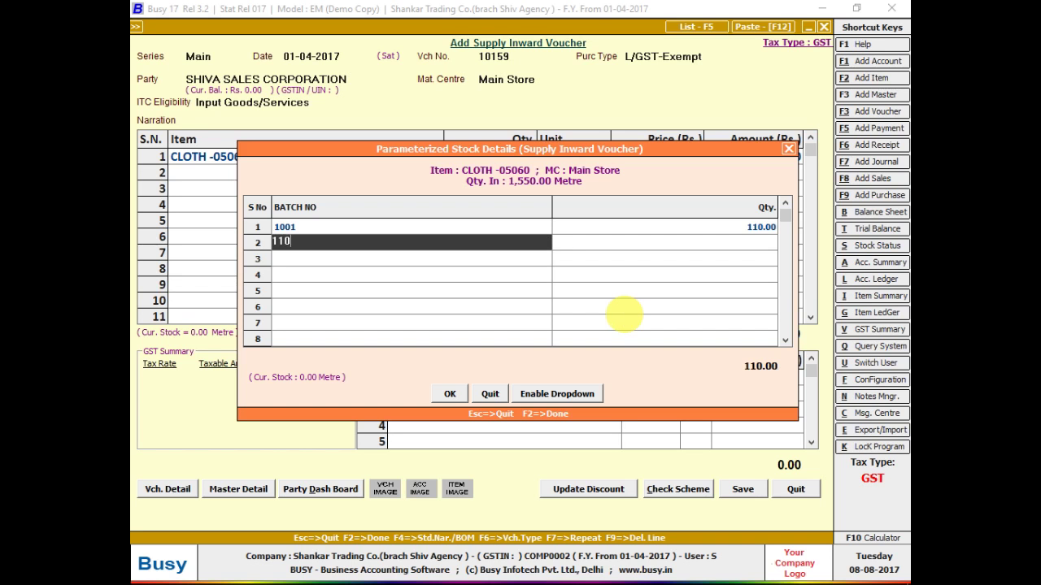
key(Return)
text(120)
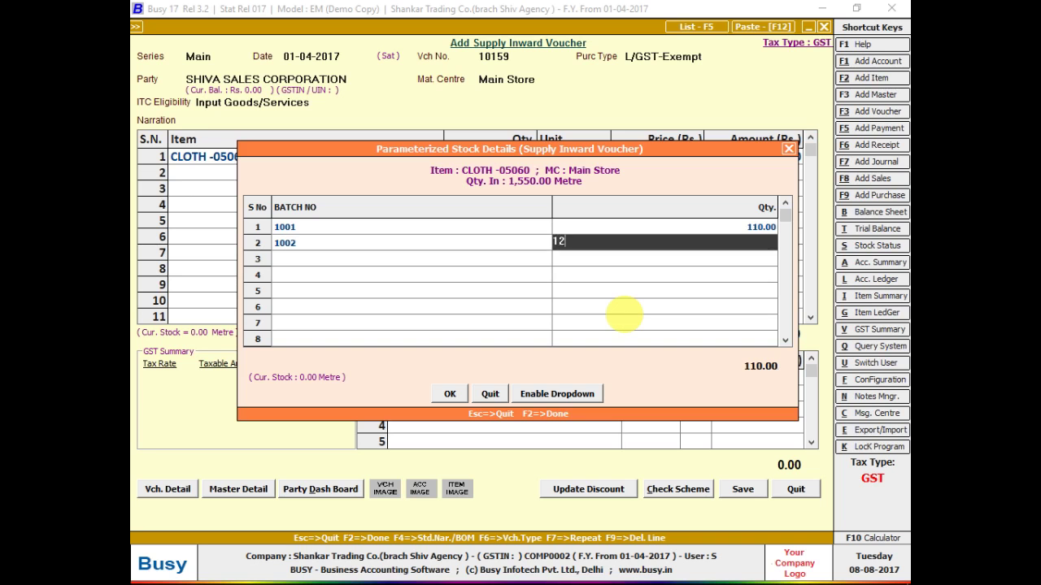
key(Return)
text(1003)
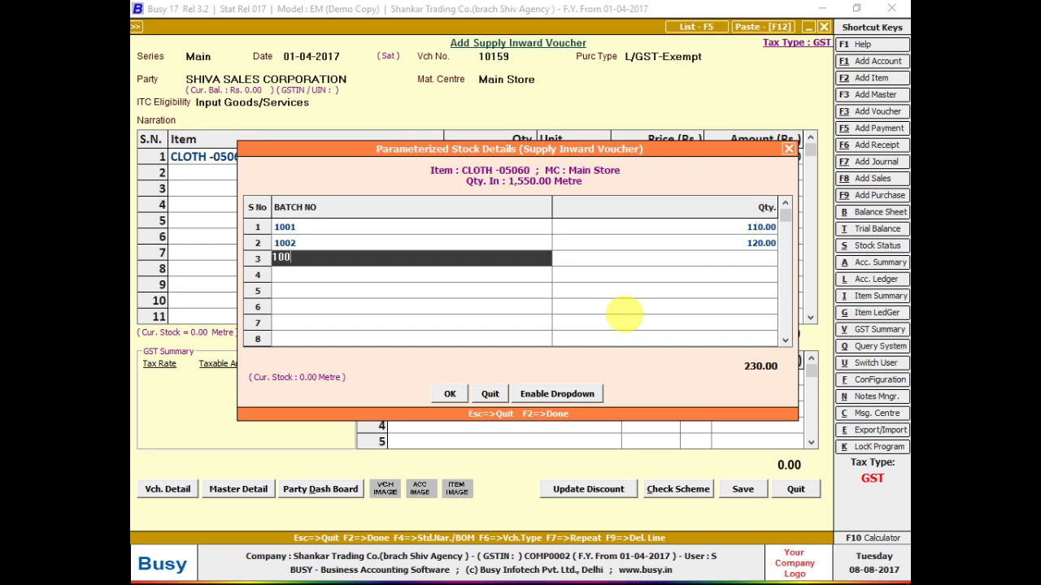
key(Return)
text(130)
key(Return)
text(110)
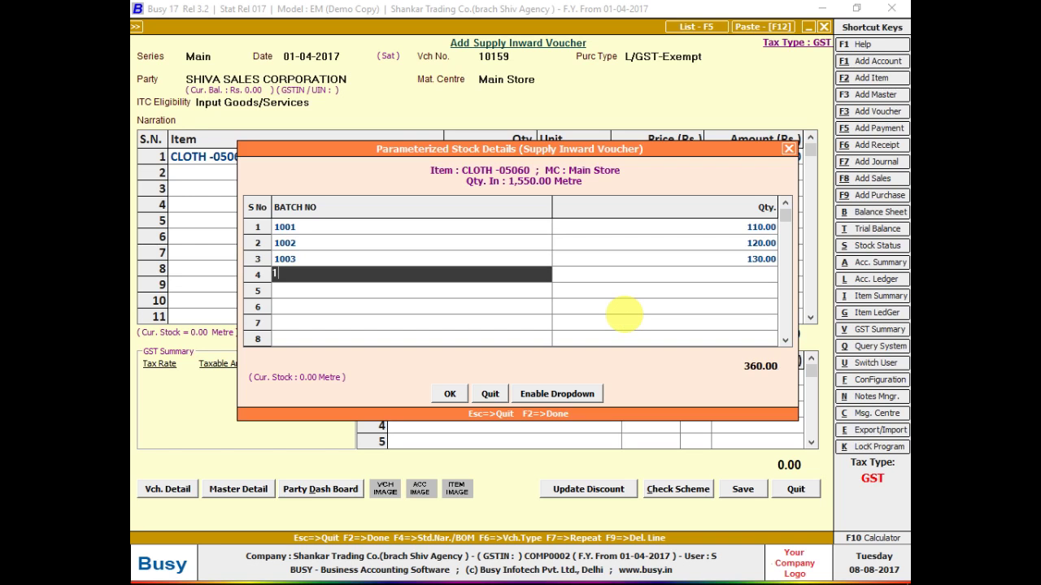
key(BackSpace)
key(BackSpace)
text(004)
key(Return)
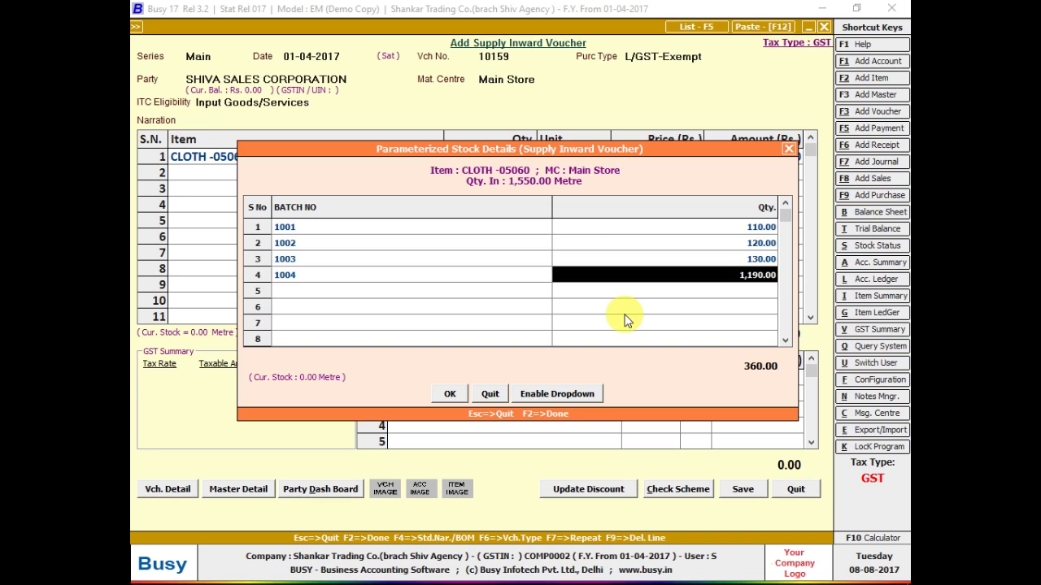
text(140)
key(Return)
text(1005)
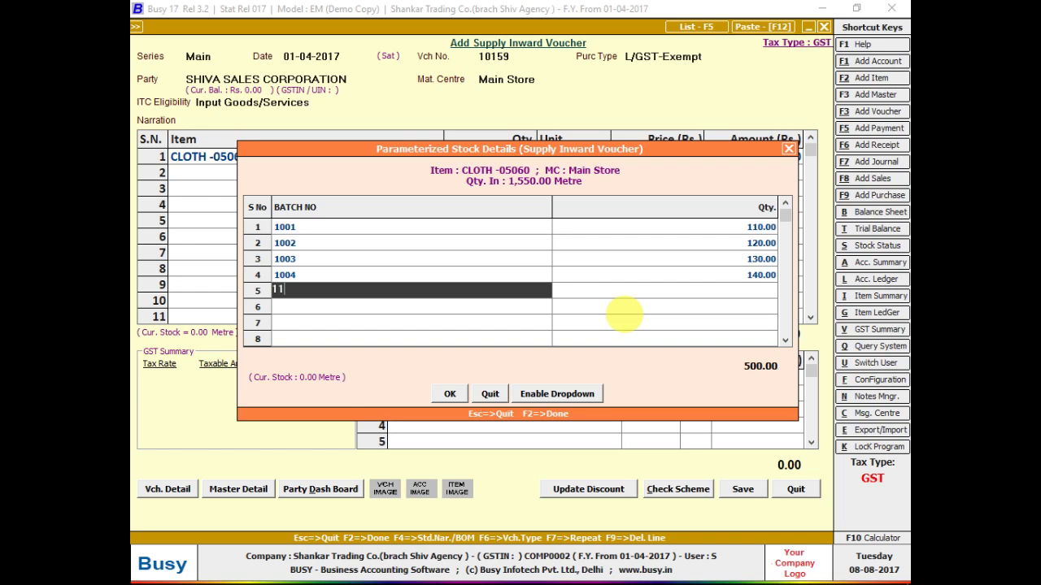
key(Return)
text(150)
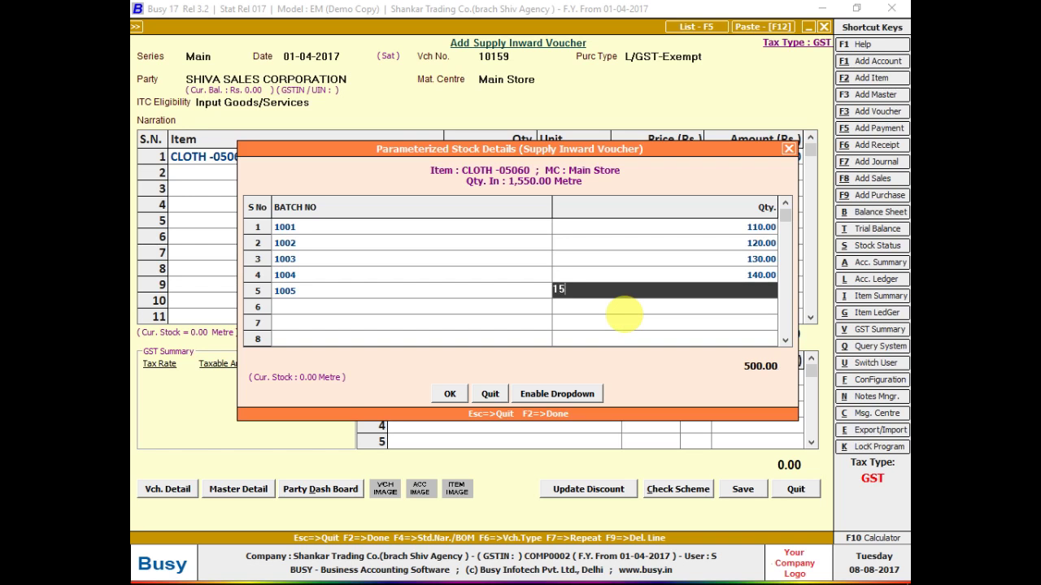
key(Return)
- Enter batches 1006–1010 with quantities 160, 170, 180, 190 and 200 metre
text(1006)
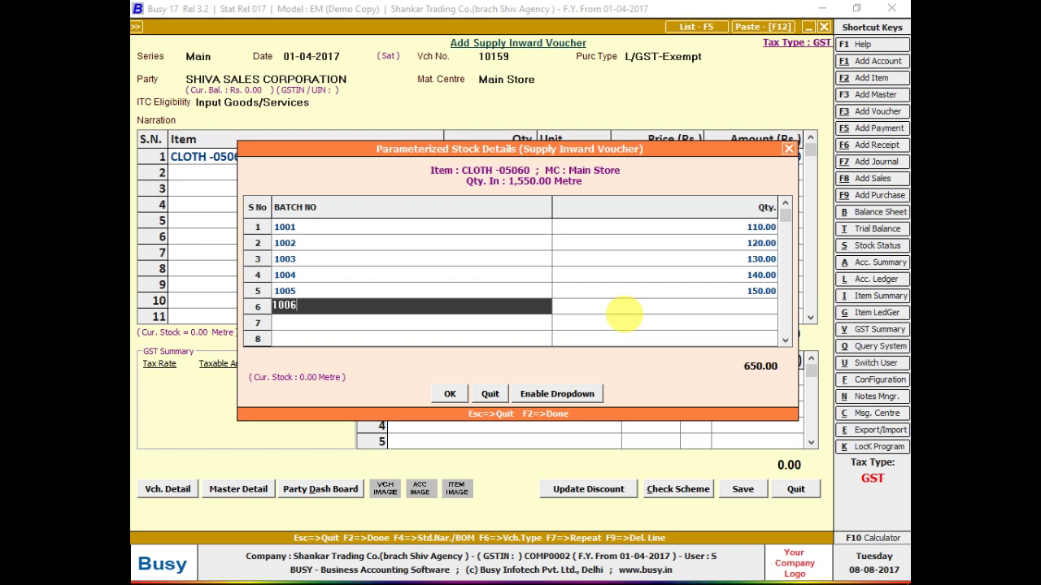
key(Return)
text(160)
key(Return)
text(1007)
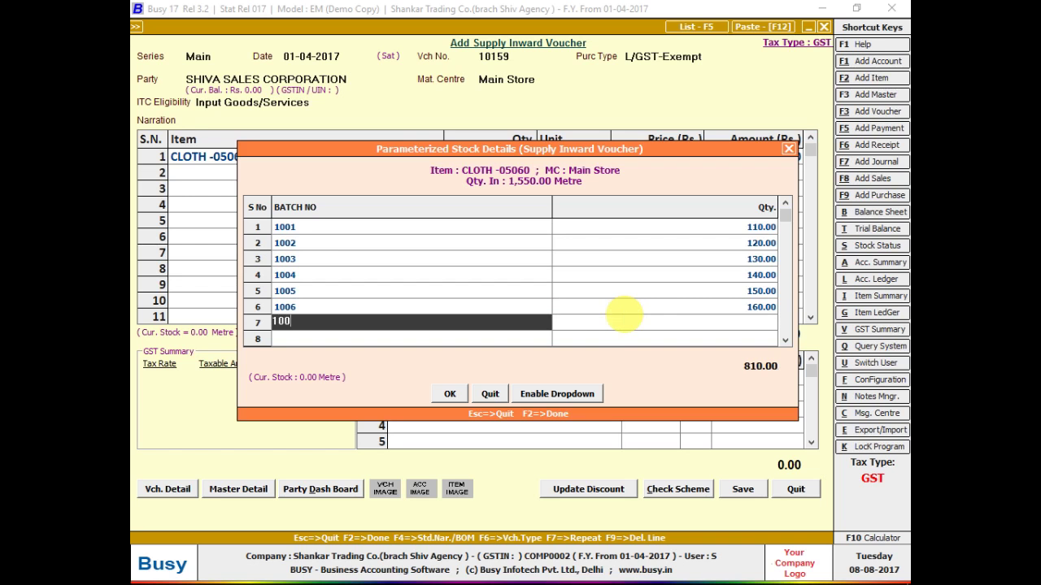
key(Return)
text(170)
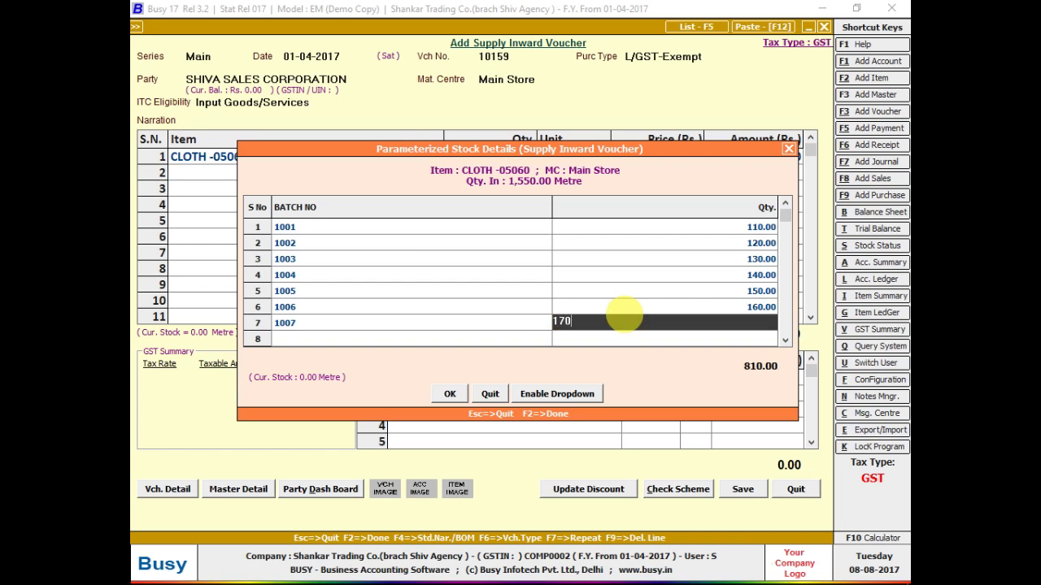
key(Return)
text(1008)
key(Return)
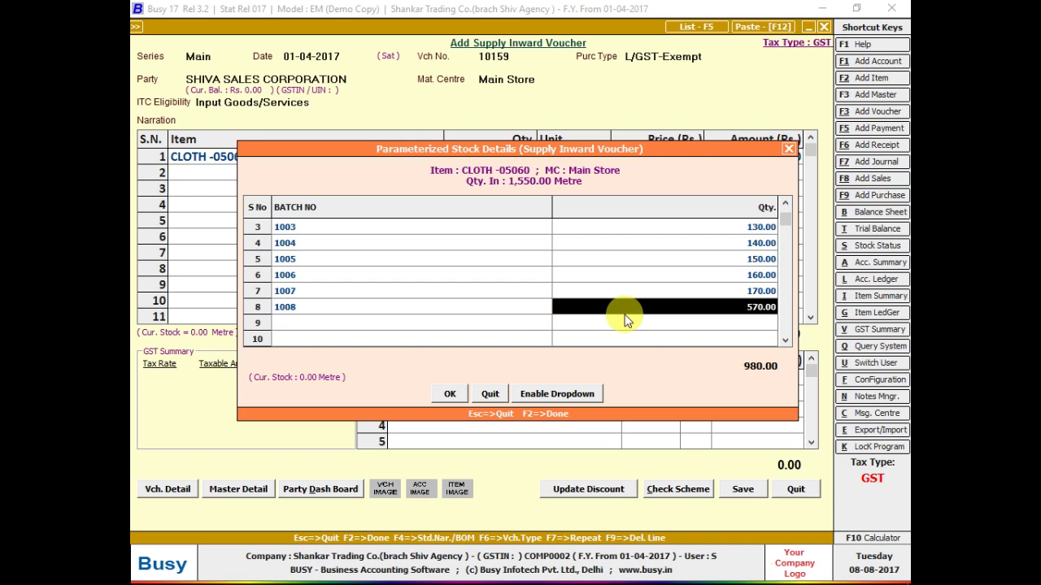
text(180)
key(Return)
text(1009)
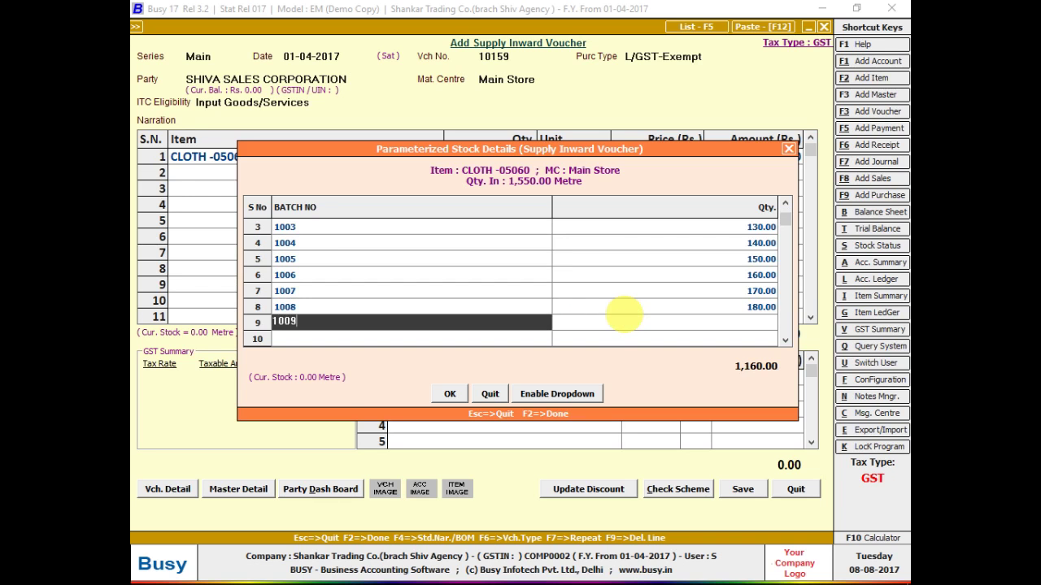
key(Return)
text(190)
key(Return)
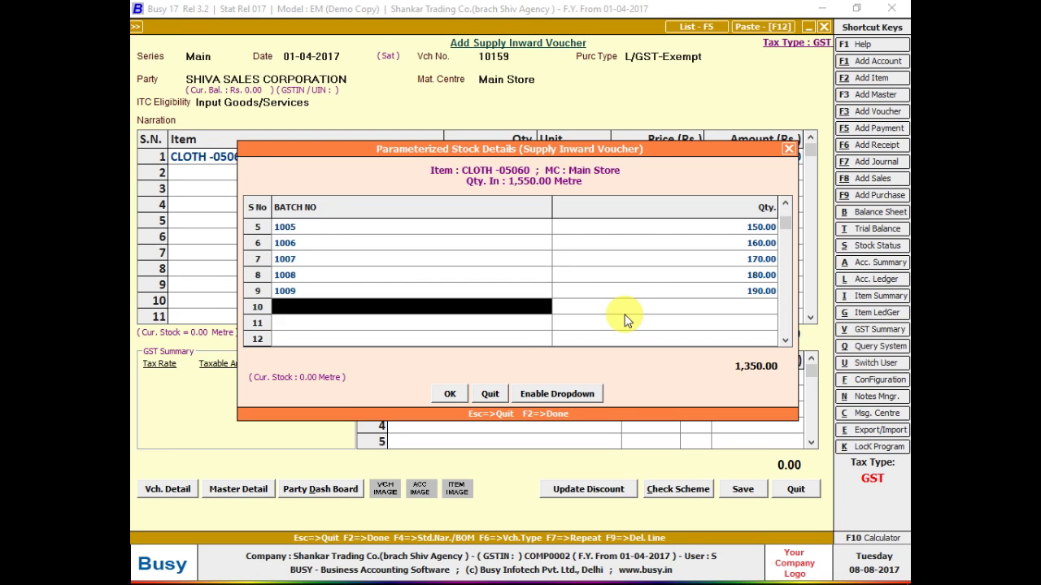
text(1010)
key(Return)
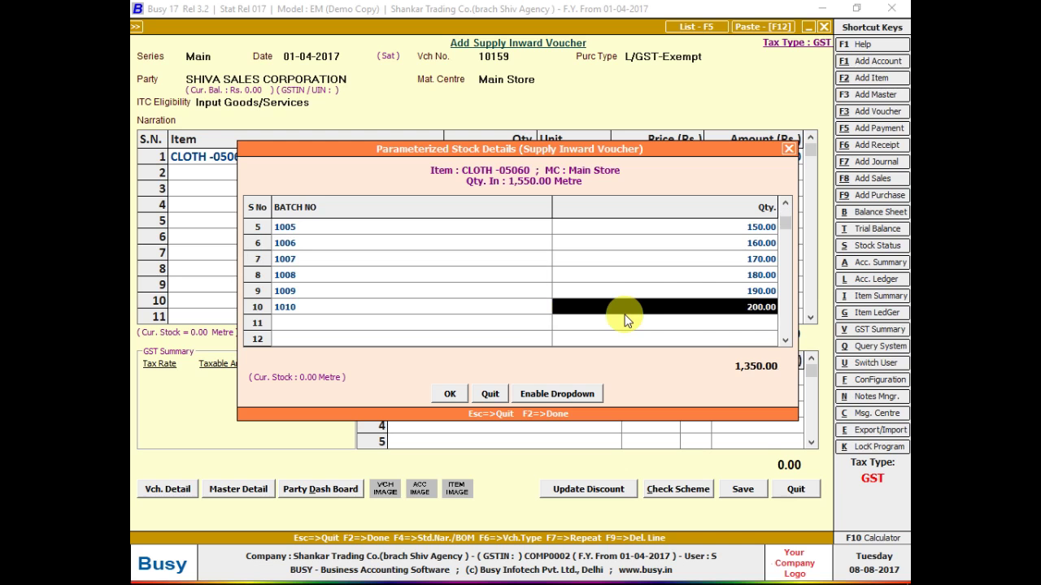
key(Return)
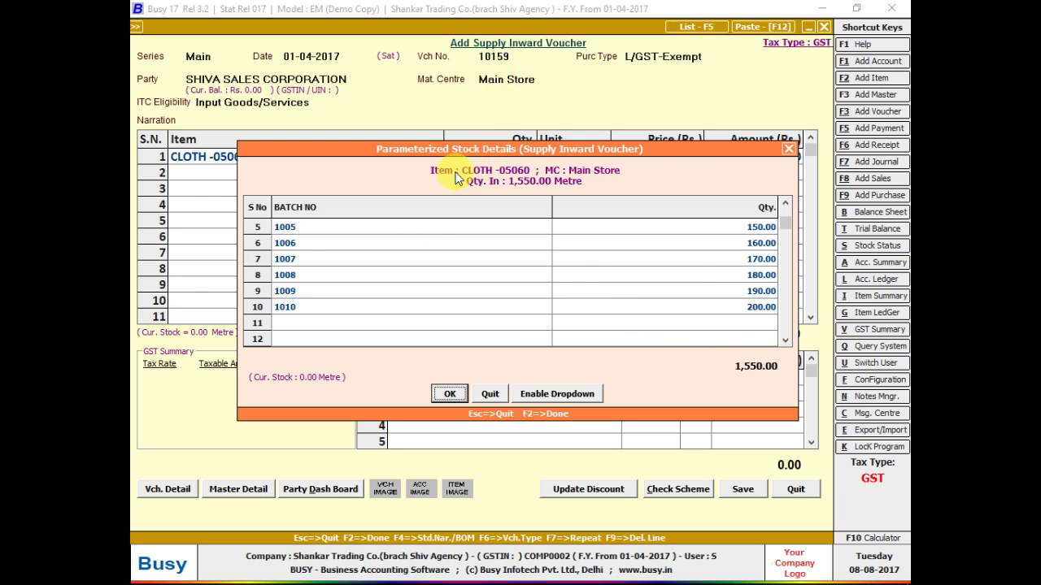
- Change batch 1010 to 190 metre, try saving, and decline at the shortfall warning
drag(469, 160, 417, 252)
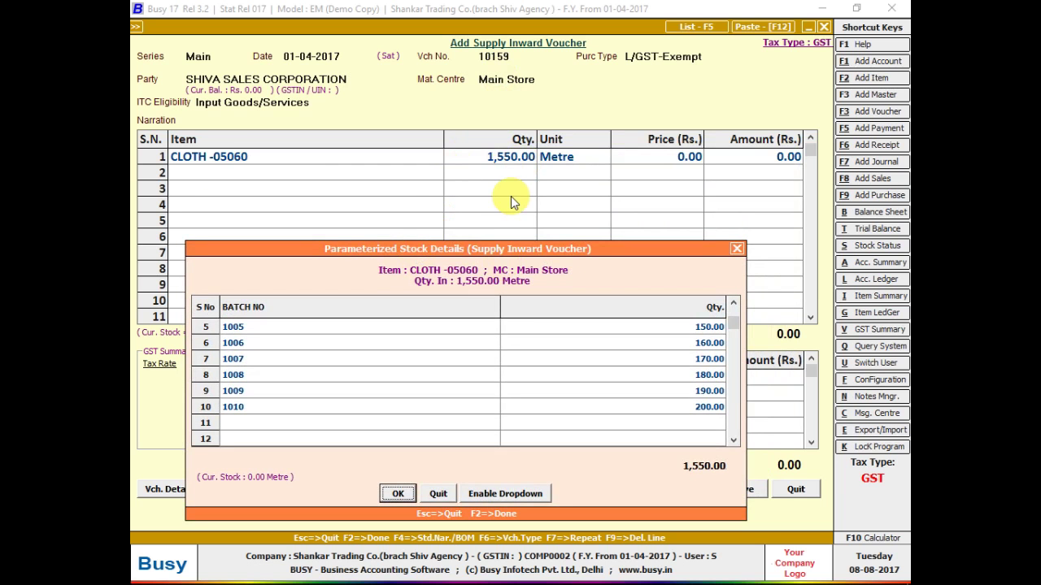
click(618, 411)
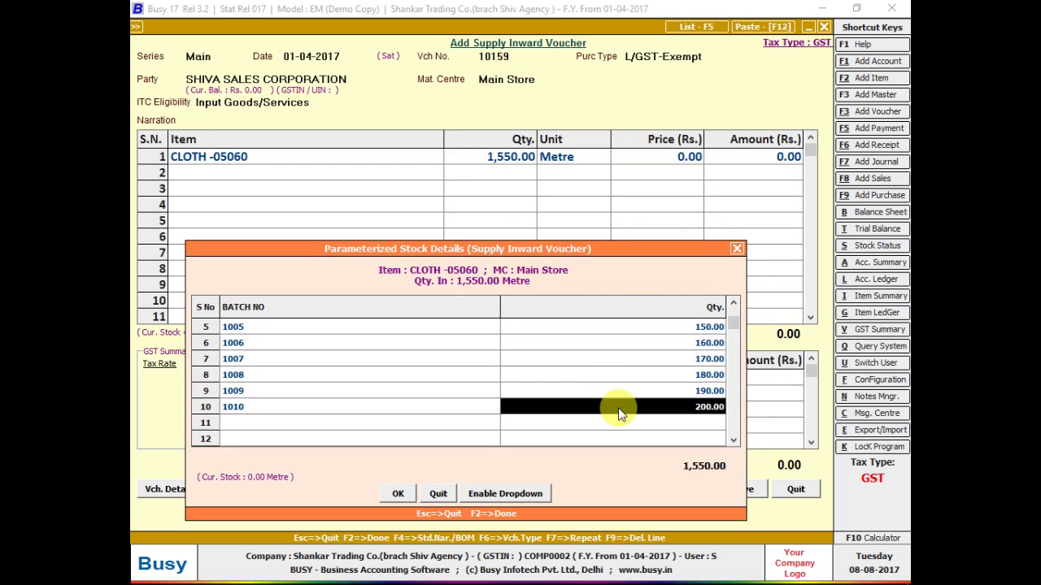
text(190)
key(Return)
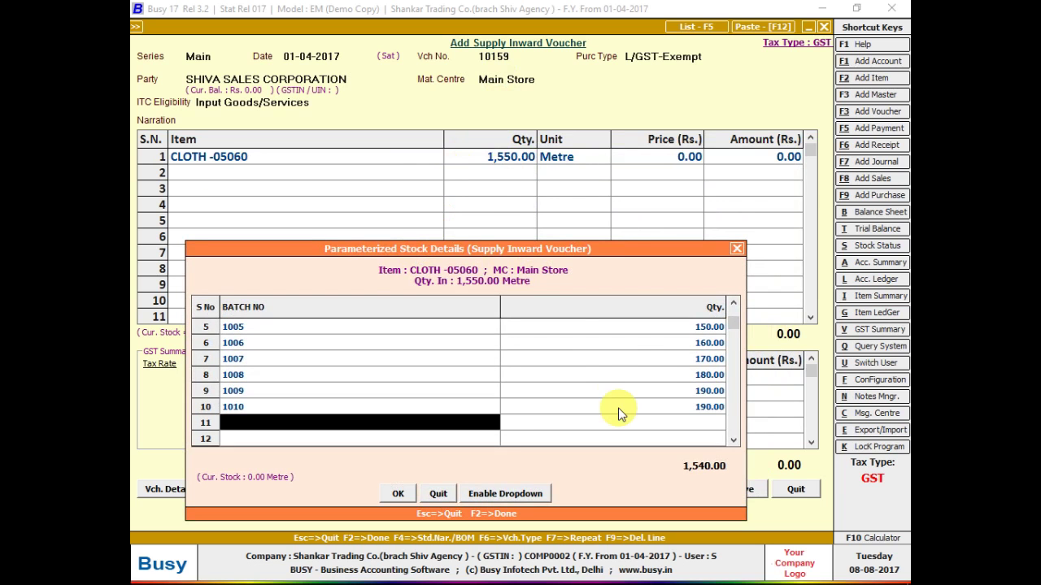
key(F2)
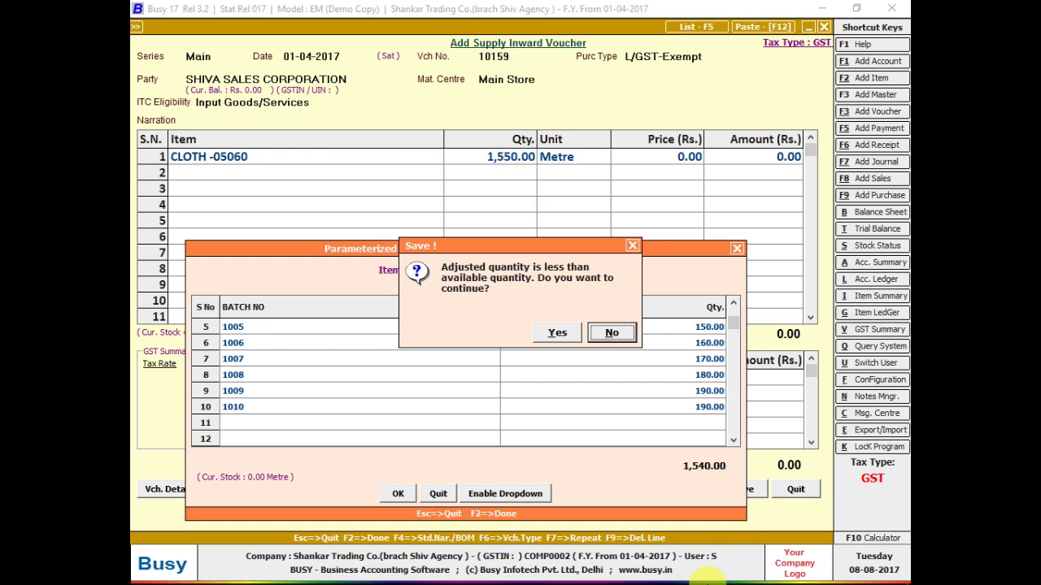
click(616, 332)
- Restore batch 1010's quantity to 200 metre
click(671, 409)
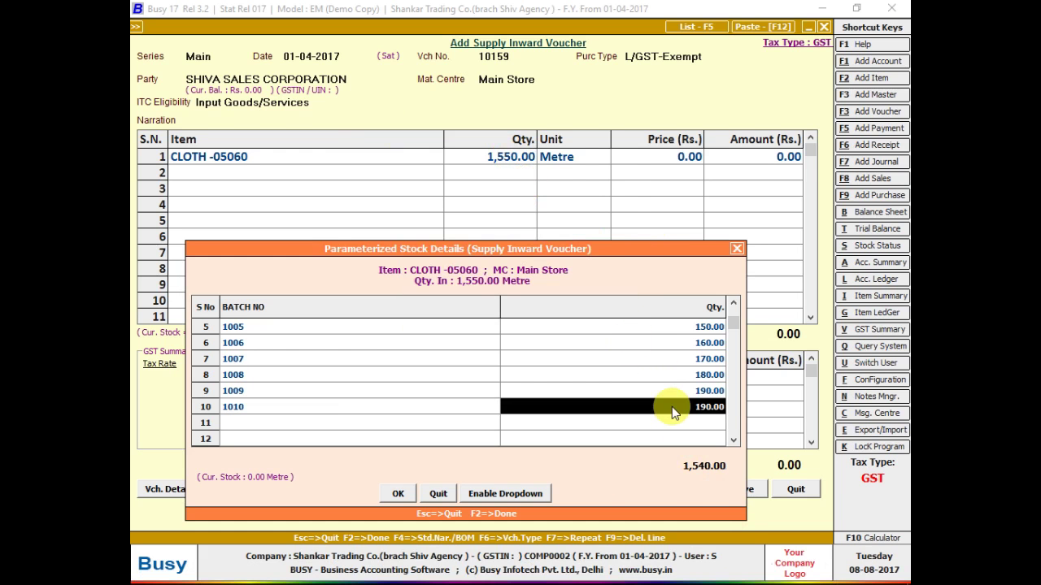
text(200)
key(Return)
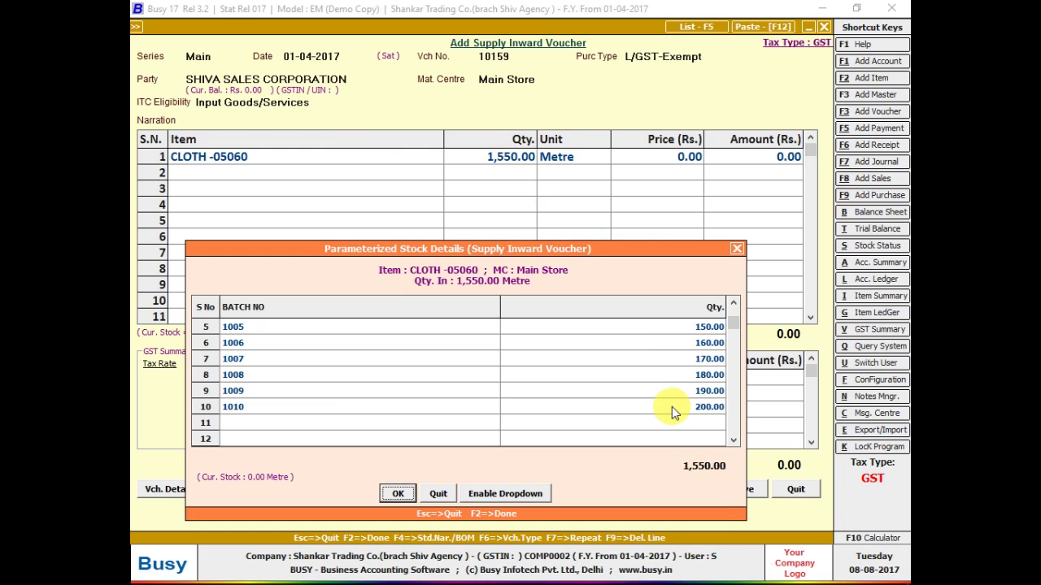
key(Up)
key(Up)
key(Up)
key(Up)
key(Up)
key(Up)
key(Down)
key(Down)
key(Down)
key(Down)
key(Down)
key(Down)
key(Down)
key(Down)
key(Down)
key(Down)
key(Down)
key(Down)
key(Down)
key(Down)
key(Down)
key(Down)
key(Down)
key(Down)
key(Down)
key(Down)
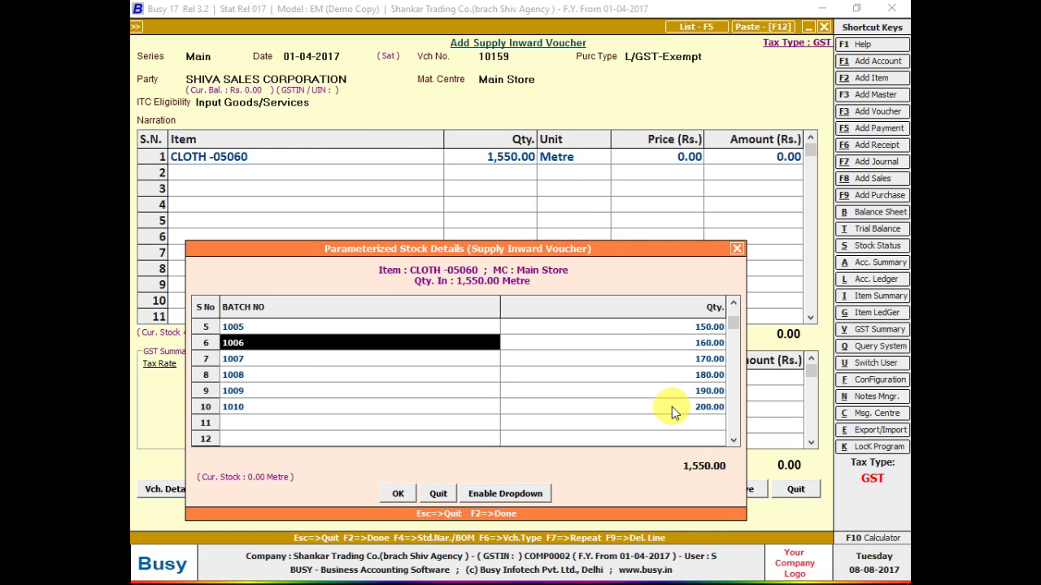
- Scroll through the batch grid down to the empty rows and back to batch 1001
key(Down)
key(Down)
key(Down)
key(Down)
key(Down)
key(Down)
key(Down)
key(Down)
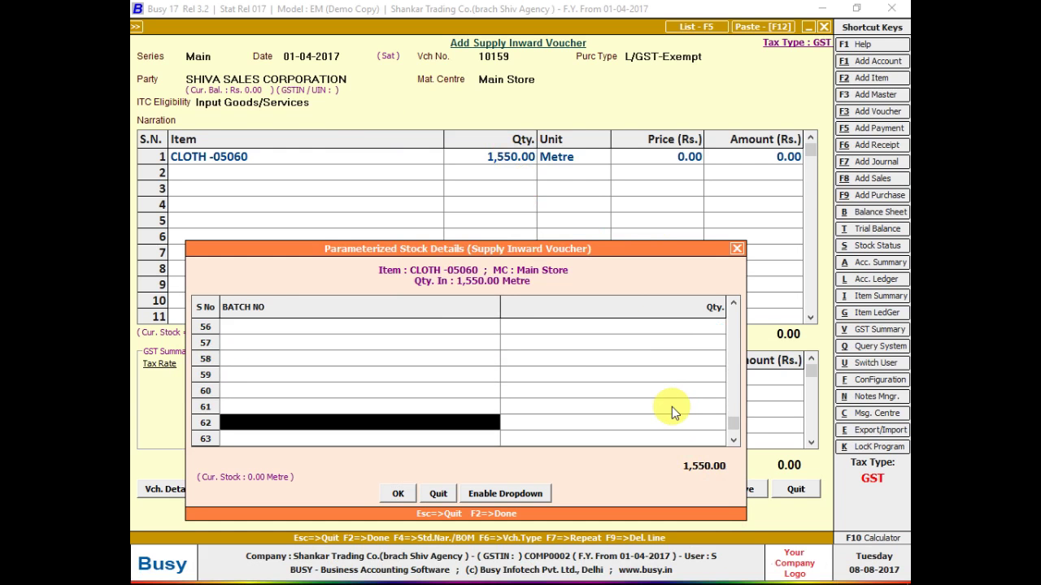
key(Up)
key(Up)
key(Up)
key(Up)
key(Up)
key(Up)
key(Up)
key(Up)
key(Up)
key(Up)
key(Up)
key(Up)
key(Up)
key(Up)
key(Up)
key(Up)
key(Up)
key(Up)
key(Up)
key(Up)
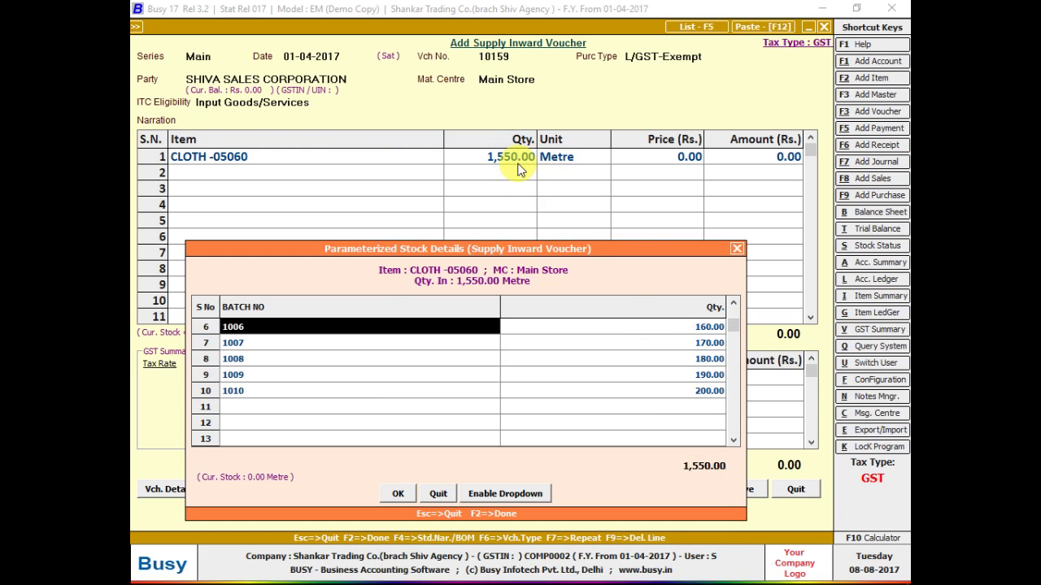
key(Down)
key(Down)
key(Down)
key(Down)
key(Down)
key(Down)
key(Down)
key(Down)
key(Down)
key(Down)
key(Down)
key(Down)
key(Down)
key(Down)
key(Down)
key(Down)
key(Down)
key(Down)
key(Down)
key(Down)
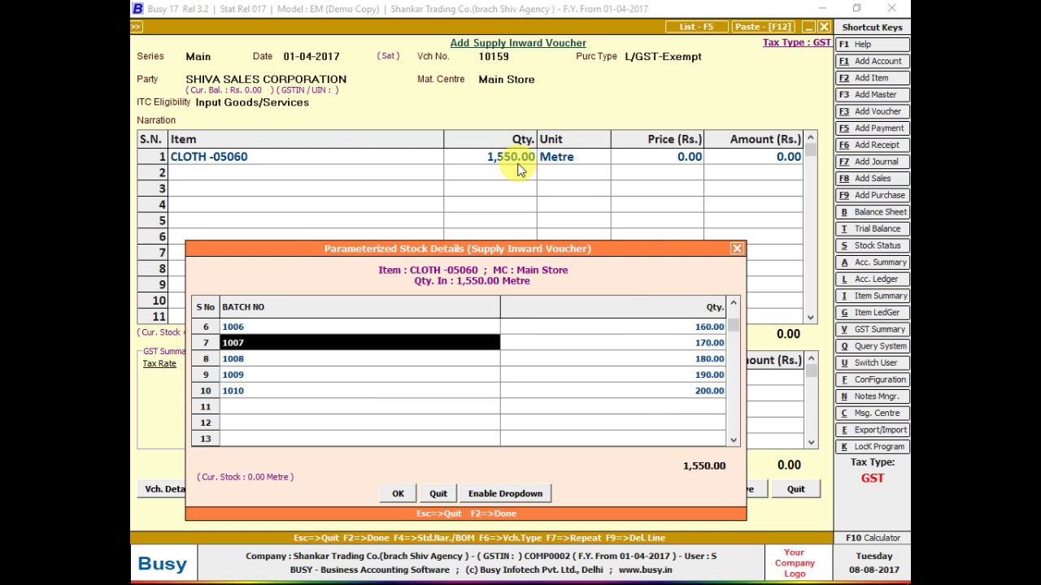
key(Down)
key(Down)
key(Down)
key(Down)
key(Down)
key(Down)
key(Down)
key(Down)
key(Down)
key(Down)
key(Down)
key(Down)
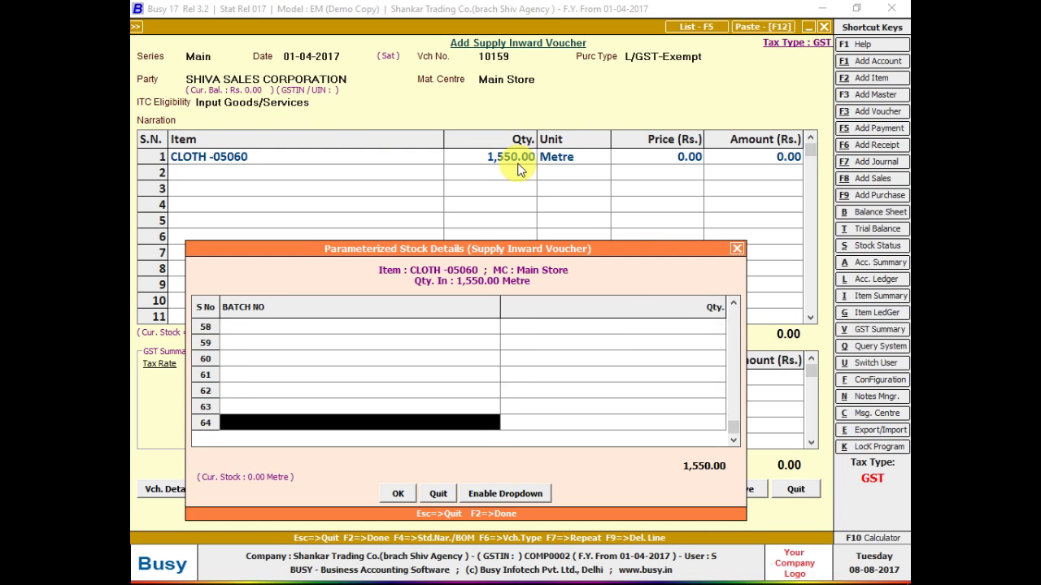
key(Up)
key(Up)
key(Up)
key(Up)
key(Up)
key(Up)
key(Up)
key(Up)
key(Up)
key(Up)
key(Up)
key(Up)
key(Up)
key(Up)
key(Up)
key(Up)
key(Up)
key(Up)
key(Up)
key(Up)
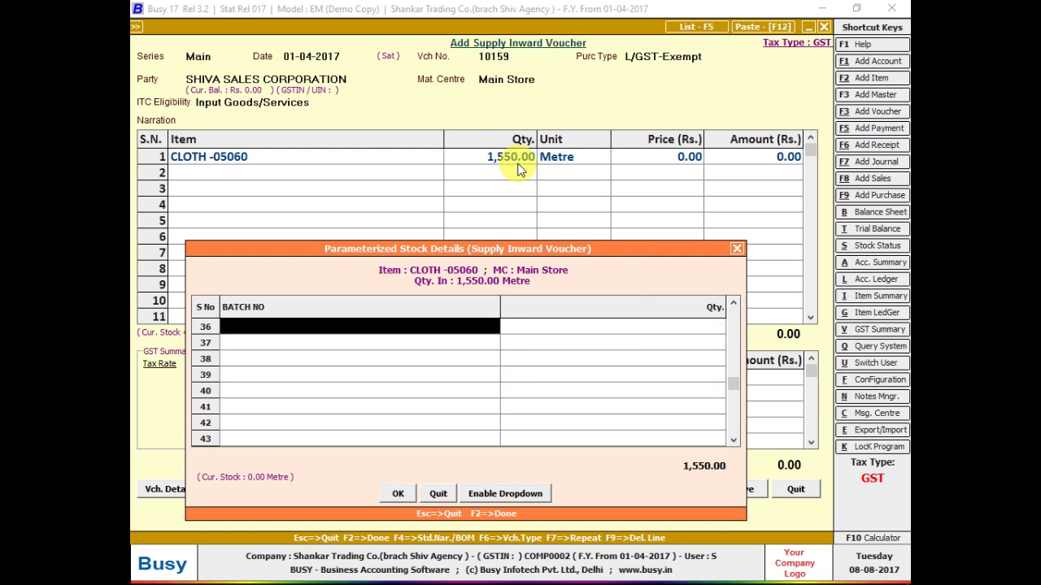
key(Up)
key(Up)
key(Up)
key(Up)
key(Up)
key(Up)
key(Up)
key(Up)
key(Up)
key(Up)
key(Up)
key(Up)
key(Up)
key(Up)
key(Up)
key(Up)
key(Up)
key(Up)
key(Up)
key(Up)
key(Down)
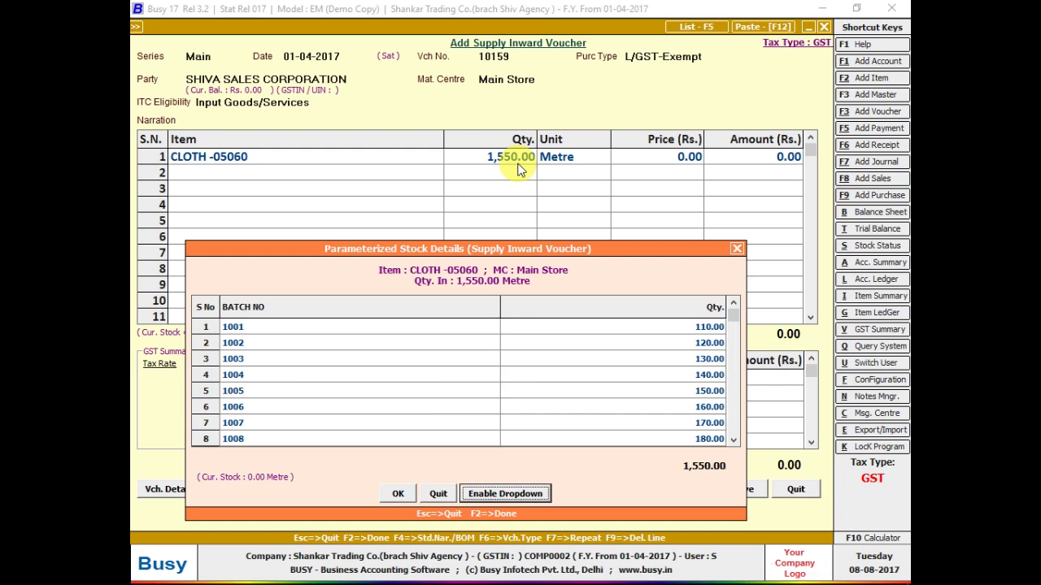
key(Up)
key(Up)
key(Up)
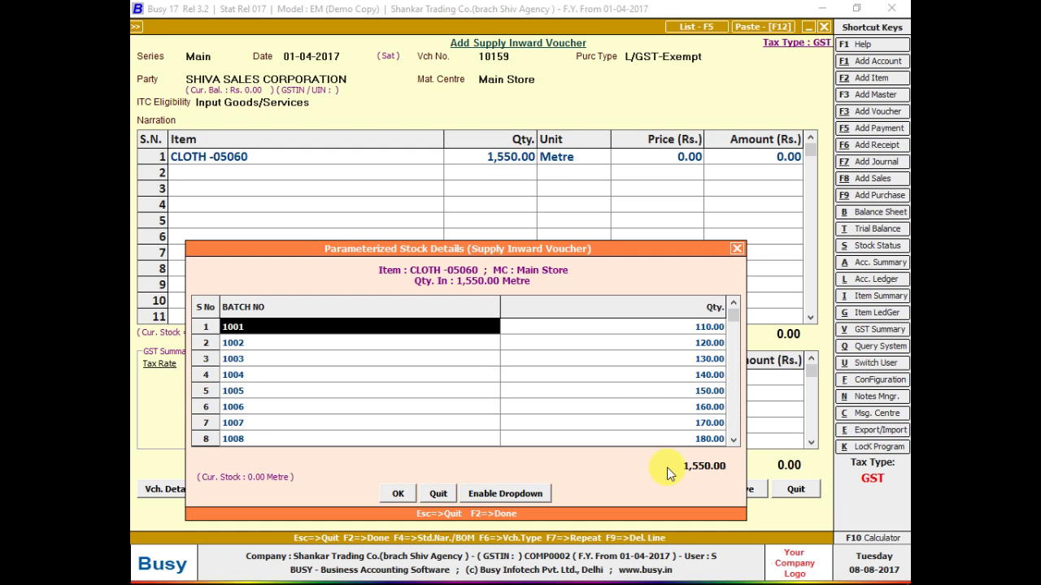
- Select batch rows 1001–1006, then close the batch details back to the voucher
key(shift+Right)
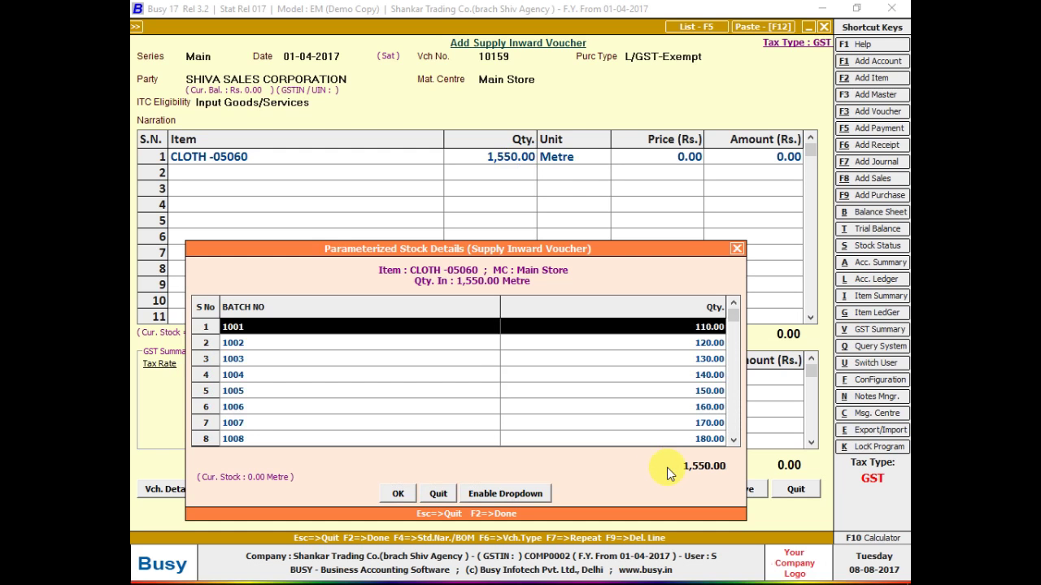
key(Return)
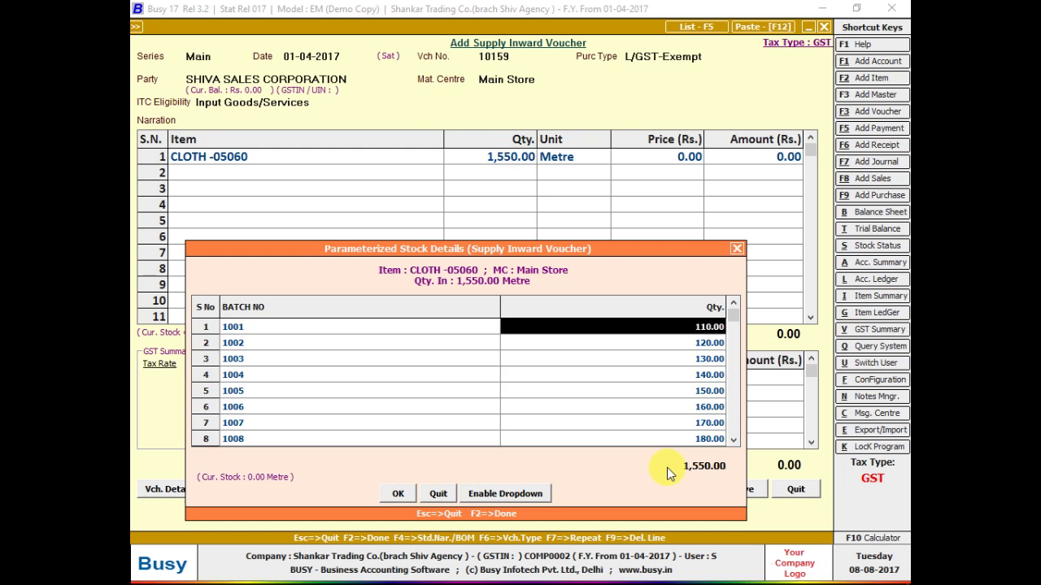
key(Tab)
key(Tab)
key(Tab)
key(Tab)
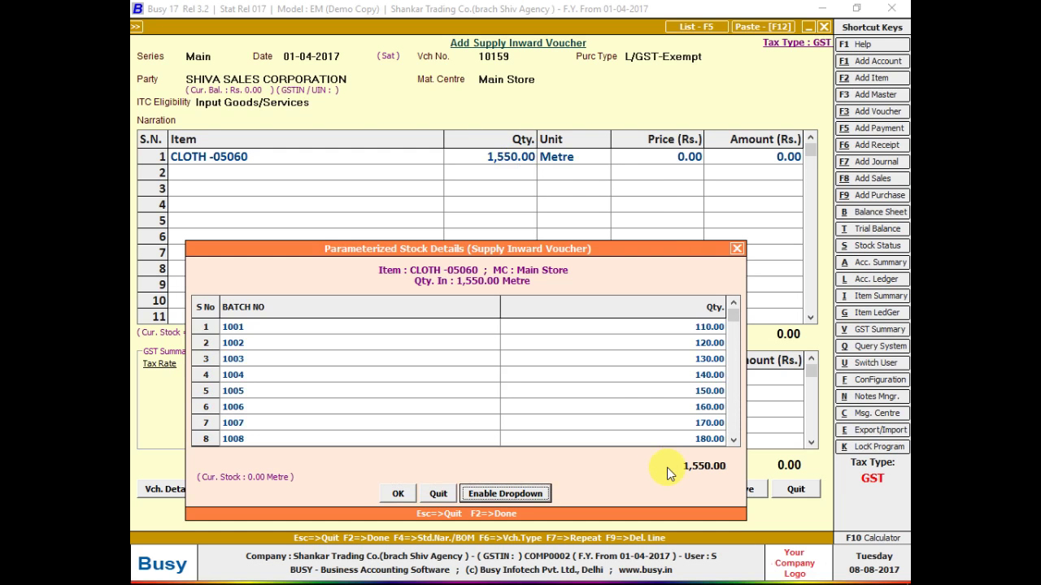
key(Left)
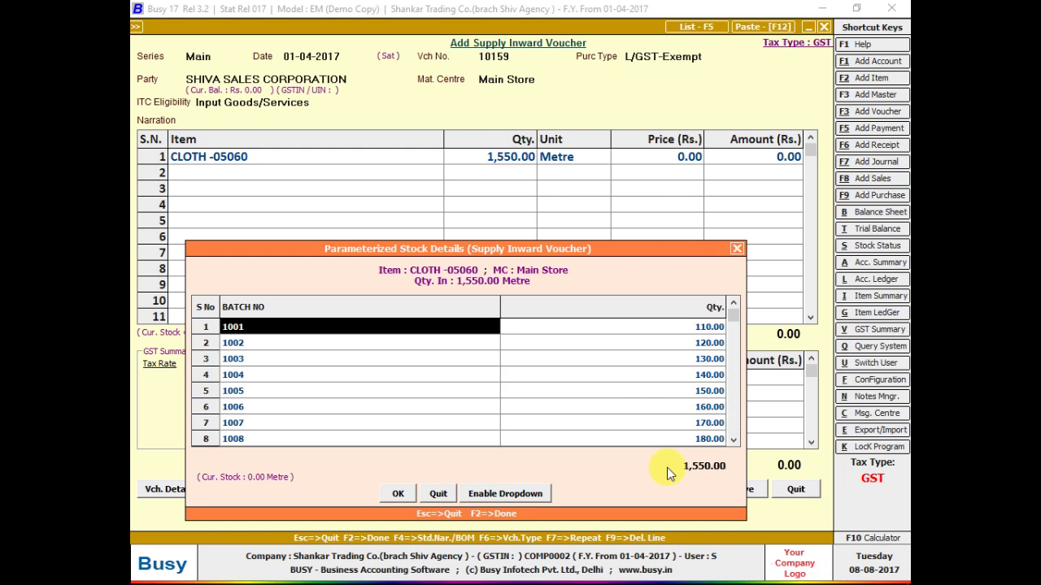
key(shift+Right)
key(shift+Down)
key(shift+Down)
key(shift+Down)
key(shift+Down)
key(shift+Down)
key(shift+Down)
key(shift+Down)
key(shift+Down)
key(shift+Down)
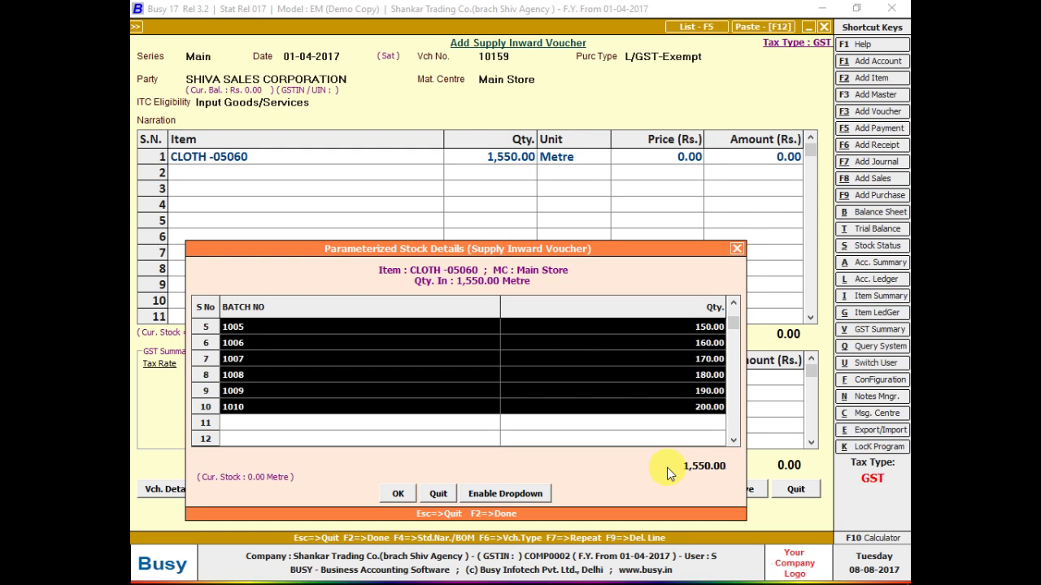
key(ctrl+c)
key(F2)
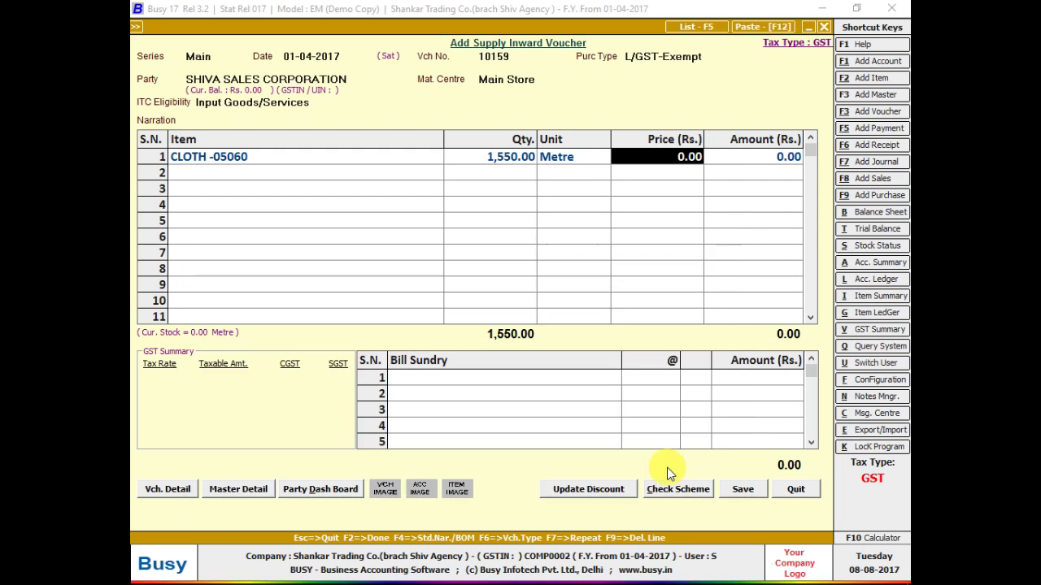
- Re-enter 1,550 metre for CLOTH -05060 and paste back the ten batches
key(Left)
key(Left)
key(Left)
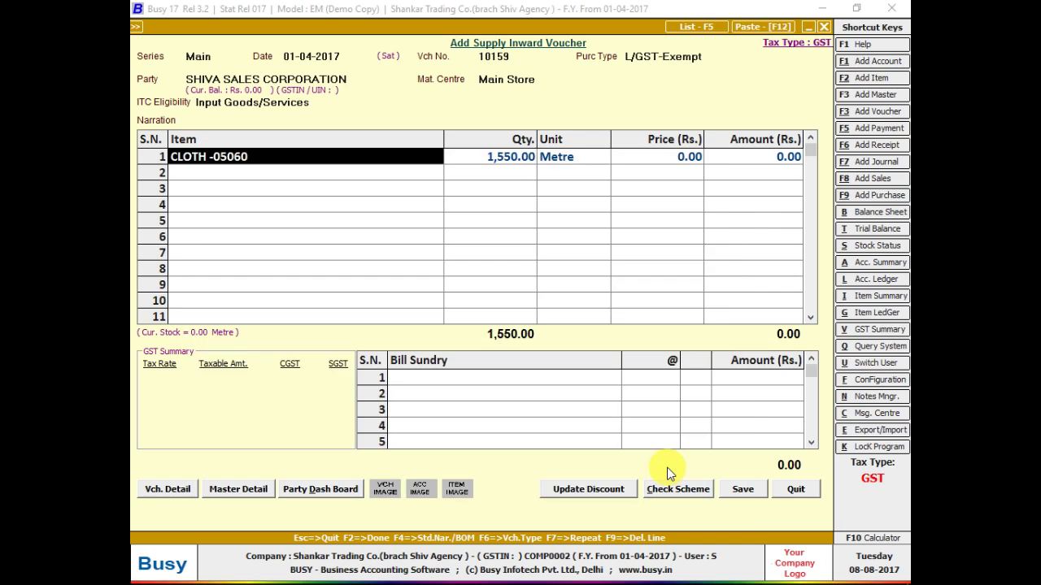
key(Return)
key(Return)
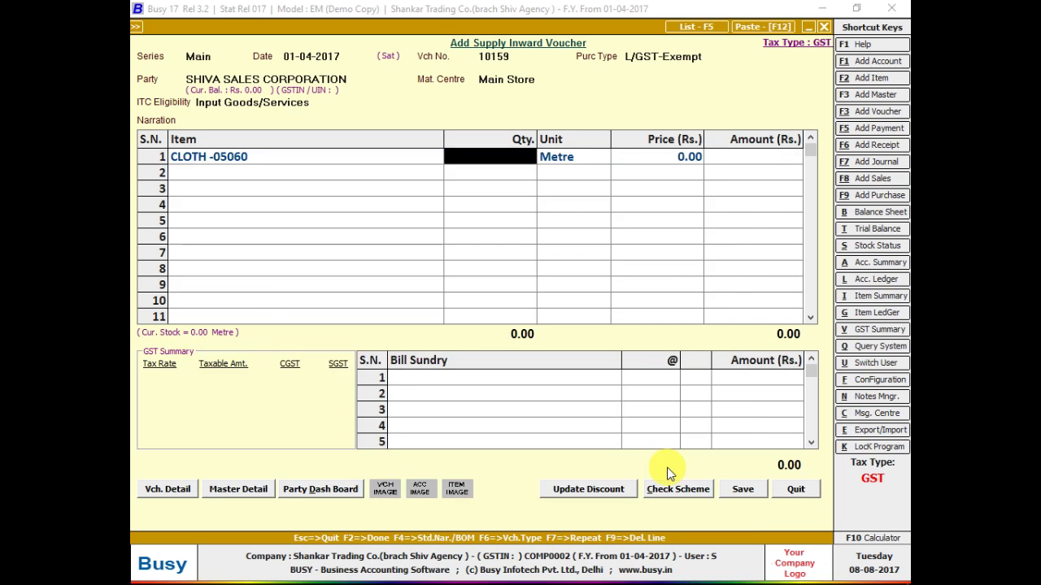
text(1550)
key(Return)
key(Return)
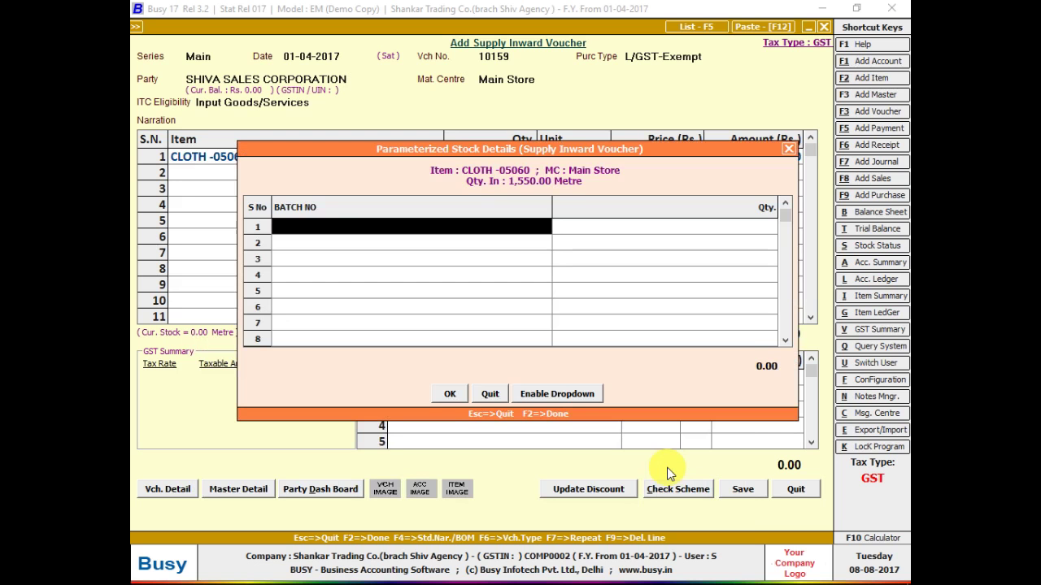
key(ctrl+v)
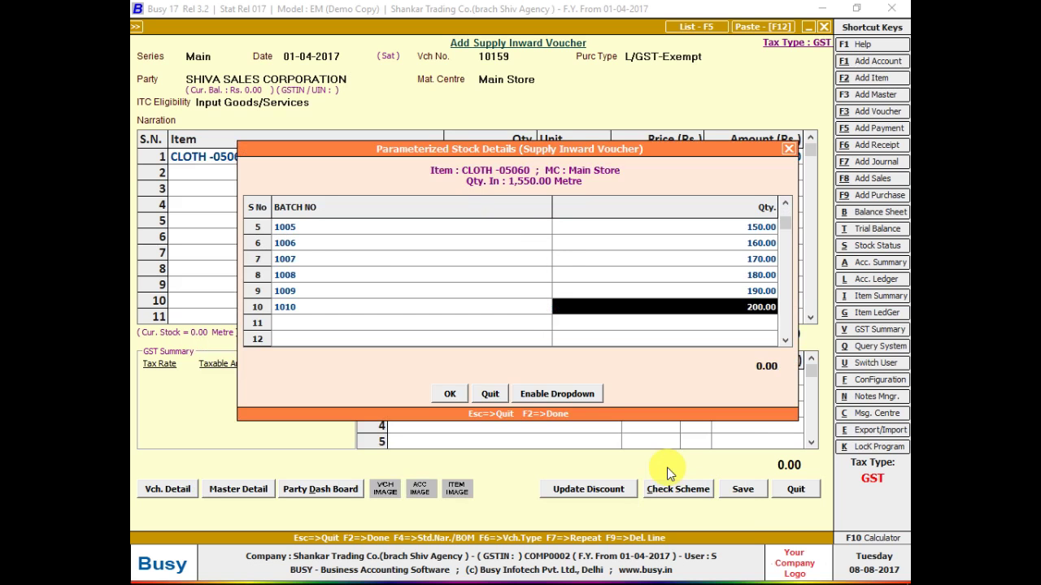
key(Return)
key(Return)
- Reopen the batch details and scroll to the last batch row
key(Return)
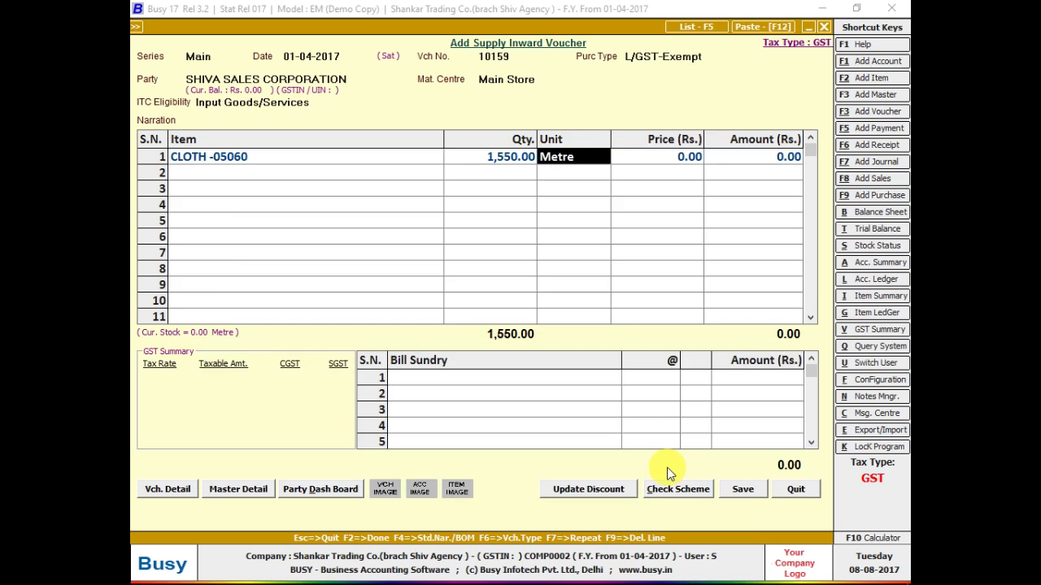
key(Left)
key(Left)
key(Return)
key(Return)
key(Return)
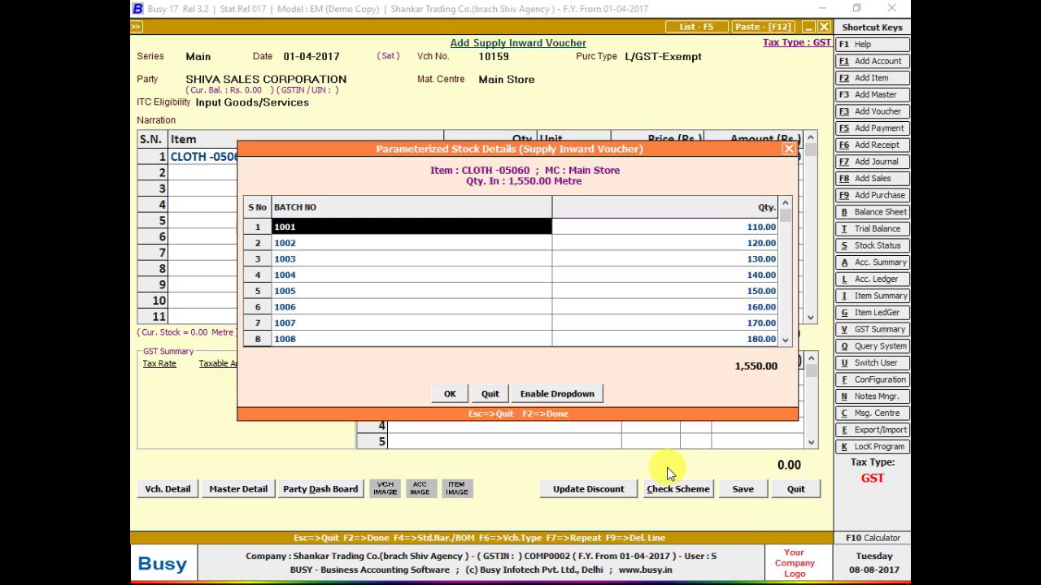
key(Down)
key(Down)
key(Down)
key(Down)
key(Down)
key(Down)
key(Down)
key(Down)
key(Down)
key(Down)
key(Down)
key(Down)
key(Down)
key(Down)
key(Down)
key(Down)
key(Down)
key(Down)
key(Down)
key(Down)
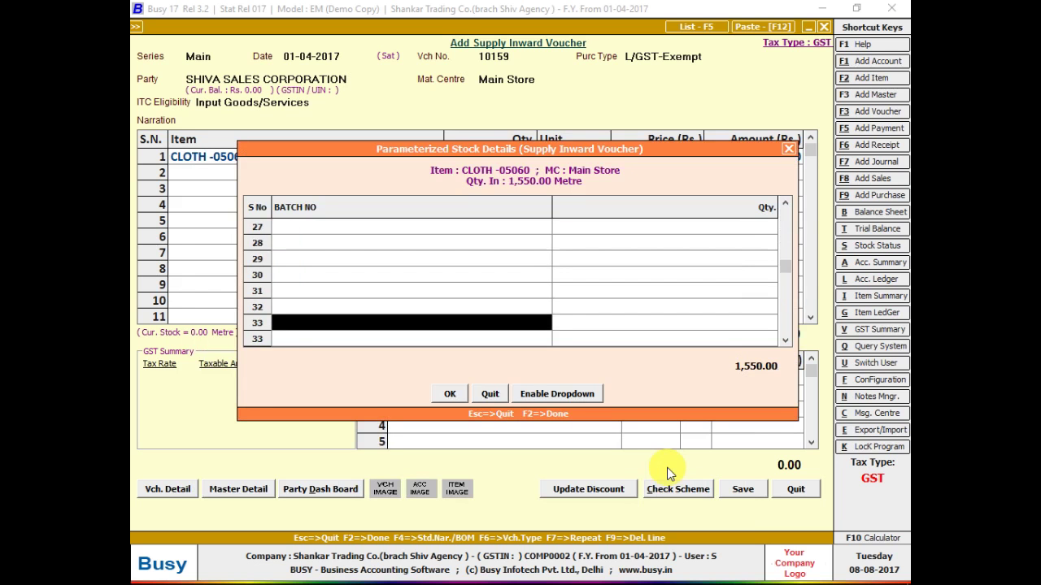
key(Down)
key(Down)
key(Down)
key(Down)
key(Down)
key(Down)
key(Down)
key(Down)
key(Down)
key(Down)
key(Down)
key(Down)
key(Down)
key(Down)
key(Down)
key(Down)
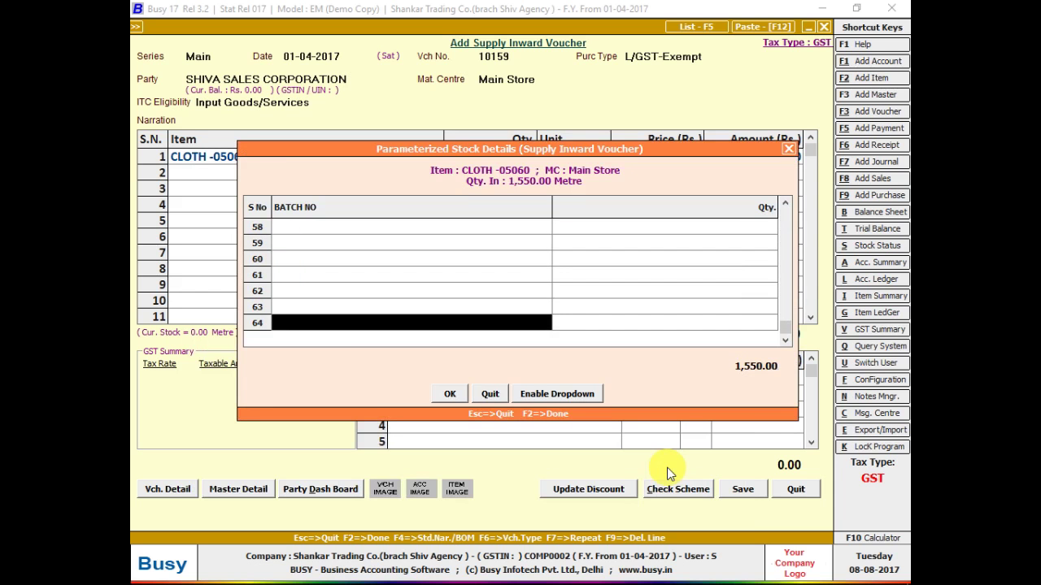
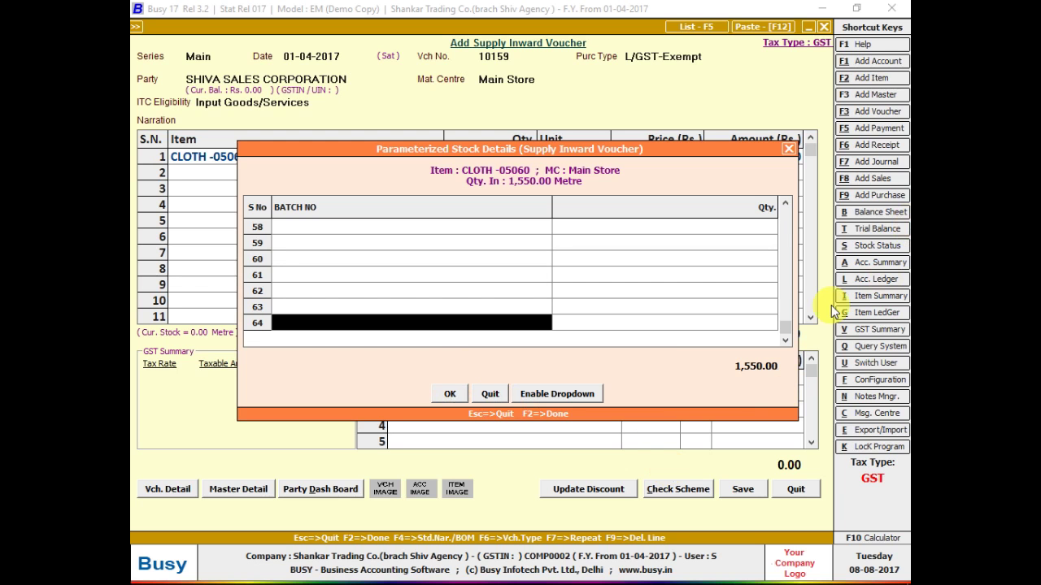
- Confirm the cloth line's batch quantities and compare them against the handwritten bill
drag(784, 327, 774, 205)
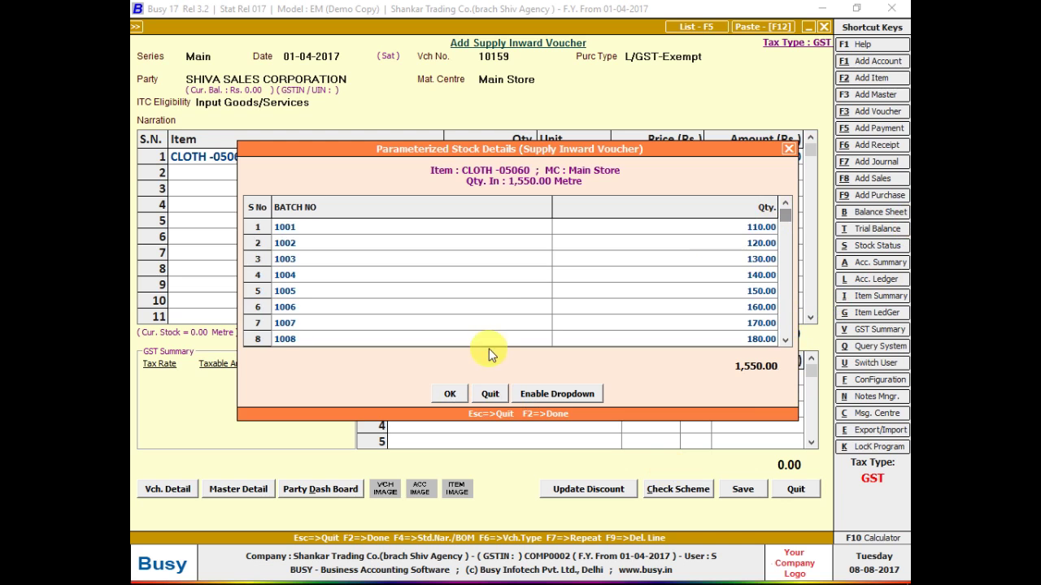
click(458, 392)
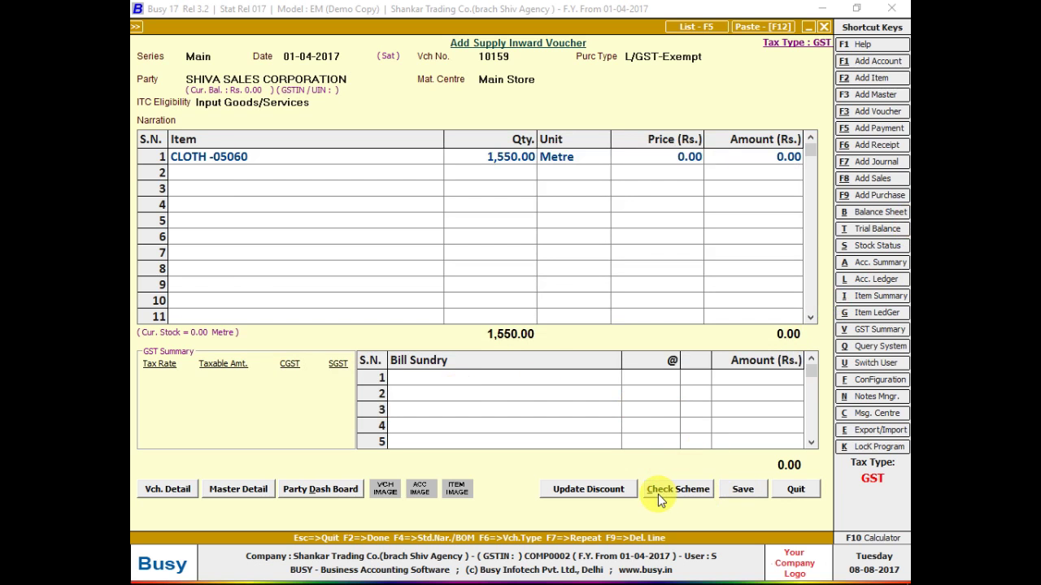
key(alt+Tab)
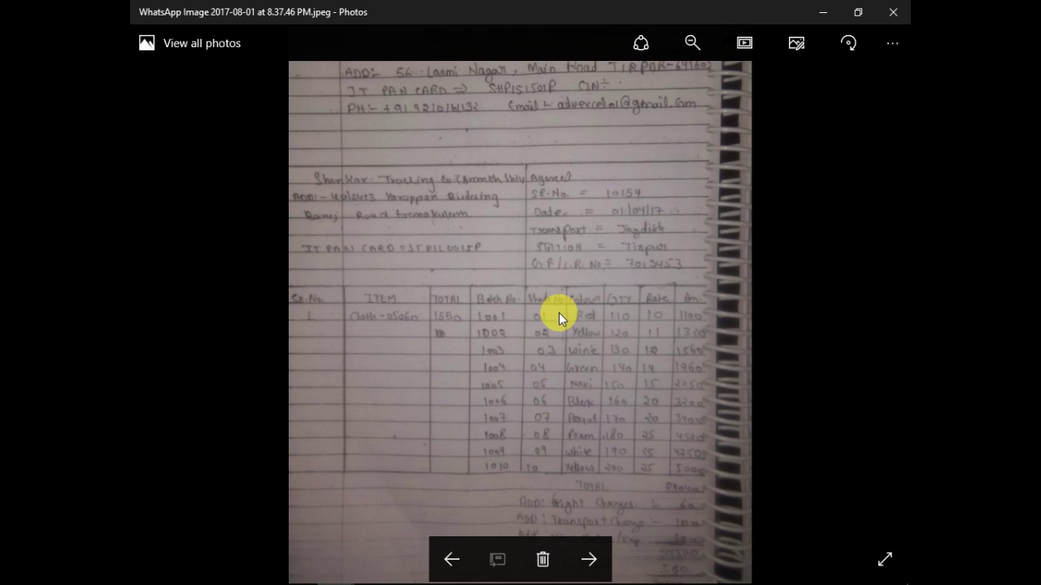
key(alt+Tab)
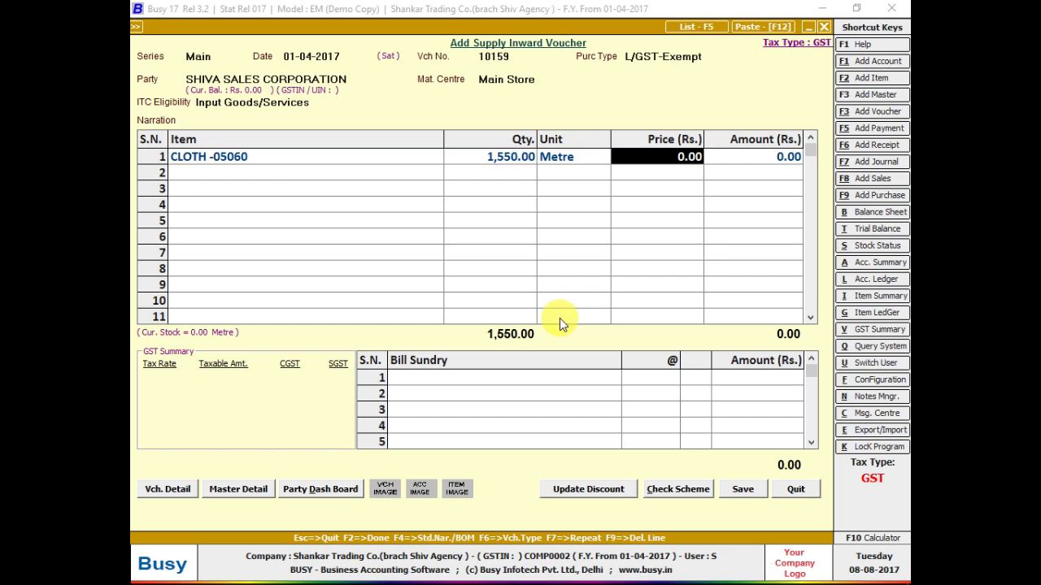
- Reopen the cloth line's batch details, close them unchanged, and bring up the configuration types
key(Left)
key(Left)
key(Return)
key(Return)
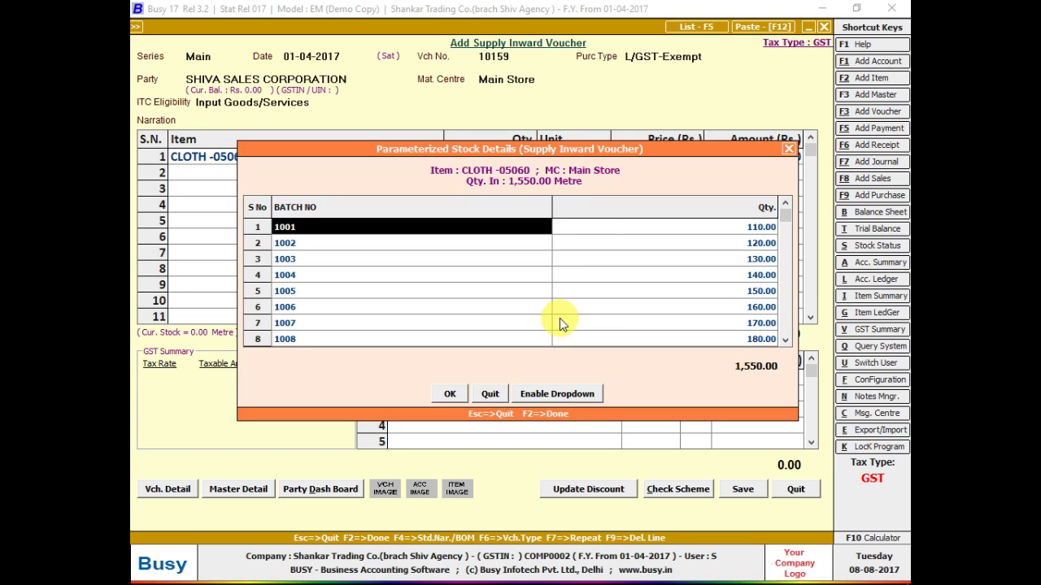
key(F2)
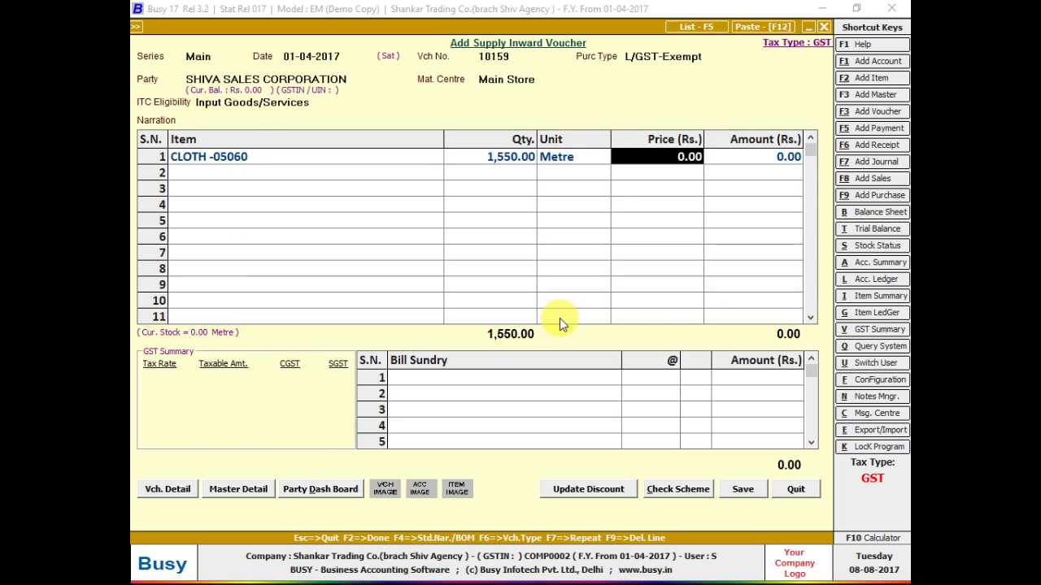
key(alt+f)
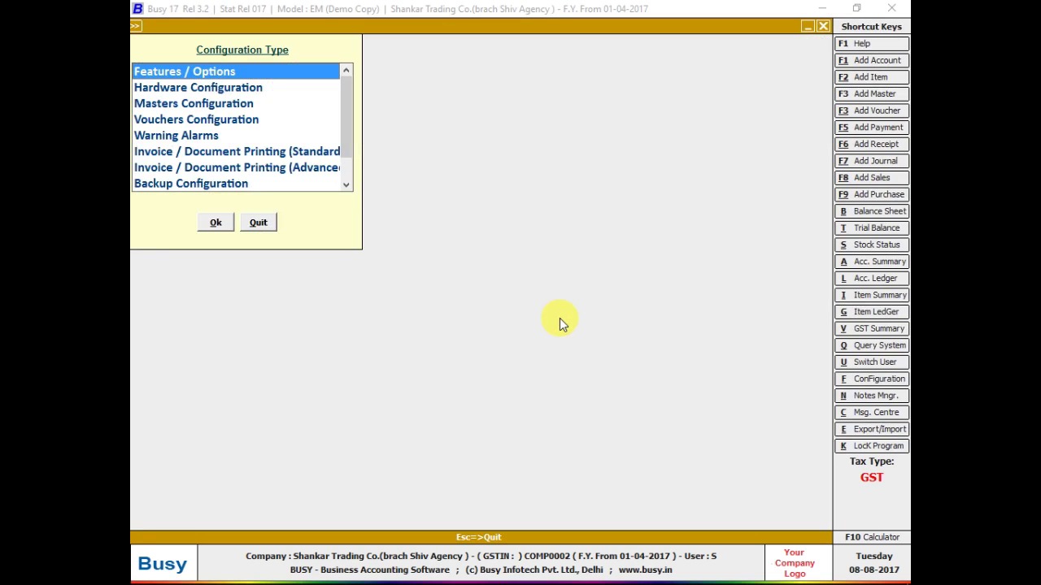
- Go to the Inventory features and open the parameterized stock details configuration
key(Return)
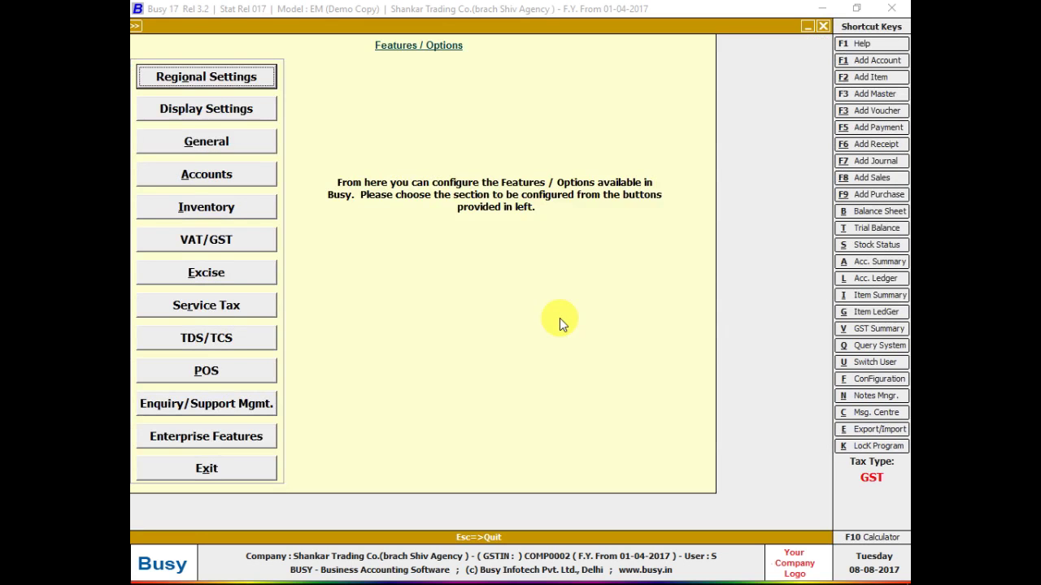
key(Escape)
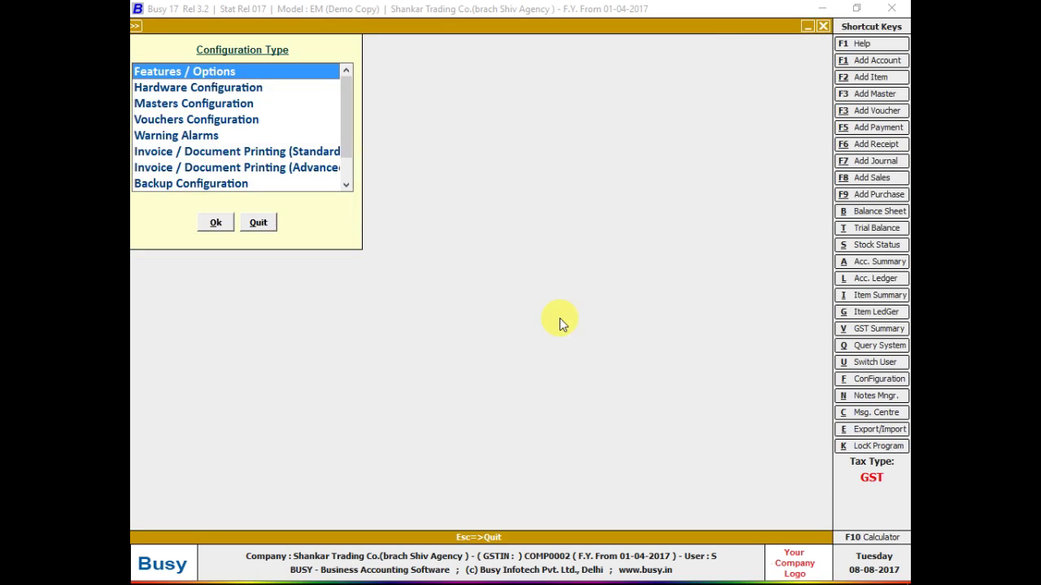
key(Return)
key(Down)
key(Down)
key(Down)
key(Down)
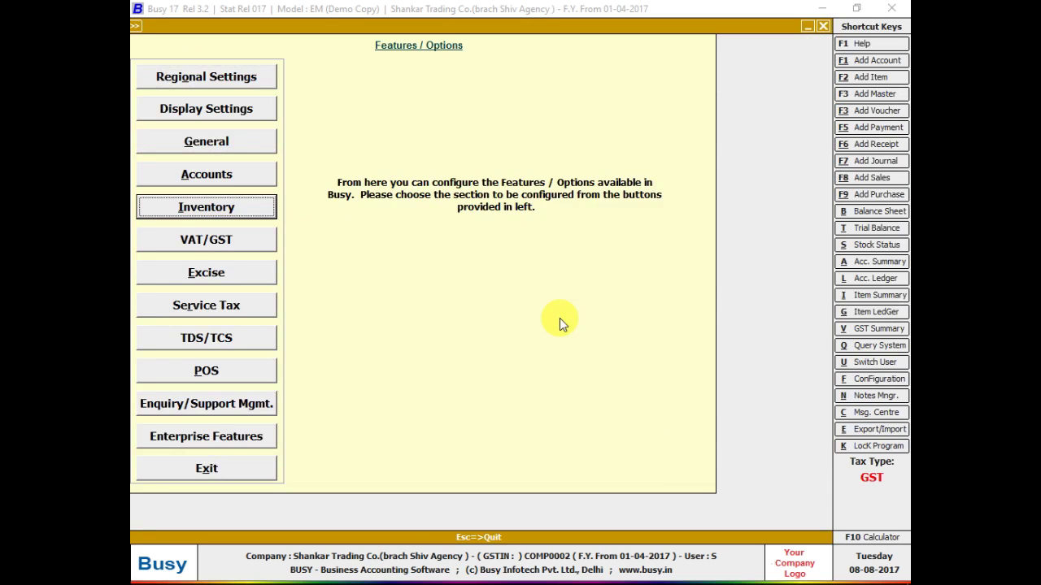
key(Return)
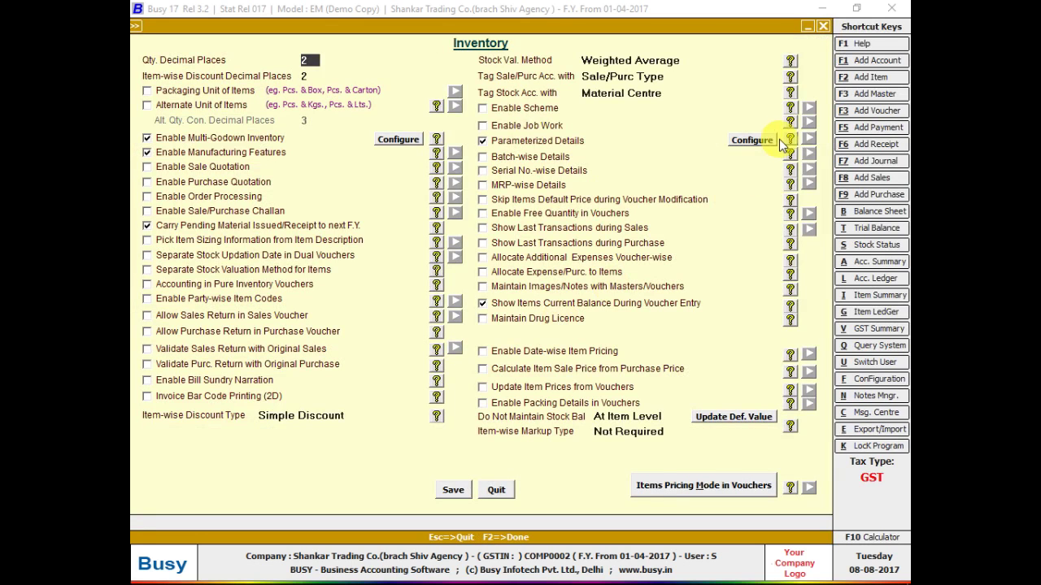
click(771, 143)
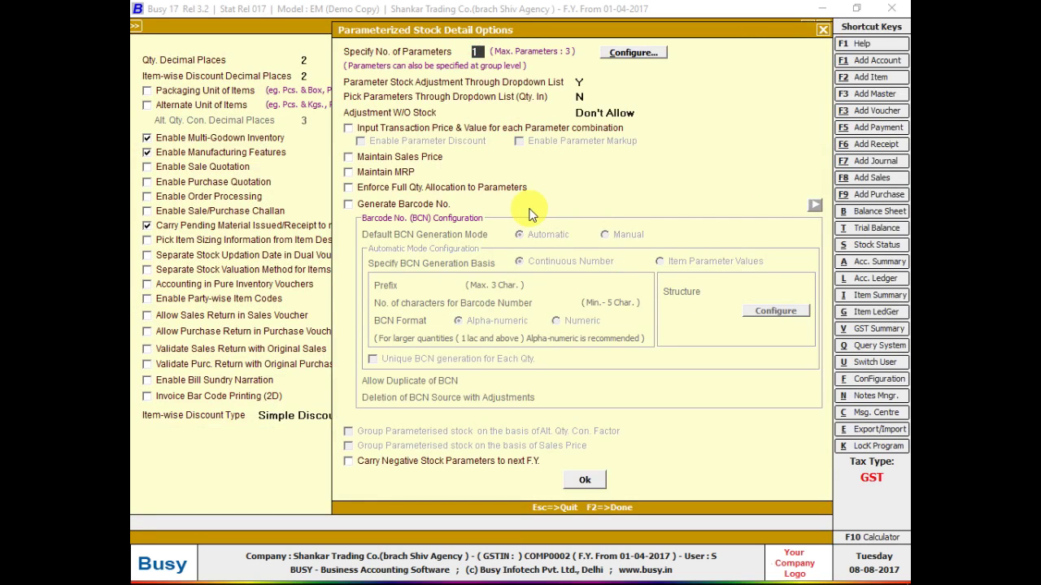
- Define Parameter 2 as SHADE N with 20 characters and open entry, then save the inventory settings
key(Return)
key(Return)
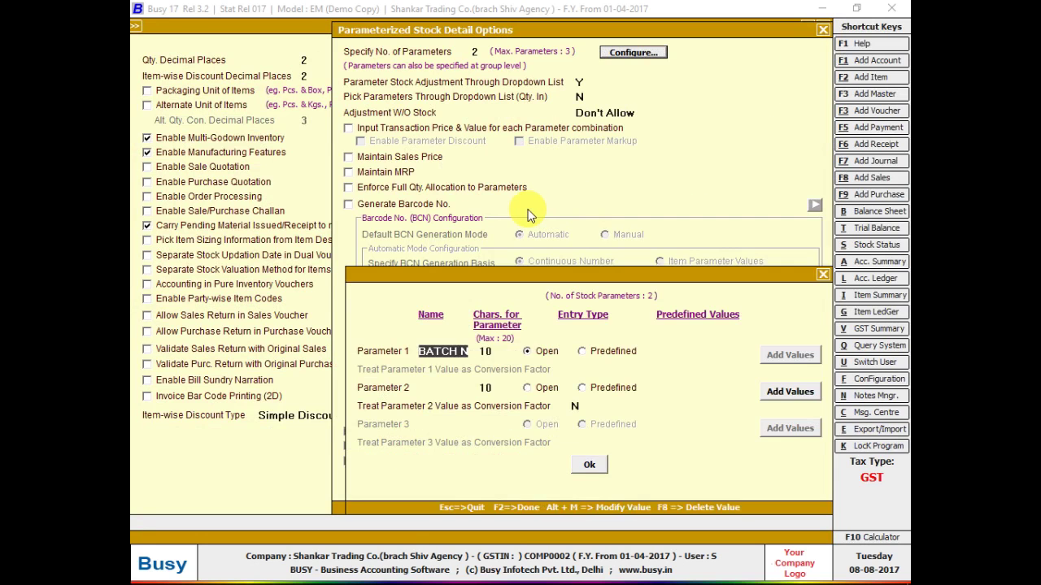
key(Return)
key(Return)
key(Return)
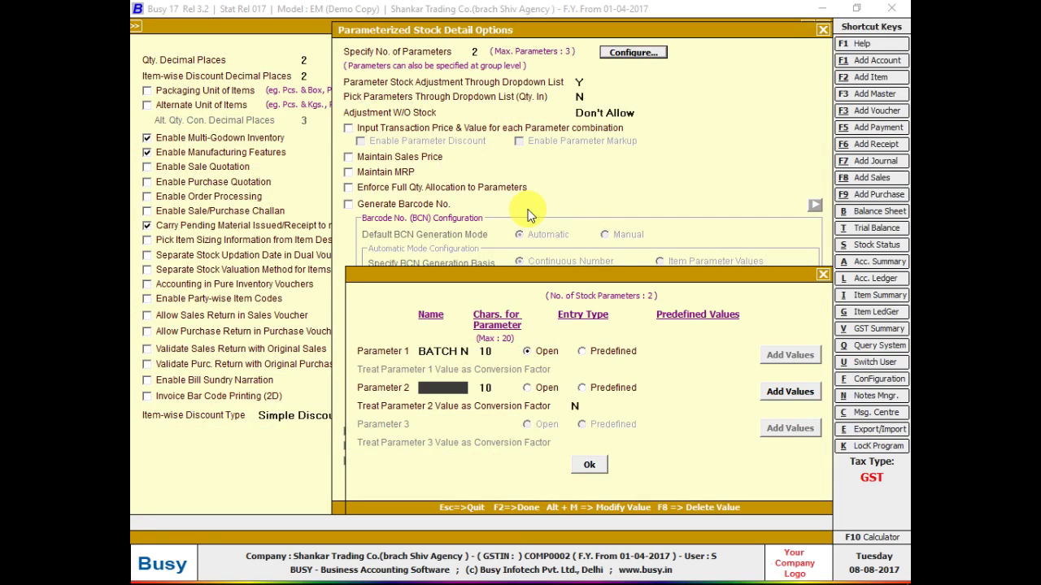
text(SHADEN)
key(BackSpace)
text(N)
key(Return)
text(20)
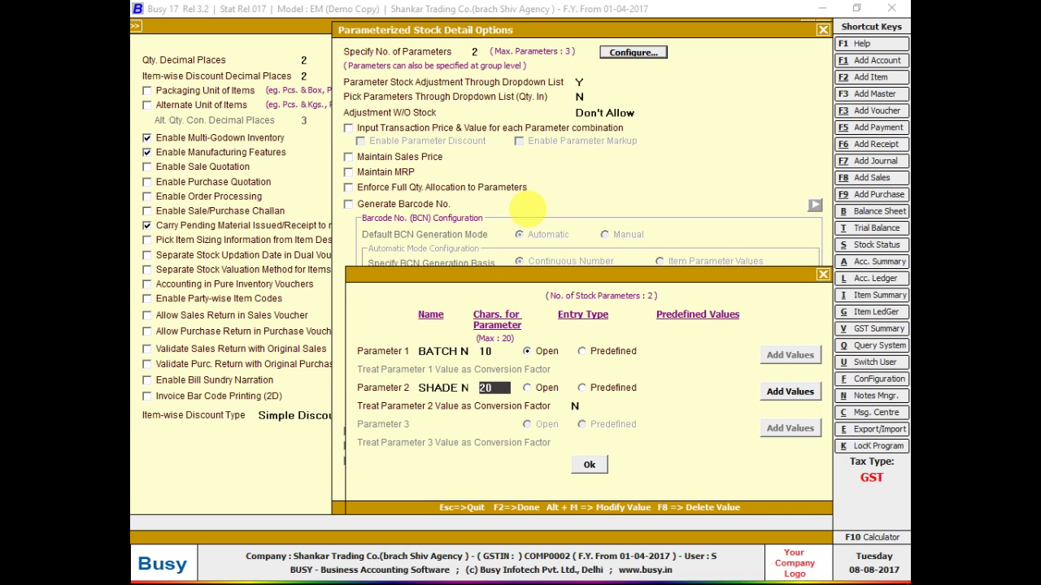
key(Return)
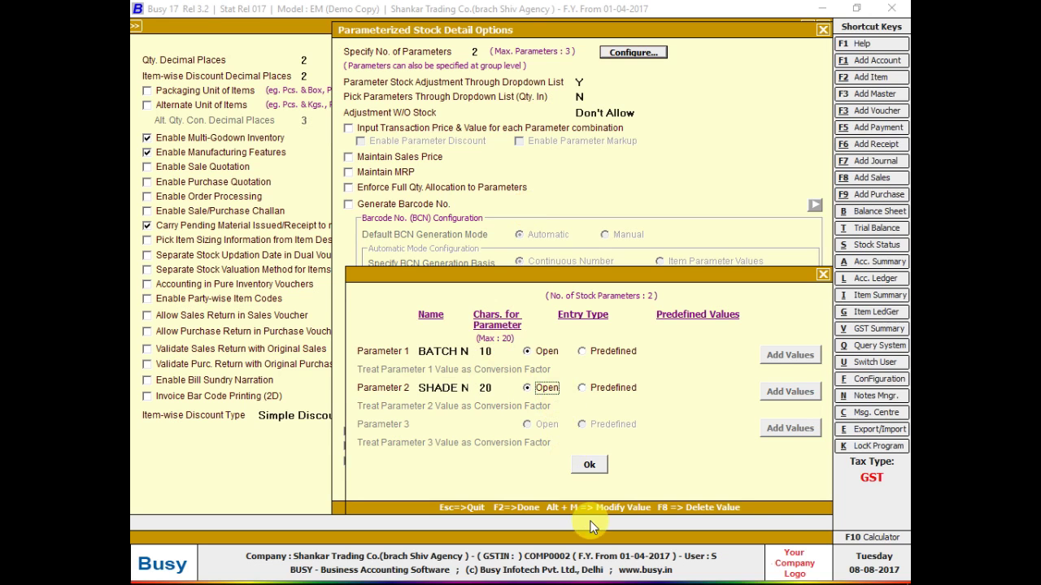
click(583, 463)
click(585, 480)
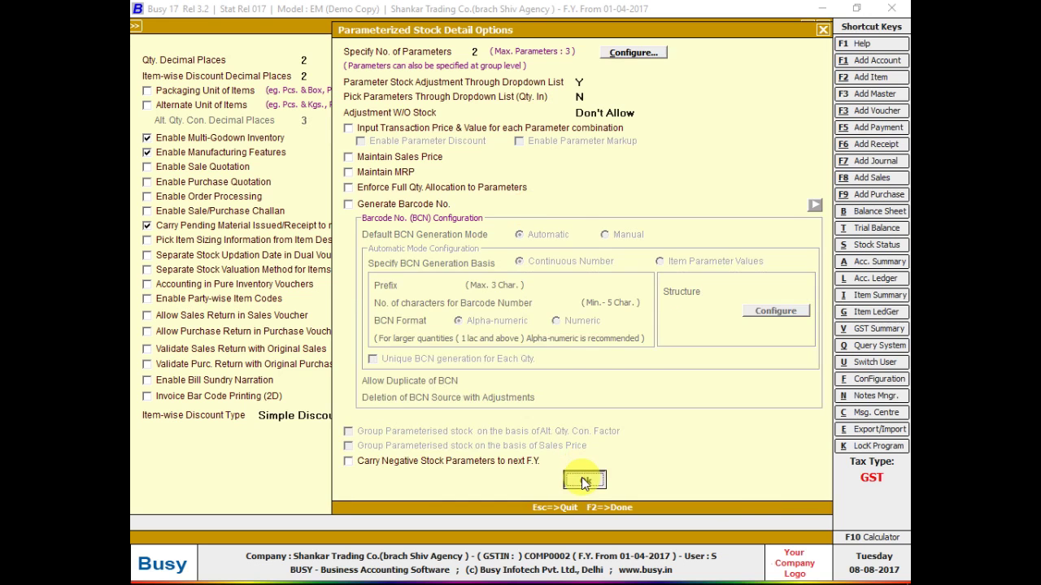
click(451, 489)
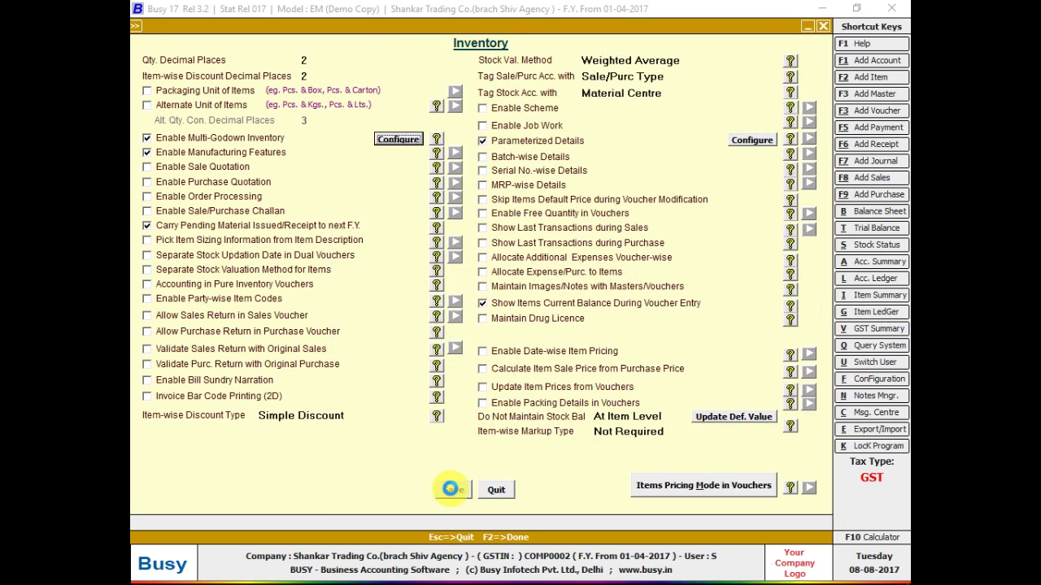
key(Escape)
- Return to the voucher, reopen the cloth batch details, and enter shades 01–04 for batches 1001–1004
key(Escape)
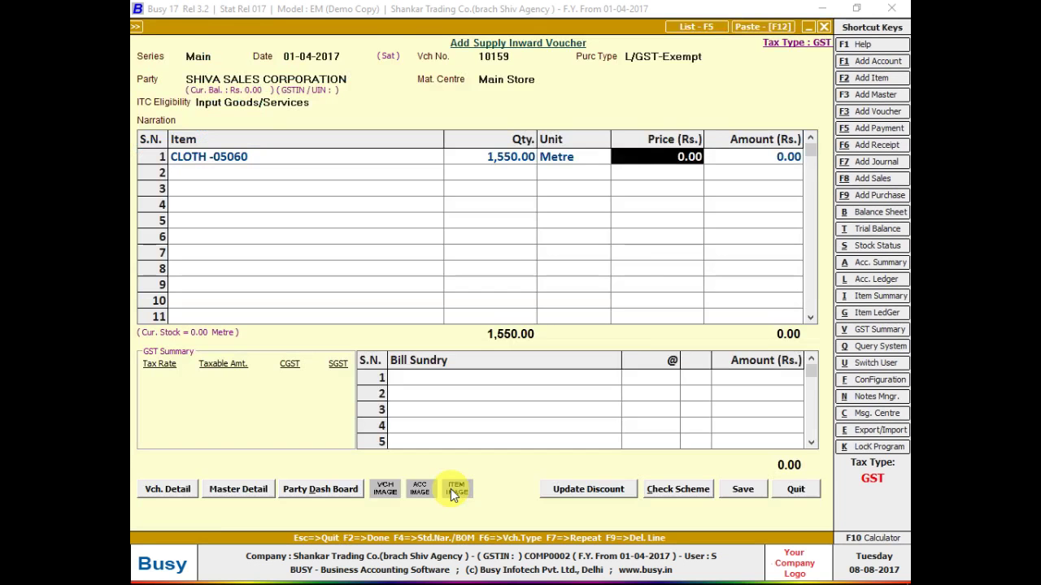
key(Escape)
key(Escape)
key(Left)
key(Left)
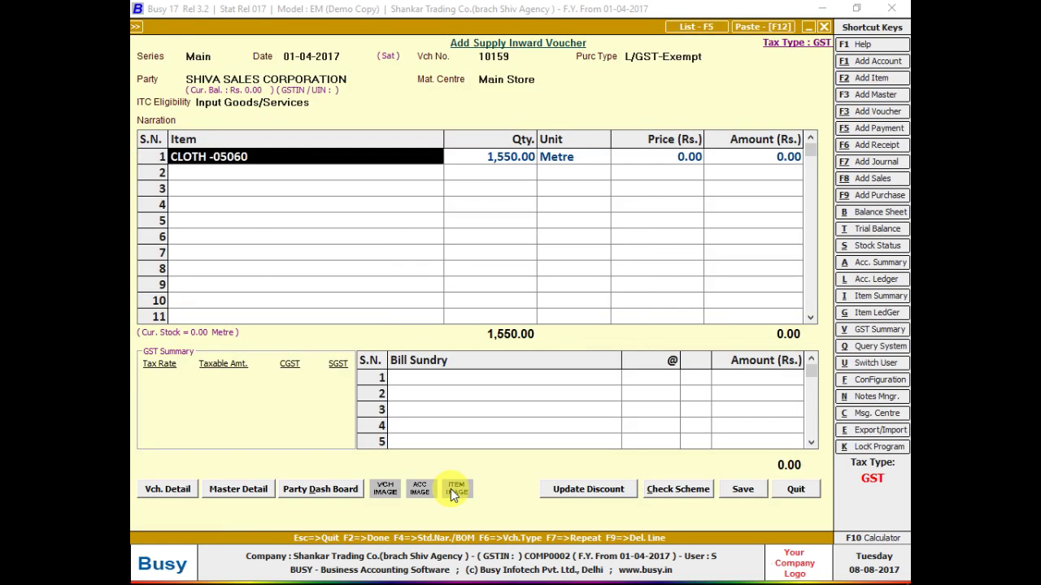
key(Return)
key(Return)
key(Return)
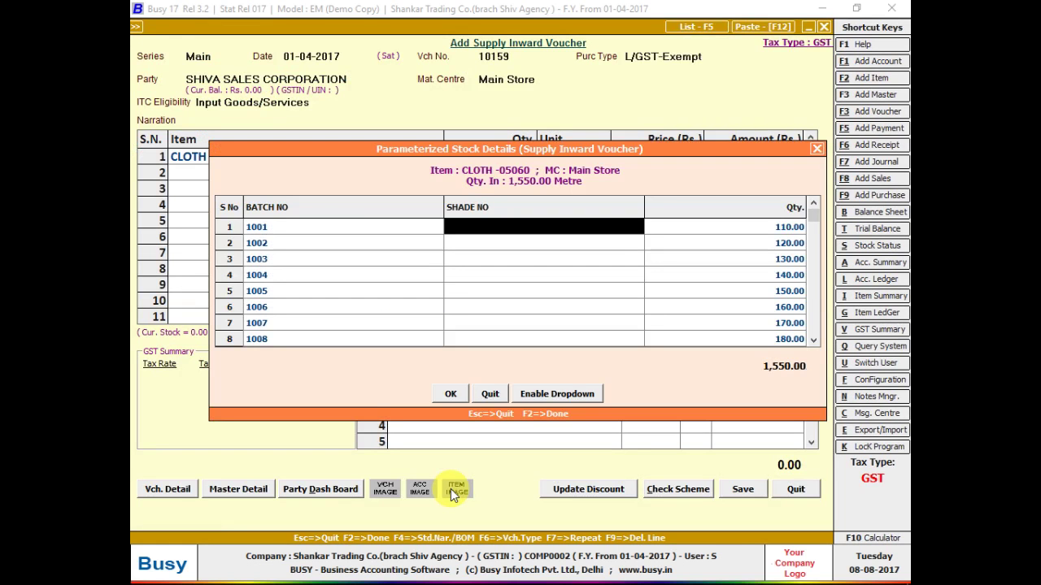
text(01)
key(Return)
key(Return)
key(Return)
text(02)
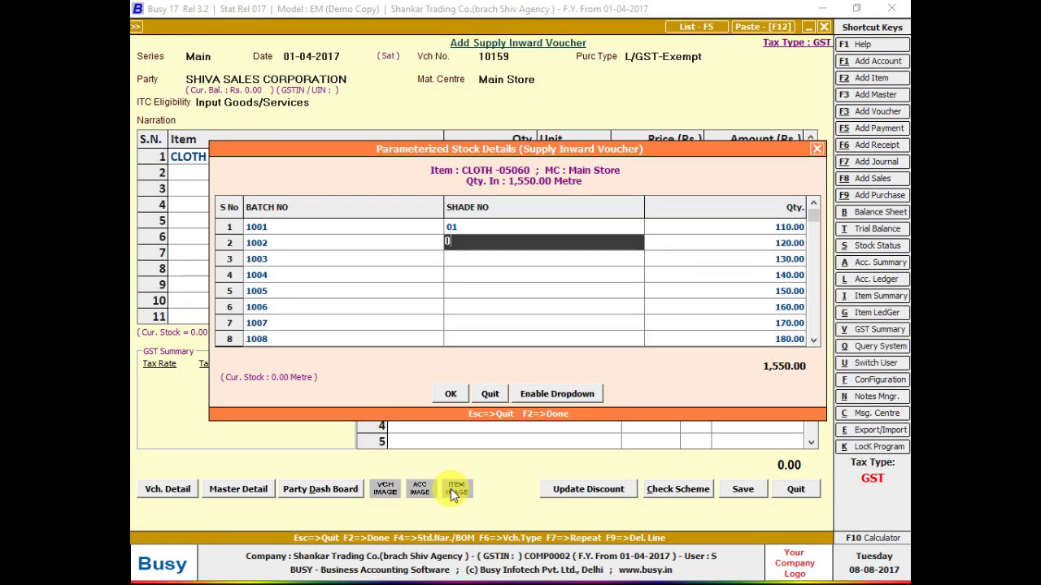
key(Return)
key(Return)
key(Return)
text(03)
- Enter shades 05 through 010 for batches 1005–1010 and close the stock details
key(Return)
key(Return)
key(Return)
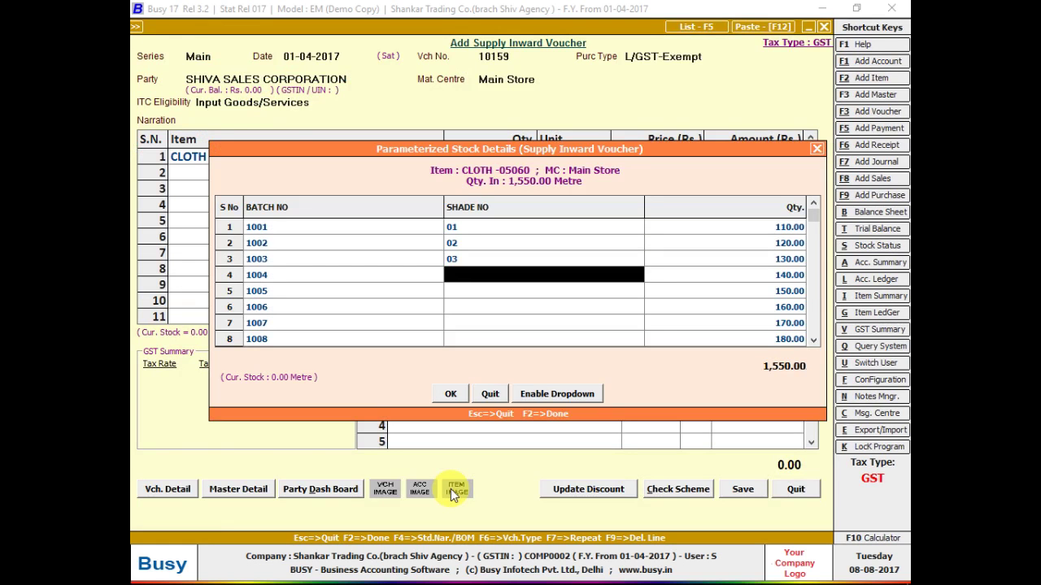
text(04)
key(Return)
key(Return)
key(Return)
text(05)
key(Return)
key(Return)
key(Return)
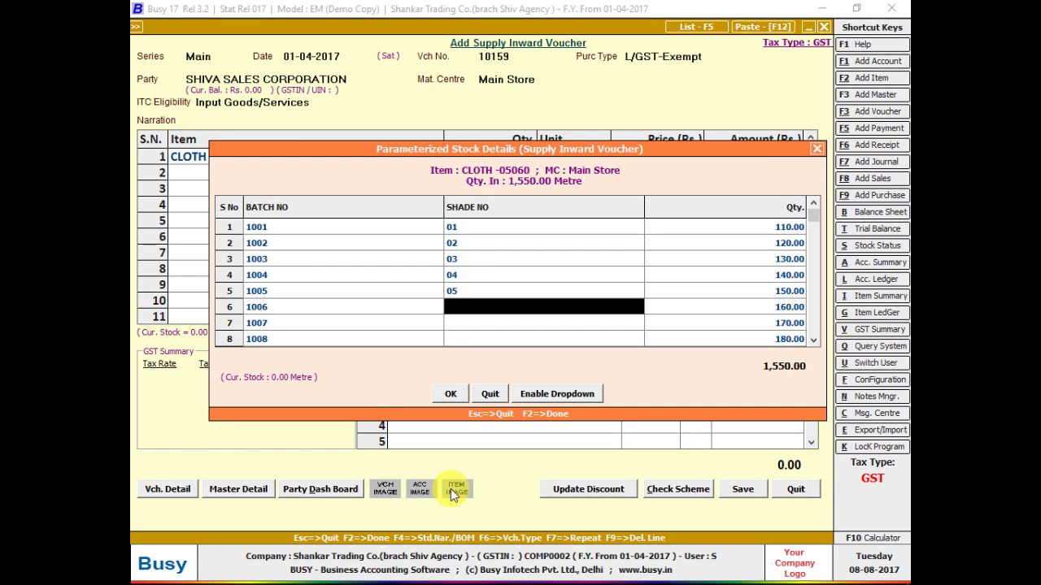
text(06)
key(Return)
key(Return)
key(Return)
text(07)
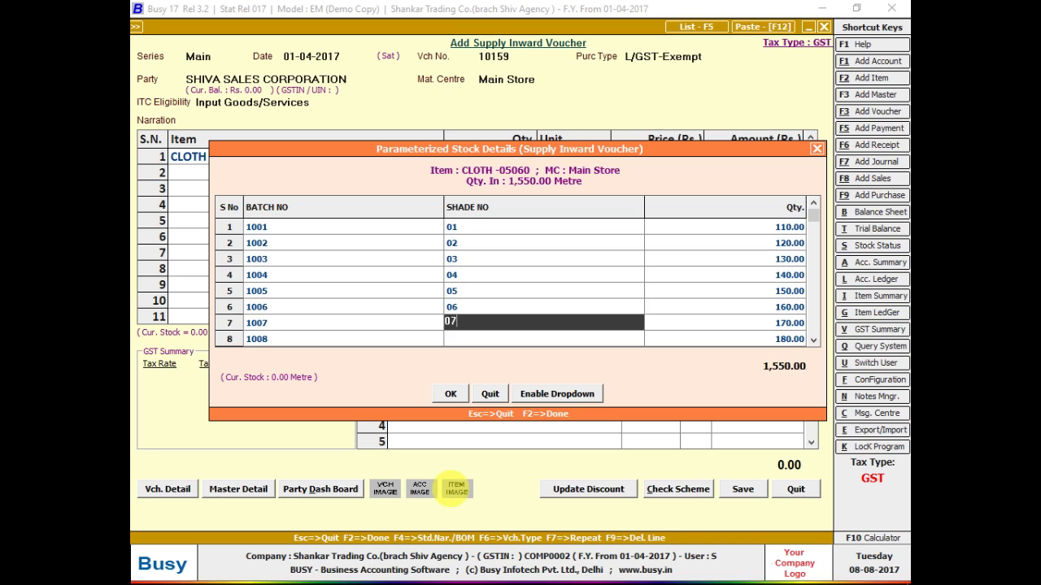
key(Return)
key(Return)
key(Return)
text(08)
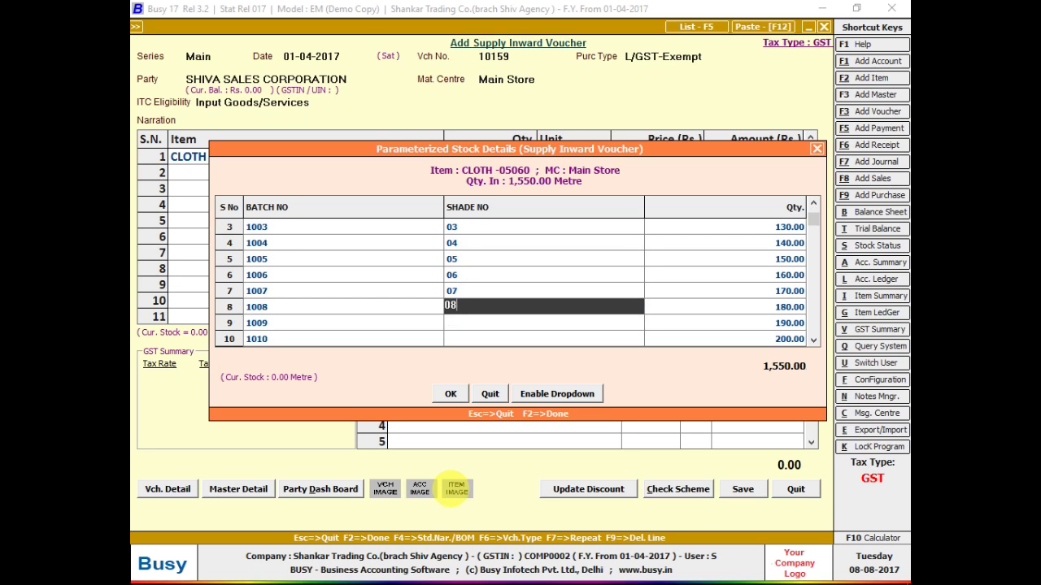
key(Return)
key(Return)
key(Return)
text(09)
key(Return)
key(Return)
key(Return)
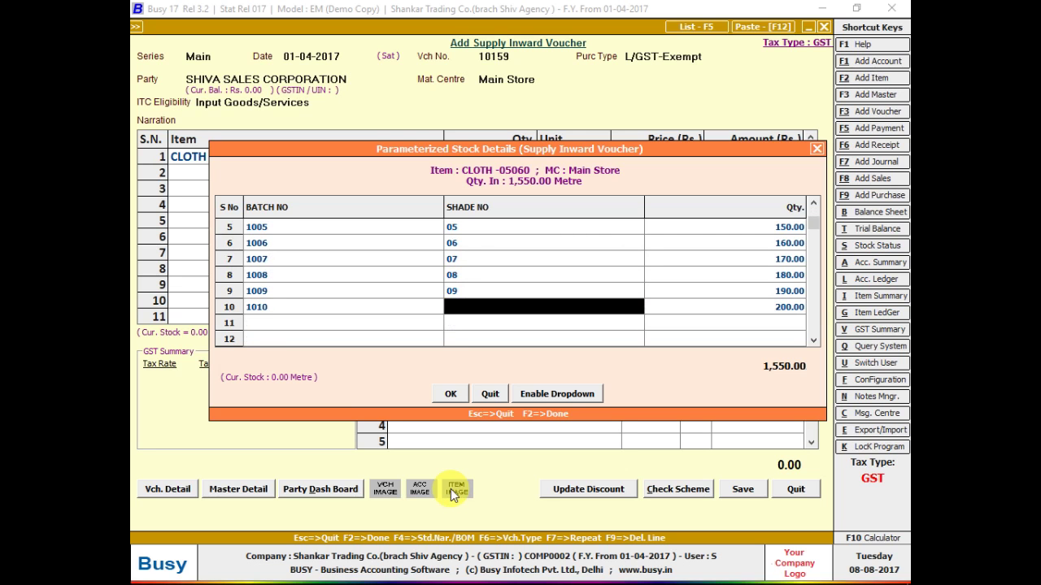
text(010)
key(Return)
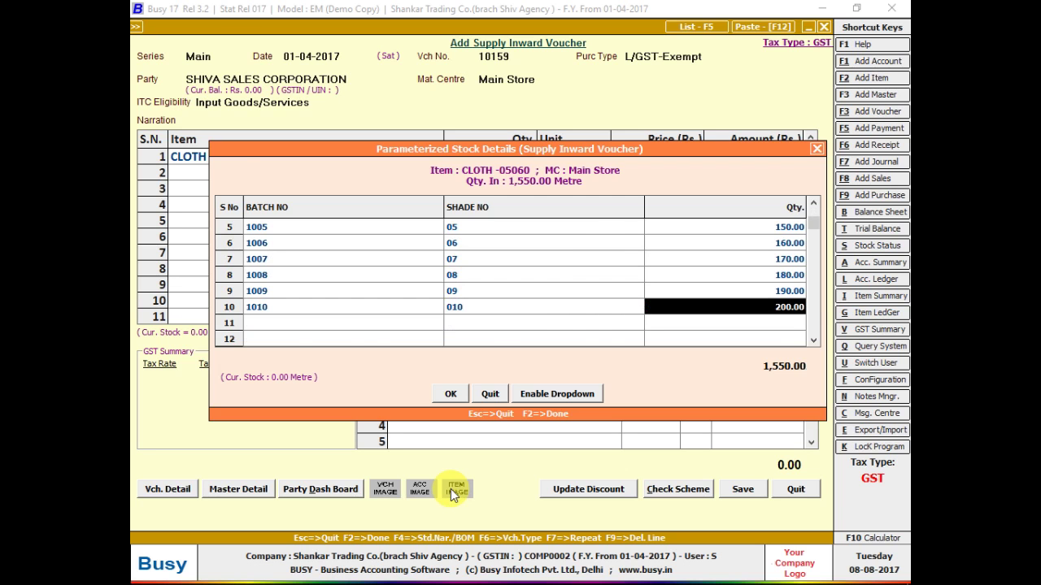
key(Return)
key(Return)
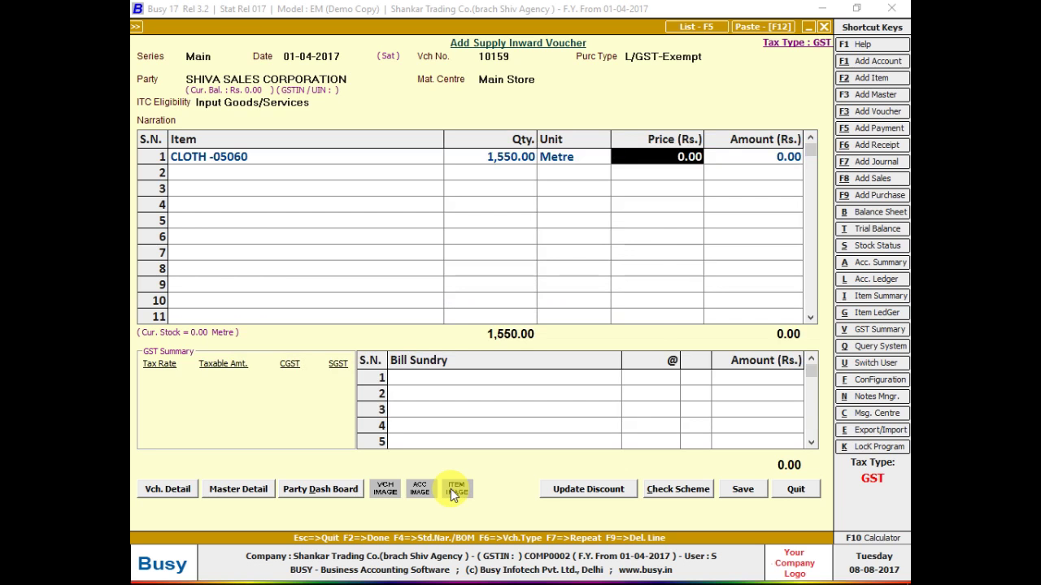
- Check the handwritten bill again and return to the cloth line's price
key(F2)
key(F2)
key(F2)
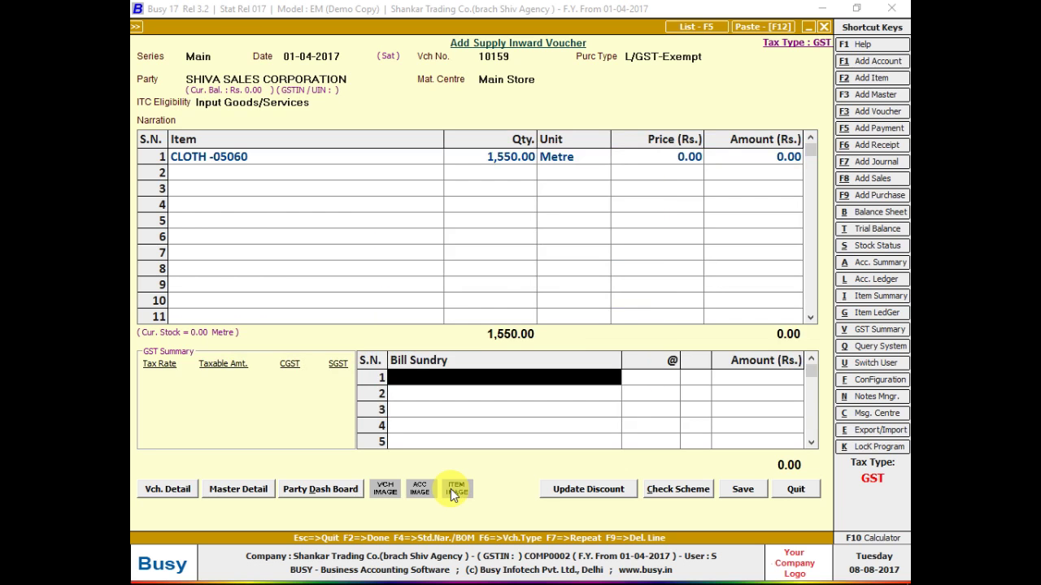
key(alt+Tab)
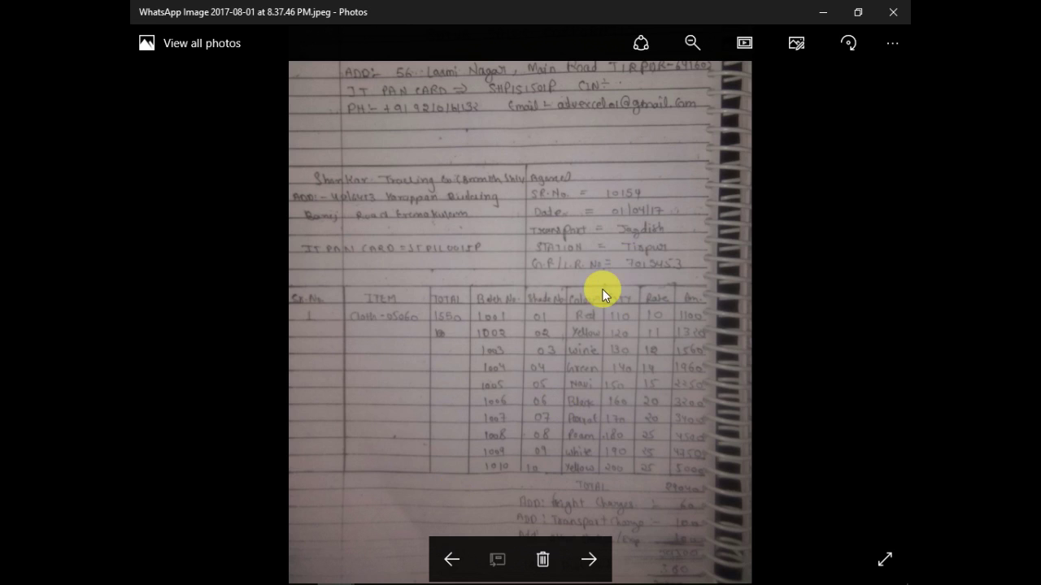
key(alt+Tab)
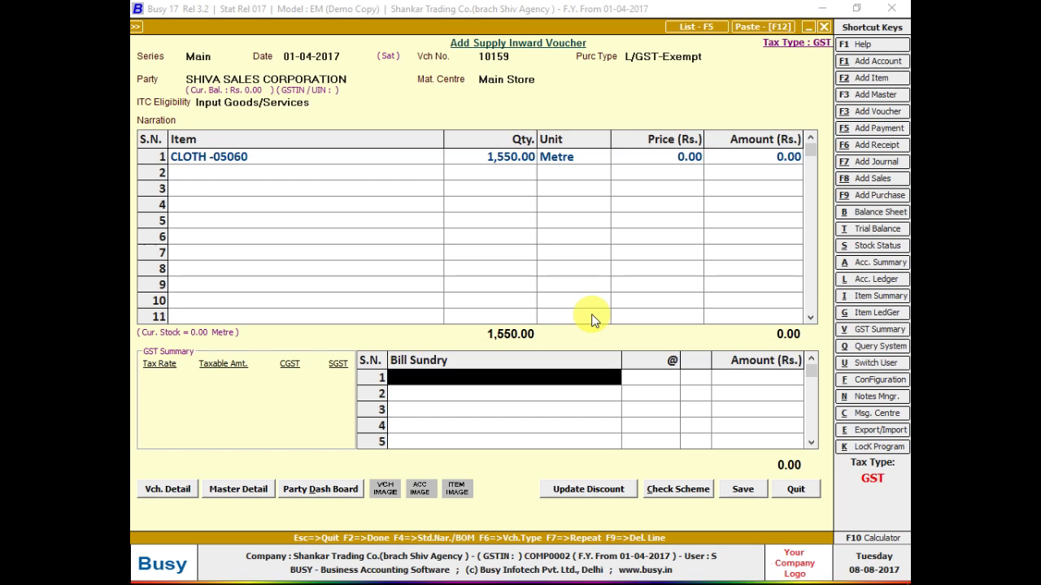
key(Up)
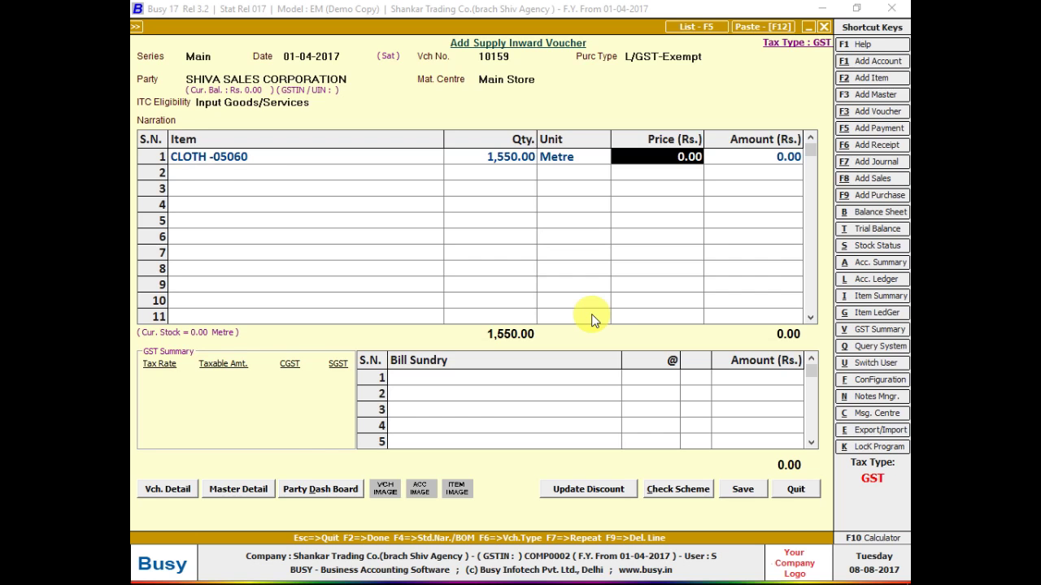
- Open the Inventory parameterized details configuration and set the number of parameters to 3
key(alt+f)
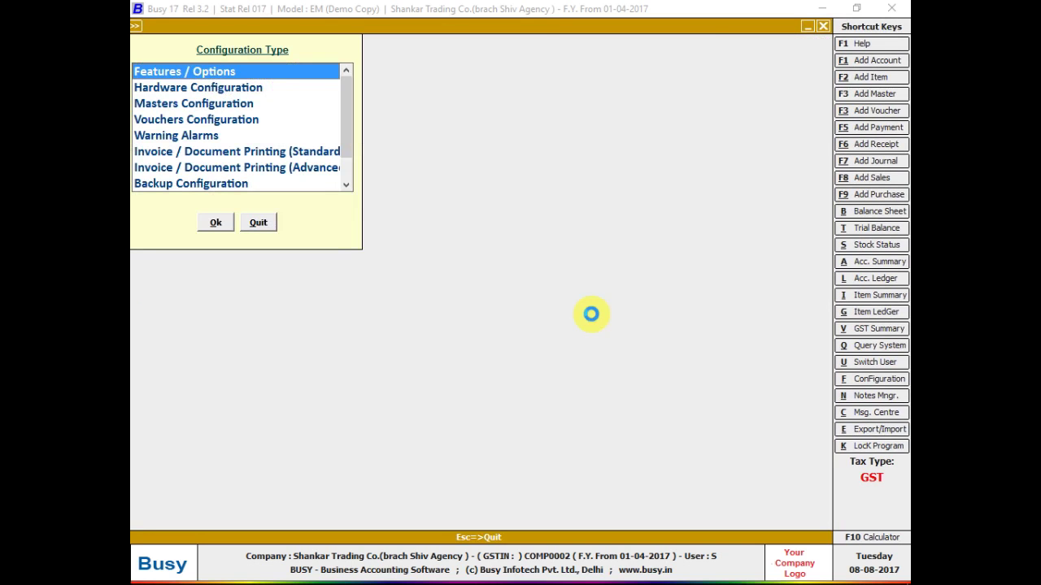
key(Return)
key(Down)
key(Down)
key(Down)
key(Down)
key(Return)
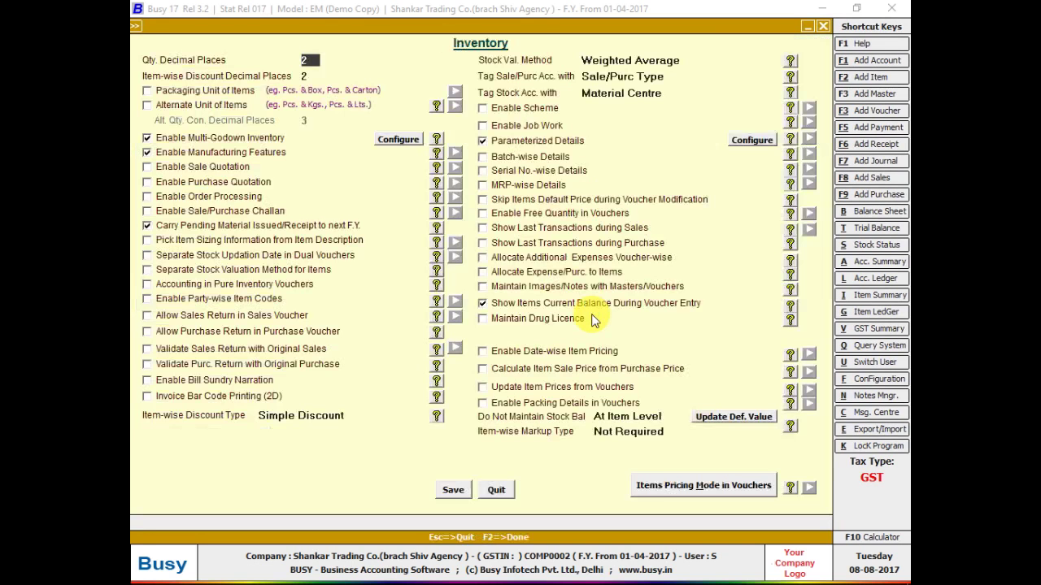
click(738, 140)
text(3)
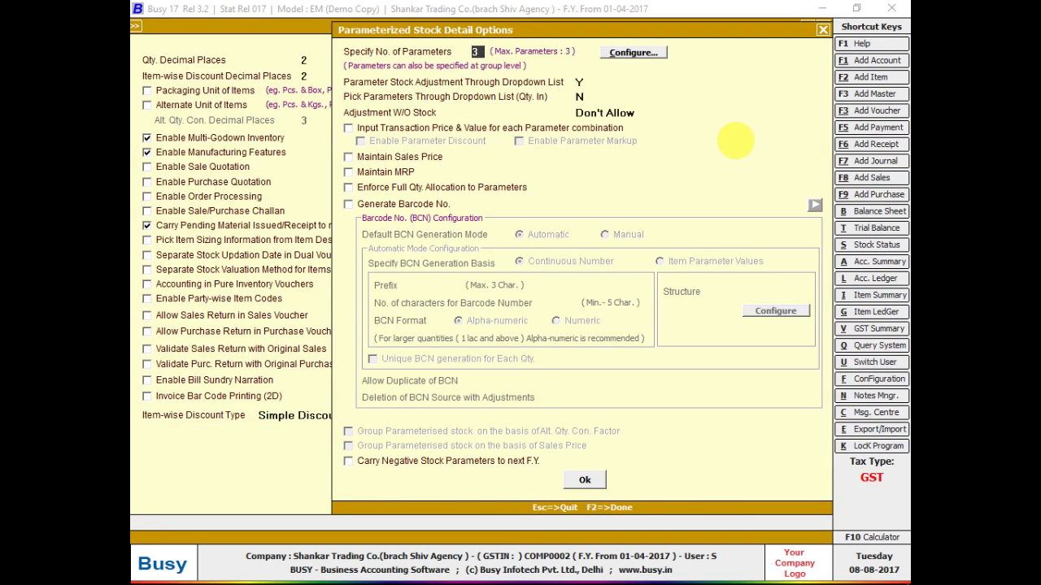
key(Return)
key(Return)
- Name Parameter 3 COLOUR with 20 characters and predefined values, adding RED as the first value
key(Return)
key(Return)
key(Return)
key(Return)
key(Return)
key(Return)
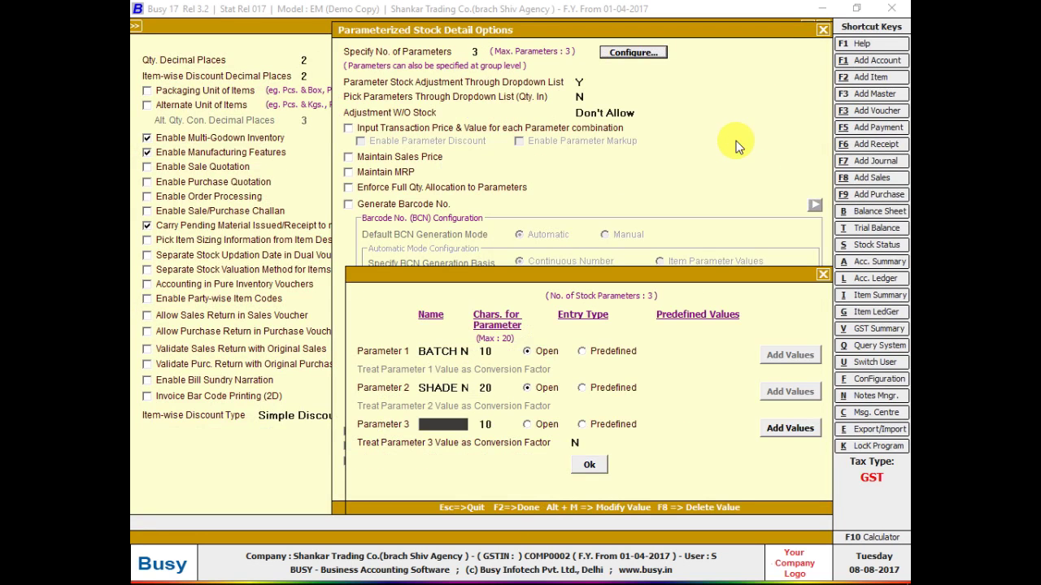
key(Up)
text(COLOUR)
key(Return)
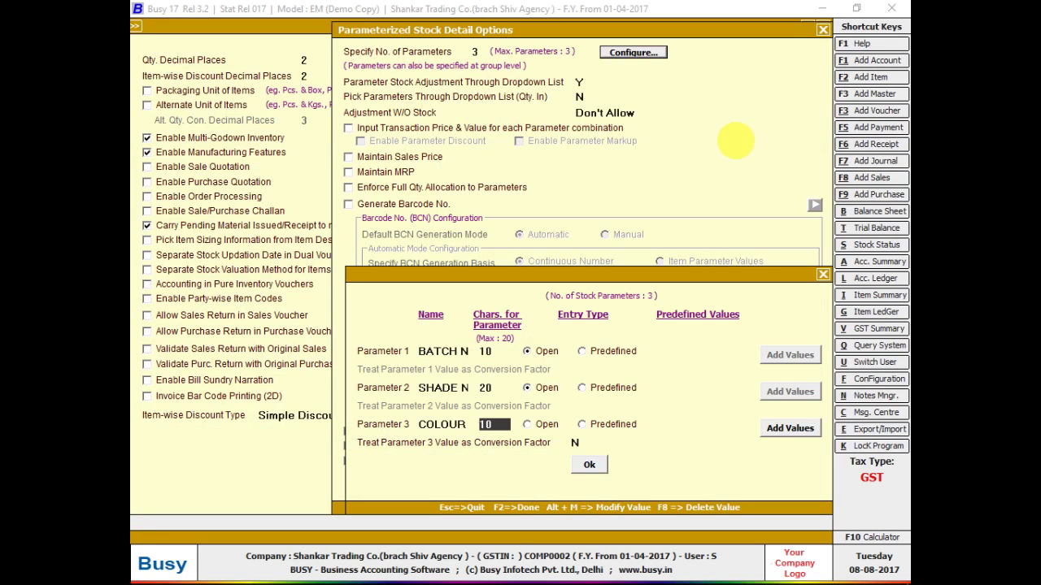
text(20)
key(Return)
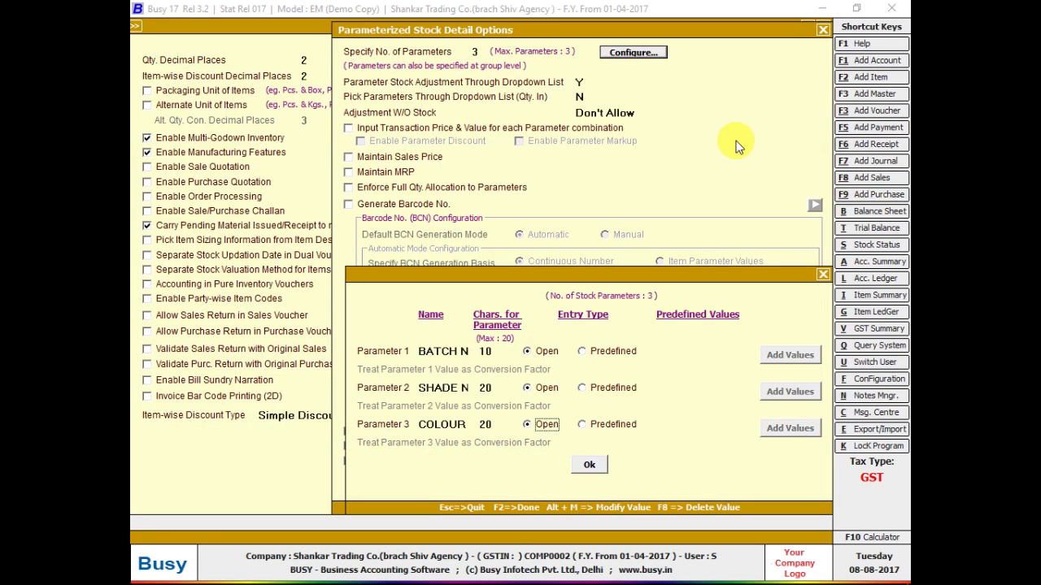
key(Right)
key(Return)
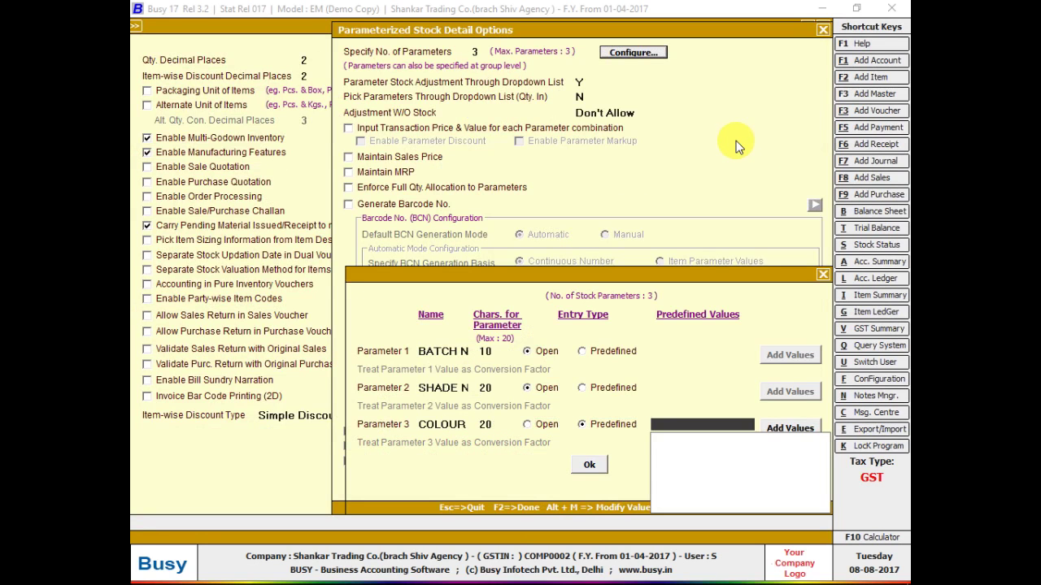
key(Return)
text(RED)
key(Return)
key(Return)
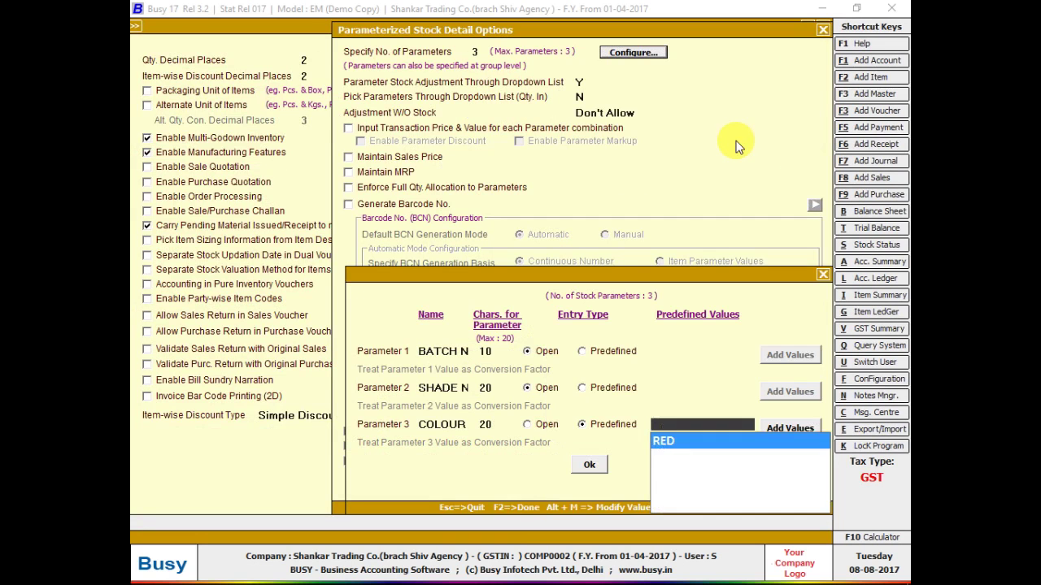
key(Return)
- Add COLOUR, YELLOW, GREEN and BLACK to the COLOUR parameter's predefined values
text(COLOUY)
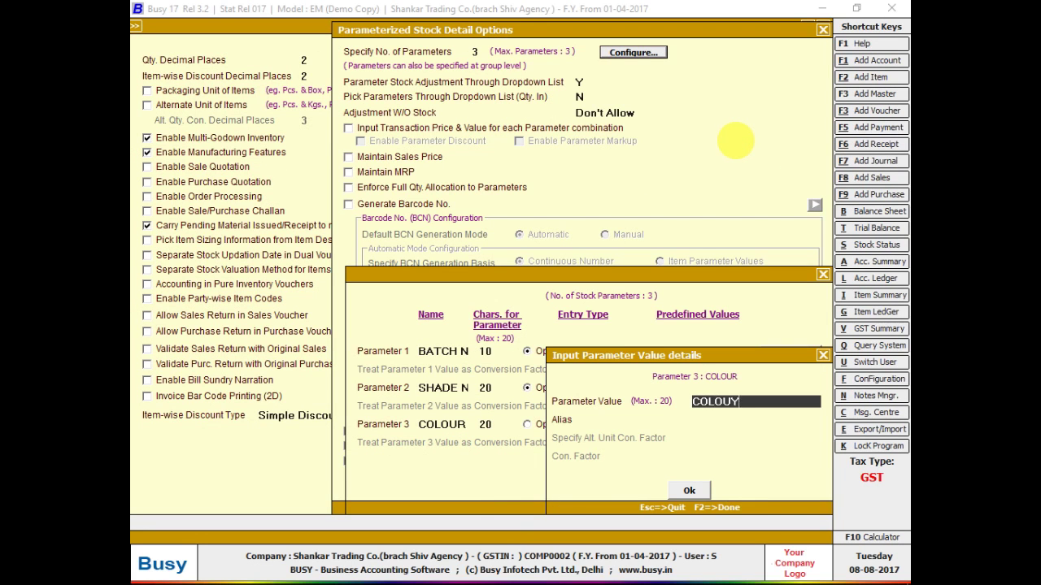
key(BackSpace)
text(R)
key(Return)
key(Return)
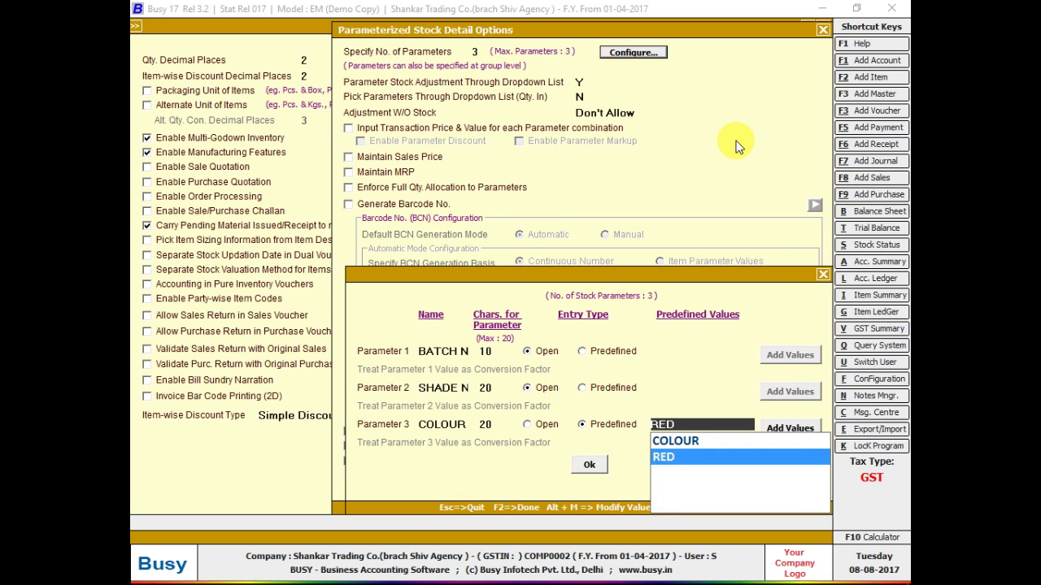
key(Return)
key(Return)
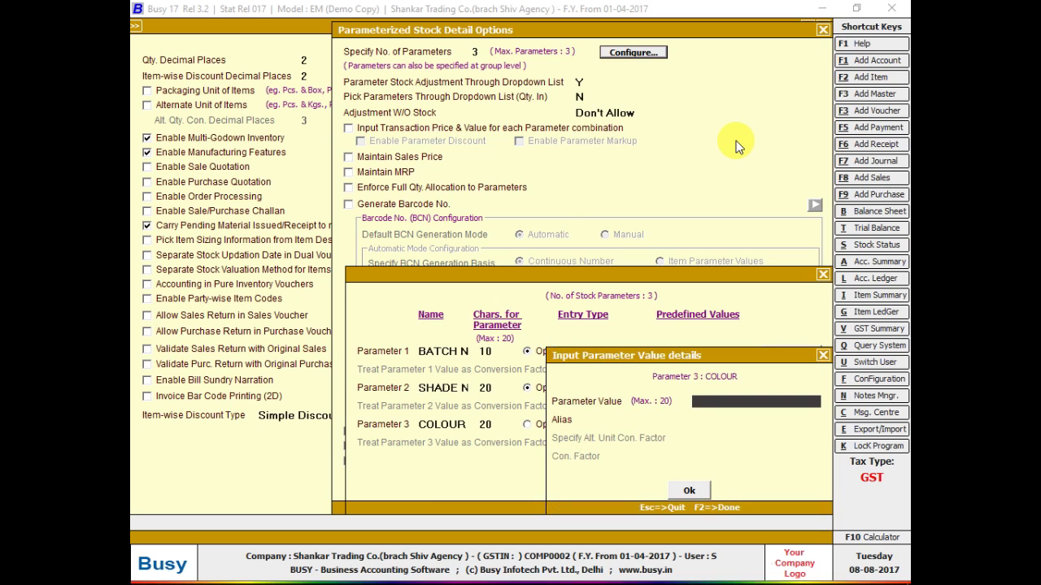
text(YELLOW)
key(Return)
key(Return)
key(Return)
key(Return)
text(GREEN)
key(Return)
key(Return)
key(Return)
key(Return)
text(BLACK)
key(Return)
key(Return)
key(Return)
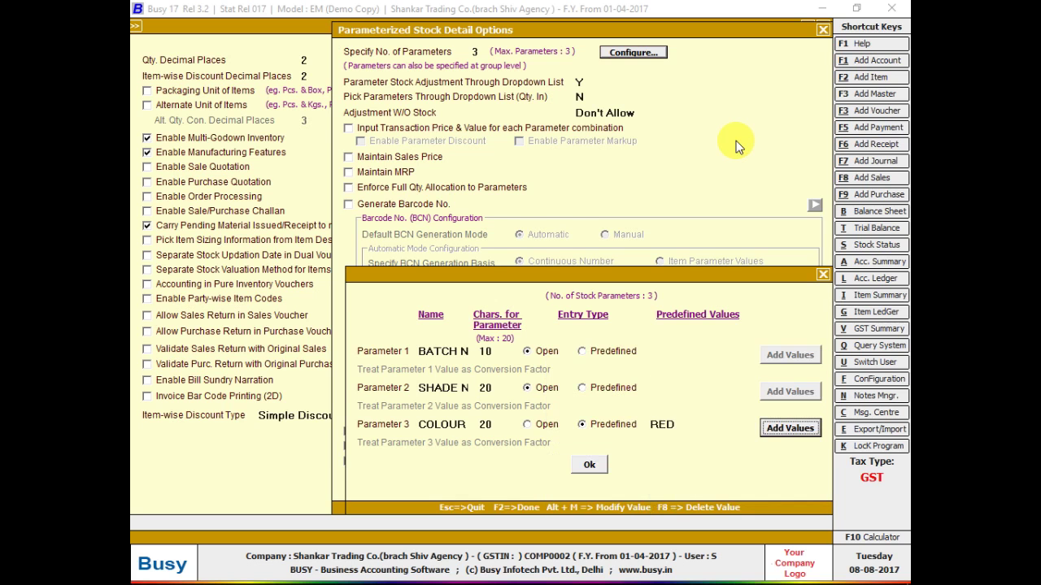
- Add WHITE, a navy entry, ROYAL, WINE and BLUE as further colour values
key(Return)
text(WHO)
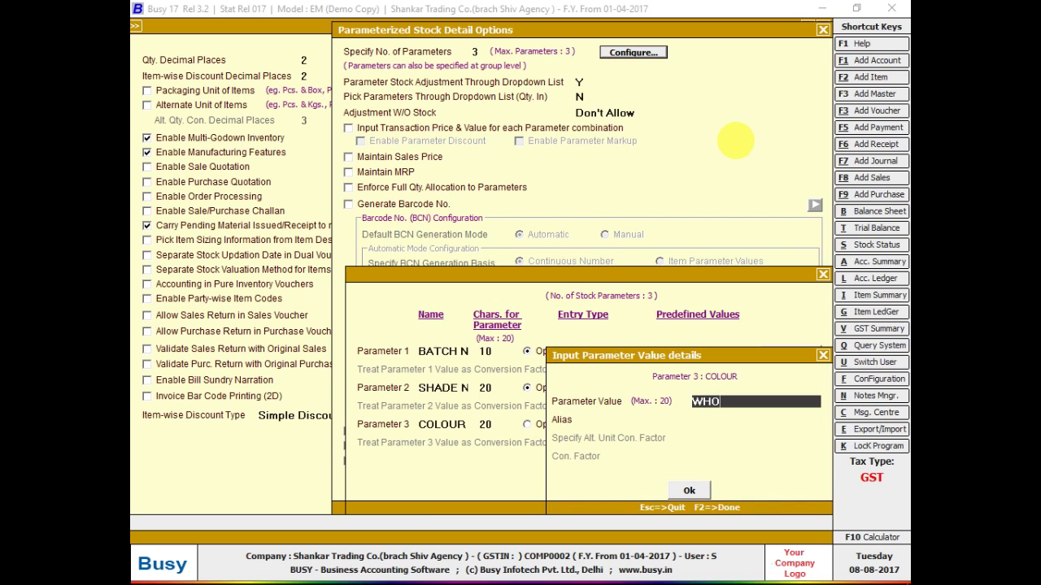
text(HITE)
key(Return)
key(Return)
key(Return)
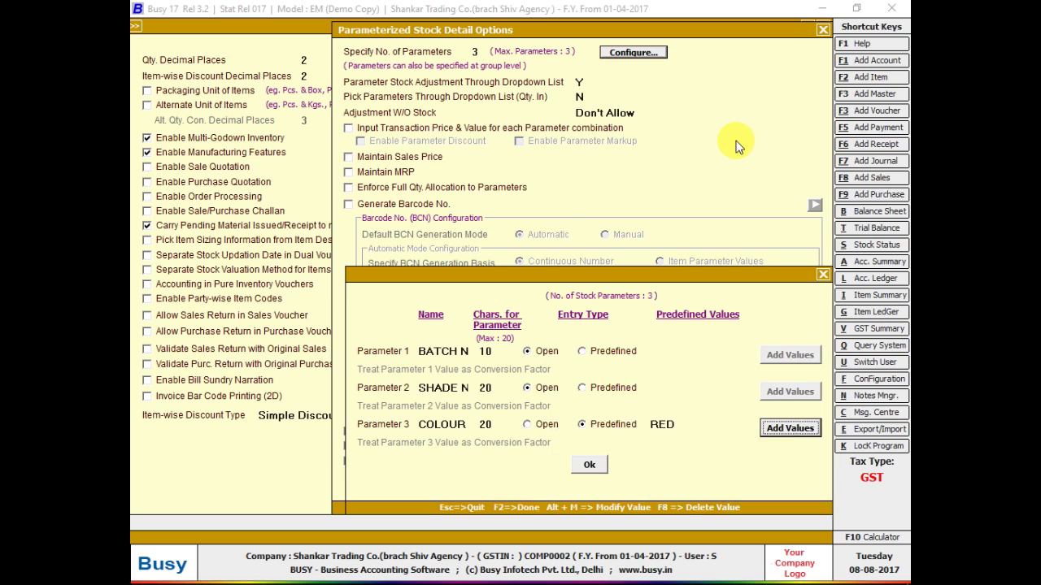
key(Return)
text(NABI)
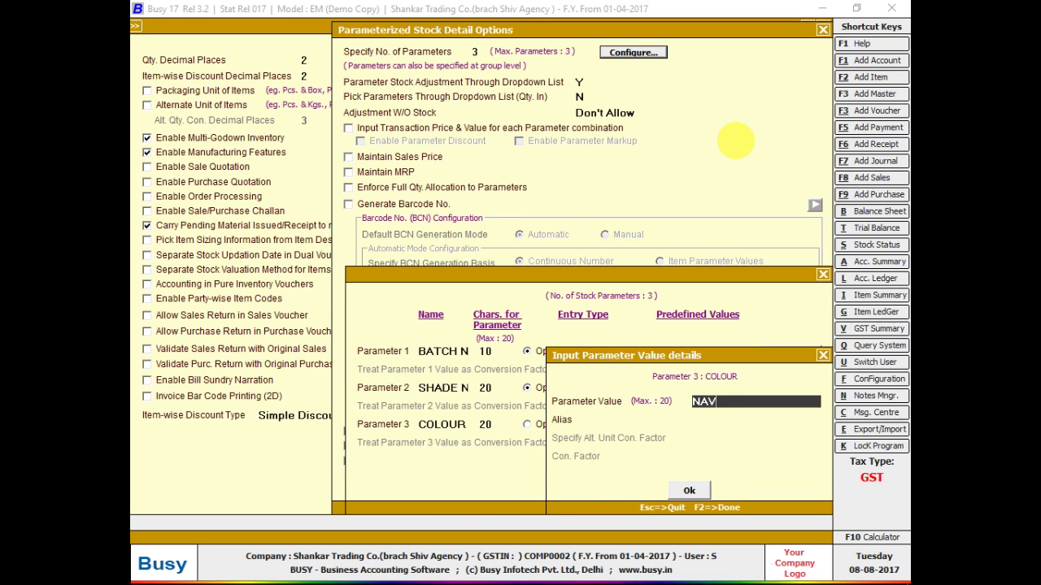
text(Y)
key(Return)
key(Return)
key(Return)
key(Return)
text(ROTAL)
key(Return)
key(Return)
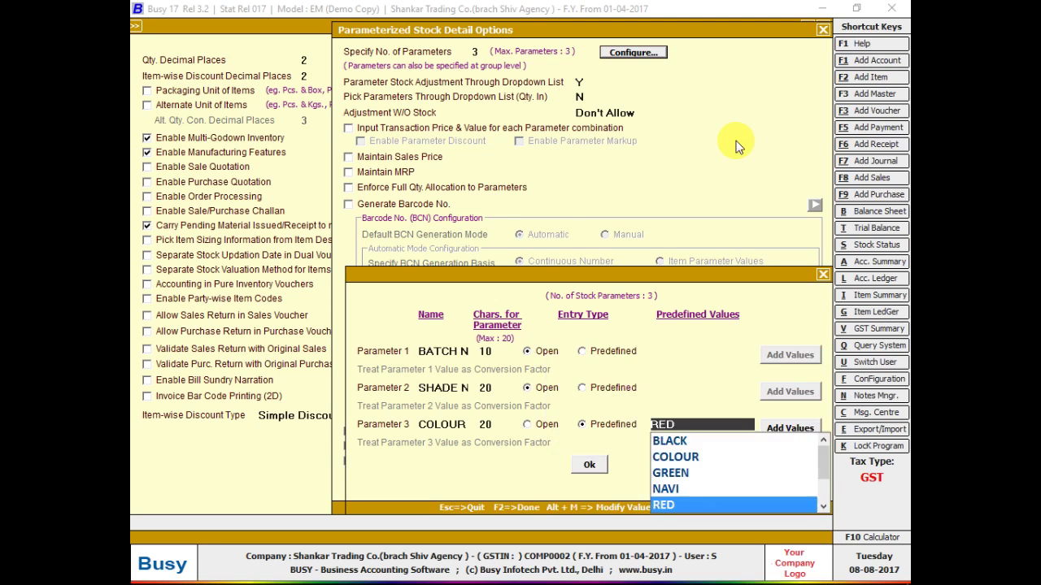
key(Return)
text(WINE)
key(Return)
key(Return)
key(Return)
key(Return)
text(BLUE)
key(Return)
key(Return)
key(Return)
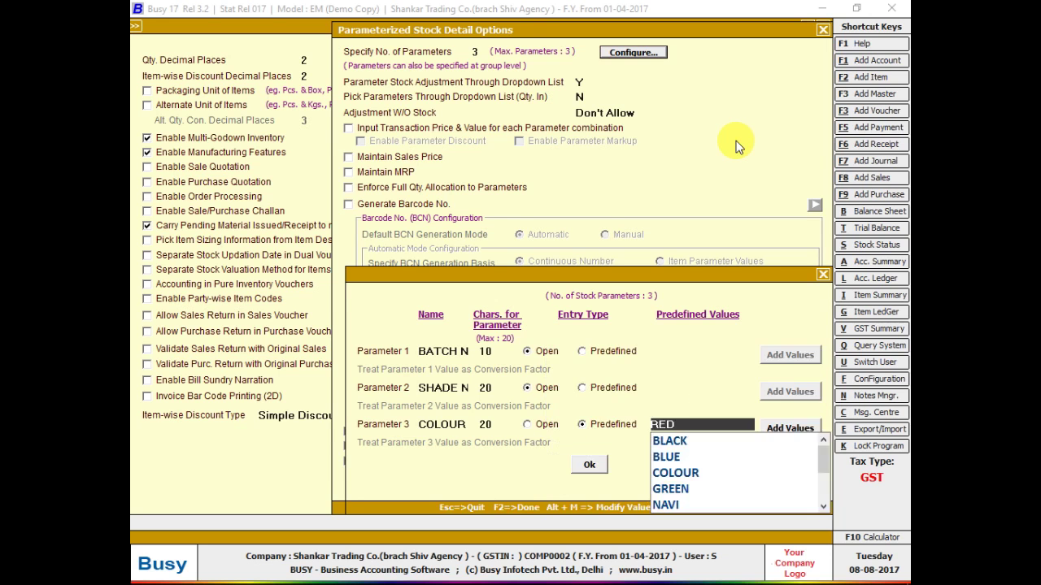
key(Return)
- Attempt to re-add RED and BLACK, dismiss the duplicate alerts, and close the parameter setup
text(RE)
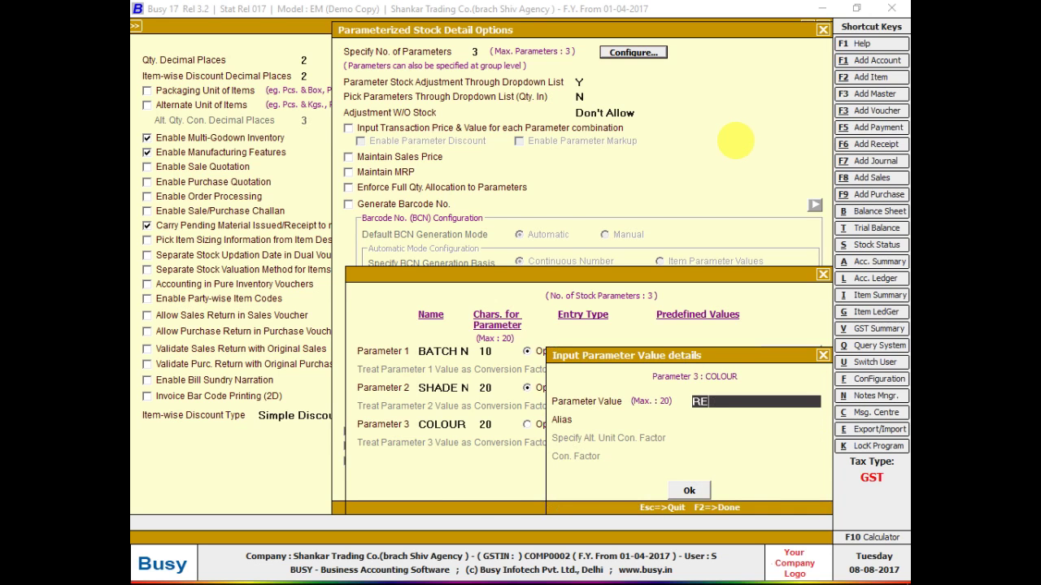
text(D)
key(Return)
key(Return)
key(Return)
key(Return)
text(BLACK)
key(Return)
key(Return)
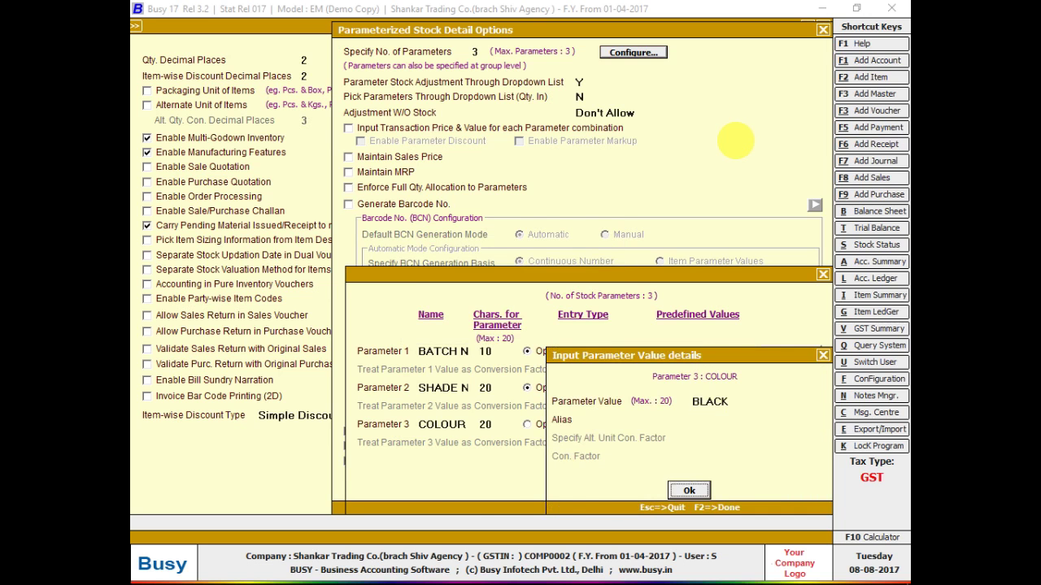
key(Return)
key(Return)
key(Escape)
key(Escape)
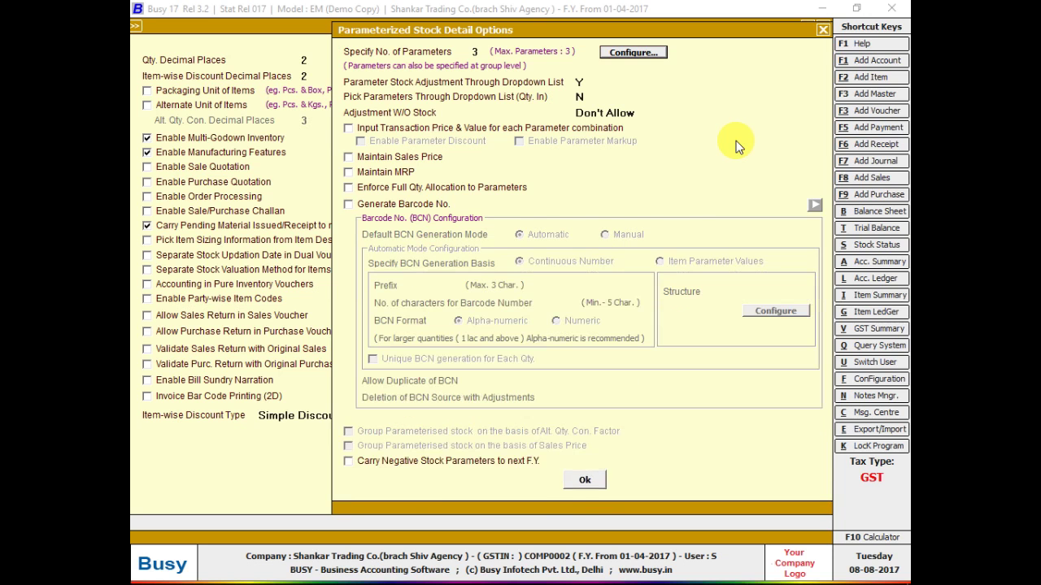
- Leave the configuration screens and open the cloth line's batch colour column
key(Escape)
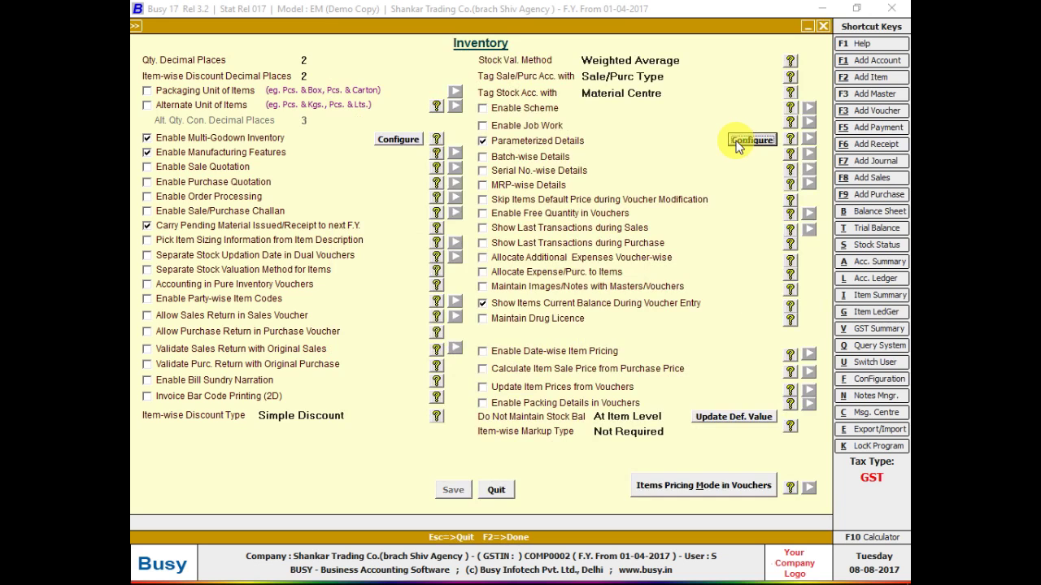
key(Escape)
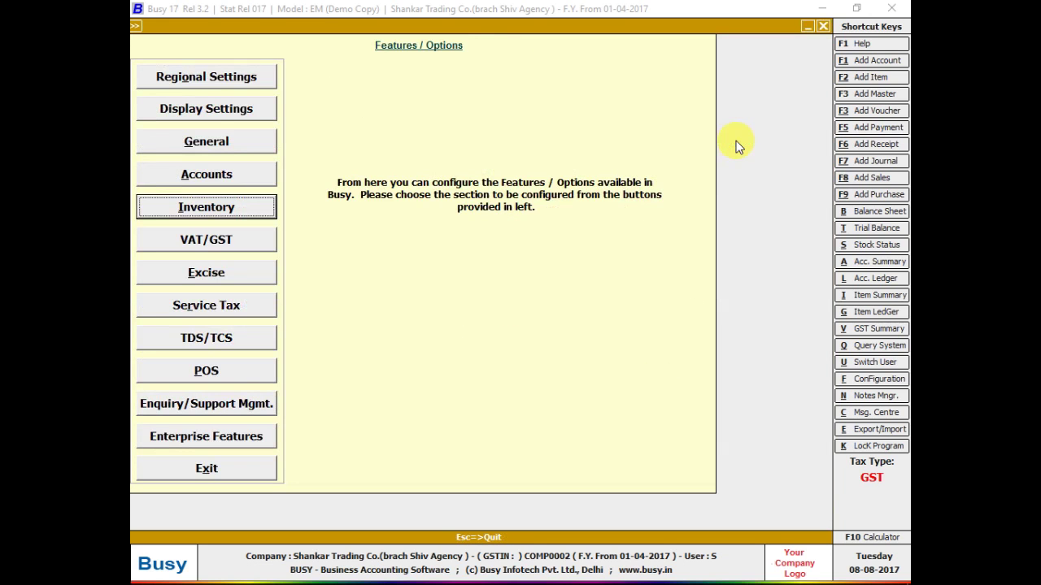
key(Escape)
key(Escape)
key(Escape)
key(Escape)
key(Escape)
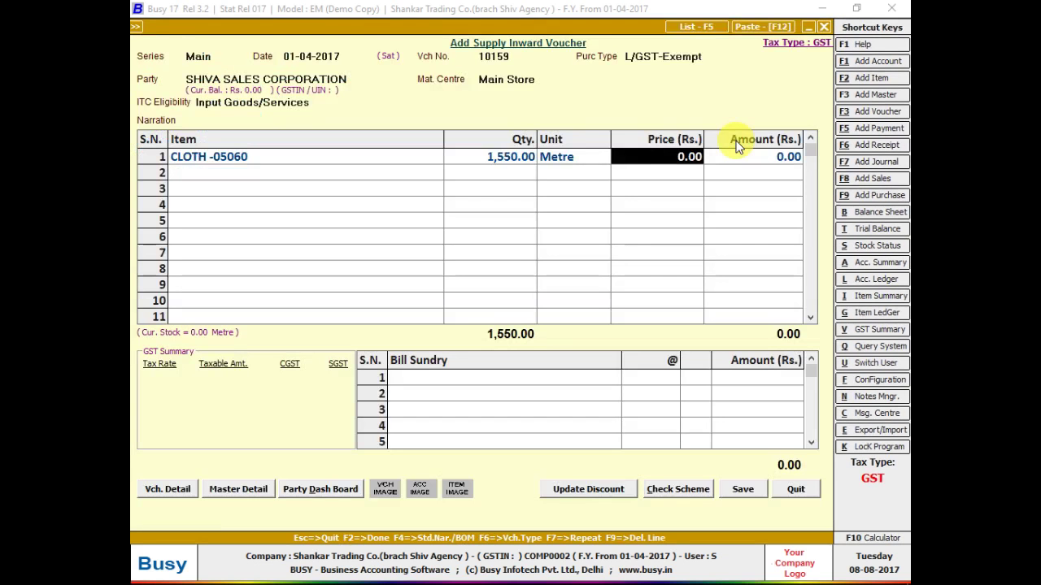
key(Return)
key(Return)
key(Return)
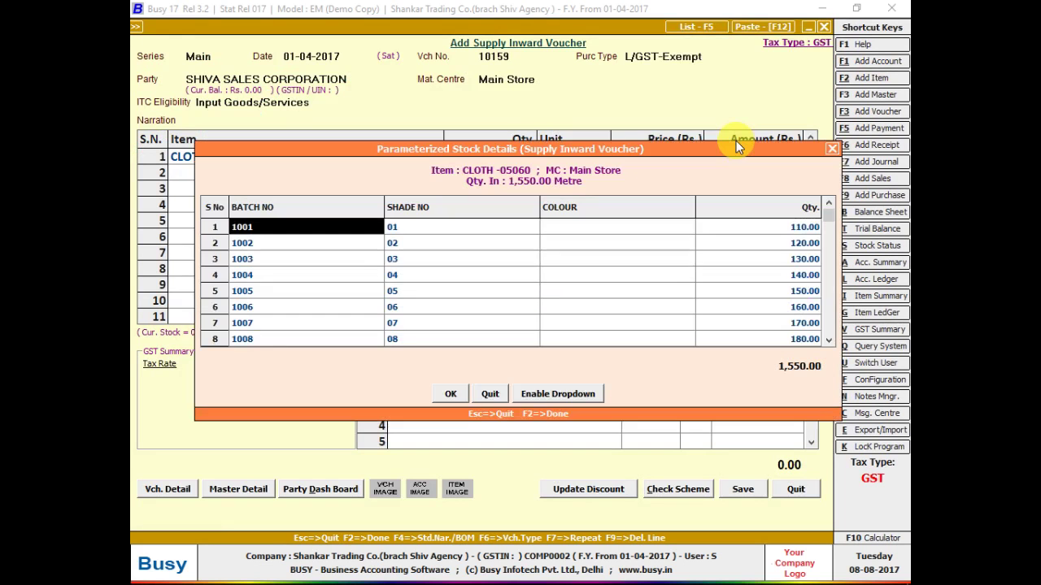
key(Return)
key(Return)
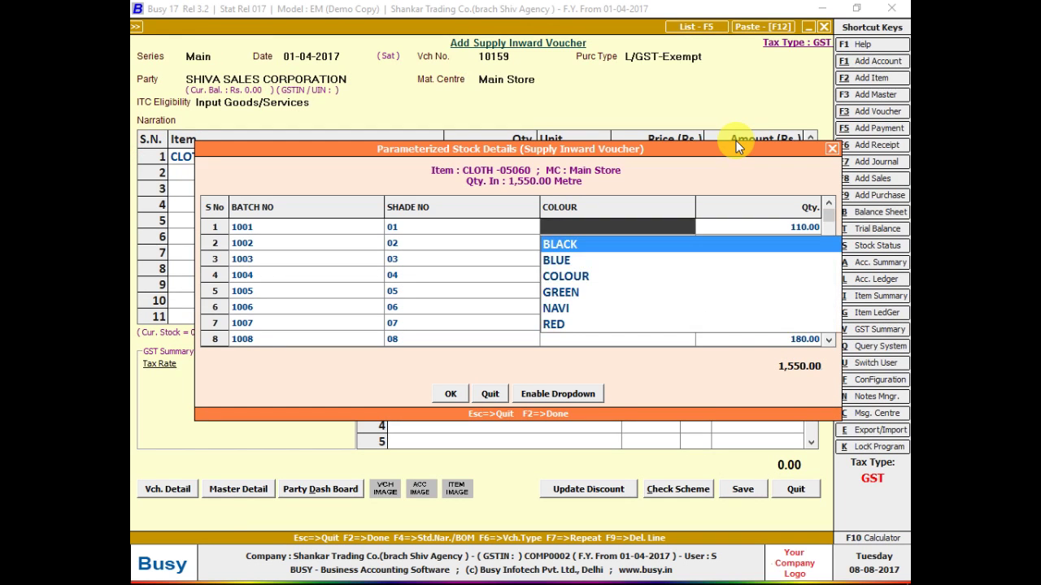
- Set batch 1001 to RED and batch 1002 to YELLOW, matching the handwritten bill
key(alt+Tab)
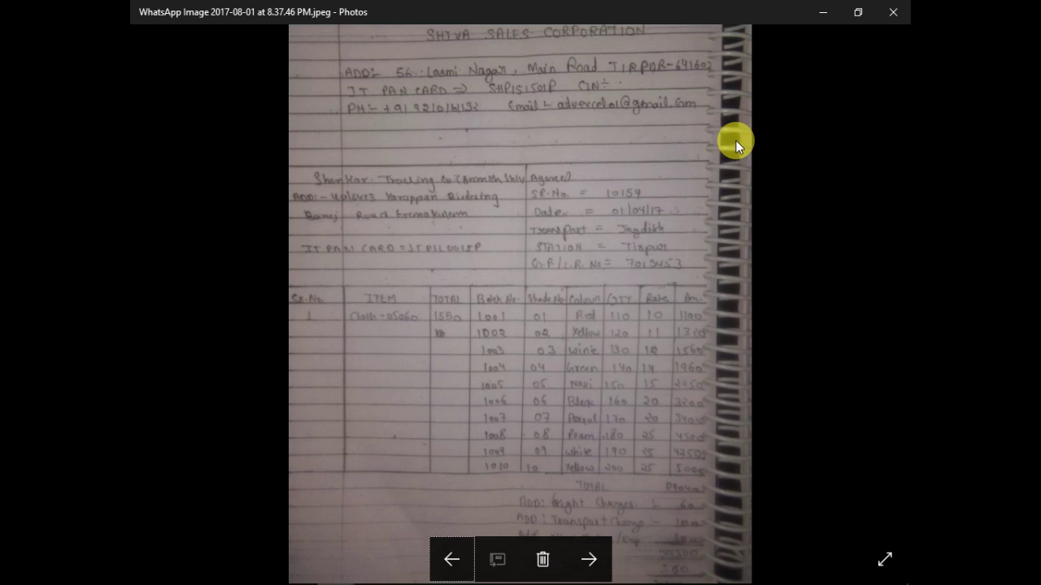
key(alt+Tab)
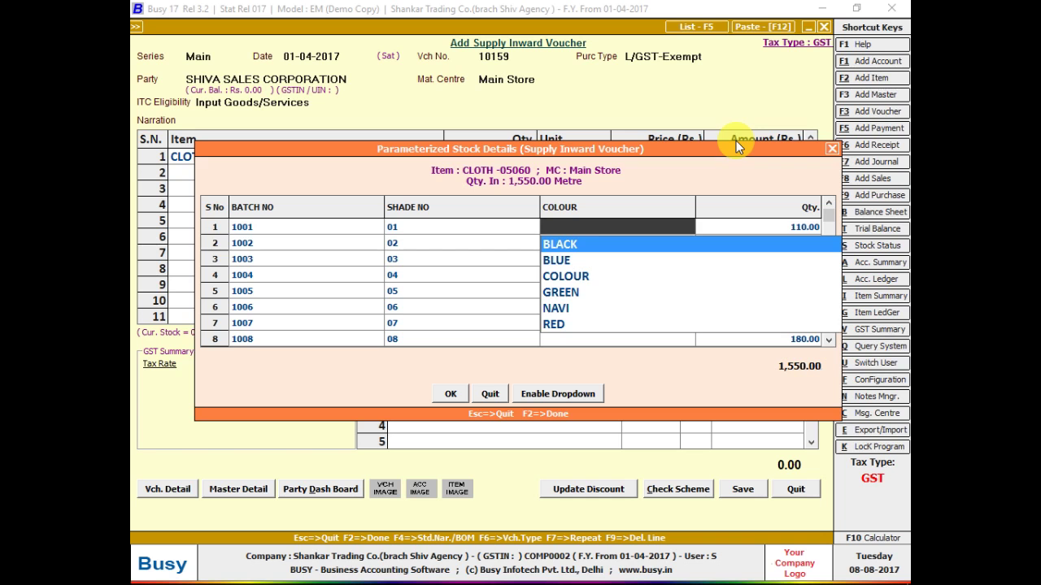
text(red)
key(Return)
key(Return)
key(Return)
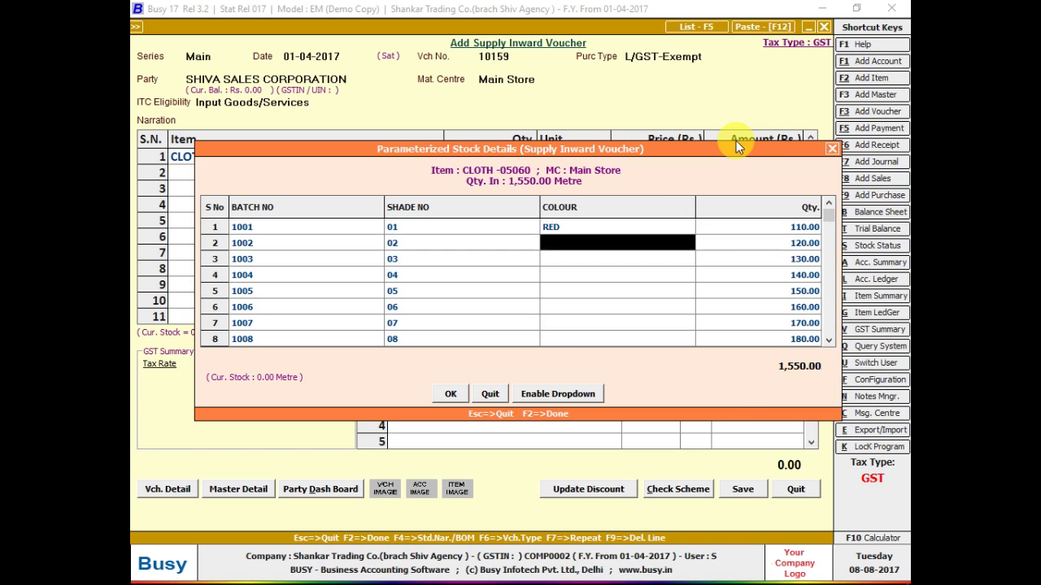
key(alt+Tab)
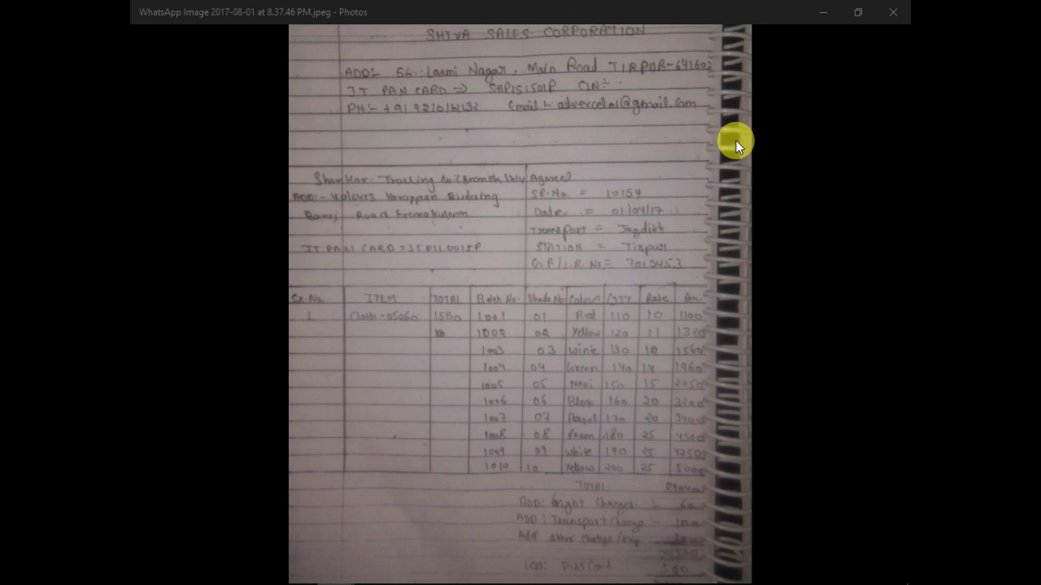
key(alt+Tab)
text(yellow)
key(Return)
key(Return)
key(Return)
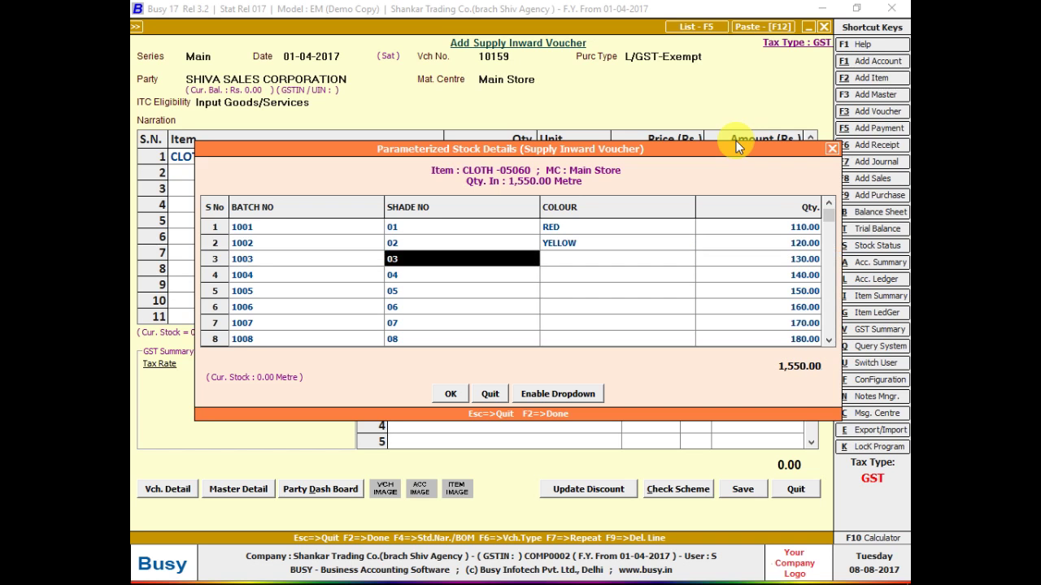
key(Return)
- Set batch 1003 to WHITE, correcting the mistaken WINE, and batch 1004 to GREEN
key(alt+Tab)
key(alt+Tab)
text(wi)
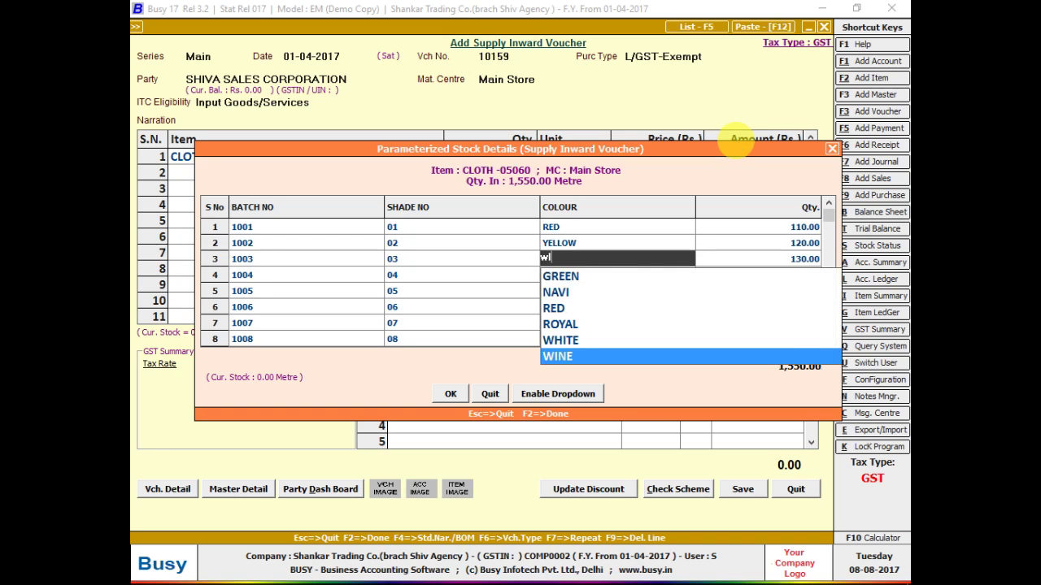
text(ne)
key(Return)
key(Return)
key(Return)
key(Return)
key(Down)
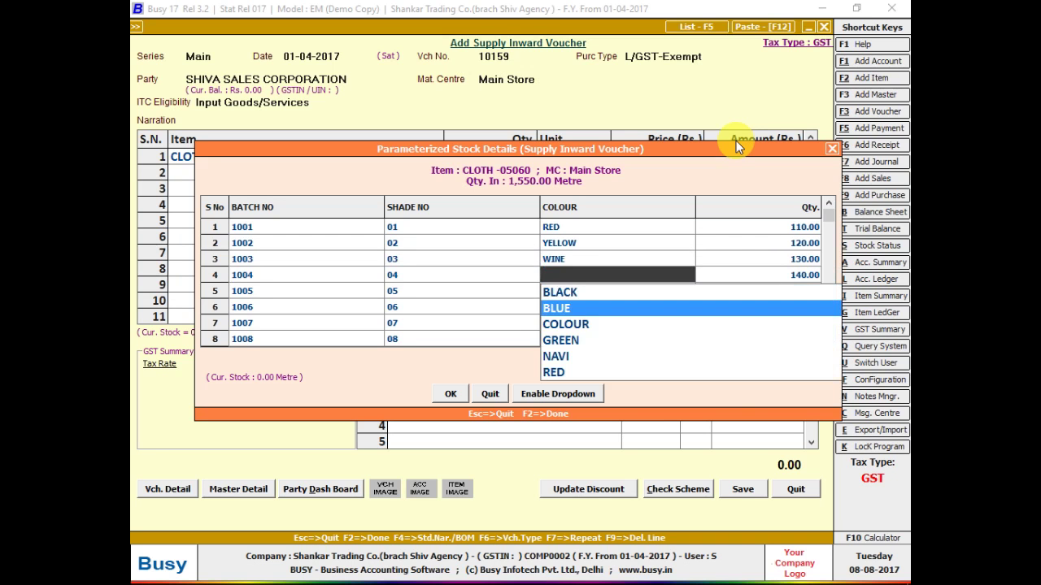
key(Escape)
key(alt+Tab)
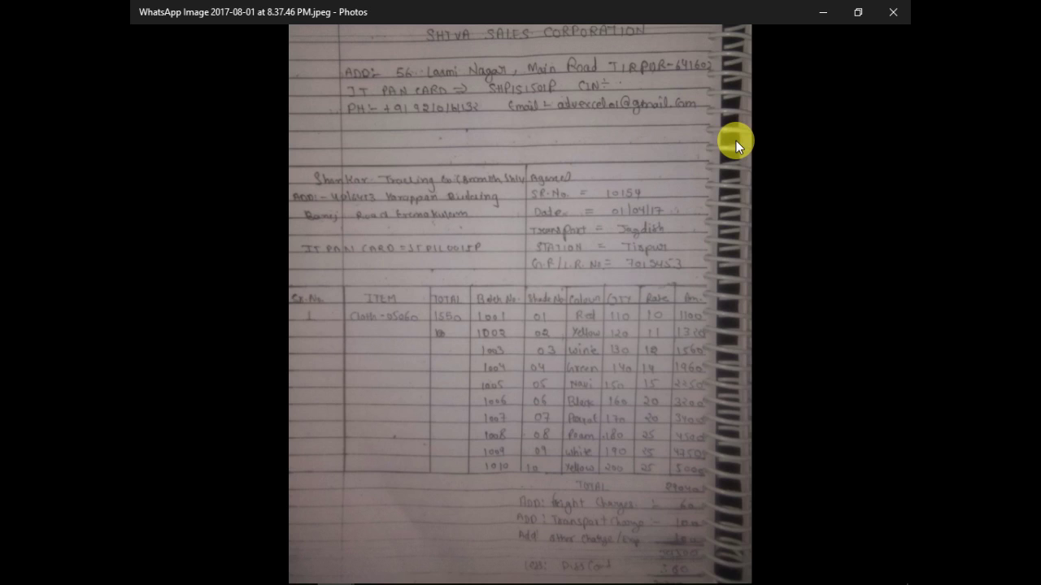
key(alt+Tab)
text(wHIT)
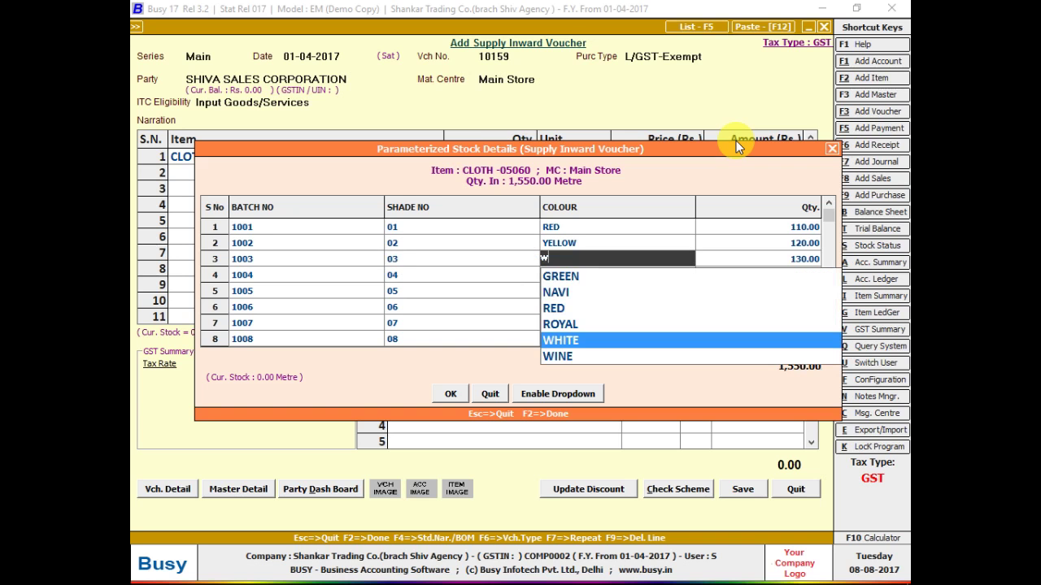
key(Return)
key(Return)
key(Return)
key(Return)
text(wIN)
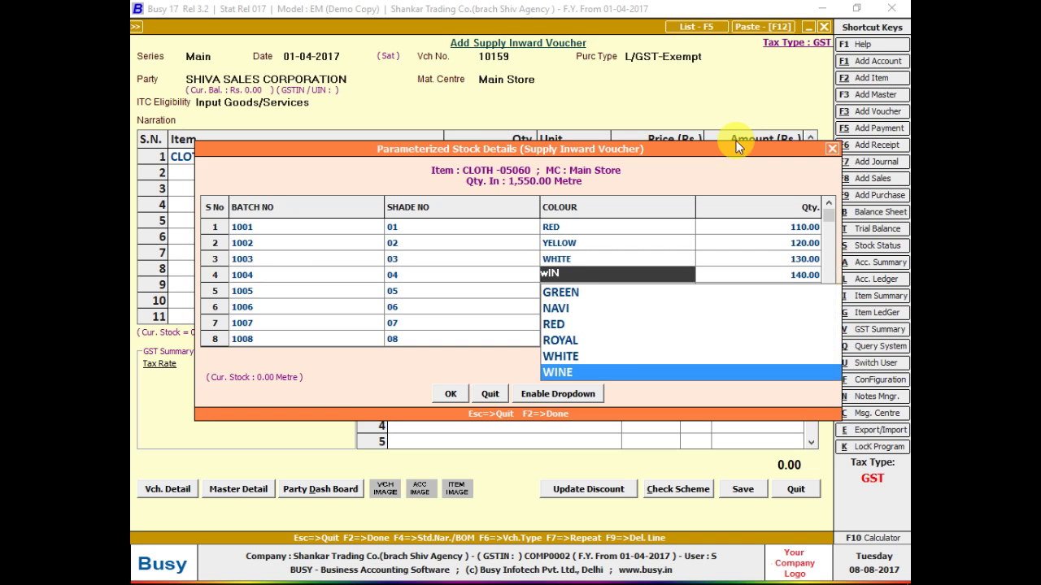
key(alt+Tab)
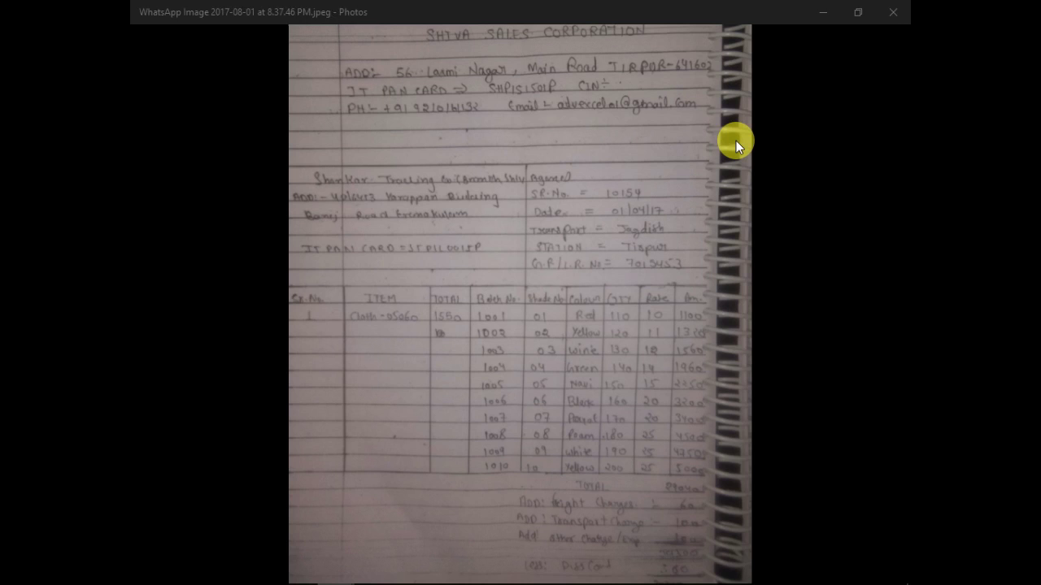
key(alt+Tab)
key(BackSpace)
key(BackSpace)
key(BackSpace)
text(GRE)
key(Return)
key(Return)
key(Return)
key(Return)
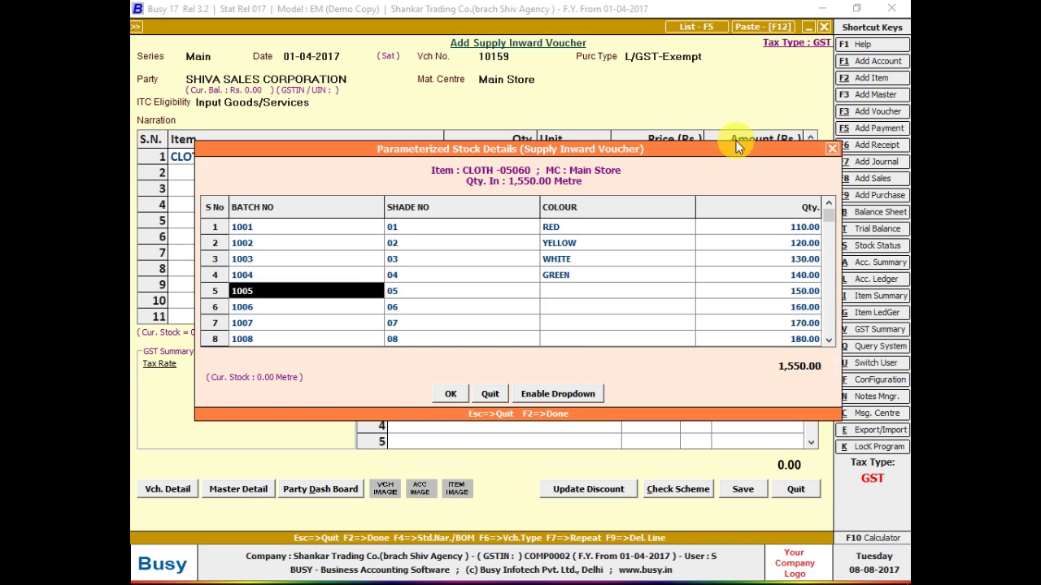
- Set batch 1005 to NAVI and batch 1006 to BLACK, then check batch 1007's colour
key(alt+Tab)
key(alt+Tab)
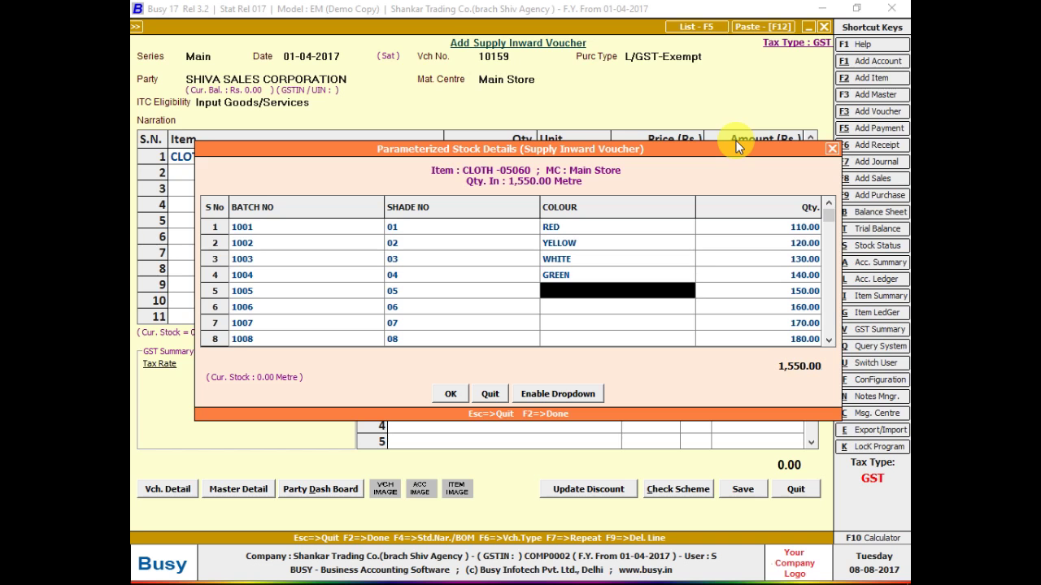
text(NA)
key(Return)
key(Return)
key(Return)
key(Return)
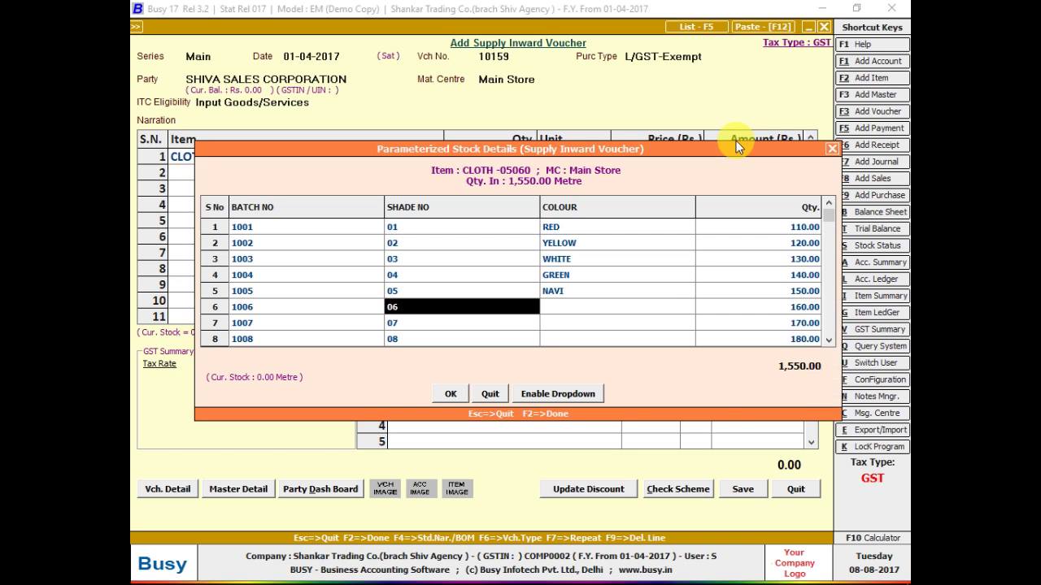
key(alt+Tab)
key(alt+Tab)
text(BL)
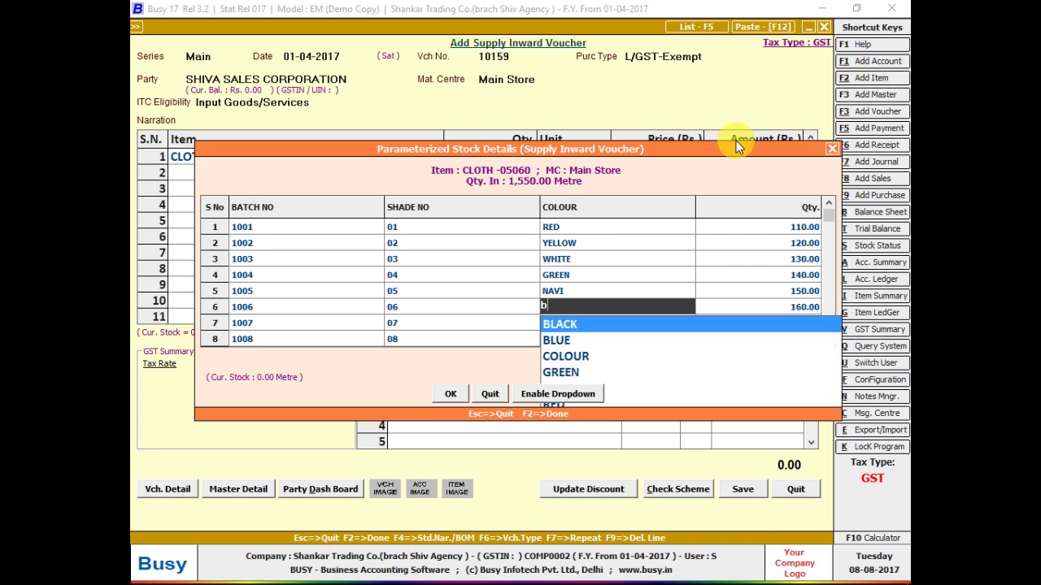
key(Return)
key(Return)
key(Return)
key(Return)
key(alt+Tab)
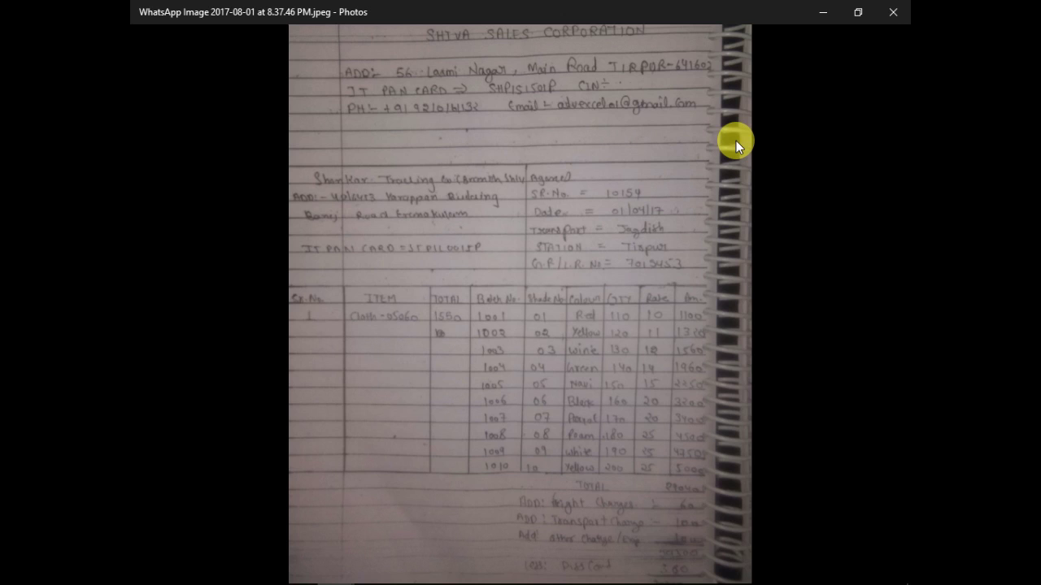
key(alt+Tab)
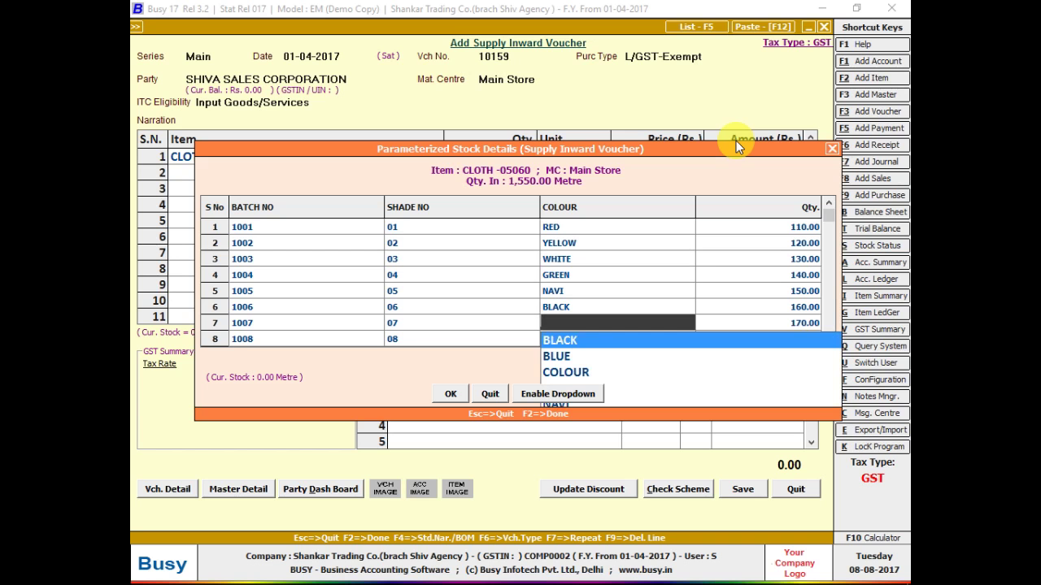
text(R)
key(alt+Tab)
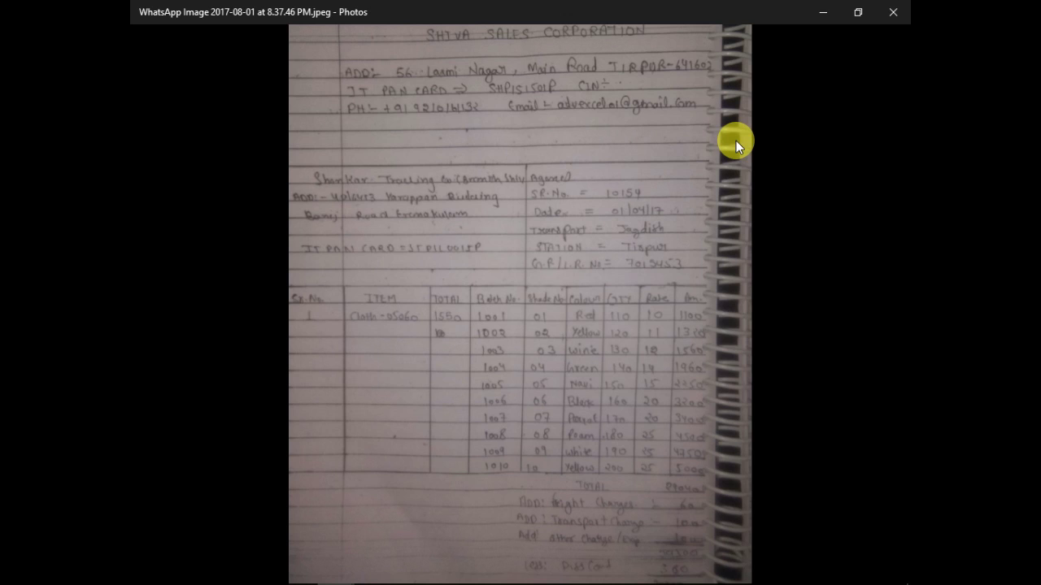
- View the COLOUR parameter's predefined values under Inventory parameterized details configuration
key(alt+Tab)
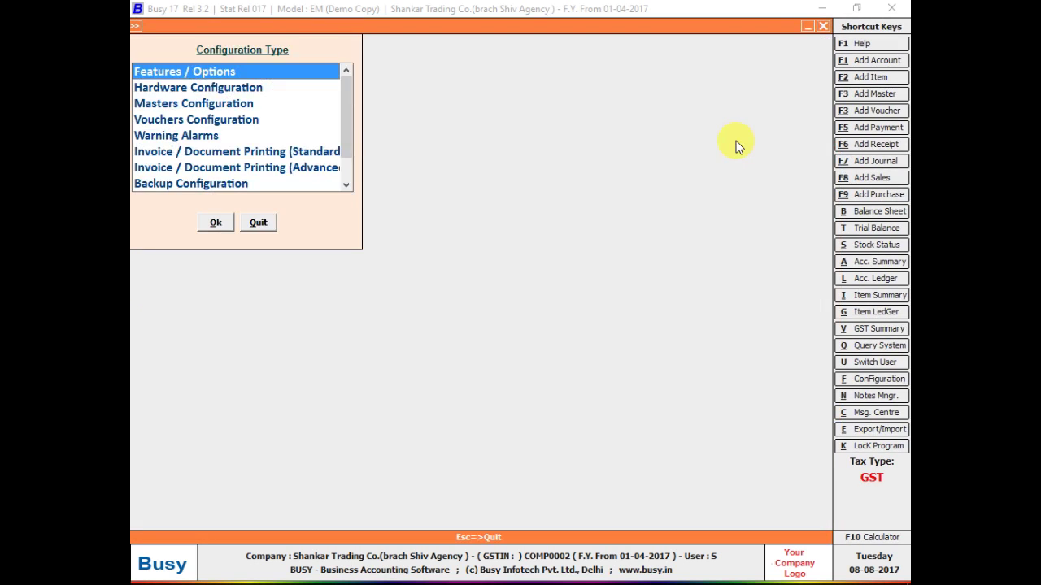
key(Return)
key(Down)
key(Down)
key(Down)
key(Down)
key(Return)
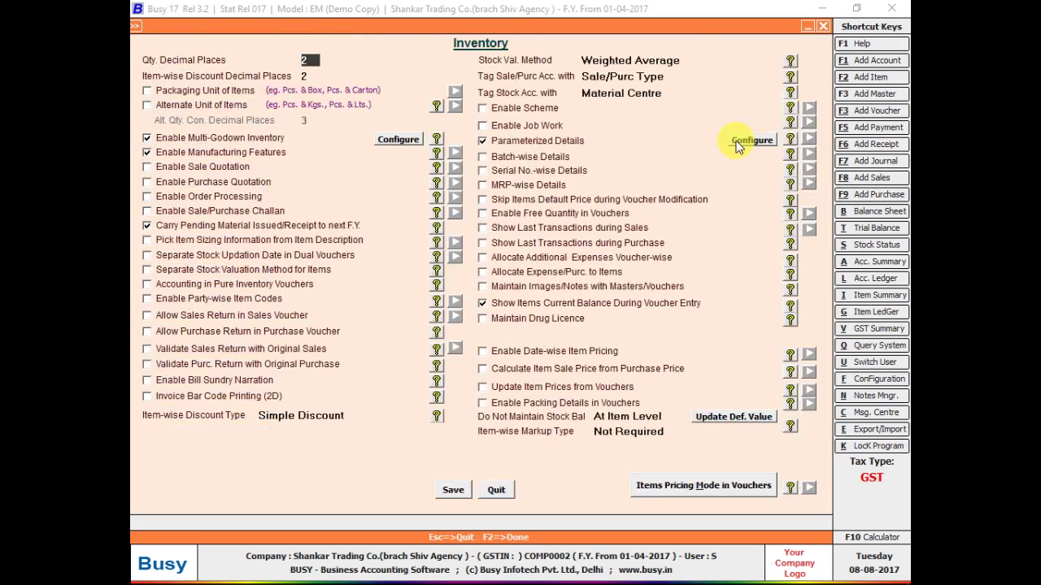
click(736, 142)
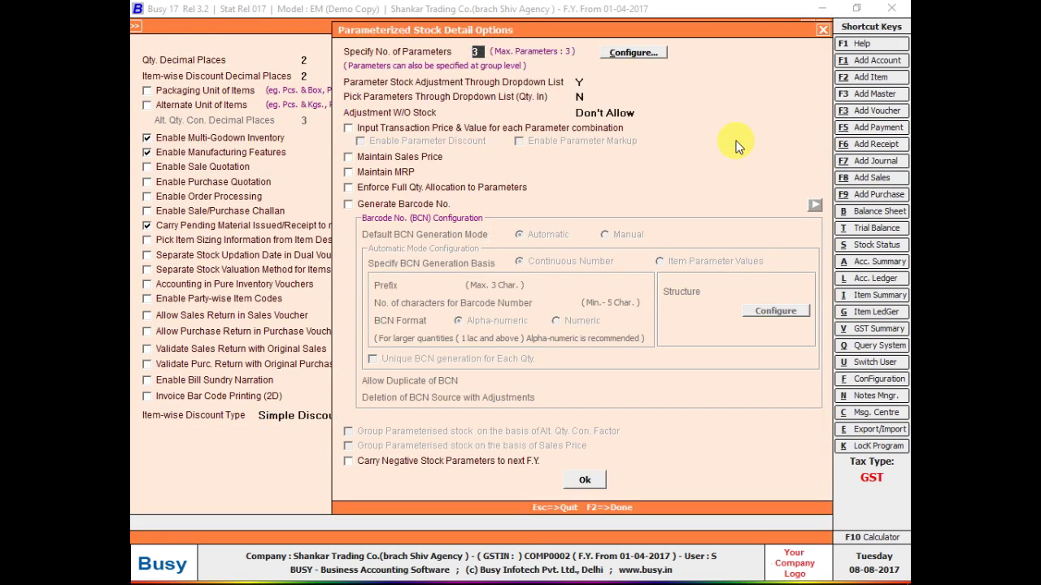
click(623, 52)
click(797, 429)
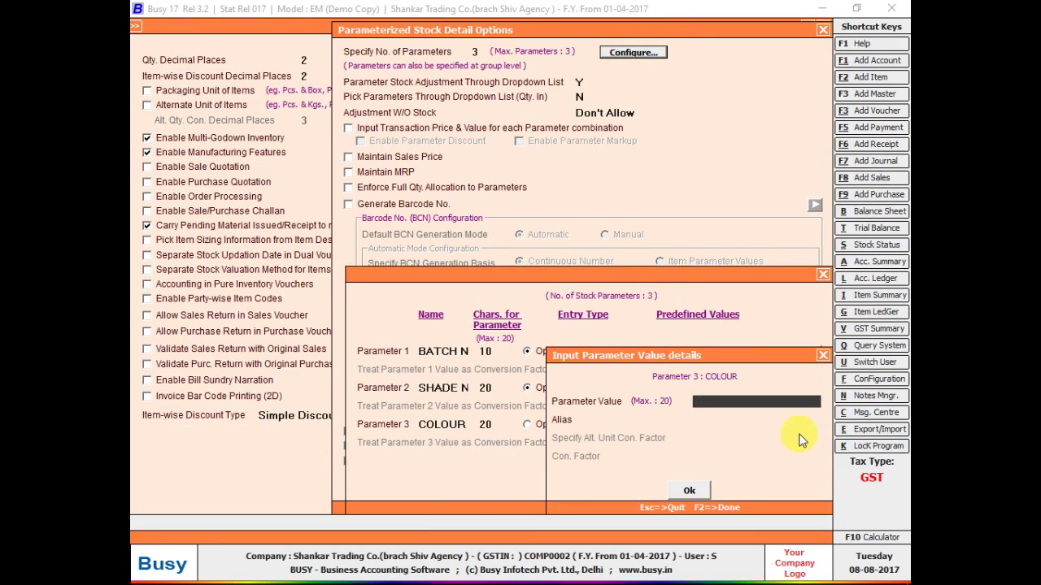
- Close the configuration windows and accept BLACK as batch 1007's colour
key(Escape)
key(Escape)
key(Escape)
key(Escape)
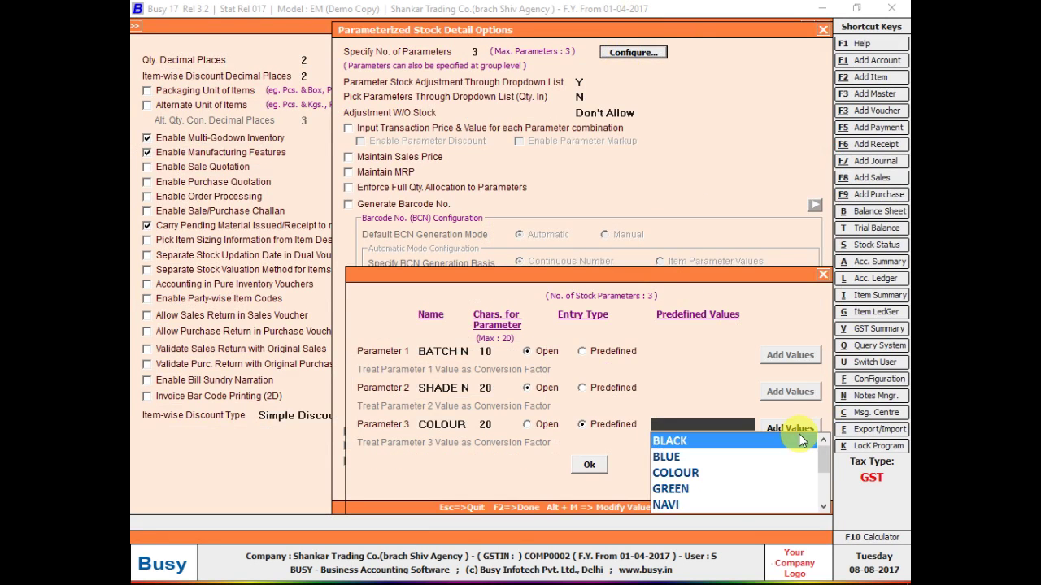
key(Escape)
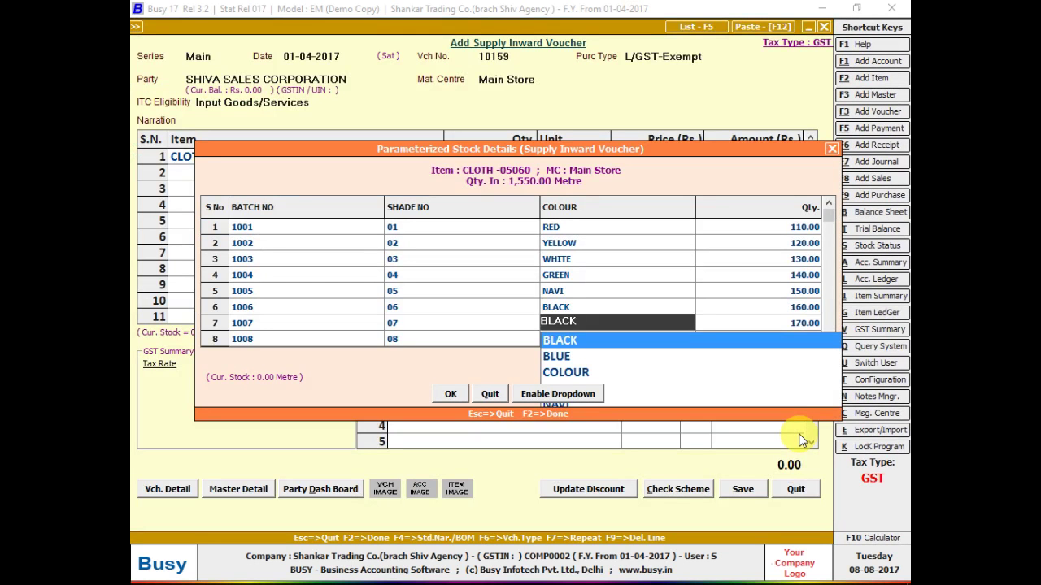
key(Return)
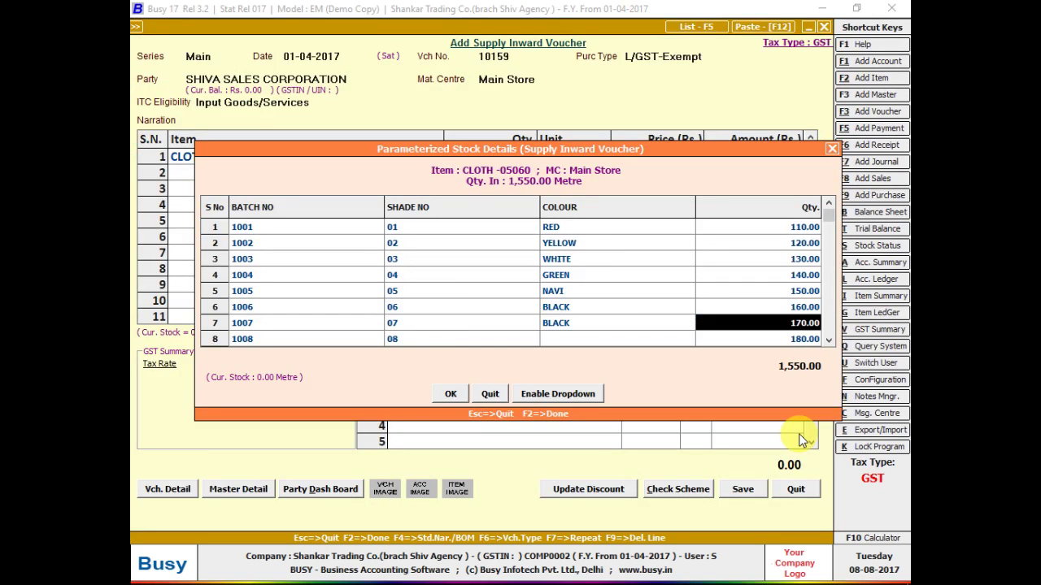
- Select and copy the filled batch rows in the stock details grid
key(Up)
key(Up)
key(Up)
key(Up)
key(Up)
key(Up)
key(Up)
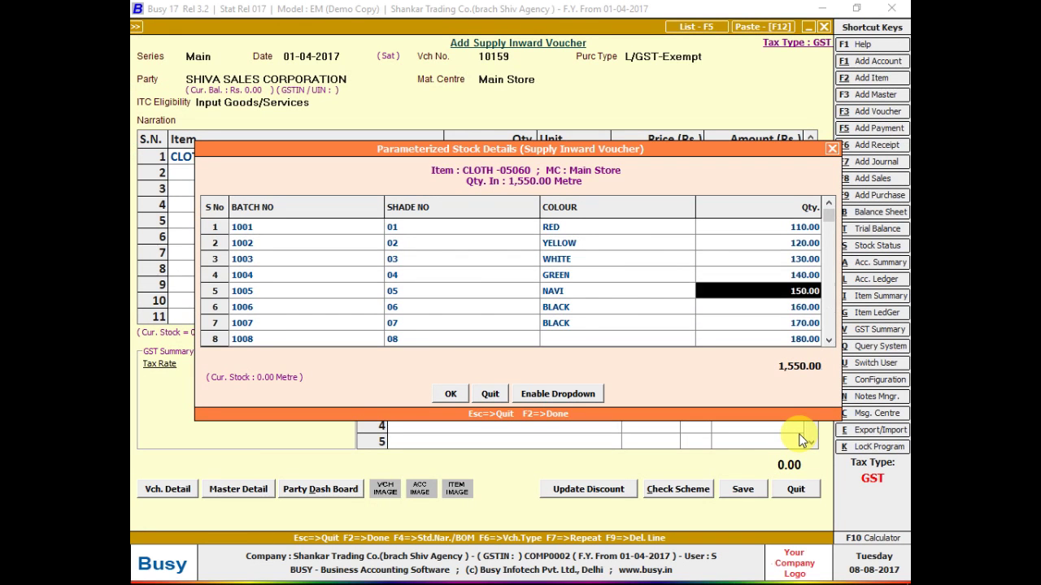
key(Up)
key(Up)
key(Up)
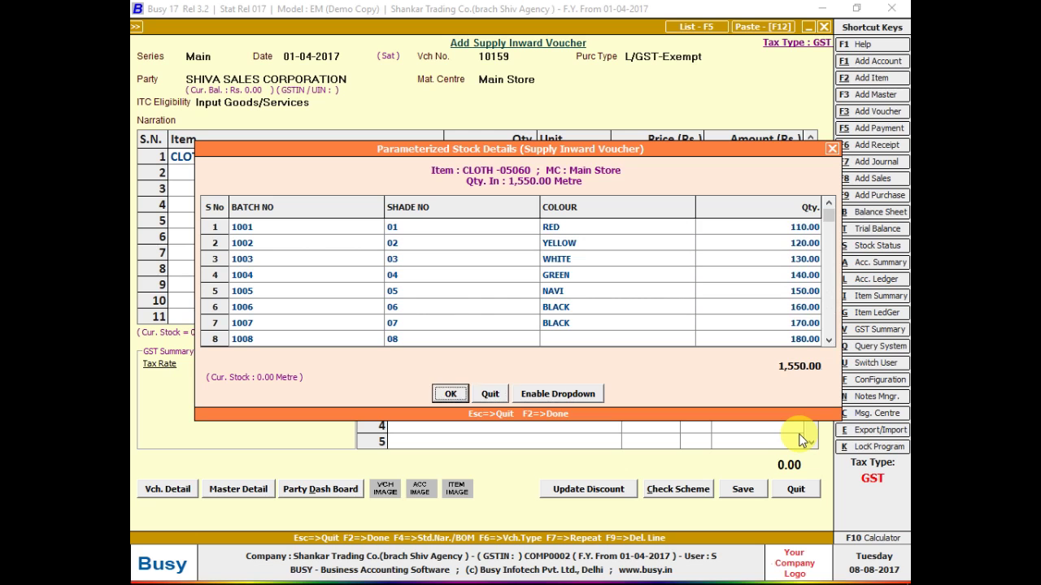
key(Up)
key(Up)
key(Up)
key(Up)
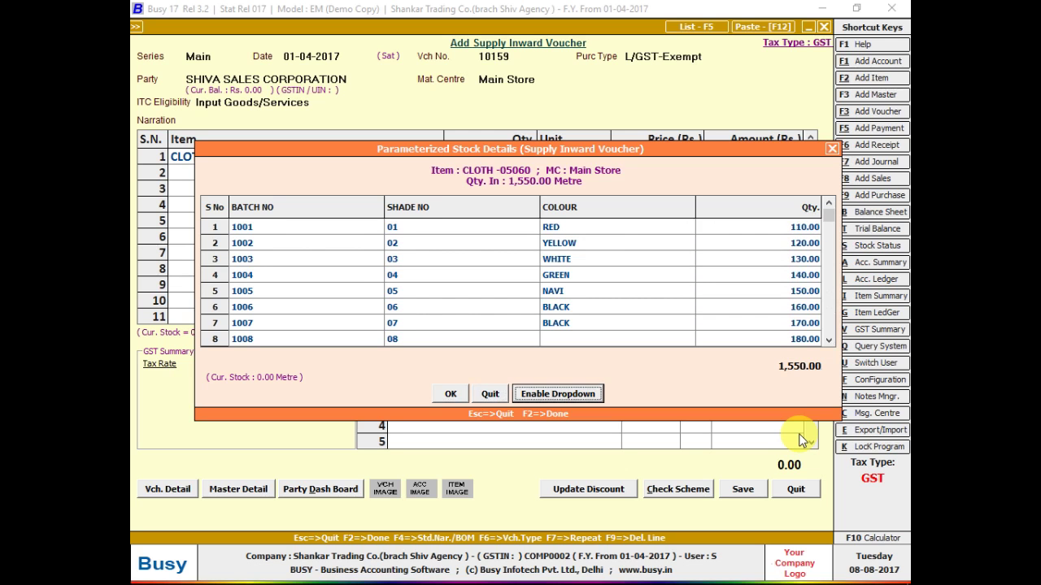
key(Up)
key(Up)
key(Up)
key(Left)
key(Left)
key(Left)
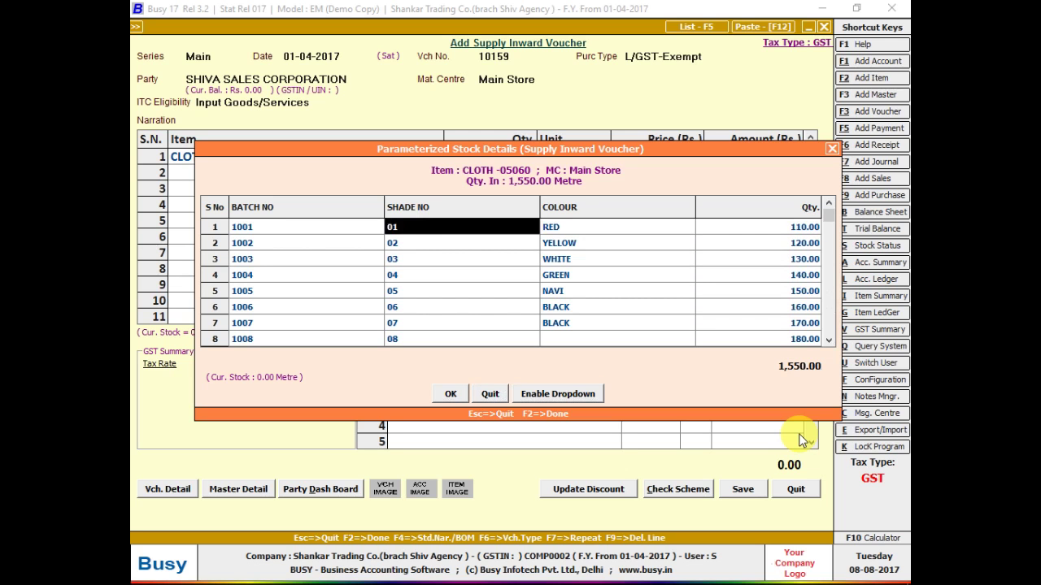
key(shift+Right)
key(shift+Right)
key(shift+Right)
key(ctrl+shift+Down)
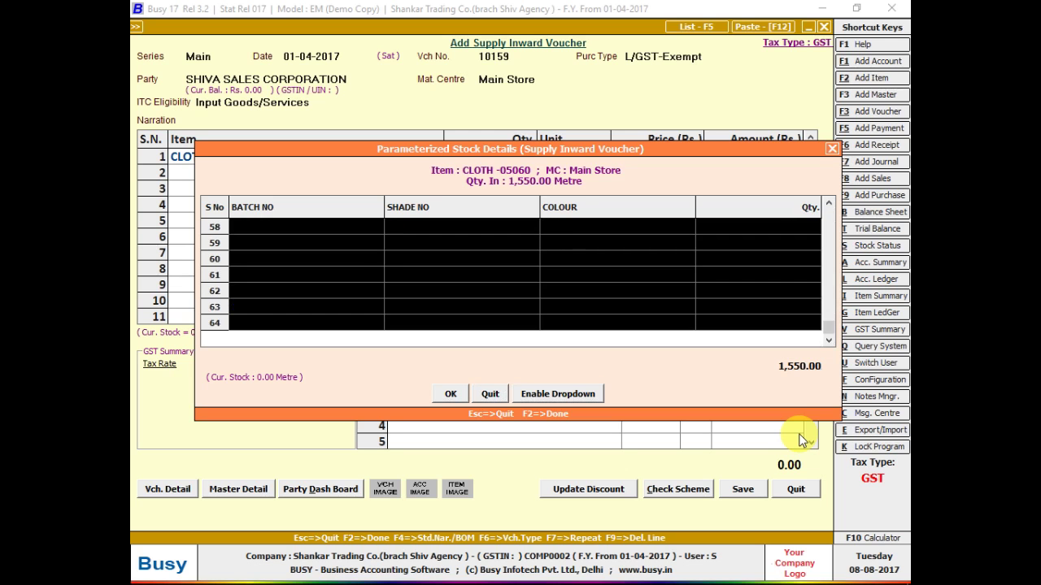
key(ctrl+shift+Up)
key(shift+Down)
key(shift+Down)
key(shift+Down)
key(shift+Down)
key(shift+Down)
key(shift+Down)
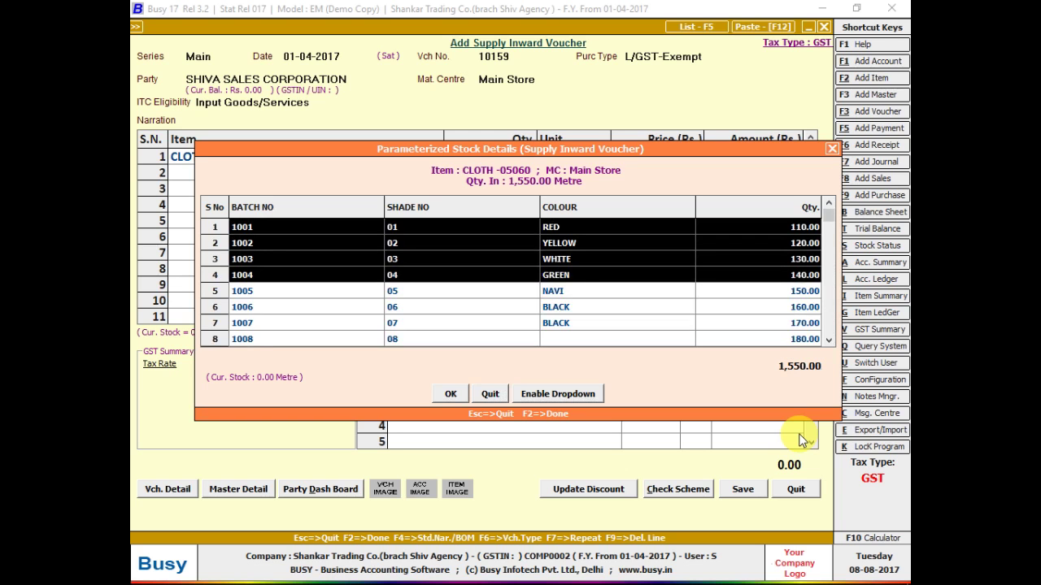
key(shift+Down)
key(shift+Down)
key(shift+Down)
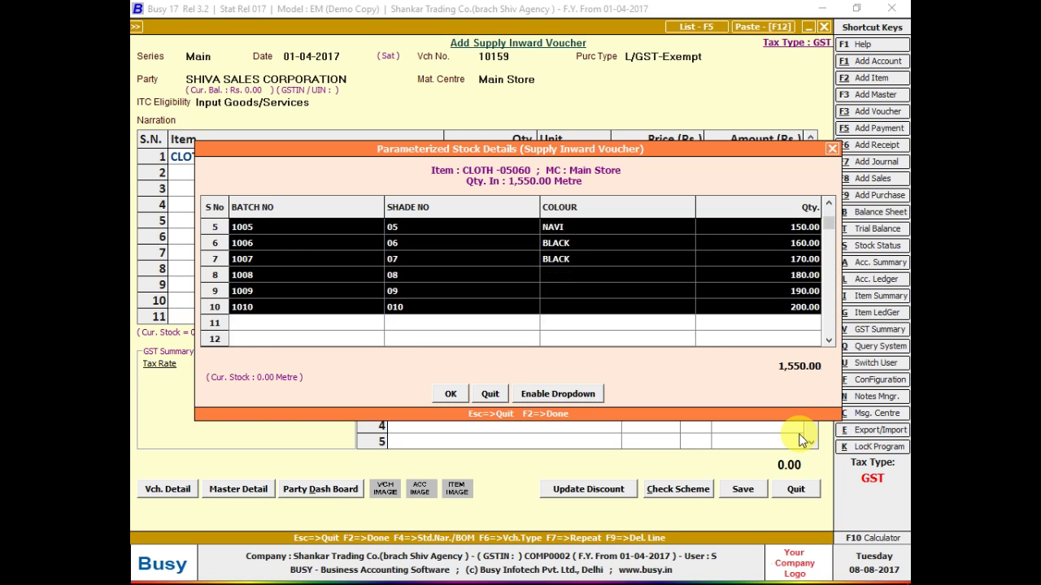
key(ctrl+c)
- Close and reopen the cloth line's batch details, pasting the copied batch rows
key(Escape)
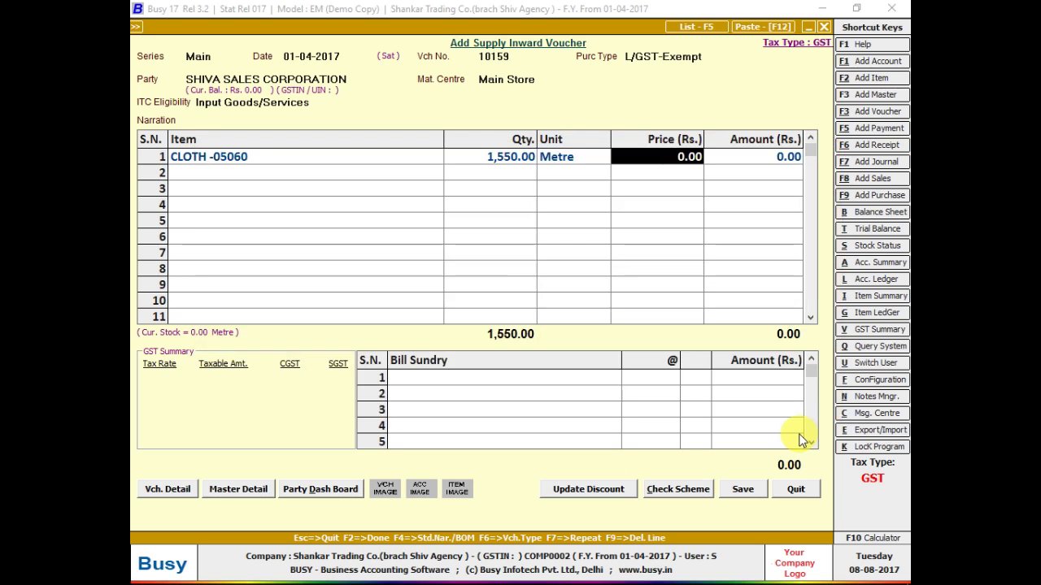
key(Left)
key(Left)
key(Return)
key(Return)
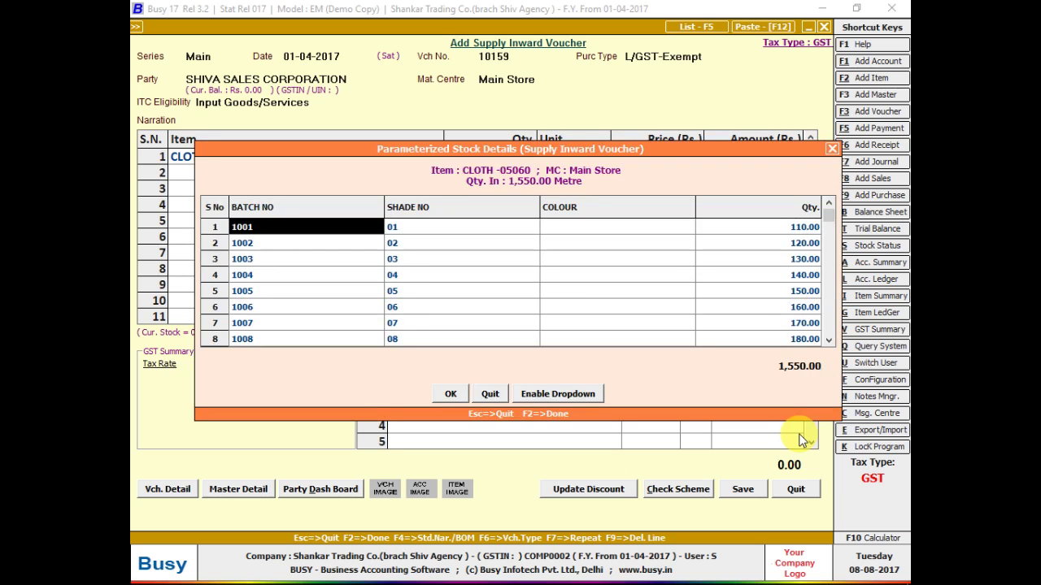
key(ctrl+v)
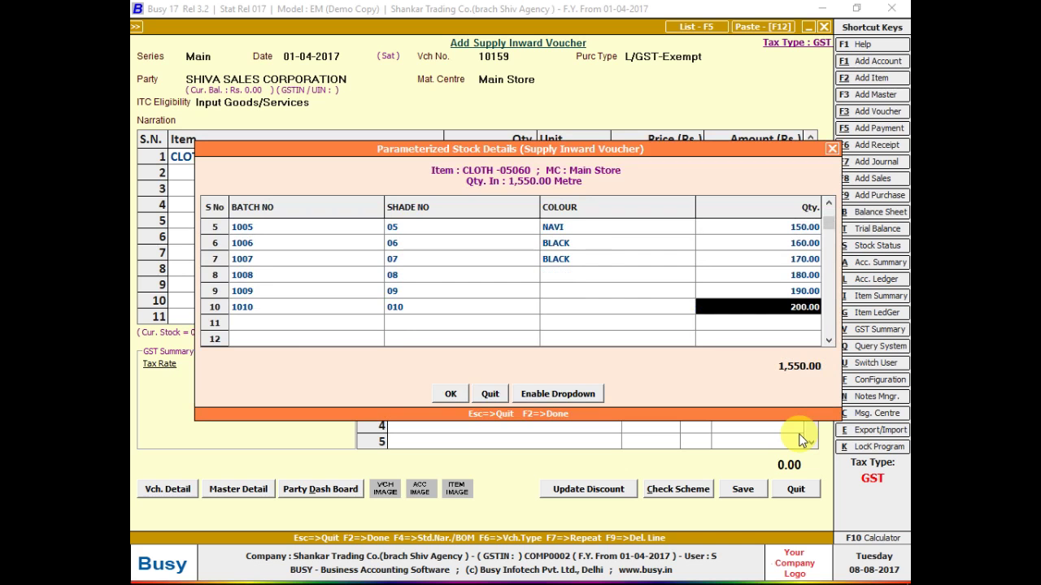
key(Up)
key(Up)
key(F2)
key(Left)
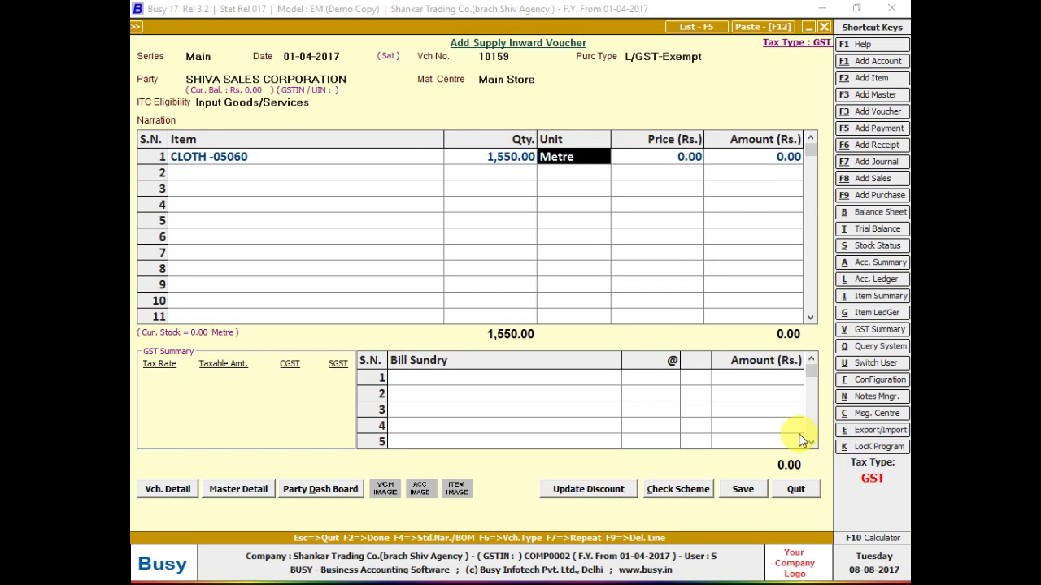
key(Return)
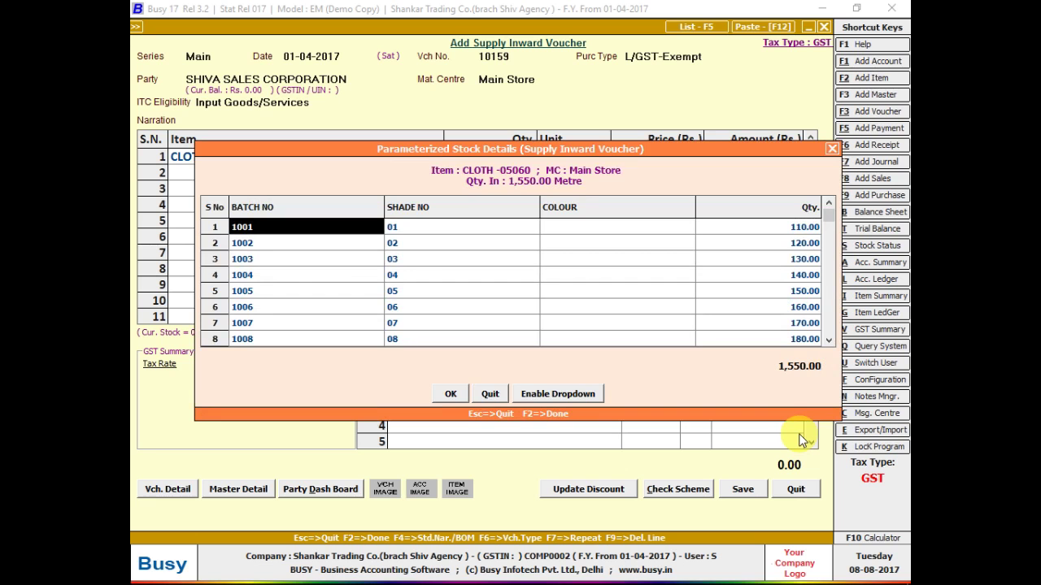
drag(829, 218, 827, 317)
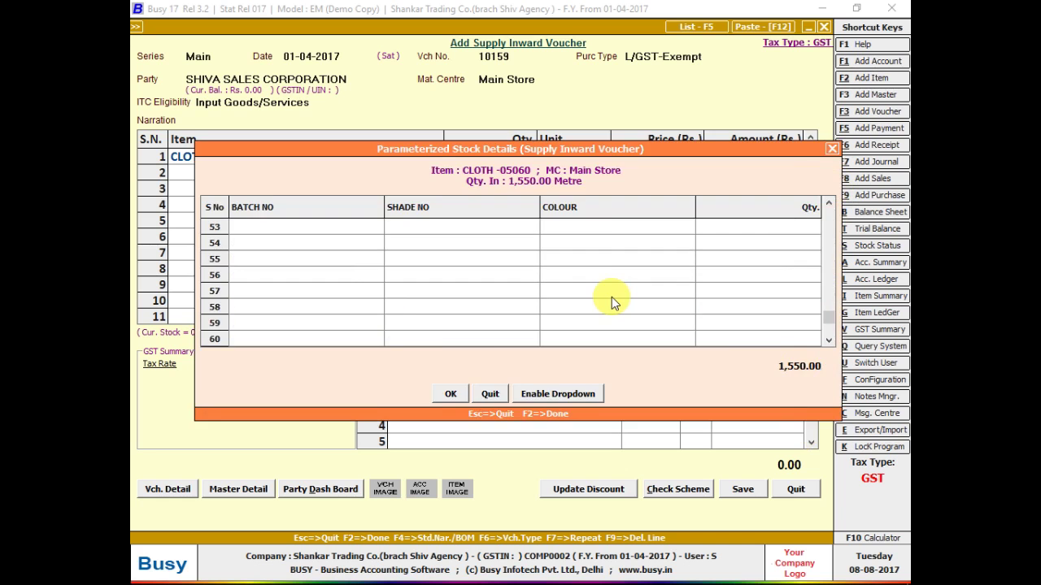
key(F2)
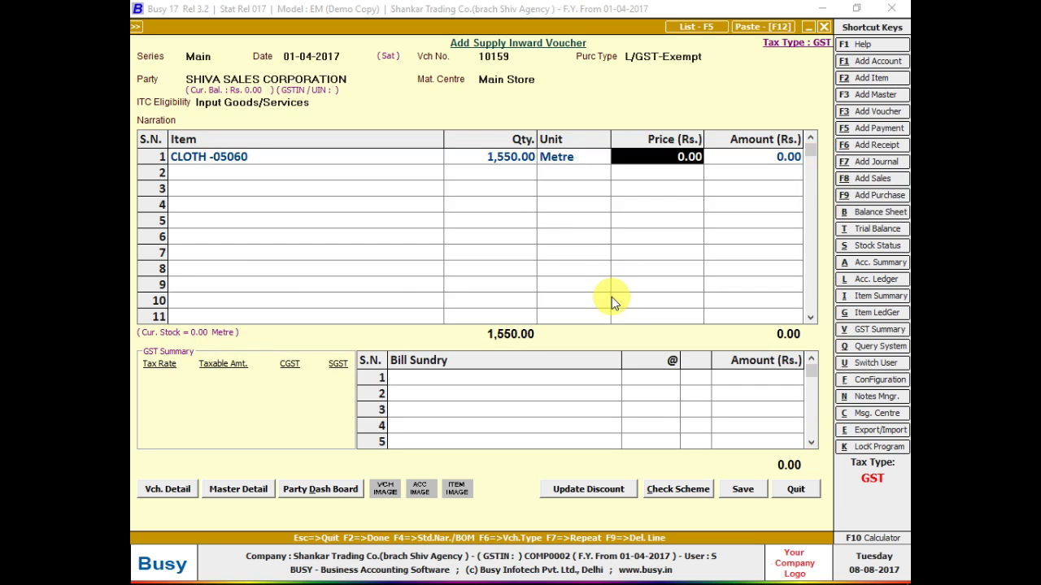
- Reopen the batch details and review colours for batches 1001–1007 row by row
key(shift+Tab)
key(Return)
key(Return)
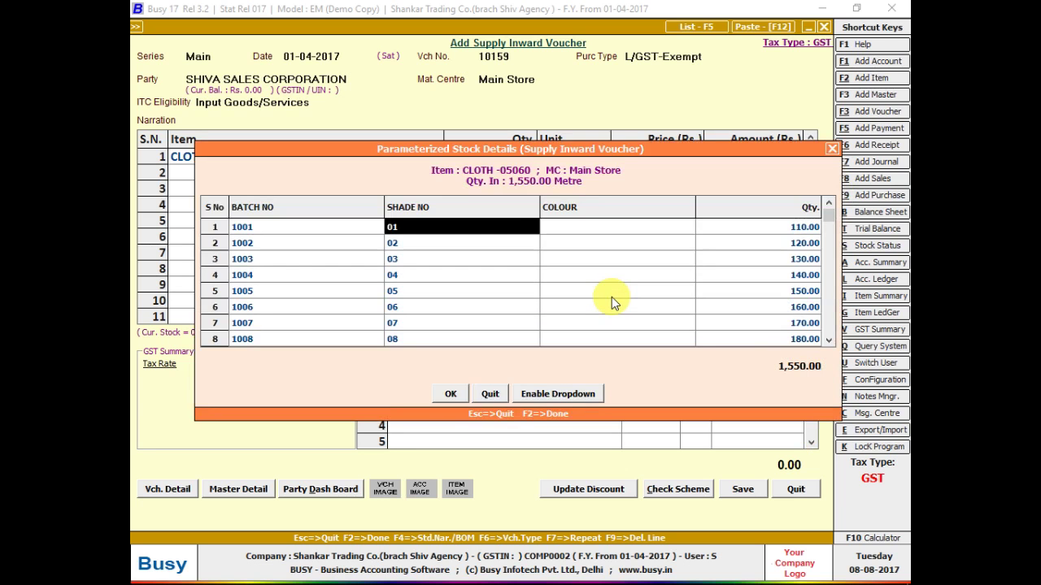
key(shift+Tab)
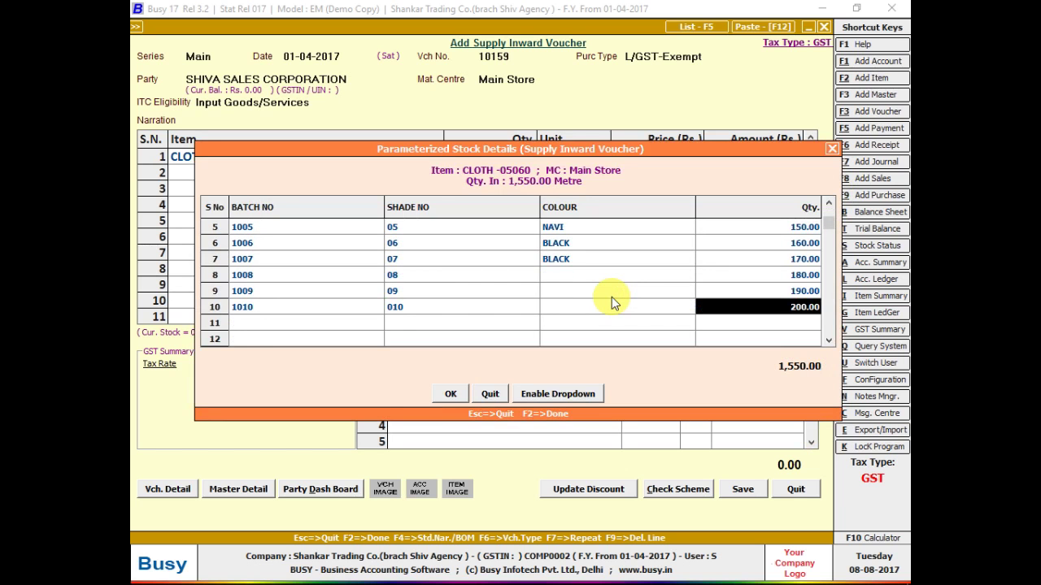
key(Up)
key(Up)
key(Up)
key(Up)
key(Up)
key(Up)
key(shift+Tab)
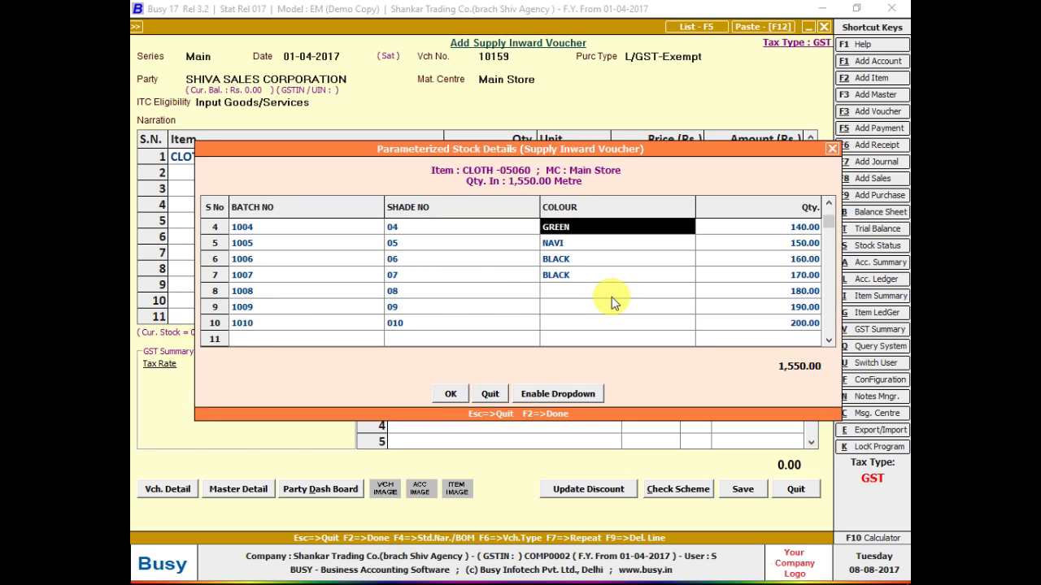
key(Up)
key(Up)
key(Up)
key(Down)
key(Down)
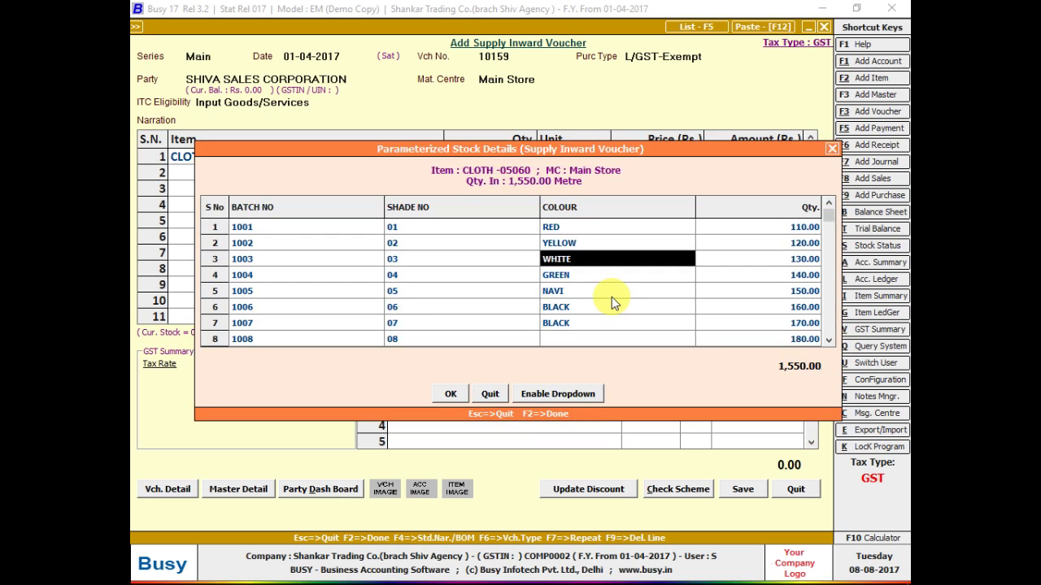
key(Down)
key(Down)
key(Up)
key(Up)
key(Up)
key(Up)
key(Down)
key(Down)
key(Down)
key(Down)
key(Down)
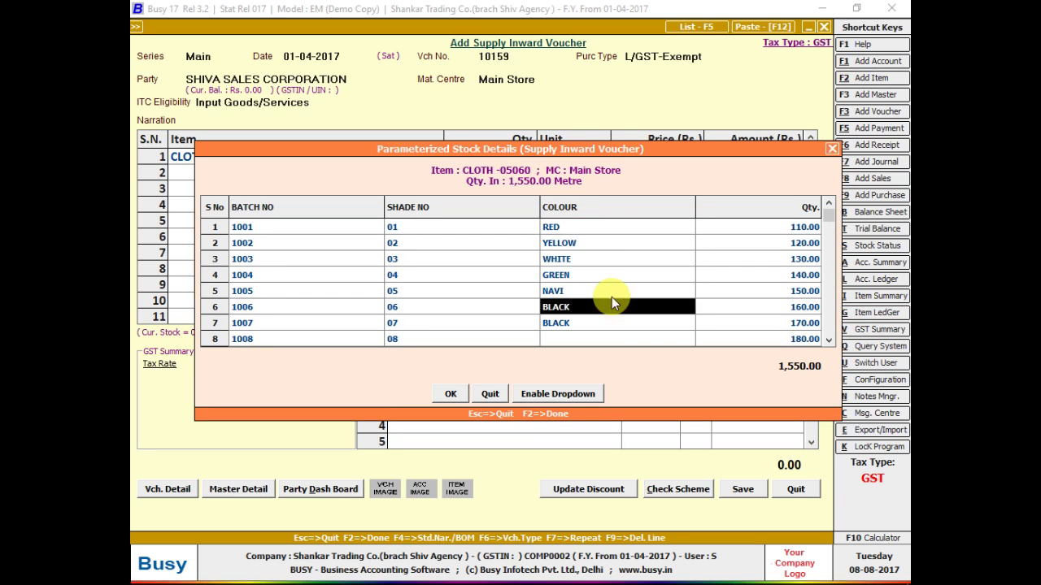
key(Down)
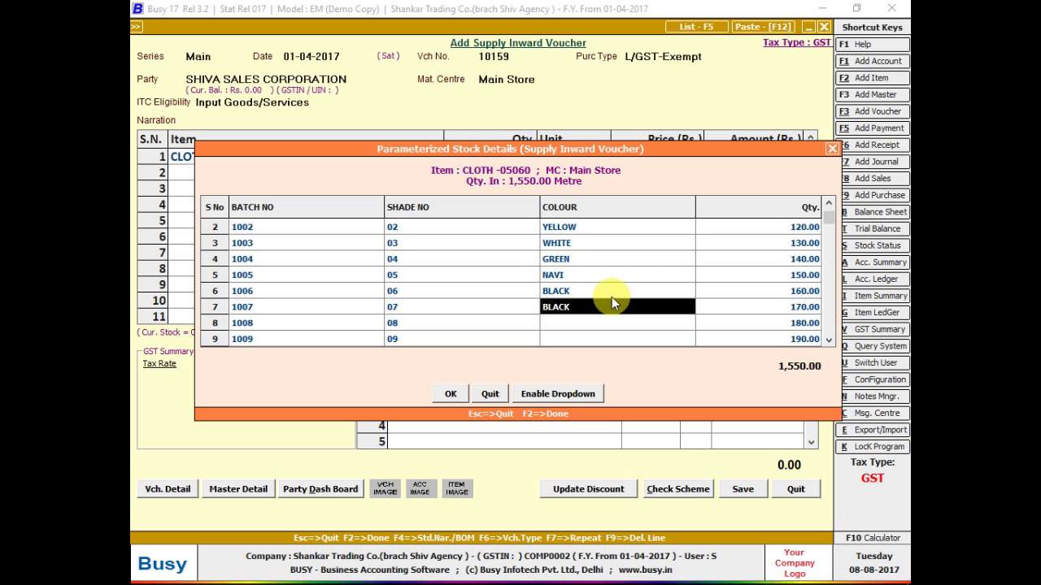
- Choose colours GREEN, COLOUR, BLUE and ROYAL for batches 1007–1010
text(c)
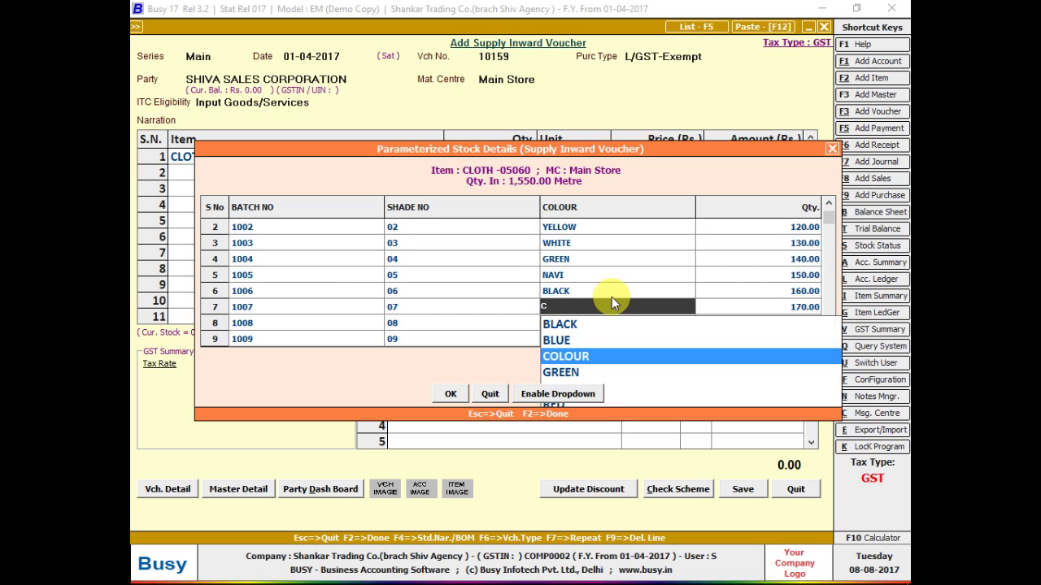
key(Down)
key(Return)
key(Return)
key(Return)
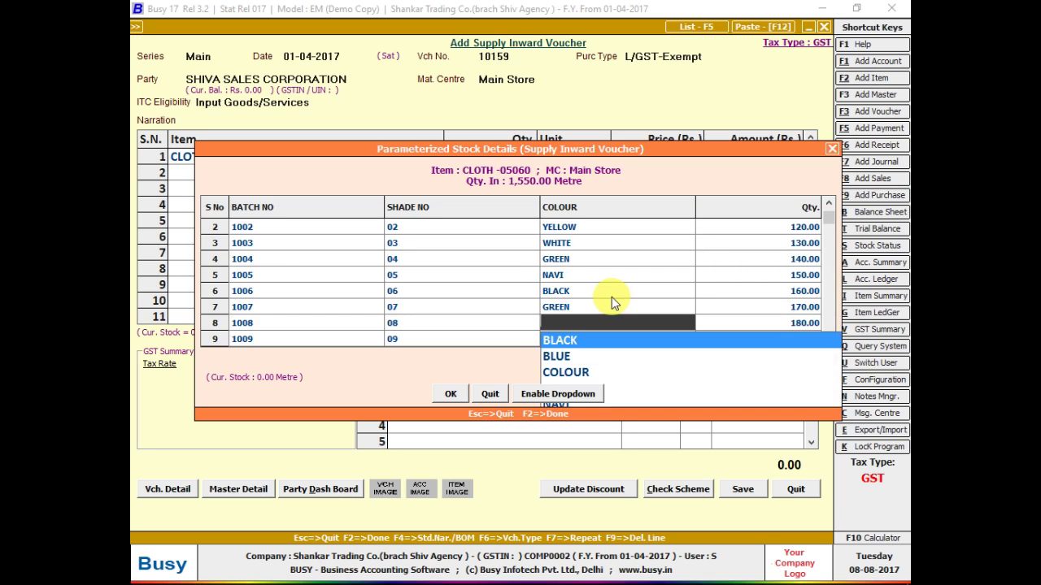
key(Down)
key(Down)
key(Return)
key(Return)
key(Return)
key(Return)
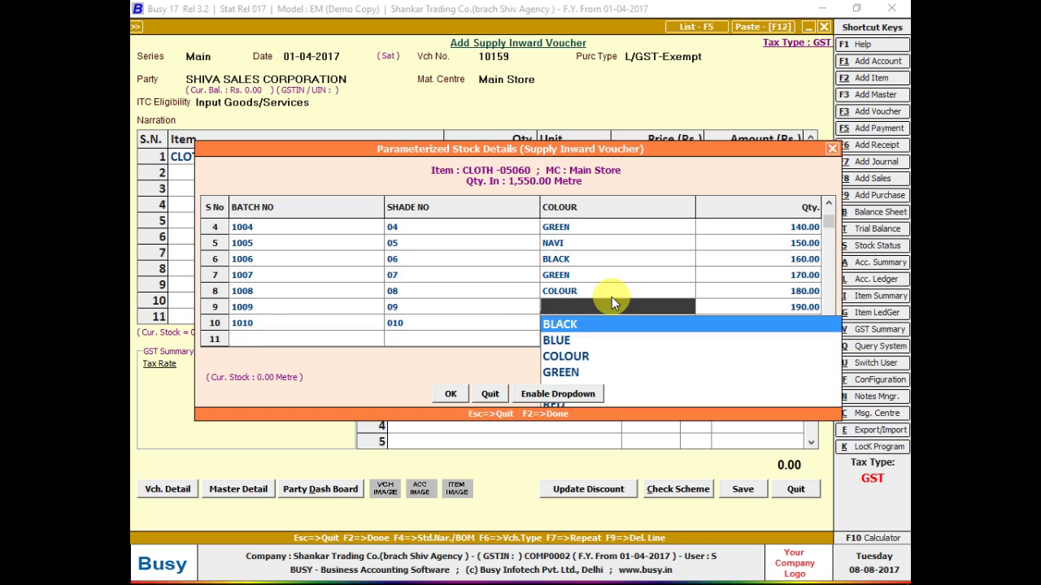
key(Down)
key(Return)
key(Return)
key(Return)
key(Return)
key(Down)
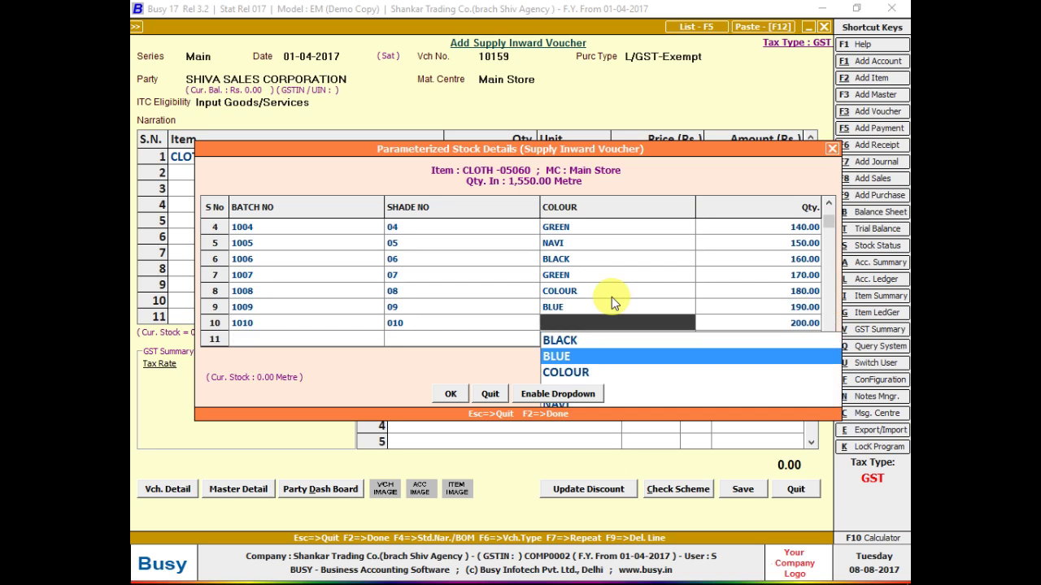
key(Down)
key(Down)
key(Down)
key(Down)
key(Return)
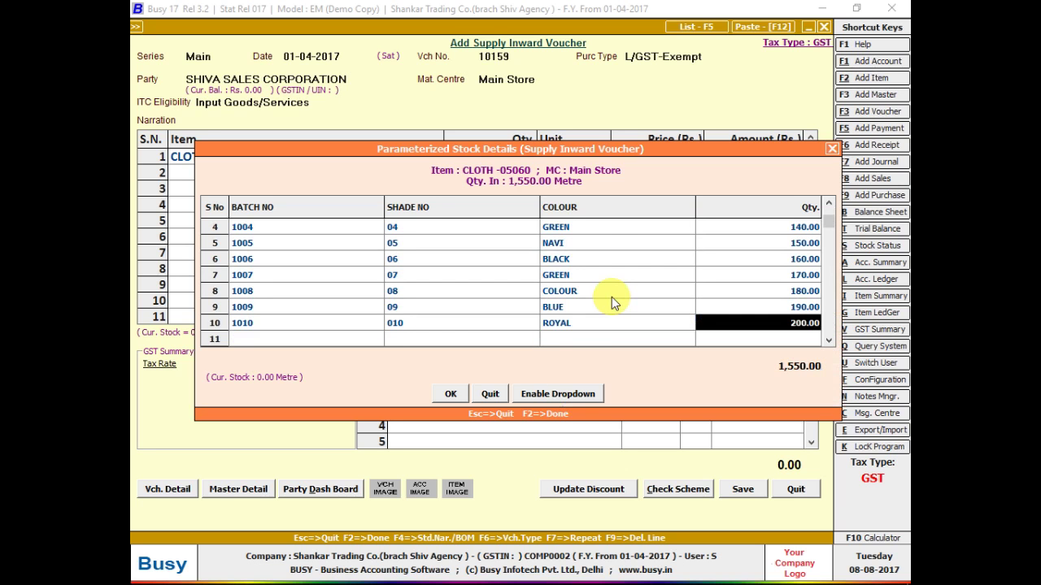
- Save the batch details, reopen them to review the shades, and confirm with OK
key(F2)
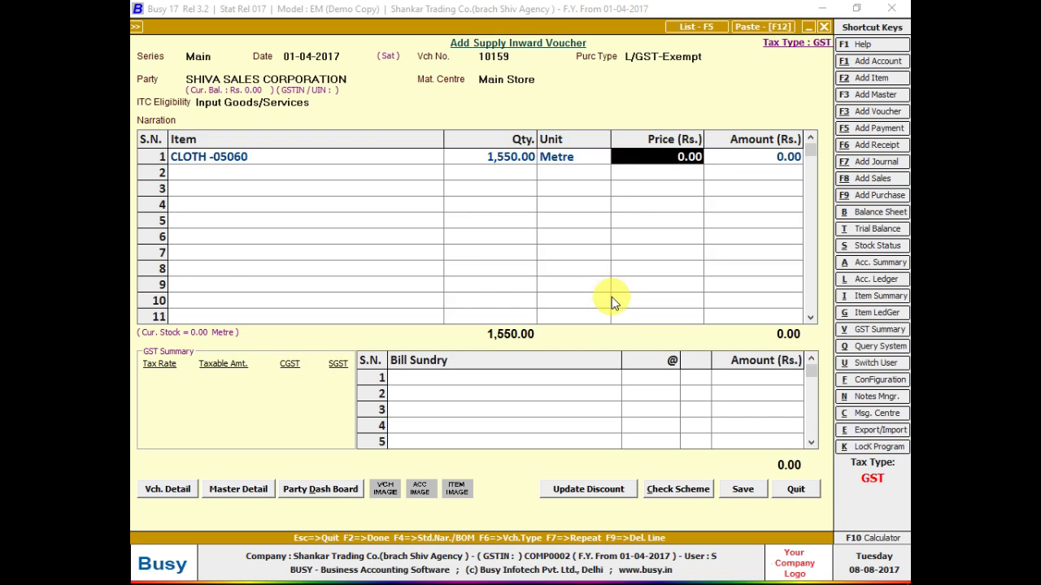
key(shift+Tab)
key(shift+Tab)
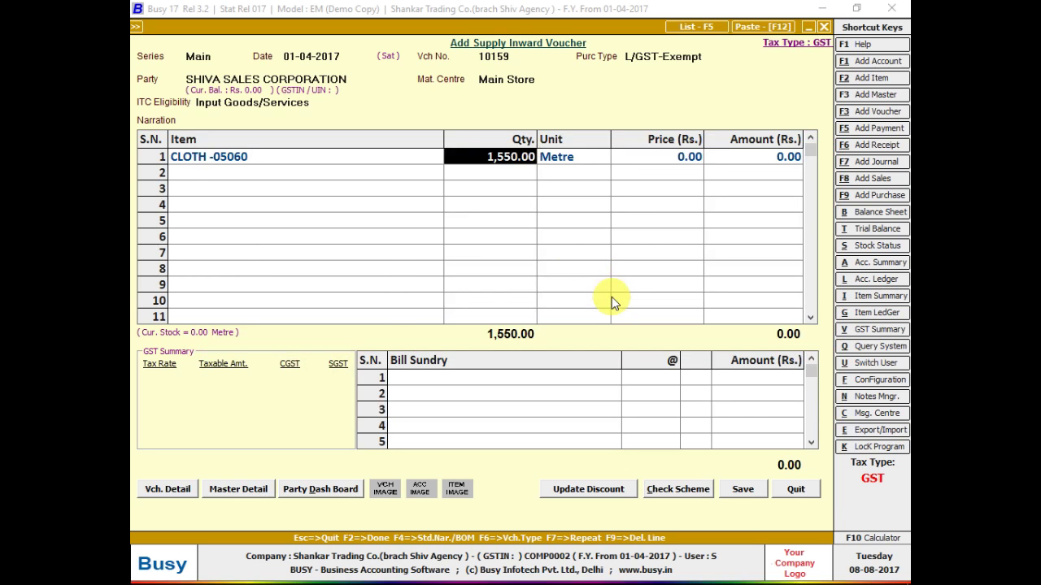
key(Return)
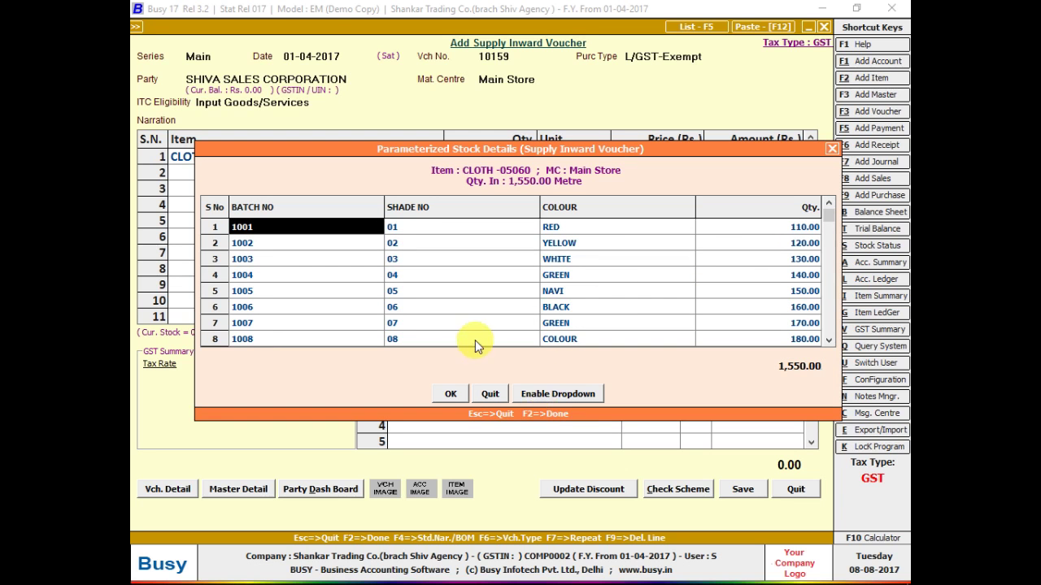
click(468, 311)
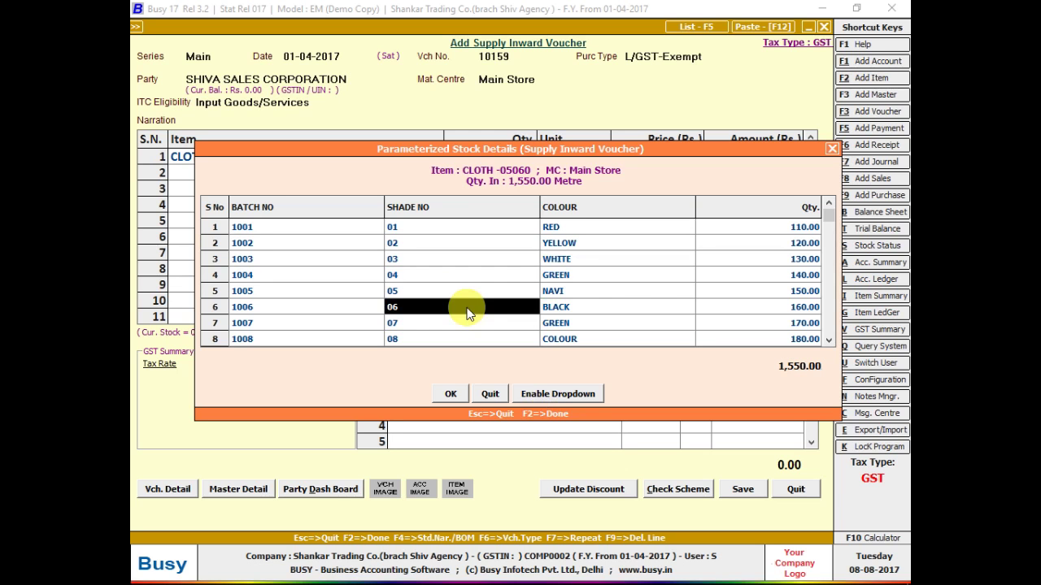
drag(392, 277, 455, 268)
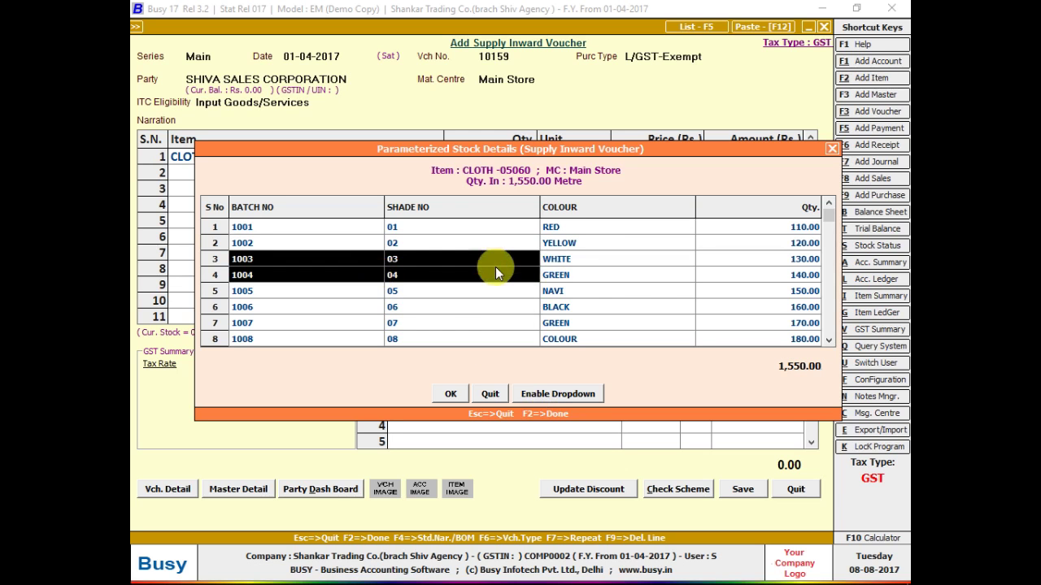
click(451, 396)
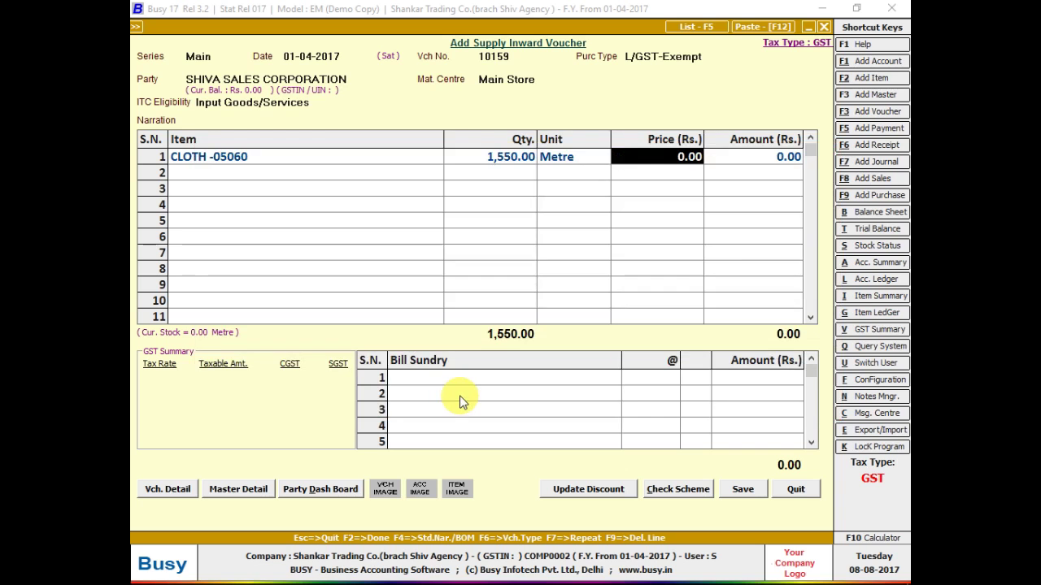
key(alt+Tab)
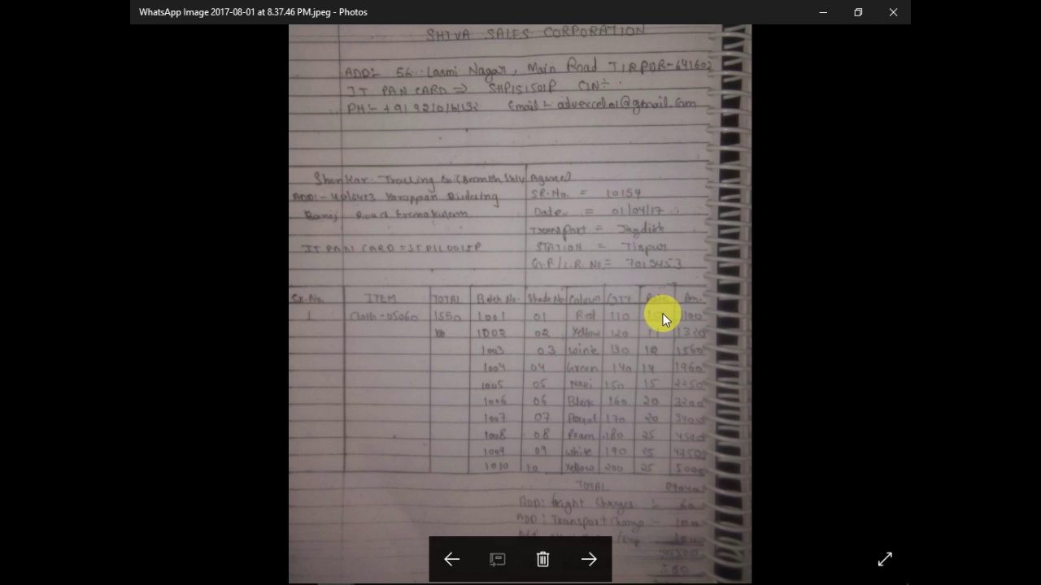
- Return to the Busy voucher and bring up the Configuration Type menu
key(alt+Tab)
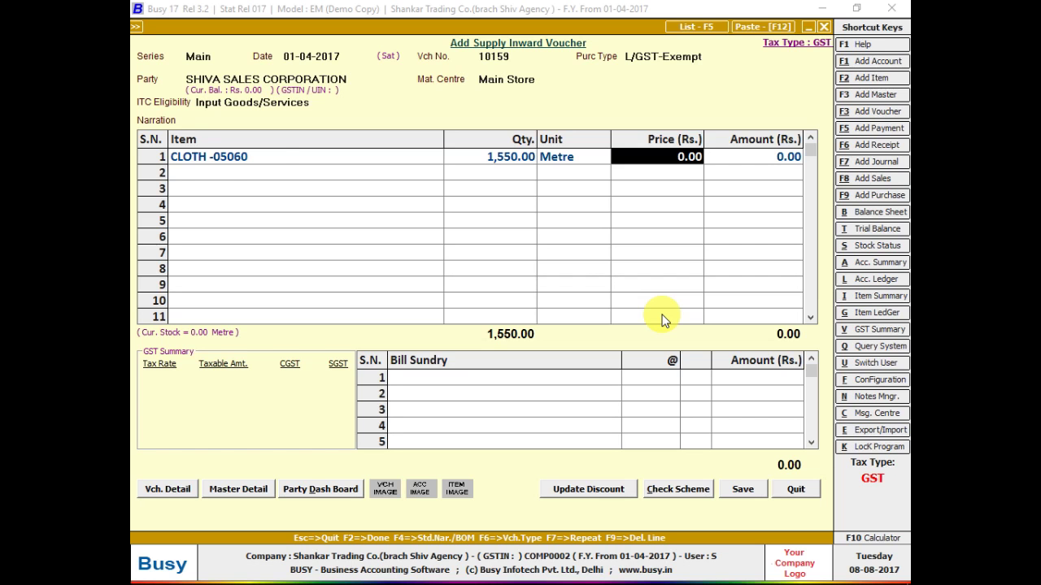
key(alt+f)
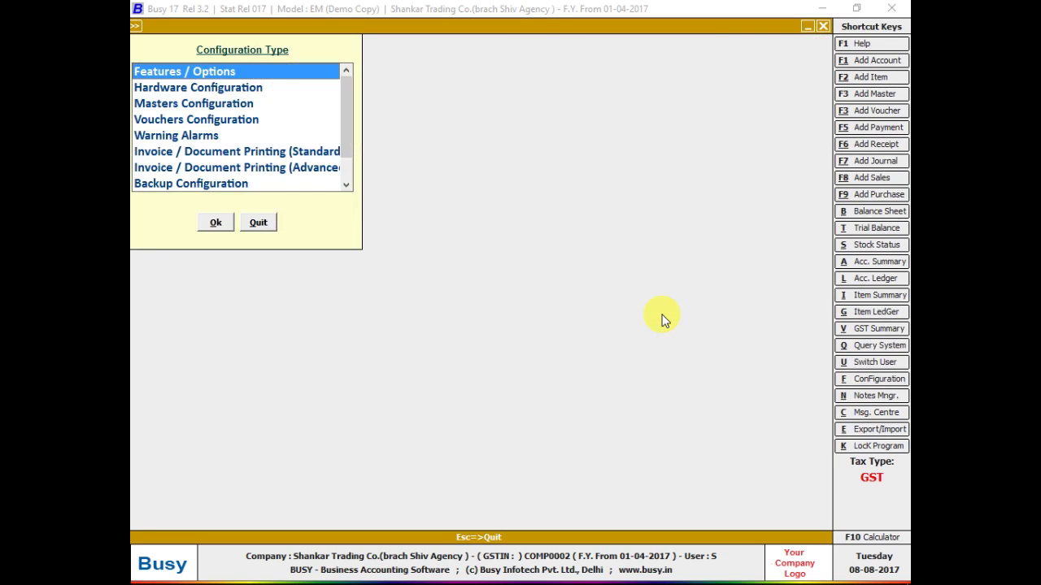
- Enable 'Input Transaction Price & Value for each Parameter combination' in Inventory options and save
key(Return)
key(Down)
key(Down)
key(Down)
key(Down)
key(Return)
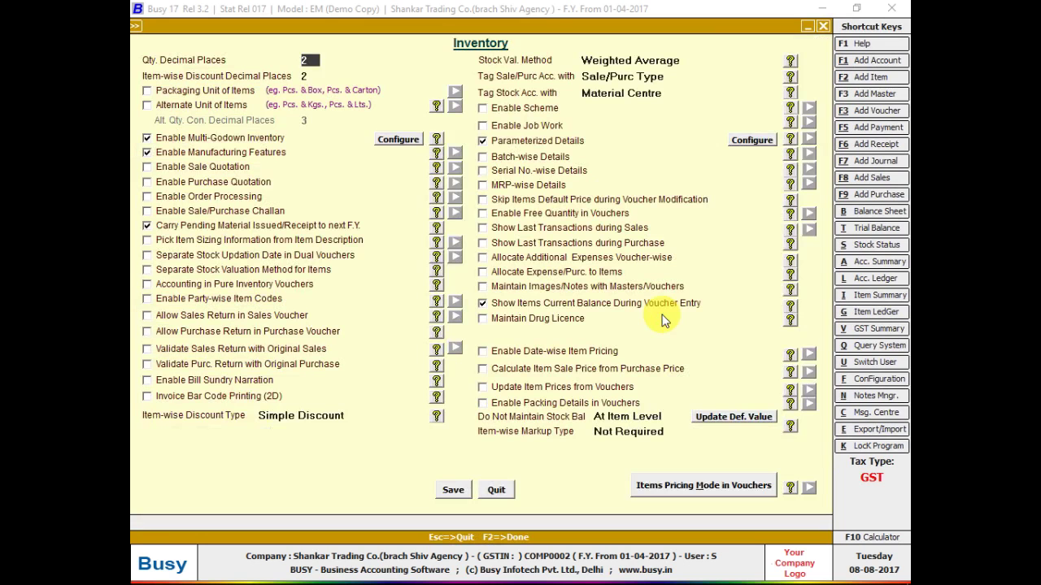
click(748, 140)
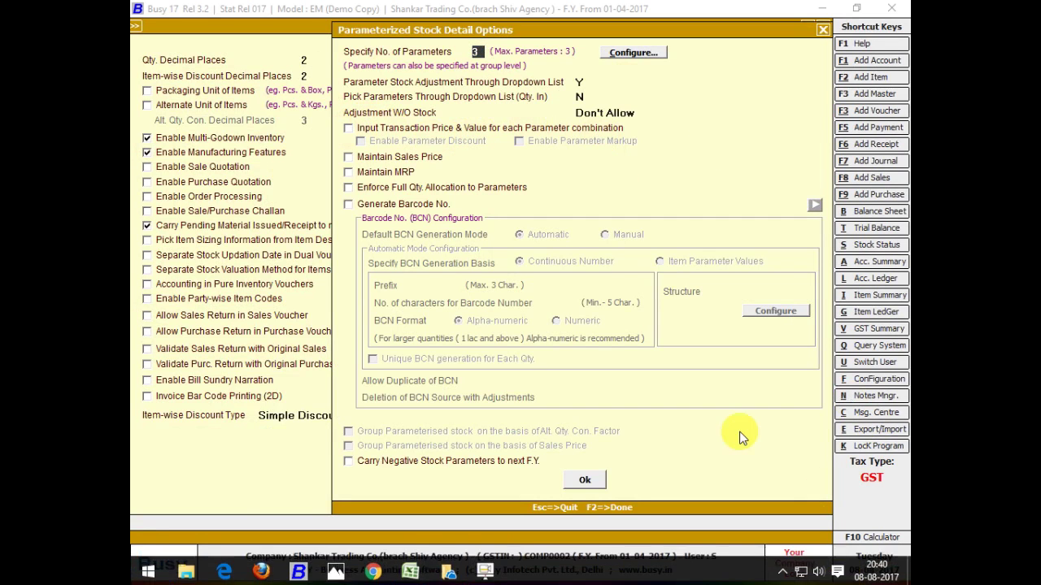
click(566, 130)
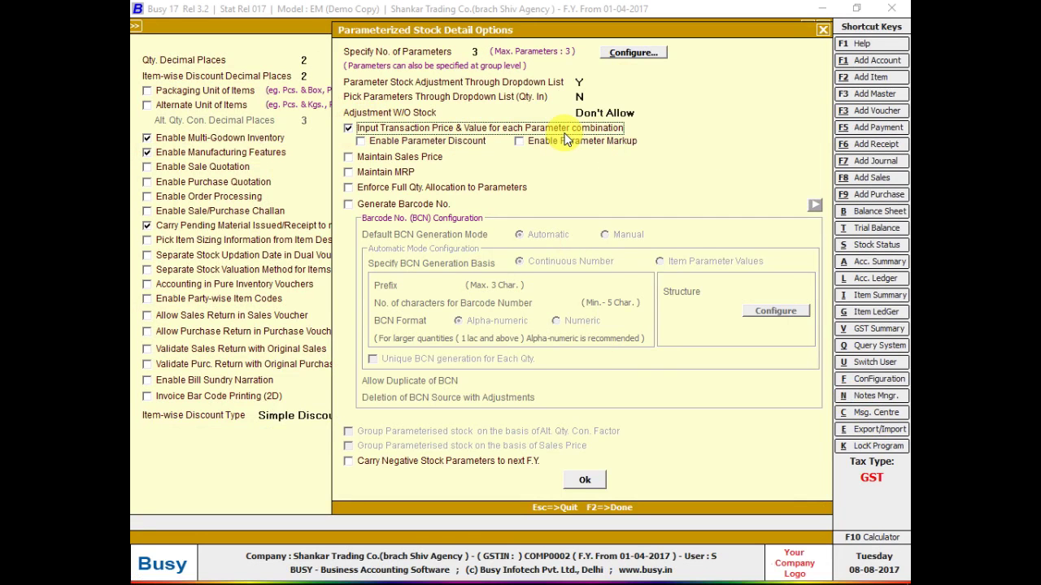
click(582, 480)
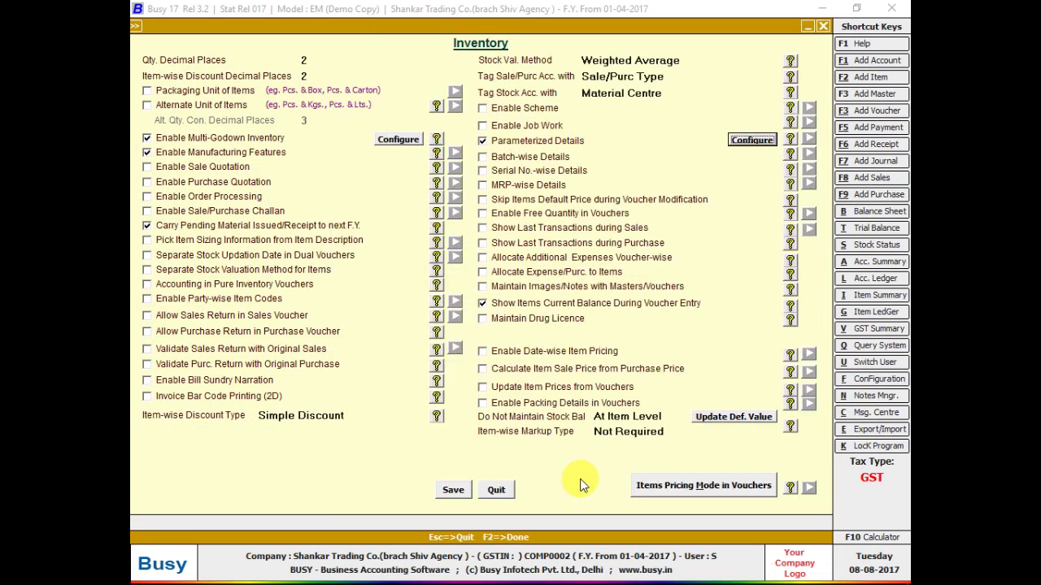
click(439, 491)
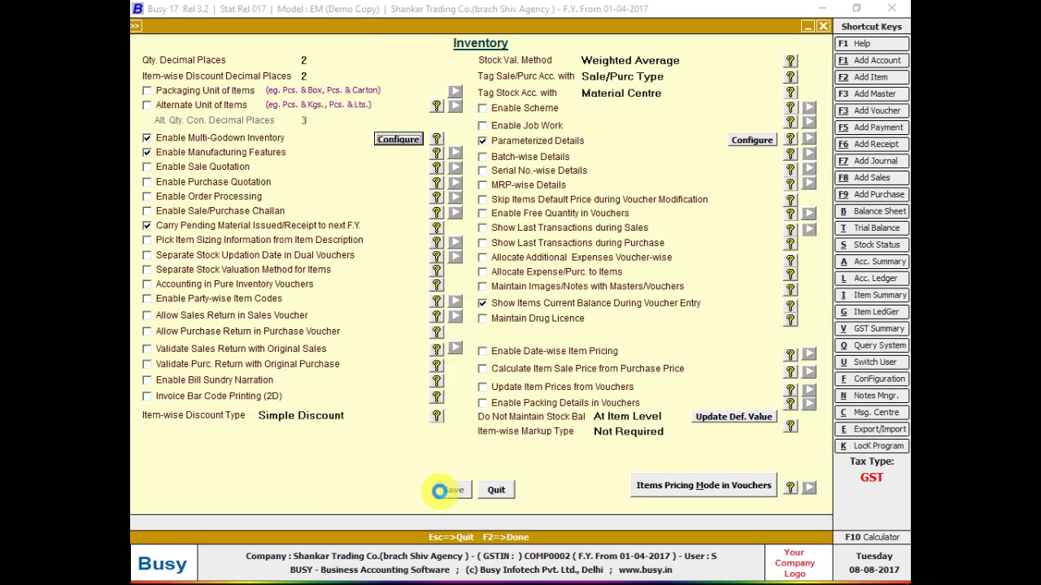
key(Escape)
key(Escape)
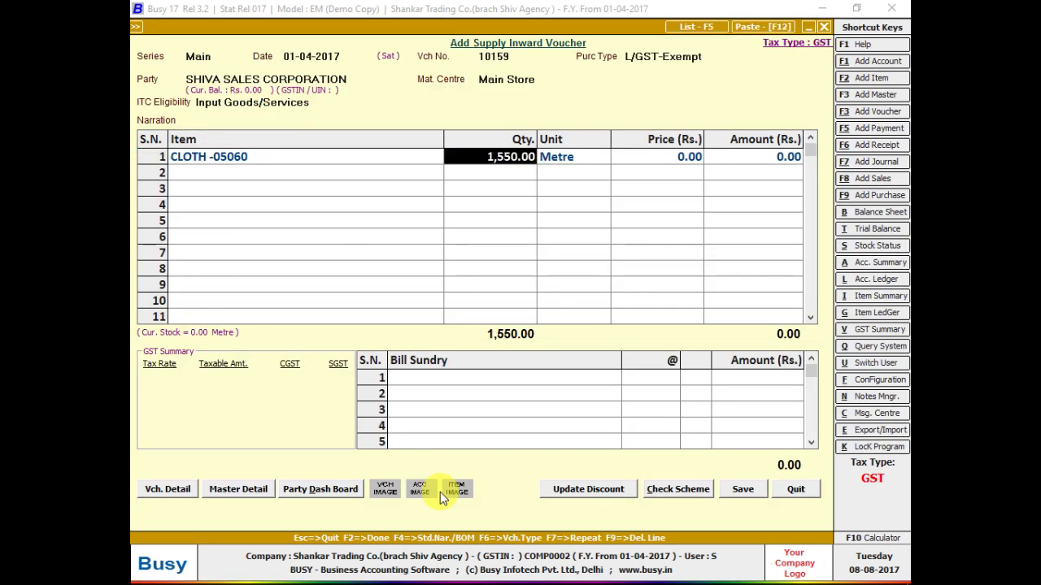
- Open the batch stock details and enter prices 10 to 15 for batches 1001–1006
key(Return)
key(Return)
key(Return)
key(Return)
key(Return)
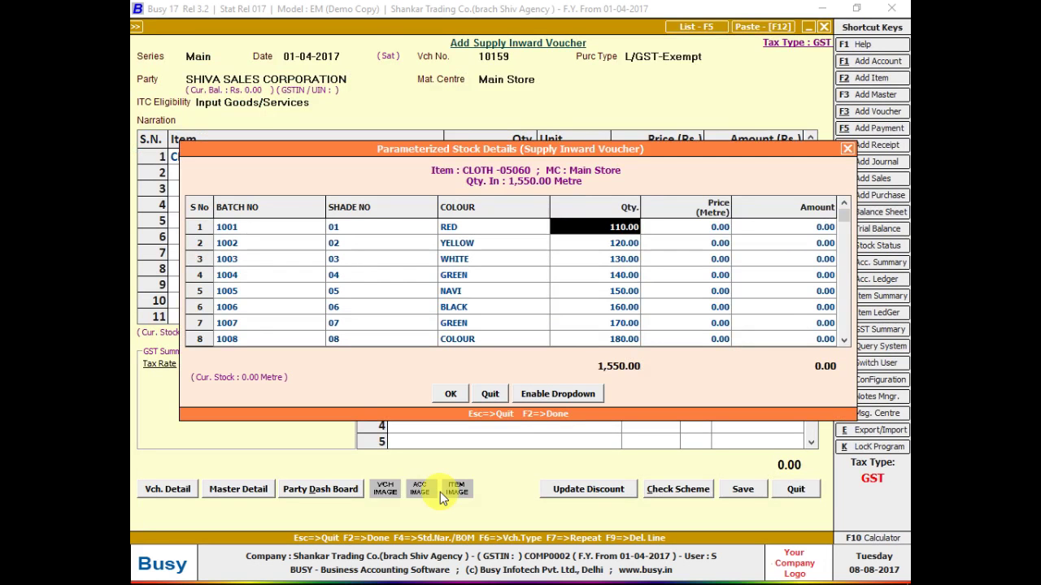
text(10)
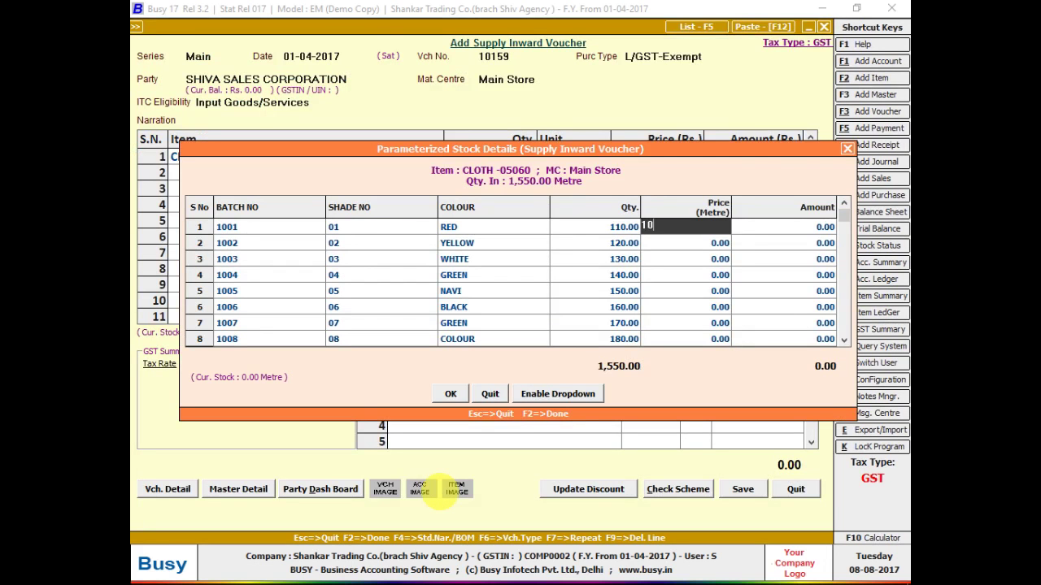
key(Return)
key(Return)
key(Return)
key(Return)
text(11)
key(Return)
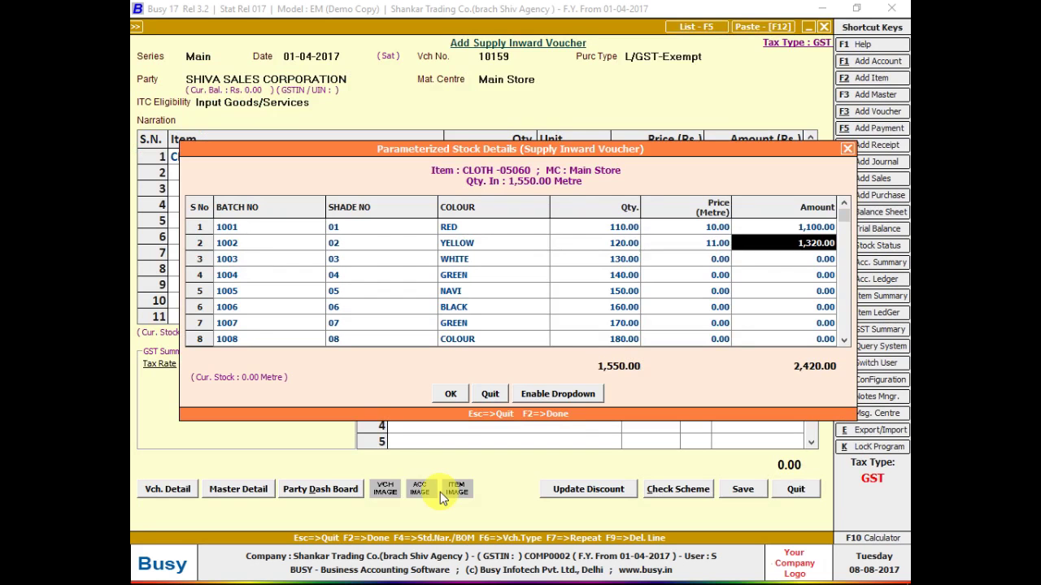
key(Return)
key(Return)
key(Return)
key(Return)
text(12)
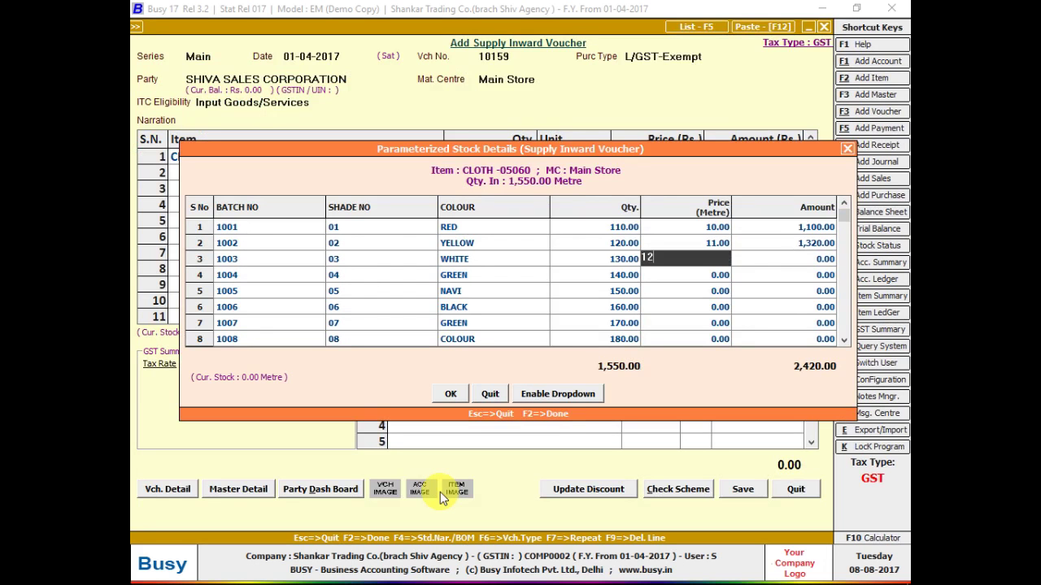
key(Return)
key(Return)
key(Return)
key(Return)
text(13)
key(Return)
key(Return)
key(Return)
key(Return)
key(Return)
key(Return)
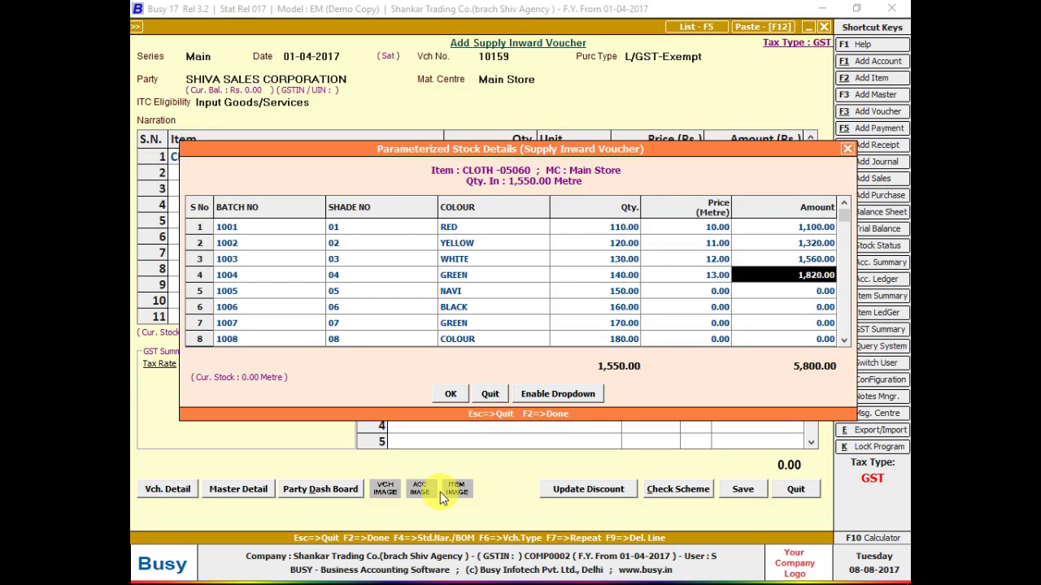
text(147)
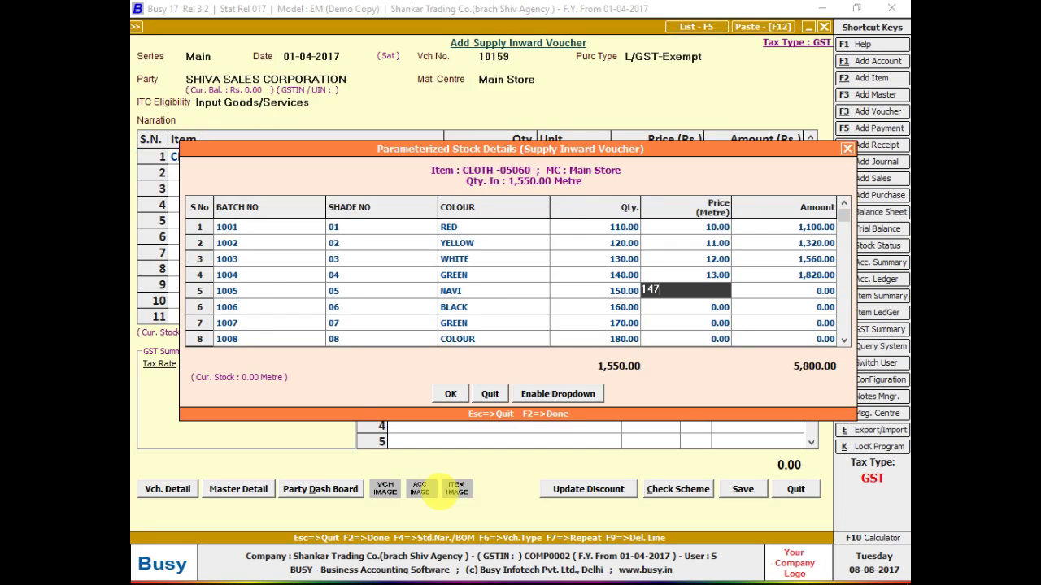
key(BackSpace)
key(Return)
key(Return)
key(Return)
key(Return)
key(Return)
key(Return)
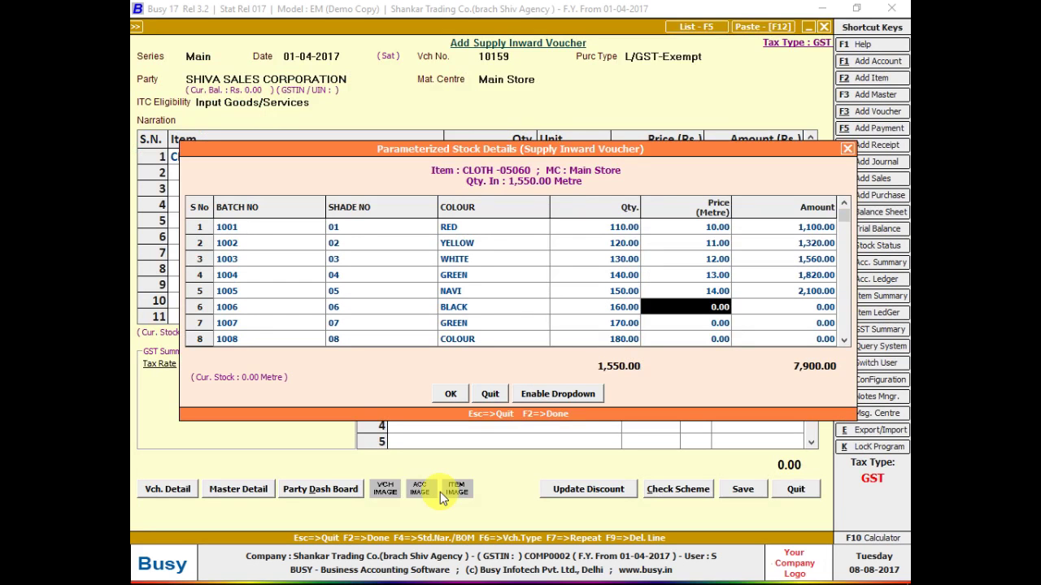
text(15)
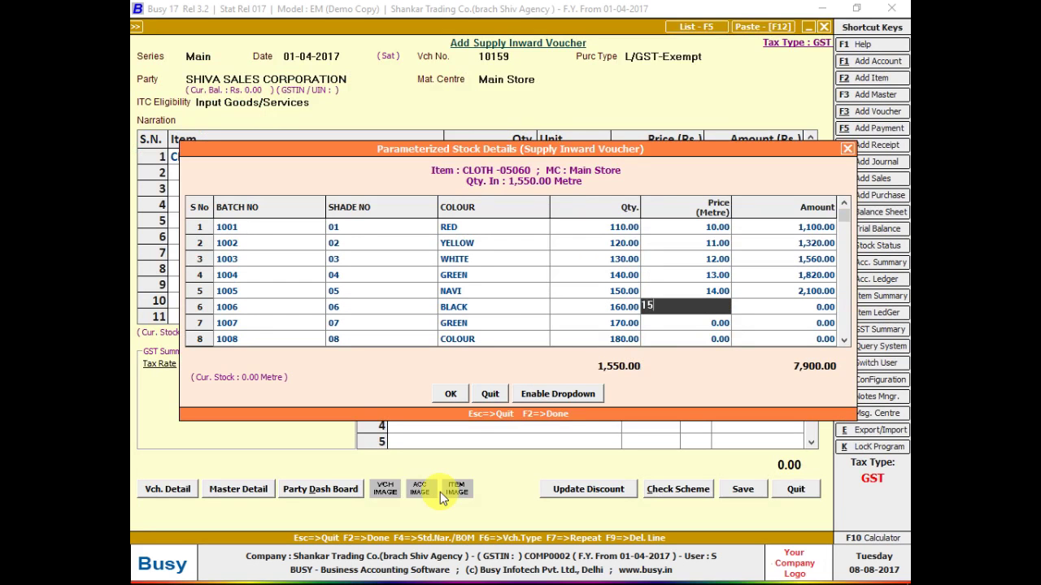
key(Return)
key(Return)
key(Return)
- Enter prices 16 to 19 for batches 1007–1010, totalling 23,300.00
key(Return)
key(Return)
text(16)
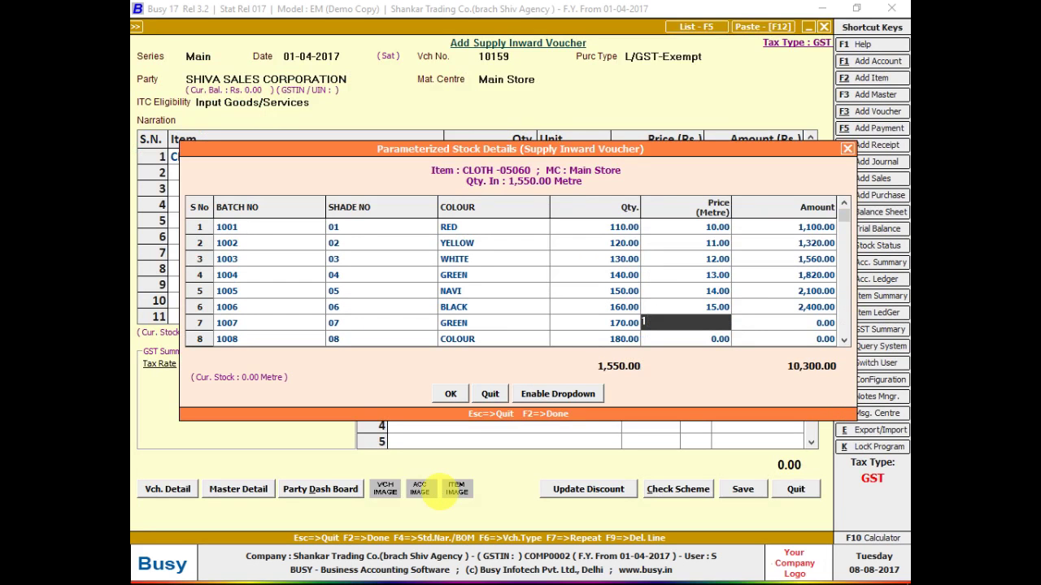
key(Return)
key(Return)
key(Return)
key(Return)
key(Return)
key(Return)
text(17)
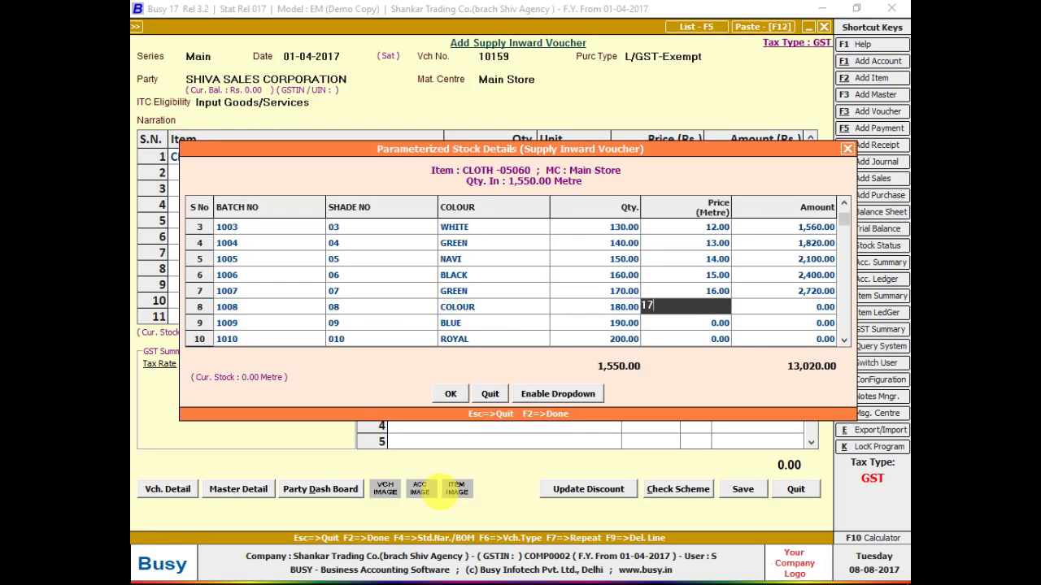
key(Return)
key(Return)
key(Return)
key(Return)
key(Return)
key(Return)
key(Return)
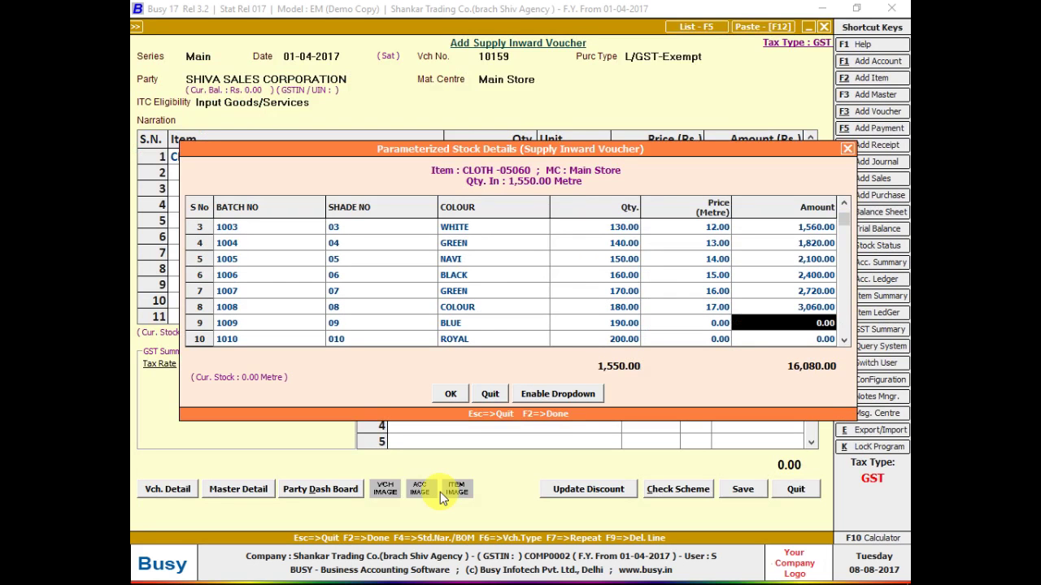
key(Up)
key(Left)
key(Down)
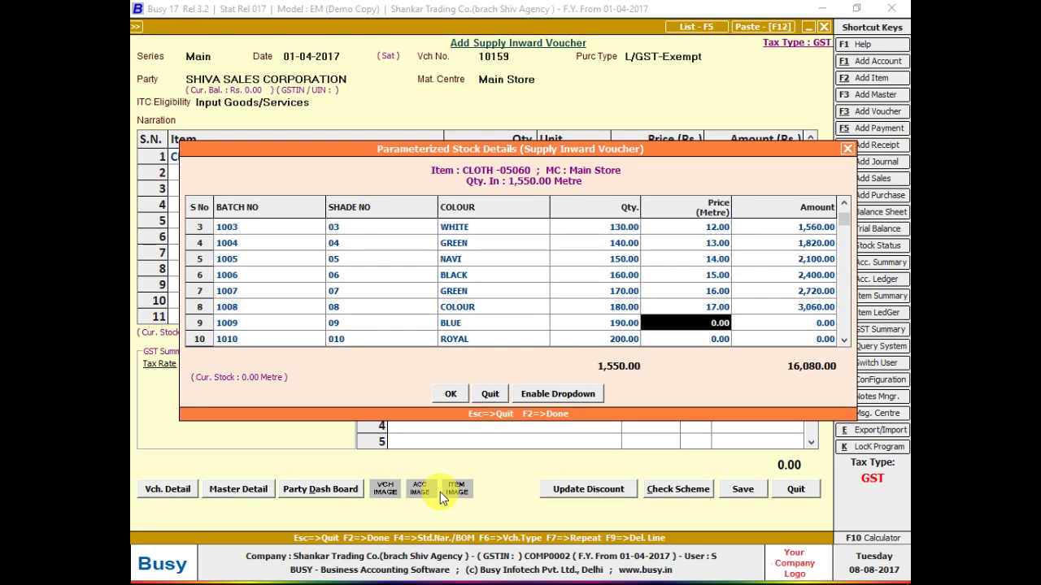
key(Return)
key(Left)
text(18)
key(Return)
key(Return)
key(Return)
key(Return)
text(19)
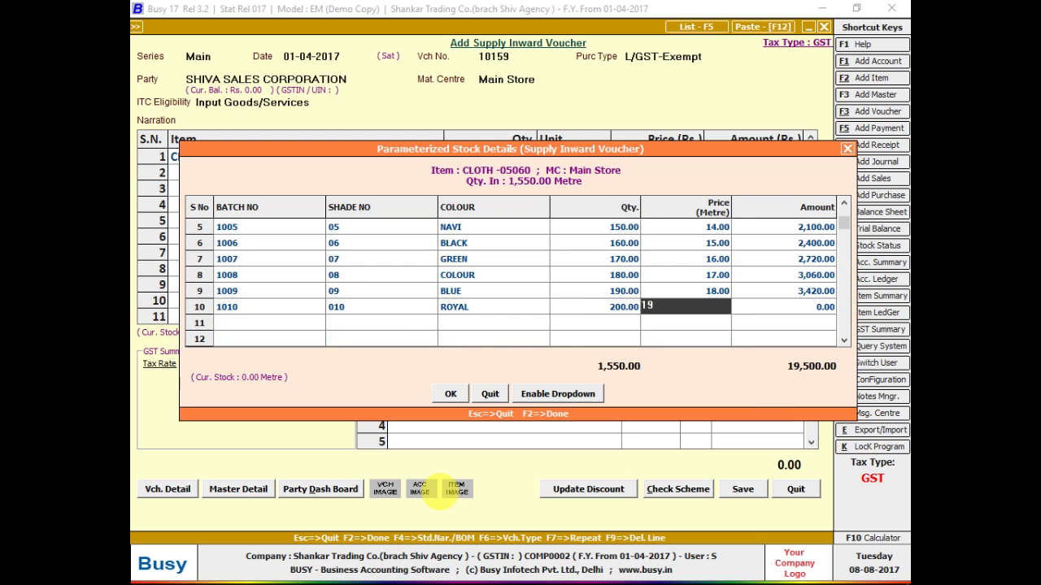
key(Return)
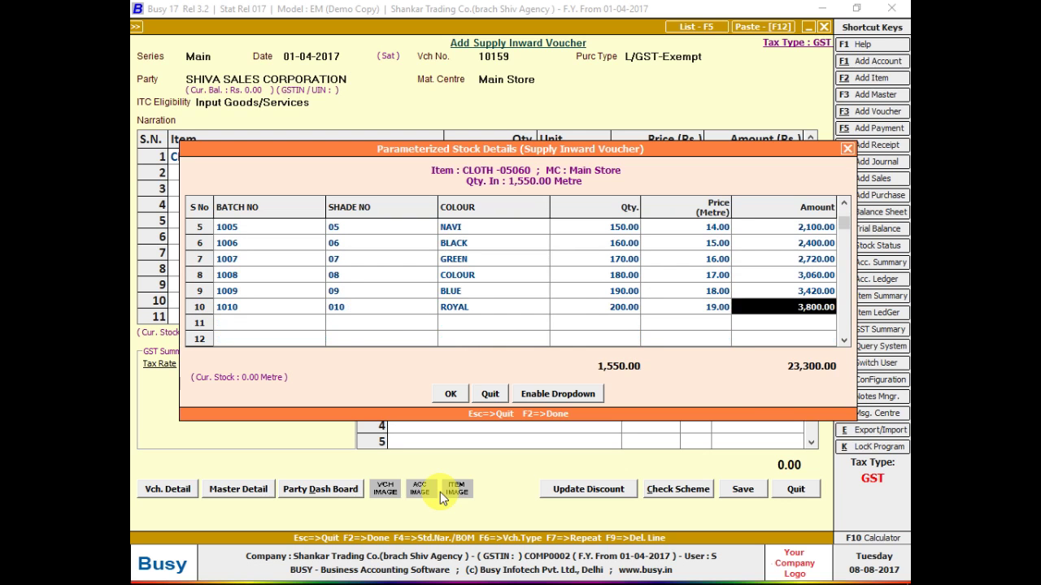
key(alt+Tab)
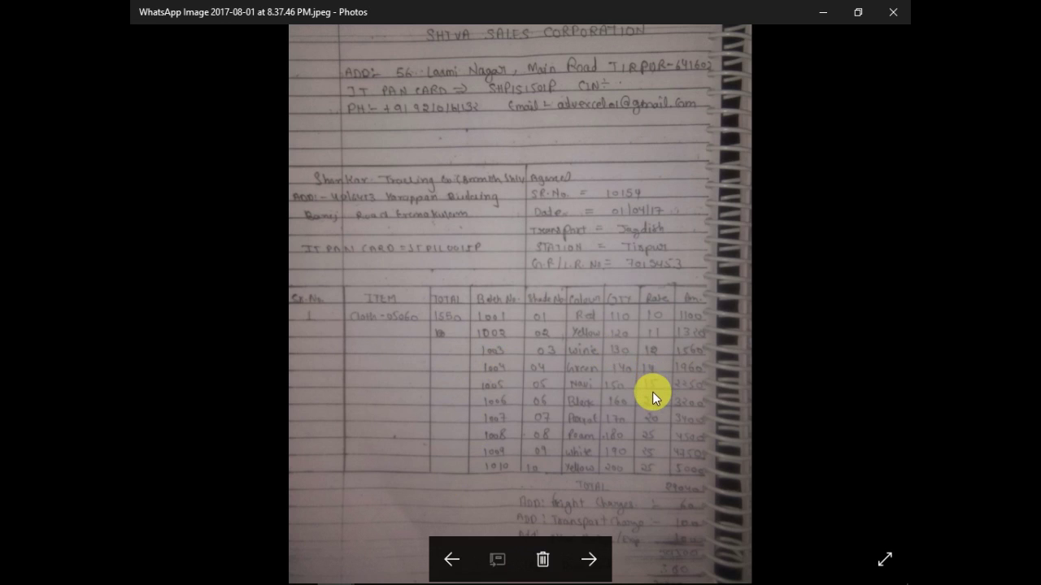
- Price batch 1007 at 15, and batches 1008 and 1009 at 20 per metre
key(alt+Tab)
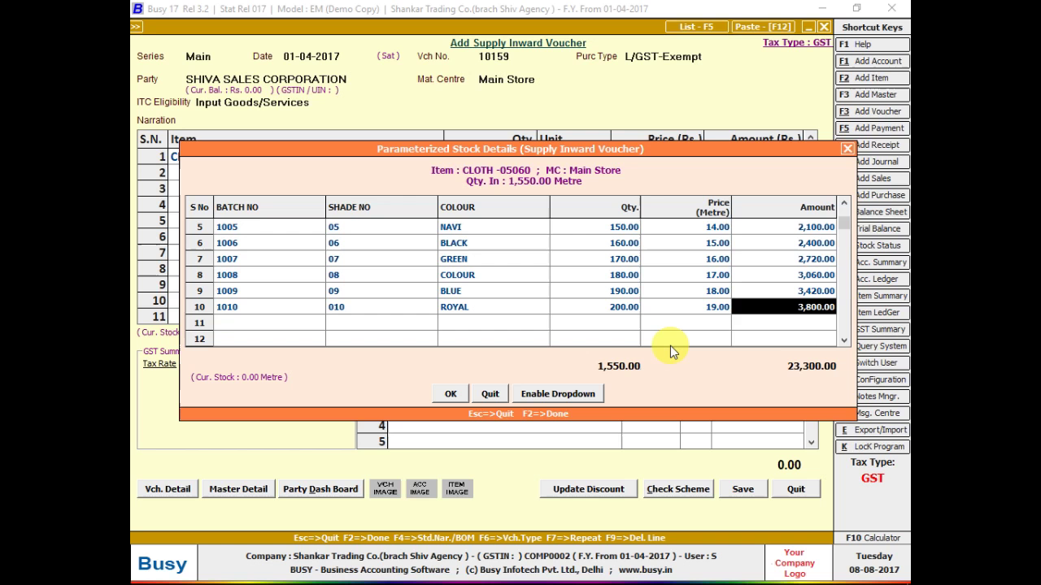
key(Up)
key(Up)
key(Up)
key(Left)
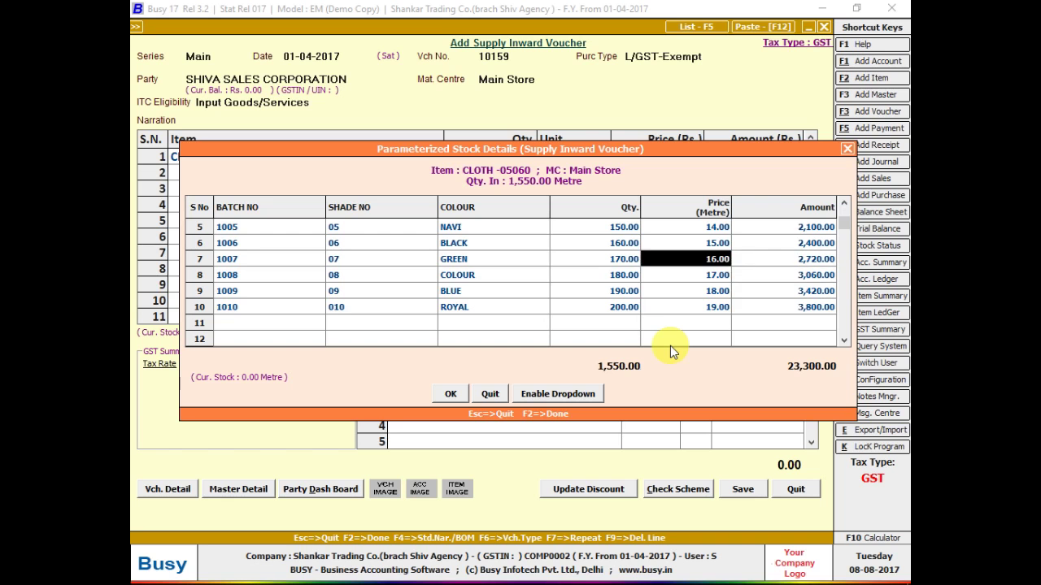
text(15)
key(Return)
key(Down)
key(alt+Tab)
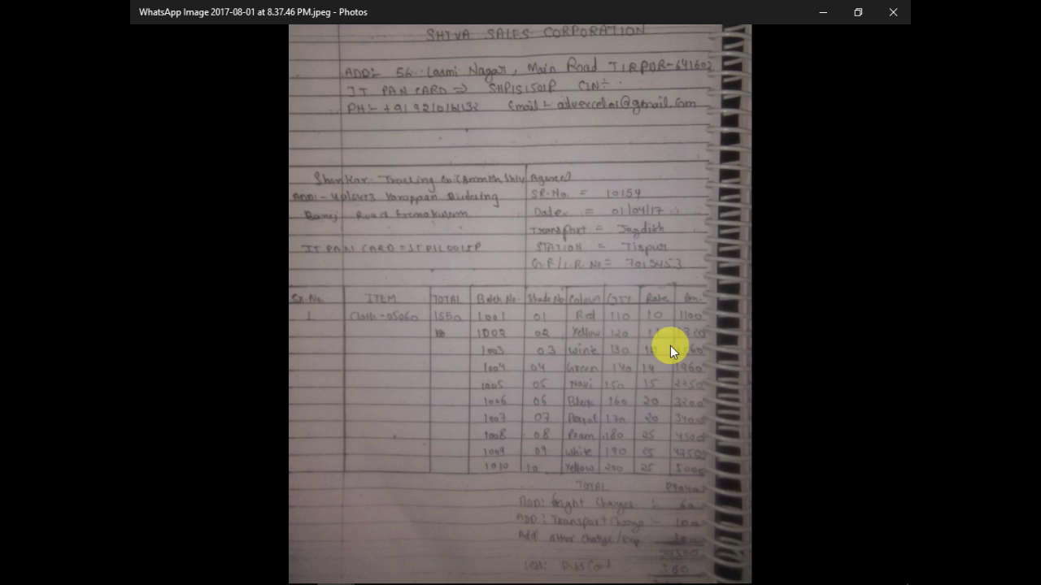
key(alt+Tab)
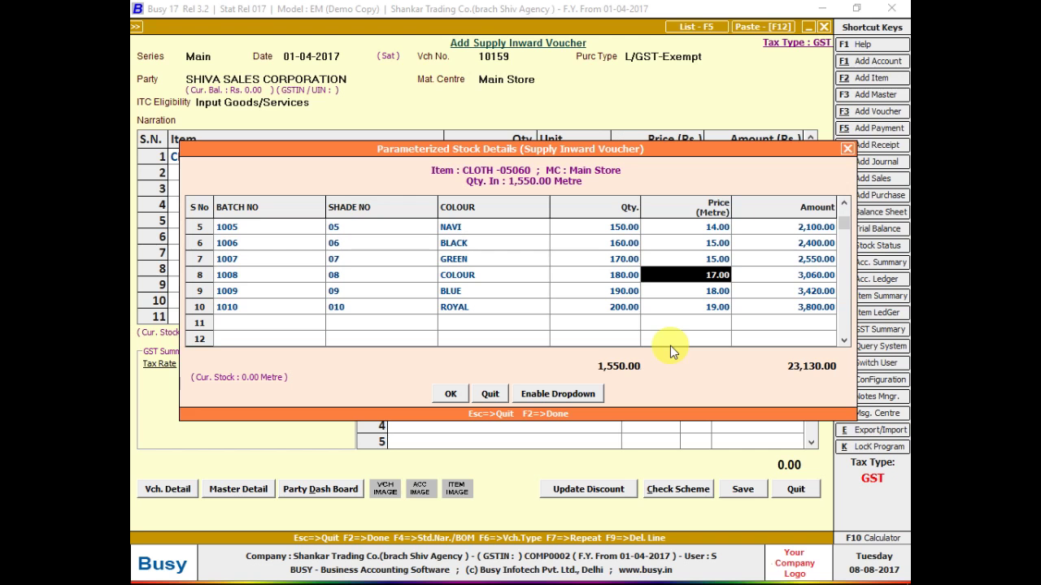
text(20)
key(Return)
key(Down)
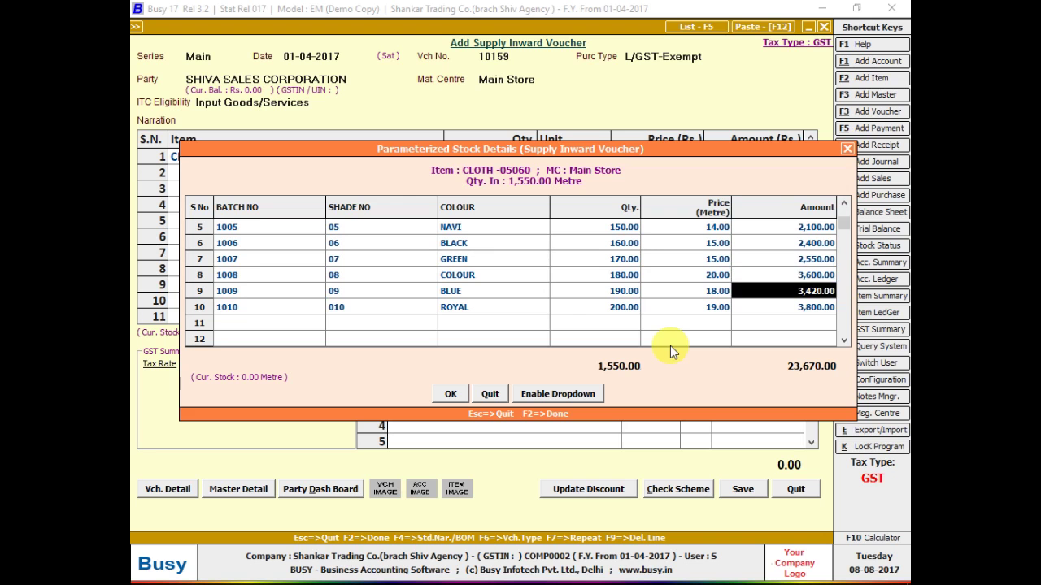
key(Left)
text(20)
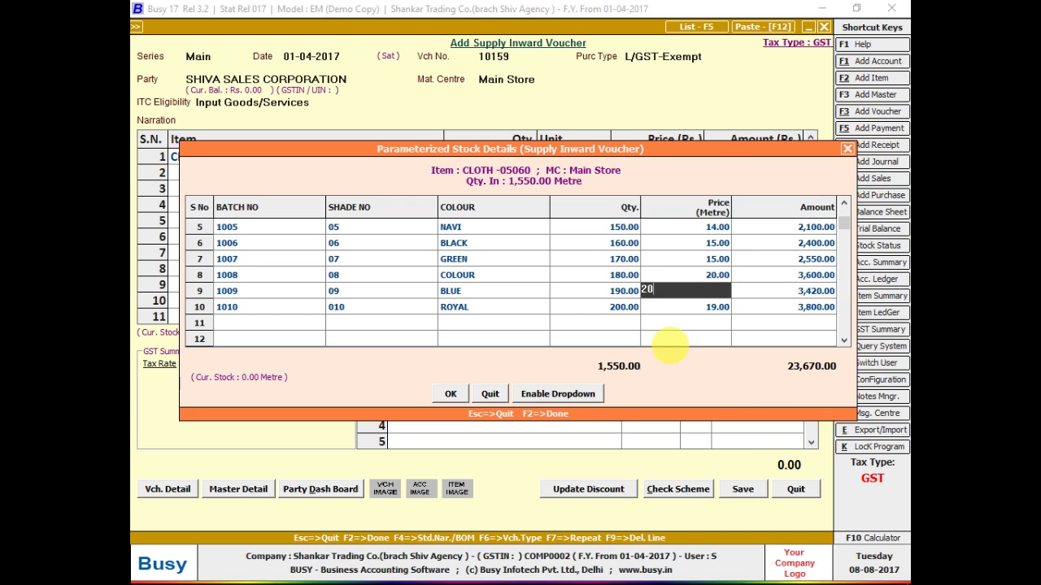
key(Return)
- Reprice batch 1007 to 20 and batch 1009 to 25 per metre, removing a stray digit
key(alt+Tab)
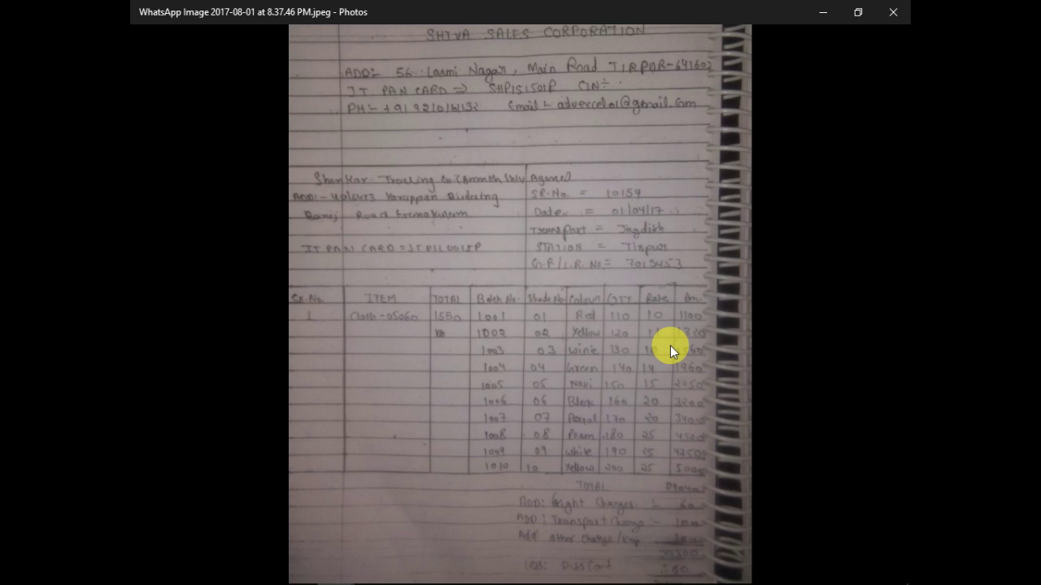
key(alt+Tab)
key(Up)
key(Up)
key(Left)
text(20)
key(Return)
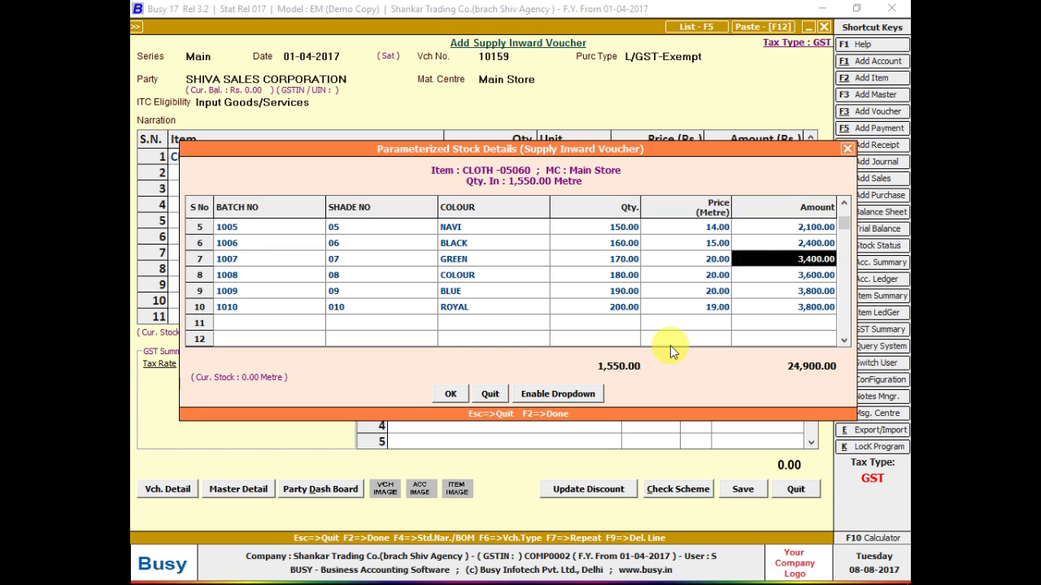
key(Left)
key(Down)
text(1)
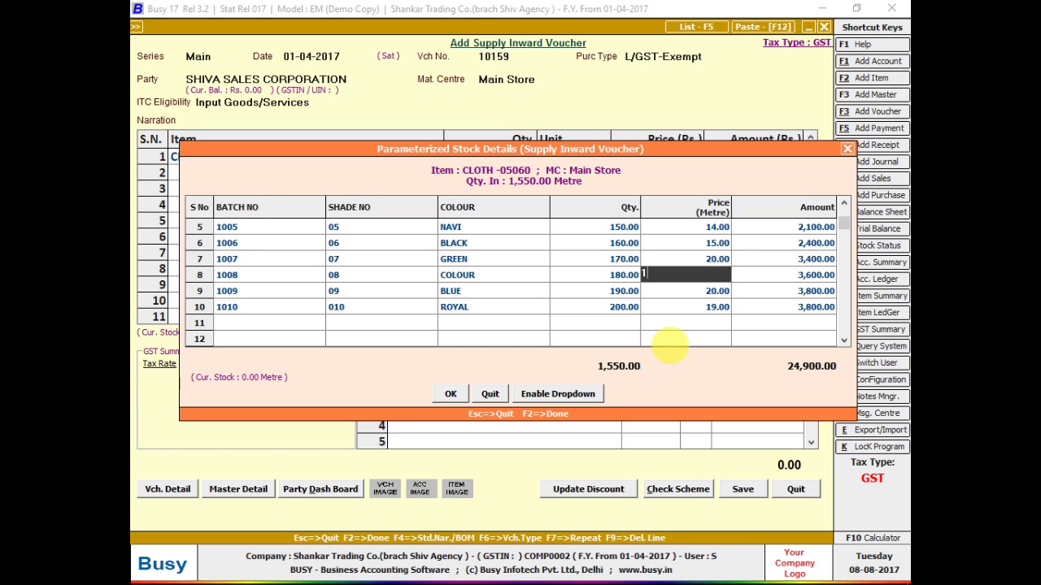
key(BackSpace)
key(Return)
key(Return)
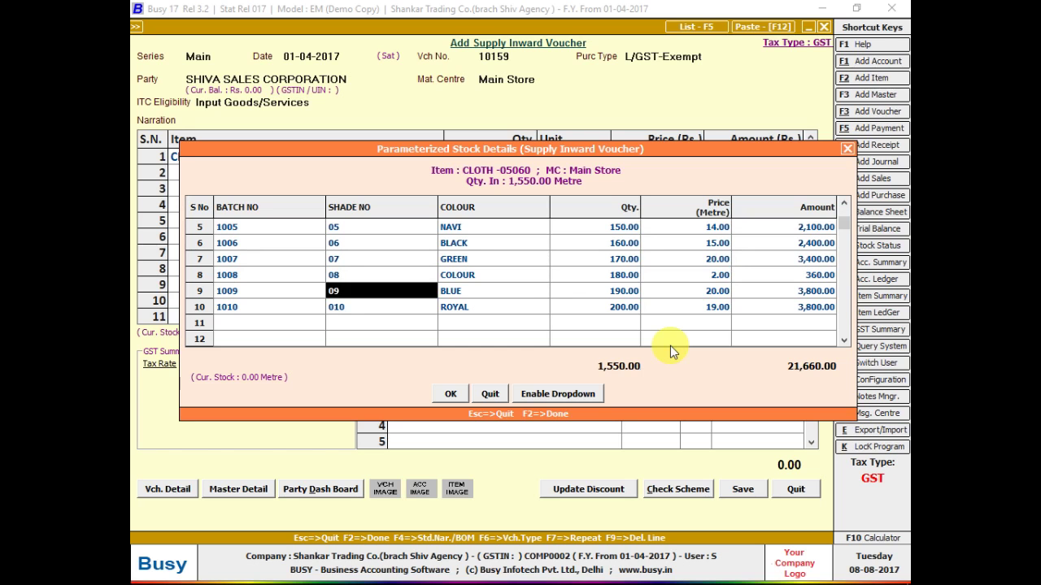
key(Return)
key(Return)
key(Return)
text(25)
key(Return)
key(Return)
key(Return)
- Price batch 1010 at 25 and batch 1008 at 20, checking against the bill photo
key(Return)
key(Return)
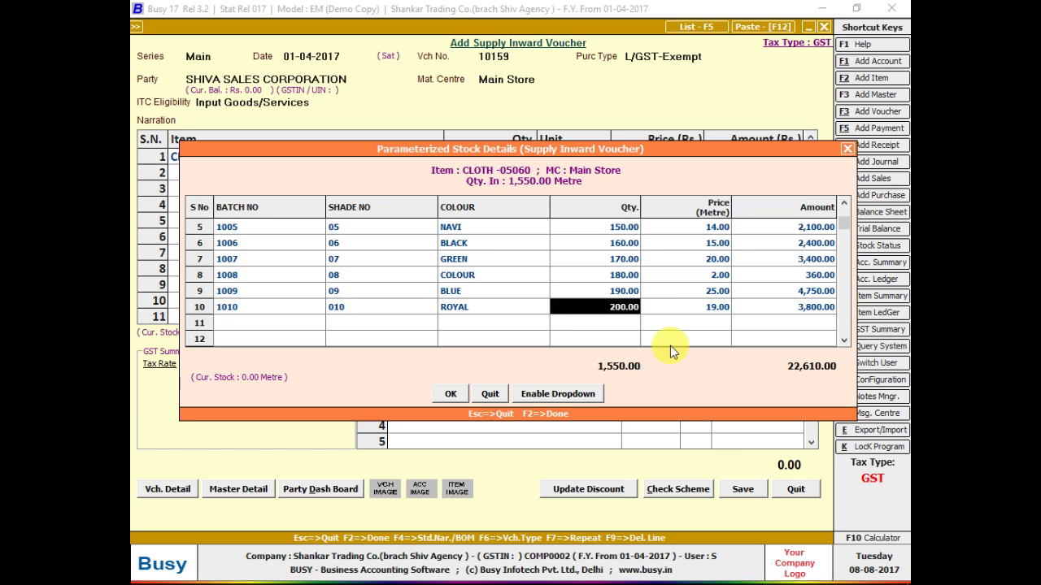
key(Return)
text(25)
key(Return)
key(Up)
key(Up)
key(Left)
text(20)
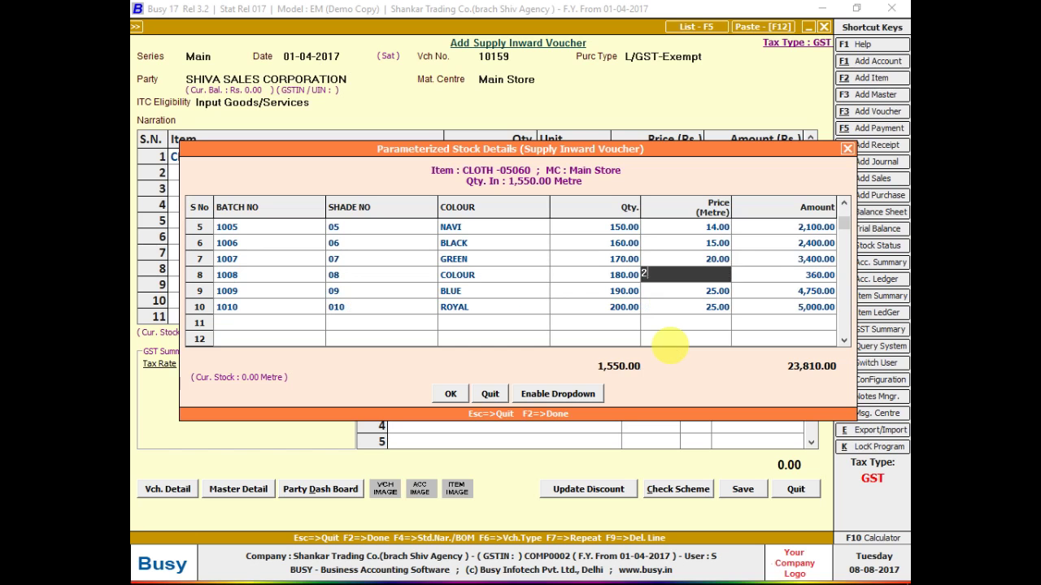
key(Return)
key(alt+Tab)
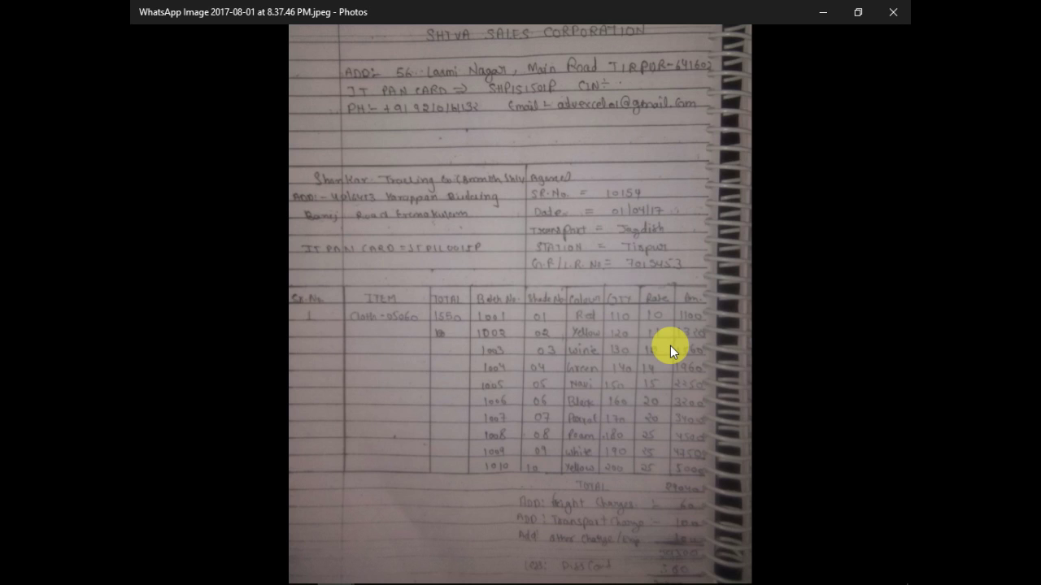
key(alt+Tab)
key(Up)
key(Up)
key(Up)
key(Up)
key(Up)
key(Up)
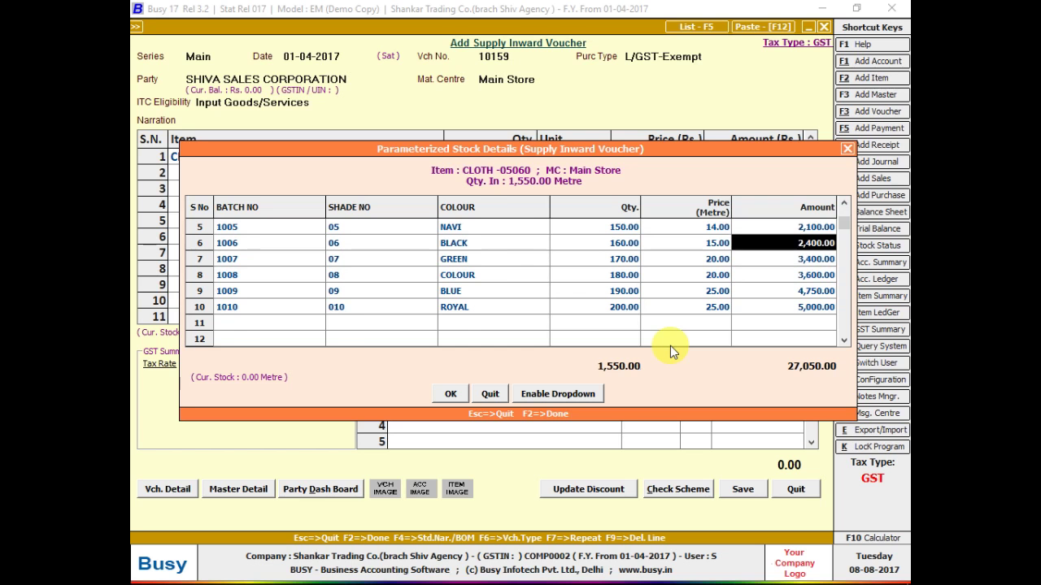
key(alt+Tab)
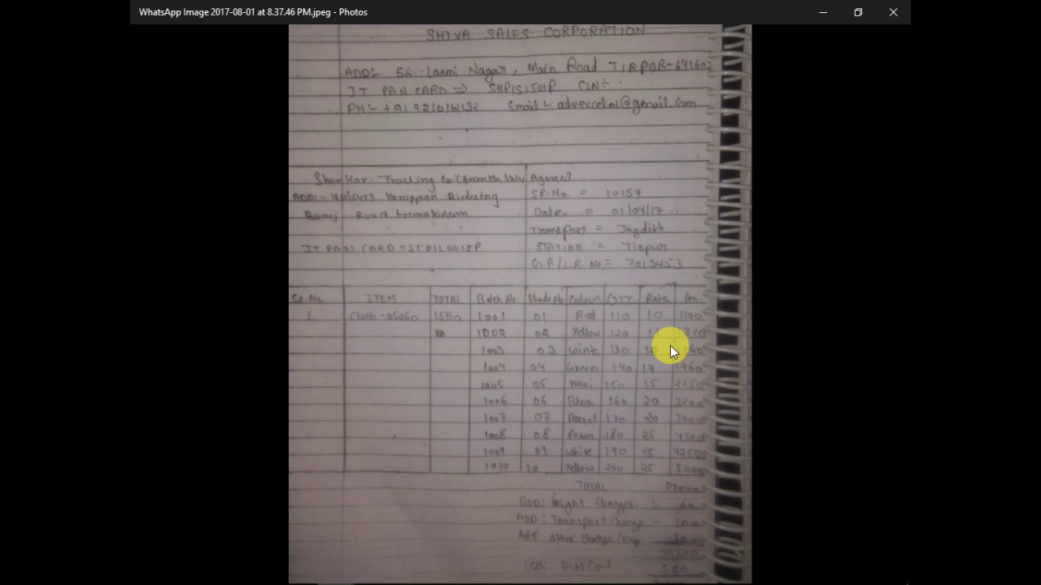
key(alt+Tab)
key(alt+Tab)
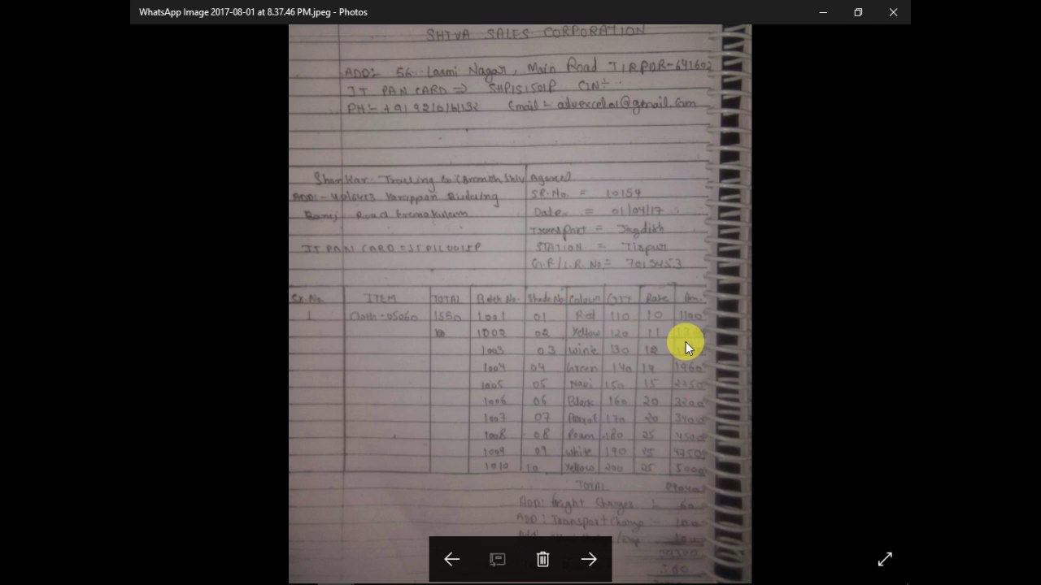
key(alt+Tab)
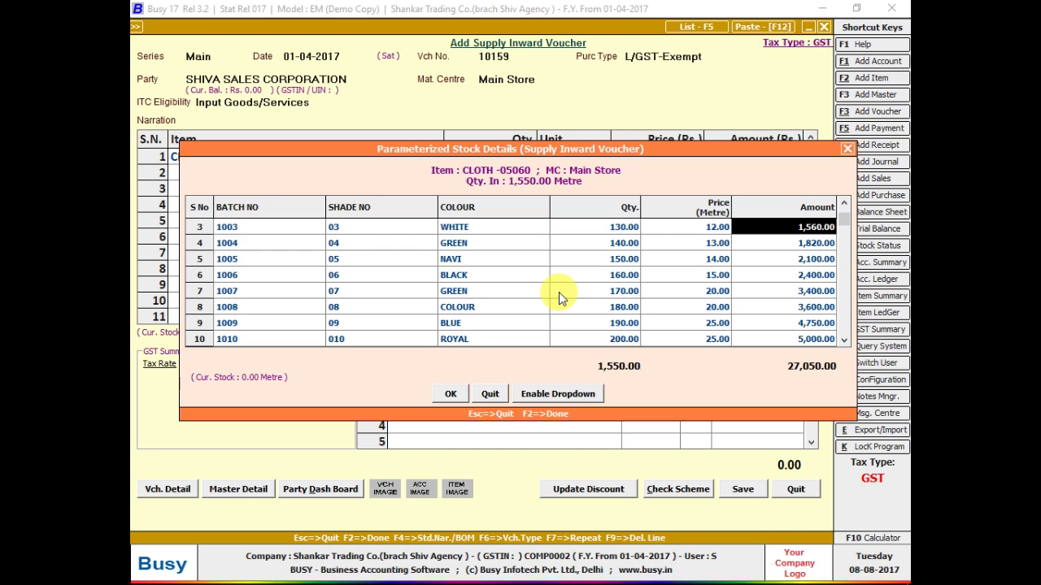
- Price batches 1004, 1005 and 1006 at 14, 15 and 20 per metre
key(Down)
key(Left)
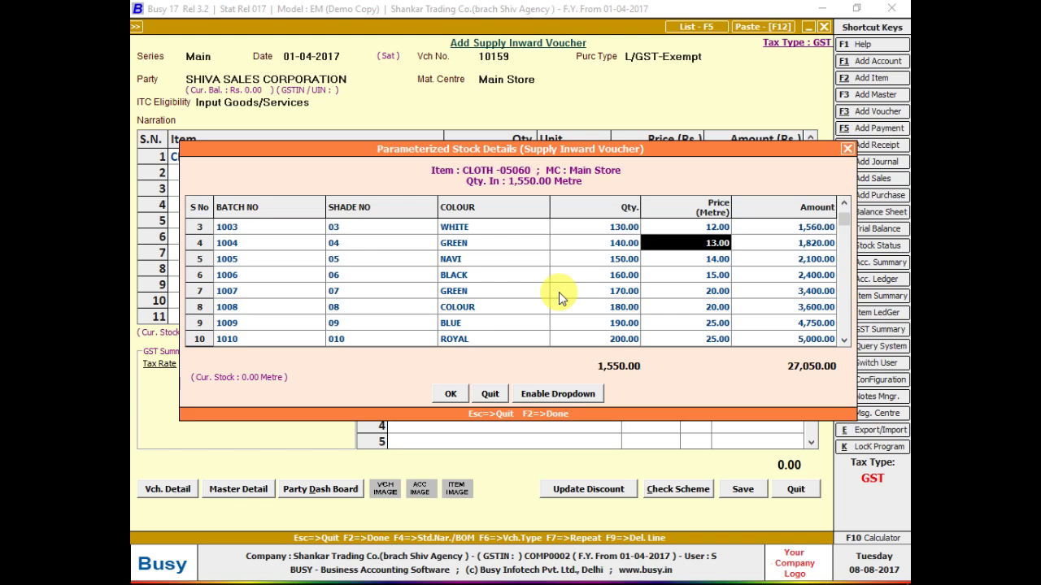
text(14)
key(Return)
key(Down)
key(Left)
text(15)
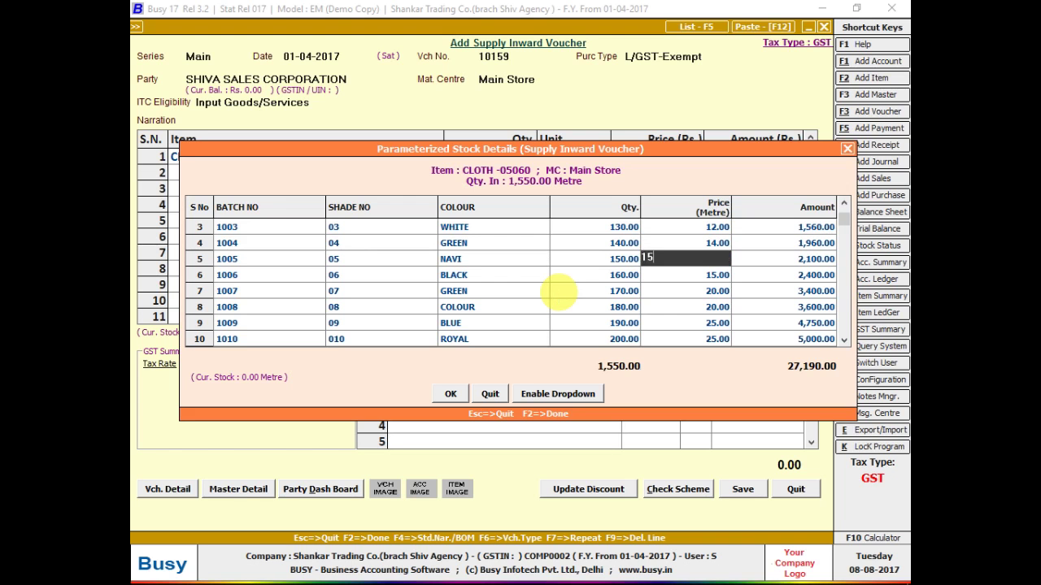
key(Return)
key(Down)
key(Left)
text(20)
key(Return)
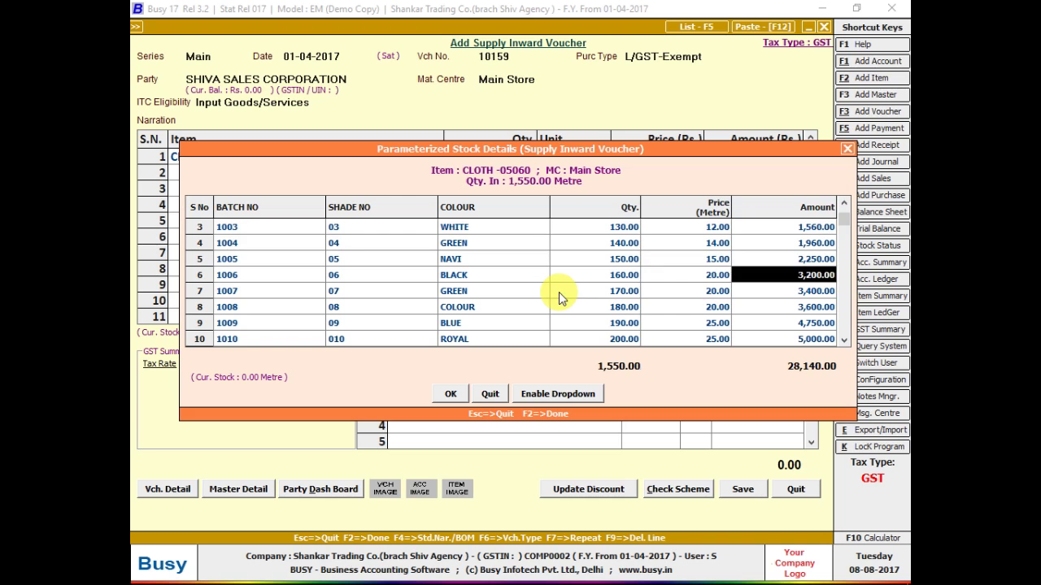
- Reprice batch 1008 to 25 per metre and recheck the rows against the bill photo
key(Left)
key(Down)
key(Right)
key(Left)
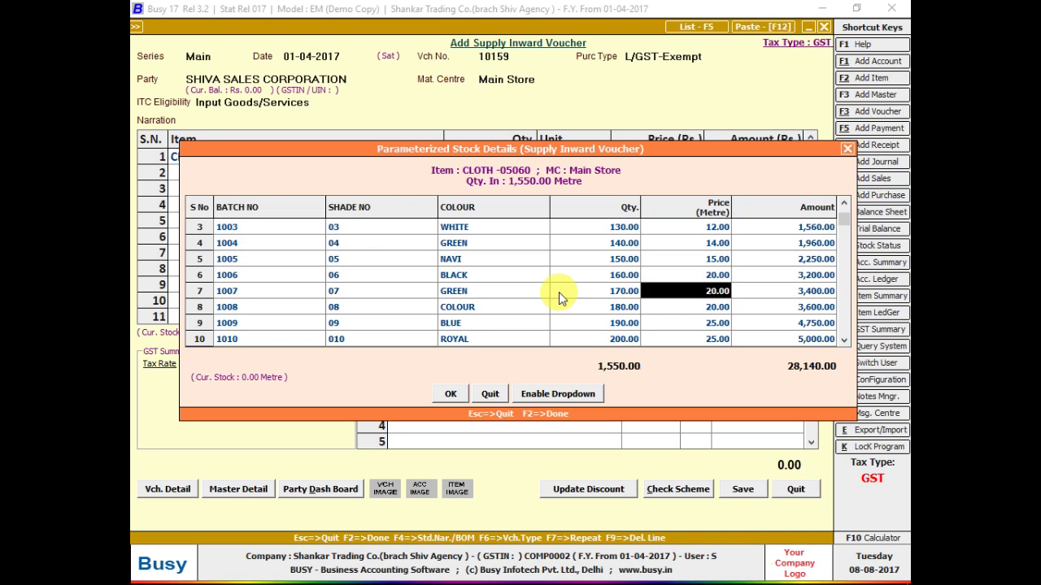
key(Down)
text(25)
key(Return)
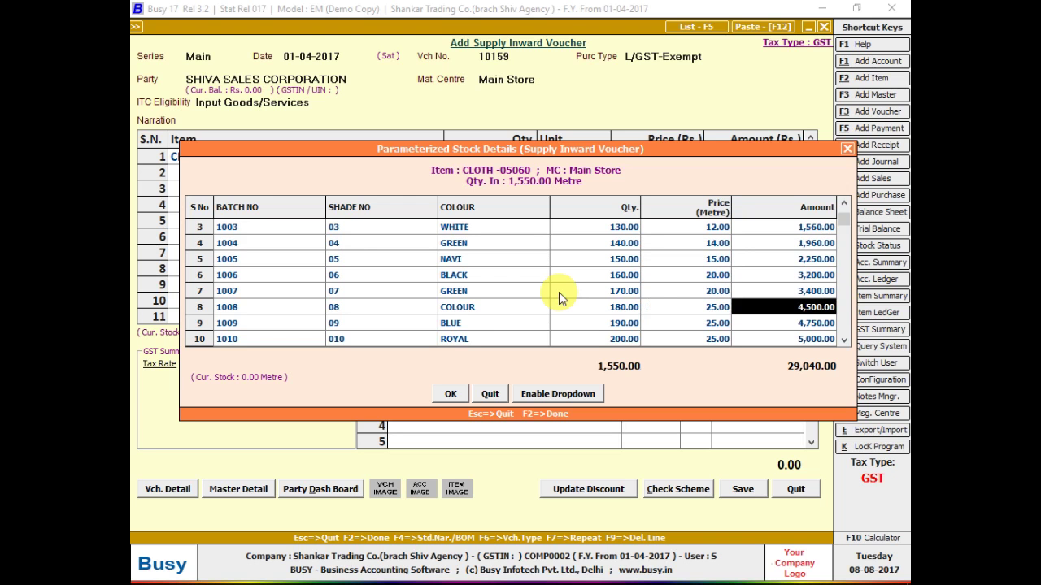
key(Up)
key(Up)
key(alt+Tab)
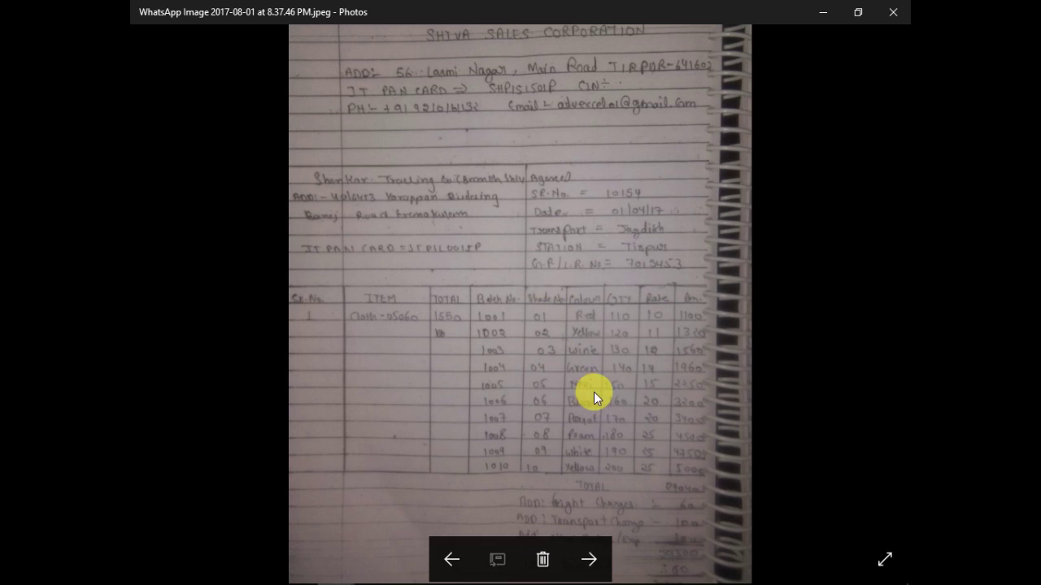
key(alt+Tab)
key(alt+Tab)
key(alt+Tab)
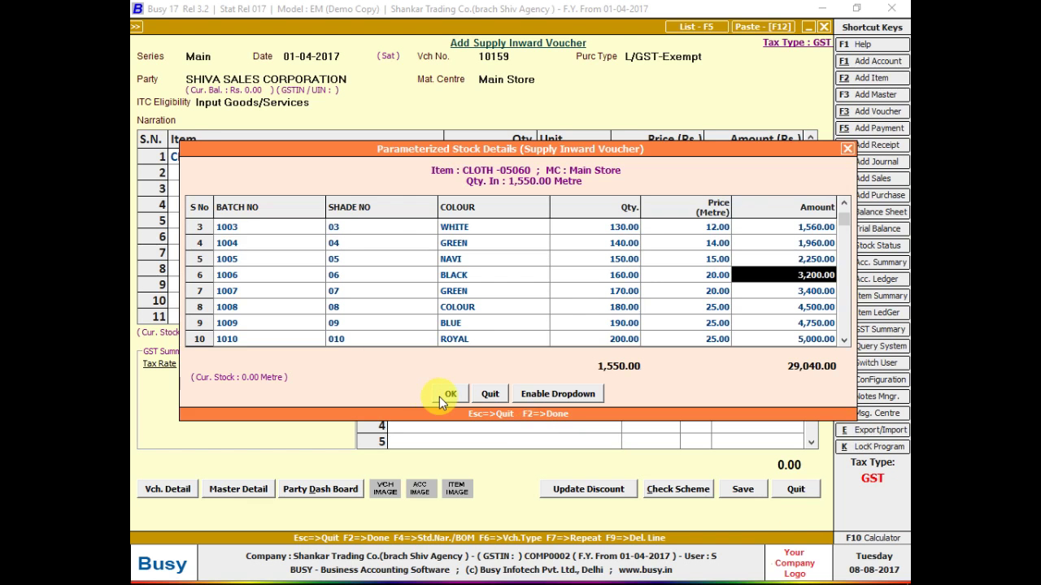
- Accept the batch details so the cloth line reads 1,550 metres at 18.74, totalling 29,040.00
click(439, 397)
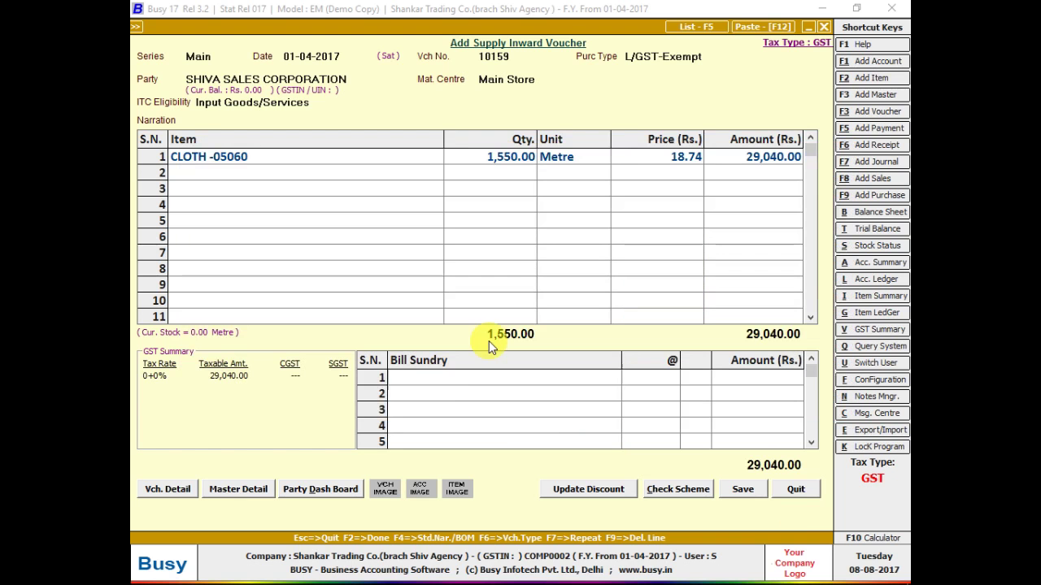
key(alt+Tab)
key(alt+Tab)
click(648, 154)
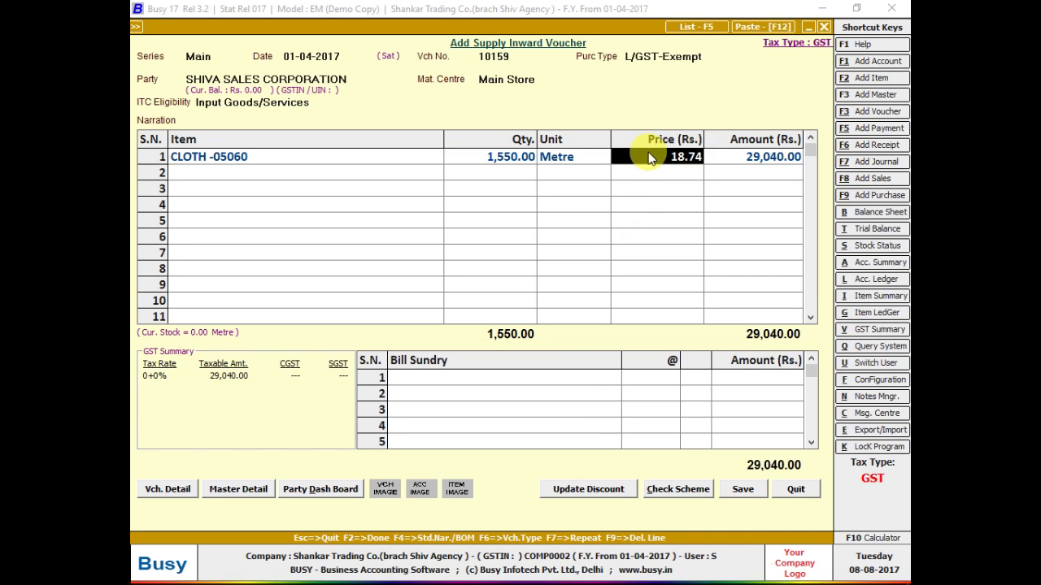
- Reopen the cloth line's Parameterized Stock Details after checking the bill photo
key(alt+Tab)
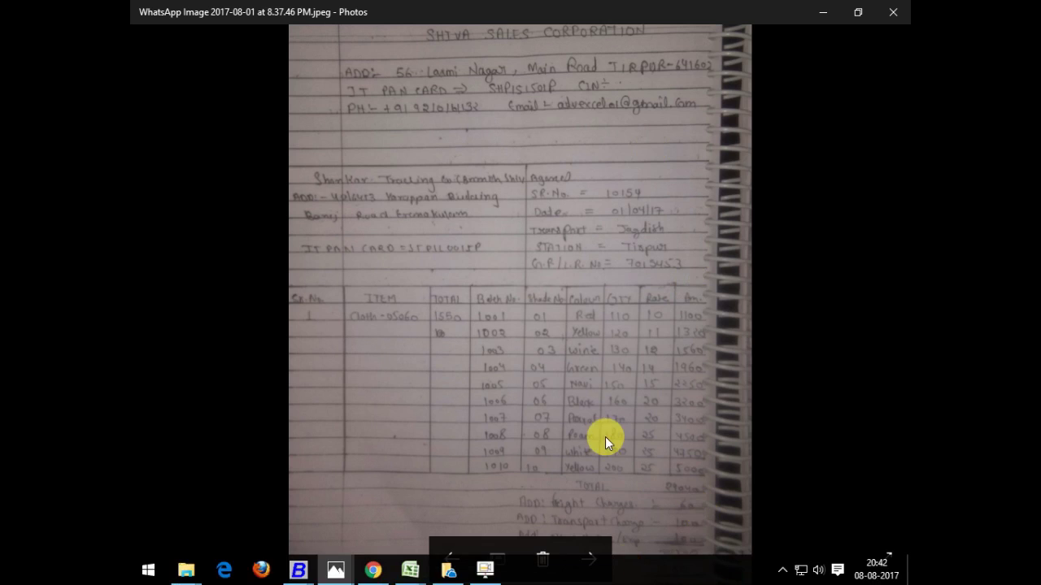
key(alt+Tab)
key(Right)
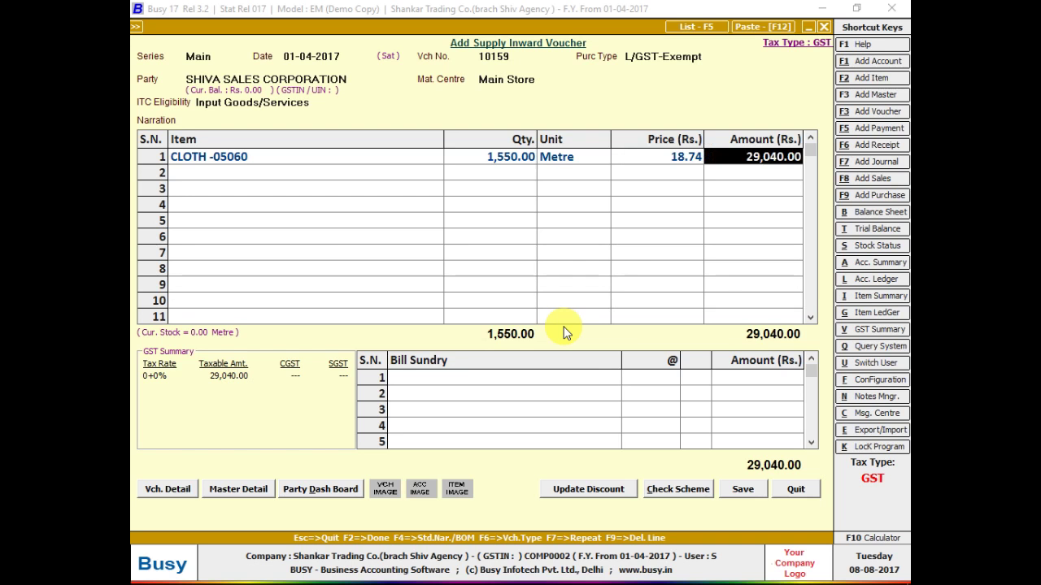
key(Left)
key(Left)
key(Return)
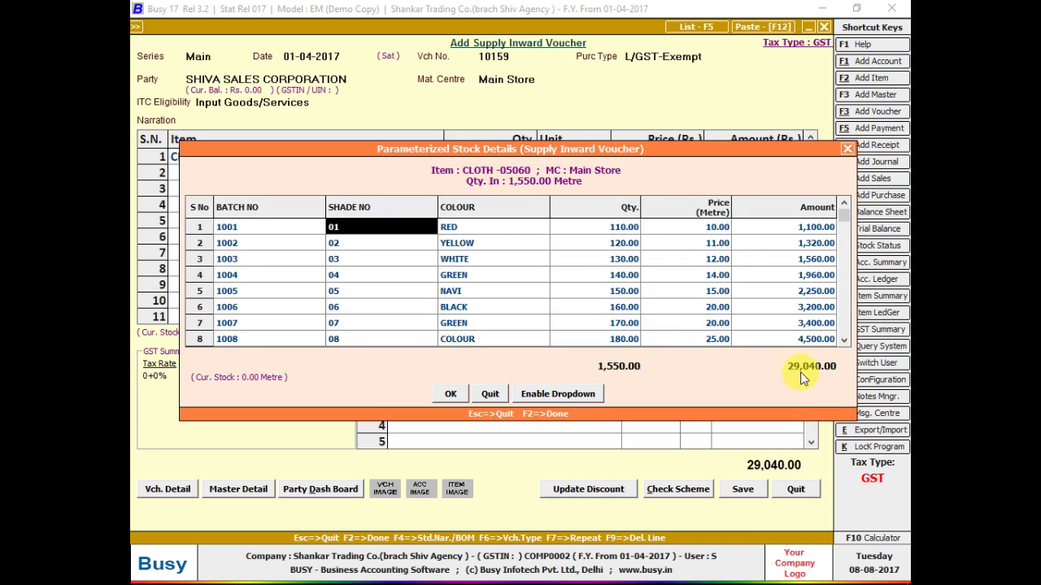
- Divide 29040 by 1550 in the F10 calculator to confirm 18.74, then close the batch details
key(F10)
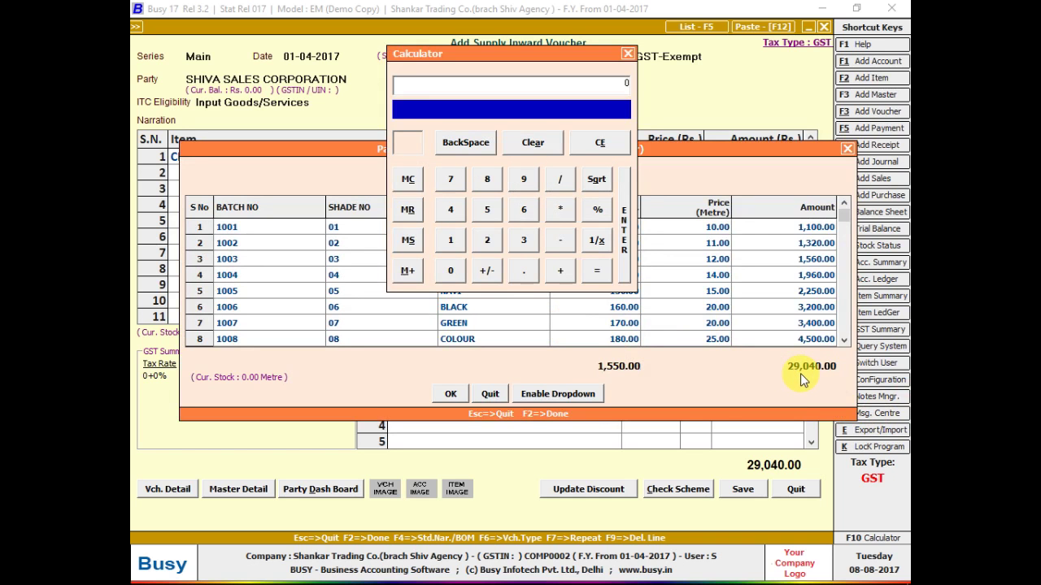
text(29040/1550)
key(Return)
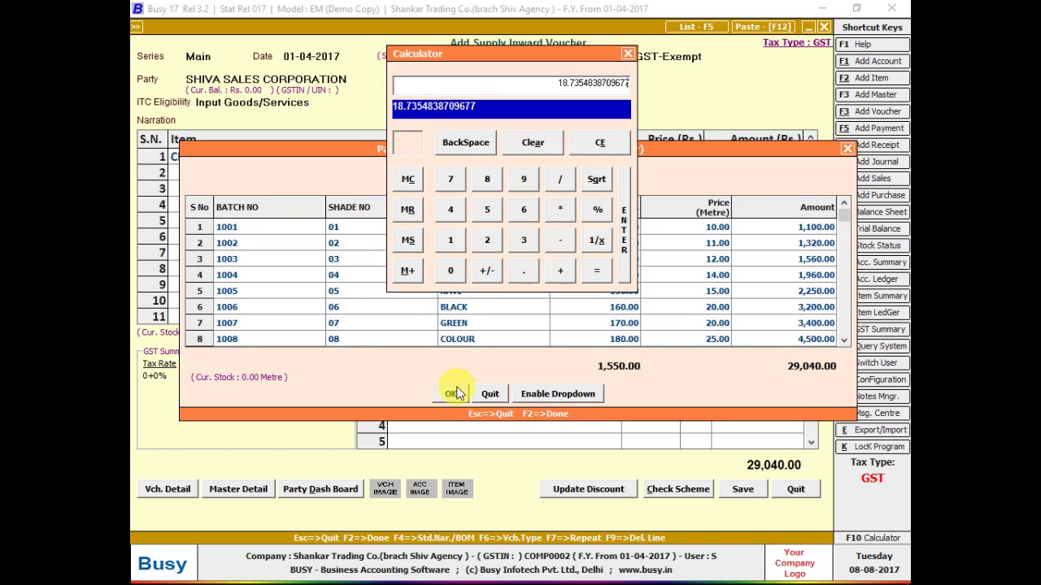
key(Escape)
key(Escape)
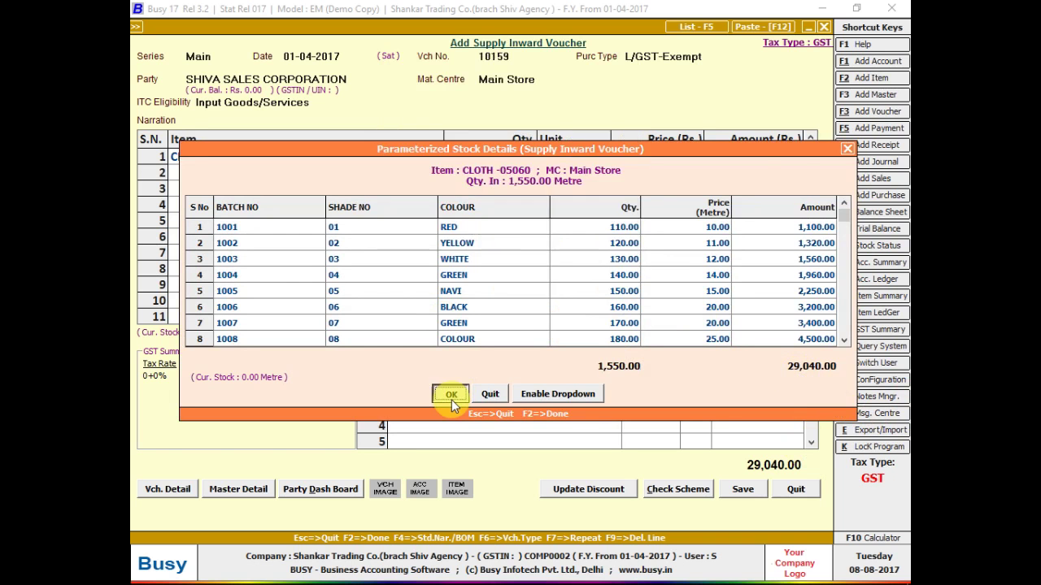
click(452, 399)
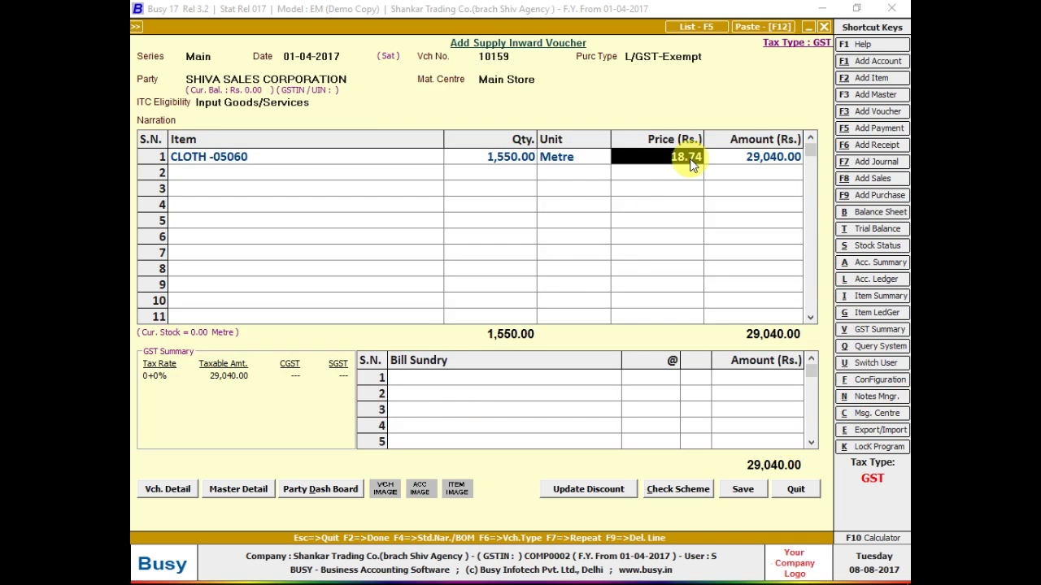
key(alt+Tab)
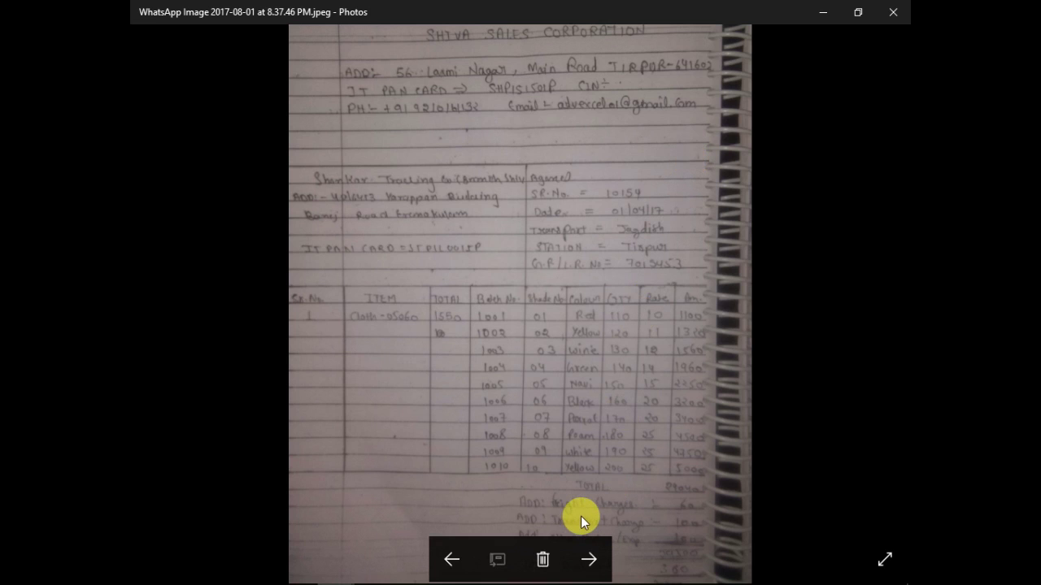
key(alt+Tab)
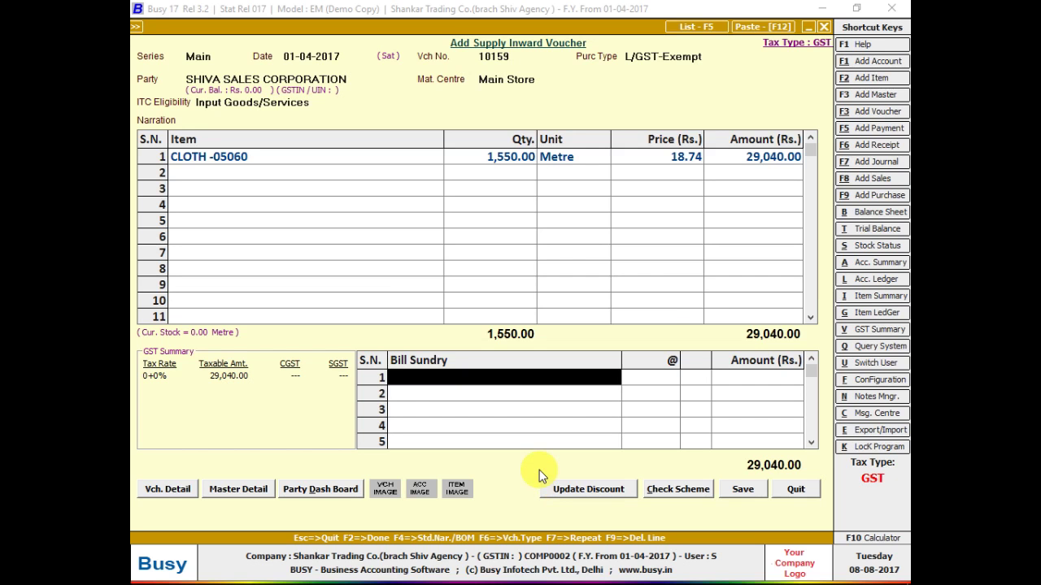
- Add Freight & Forwarding Charges of 60.00 as the first bill sundry
key(Return)
key(Return)
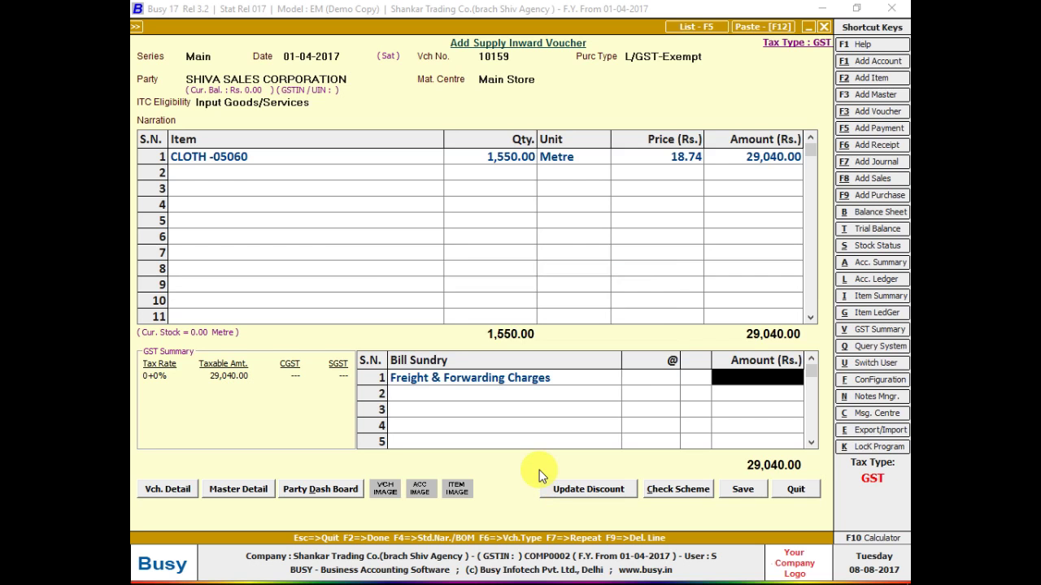
key(alt+Tab)
key(alt+Tab)
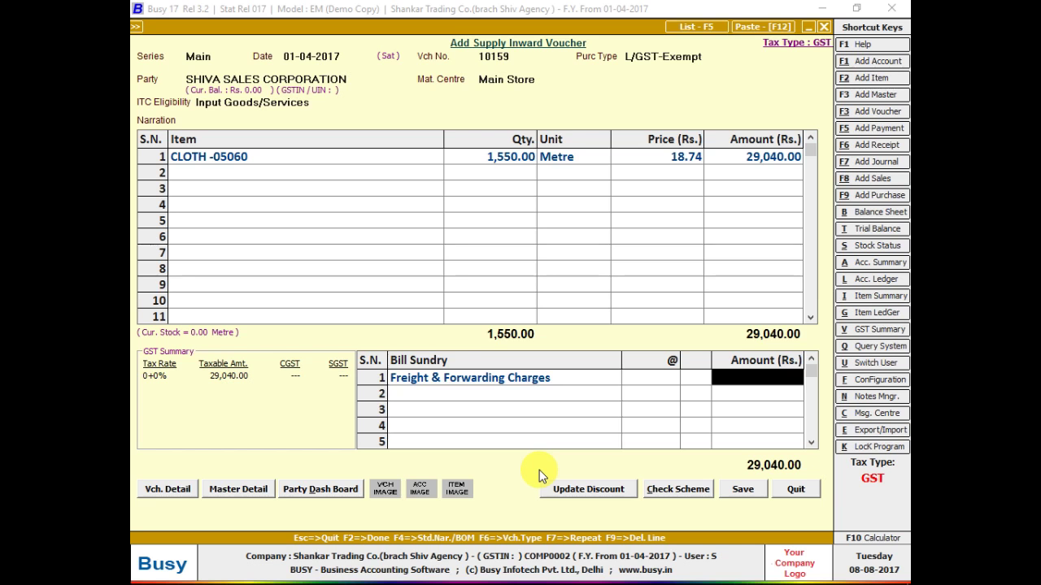
text(60)
key(Return)
key(alt+Tab)
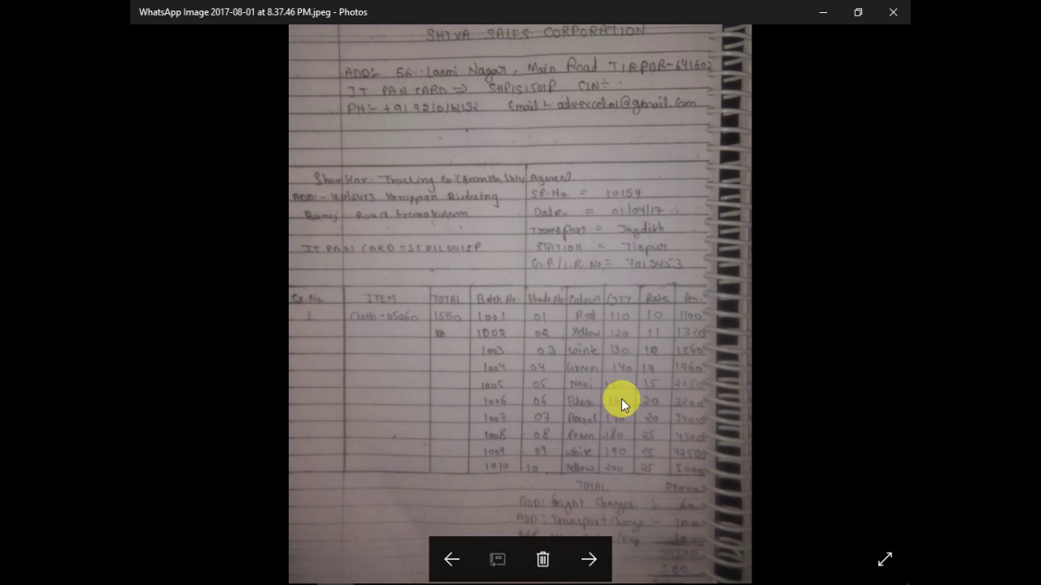
key(alt+Tab)
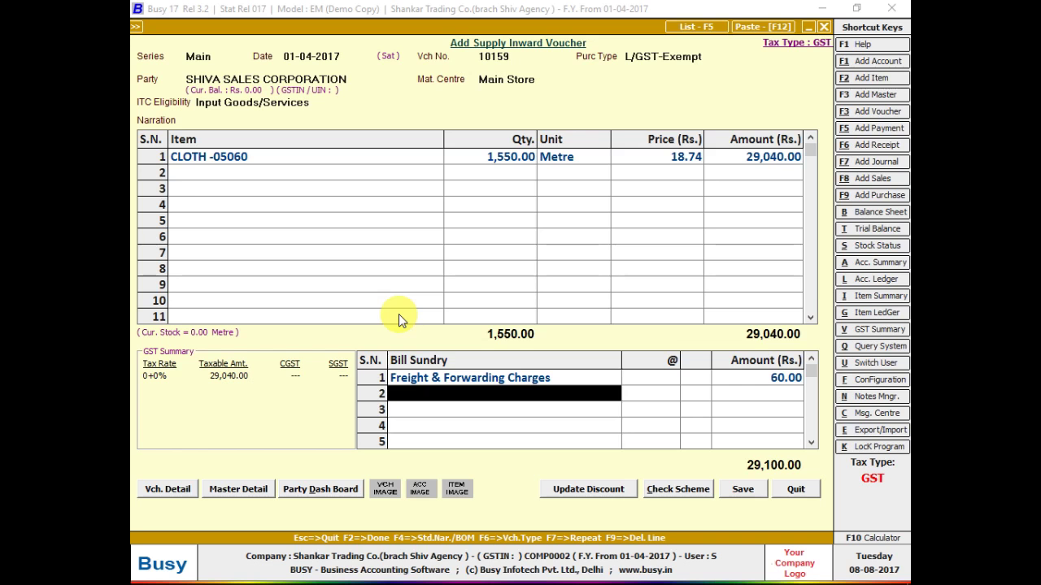
- Create TRANSPORT CHARGES as an Additive, Others-nature bill sundry with an absolute amount
text(t)
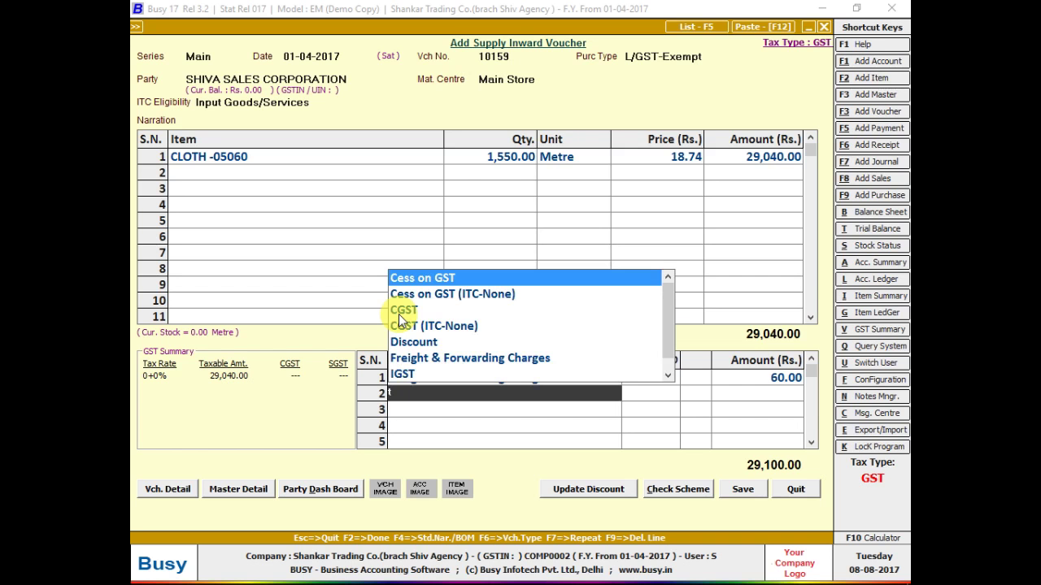
key(F3)
text(TRA)
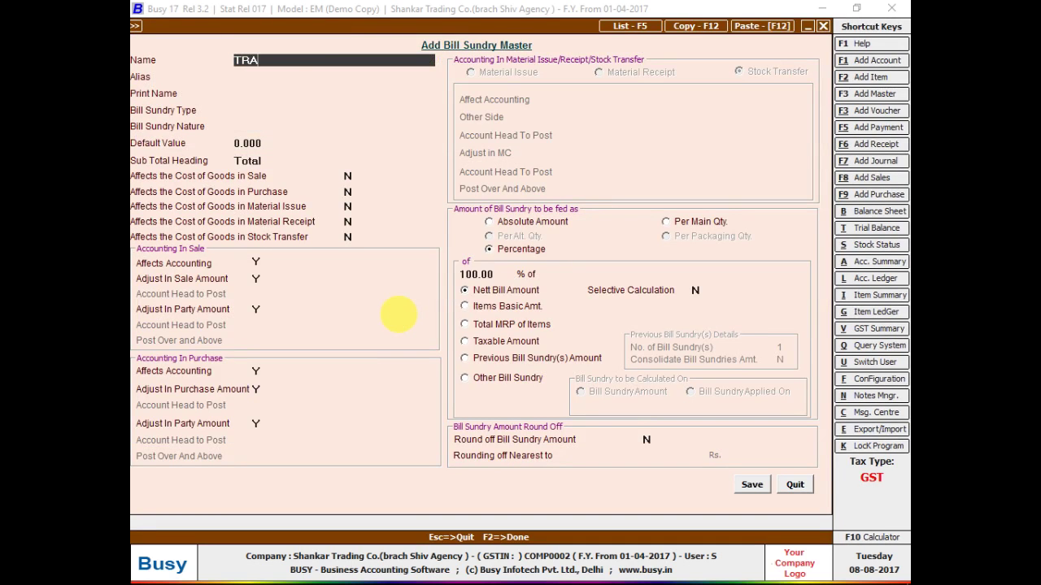
text(NSPORT CHARGES)
key(Return)
key(Return)
key(Return)
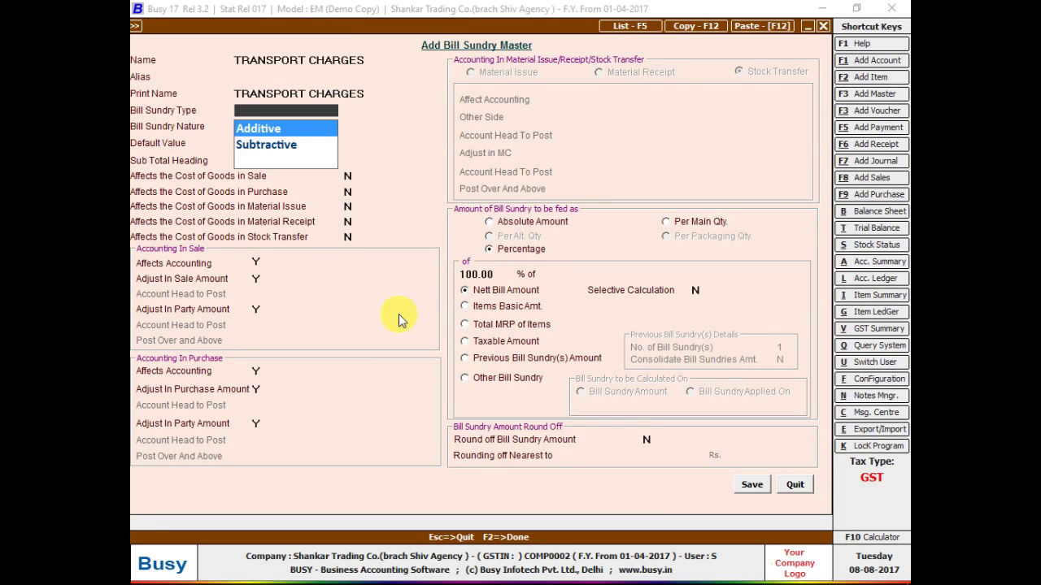
key(Down)
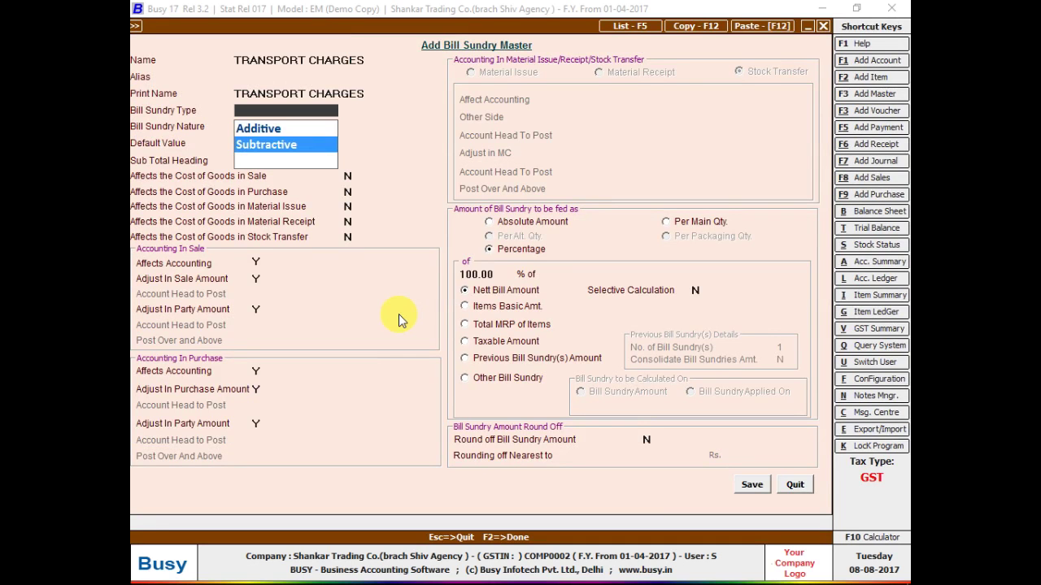
key(Up)
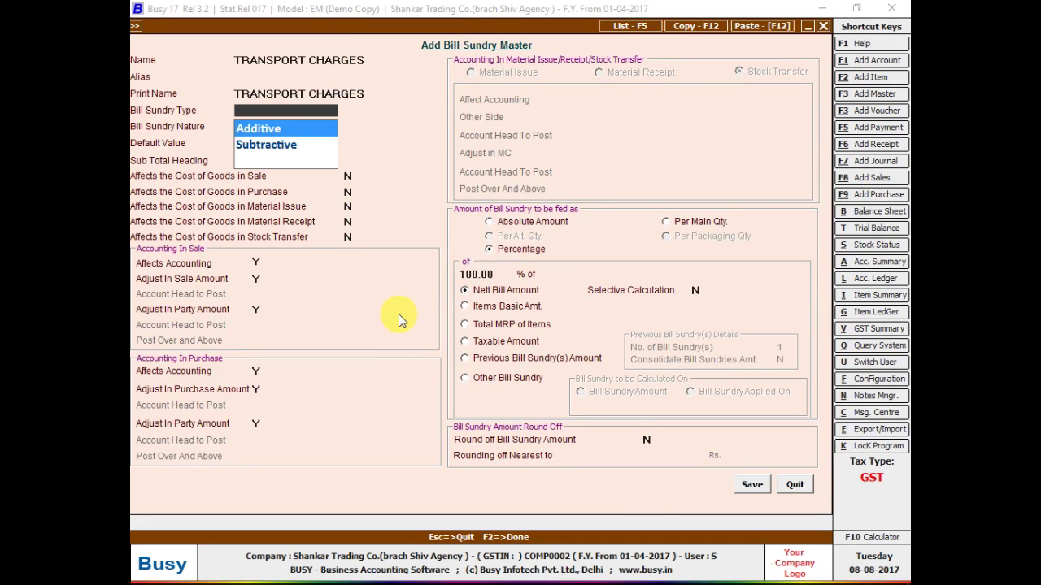
key(Return)
key(Return)
key(Return)
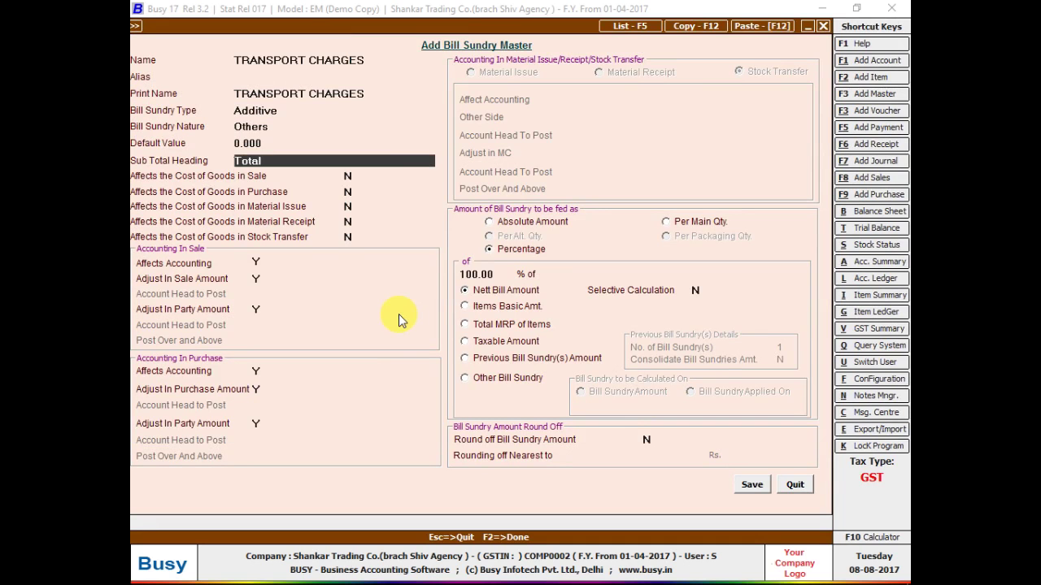
click(500, 225)
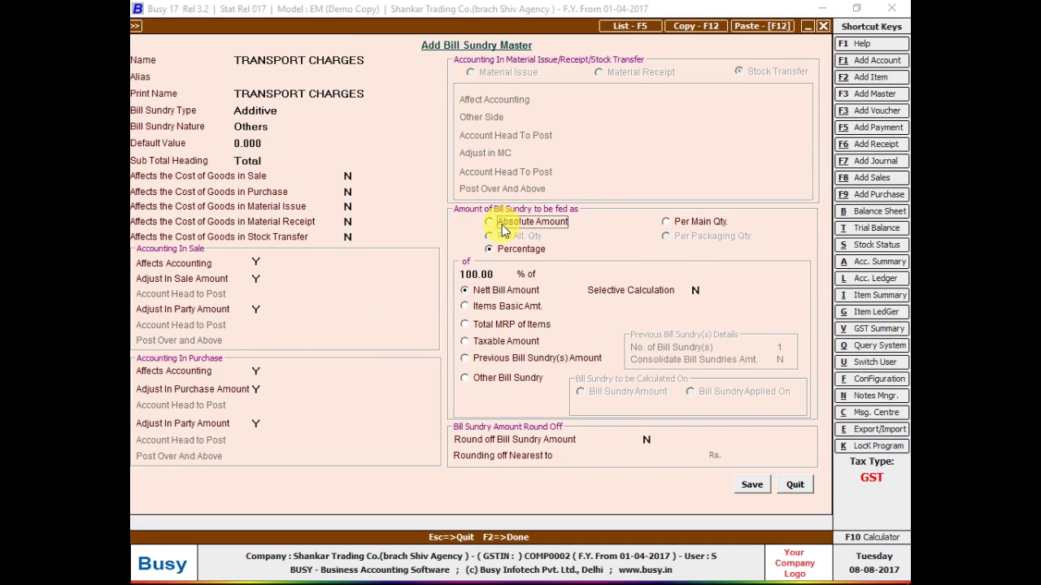
click(746, 488)
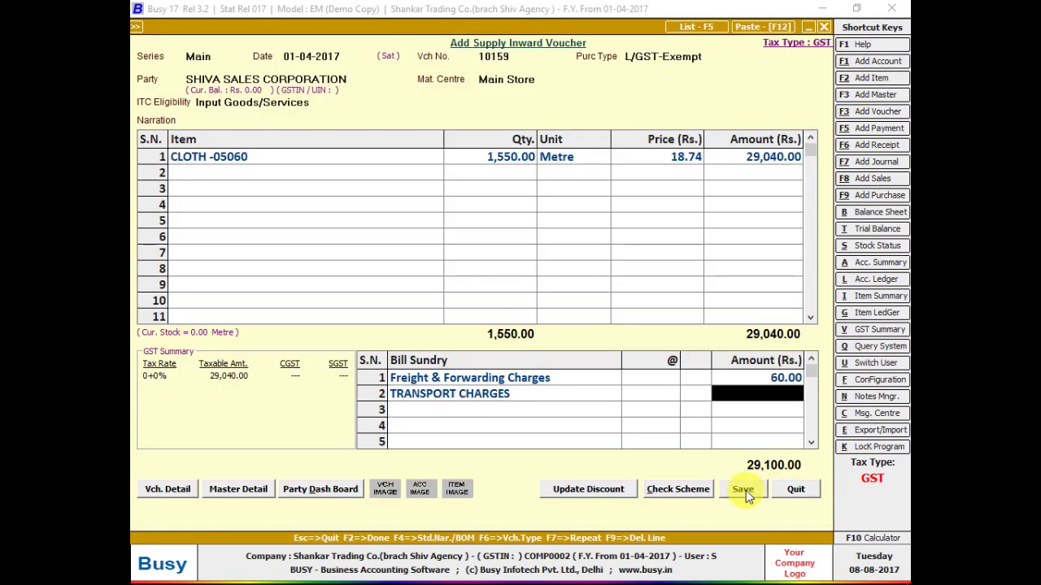
- Enter 100.00 as the TRANSPORT CHARGES amount
key(alt+Tab)
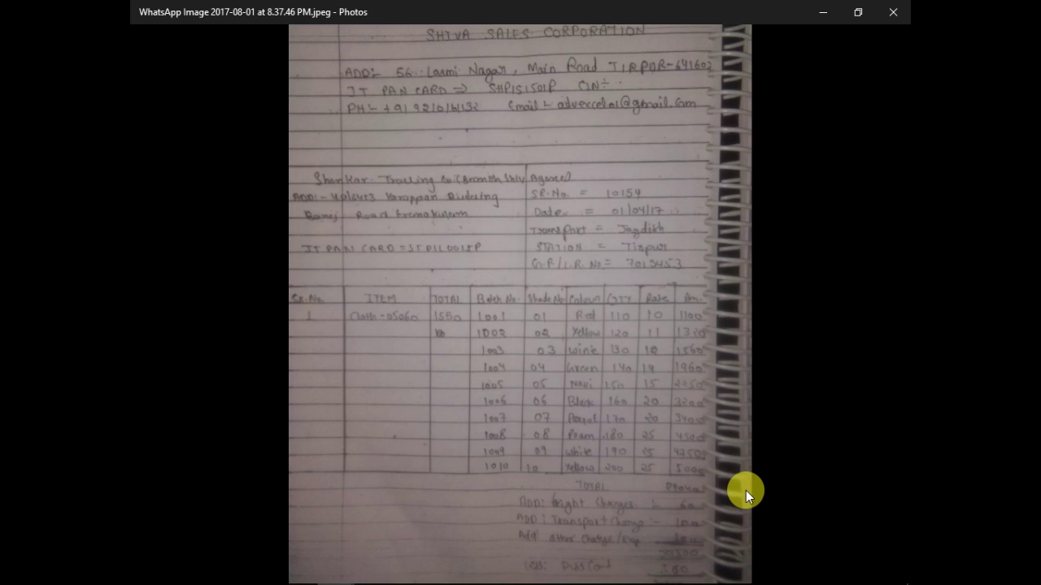
key(alt+Tab)
text(1000)
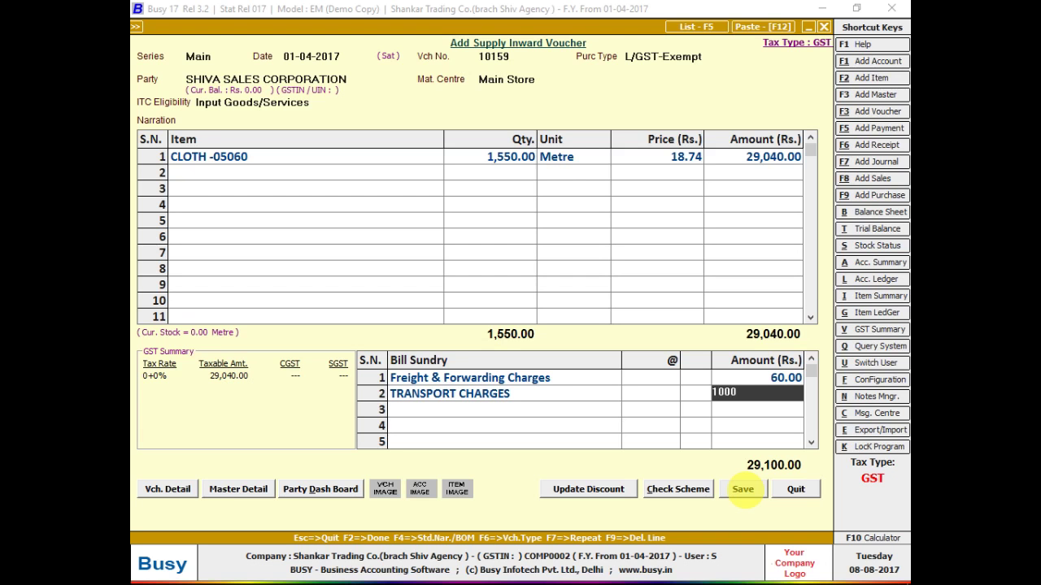
key(BackSpace)
key(Return)
- Create an Additive OTHER CHARGES bill sundry with Others nature
key(alt+Tab)
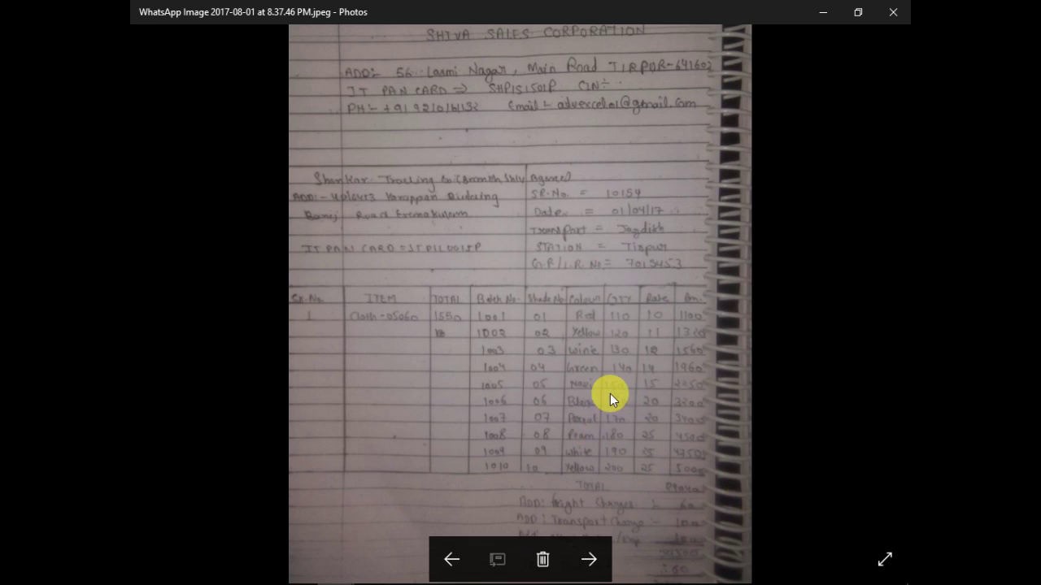
scroll(601, 320, down, 1)
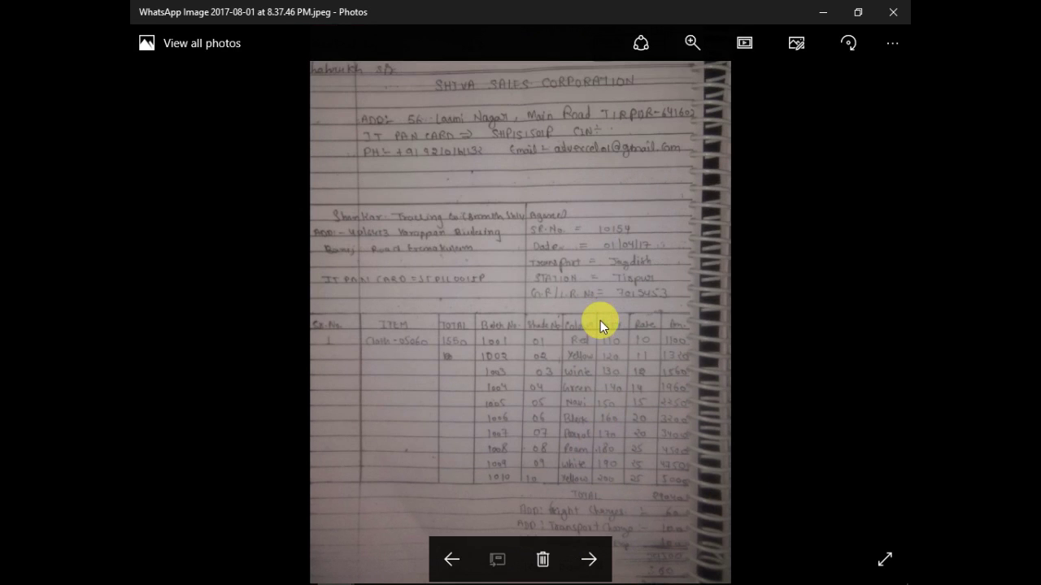
key(alt+Tab)
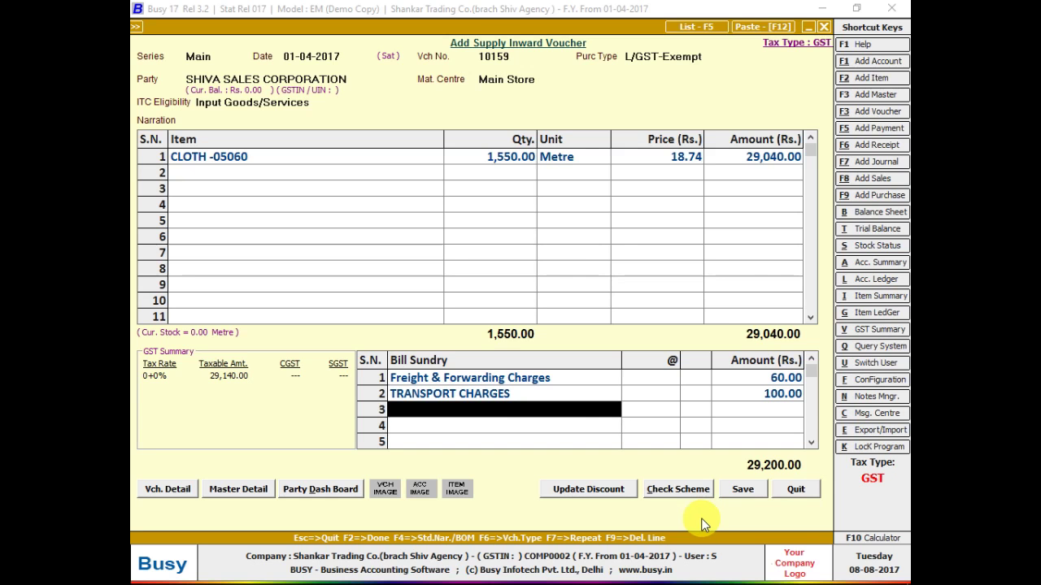
key(F3)
text(OTHER)
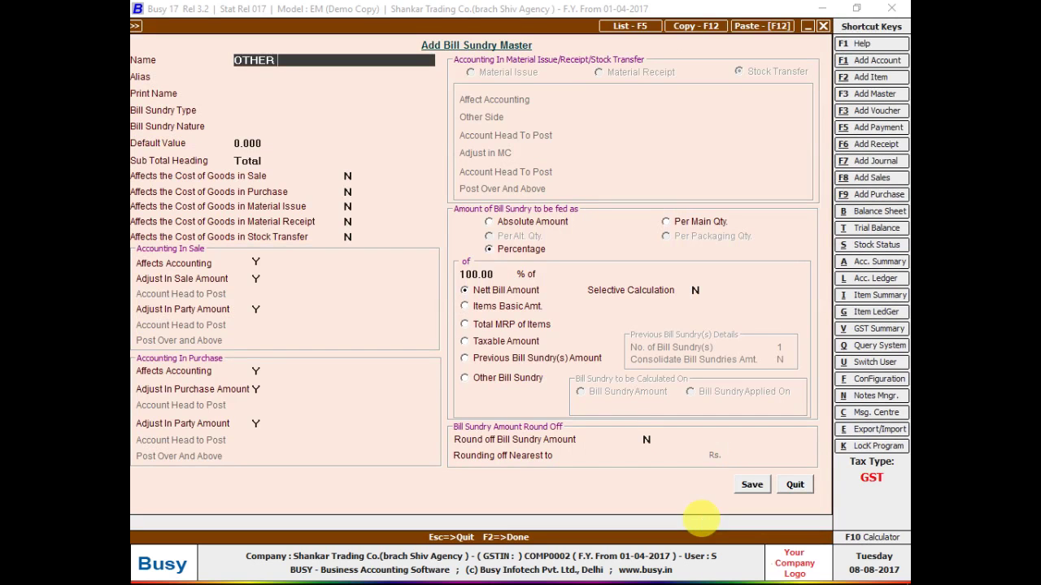
text( CHARGES)
key(Return)
key(Return)
key(Return)
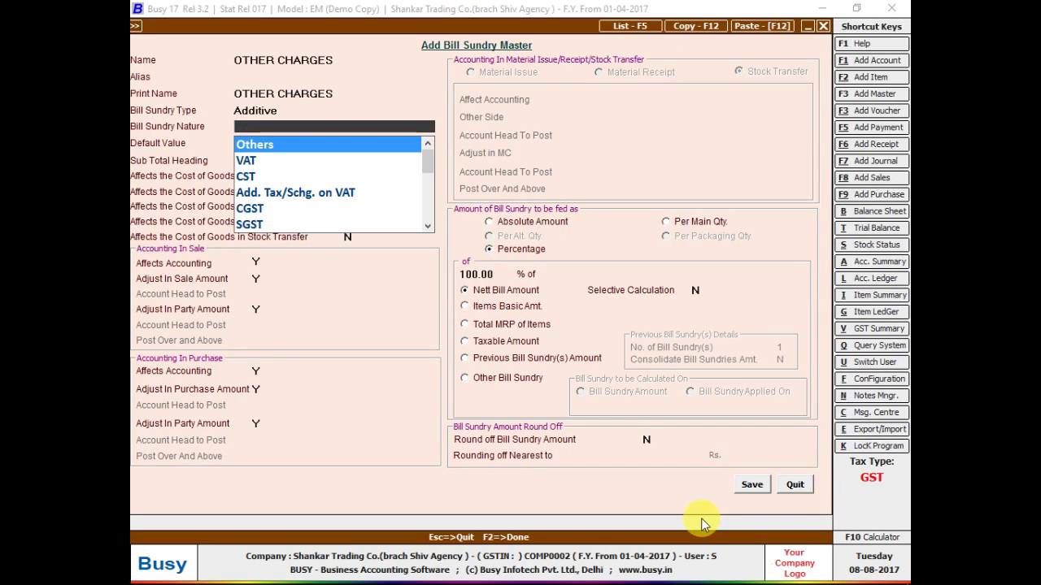
key(Return)
key(F2)
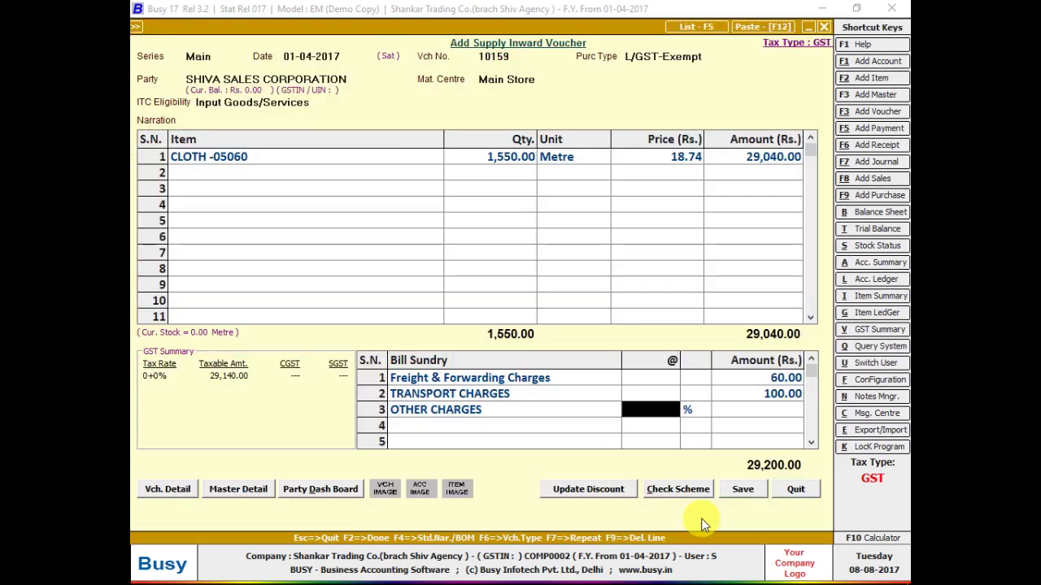
- Modify OTHER CHARGES to use an absolute (fixed) amount and save it
key(alt+Tab)
key(alt+Tab)
key(Left)
key(alt+m)
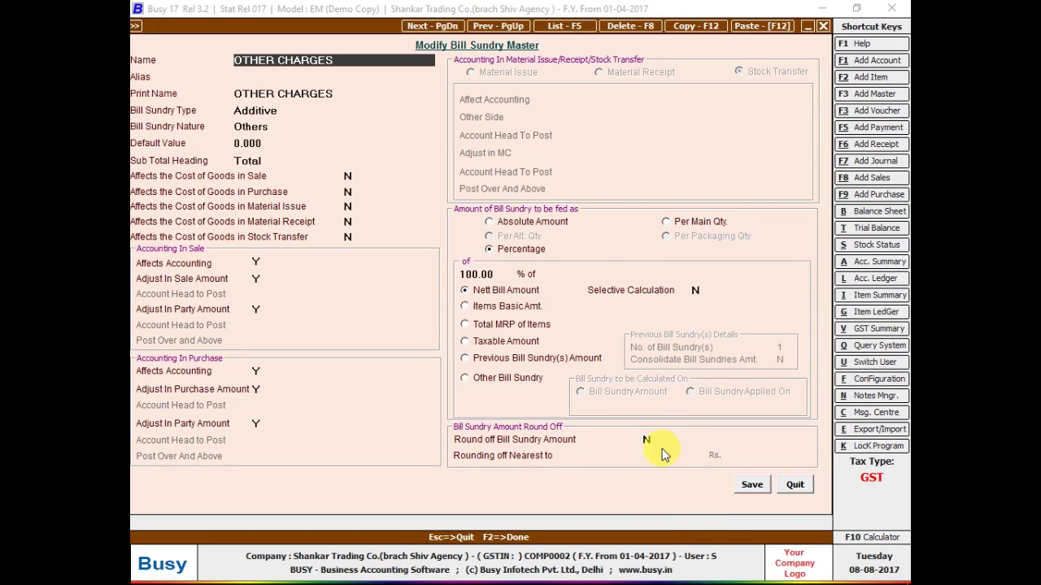
click(569, 223)
click(754, 485)
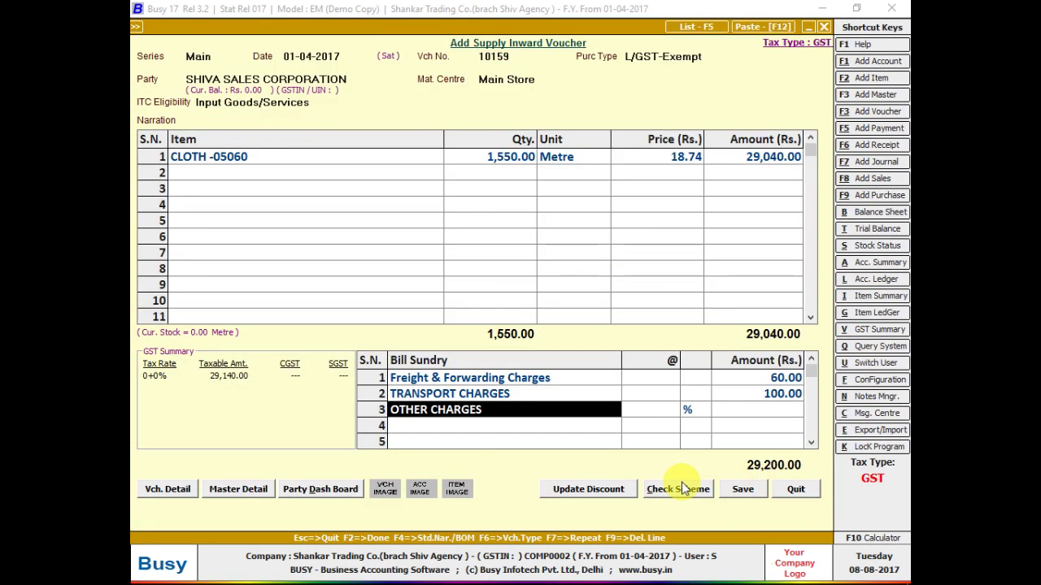
- Reselect OTHER CHARGES in row 3 and give it an amount of 100.00
key(F9)
text(t)
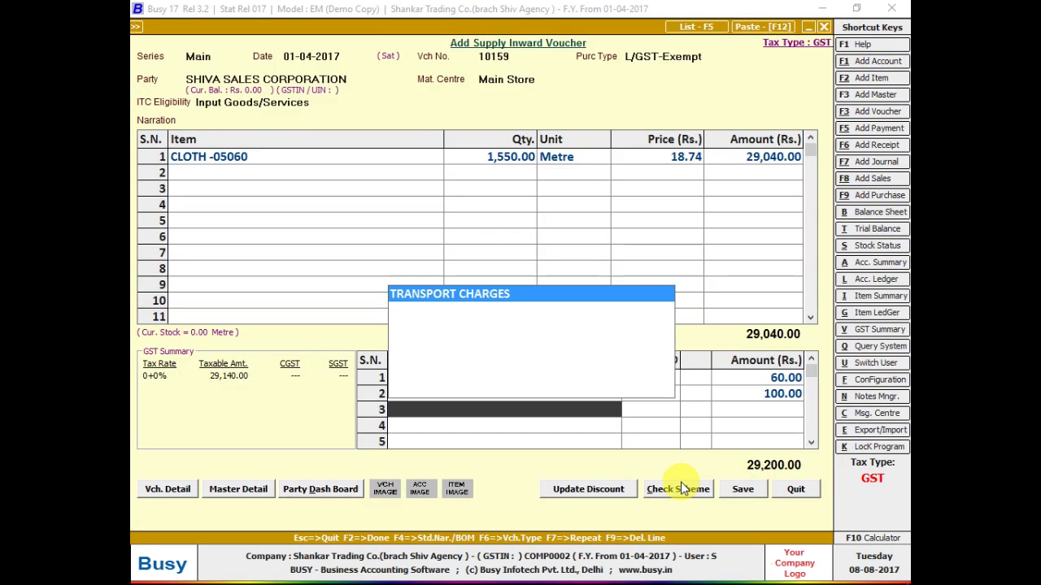
text(C)
key(BackSpace)
text(OTHE)
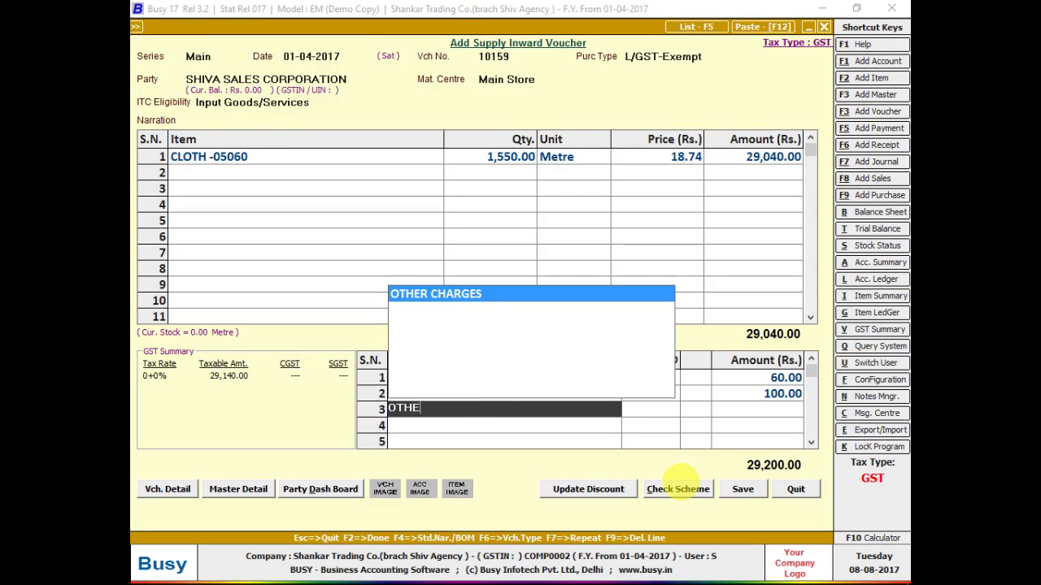
key(Return)
key(alt+Tab)
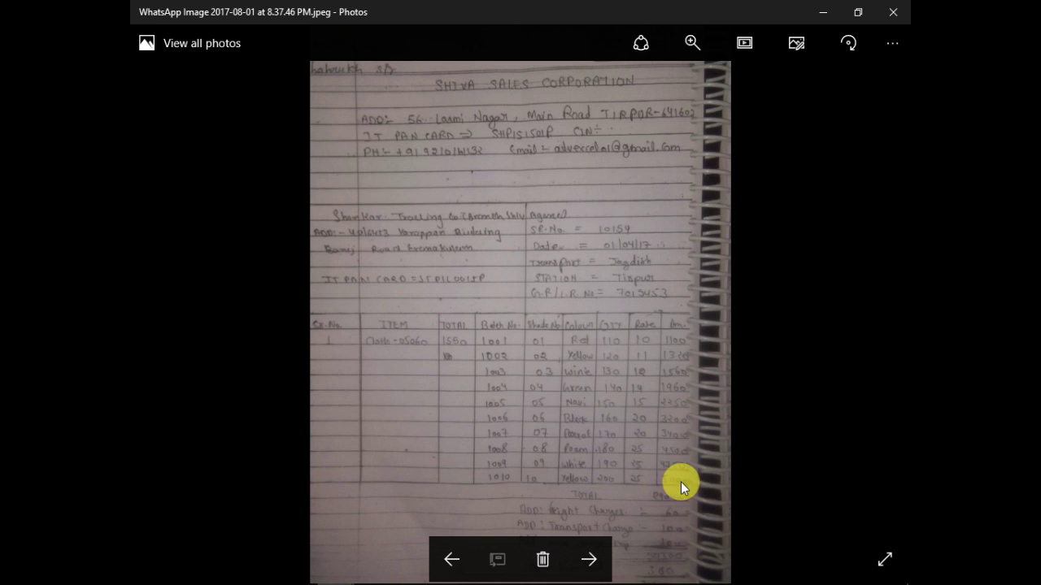
key(alt+Tab)
text(100)
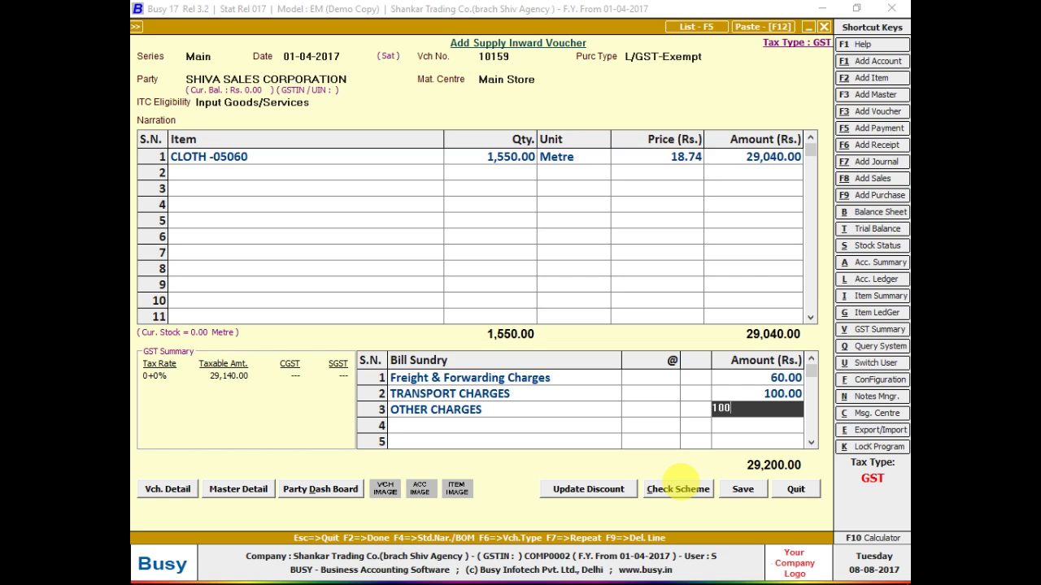
key(Return)
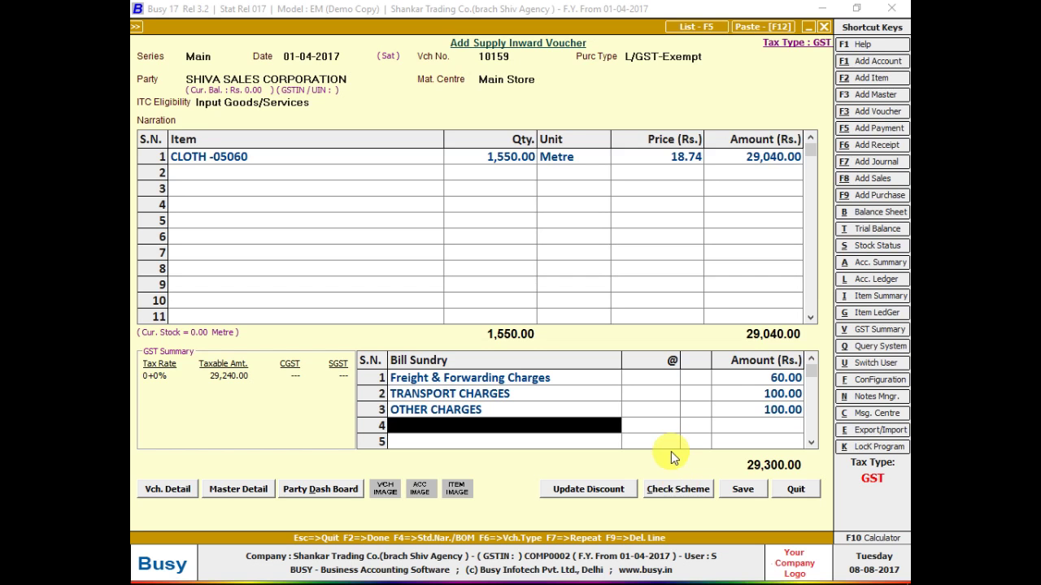
- Add Discount in row 4 at rate 0 with a 360.00 amount
key(alt+Tab)
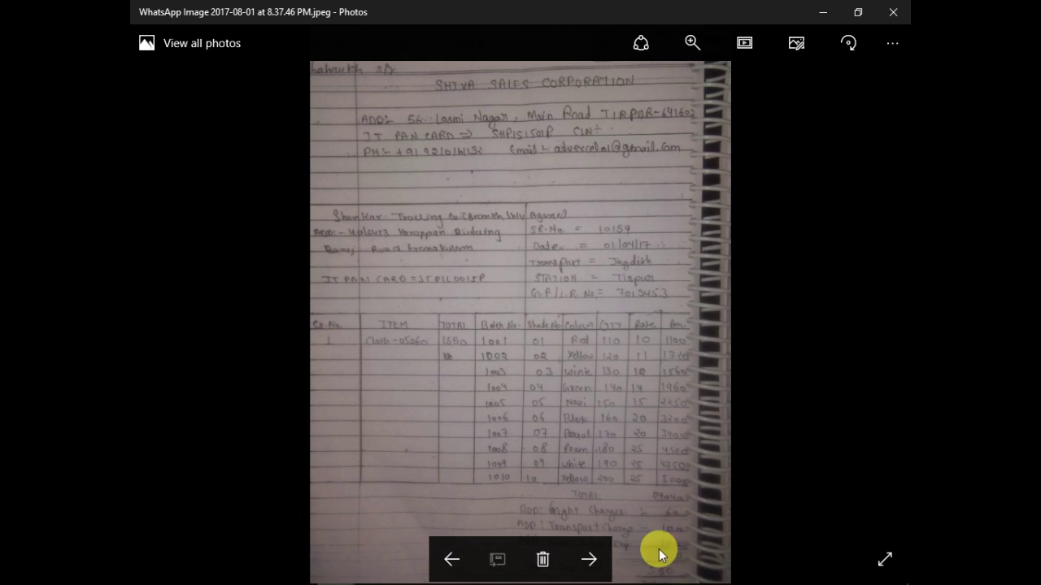
key(alt+Tab)
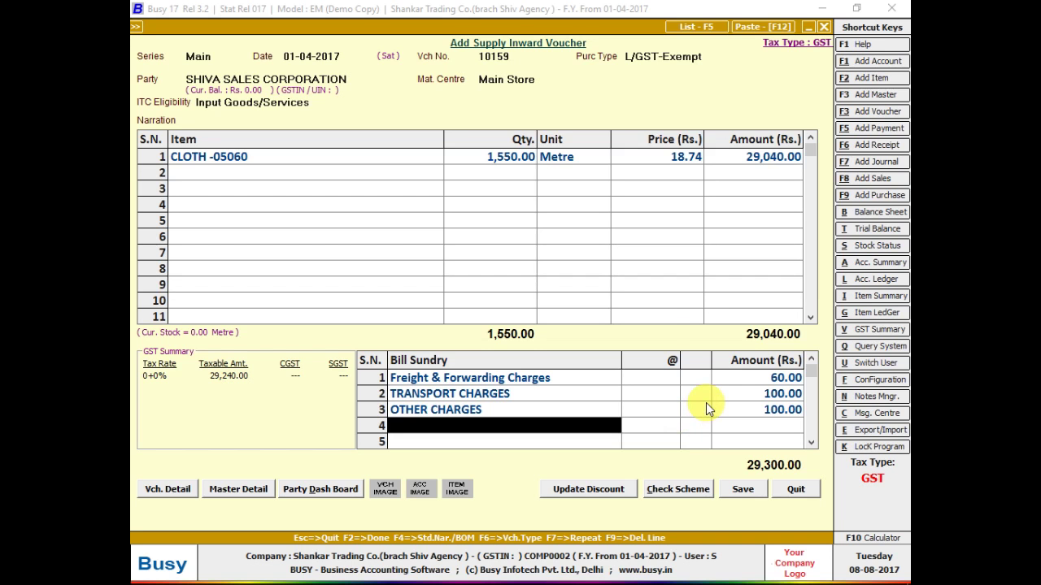
text(dis)
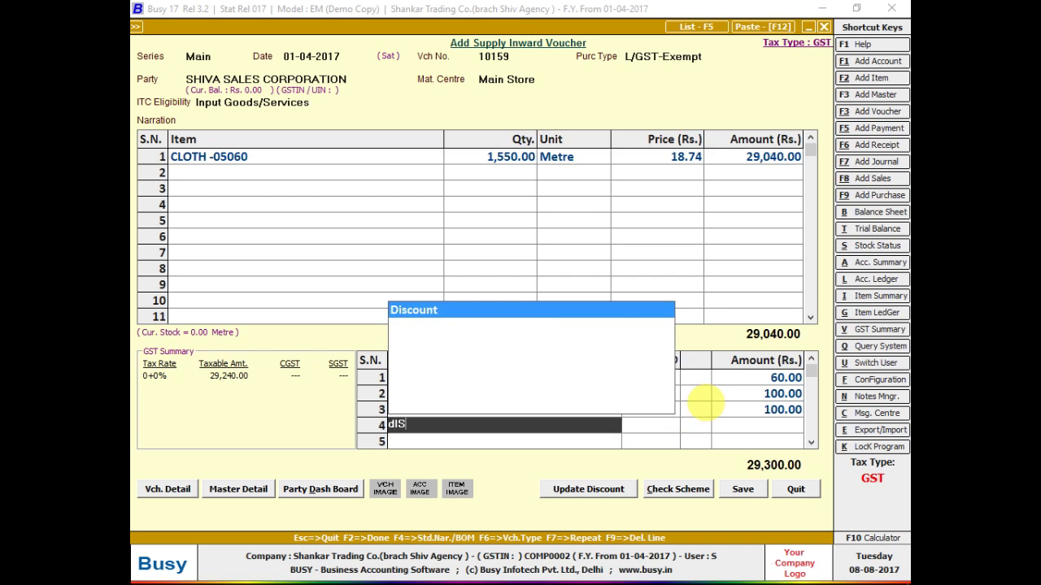
key(Return)
key(Return)
text(360)
key(Return)
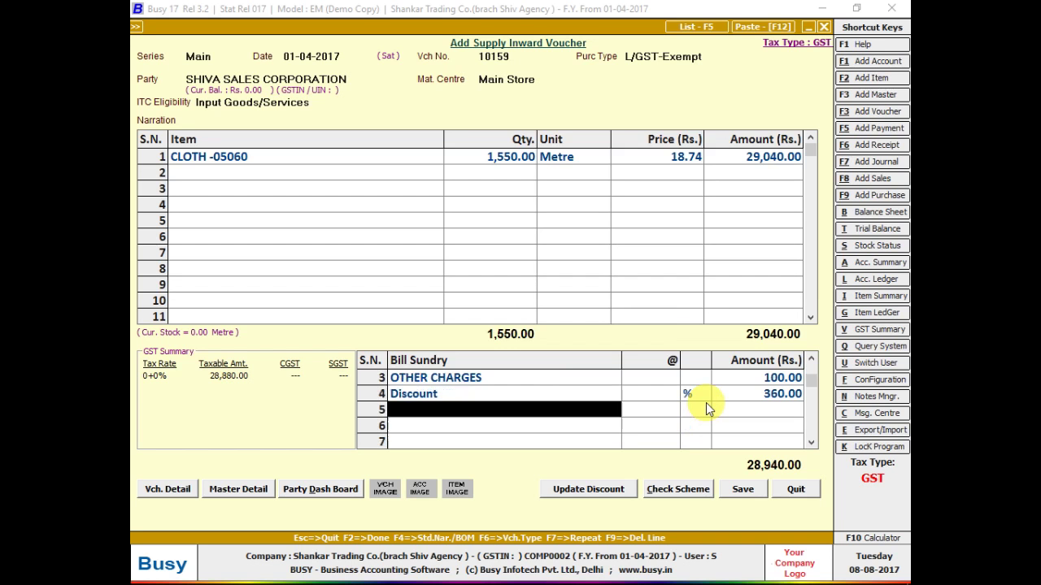
key(Up)
key(Return)
text(360)
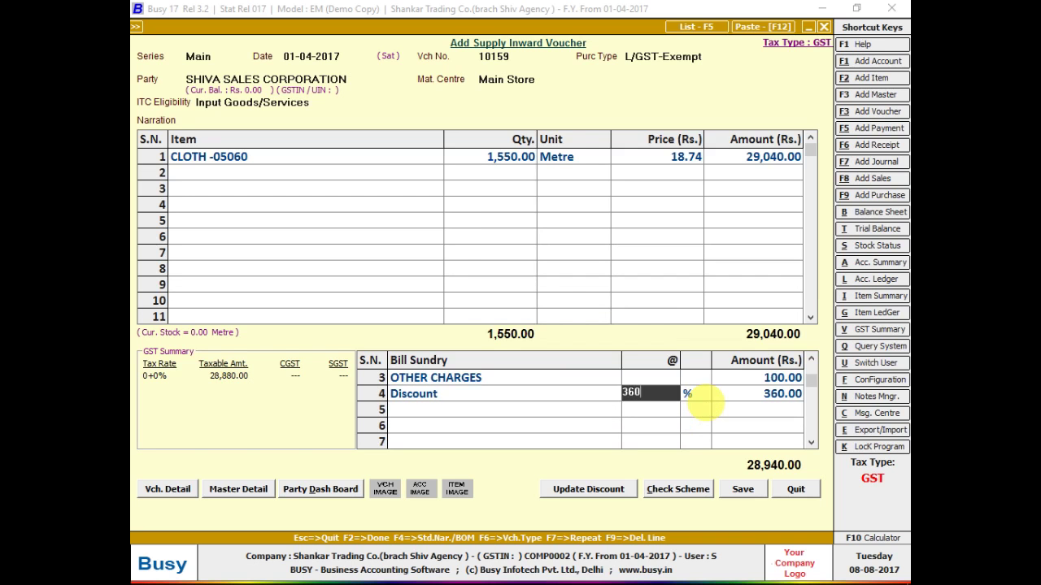
key(Return)
key(Left)
text(0)
key(Return)
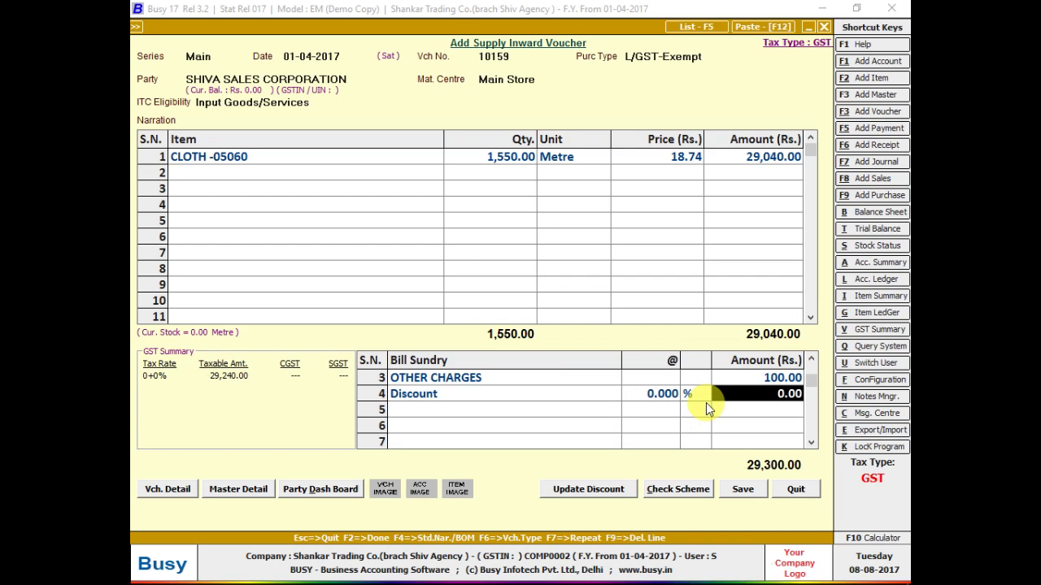
text(360)
key(Return)
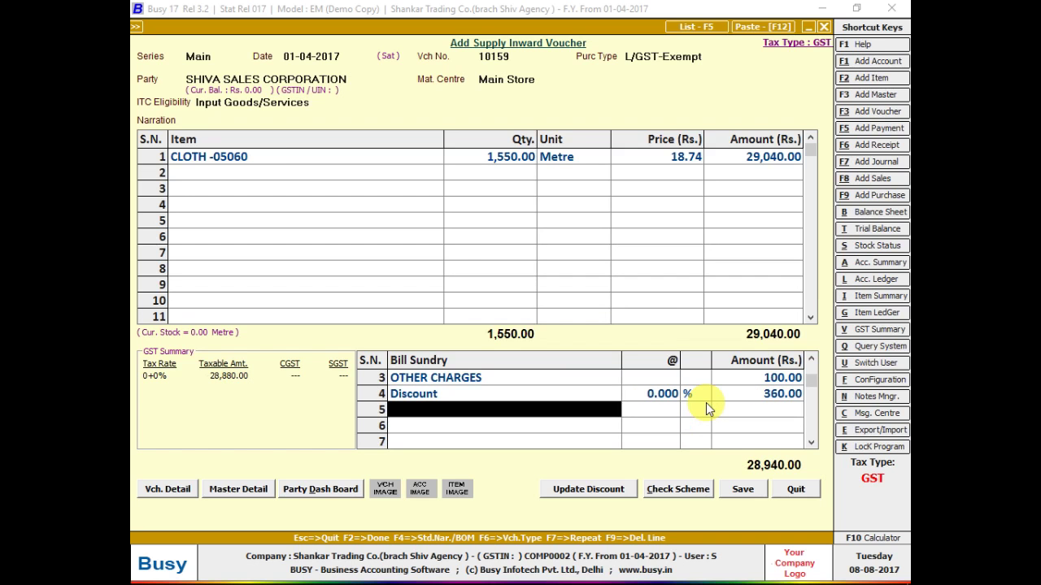
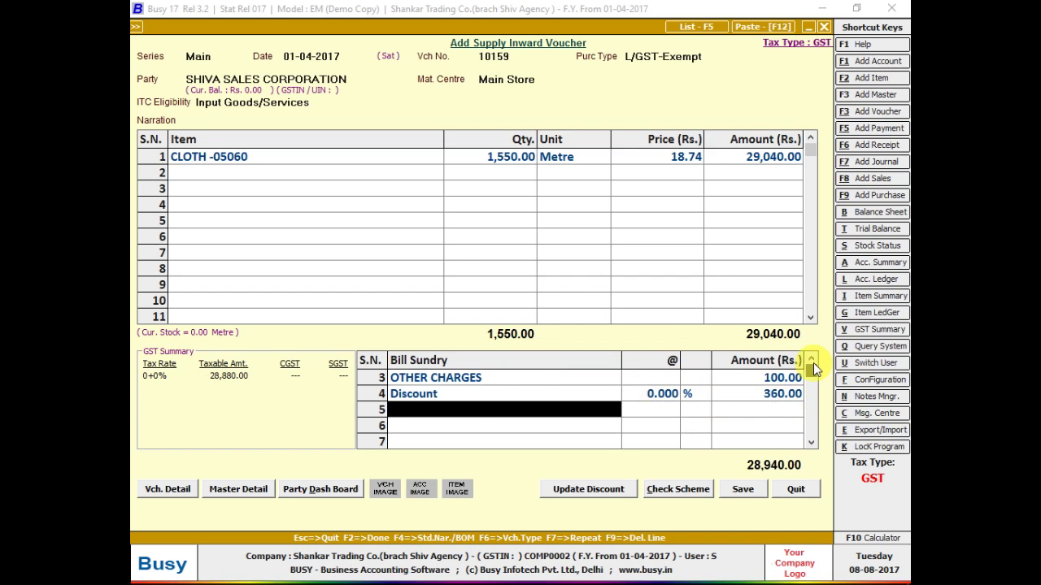
- Compare the voucher's bill sundry charges against the handwritten bill photo
click(811, 361)
key(alt+Tab)
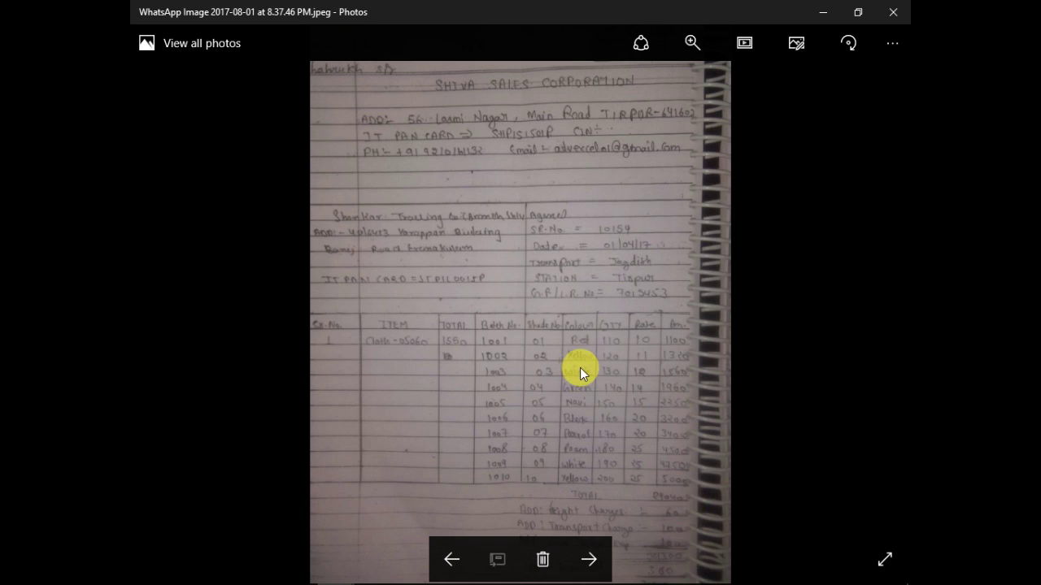
key(alt+Tab)
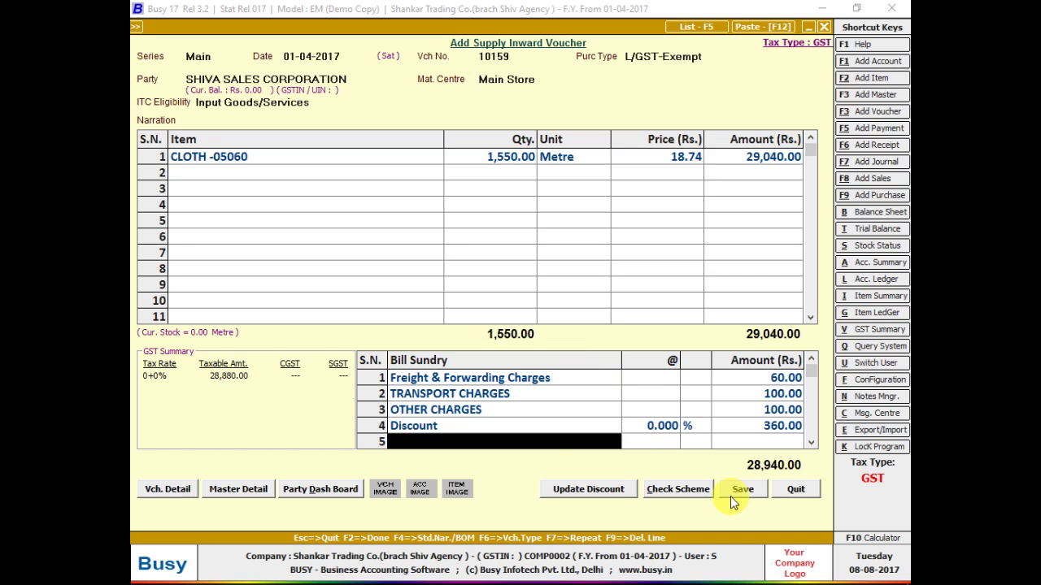
- Save the 28,940.00 voucher with purchase bill number 10159 and accept the GST reporting details
click(742, 492)
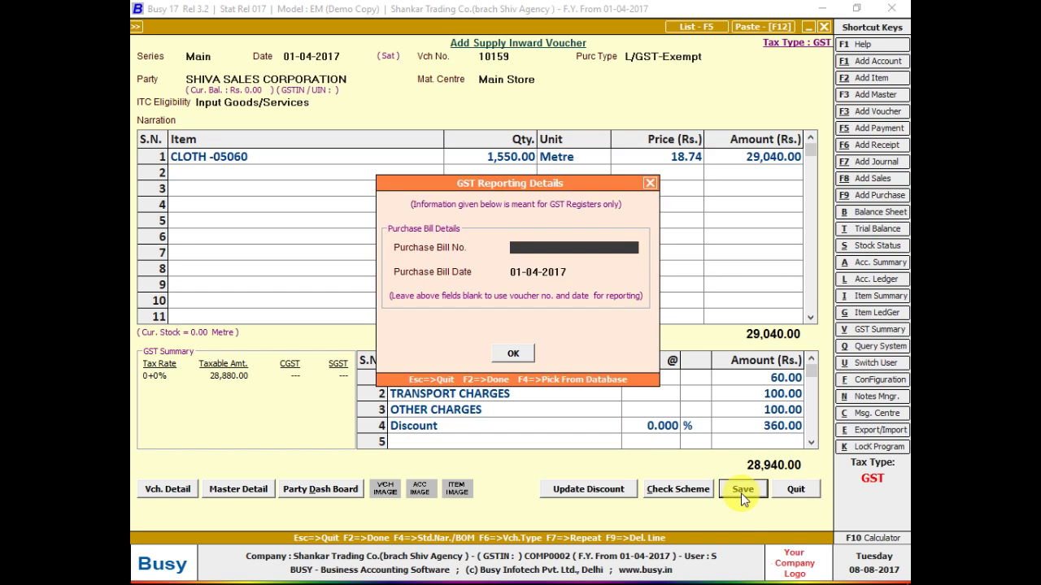
text(10159)
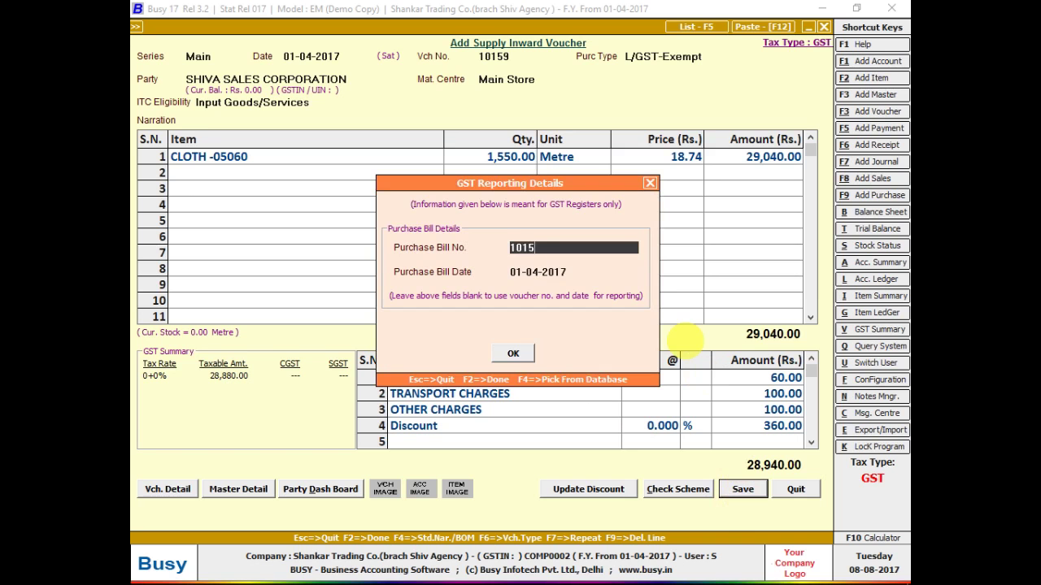
key(Return)
key(Return)
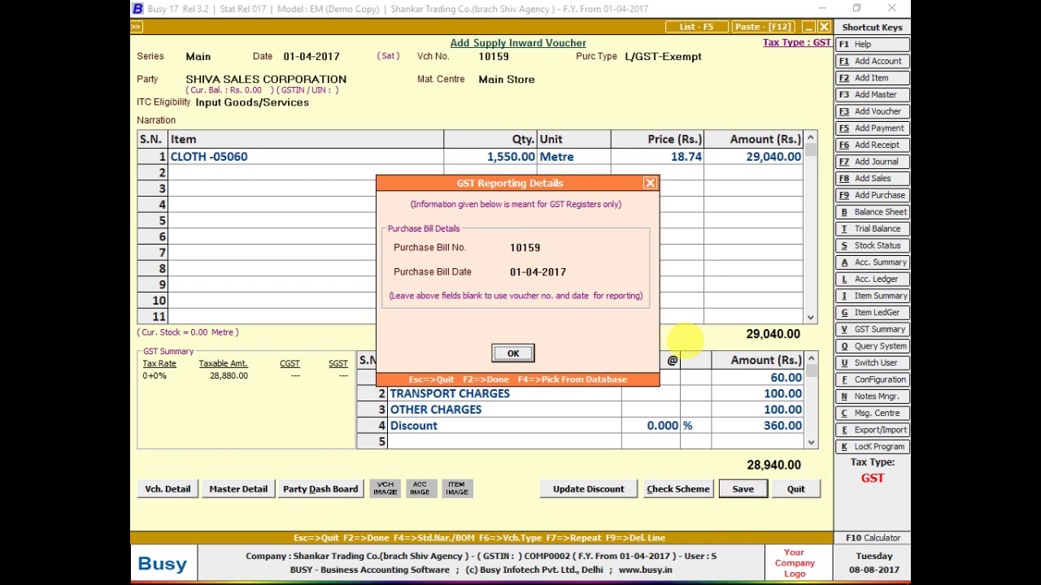
key(Return)
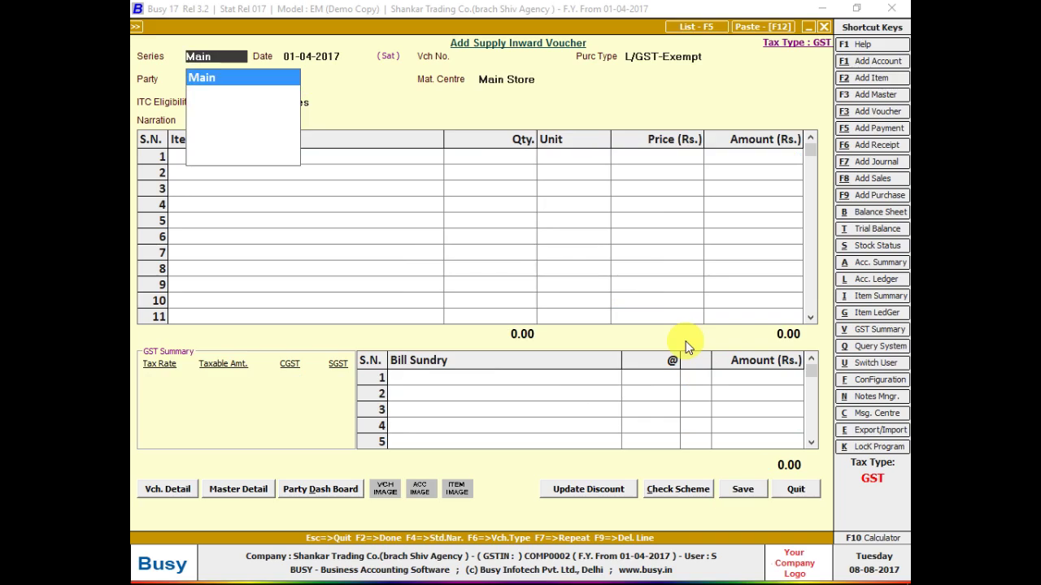
key(alt+Tab)
key(alt+Tab)
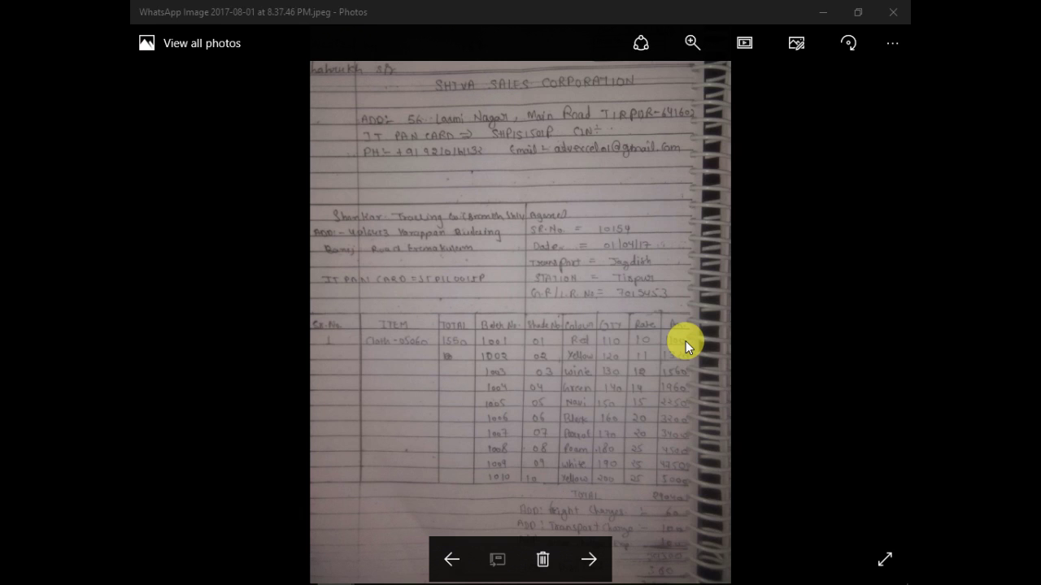
- Quit the blank voucher, reopen voucher 10159 and check its items end at row 128, then close it
key(Escape)
key(Escape)
key(Return)
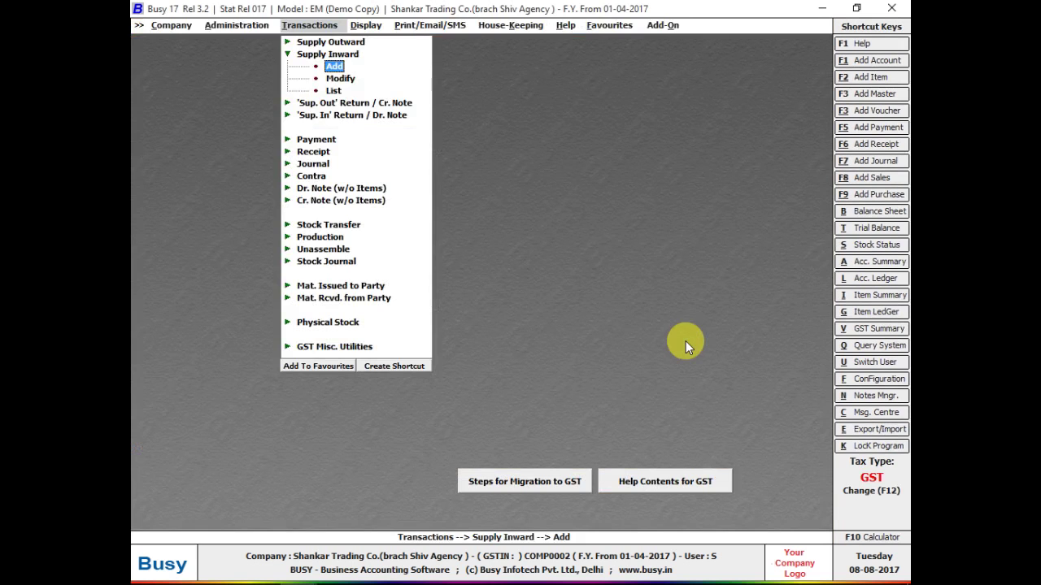
key(Down)
key(Return)
key(Return)
key(Return)
key(Return)
key(Return)
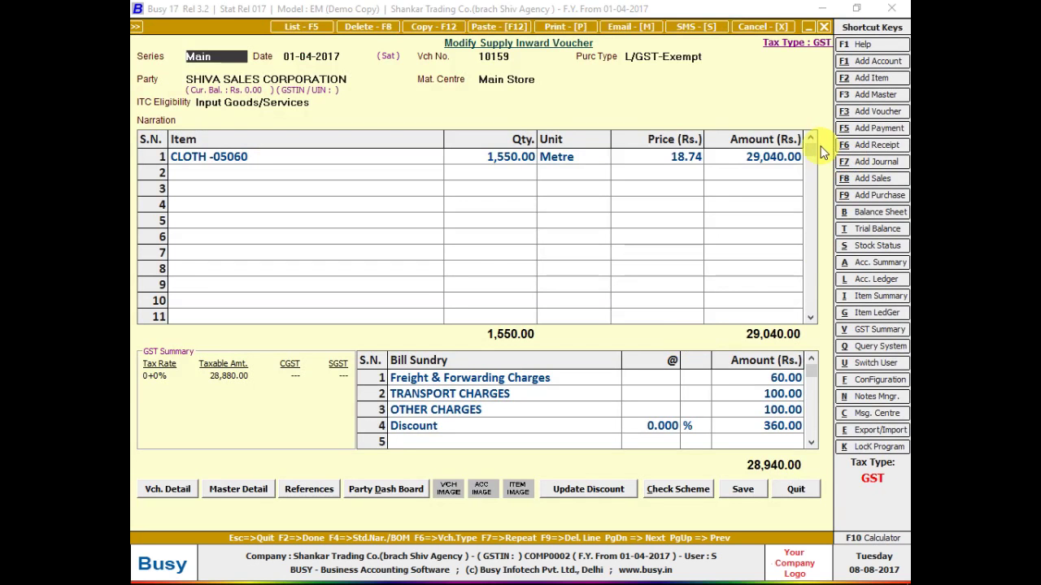
drag(811, 151, 824, 327)
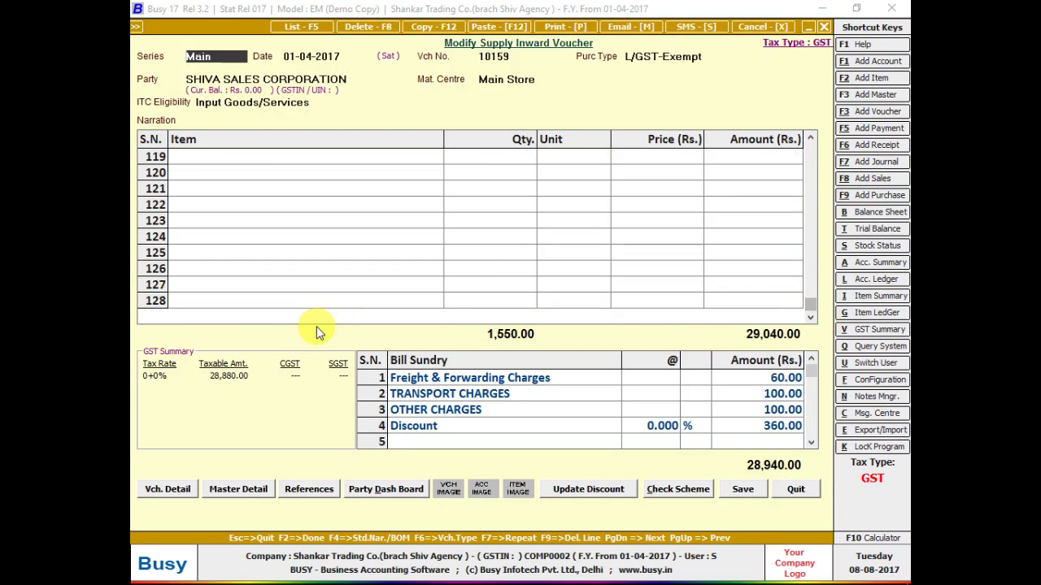
click(245, 314)
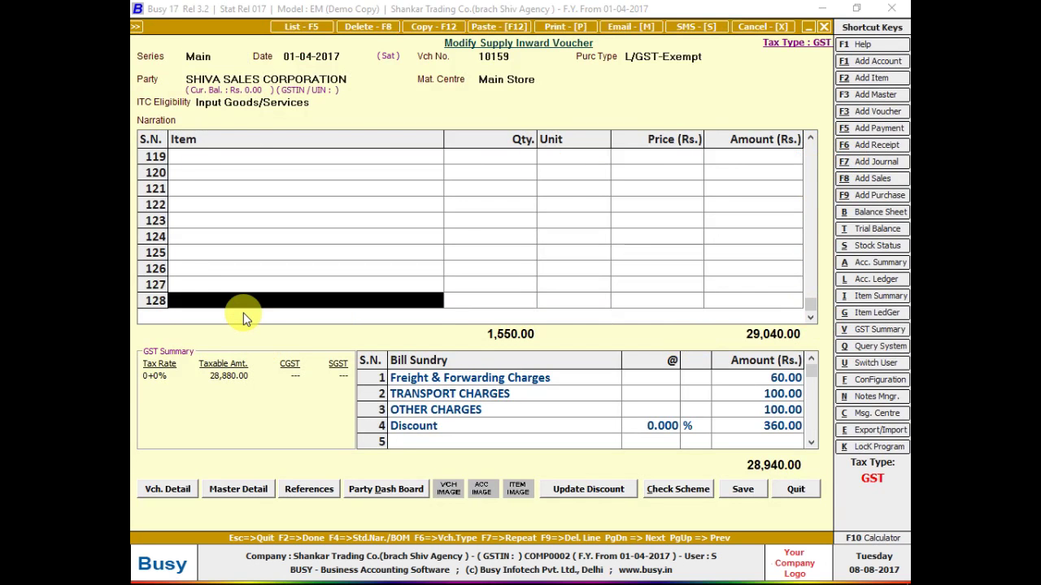
drag(810, 370, 812, 436)
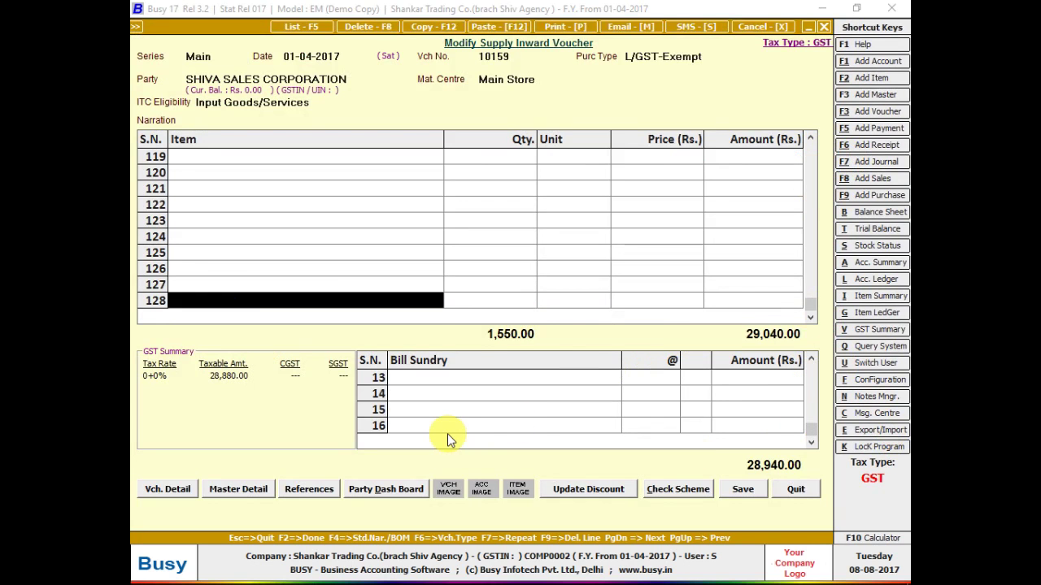
key(Escape)
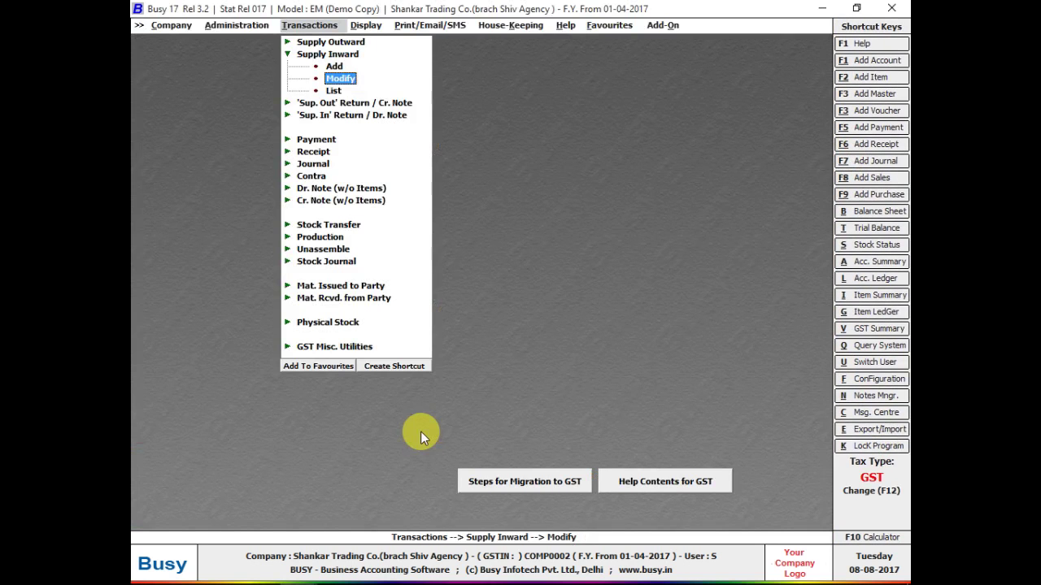
- Open the Maximum Entries in Voucher setting under Administration > Configuration
key(Escape)
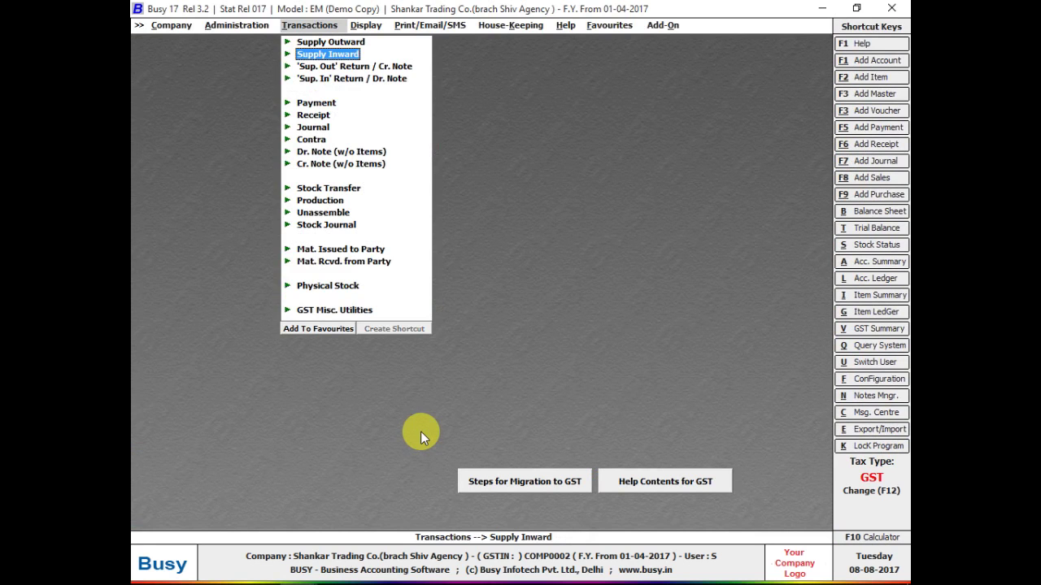
key(Left)
key(Down)
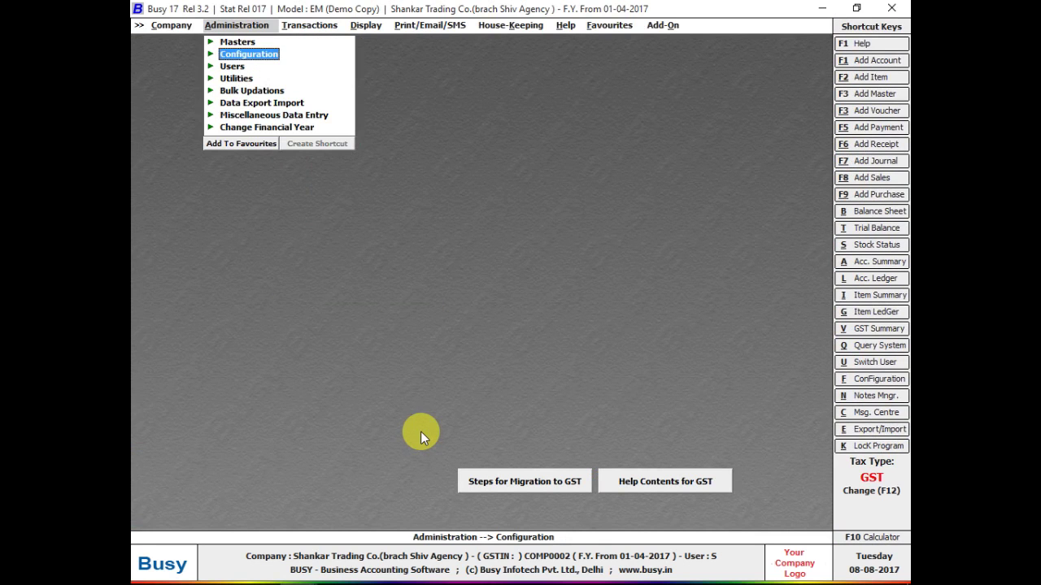
key(Return)
key(Down)
key(Down)
key(Down)
key(Down)
key(Down)
key(Down)
key(Down)
key(Down)
key(Down)
key(Down)
key(Down)
key(Down)
key(Down)
key(Down)
key(Down)
key(Down)
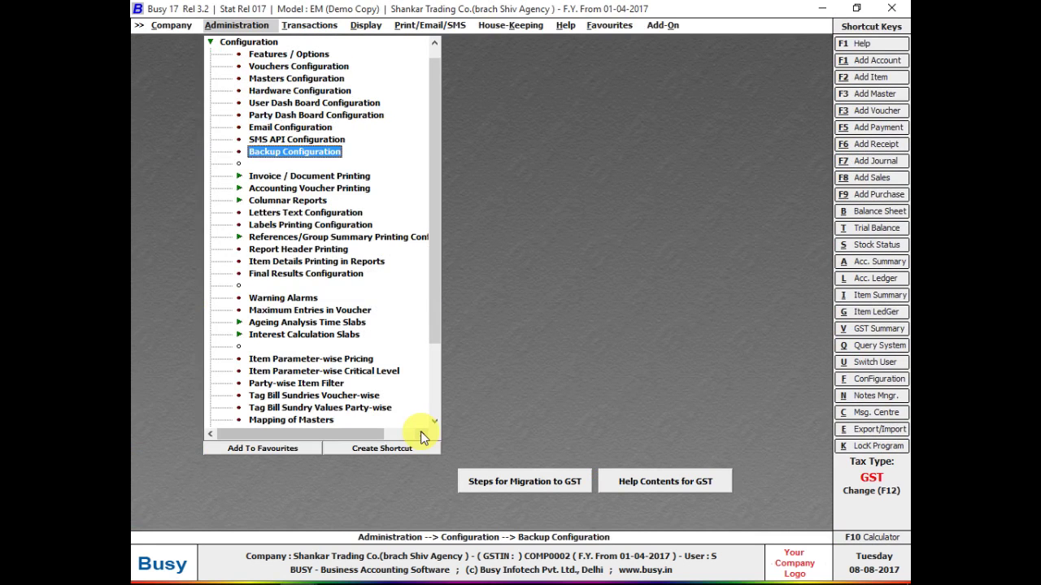
key(Down)
key(Down)
key(Down)
key(Down)
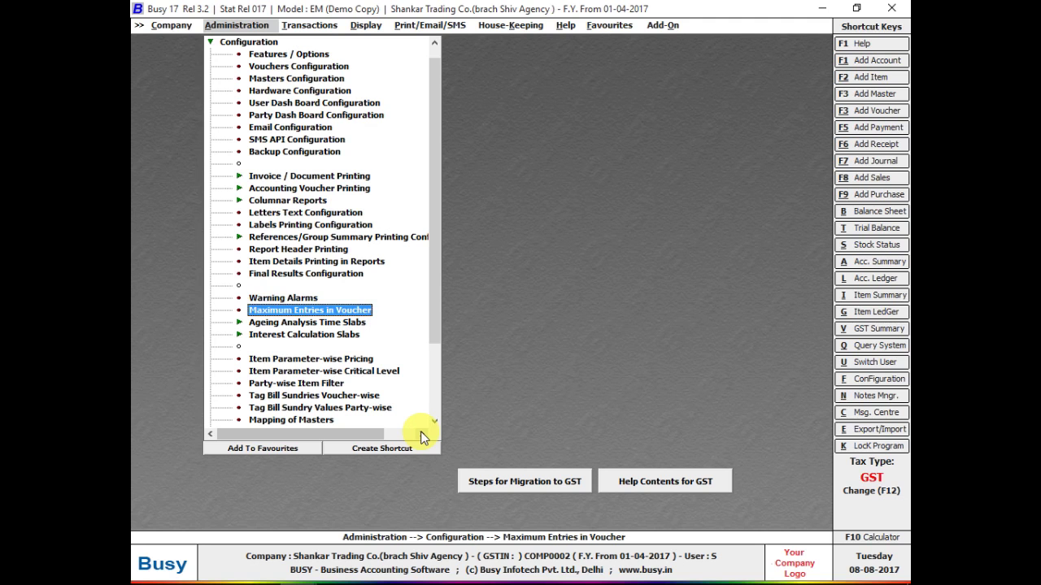
key(Escape)
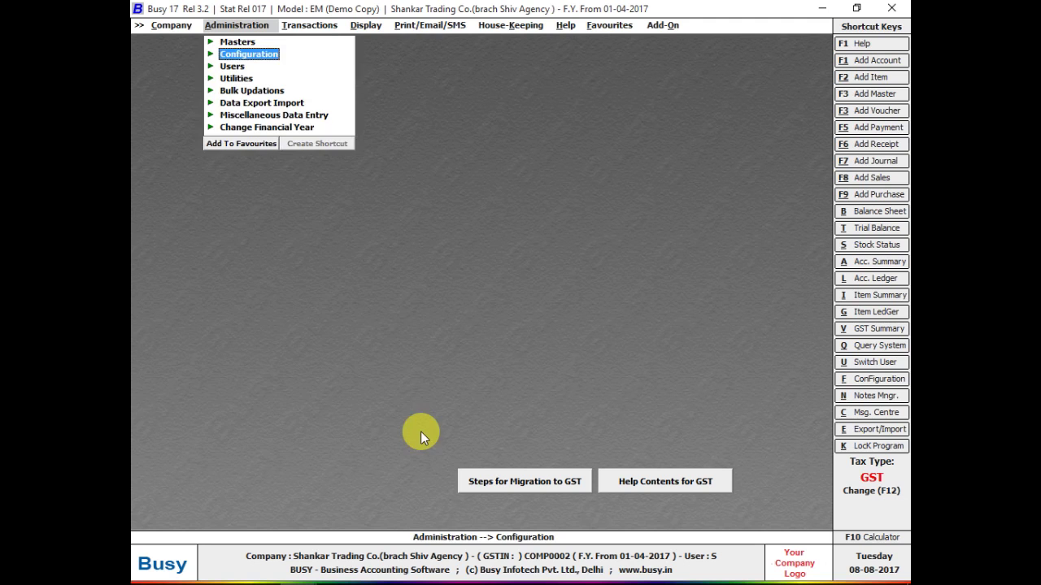
key(Return)
key(Down)
key(Down)
key(Down)
key(Down)
key(Down)
key(Down)
key(Down)
key(Down)
key(Down)
key(Down)
key(Down)
key(Down)
key(Down)
key(Down)
key(Down)
key(Down)
key(Down)
key(Down)
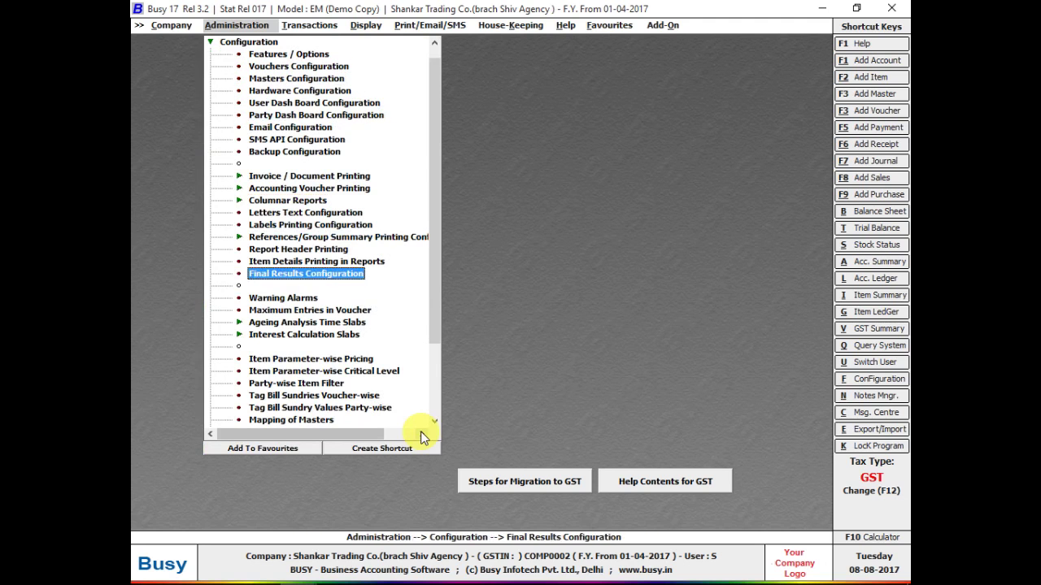
key(Down)
key(Down)
key(Down)
key(Return)
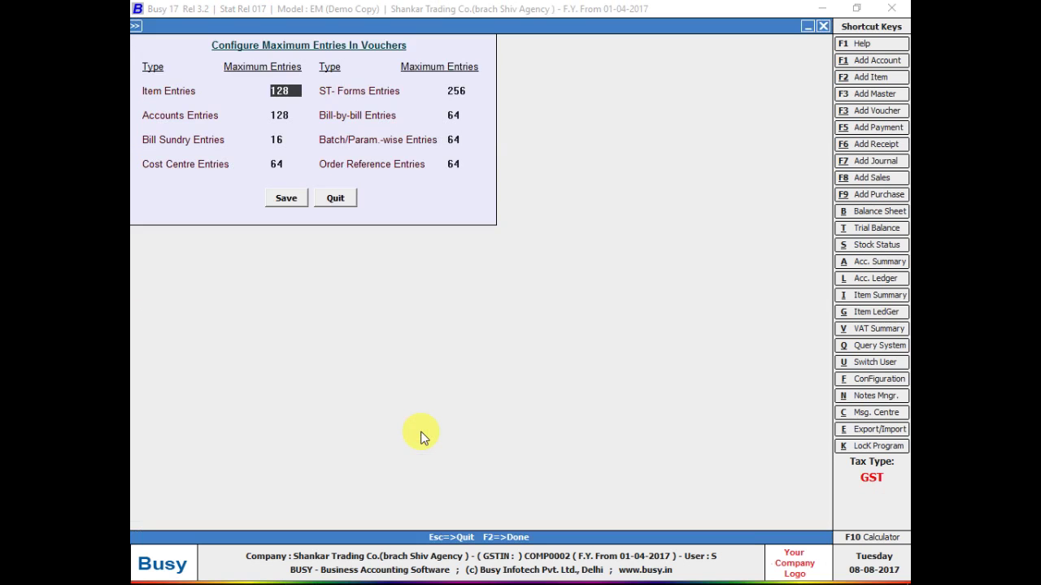
- Set the item, account, bill sundry, cost centre, ST-Form, bill-by-bill, batch and order limits to 999 and save
text(999)
key(Return)
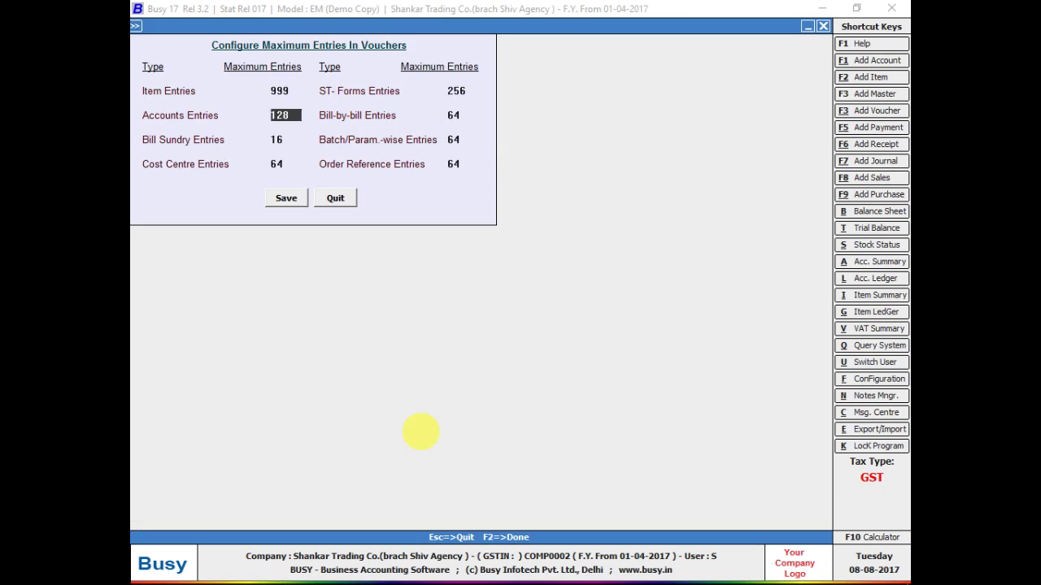
text(999)
key(Return)
text(999)
key(Return)
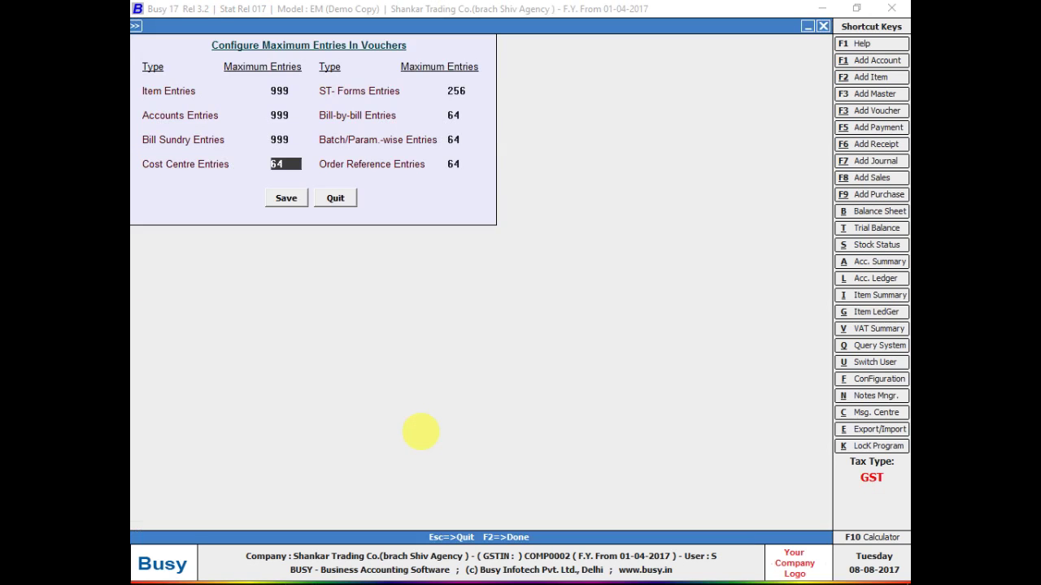
text(999)
key(Return)
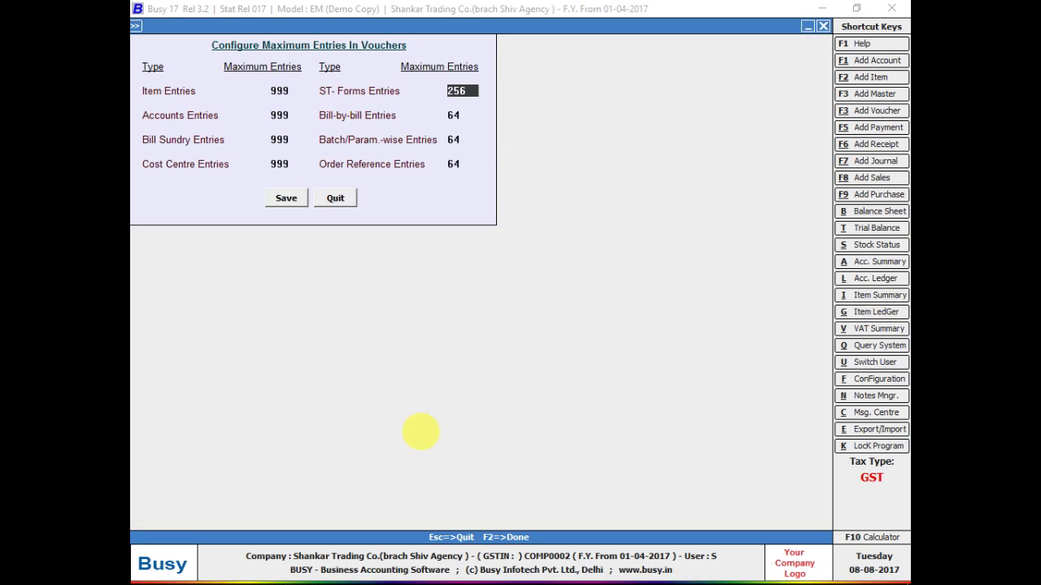
text(999)
key(Return)
text(9)
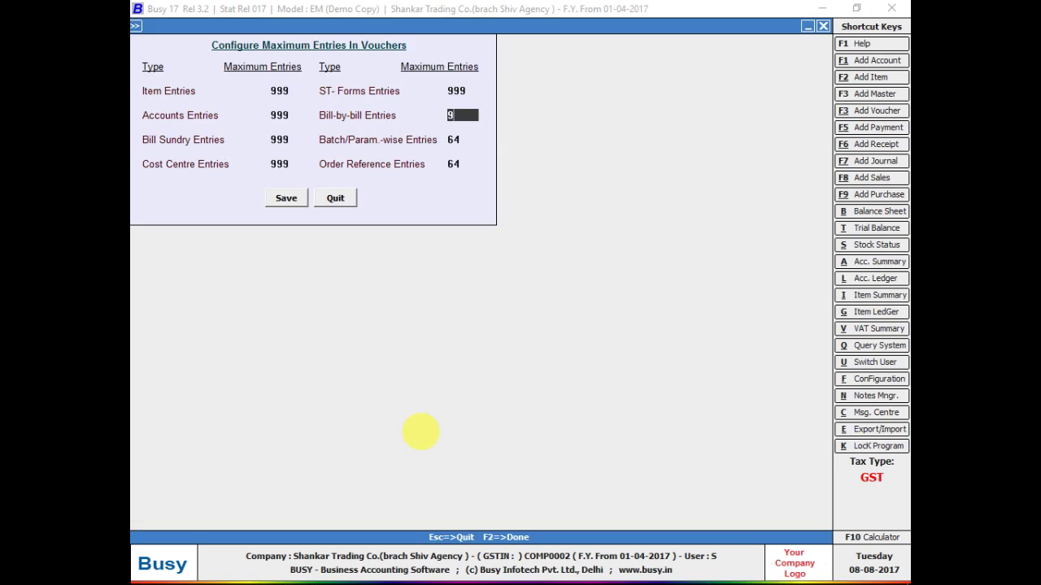
text(99)
key(Return)
text(999)
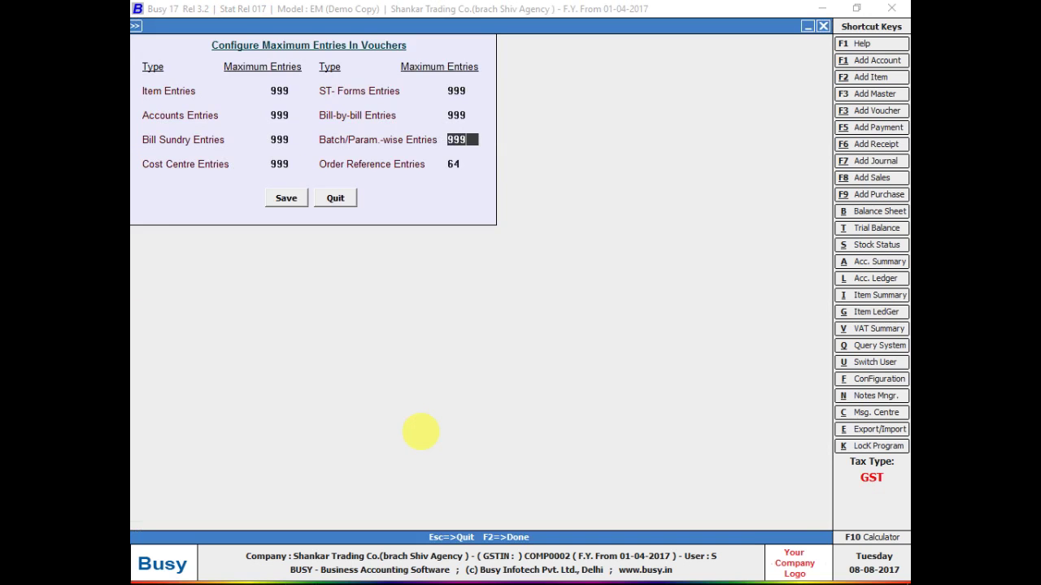
key(Return)
text(999)
key(Return)
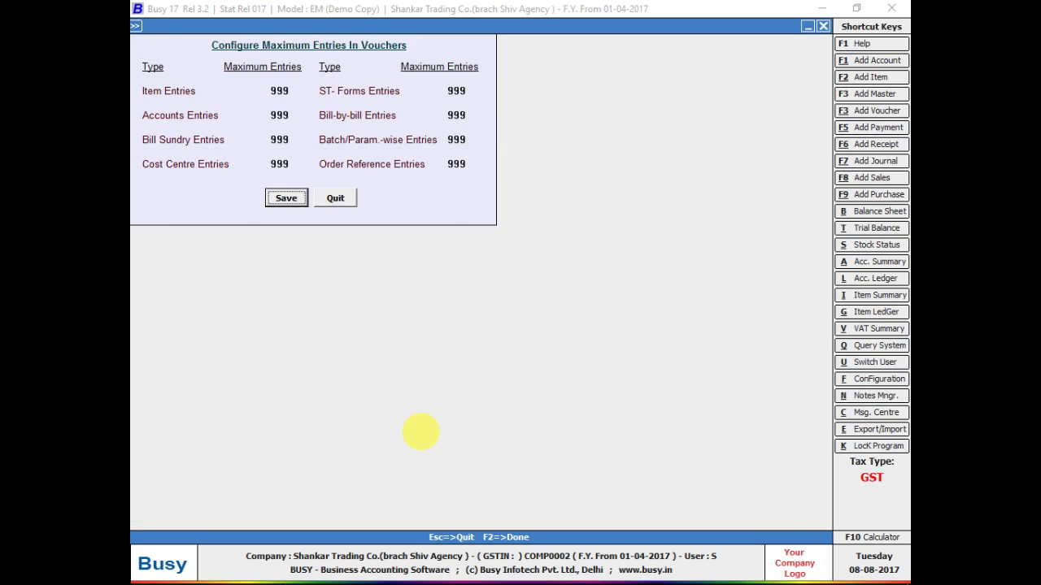
key(Return)
- Reopen supply inward voucher 10159 for modification
key(Escape)
key(Right)
key(Down)
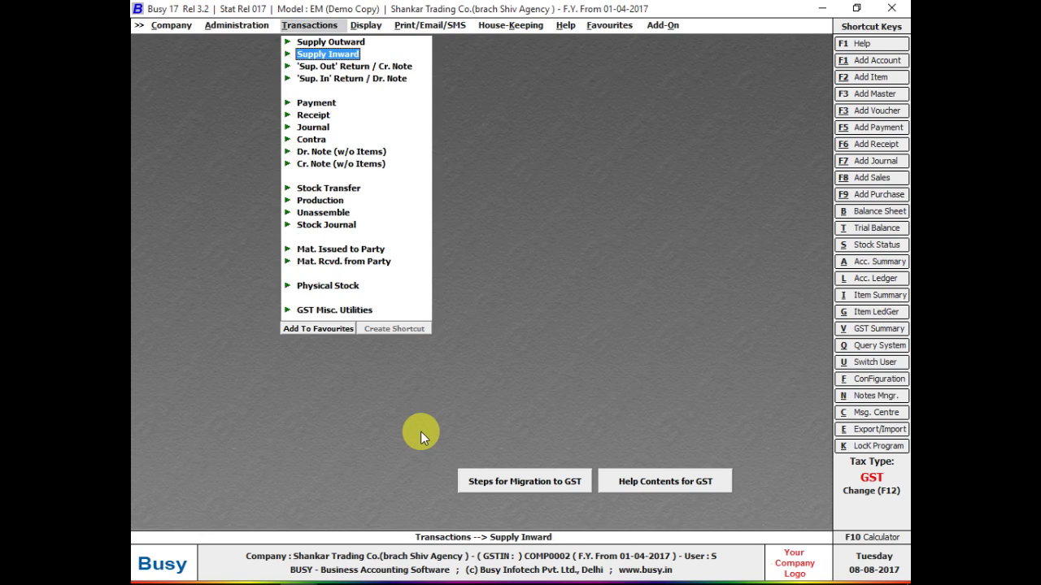
key(Return)
key(Down)
key(Return)
key(Return)
key(Return)
key(Return)
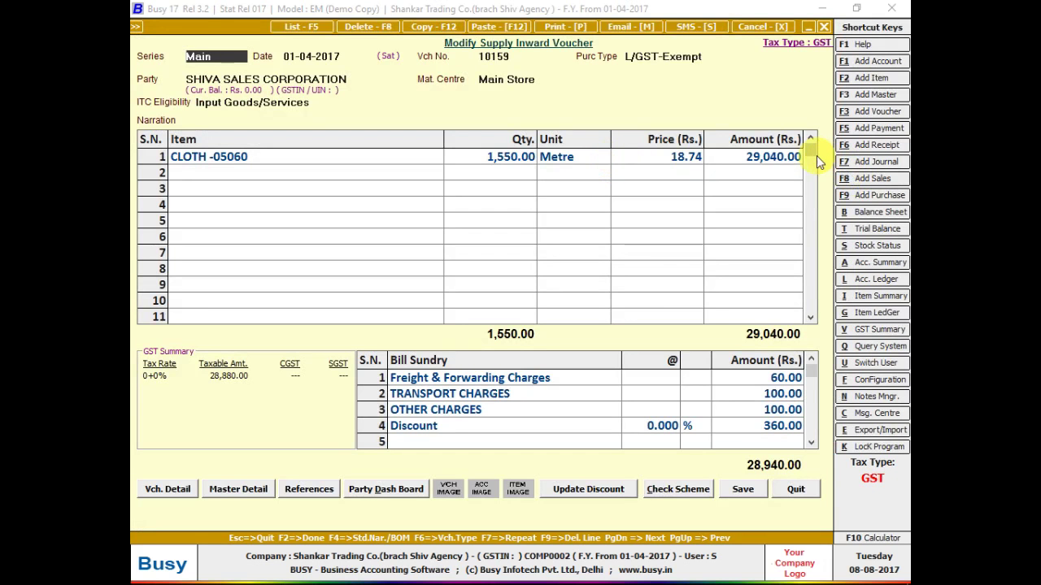
- Open the CLOTH -05060 batch details and inspect its last empty batch row
drag(816, 156, 811, 306)
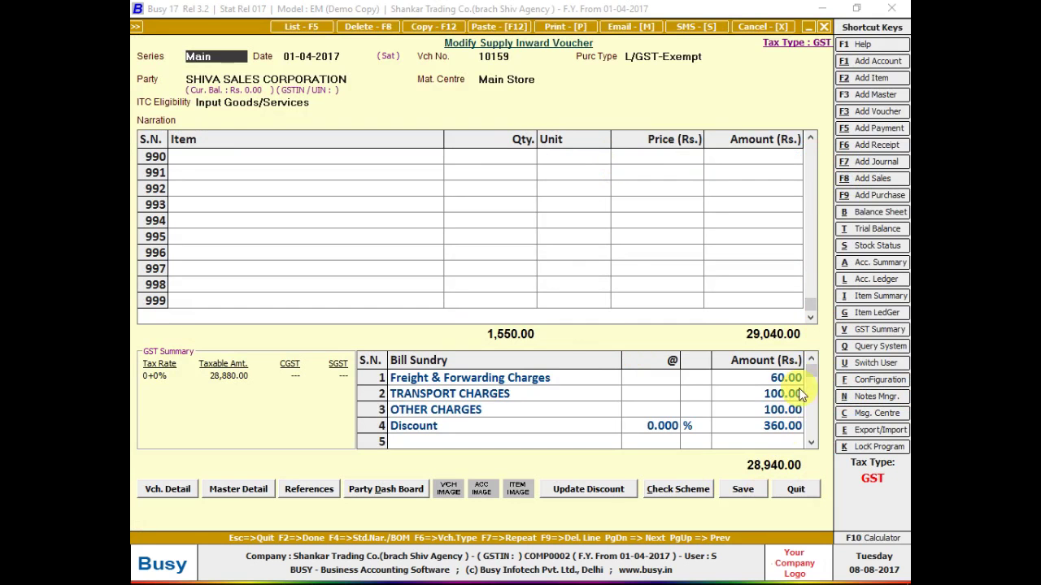
drag(810, 372, 812, 443)
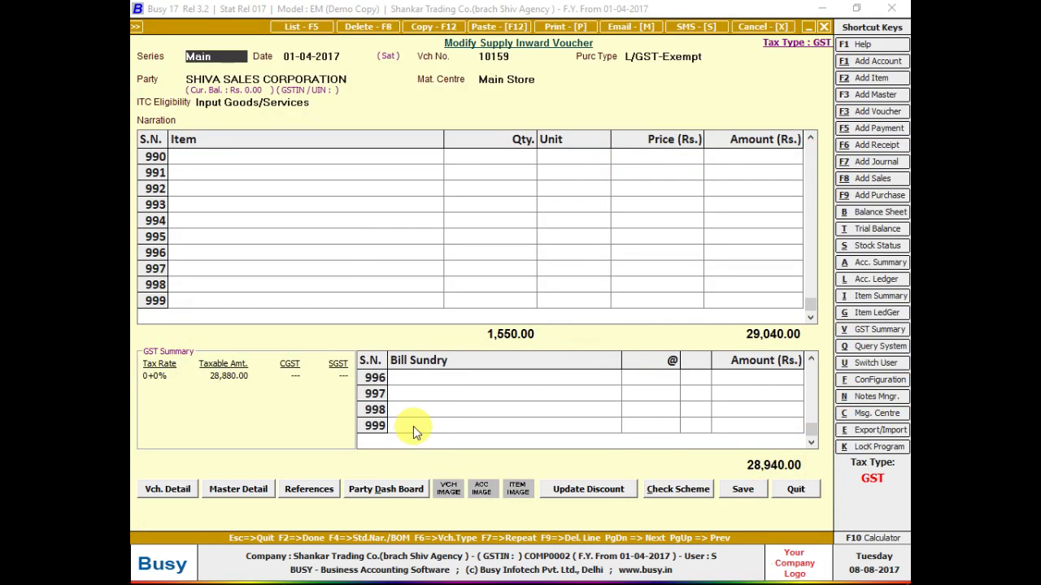
click(312, 157)
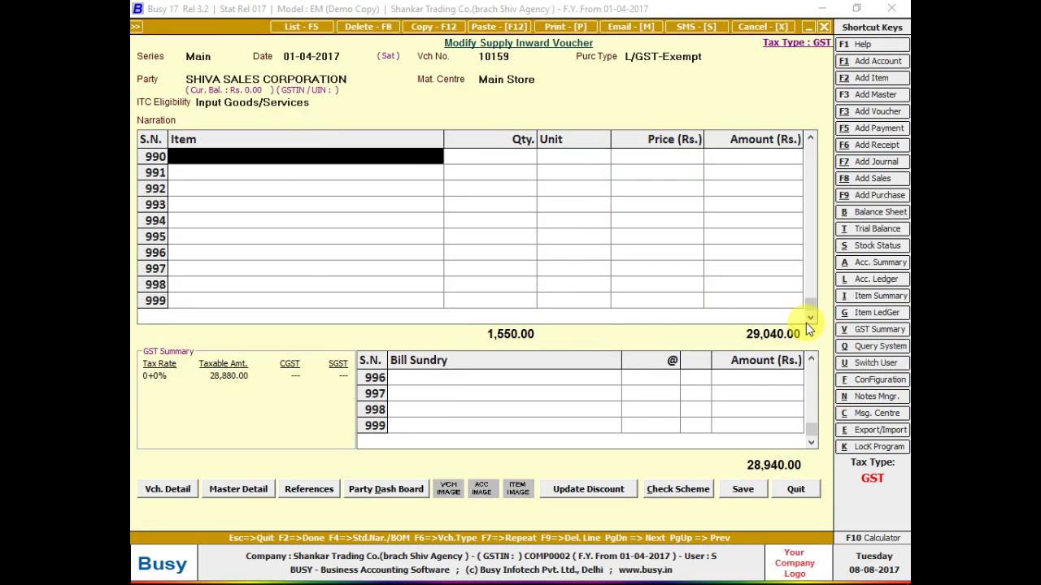
drag(809, 303, 798, 133)
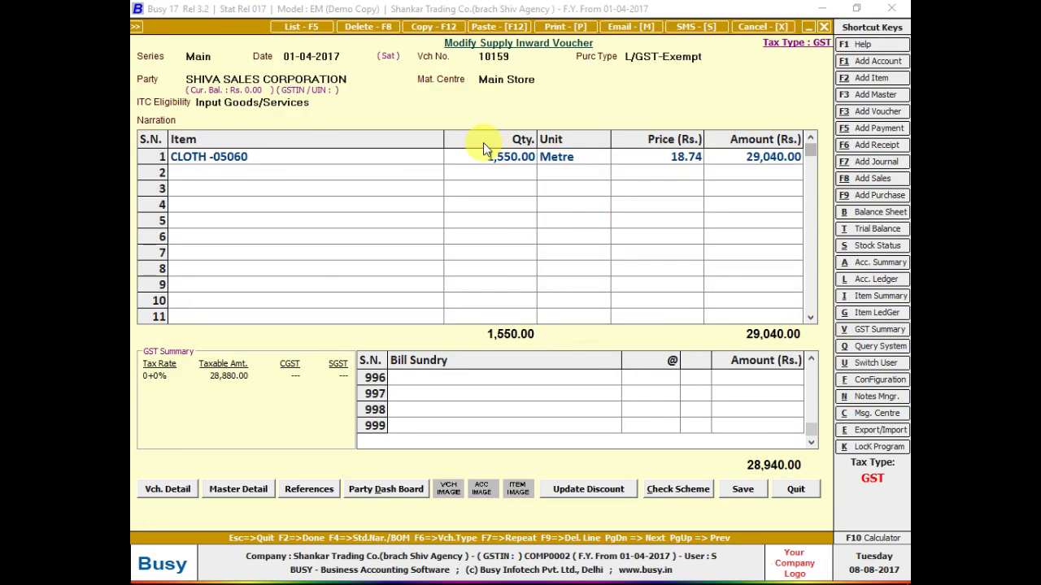
click(441, 156)
key(Return)
key(Return)
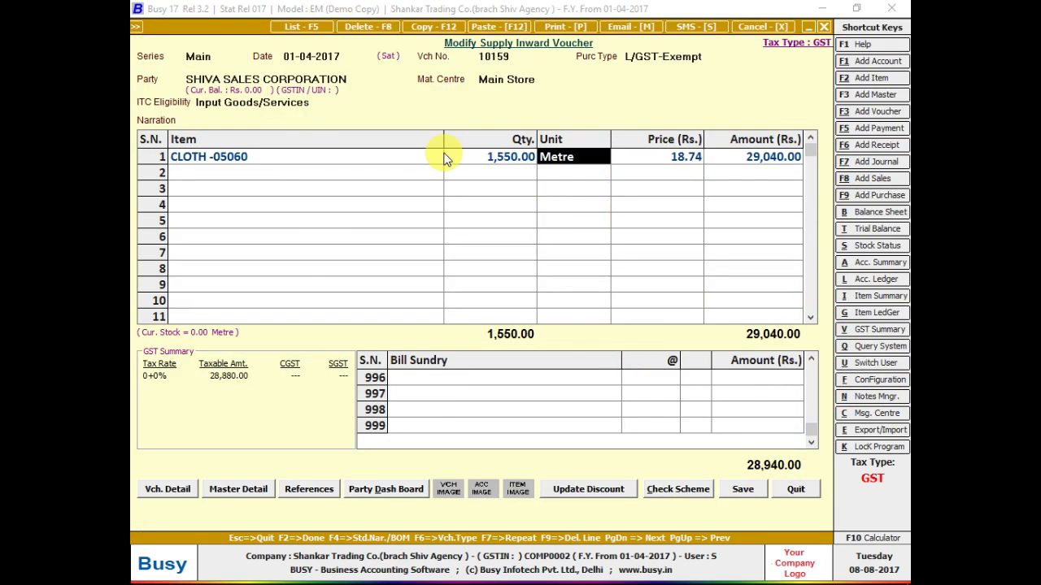
key(Return)
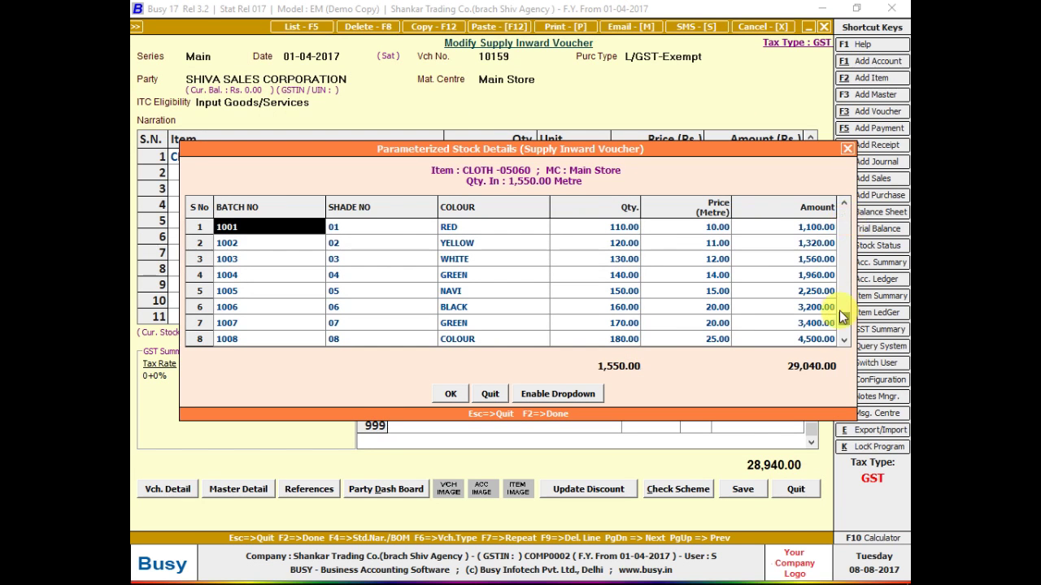
drag(840, 311, 842, 340)
click(287, 329)
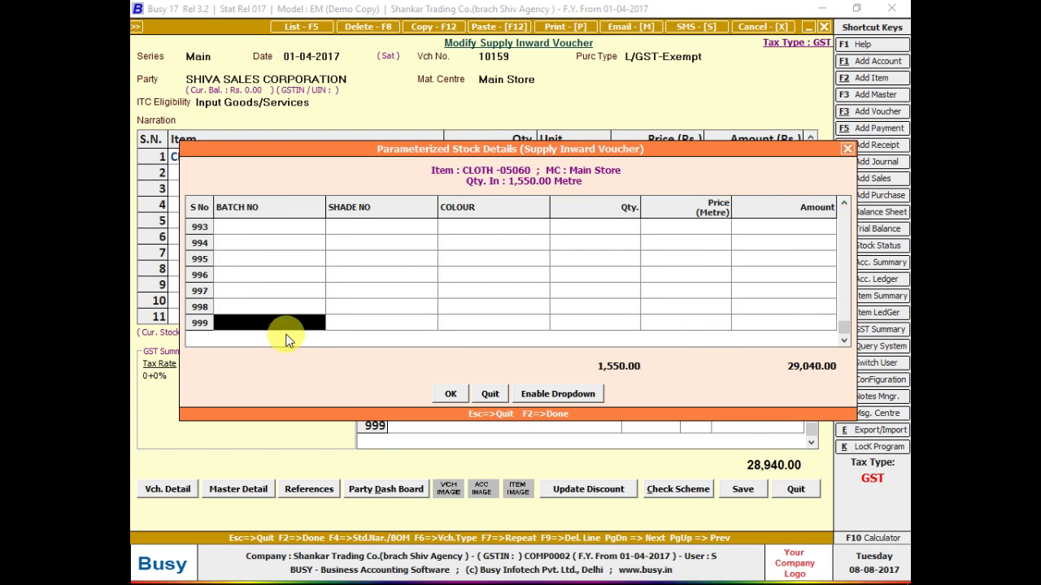
key(Escape)
- Quit the voucher, check the bill photo, and reopen voucher 10159 for editing
key(Escape)
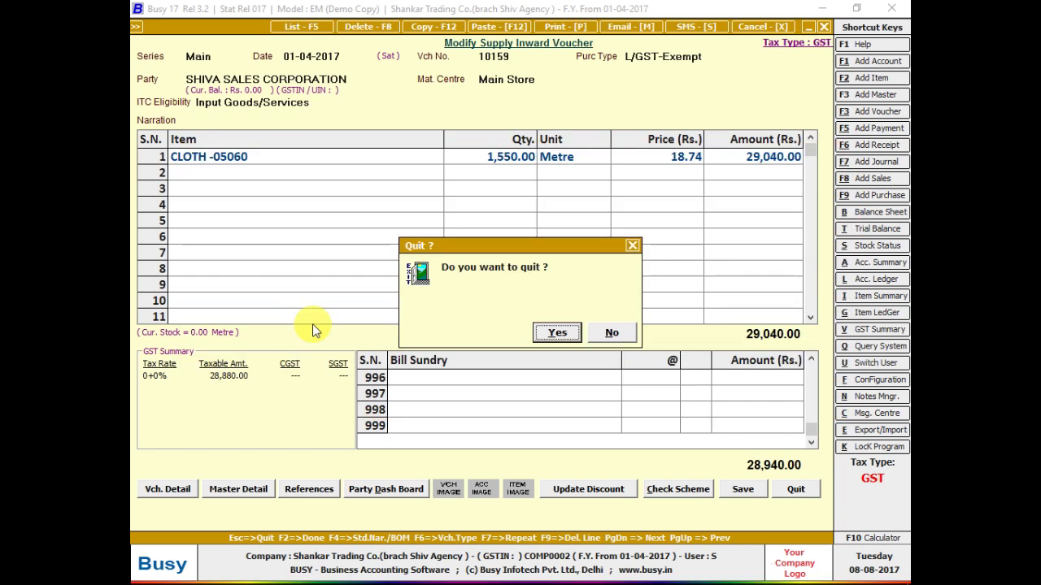
key(Return)
key(Escape)
key(Escape)
key(alt+Tab)
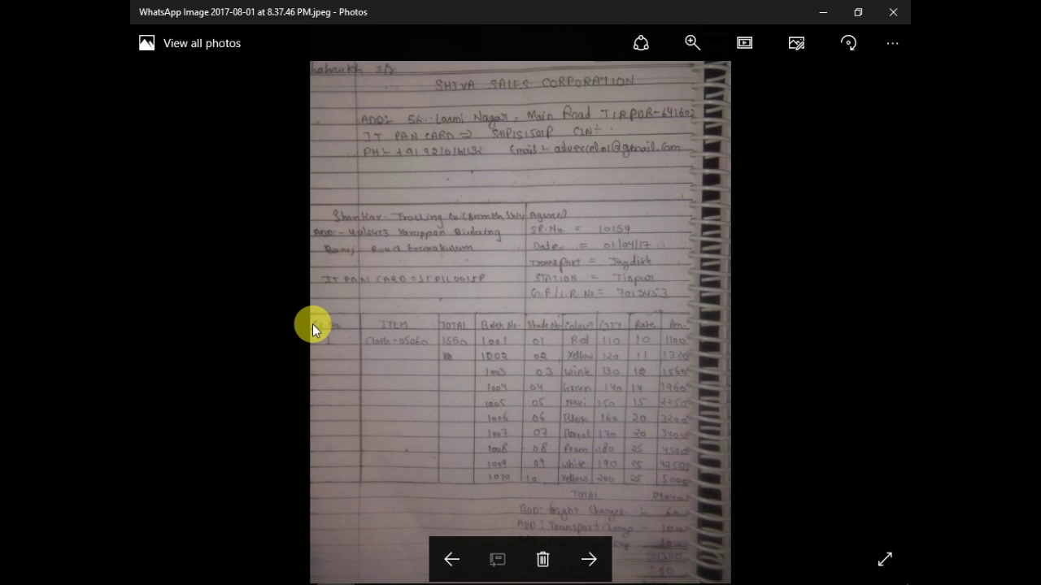
key(alt+Tab)
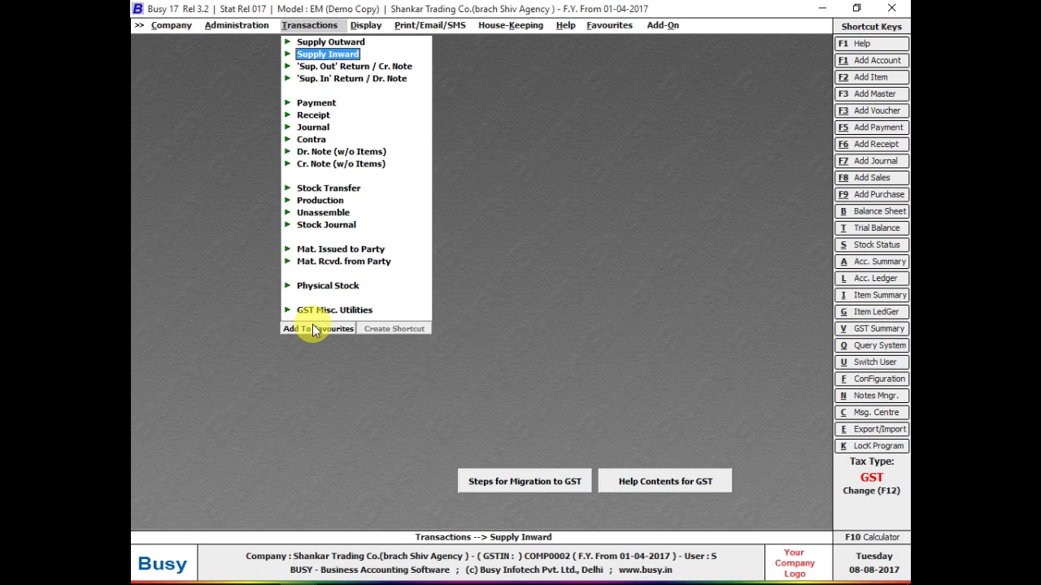
key(Return)
key(Down)
key(Return)
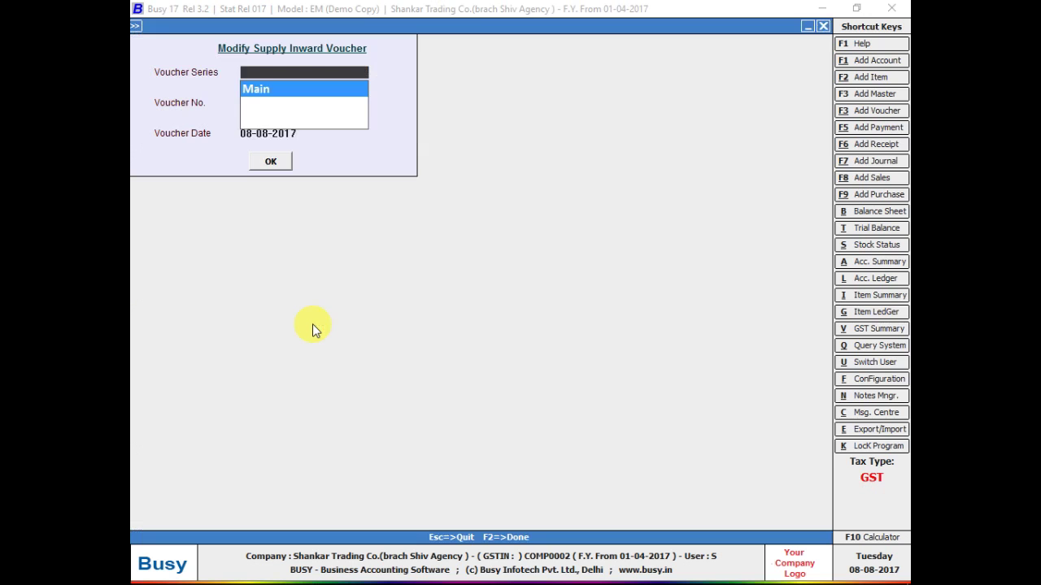
key(Return)
key(Return)
key(Return)
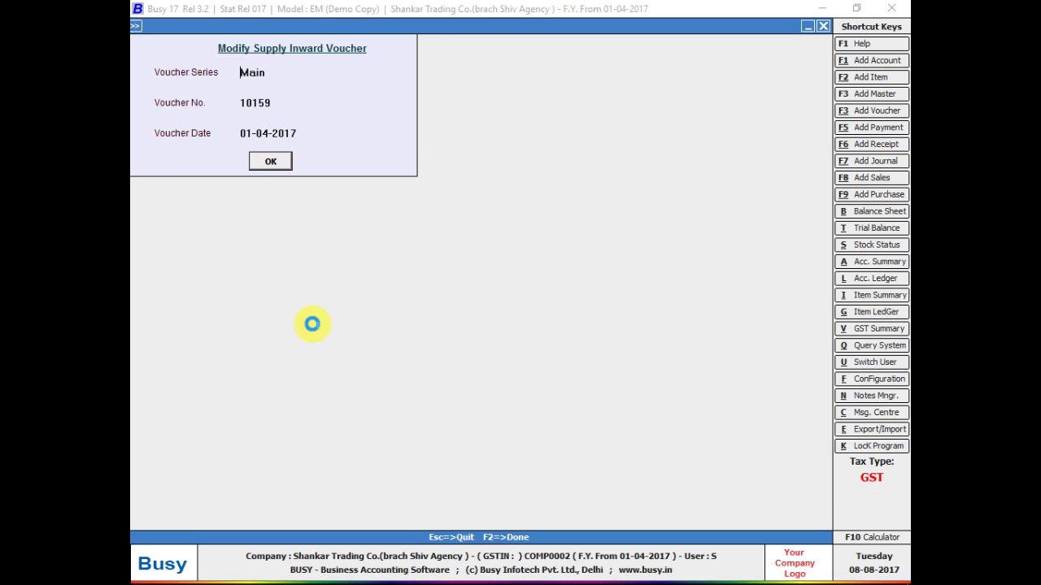
key(Return)
- Bring up the CLOTH -05060 batch, shade and colour details totalling 1,550.00 Metre and review the rows
click(329, 158)
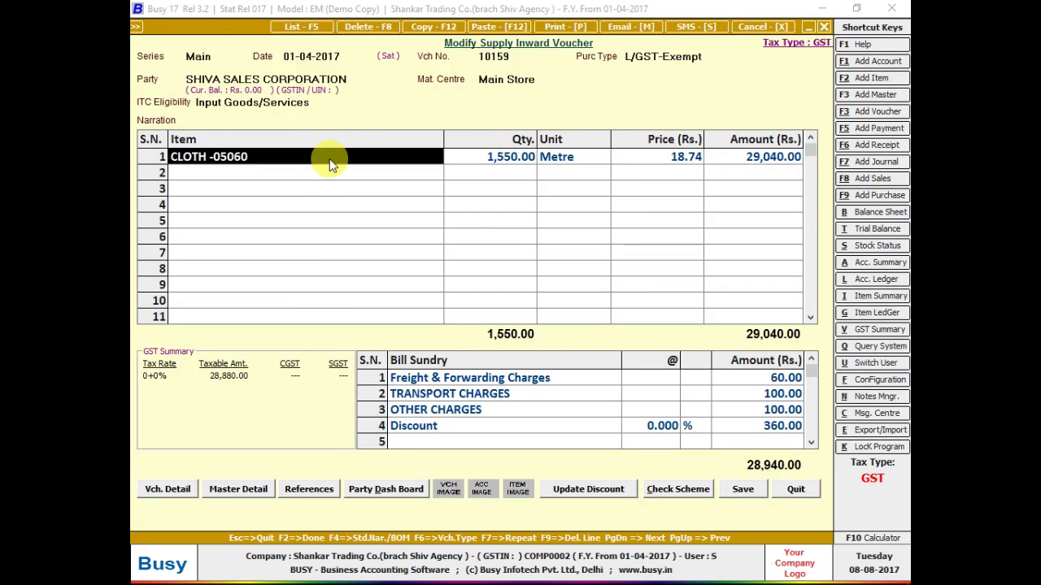
key(Return)
key(Return)
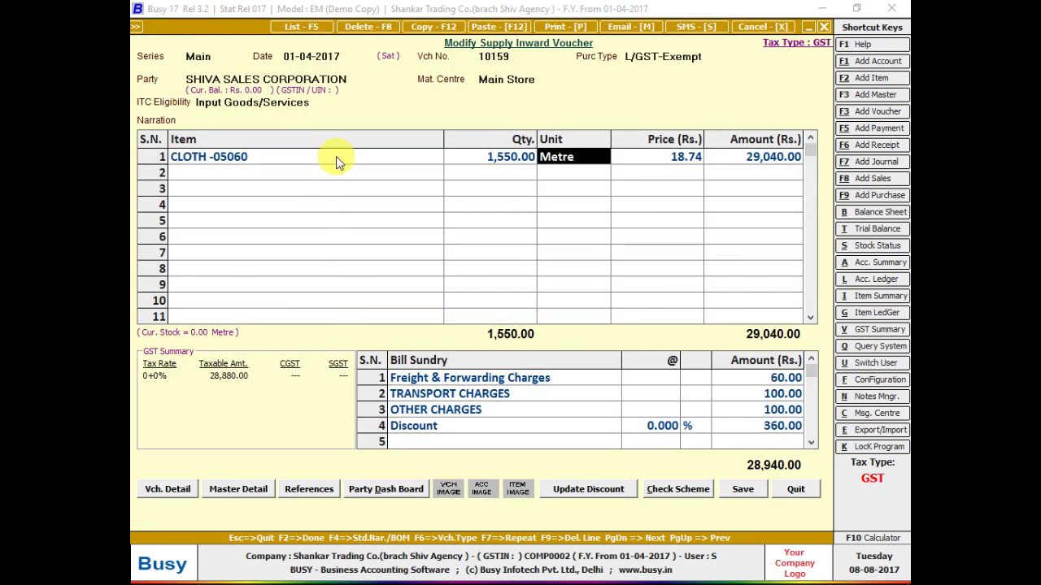
key(Return)
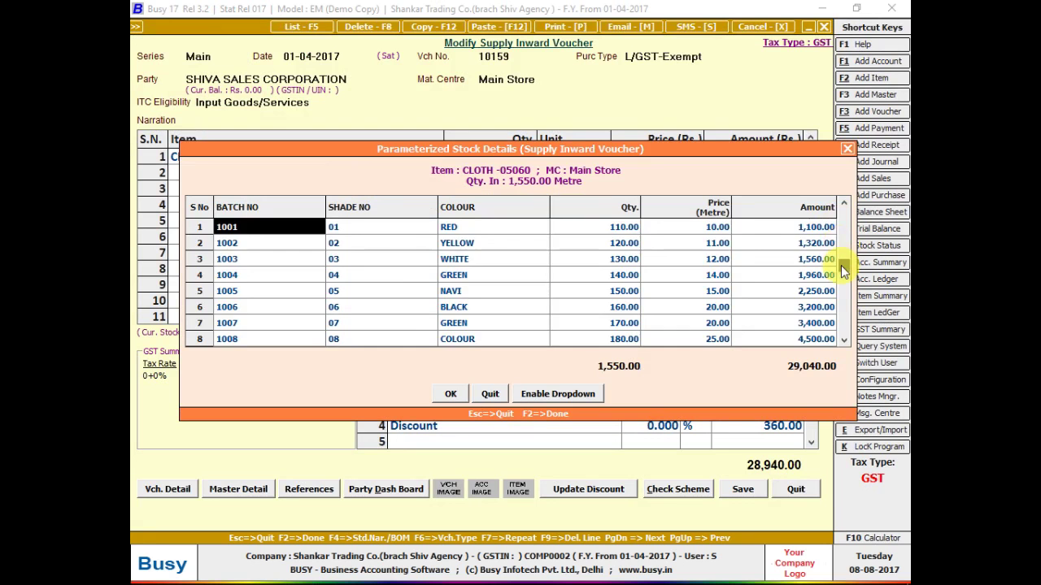
click(842, 267)
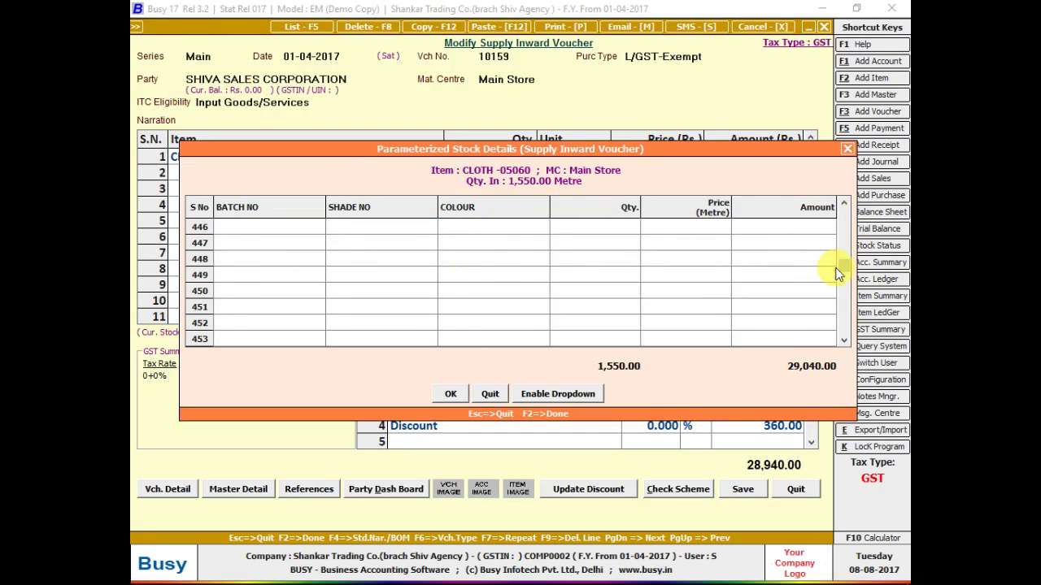
click(842, 215)
click(309, 301)
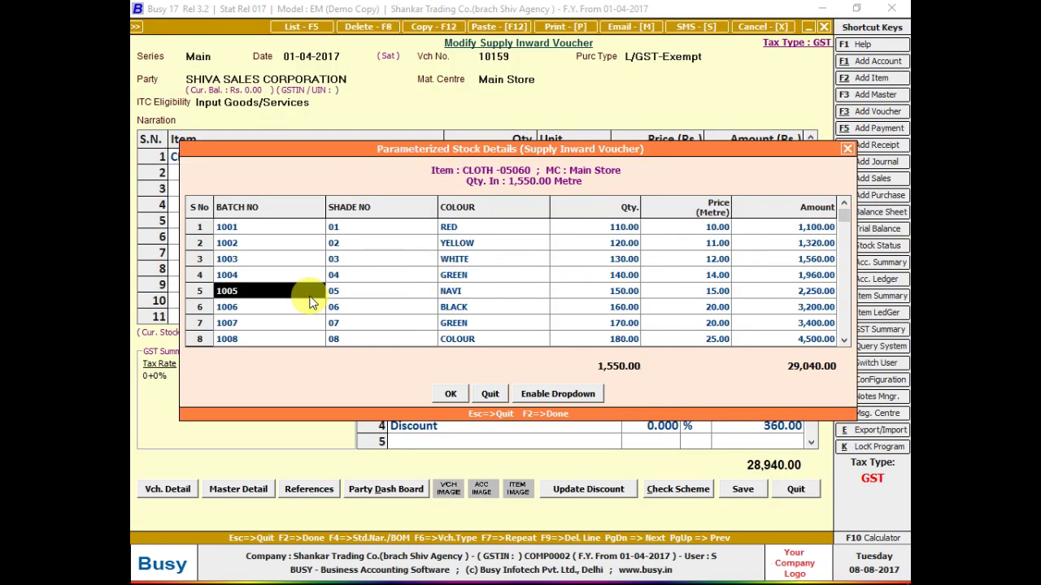
key(Down)
key(Down)
key(Down)
key(Down)
key(Down)
key(Down)
key(Down)
key(Down)
key(Down)
key(Down)
key(Down)
key(Down)
key(Down)
key(Down)
key(Down)
key(Down)
key(Down)
key(Down)
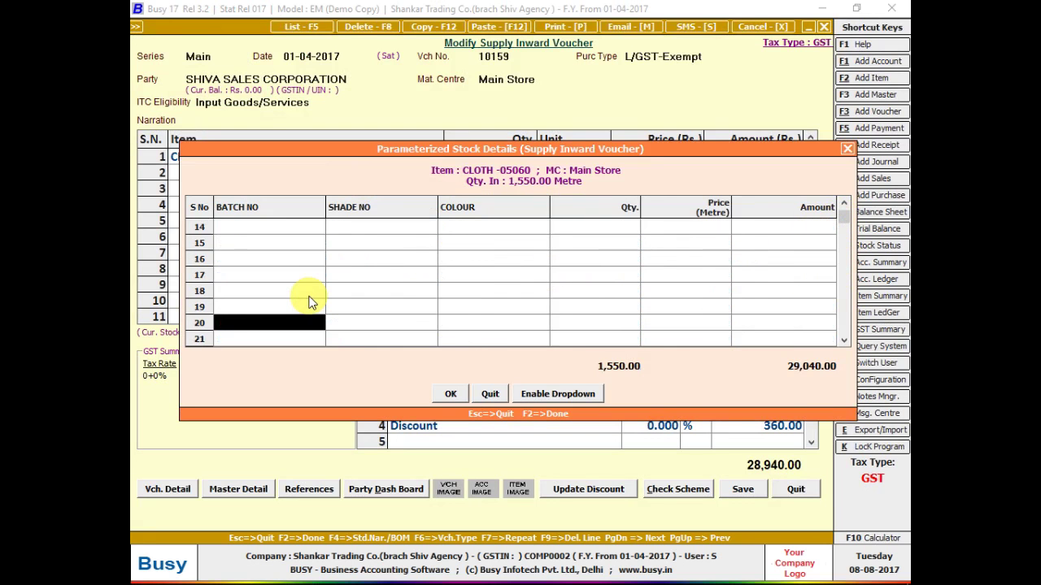
key(Down)
key(Down)
key(Down)
key(Down)
key(Down)
key(Down)
key(Down)
key(Down)
key(Down)
key(Down)
key(Down)
key(Down)
key(Down)
key(Down)
key(Down)
key(Down)
key(Down)
key(Down)
key(Down)
key(Down)
key(Down)
key(Down)
key(Down)
key(Down)
key(Down)
key(Down)
key(Down)
key(Down)
key(Down)
key(Down)
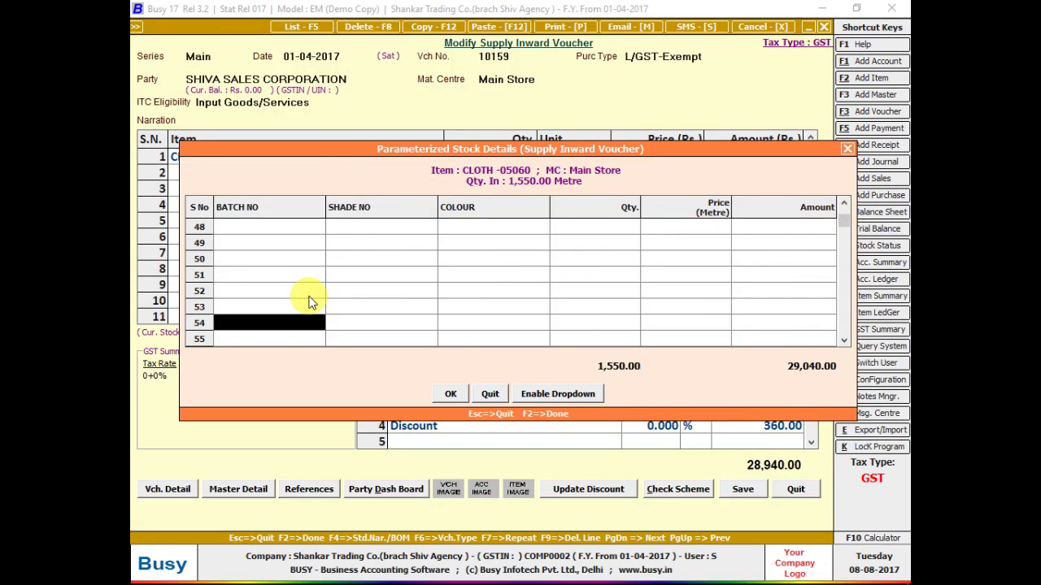
key(Down)
key(Down)
key(Down)
key(Down)
key(Down)
key(Up)
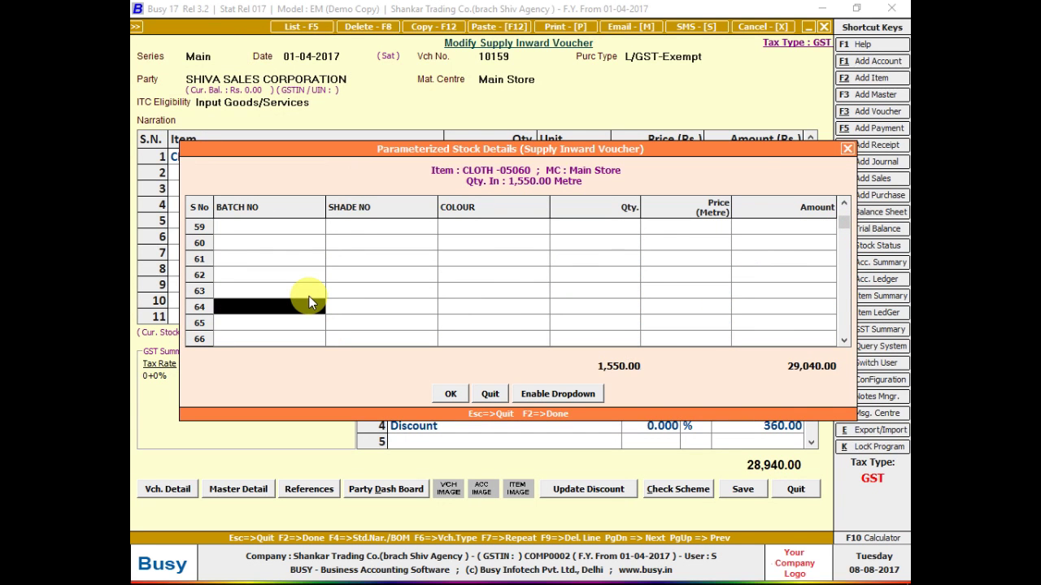
- Close the batch details and voucher, and bring up the Maximum Entries in Voucher limits
key(Escape)
key(Return)
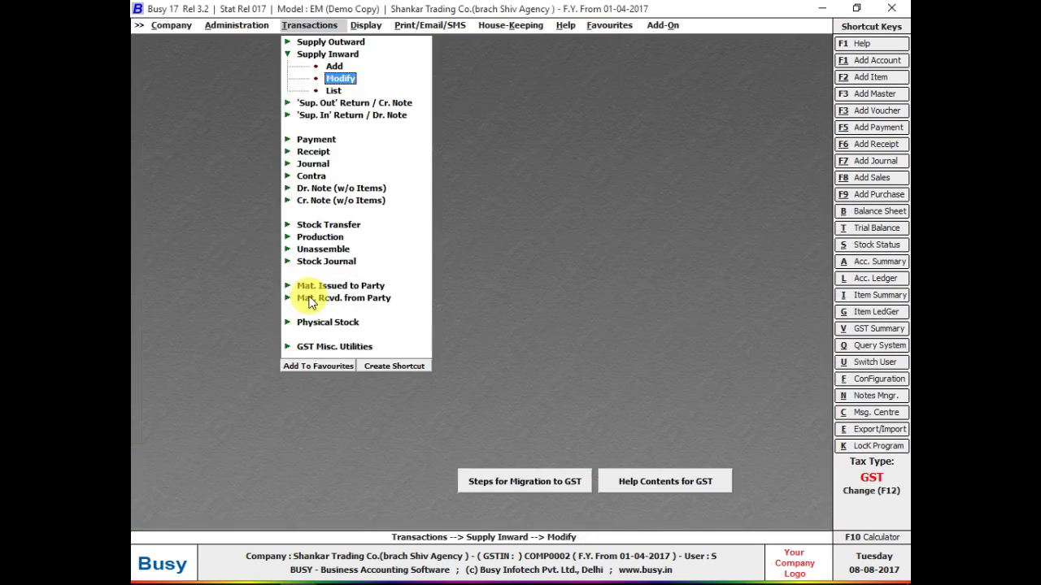
key(Escape)
key(Left)
key(Escape)
key(Return)
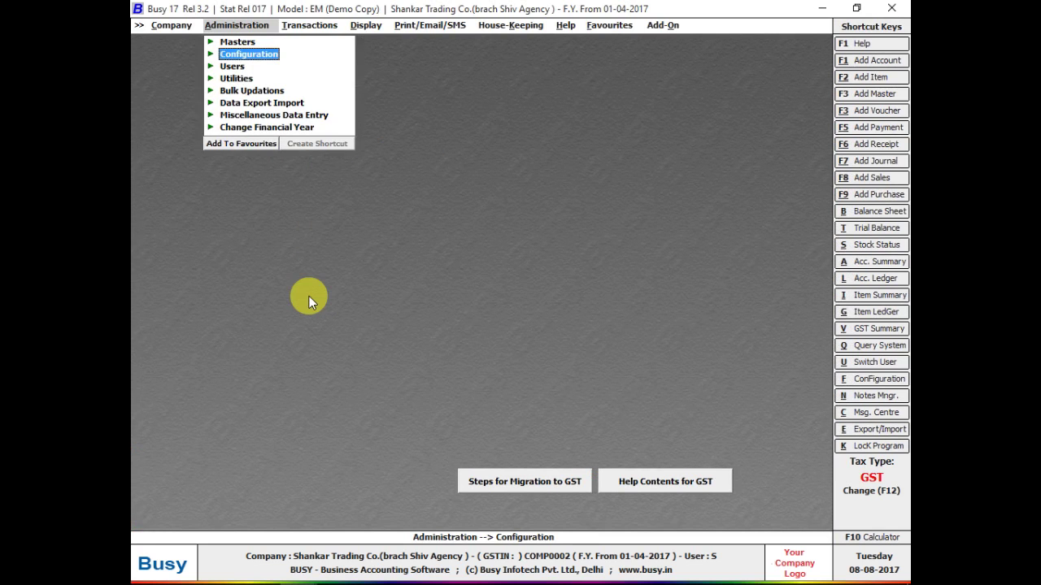
key(Return)
key(Down)
key(Down)
key(Down)
key(Down)
key(Down)
key(Down)
key(Down)
key(Down)
key(Down)
key(Down)
key(Down)
key(Down)
key(Down)
key(Down)
key(Down)
key(Down)
key(Down)
key(Down)
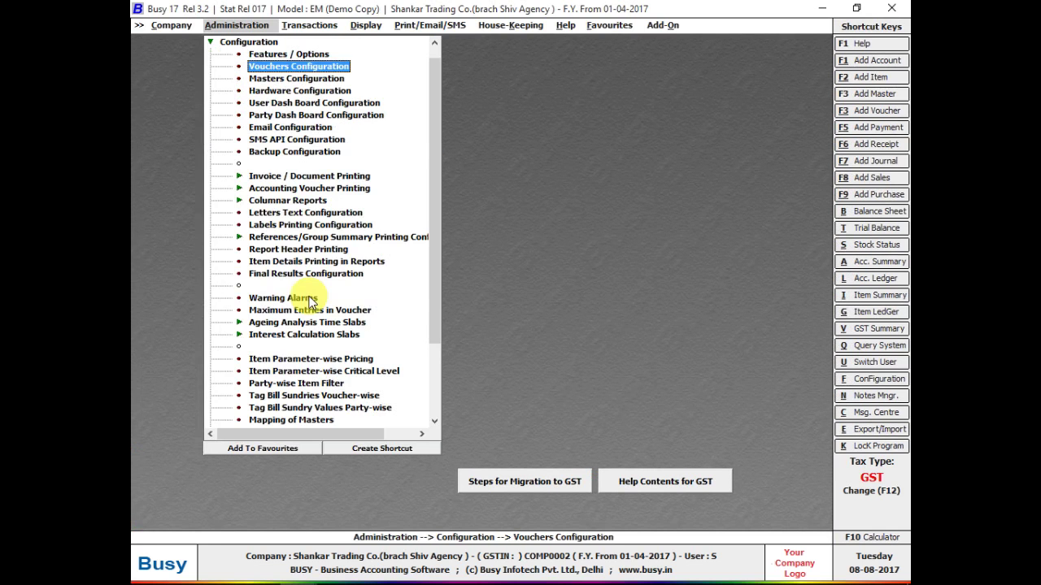
key(Down)
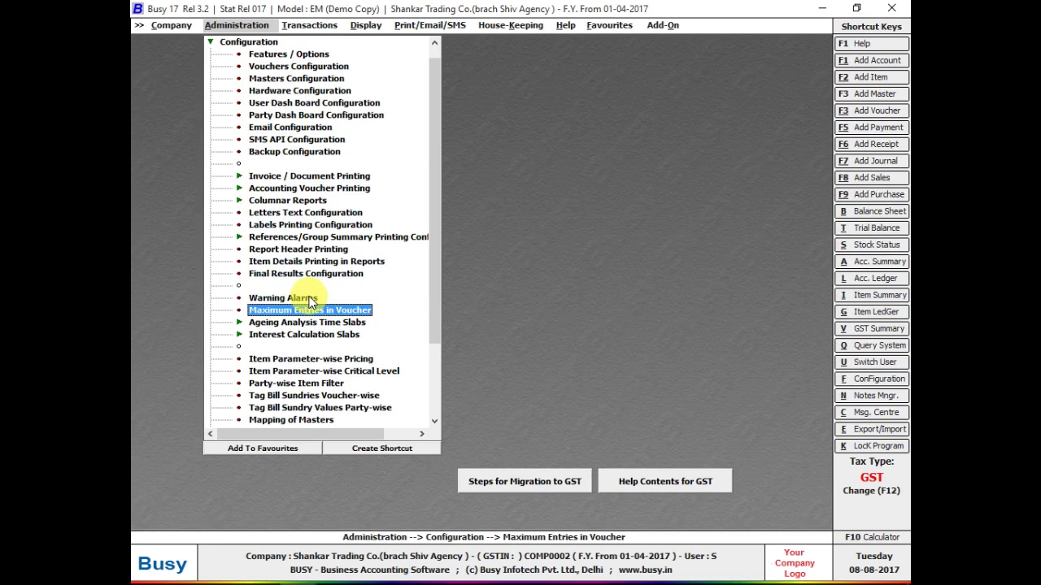
key(Return)
key(Return)
key(Return)
key(Return)
key(Return)
key(Return)
key(Return)
key(Return)
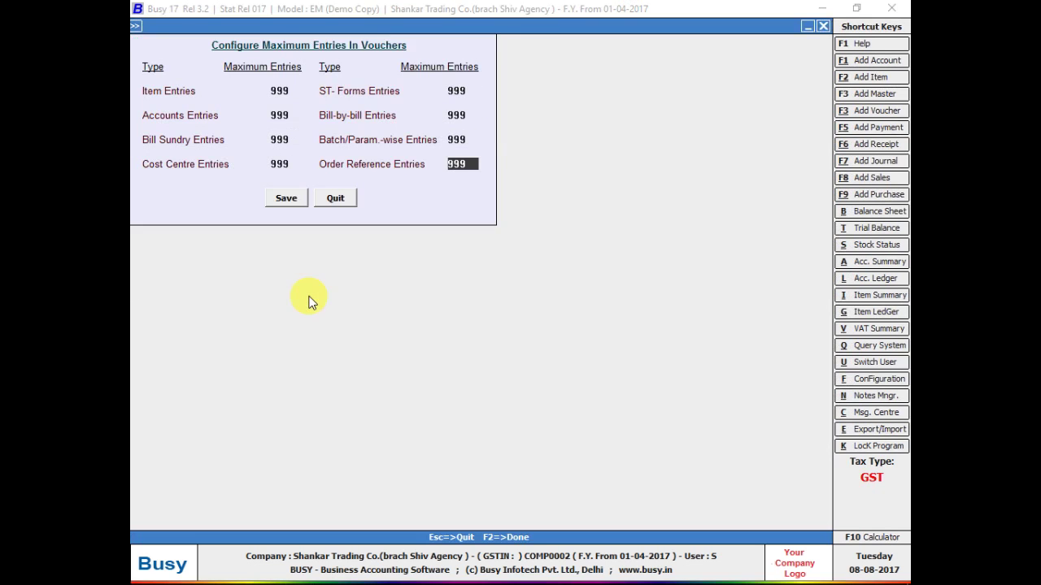
- Review the entry limits, all at 999, and close them without saving
key(Up)
key(Up)
key(Up)
key(Up)
key(Up)
key(Up)
key(Up)
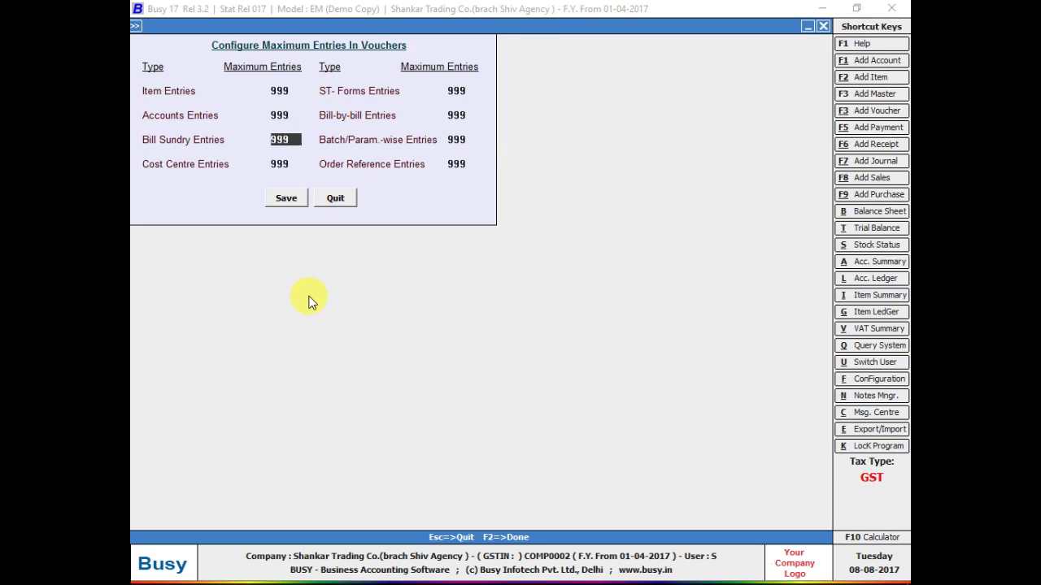
key(Up)
key(Up)
key(Up)
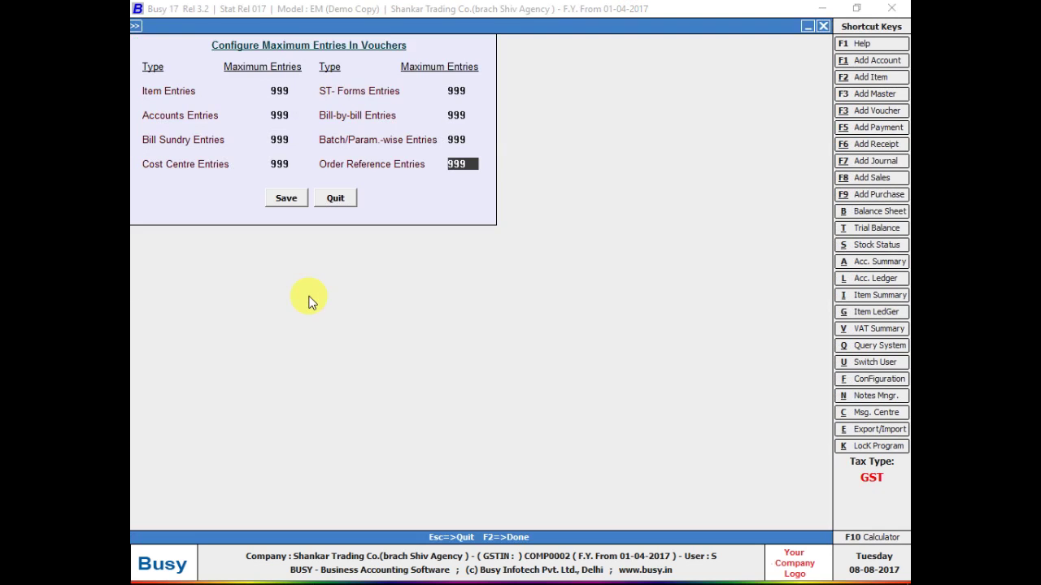
key(Up)
key(Up)
key(Up)
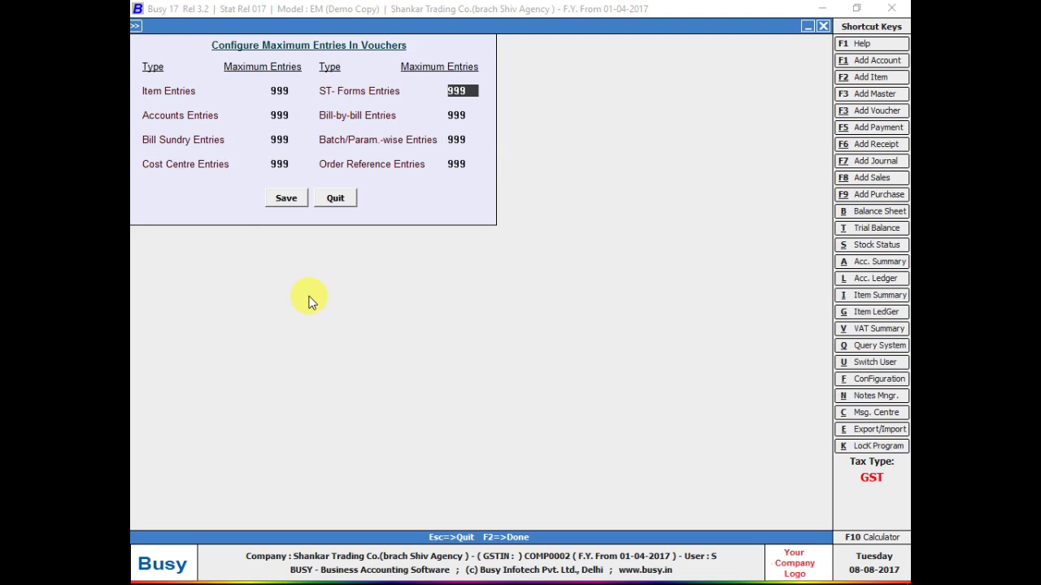
key(Escape)
key(Return)
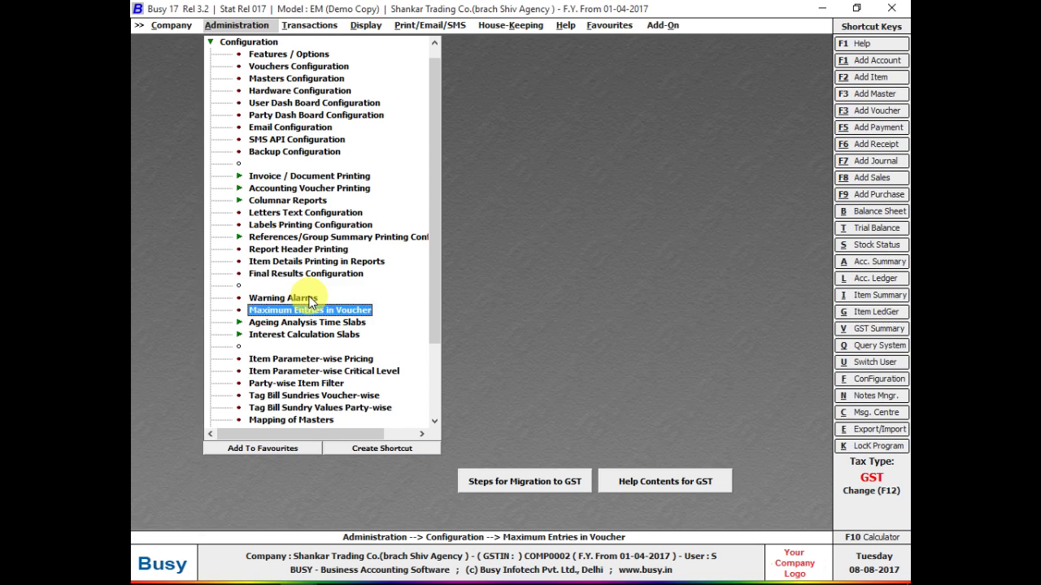
- Bring up the modify supply inward voucher prompt for voucher 10159
key(Escape)
key(Right)
key(Return)
key(Down)
key(Return)
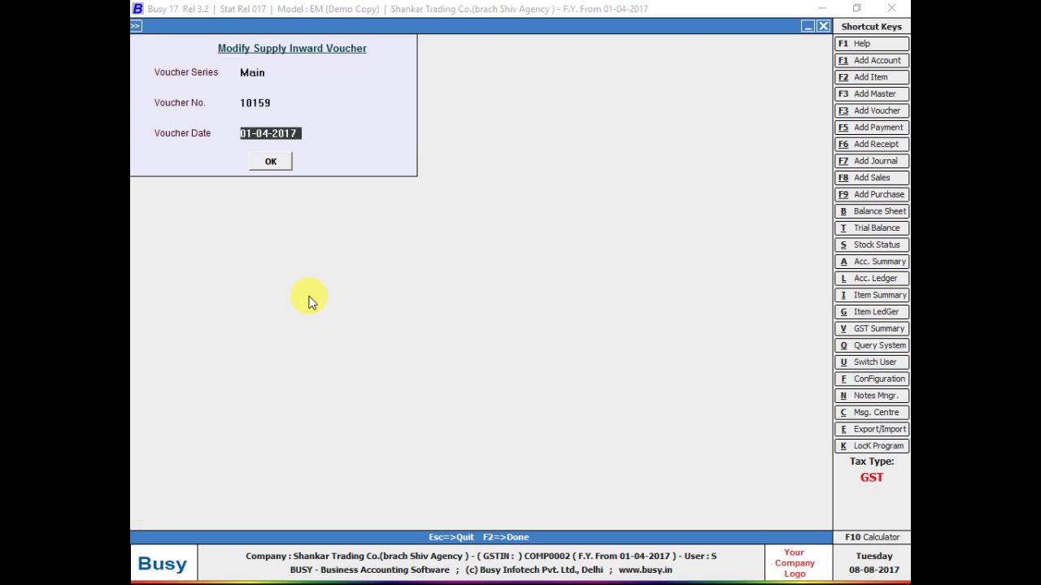
- Load voucher 10159, dismiss the GST date warning and keep the L/GST-Exempt purchase type
key(F2)
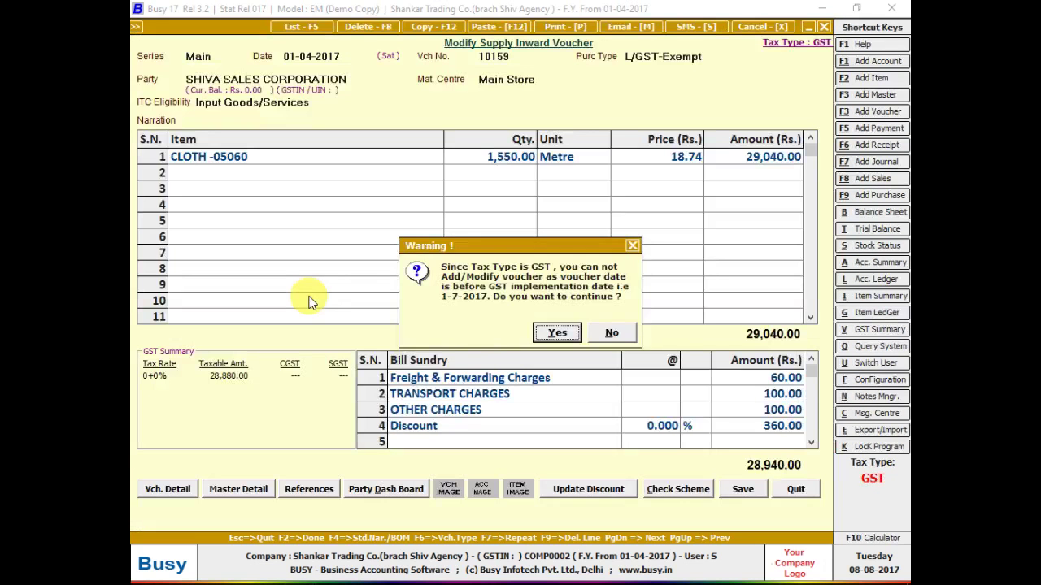
key(Return)
key(Return)
key(Left)
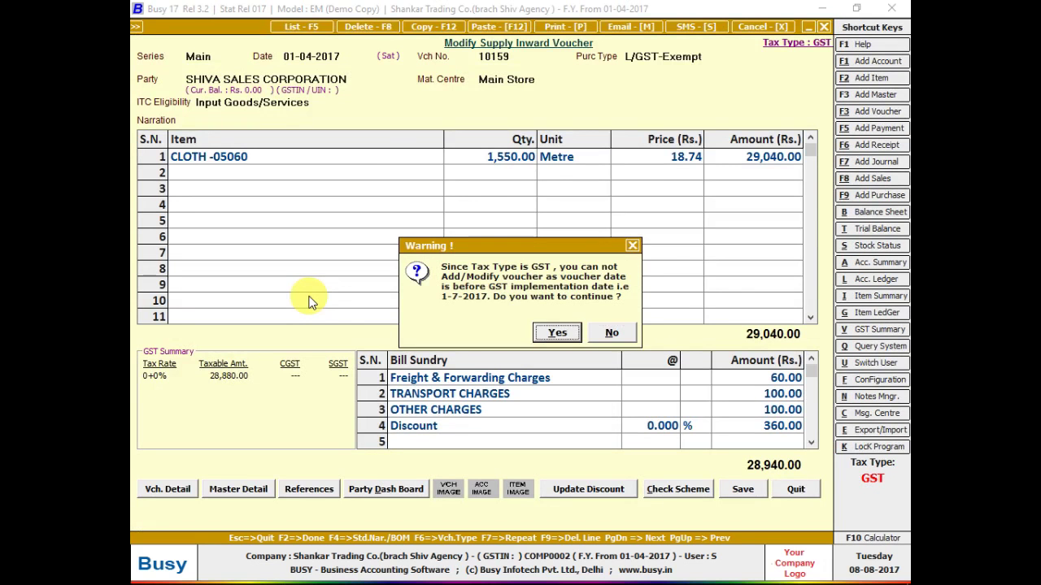
key(Return)
key(Return)
key(Return)
key(Return)
key(Return)
key(Return)
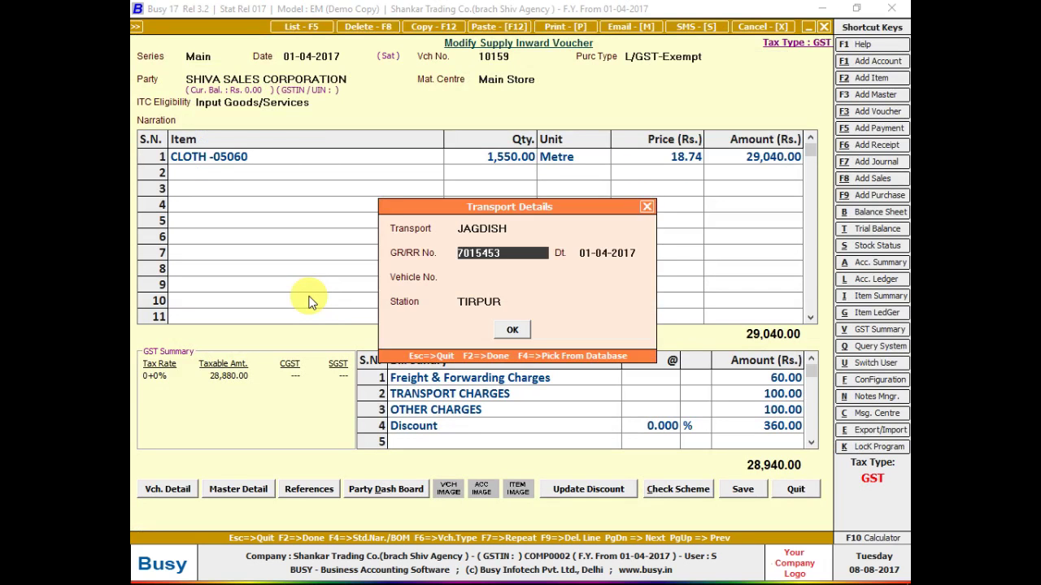
key(Return)
key(Return)
key(Return)
key(Return)
key(Return)
key(Return)
key(Return)
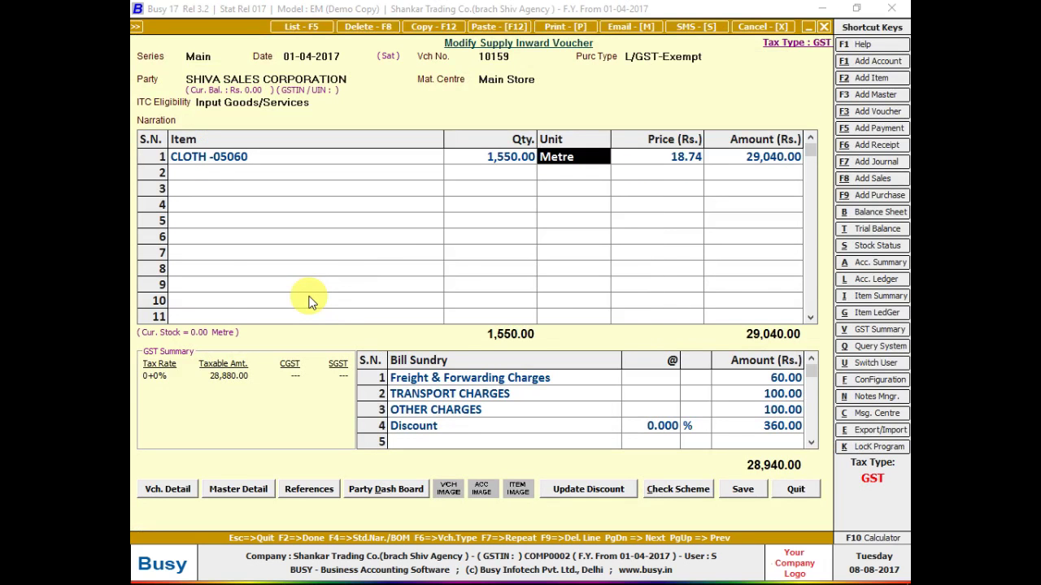
key(Return)
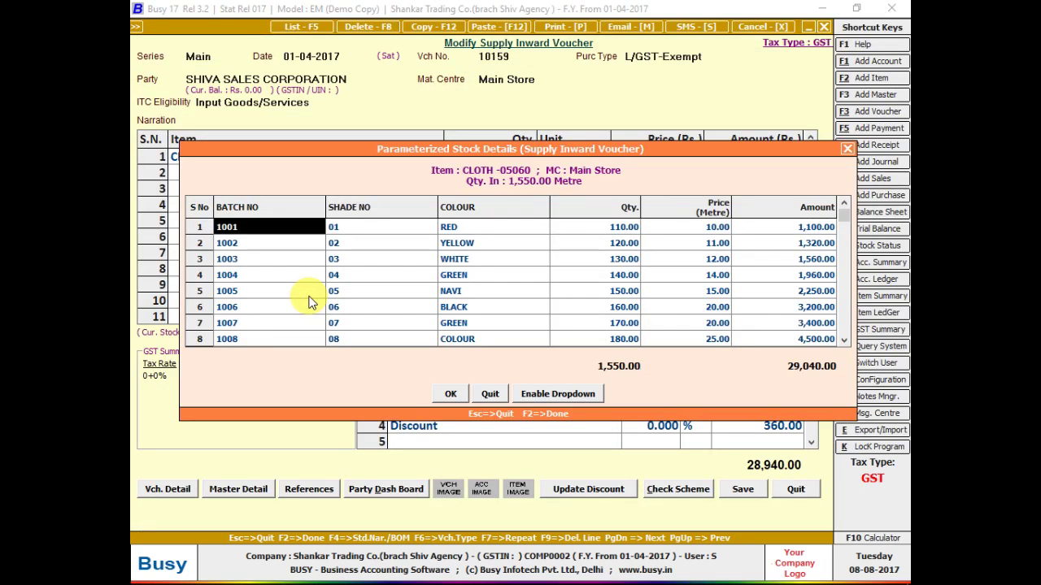
- Scroll through the CLOTH -05060 batch rows past row 64, then close the voucher unchanged
key(Down)
key(Down)
key(Down)
key(Down)
key(Down)
key(Down)
key(Down)
key(Down)
key(Down)
key(Down)
key(Down)
key(Down)
key(Down)
key(Down)
key(Down)
key(Down)
key(Down)
key(Down)
key(Down)
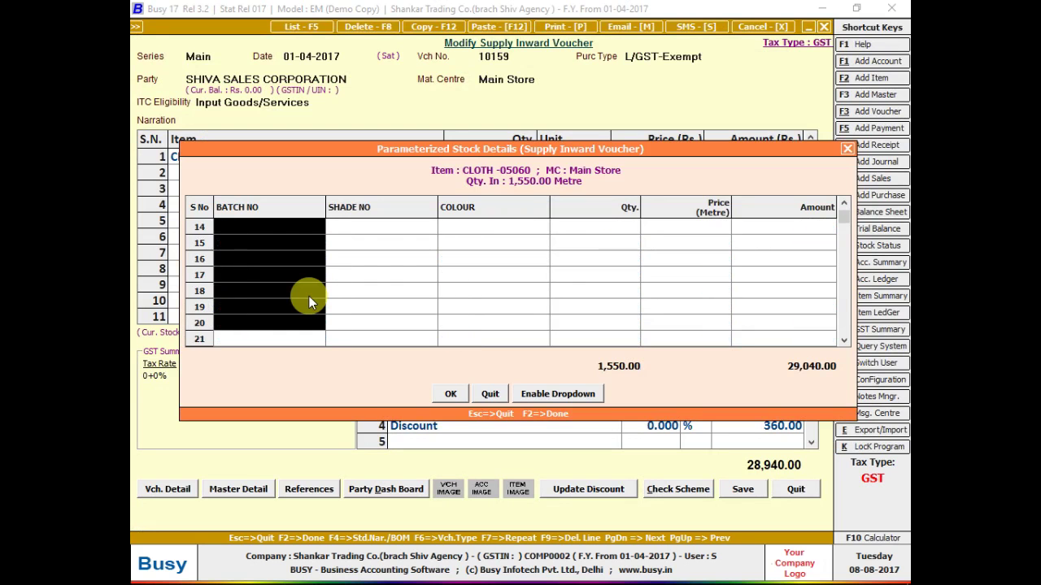
key(Down)
key(Down)
key(Down)
key(Down)
key(Down)
key(Down)
key(Down)
key(Down)
key(Down)
key(Down)
key(Down)
key(Down)
key(Down)
key(Down)
key(Down)
key(Down)
key(Down)
key(Down)
key(Down)
key(Down)
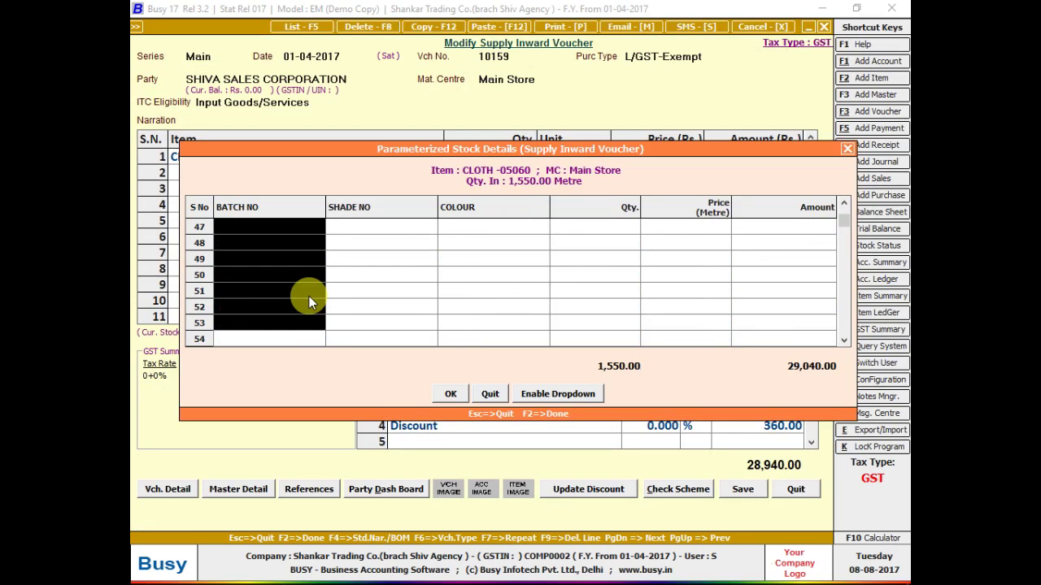
key(Down)
key(Down)
key(Down)
key(Down)
key(Down)
key(Down)
key(Down)
key(Down)
key(Down)
key(Down)
key(Down)
key(shift+Right)
key(shift+Right)
key(shift+Right)
key(shift+Right)
key(shift+Right)
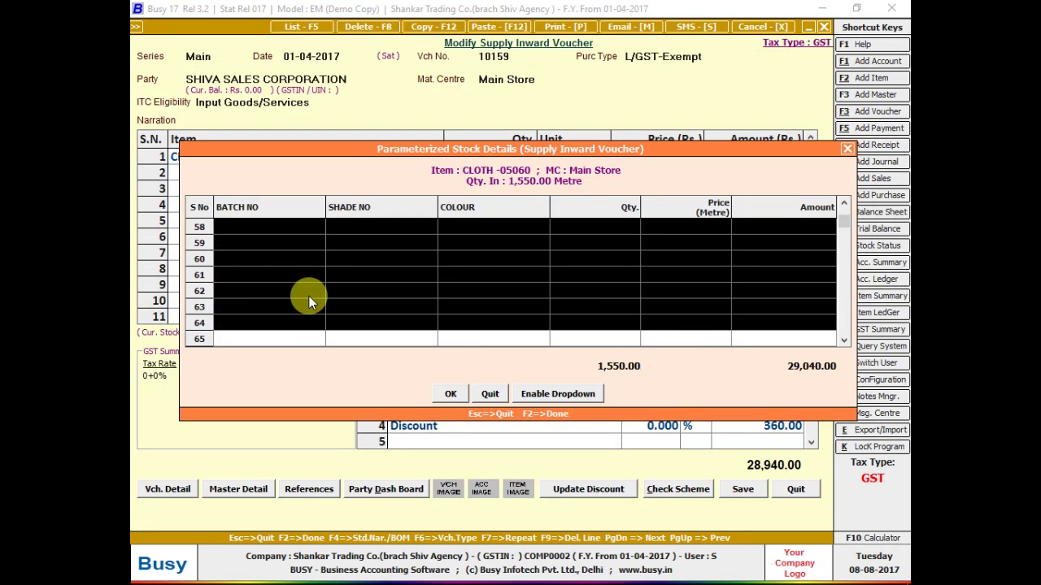
key(ctrl+c)
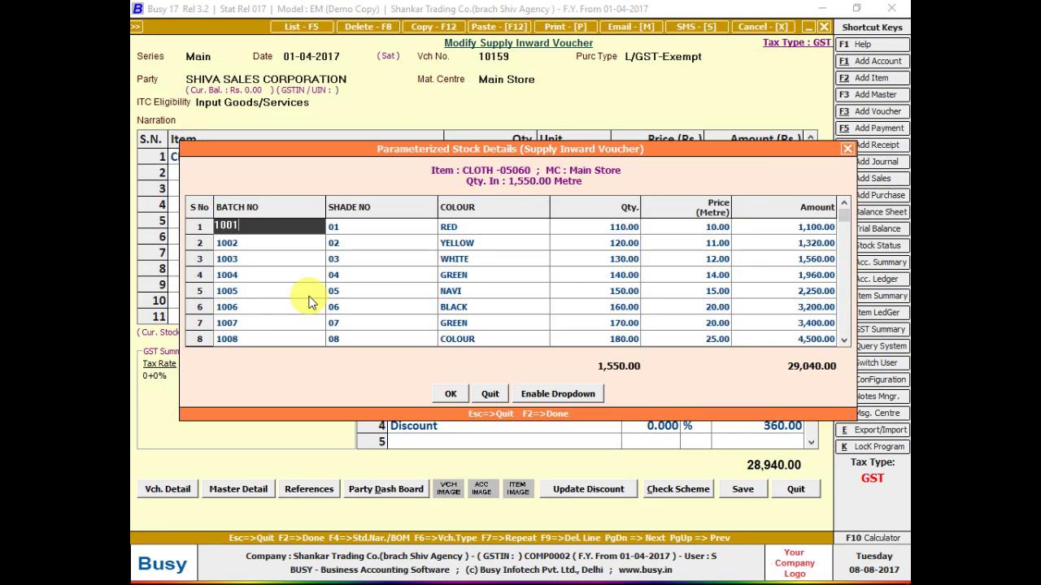
key(Escape)
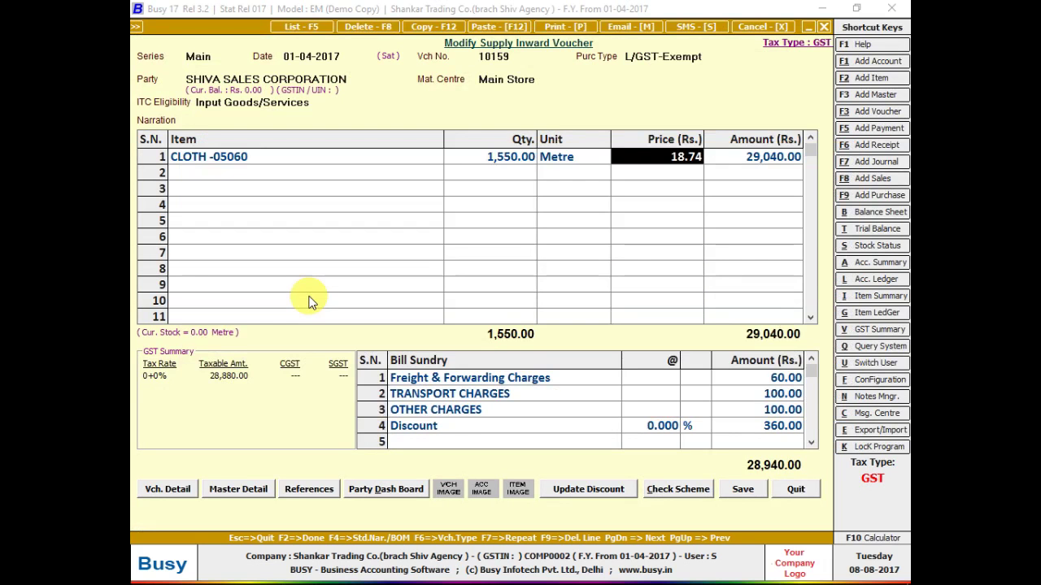
key(Escape)
key(Escape)
- Confirm the Maximum Entries in Voucher limits are 999 and close them unchanged
key(Left)
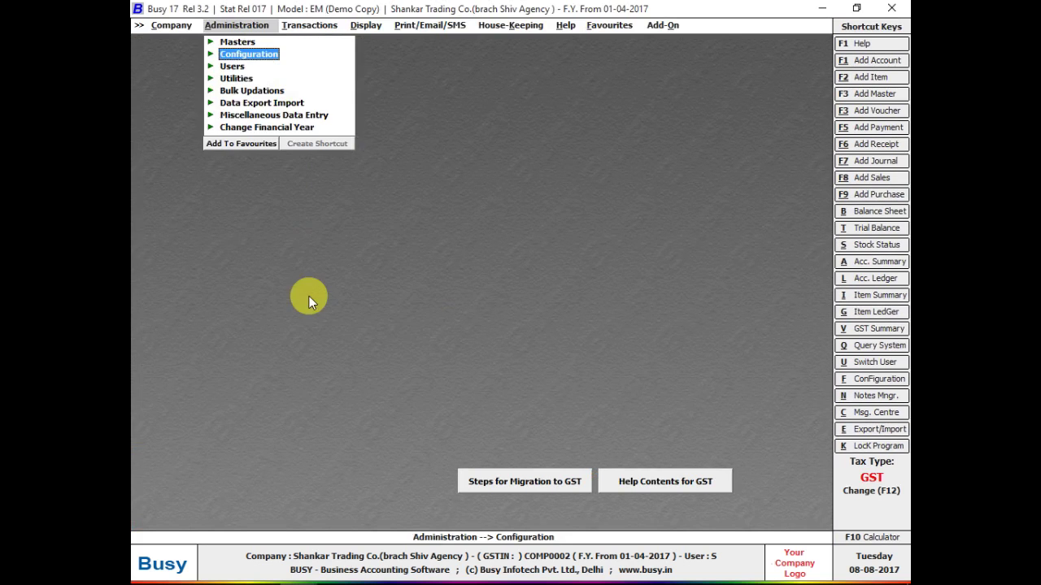
key(Return)
key(Down)
key(Down)
key(Down)
key(Down)
key(Down)
key(Down)
key(Down)
key(Down)
key(Down)
key(Down)
key(Down)
key(Down)
key(Down)
key(Down)
key(Down)
key(Down)
key(Down)
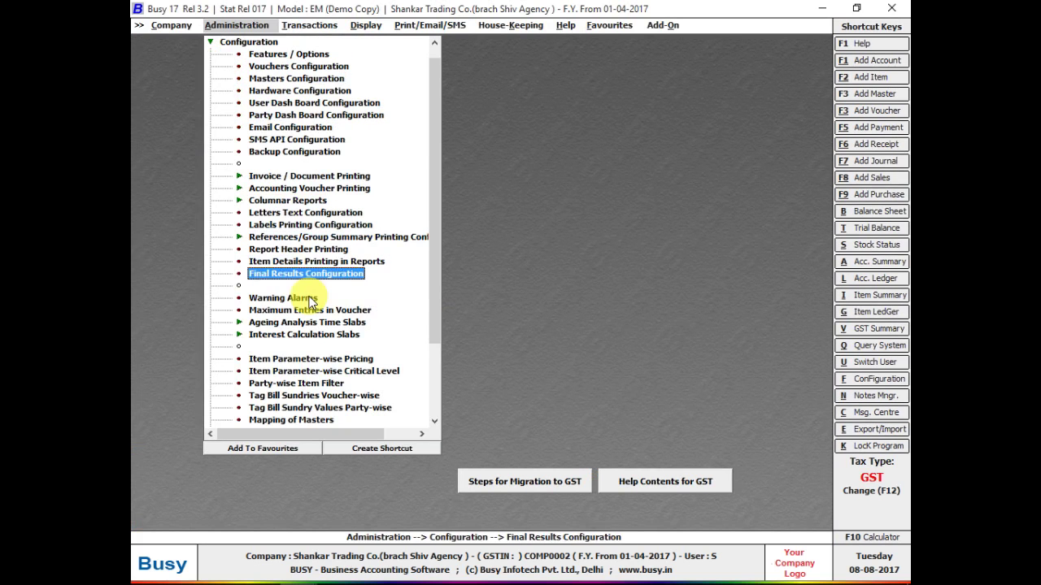
key(Down)
key(Down)
key(Down)
key(Return)
- Reopen voucher 10159 for modification and step past the GST date warning through the header
key(Down)
key(Left)
key(Up)
key(Return)
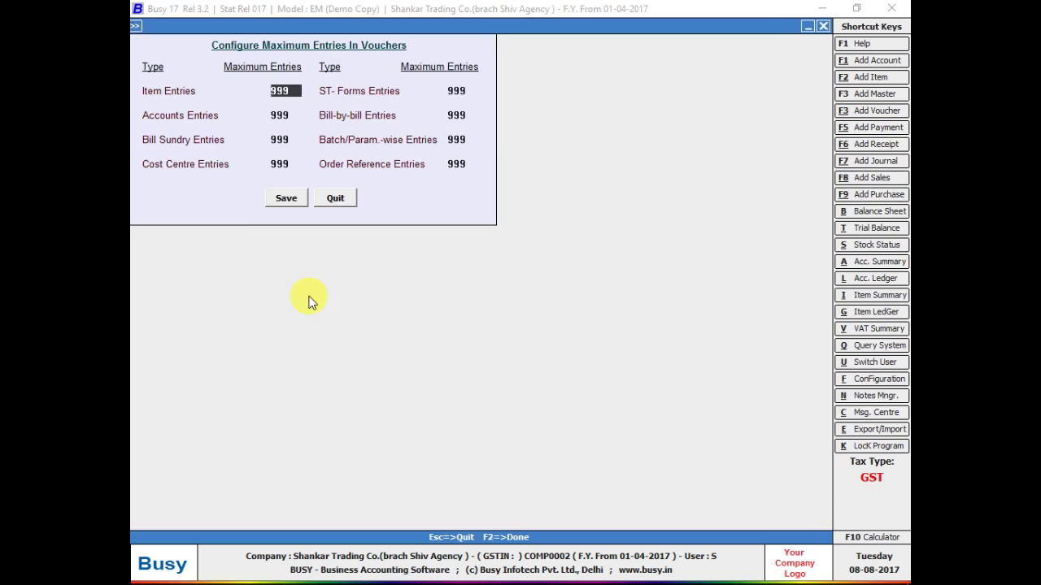
key(Escape)
key(Right)
key(Return)
key(Down)
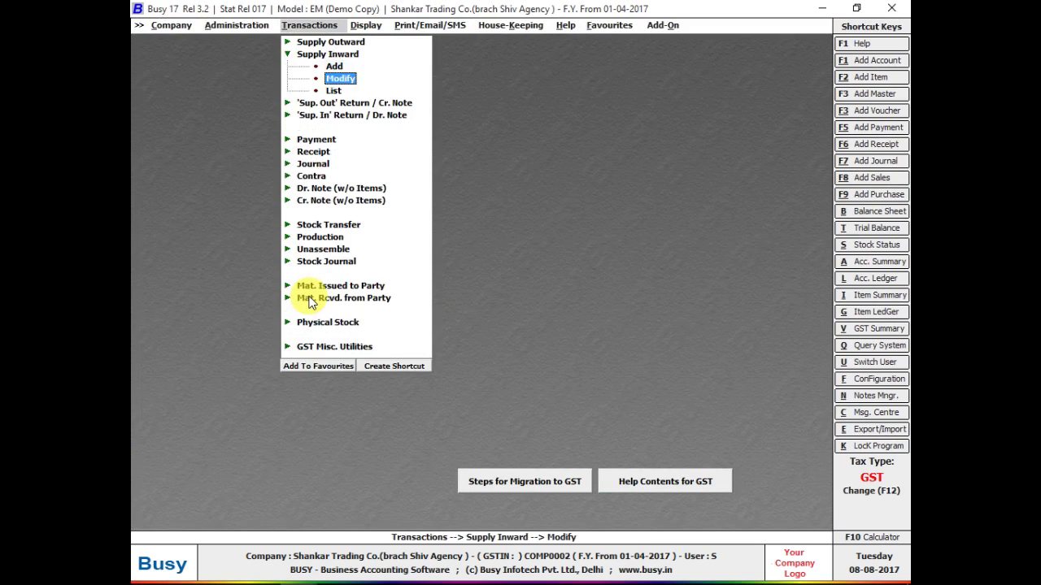
key(Return)
key(Return)
key(Return)
key(Return)
key(Return)
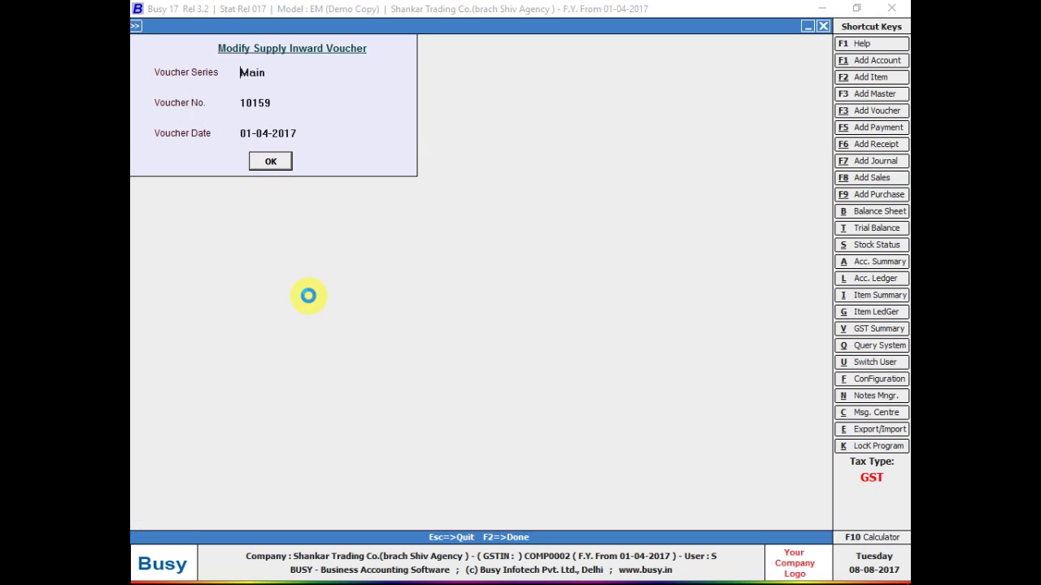
key(Return)
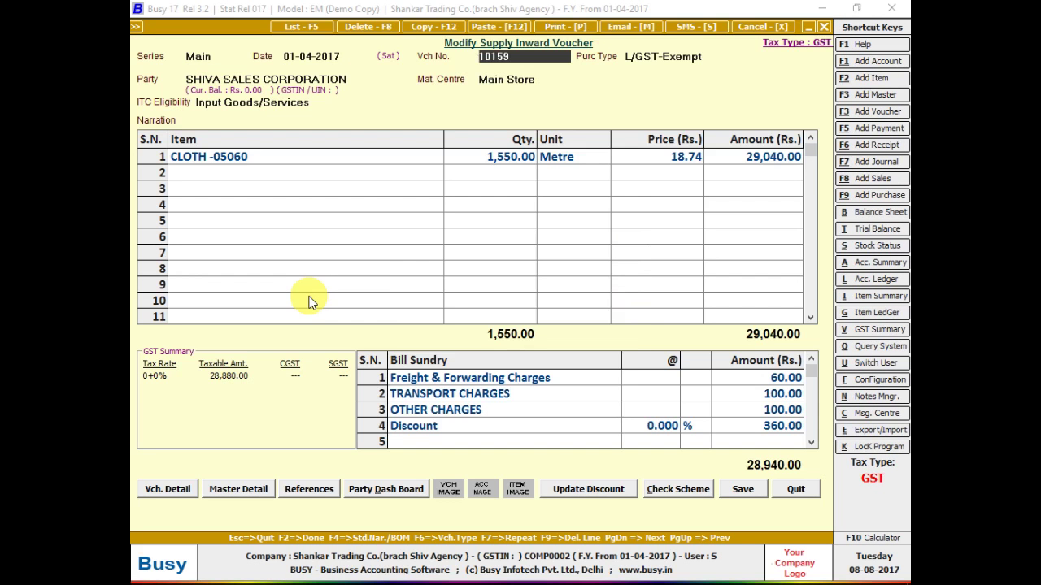
key(Return)
key(Return)
key(Return)
key(Return)
key(Return)
key(Return)
key(Return)
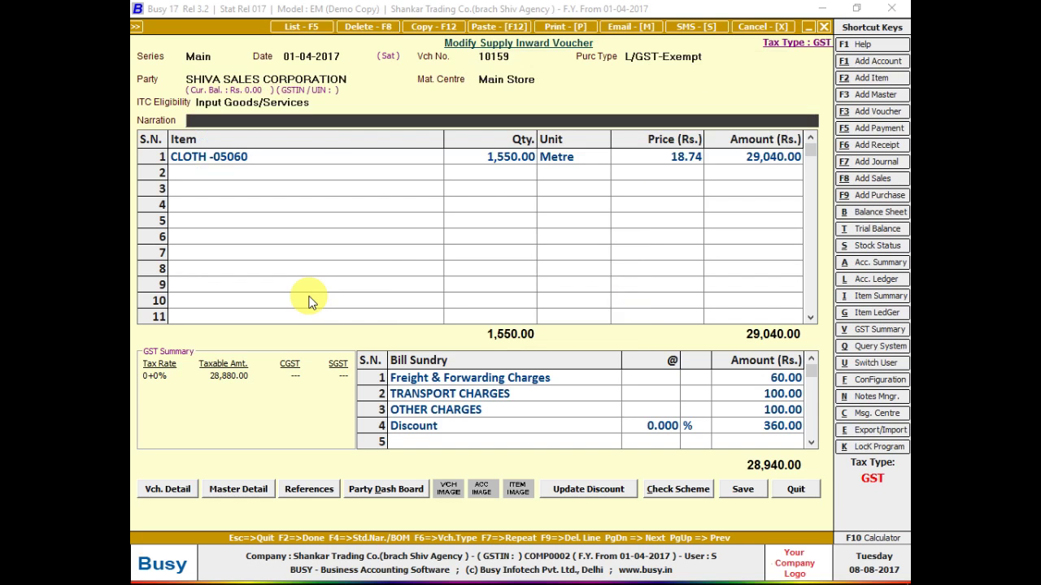
key(Return)
key(Return)
key(Return)
key(Return)
key(Return)
key(Return)
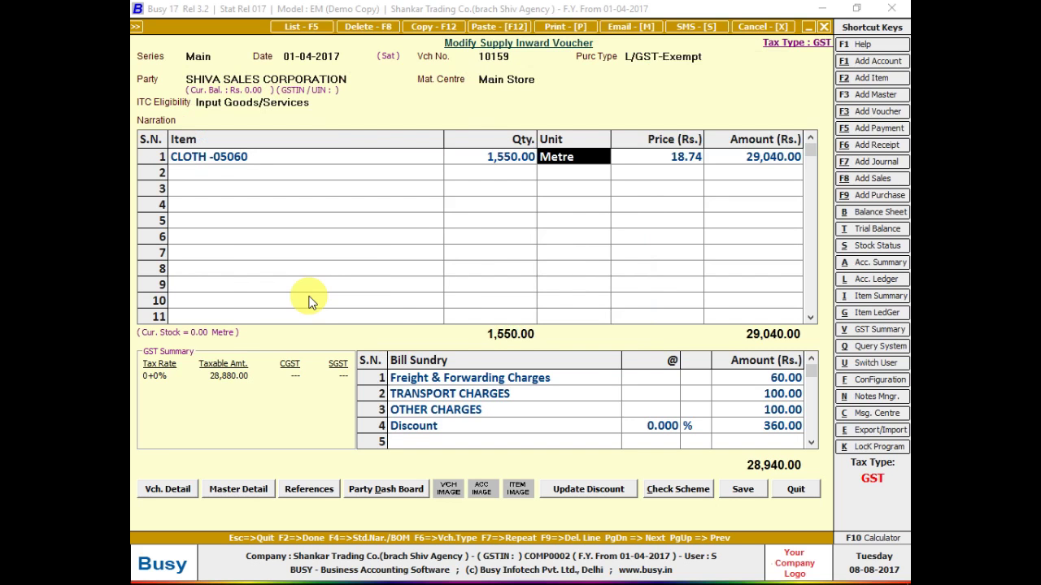
- Accept the cloth batch stock details and re-save voucher 10159 with its GST reporting details
key(Return)
key(Return)
key(Return)
key(Return)
key(Return)
key(Return)
key(Return)
key(Return)
key(Return)
key(Return)
key(Return)
key(Return)
key(Return)
key(Return)
key(Return)
key(Return)
key(Return)
key(Return)
key(Return)
key(Return)
key(Return)
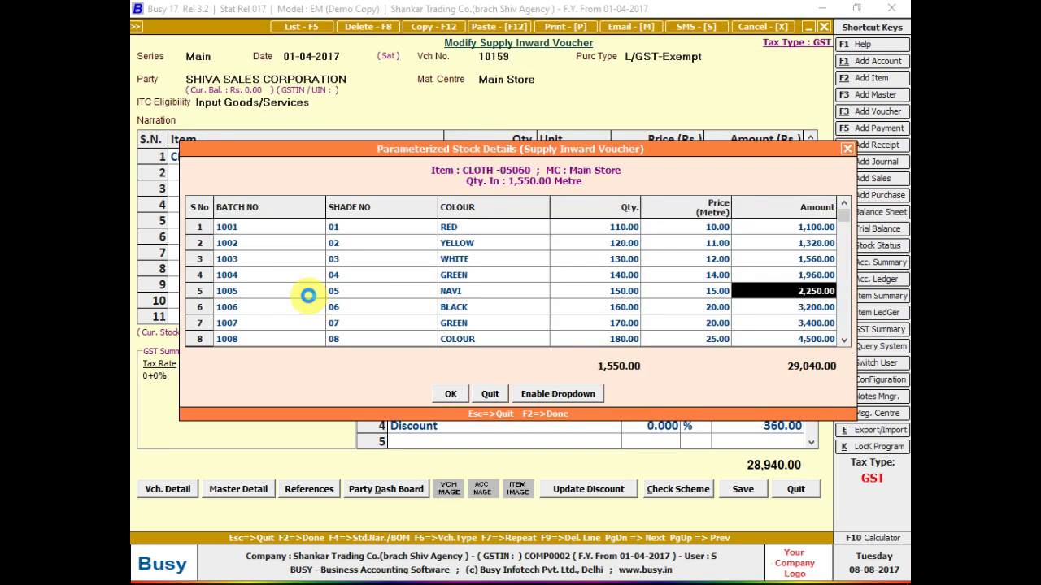
key(Return)
key(Return)
key(Return)
key(Return)
key(Return)
key(Return)
key(Return)
key(Return)
key(Return)
key(Return)
key(Return)
key(Return)
key(Return)
key(Return)
key(Return)
key(Return)
key(Return)
key(Return)
key(Return)
key(Return)
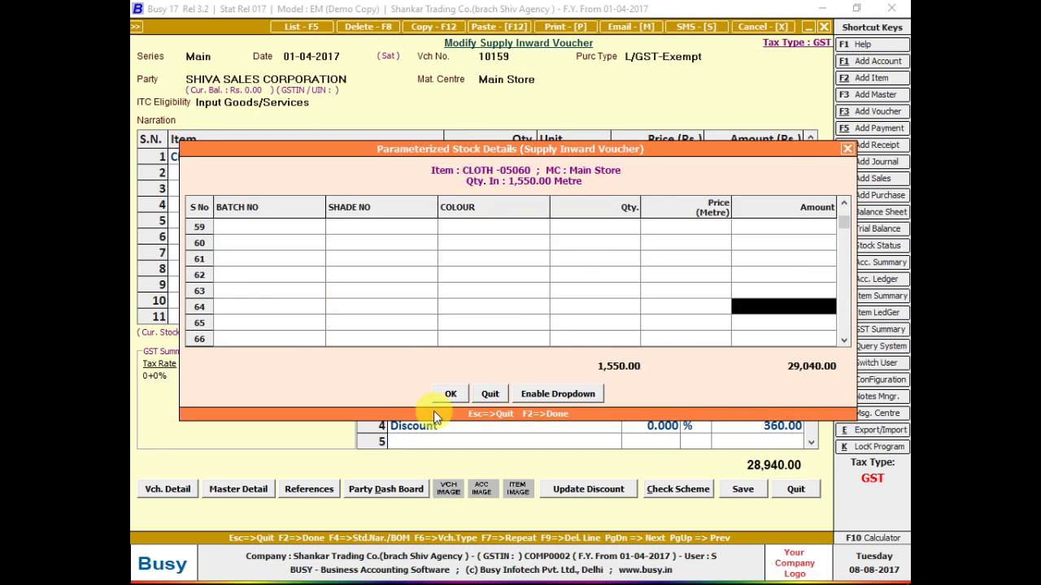
click(450, 394)
click(734, 492)
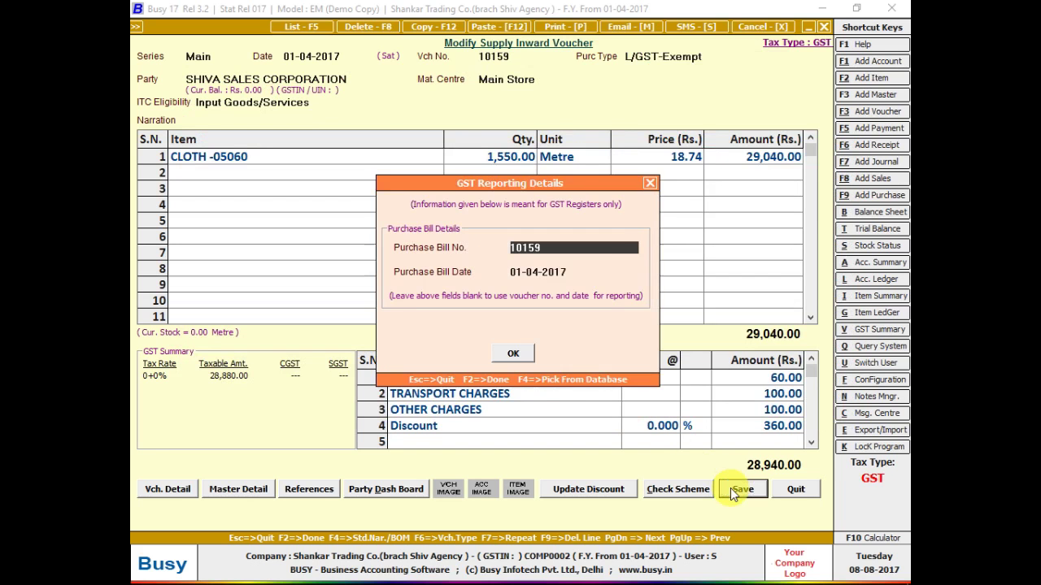
key(F2)
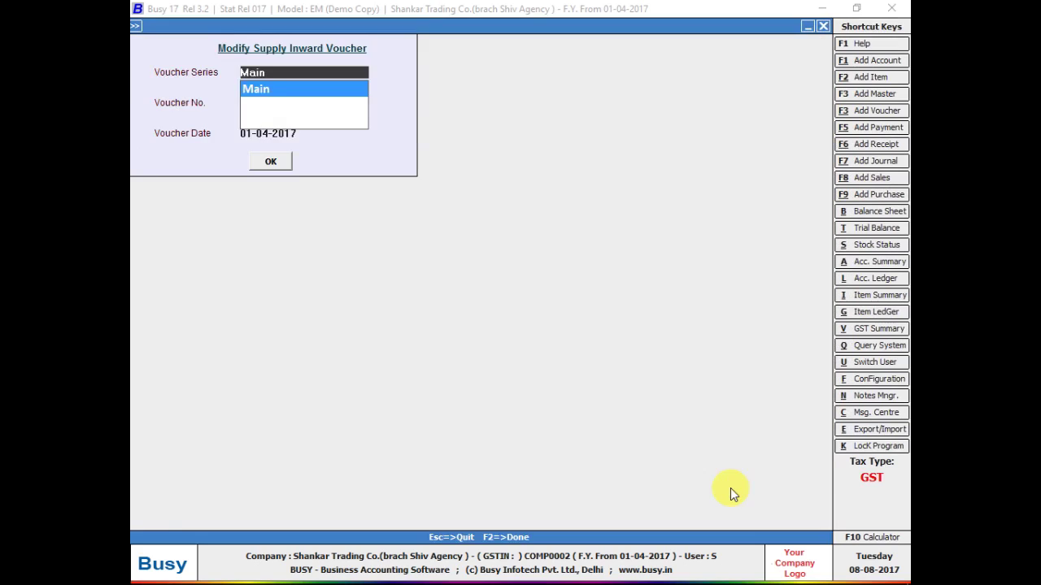
key(Escape)
- In Photos, advance through the handwritten pages to the later invoice photo
key(alt+Tab)
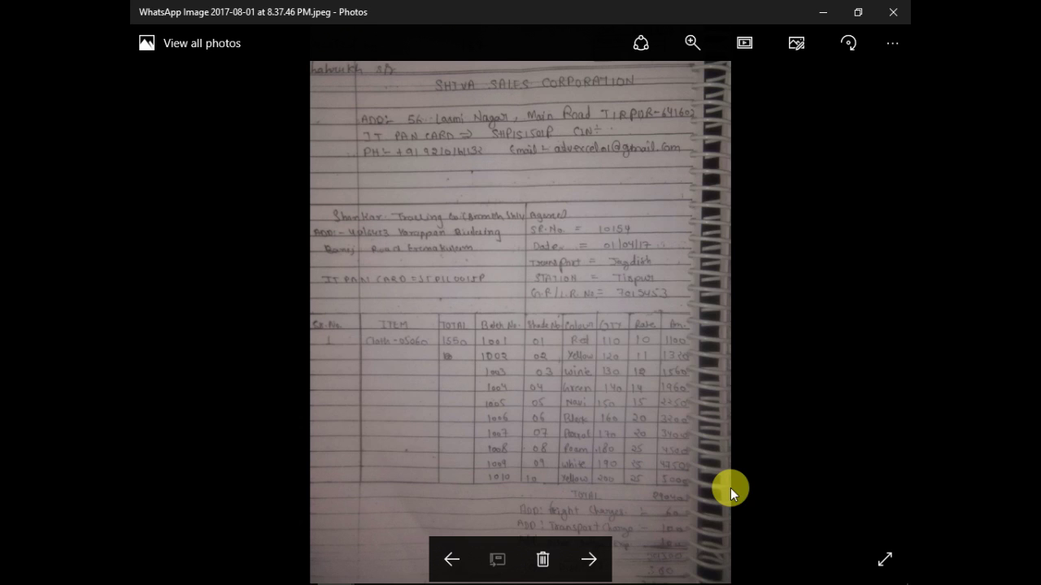
key(Right)
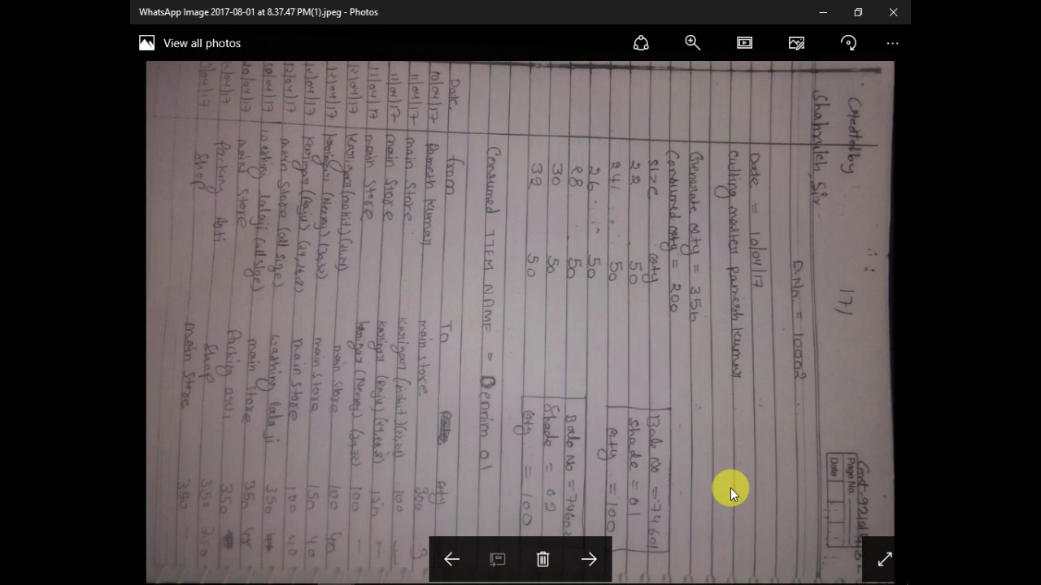
key(Right)
key(Right)
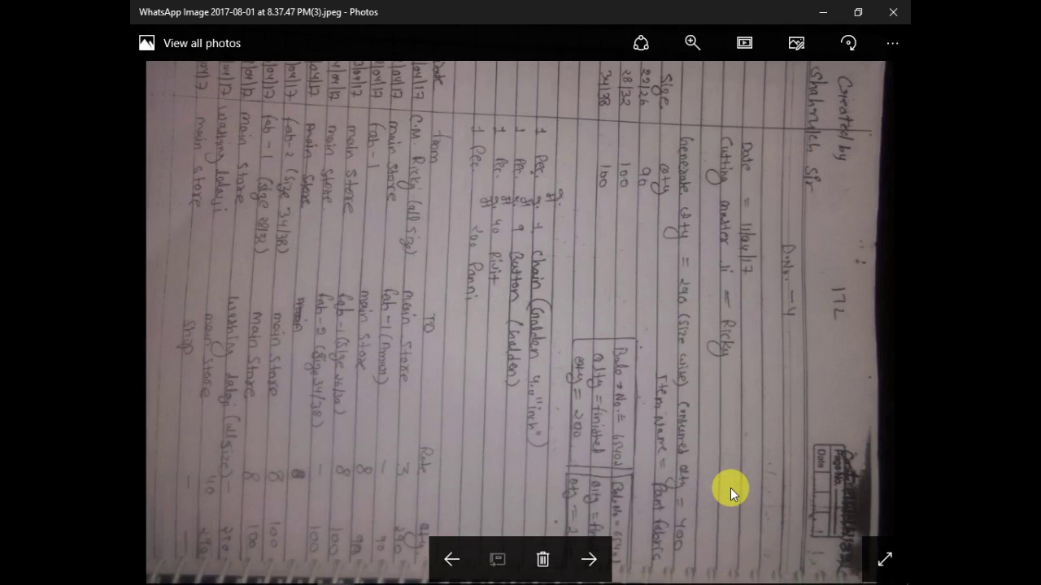
key(Right)
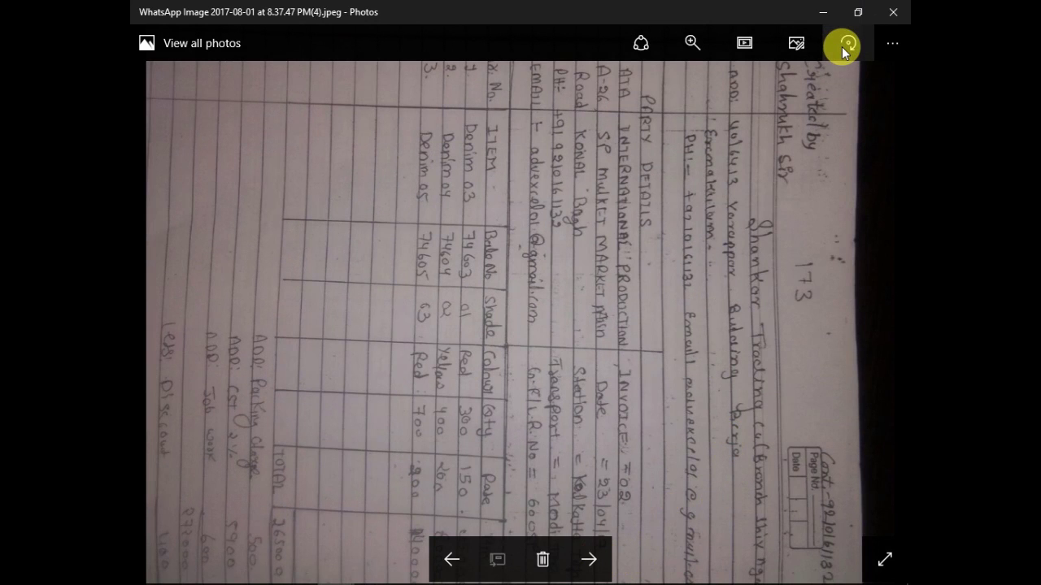
- Rotate the invoice photo upright, zoom into its item table, and return to Busy
key(ctrl+r)
key(ctrl+r)
key(ctrl+r)
key(ctrl+r)
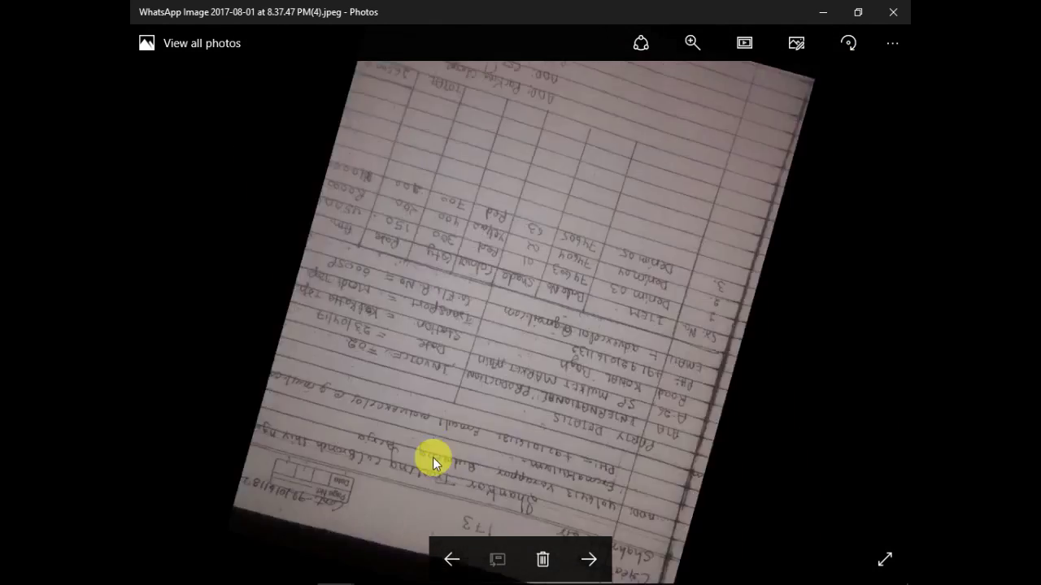
key(ctrl+r)
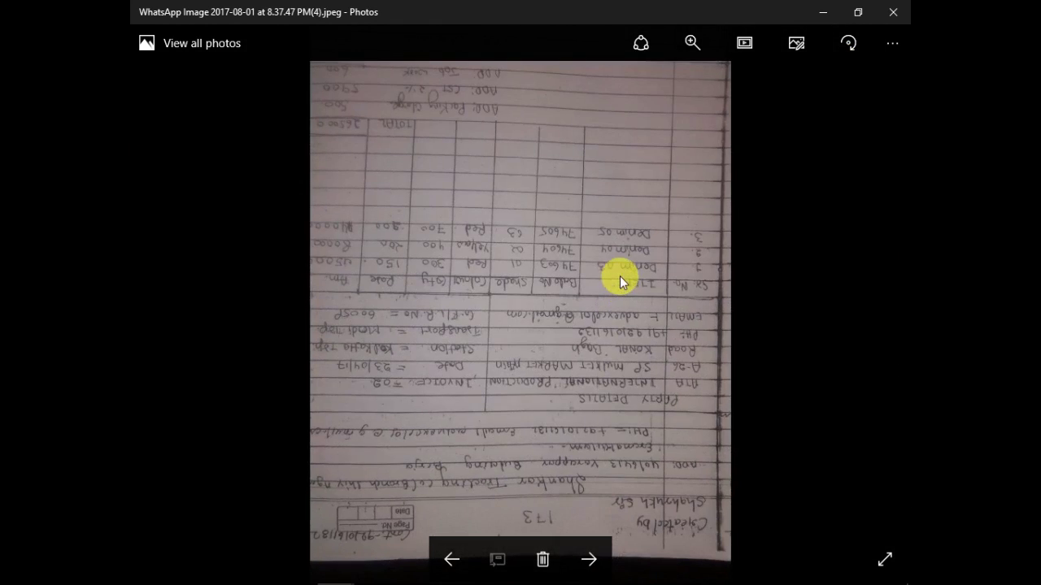
click(837, 45)
click(837, 46)
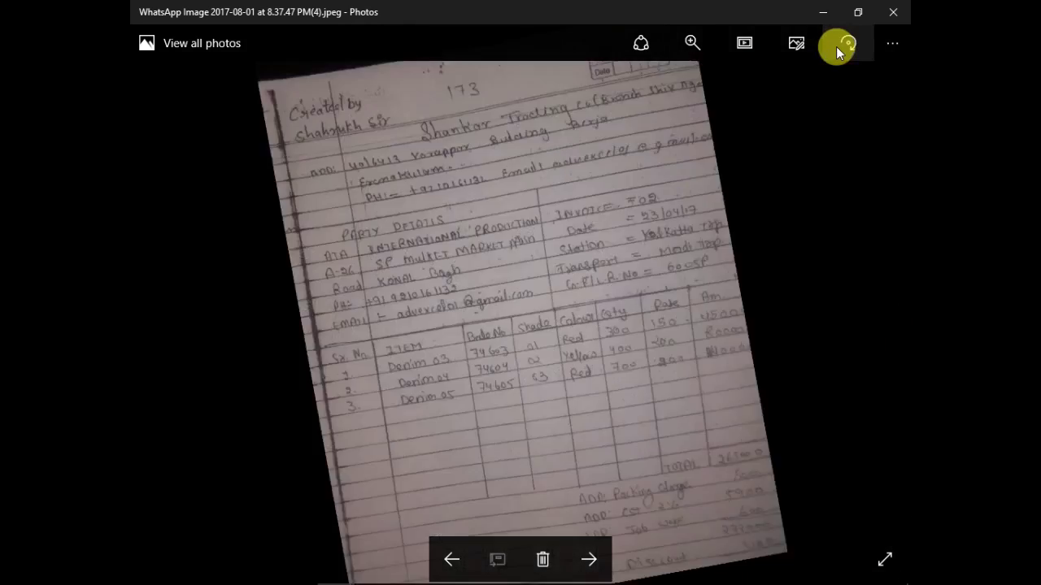
scroll(648, 362, up, 2)
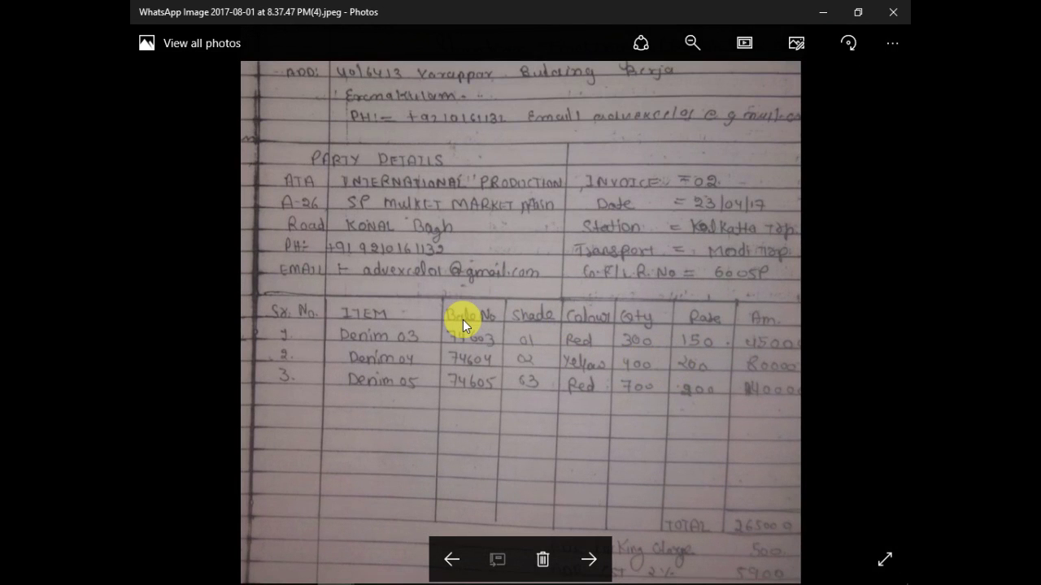
key(alt+Tab)
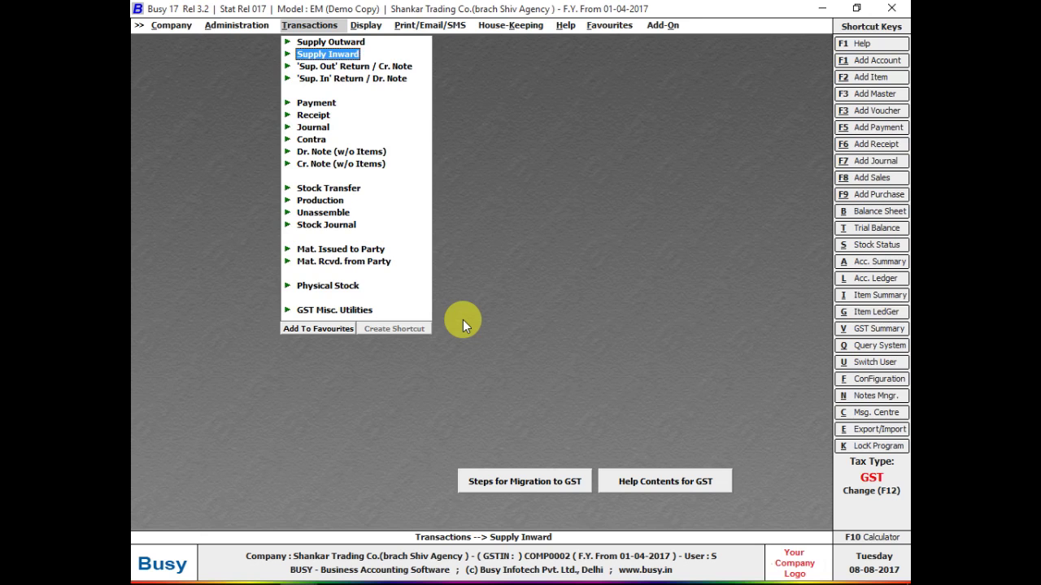
- Reopen supply inward voucher 10159 and review CLOTH -05060's batch, shade and colour rows
key(Return)
key(Down)
key(Return)
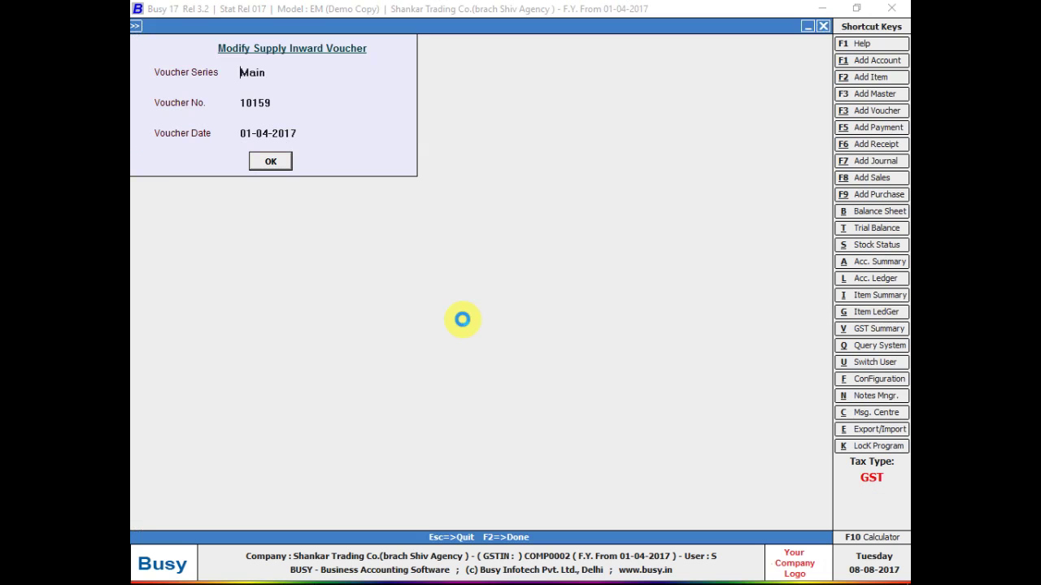
key(Return)
key(Return)
key(Return)
key(Return)
key(Return)
key(Return)
key(Return)
key(Return)
key(Return)
key(Return)
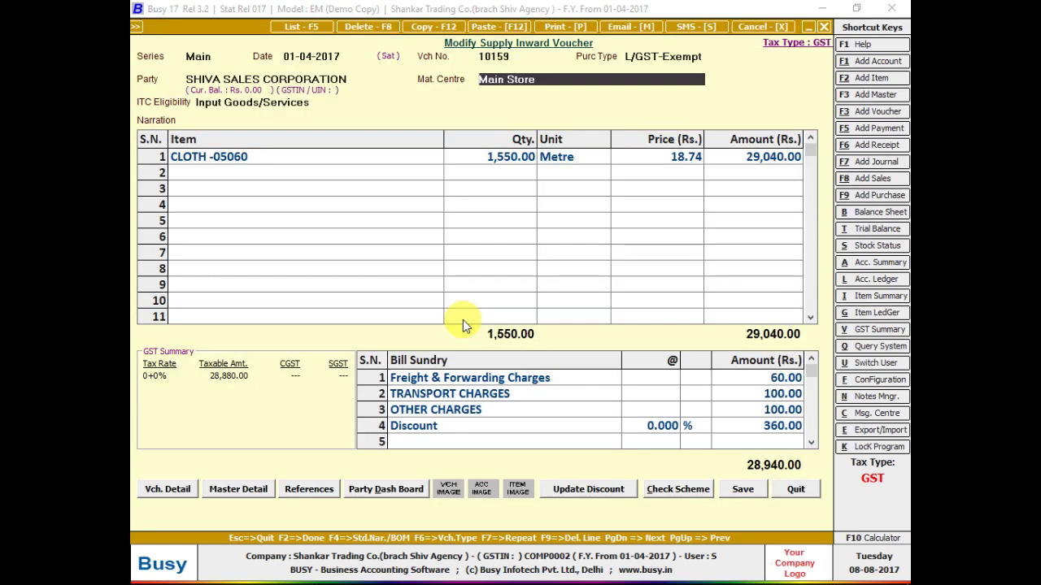
key(Return)
key(Return)
key(Return)
key(Return)
key(Return)
key(Return)
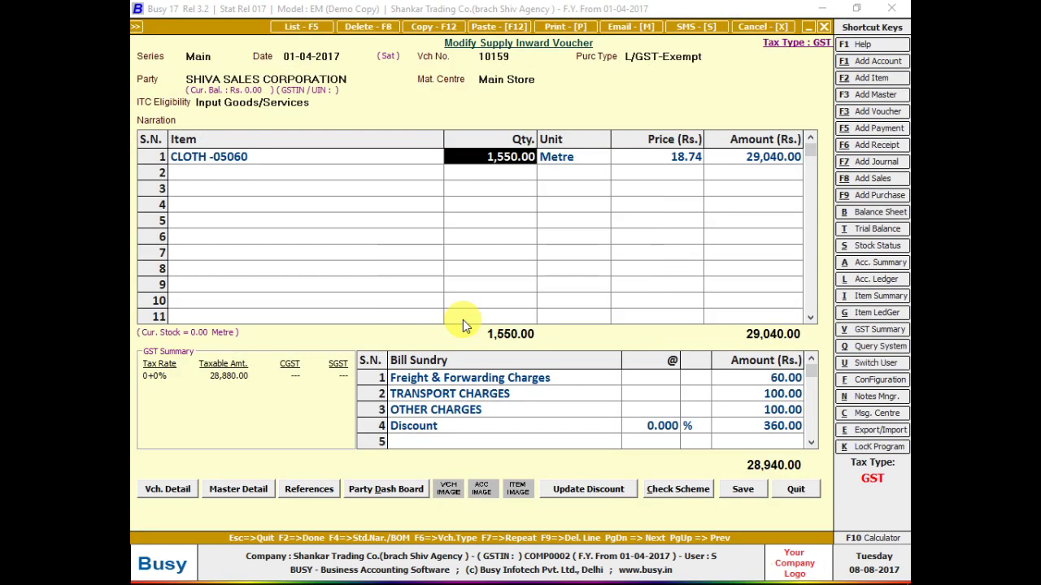
key(Return)
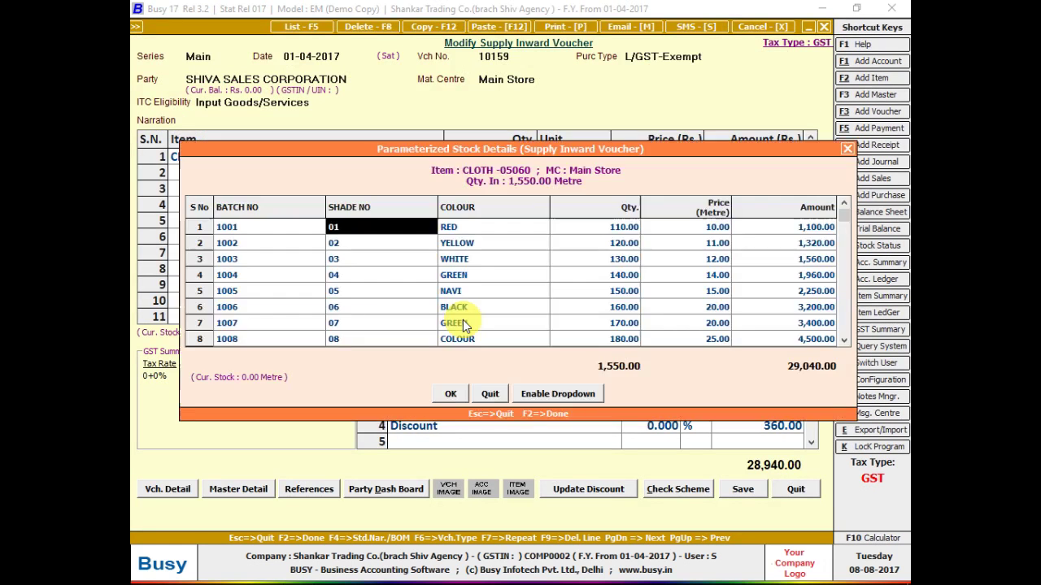
key(F2)
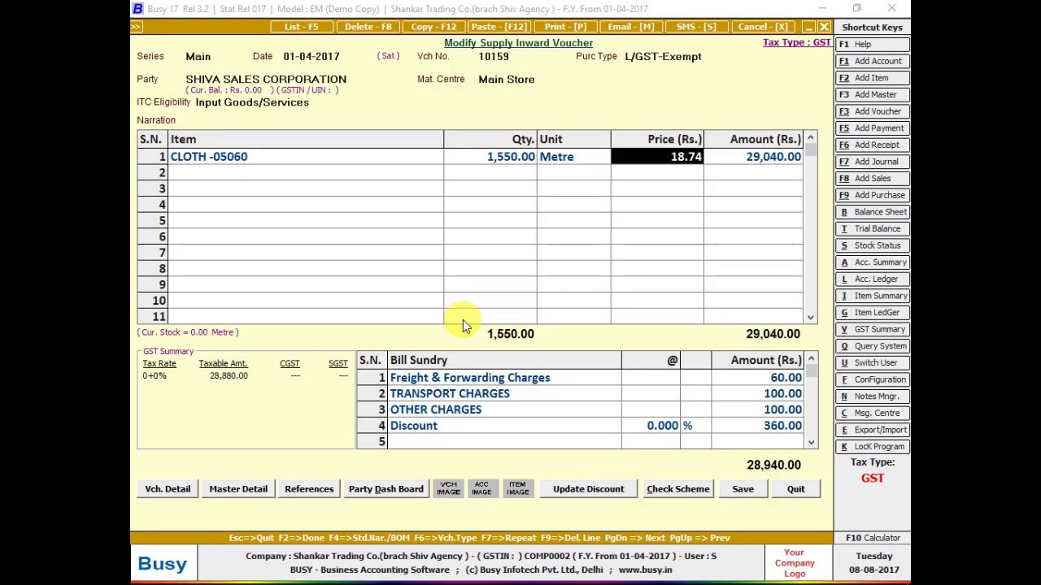
key(alt+f)
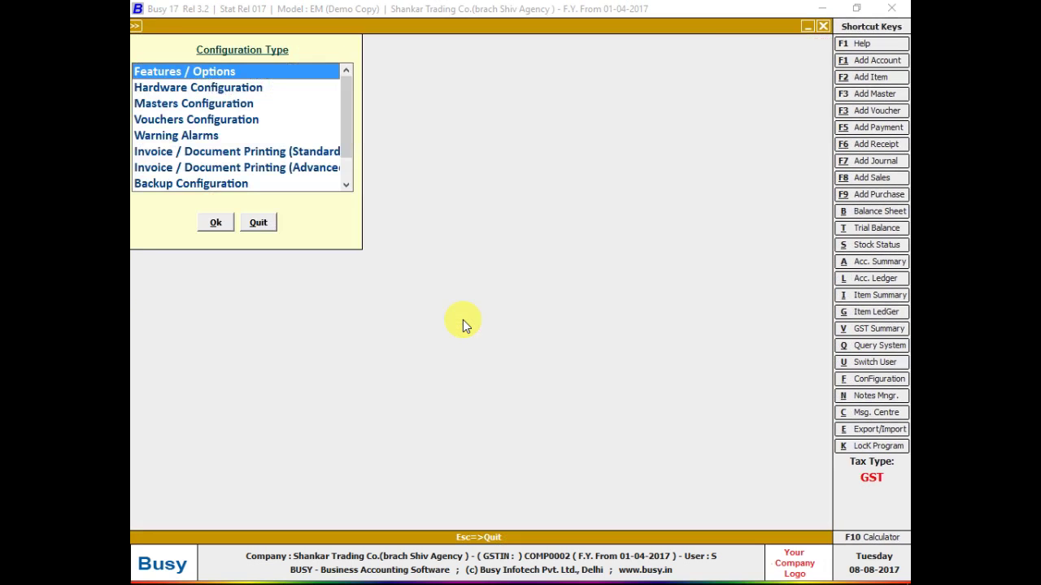
- Review the Parameterized Details settings in Features/Options > Inventory, then close them
key(Return)
key(Down)
key(Down)
key(Down)
key(Down)
key(Return)
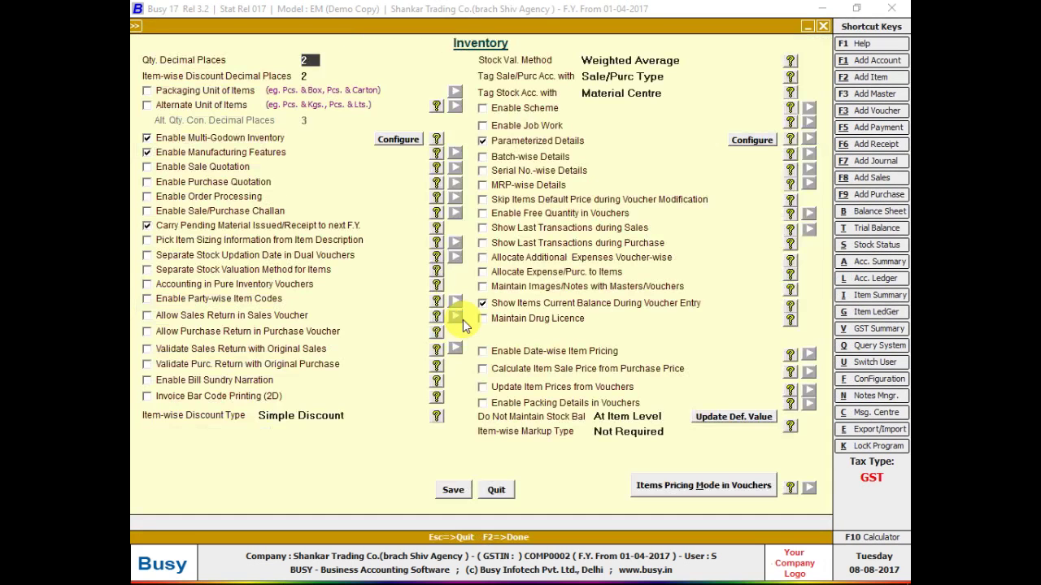
click(756, 142)
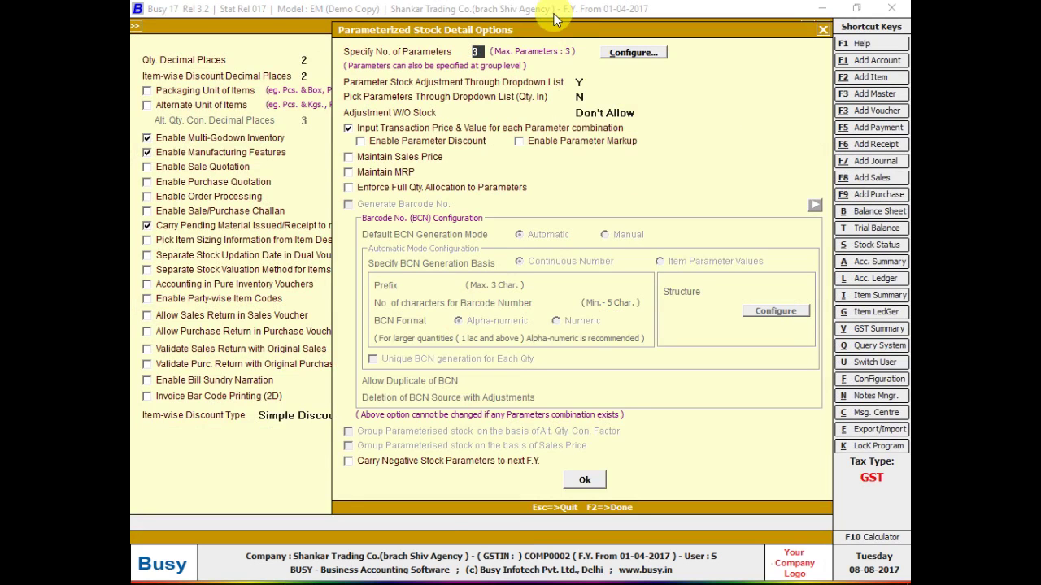
key(Escape)
key(Escape)
key(Escape)
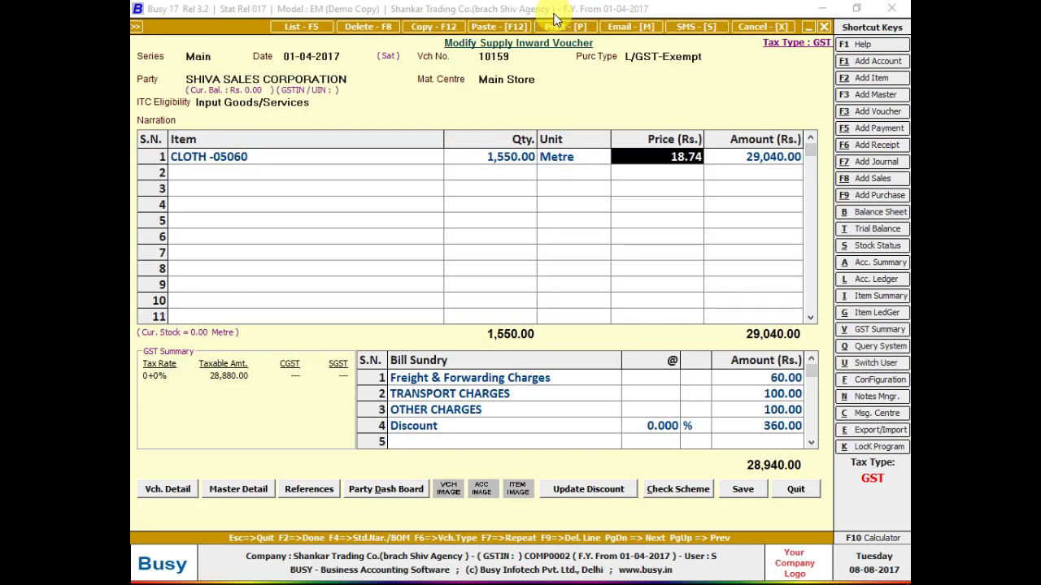
- View CLOTH -05060's stock details again, then quit voucher 10159 without saving
key(shift+Tab)
key(Return)
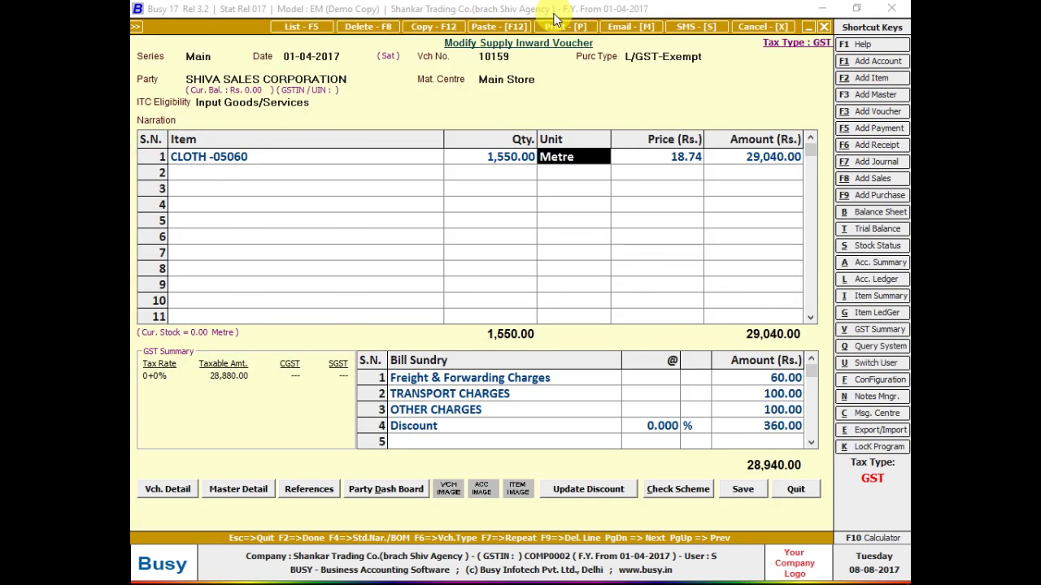
key(Return)
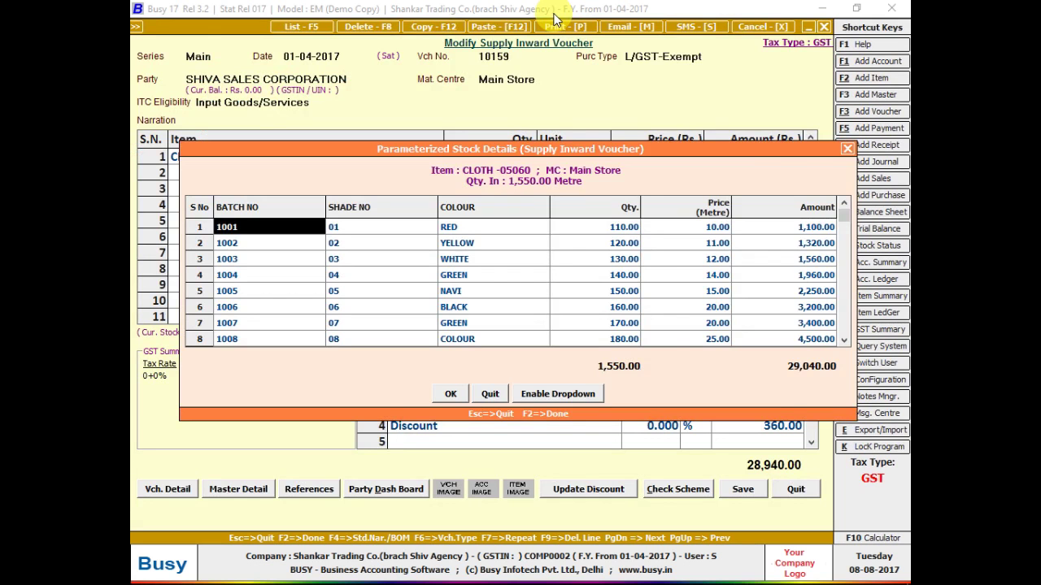
key(F2)
key(Escape)
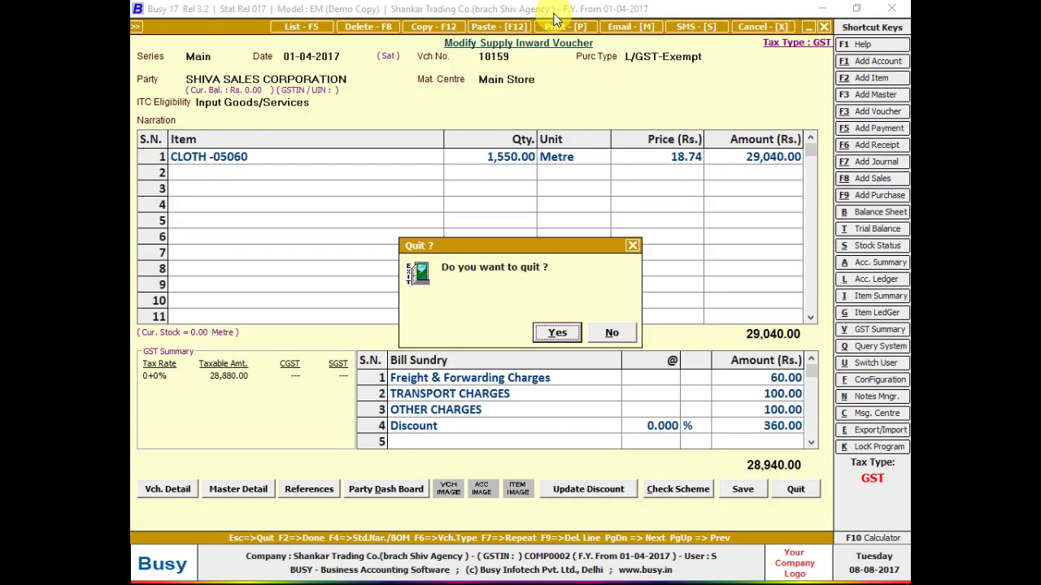
key(Return)
key(Escape)
- Reopen voucher 10159, redate it 01-07-2017, check the item row, and close unsaved
key(Return)
key(Return)
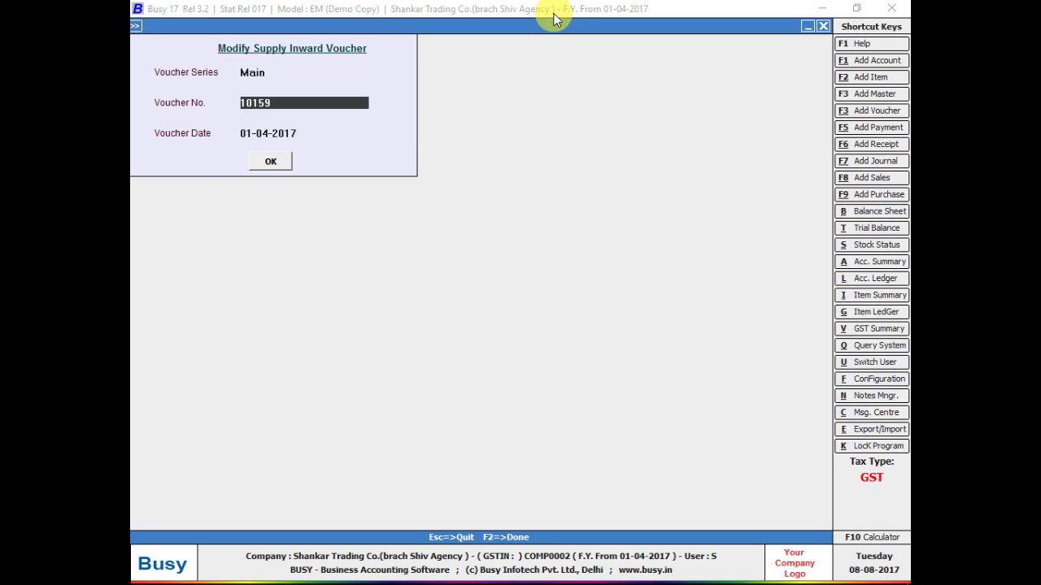
key(Return)
key(Return)
key(Return)
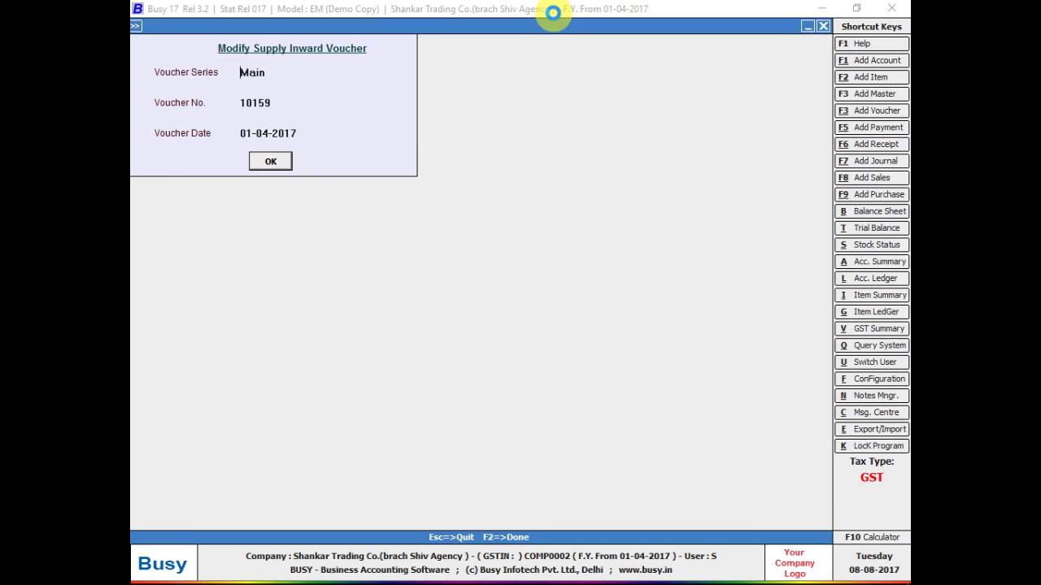
key(Return)
key(Return)
key(Return)
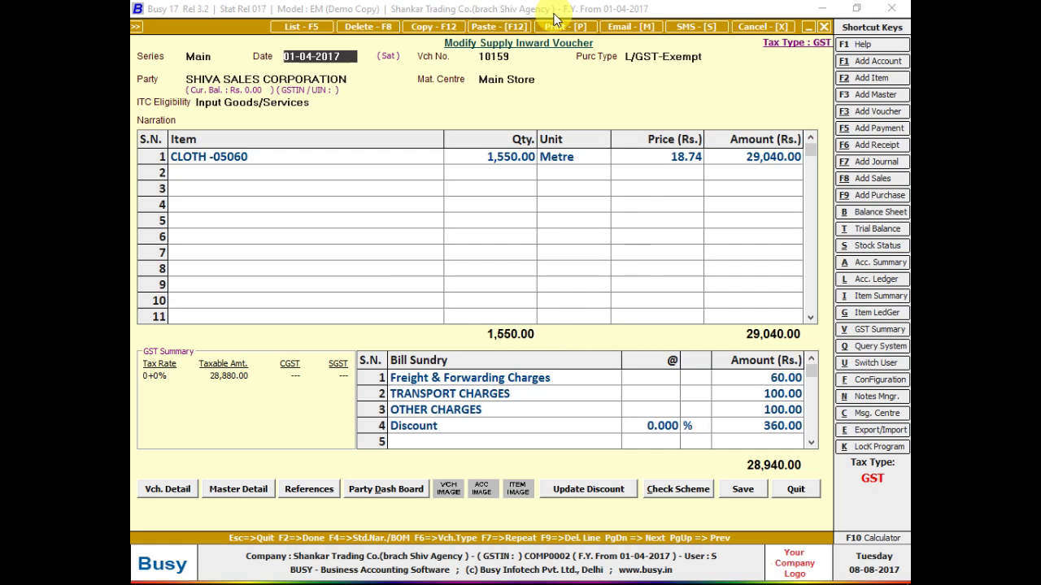
text(01-07-2017)
key(Return)
key(Return)
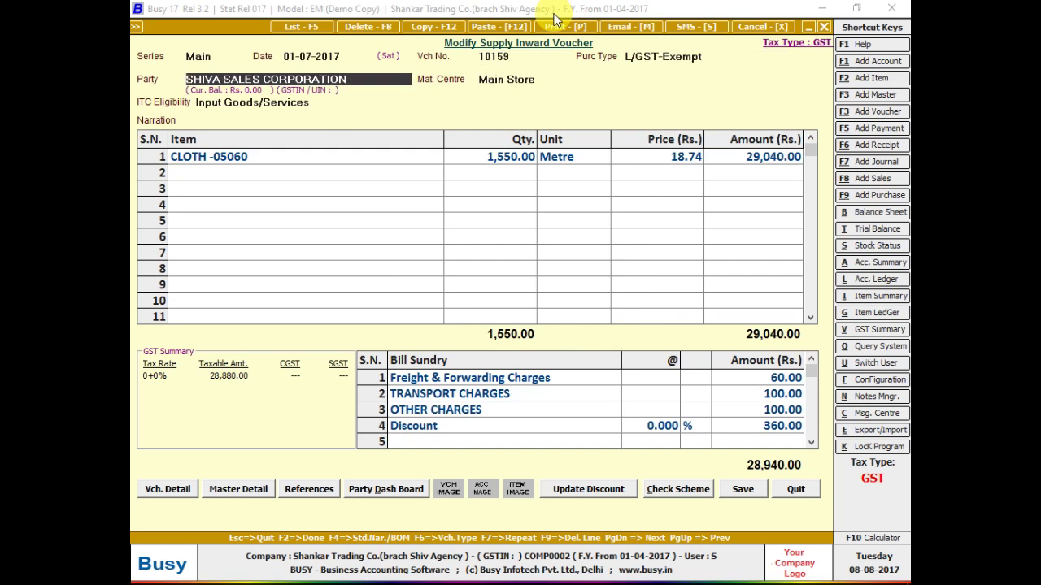
key(Return)
key(Return)
key(Return)
key(Return)
key(Return)
key(Return)
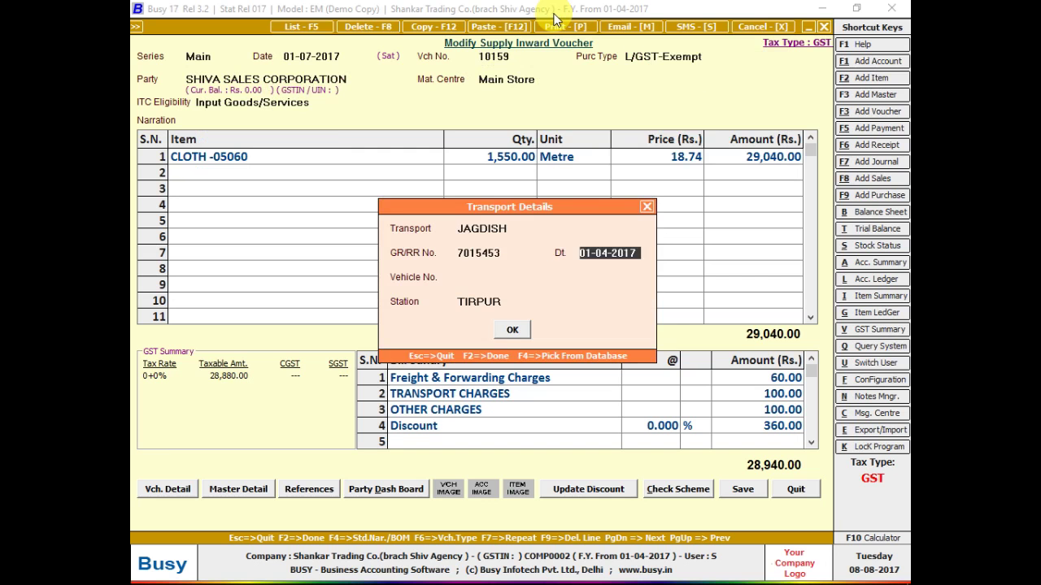
key(Return)
key(Return)
key(Return)
key(Return)
key(Return)
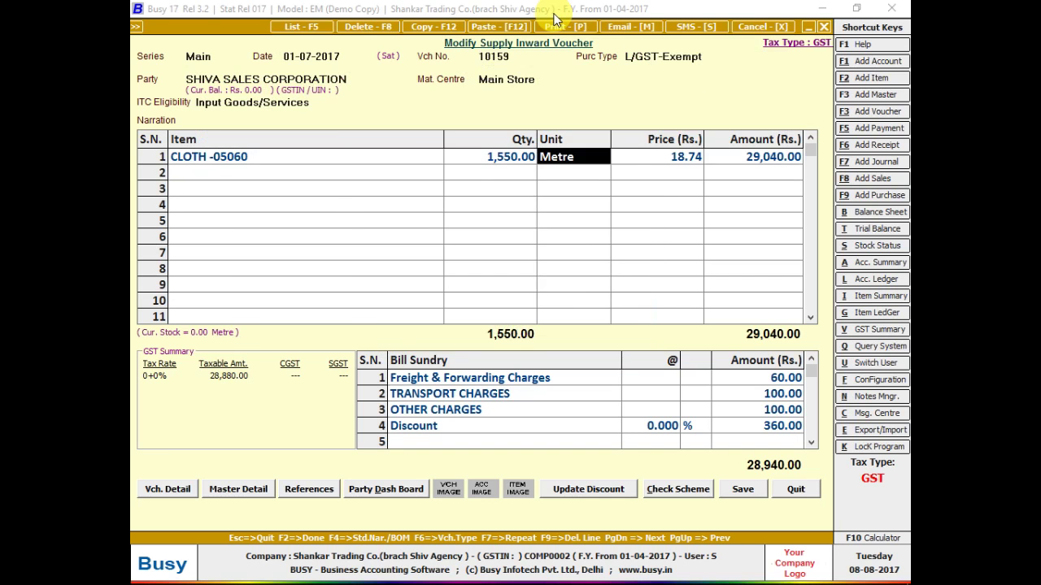
key(Return)
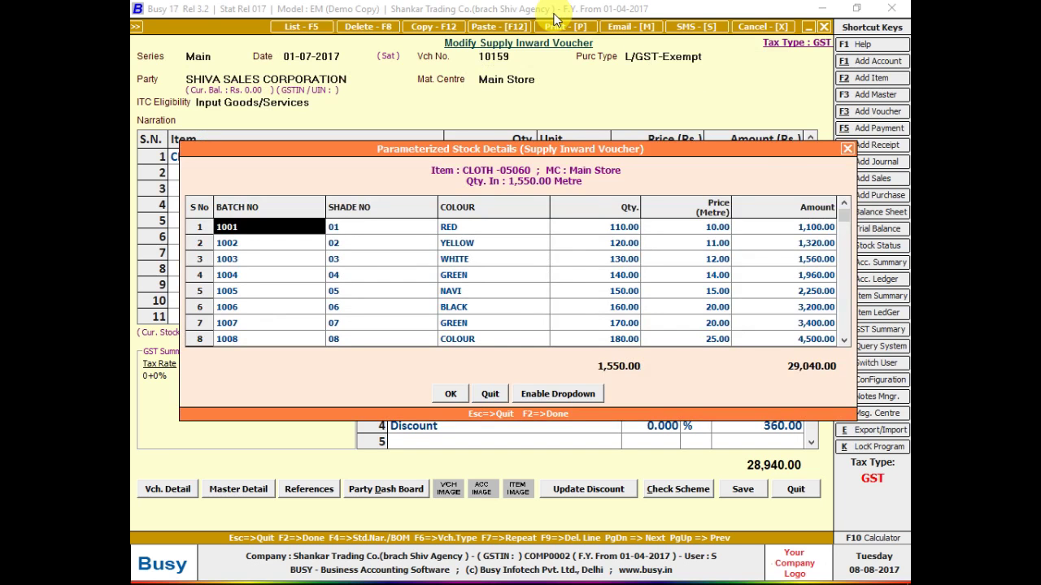
key(F2)
key(Left)
key(Left)
key(Left)
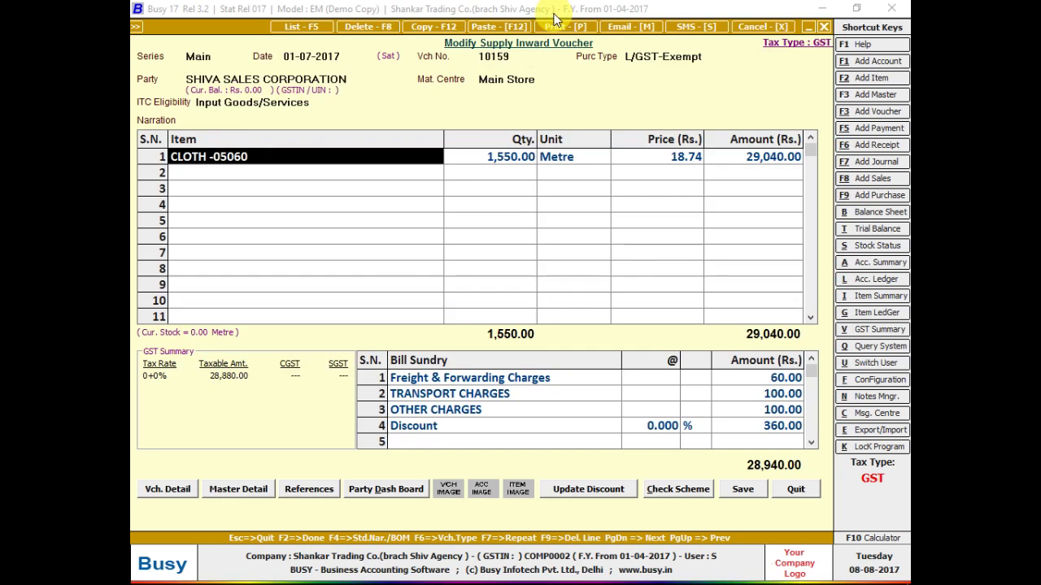
key(Escape)
key(Escape)
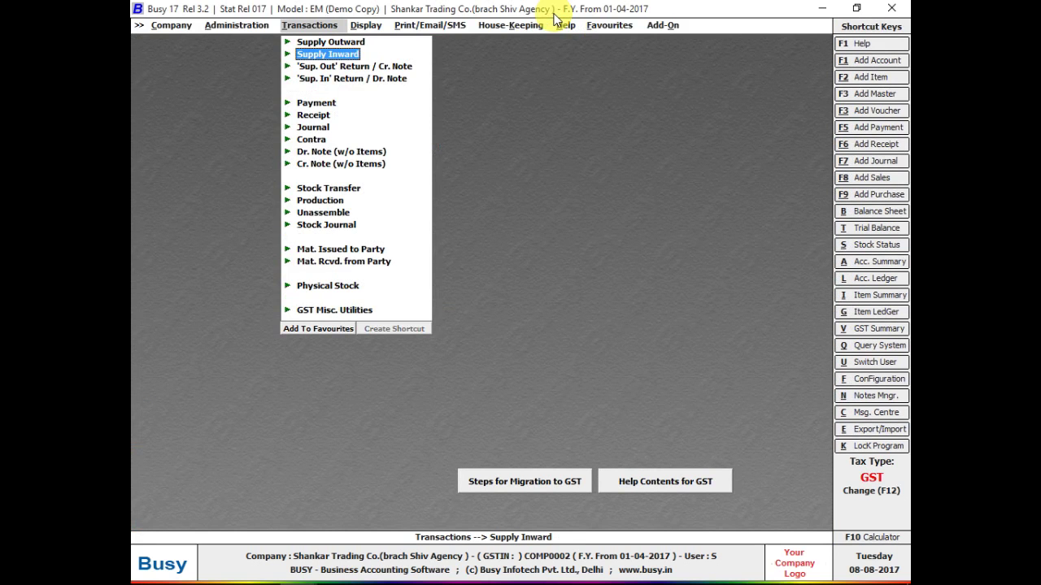
- Open voucher 10159 for modification, then go to the Inventory feature settings
key(Return)
key(Down)
key(Return)
key(Return)
key(Return)
key(Return)
key(Return)
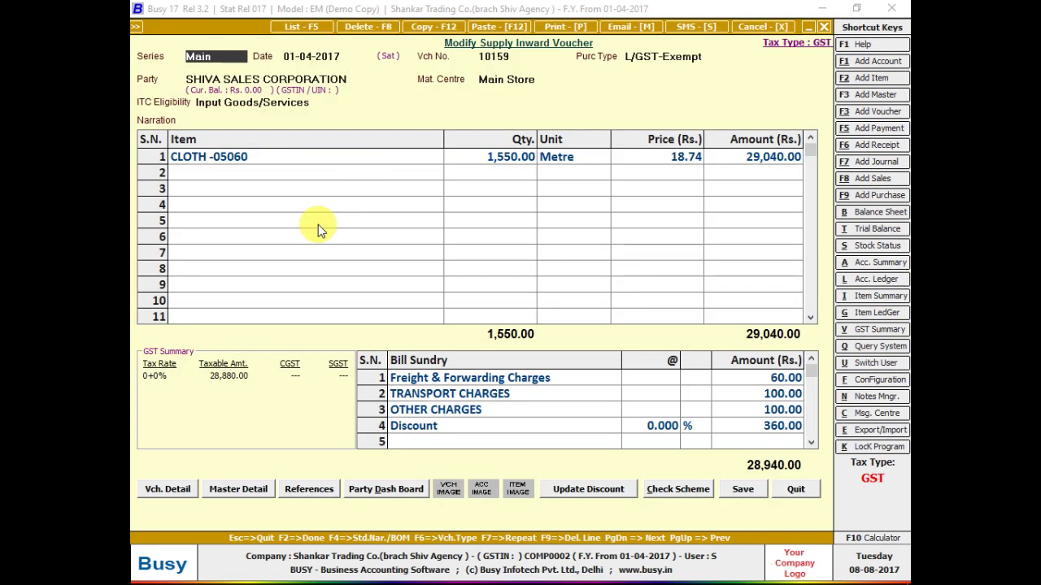
key(alt+f)
key(Return)
key(Down)
key(Down)
key(Down)
key(Down)
key(Return)
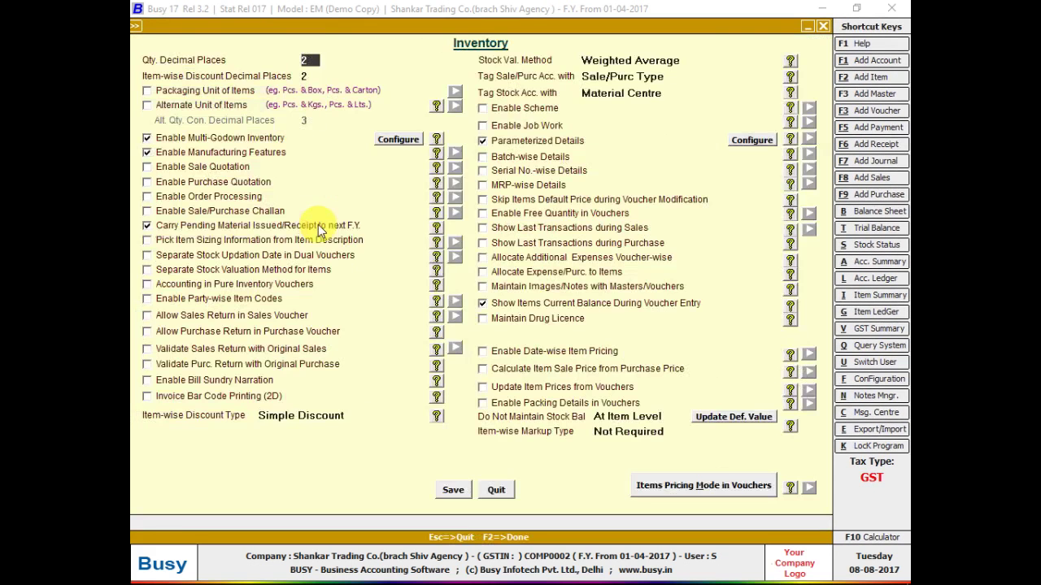
- Rename stock Parameter 1 to BALE NO, save the settings, and close the voucher
click(752, 140)
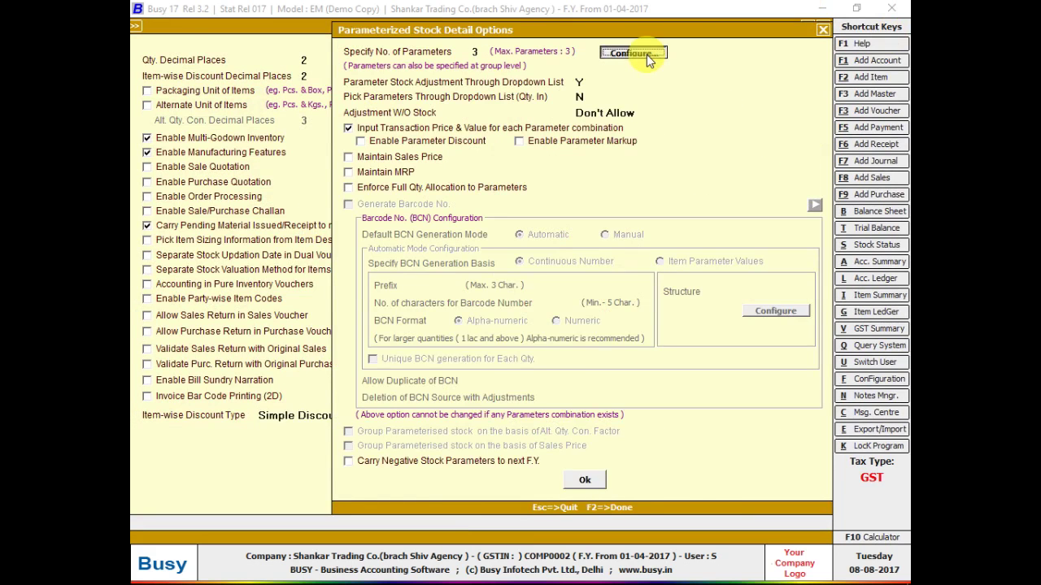
click(633, 52)
text(BALE)
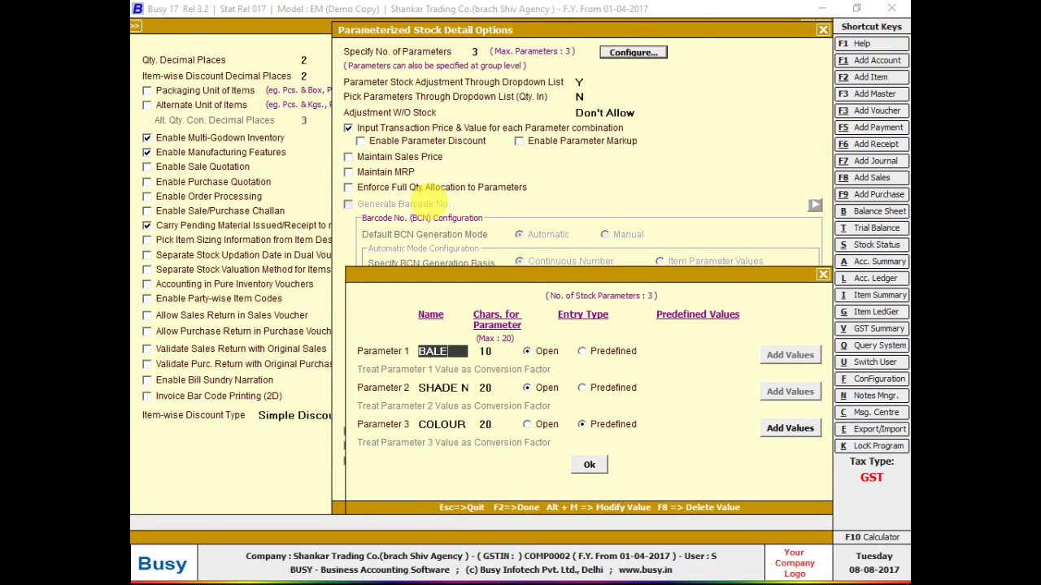
text( NO)
key(F2)
key(F2)
key(F2)
key(Return)
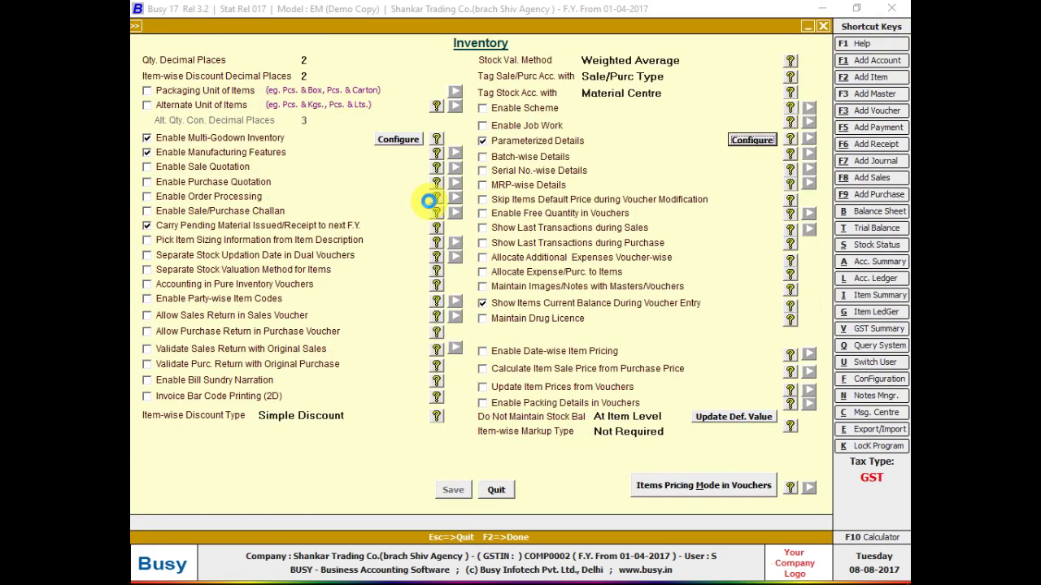
key(Escape)
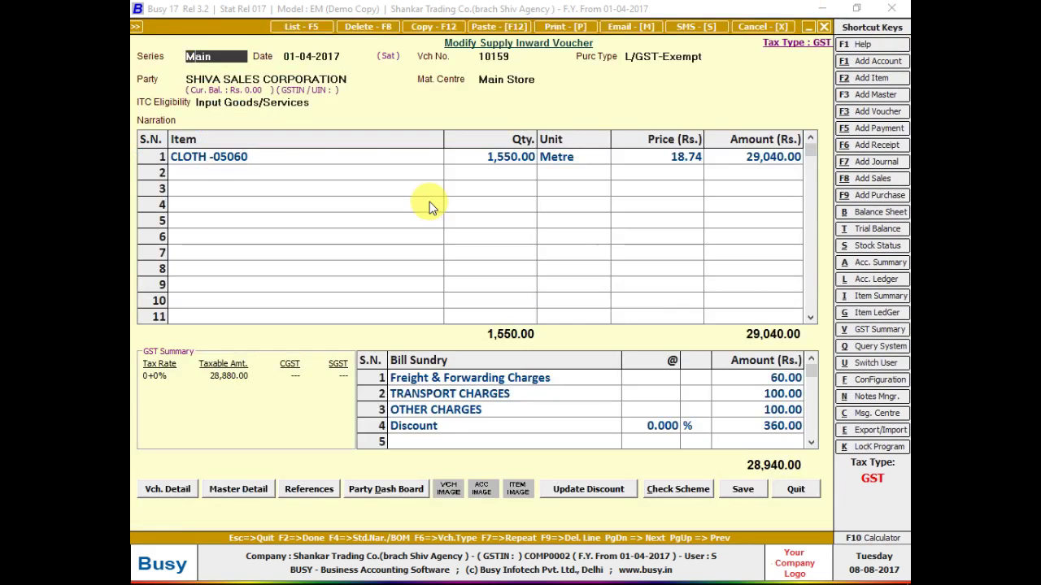
key(Escape)
key(y)
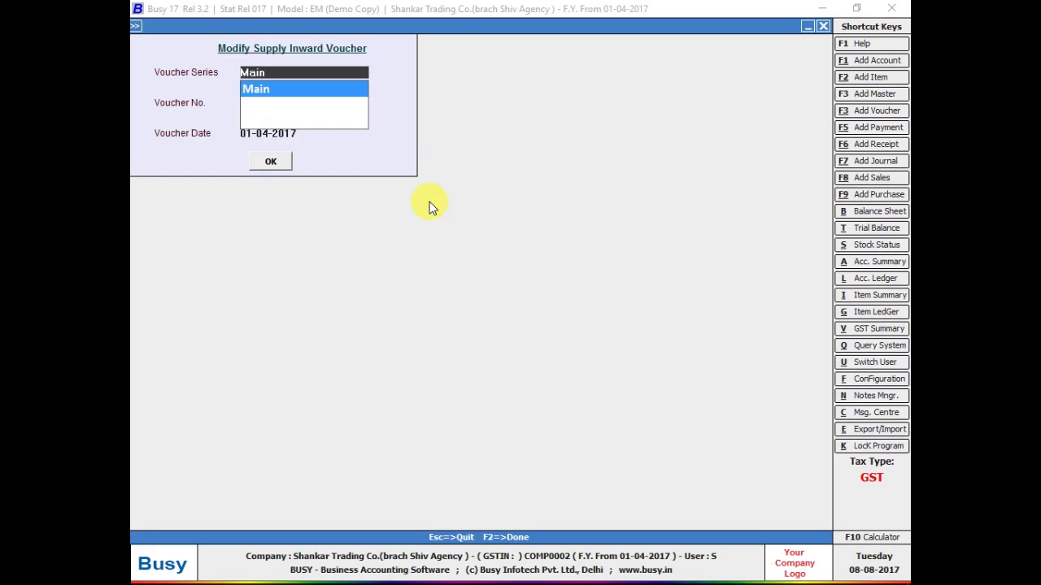
key(Return)
key(Return)
key(Return)
key(Return)
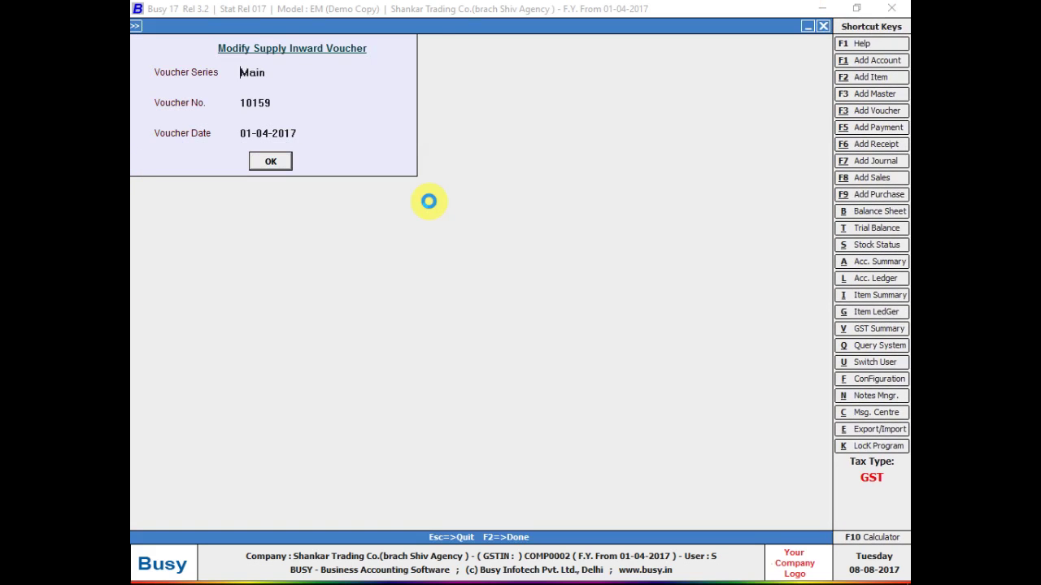
key(Return)
key(Return)
key(Return)
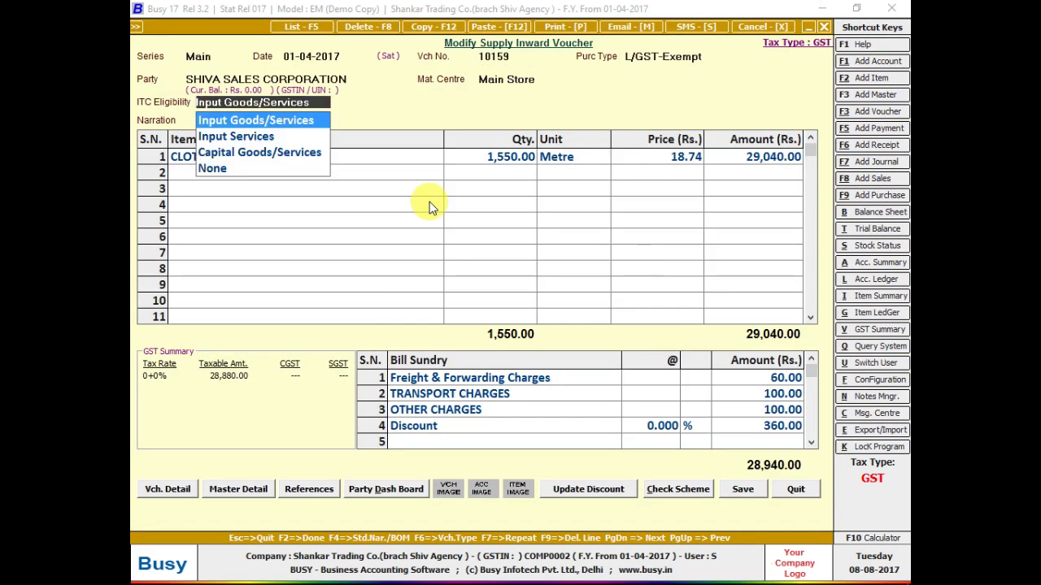
key(Return)
key(Return)
key(Return)
key(Return)
key(Return)
key(Return)
key(Return)
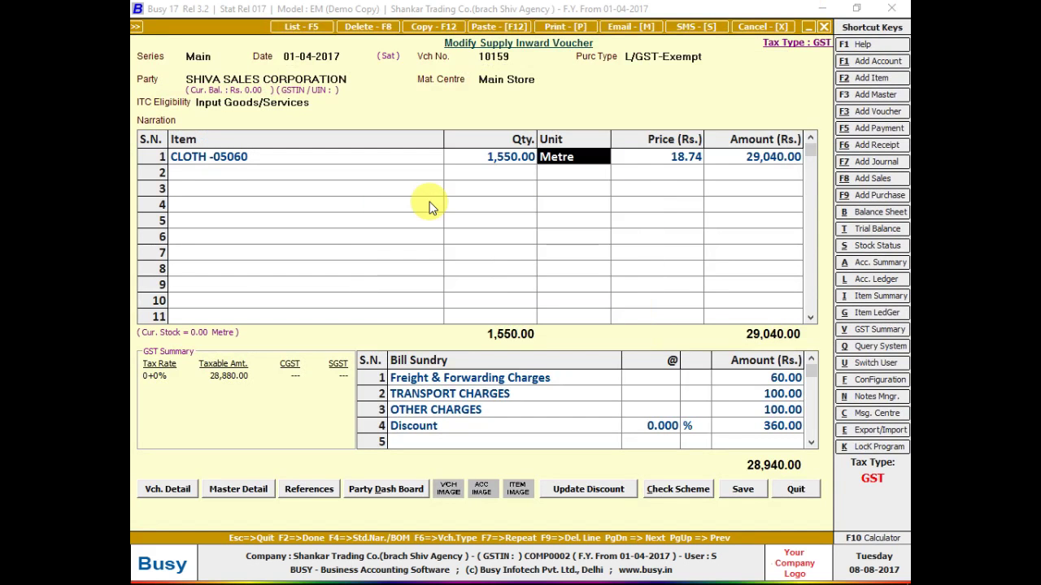
key(Return)
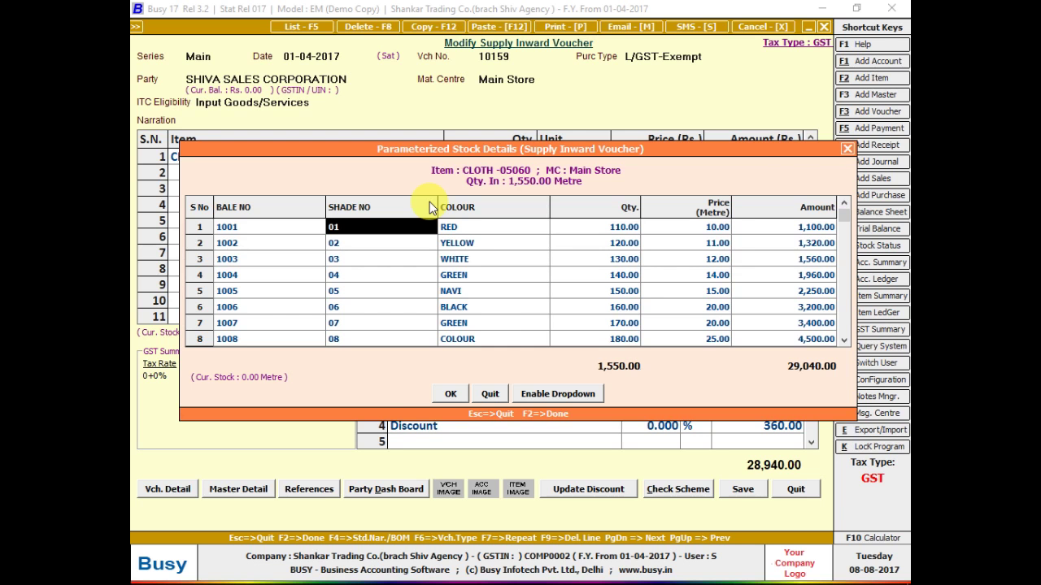
key(Escape)
key(Escape)
key(Escape)
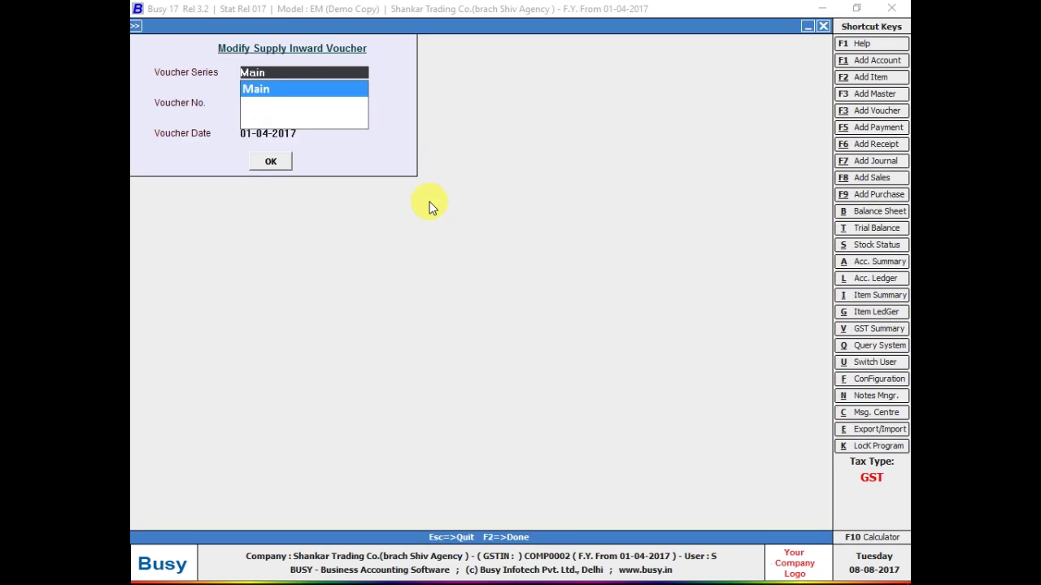
- Go to Administration > Configuration > Features/Options > Inventory settings
key(Left)
key(Return)
key(Escape)
key(Down)
key(Return)
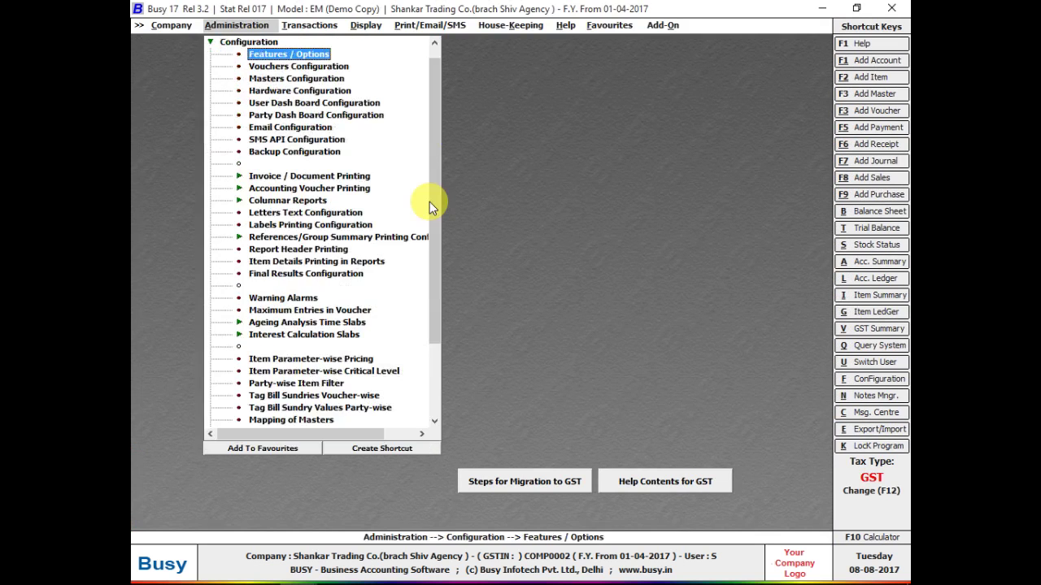
key(Return)
key(Down)
key(Down)
key(Down)
key(Down)
key(Return)
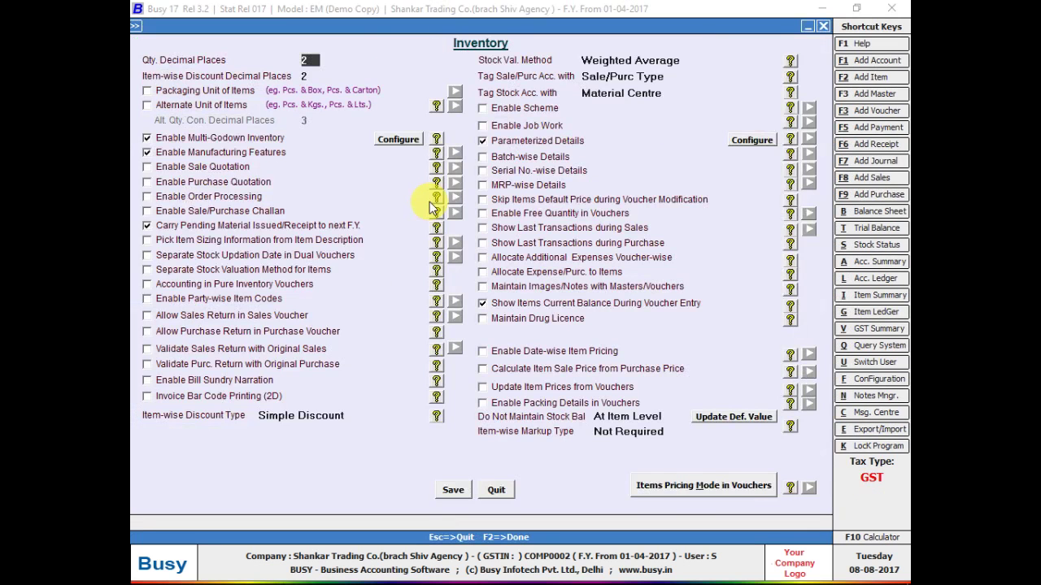
- Rename stock Parameter 1 to BATCH NO and save the parameterized details configuration
click(757, 141)
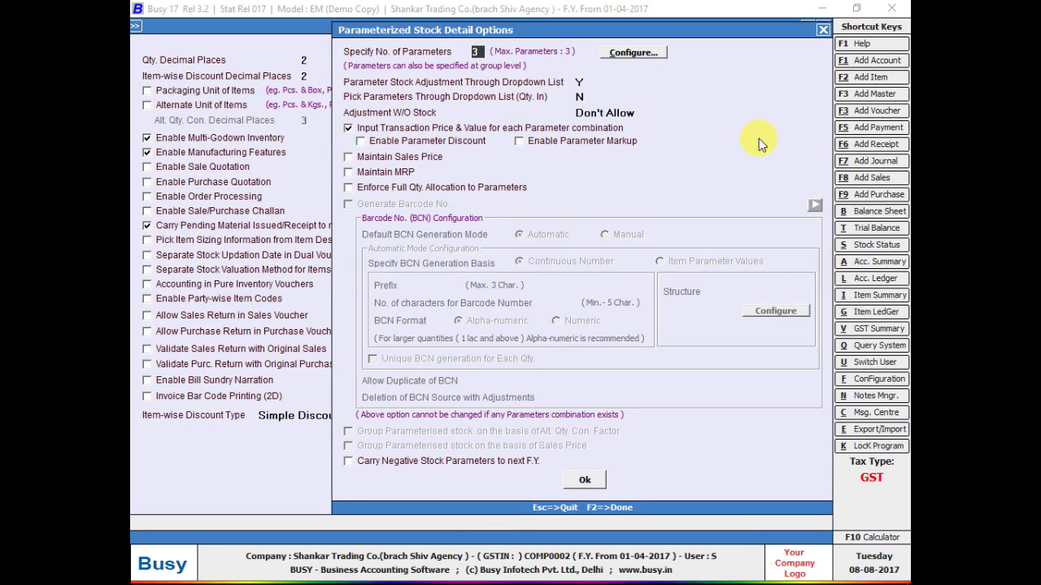
key(Return)
key(Return)
text(BATCG)
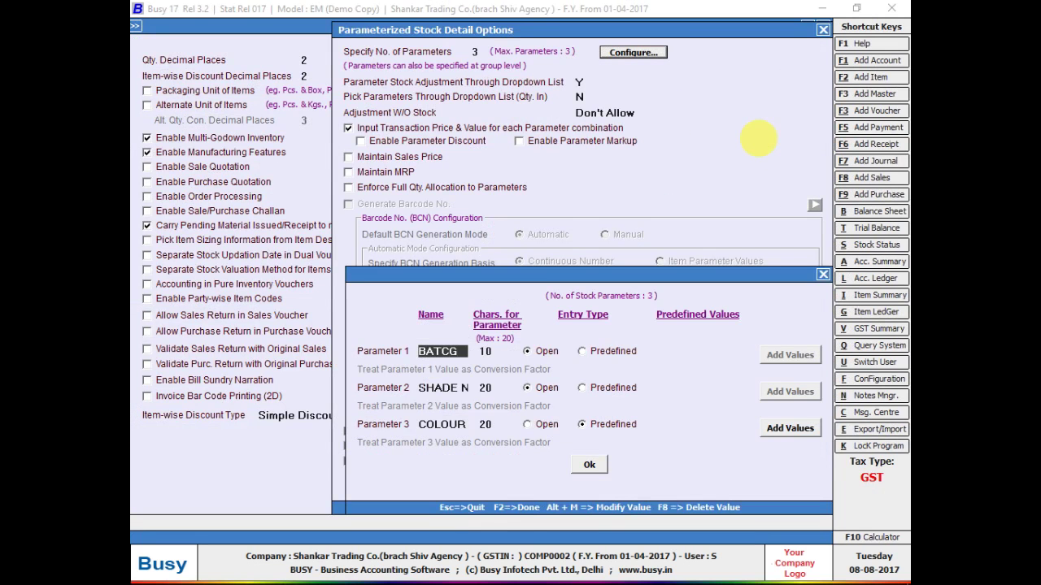
key(BackSpace)
text(H NO)
key(F2)
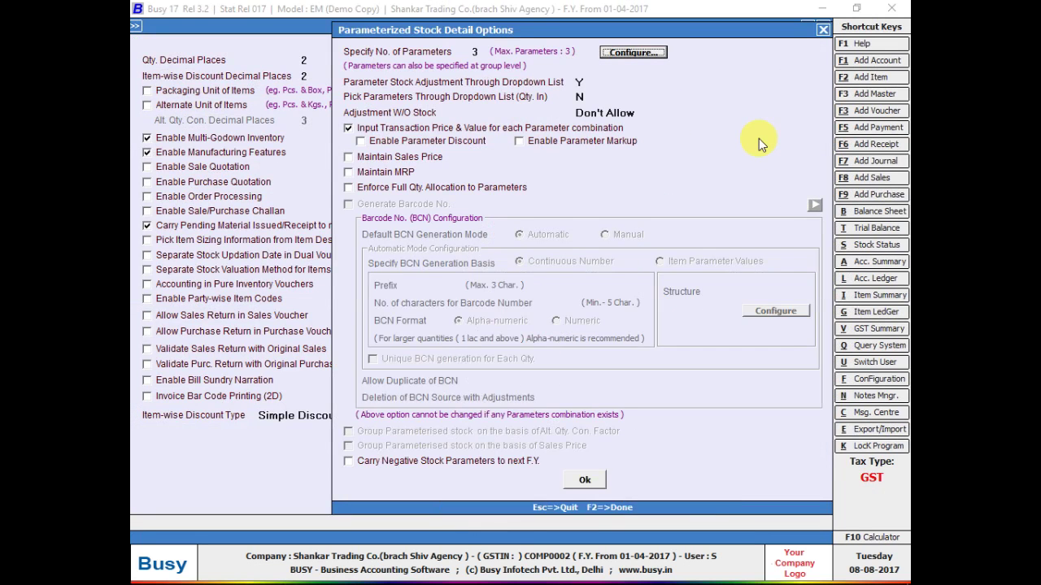
key(F2)
key(Return)
- Leave the settings and start adding a new Supply Inward voucher
key(Escape)
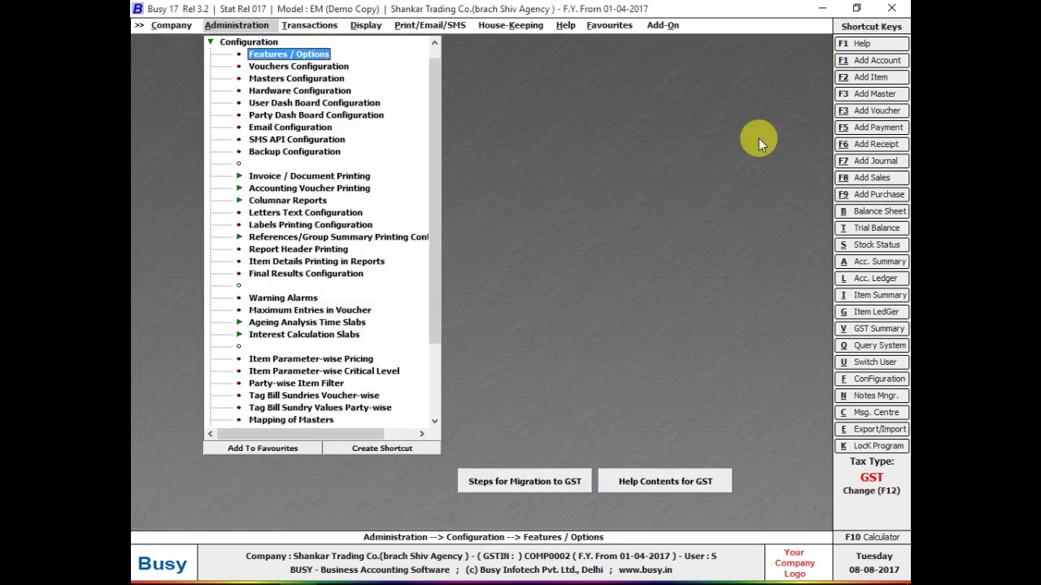
key(Escape)
key(Right)
key(Down)
key(Return)
key(Return)
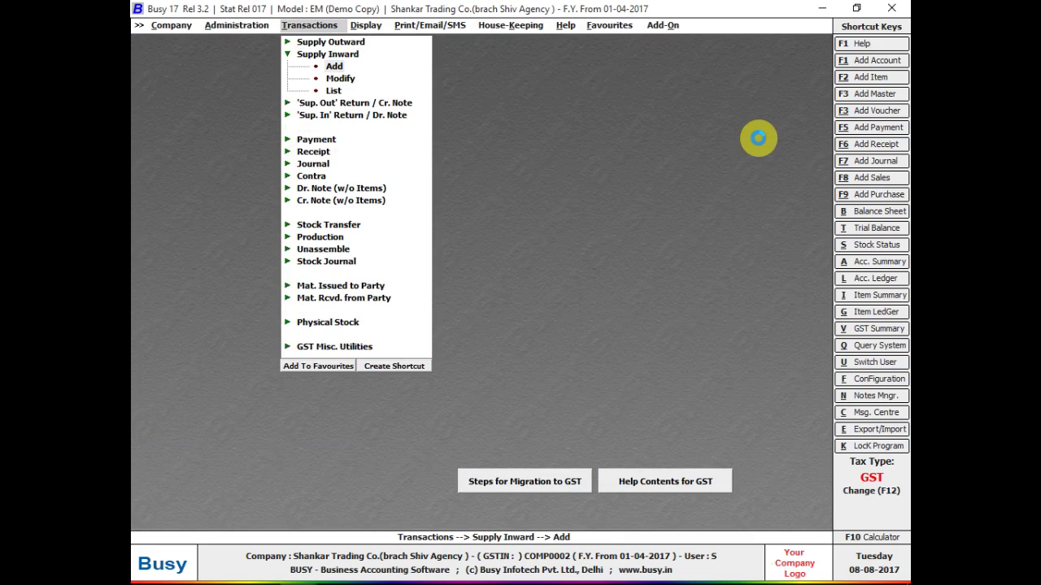
key(alt+Tab)
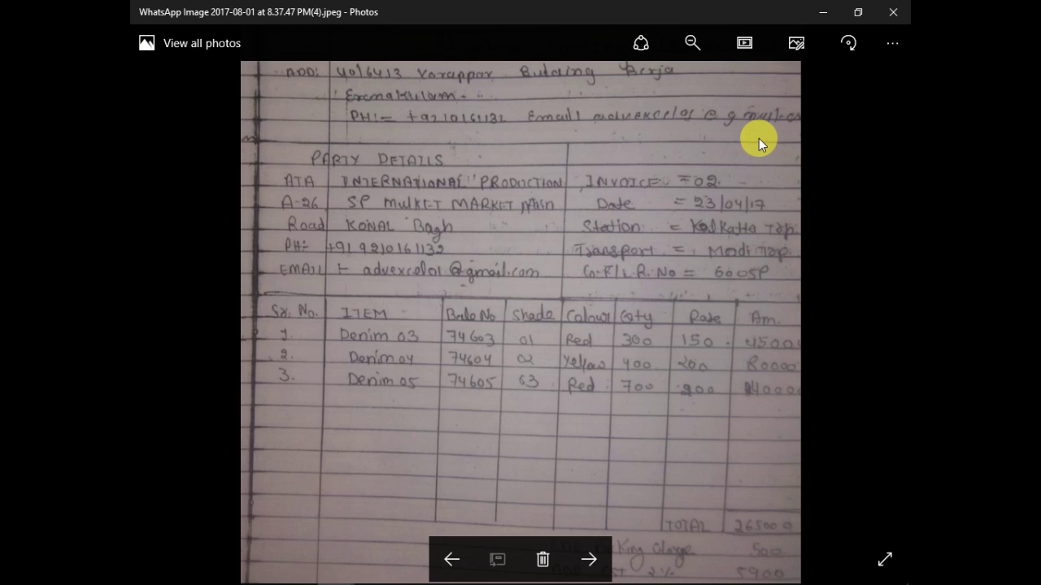
drag(722, 173, 704, 298)
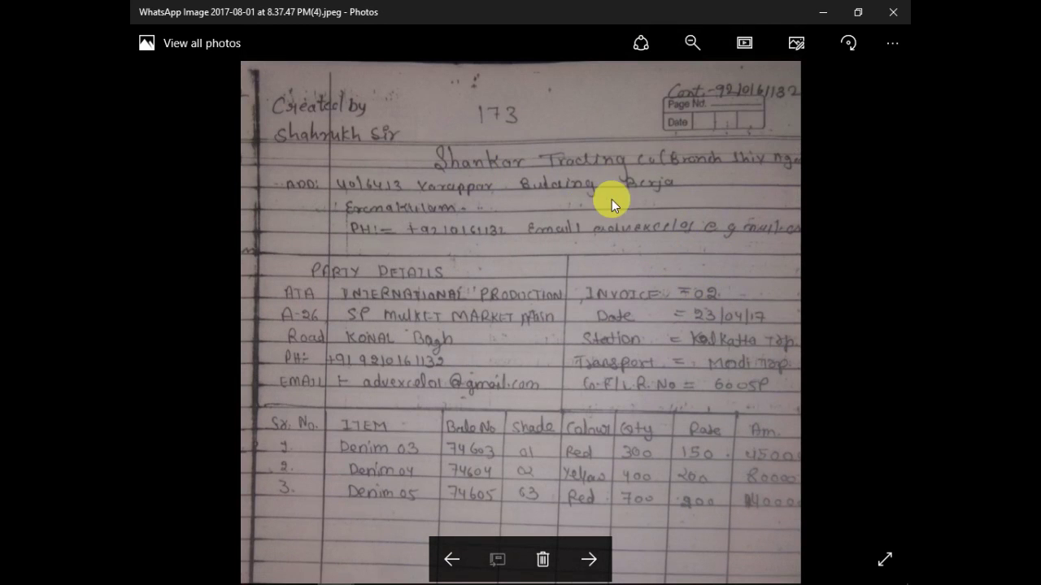
scroll(612, 199, down, 3)
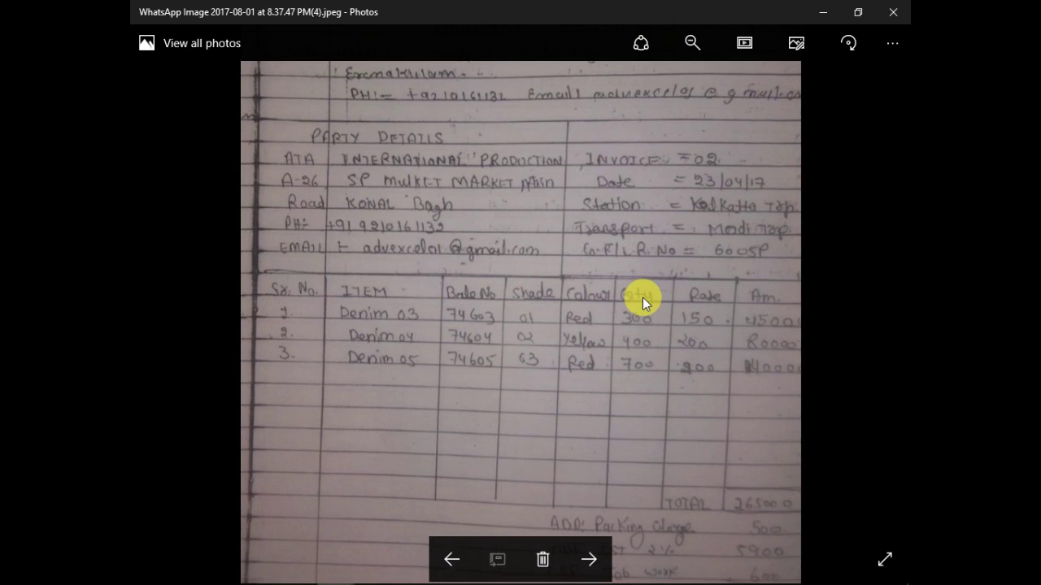
key(alt+Tab)
text(1-7)
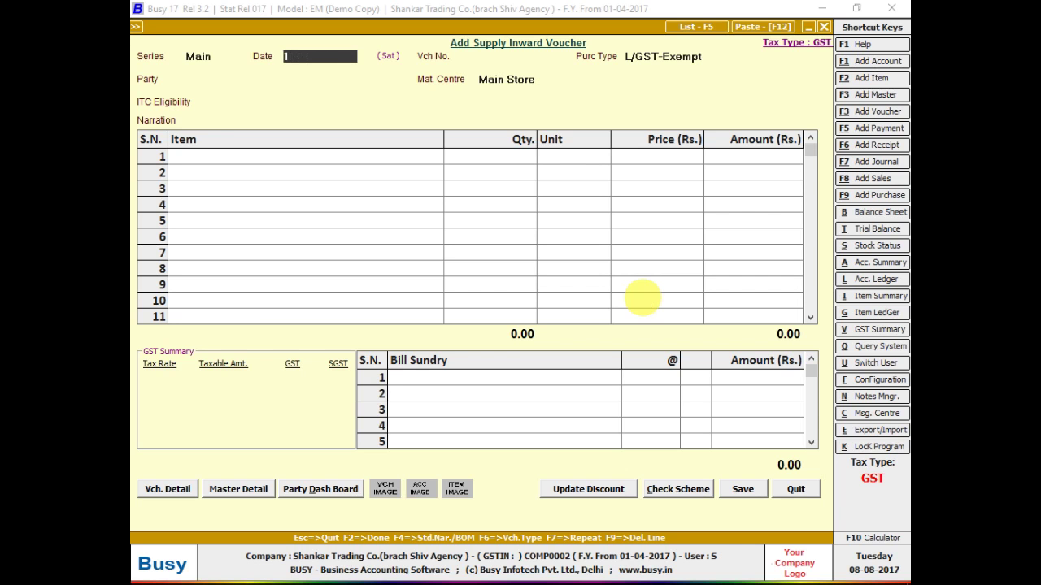
key(Return)
- Step through the invoice photos to the Bajrang Fabric Private Limited invoice
key(alt+Tab)
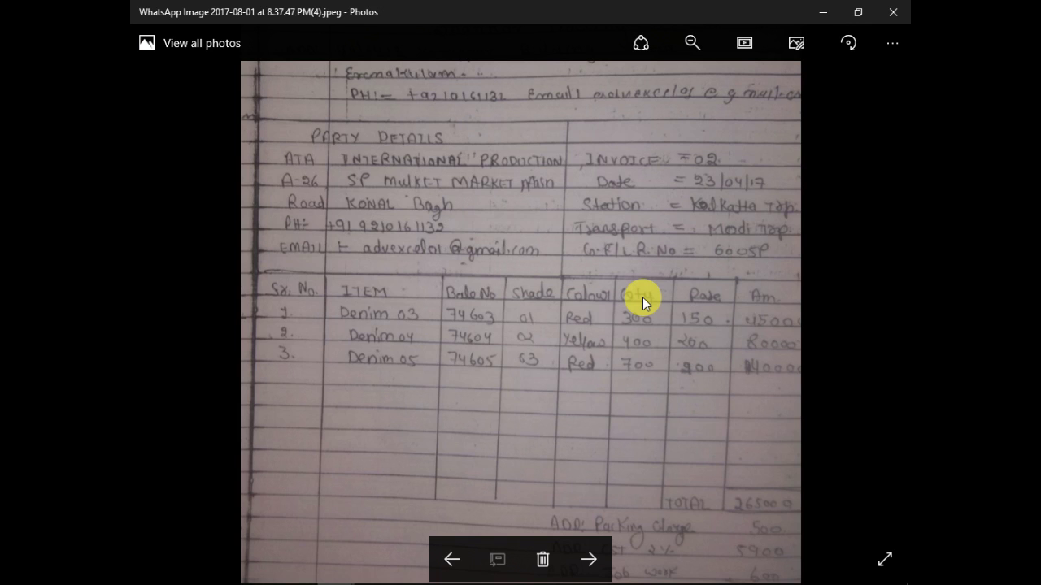
key(alt+Tab)
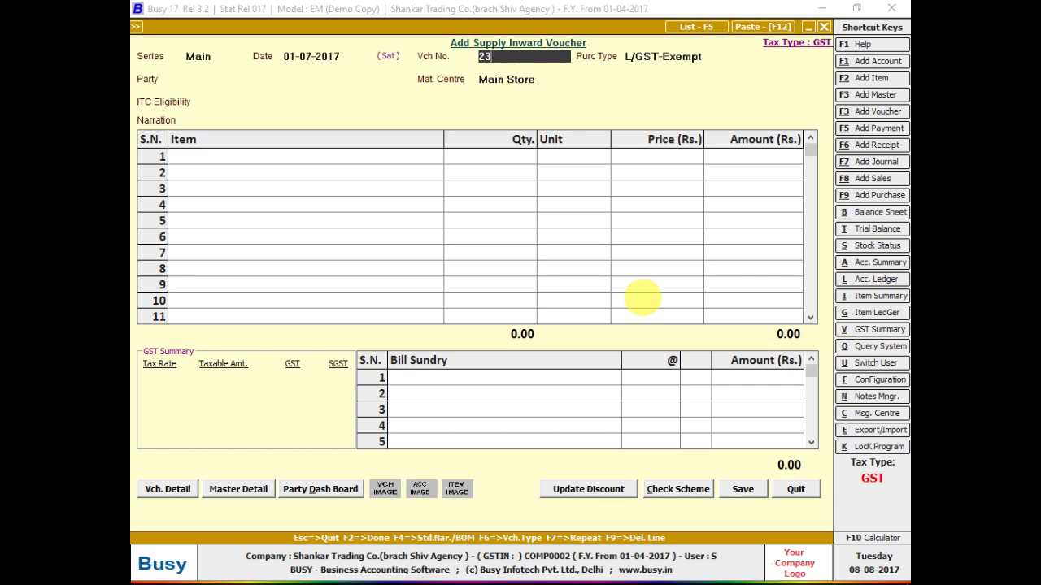
key(alt+Tab)
key(alt+Tab)
key(alt+Tab)
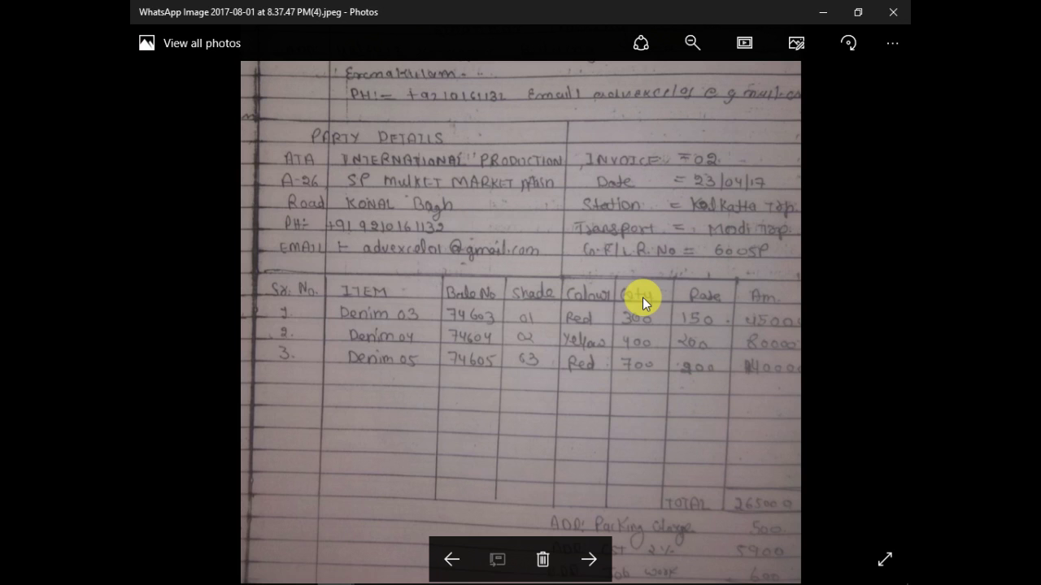
drag(642, 298, 618, 377)
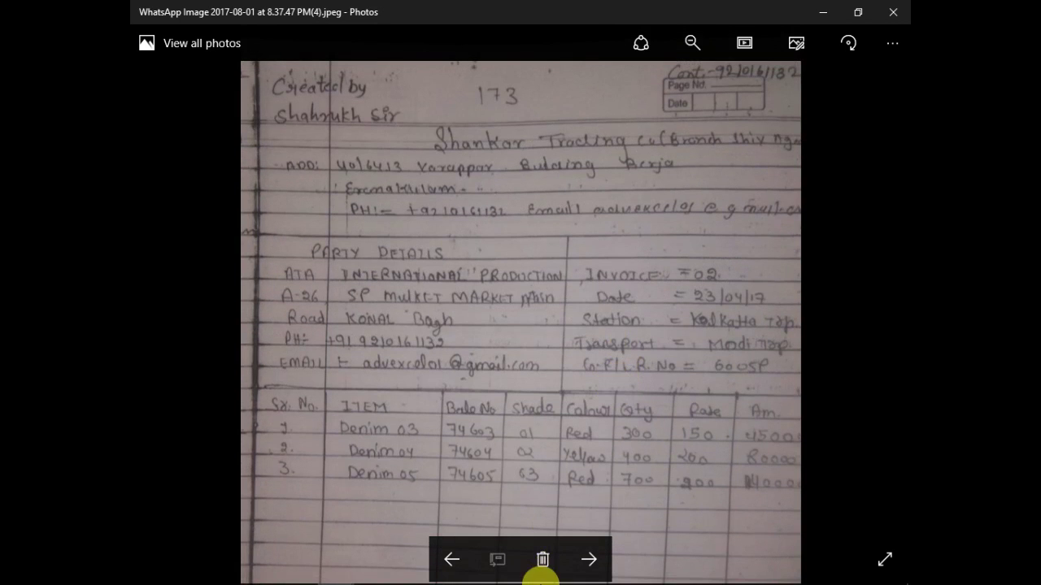
click(589, 558)
click(588, 558)
click(588, 558)
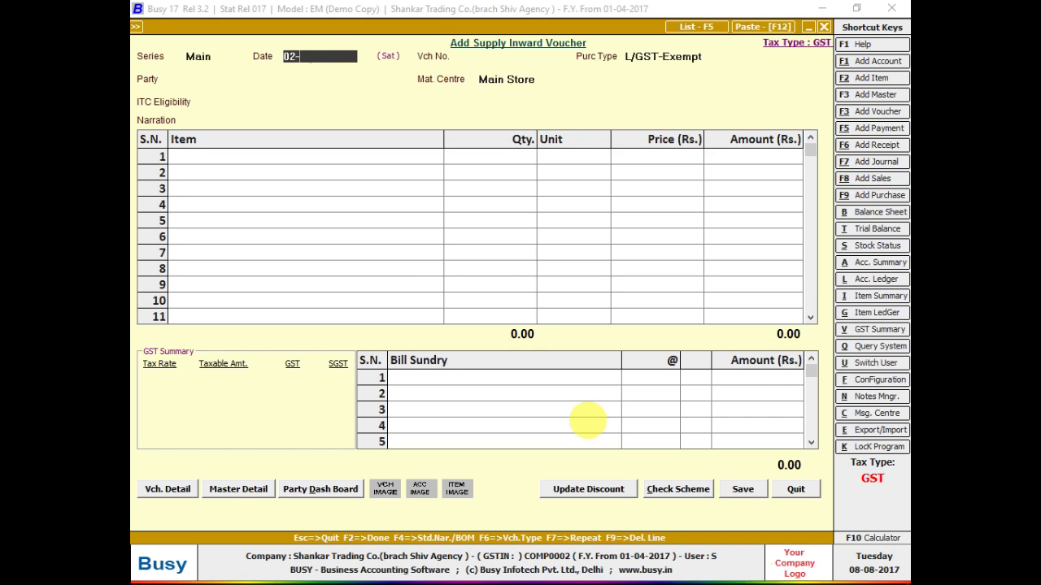
- Set date 02-07-2017, voucher number 62007, and keep purchase type L/GST-Exempt
key(Return)
key(Return)
text(02-)
text(07)
key(Return)
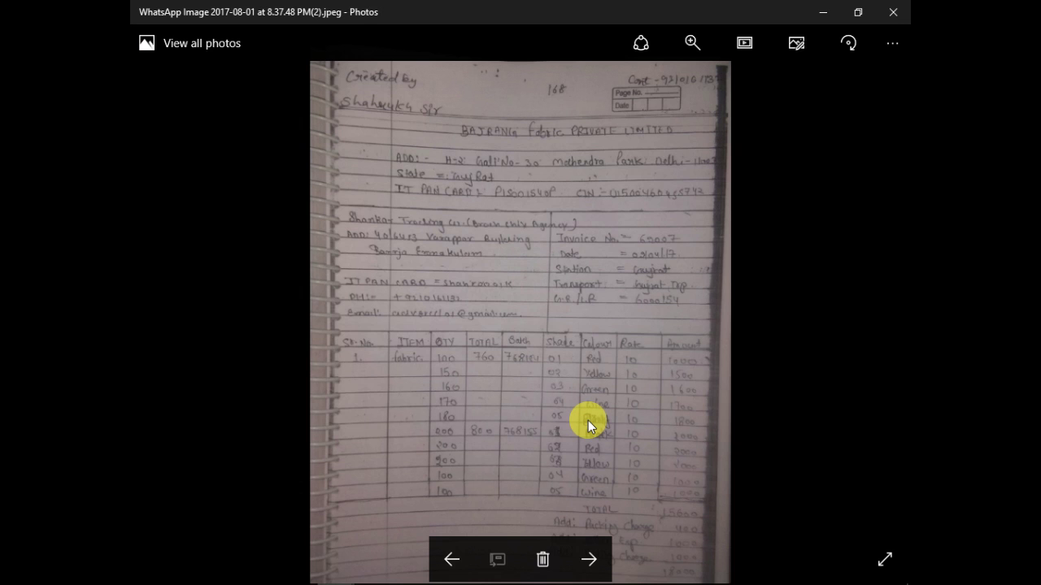
key(alt+Tab)
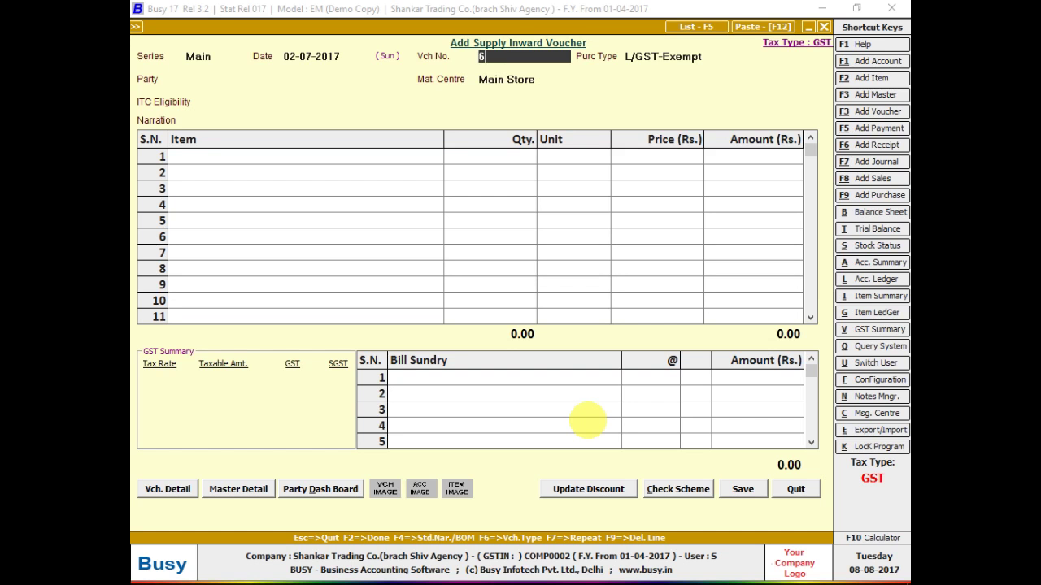
text(7)
key(Return)
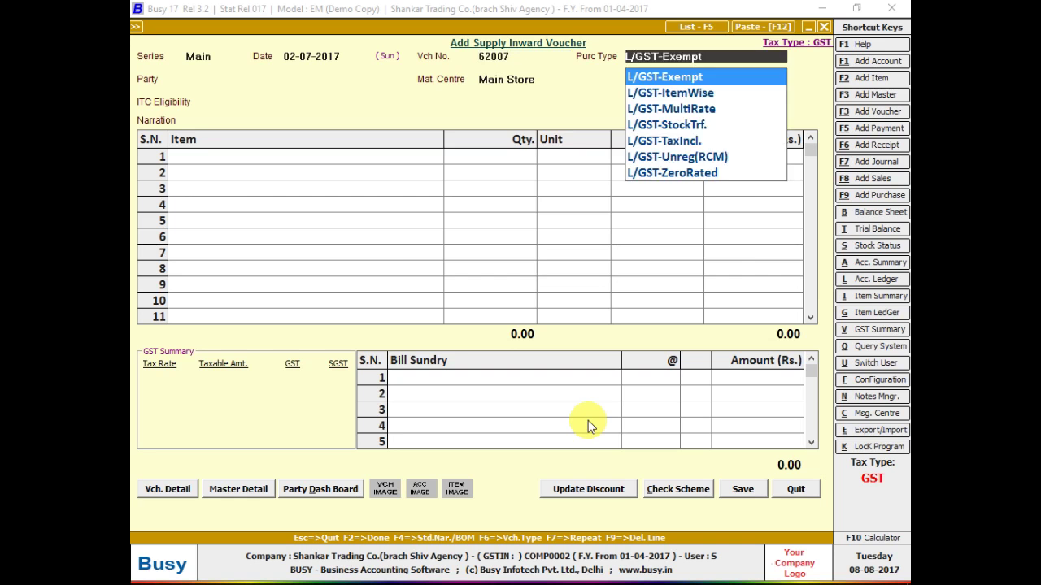
key(Return)
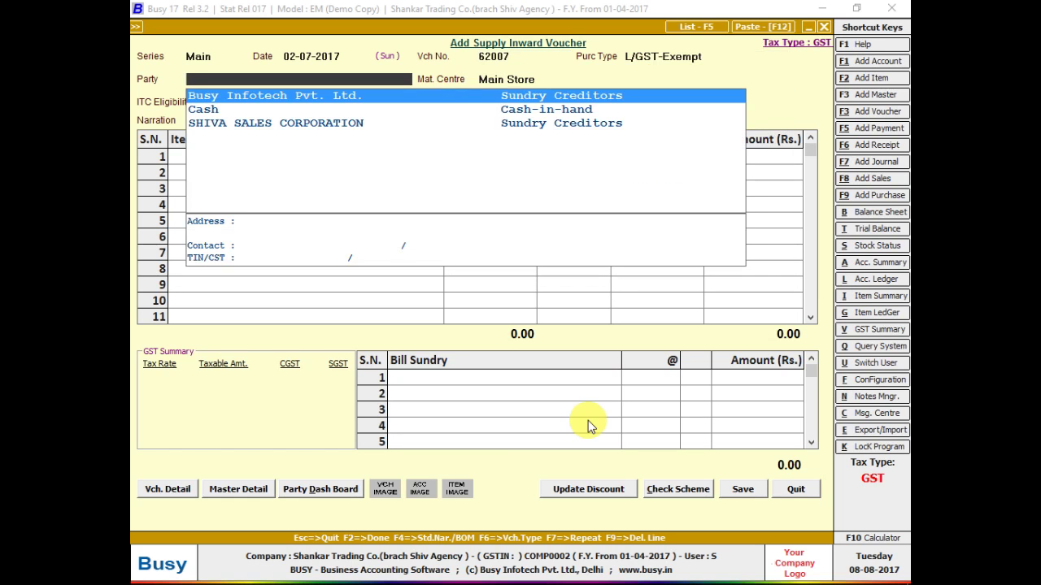
- Start a new party account named BAJRANG FABRICS PRIVATE LIMITED COMPANY
key(alt+F1)
text(BAJR)
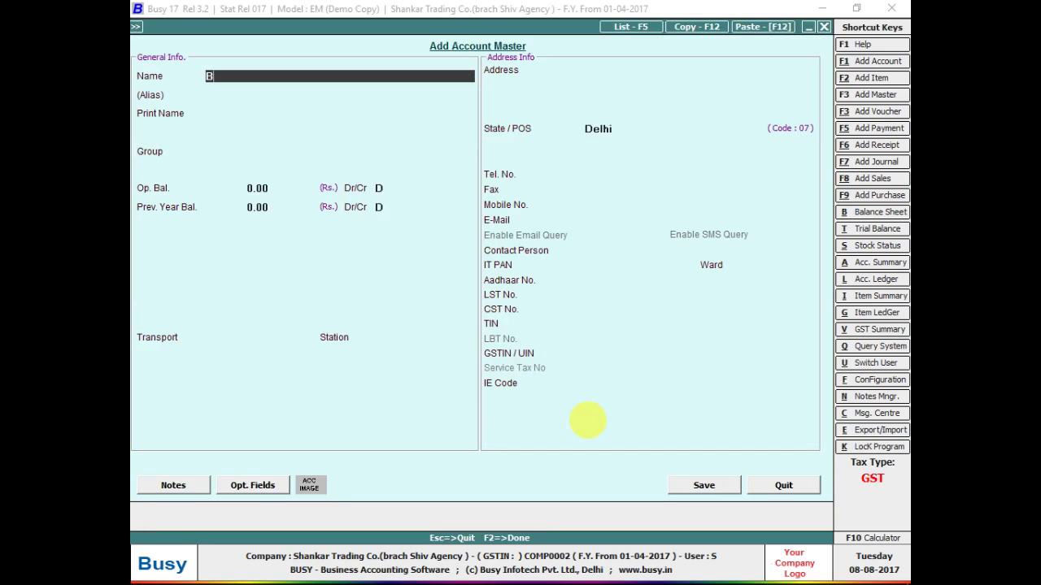
text(G FABRIC)
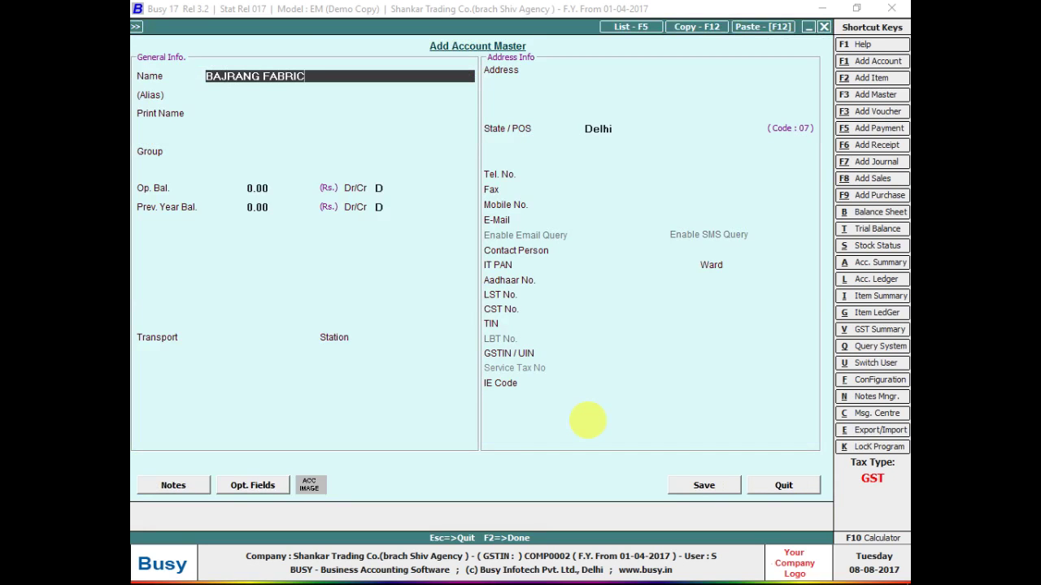
text(S PR)
key(BackSpace)
text(RIVATE LIMITED )
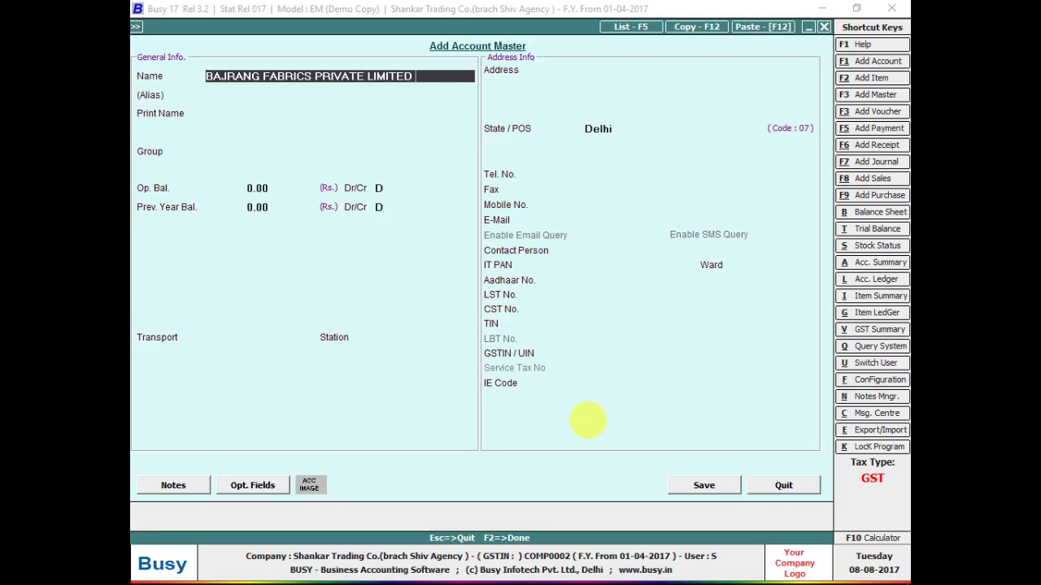
text(COMPANY)
key(Return)
key(Return)
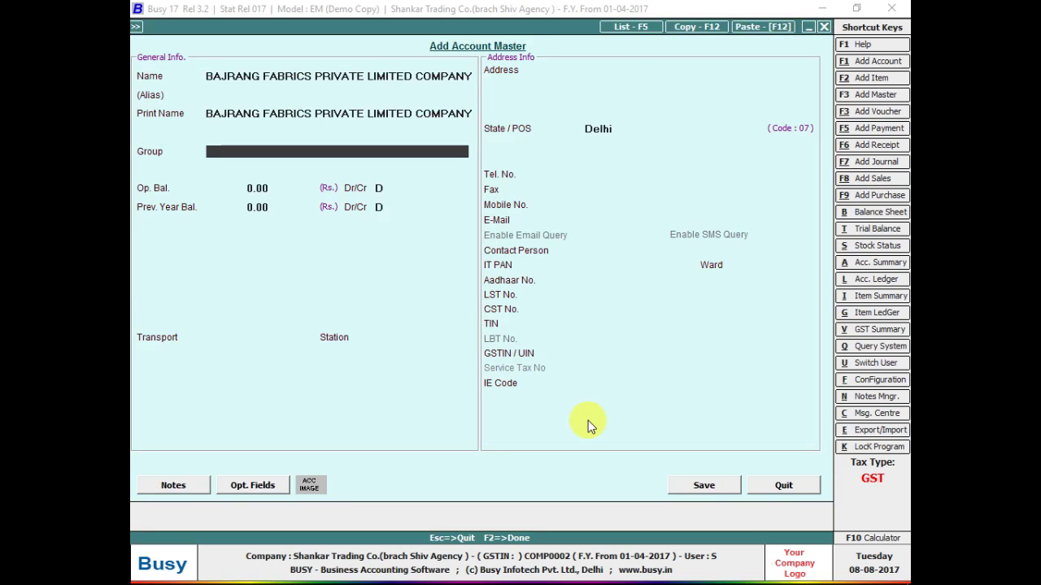
- Place the account under Sundry Creditors and save it
text(Su)
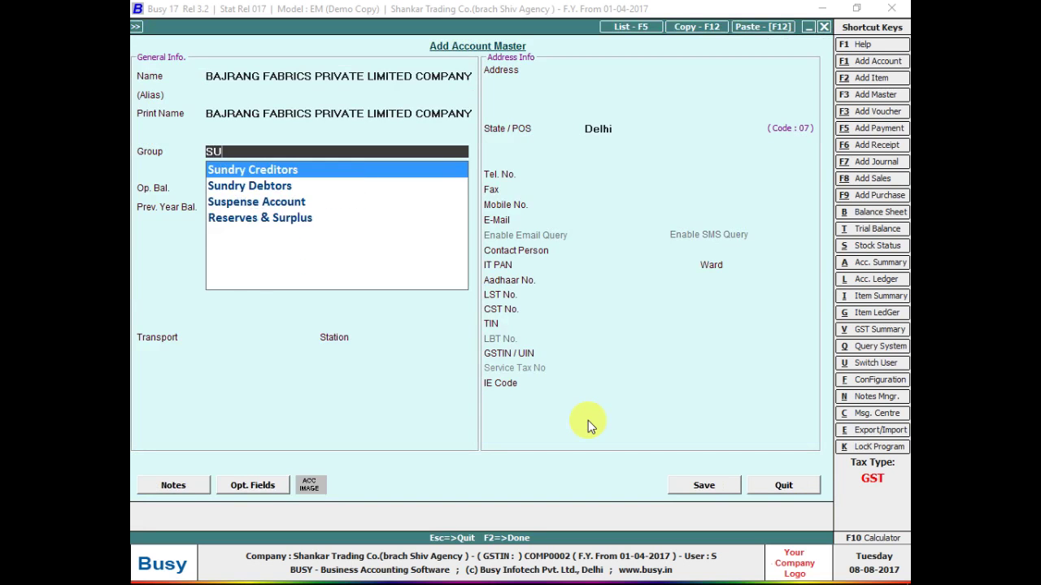
key(Return)
key(Return)
key(Return)
key(Return)
key(n)
key(F2)
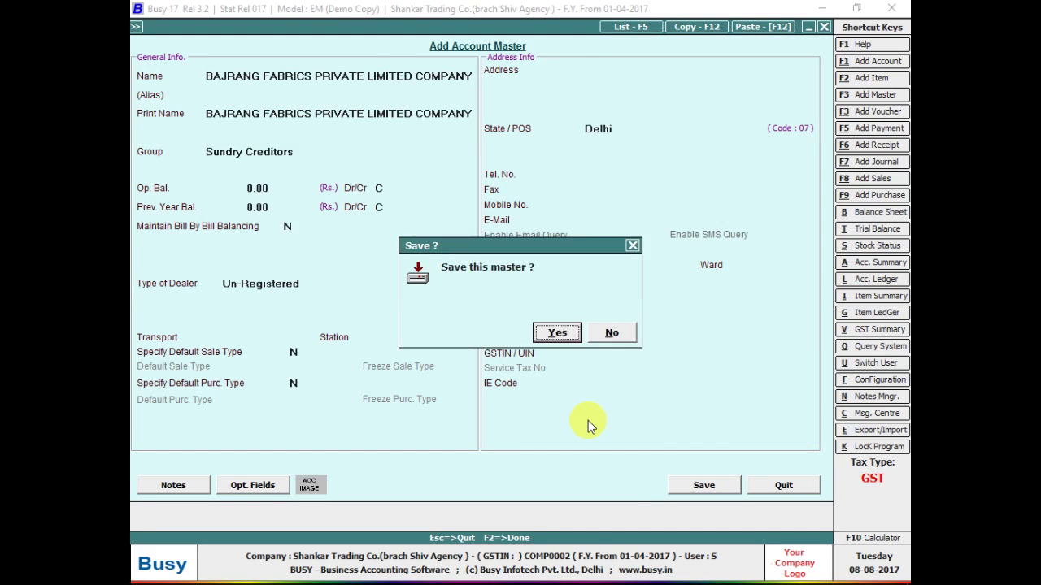
key(Return)
key(Return)
key(Return)
key(Return)
key(Return)
key(Return)
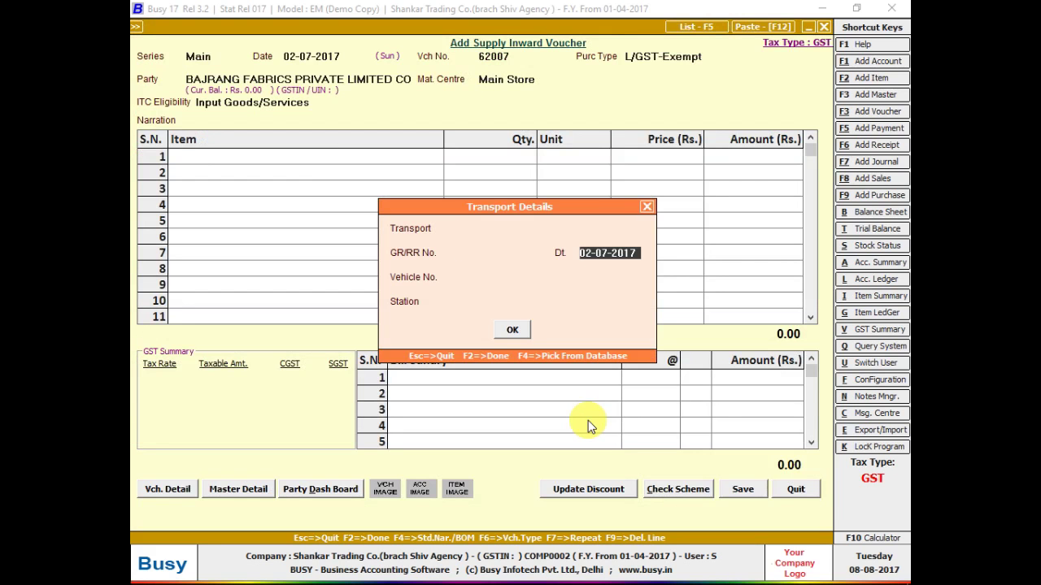
key(Up)
key(Up)
key(Up)
key(Up)
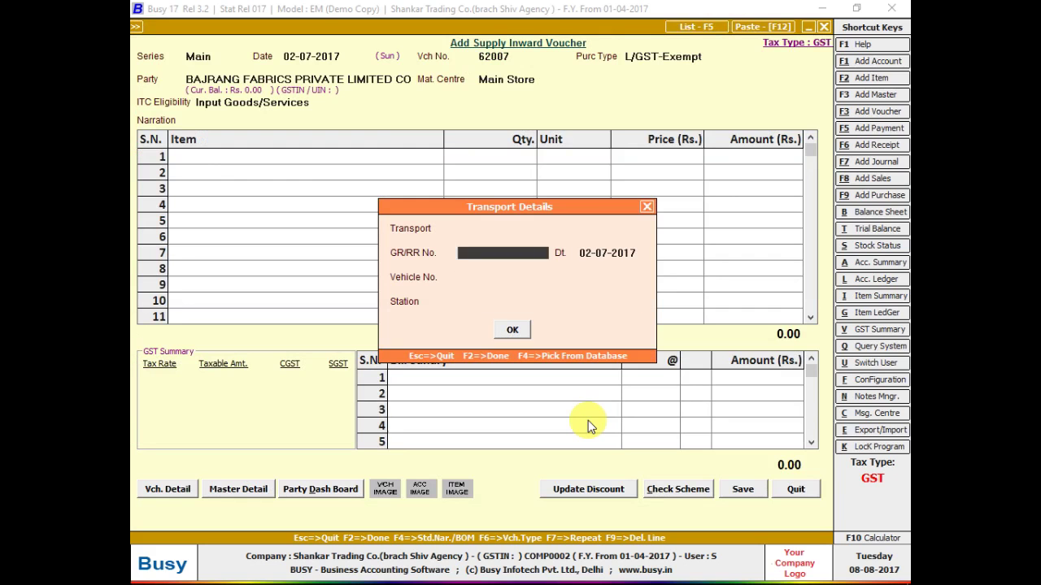
key(alt+Tab)
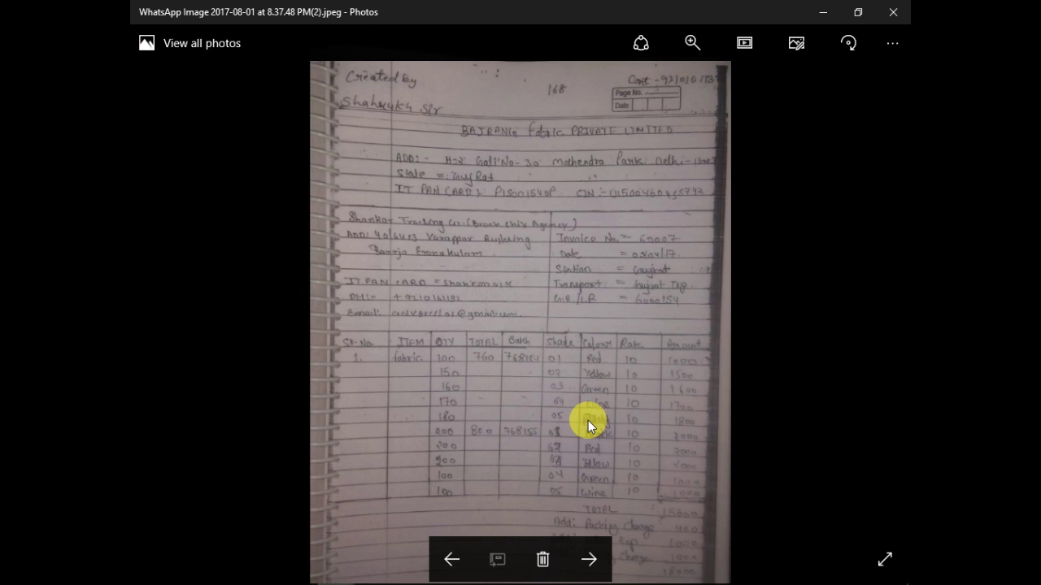
mouse_move(901, 583)
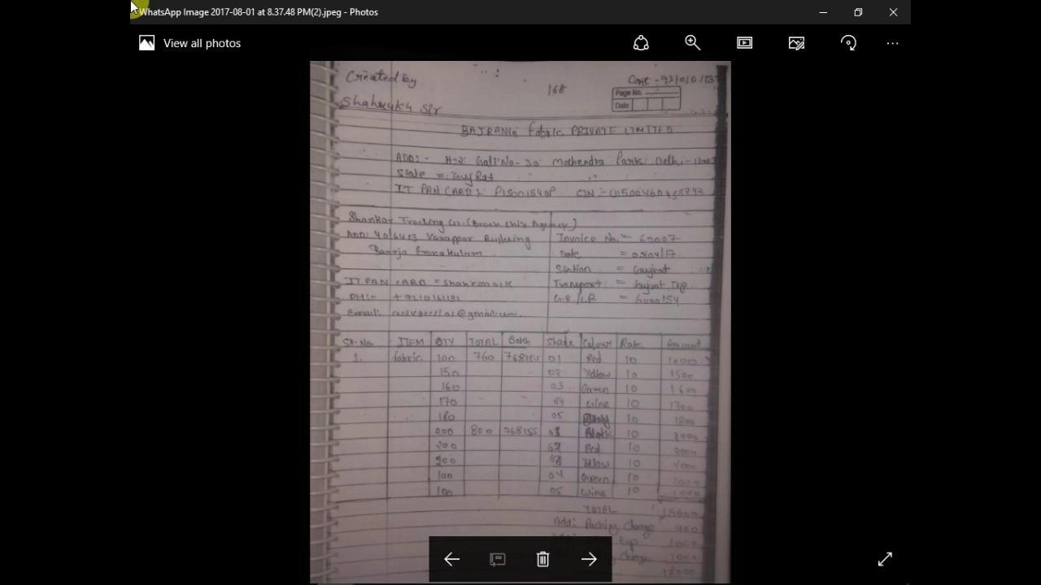
key(alt+Tab)
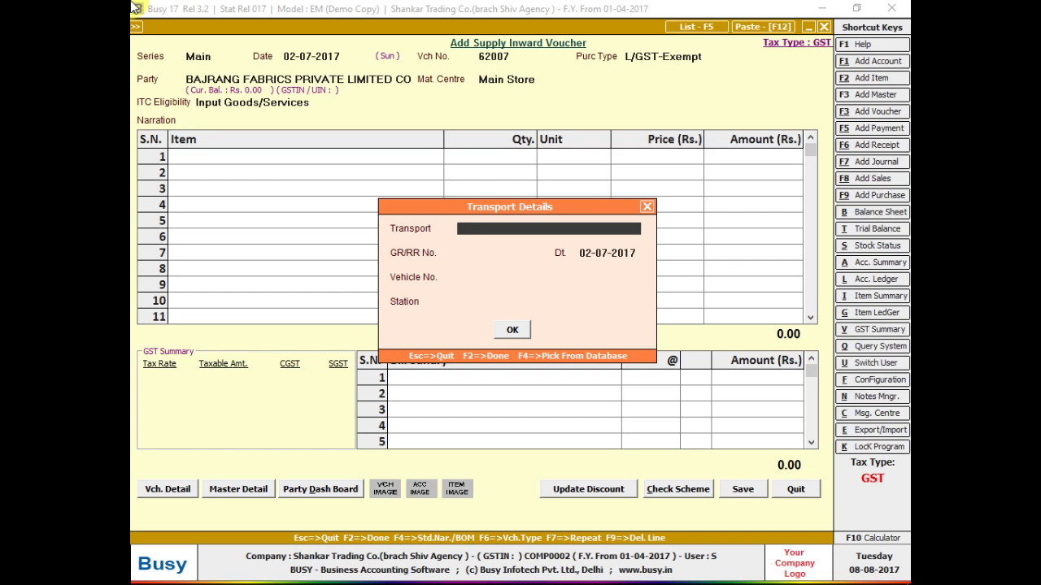
- Skip transport details and create stock item FABRICS in group CLOTH, unit Metre
key(Escape)
key(space)
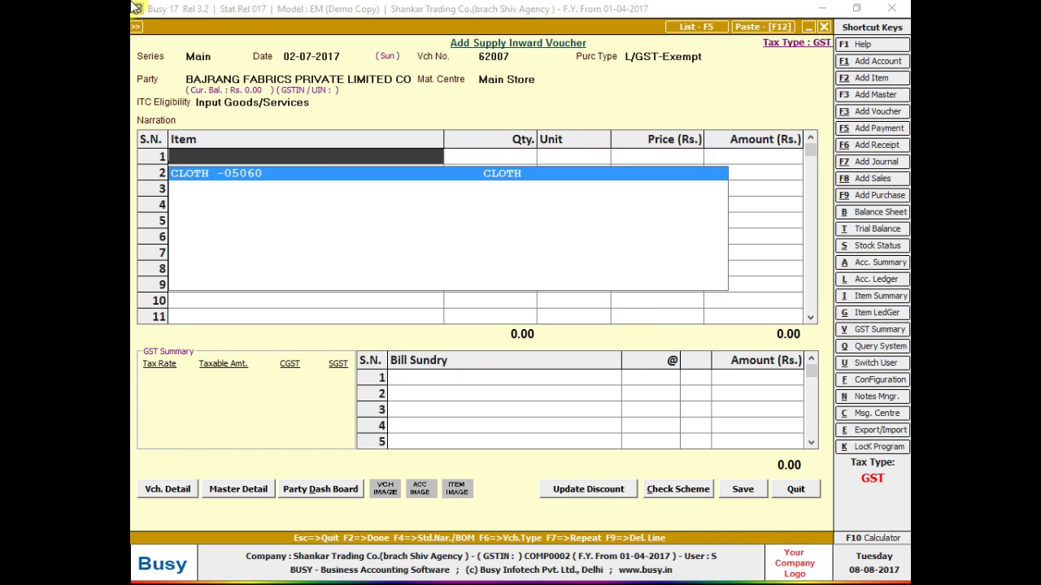
key(alt+Tab)
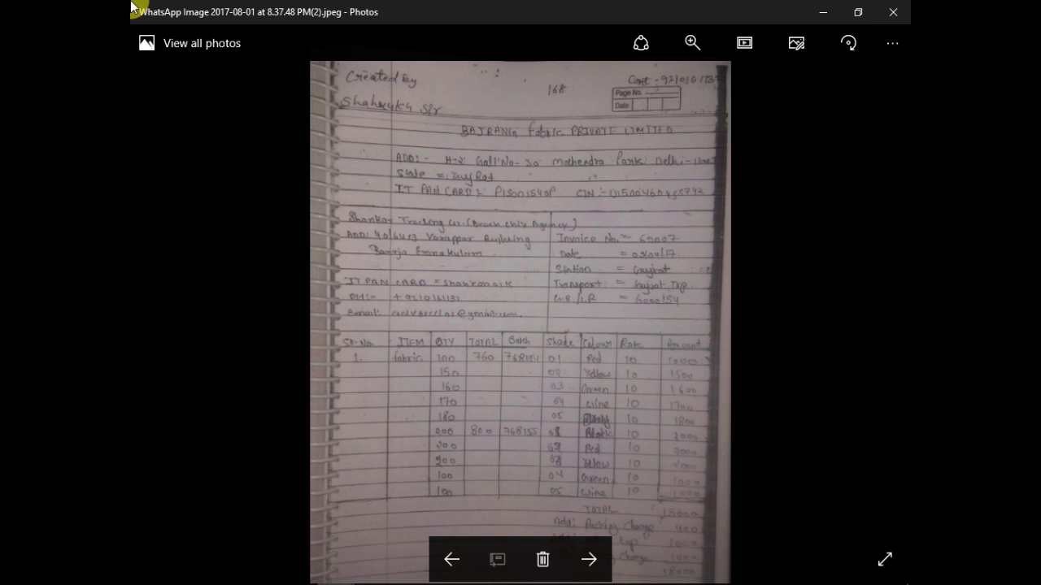
key(alt+Tab)
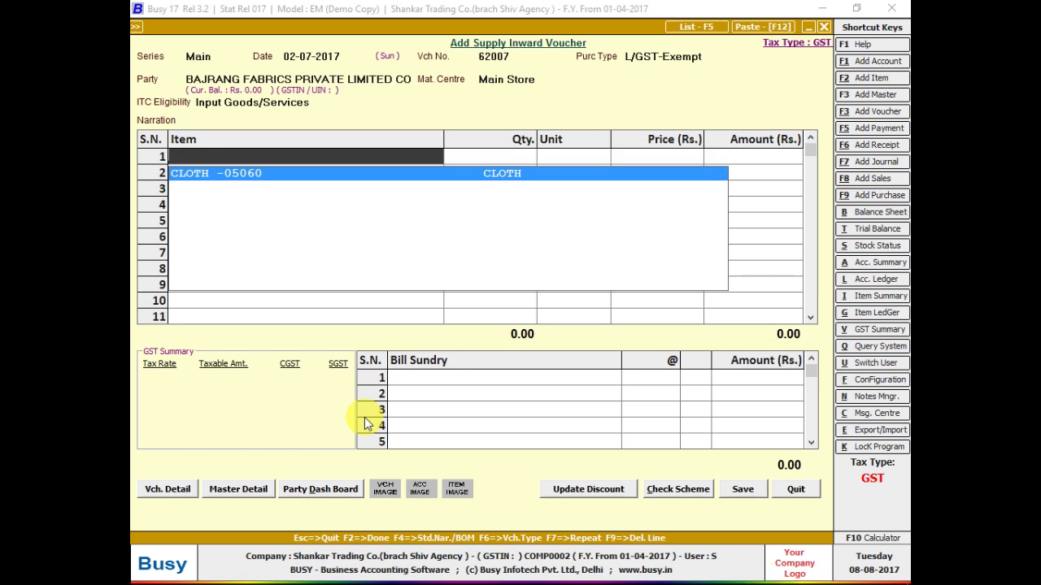
key(F2)
text(F)
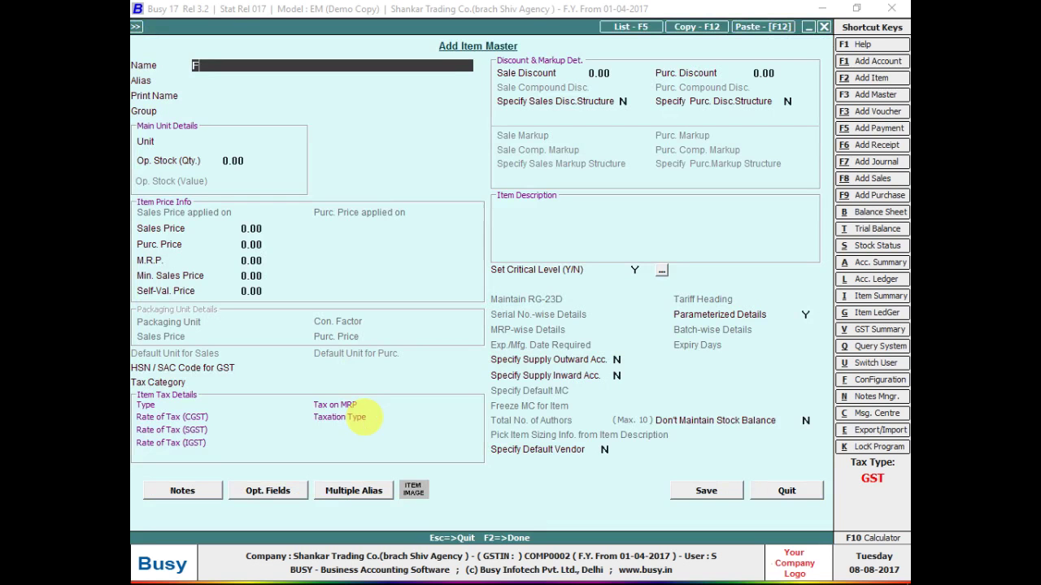
text(ABRICS)
key(Return)
key(Return)
key(Return)
key(Return)
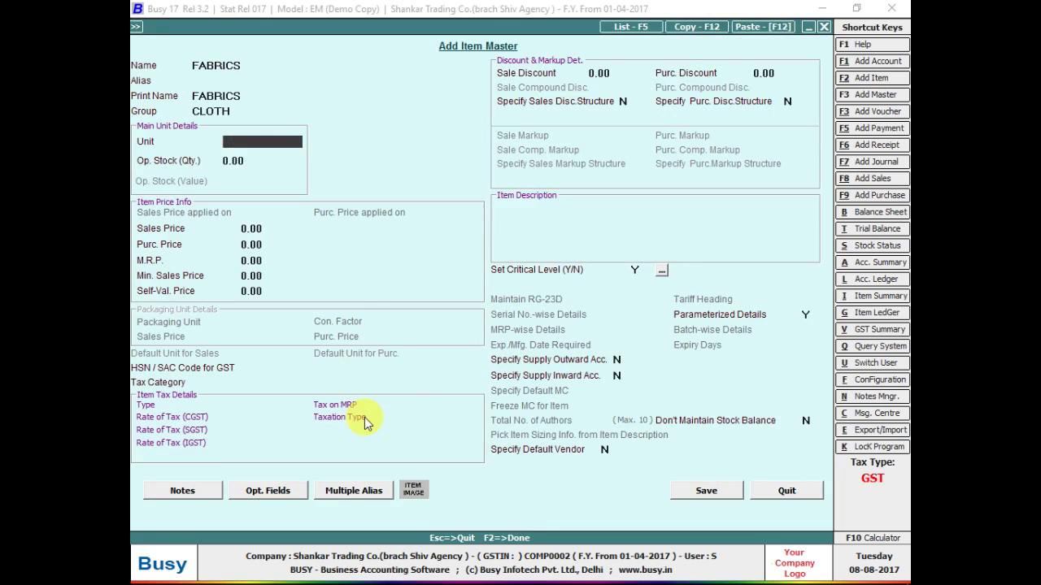
text(M)
key(Return)
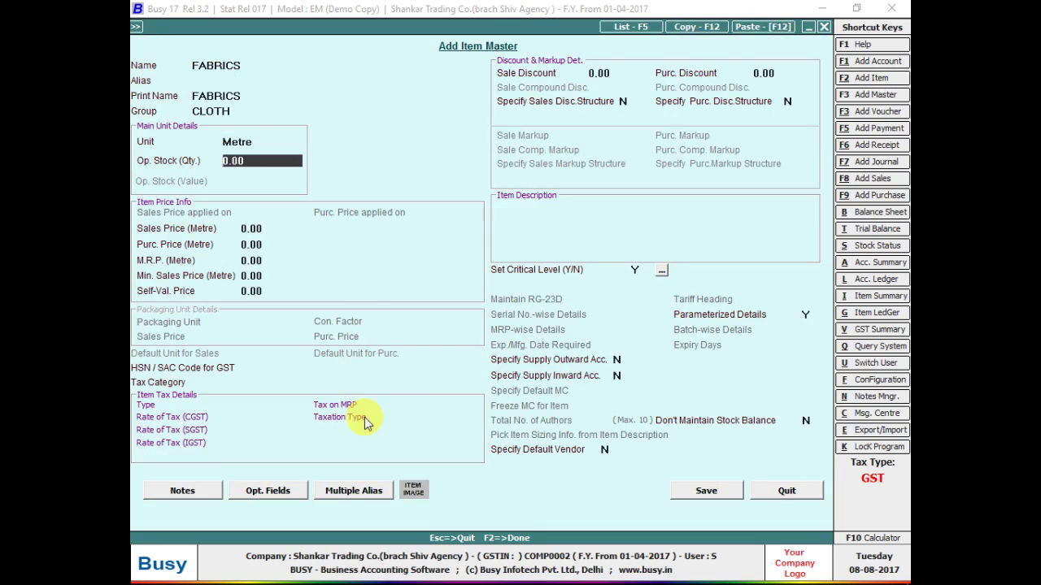
key(Return)
- Give FABRICS a purchase price of 10.00 and save it onto the voucher row
key(alt+Tab)
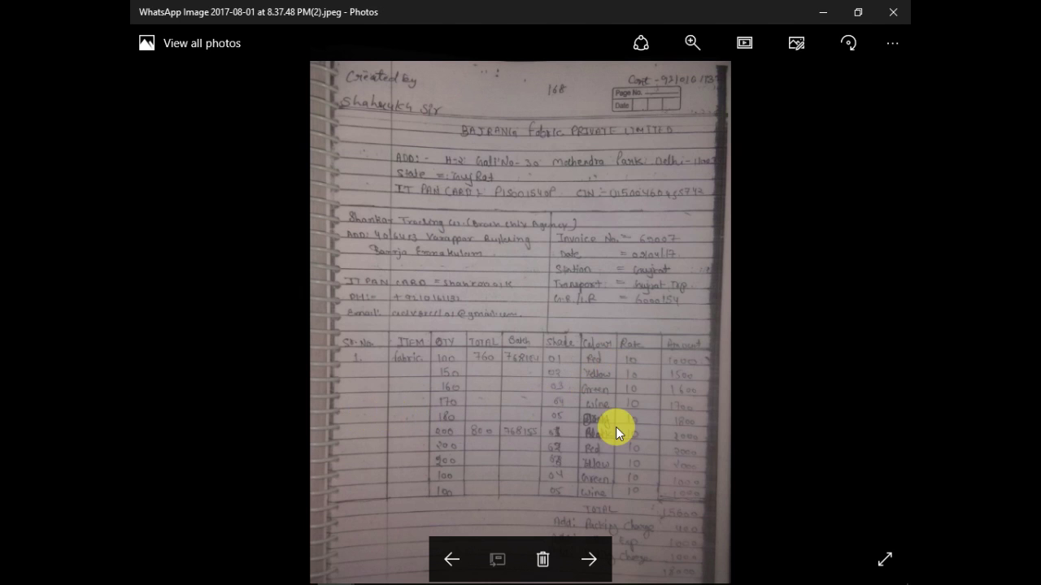
key(alt+Tab)
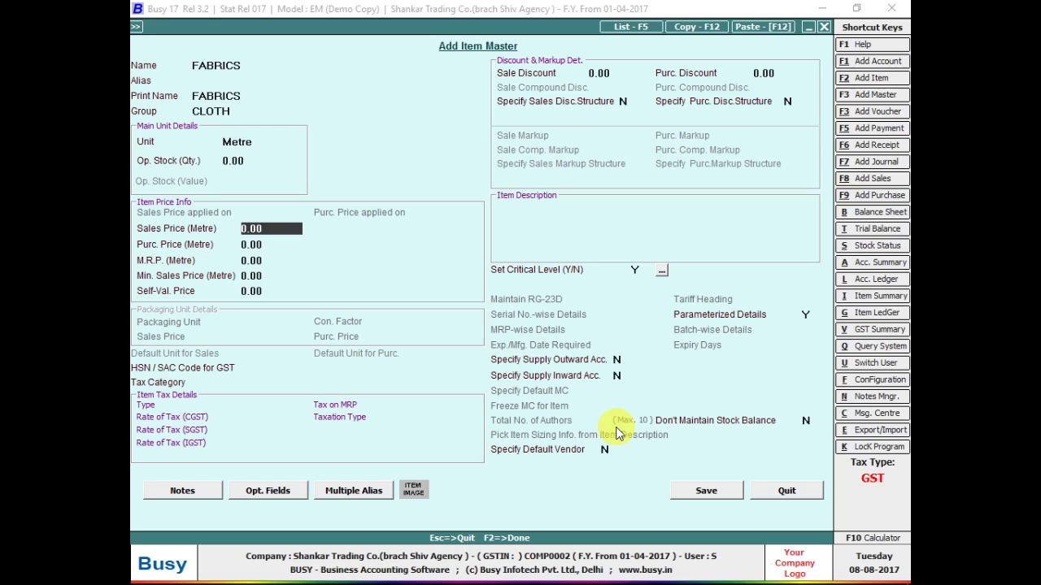
key(Return)
text(10)
key(Return)
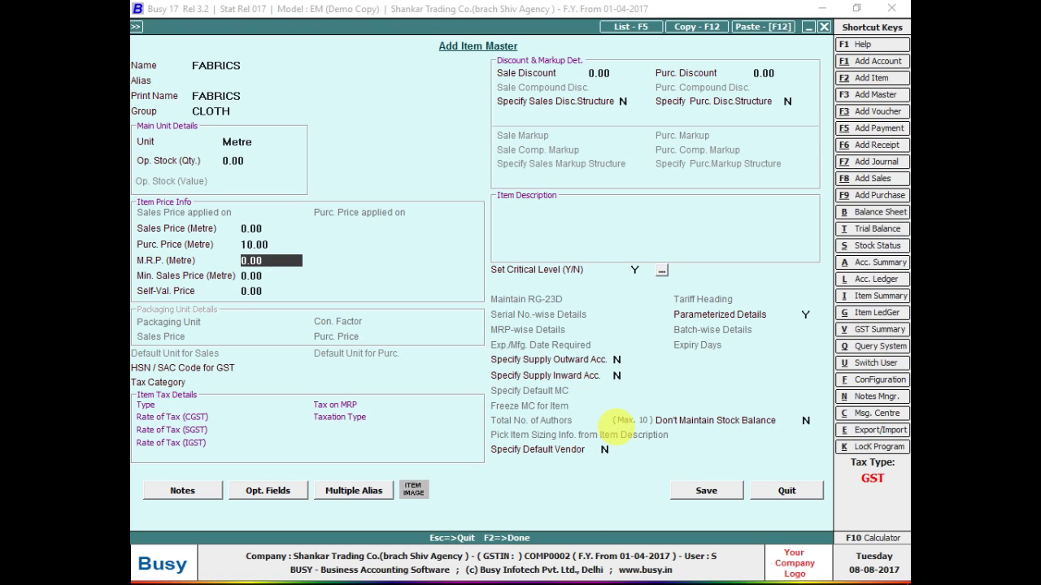
key(F2)
key(Return)
key(alt+Tab)
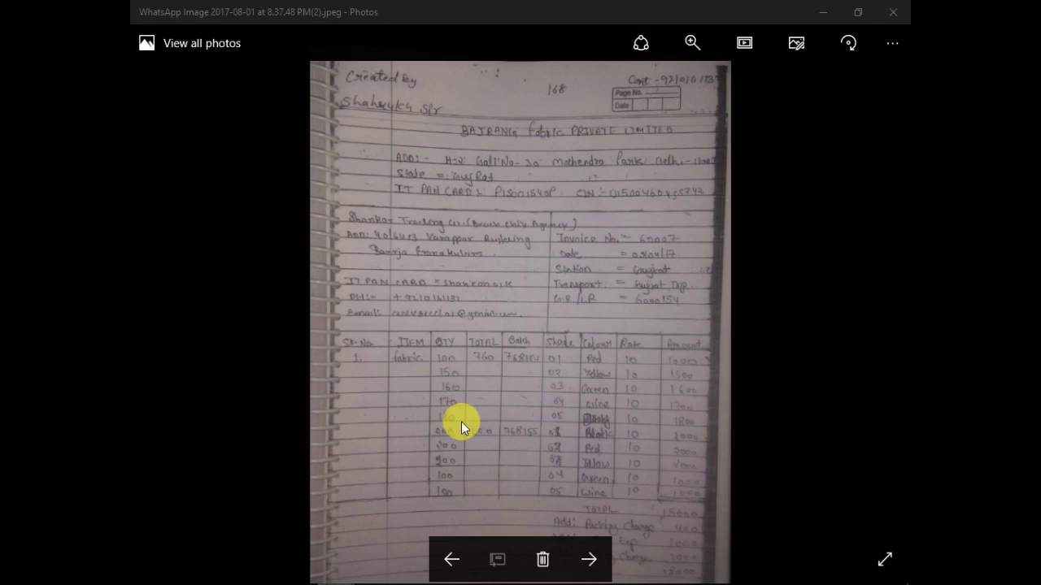
key(alt+Tab)
- Enter 1,560 metres of FABRICS at 10.00, then begin the batch number with 768 in the stock details
text(1560)
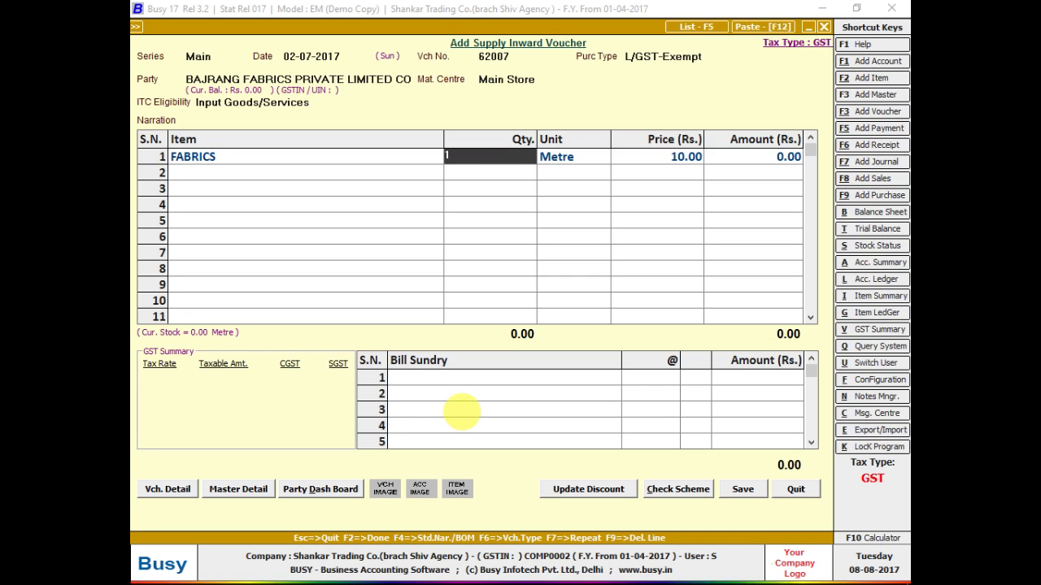
key(Return)
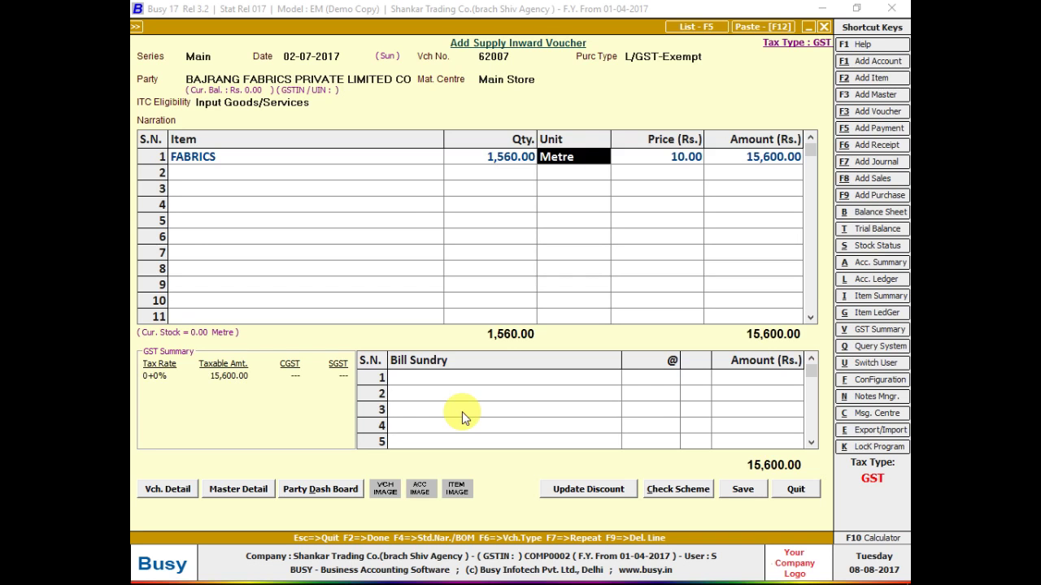
key(Return)
key(alt+Tab)
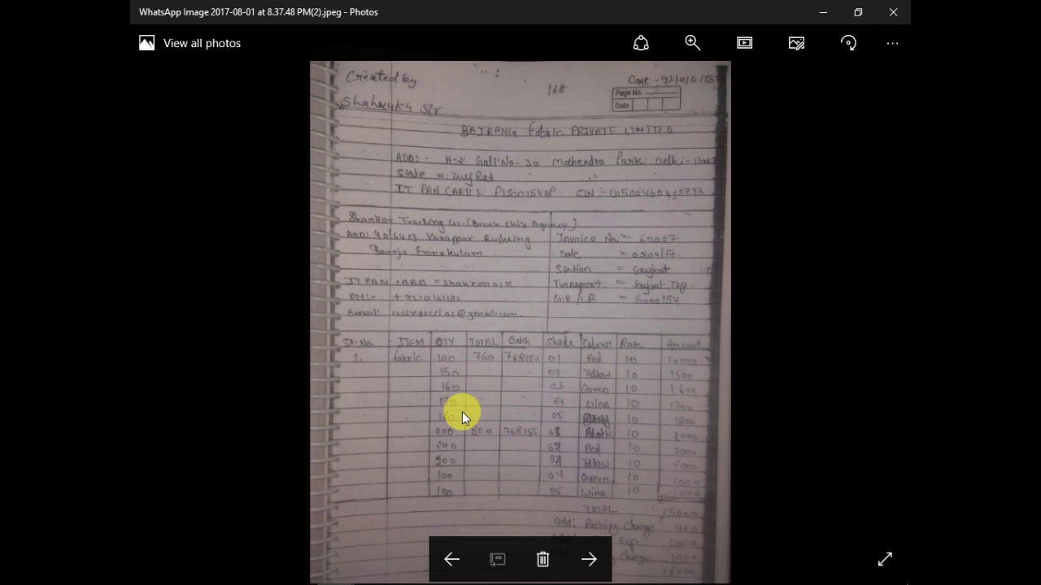
key(alt+Tab)
text(768)
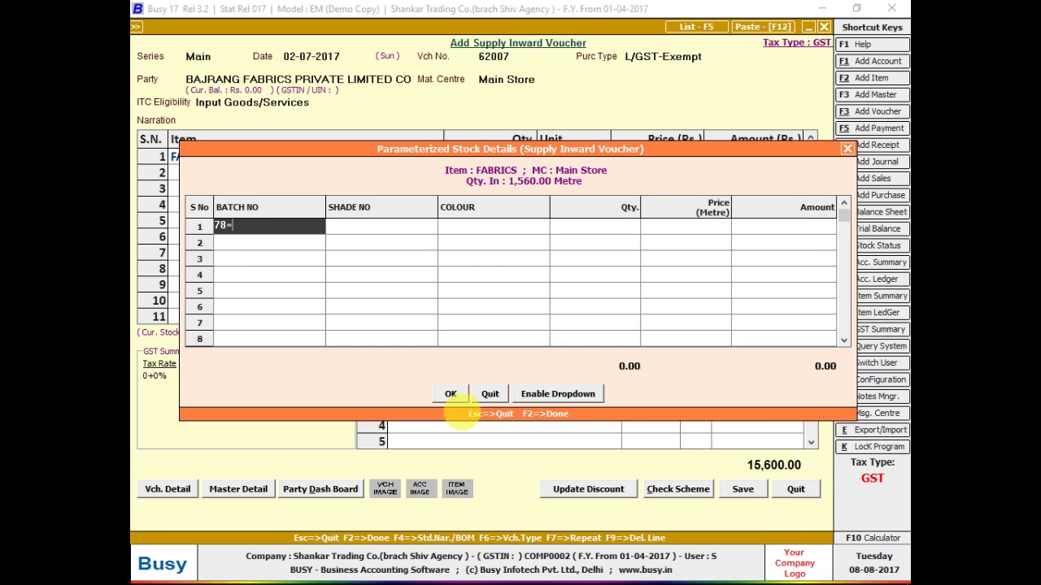
- Complete the first batch row with shade 01, colour RED and 100 metres at 10.00
key(alt+Tab)
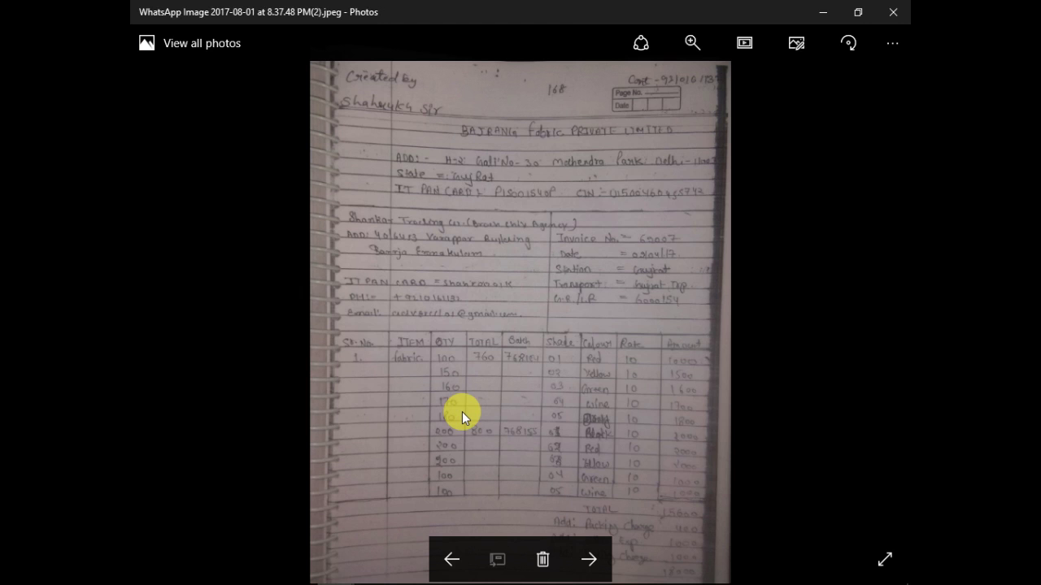
key(alt+Tab)
text(155)
key(Return)
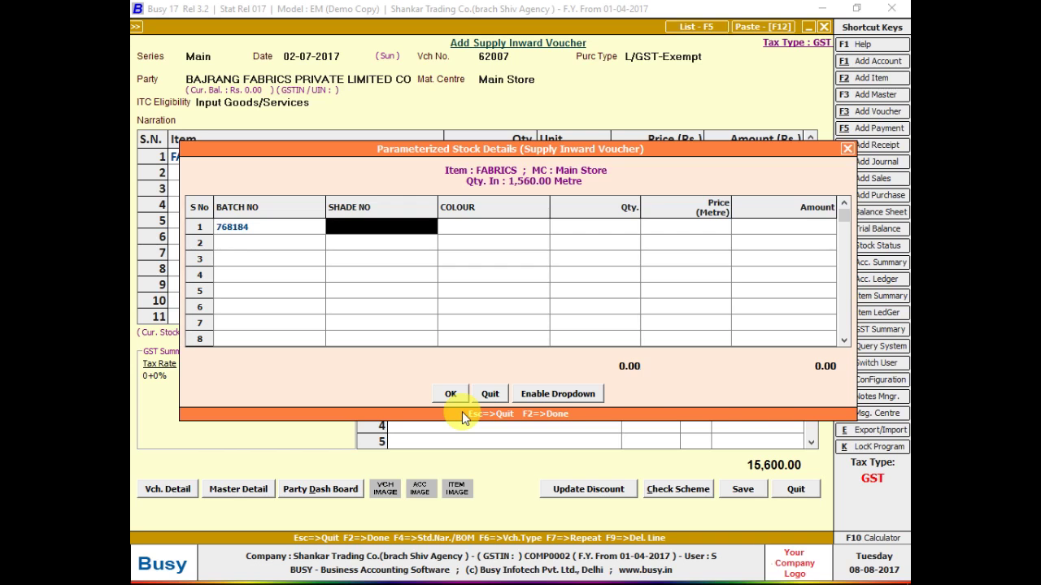
key(alt+Tab)
key(alt+Tab)
text(01)
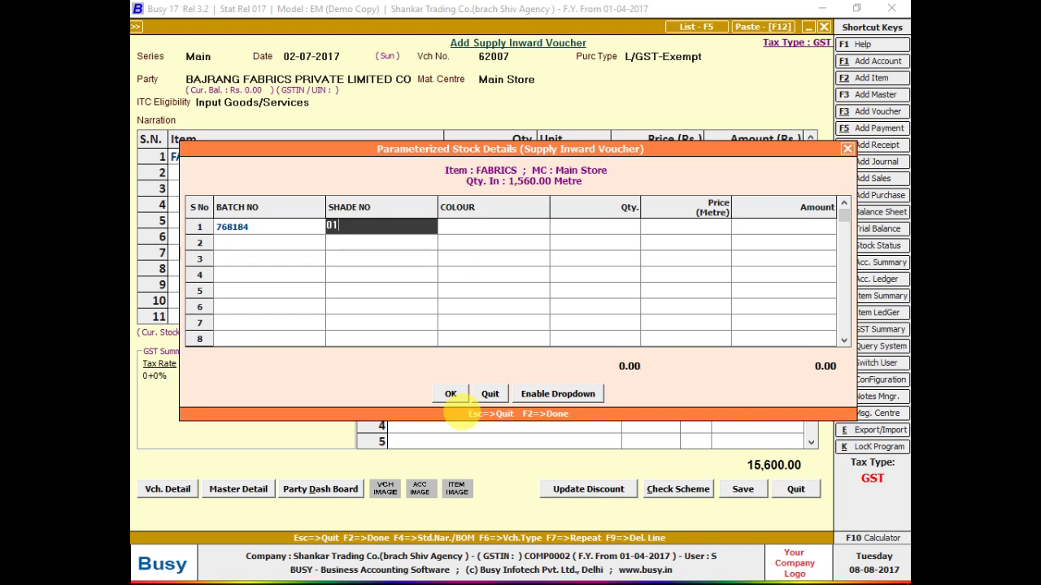
key(Return)
text(red)
key(Return)
key(alt+Tab)
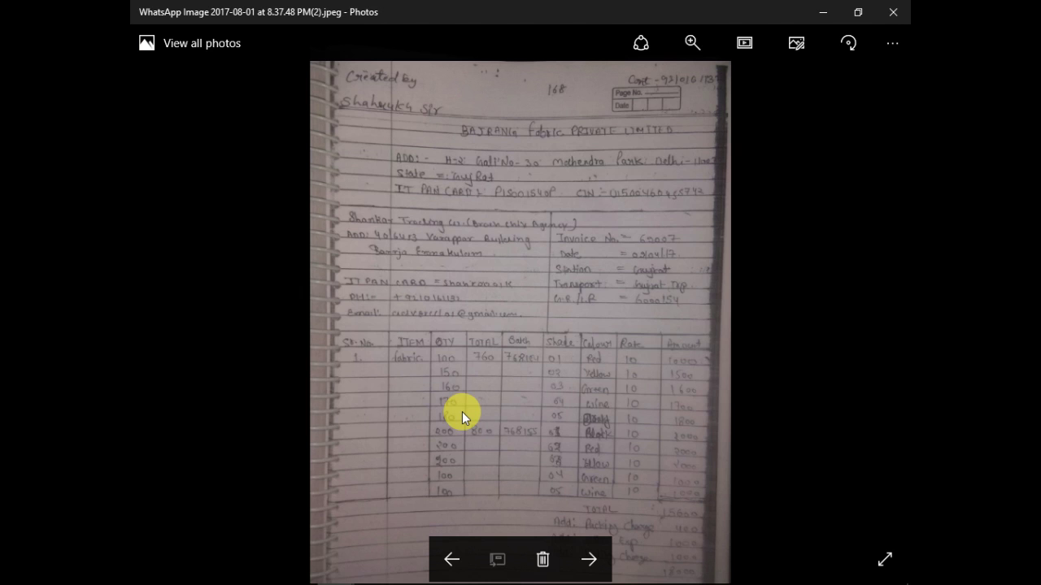
key(alt+Tab)
text(100)
key(Return)
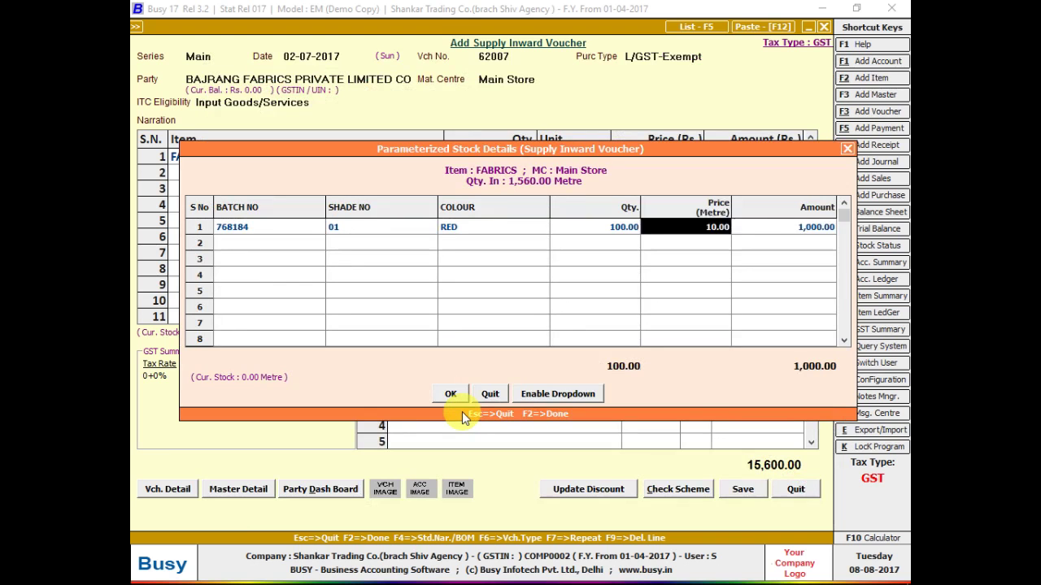
key(Return)
- Fill row 2 with batch 788184, shade 02, YELLOW and 150 metres at 10
text(788)
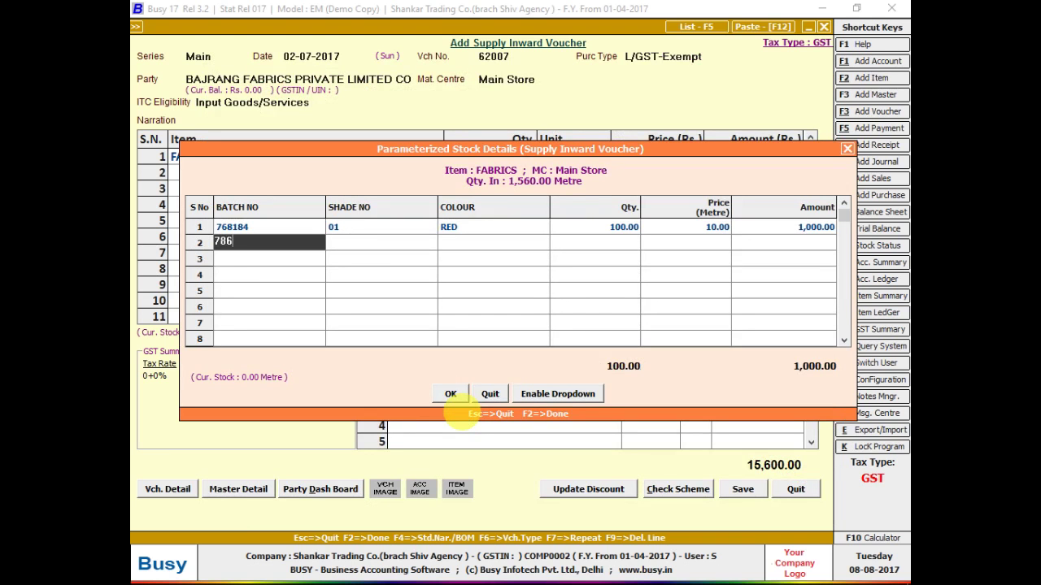
text(184)
key(Return)
text(02)
key(Return)
key(alt+Tab)
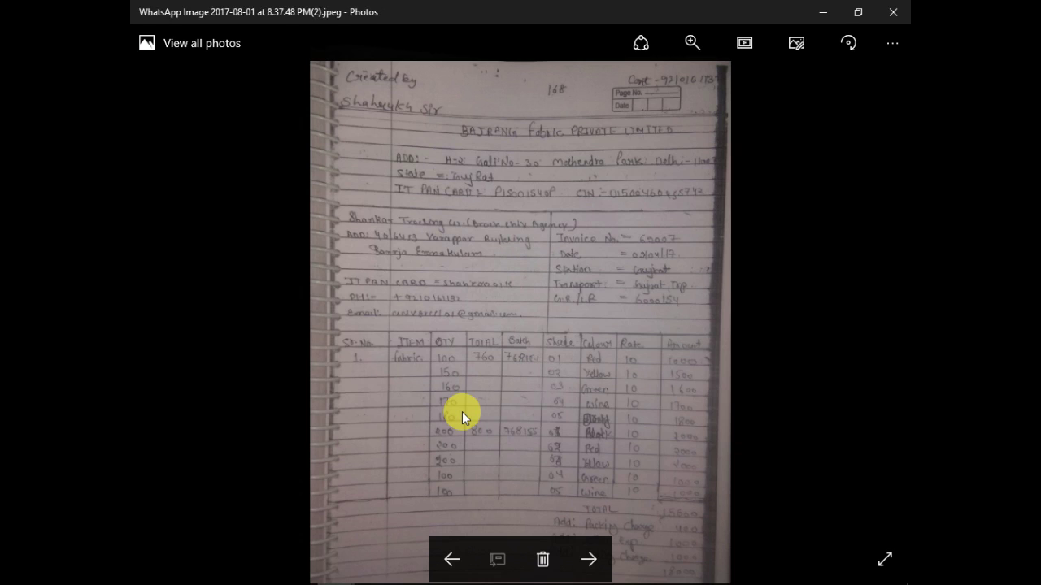
key(alt+Tab)
text(Y)
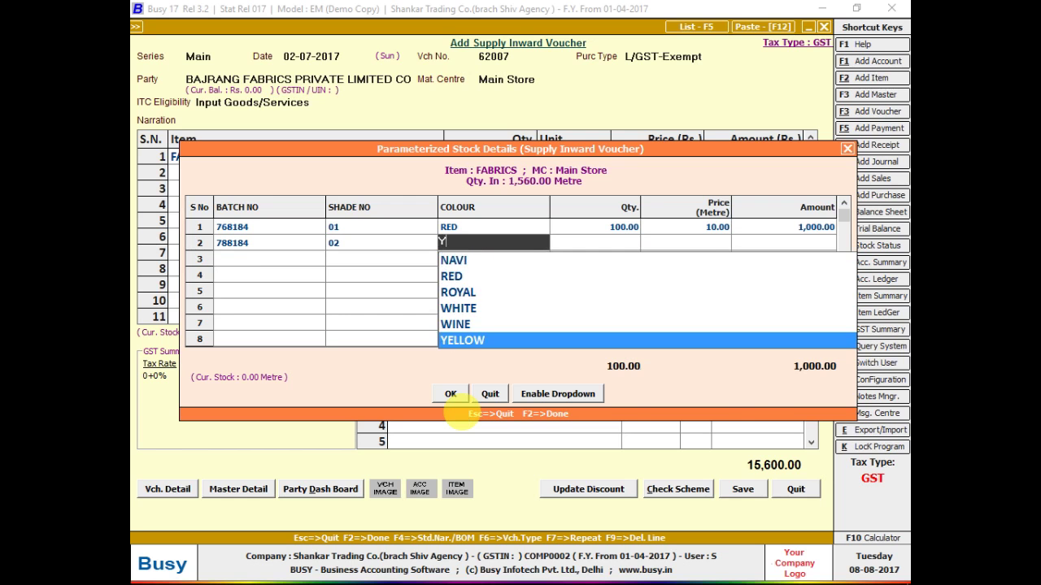
key(Return)
key(alt+Tab)
key(alt+Tab)
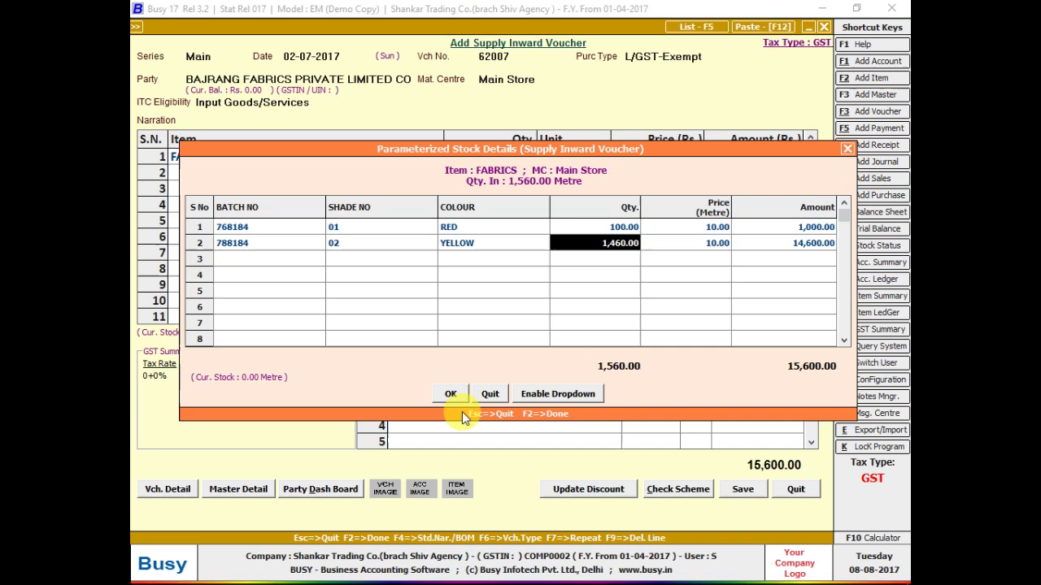
key(alt+Tab)
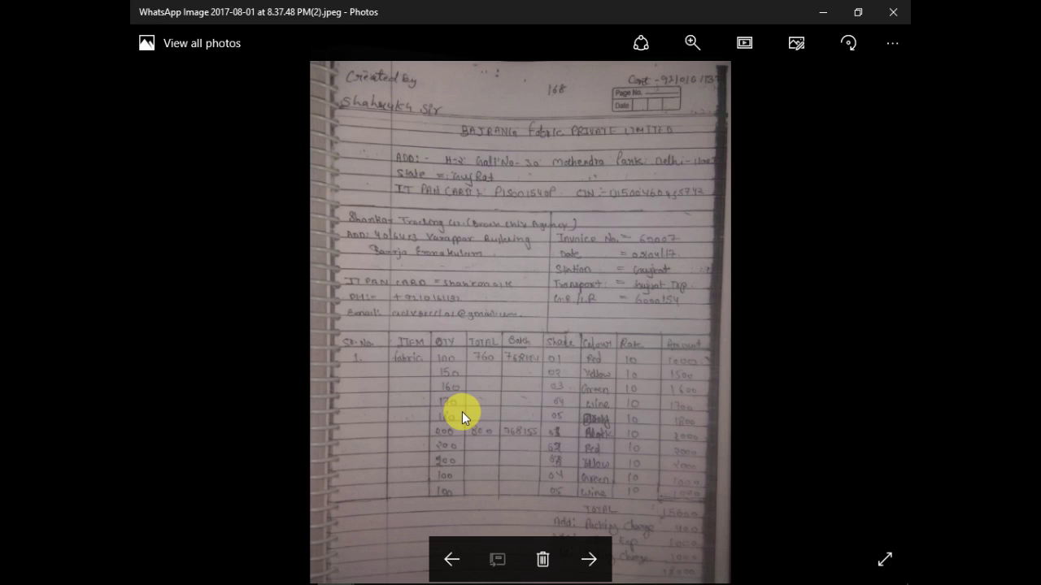
key(alt+Tab)
text(150)
key(Return)
key(Return)
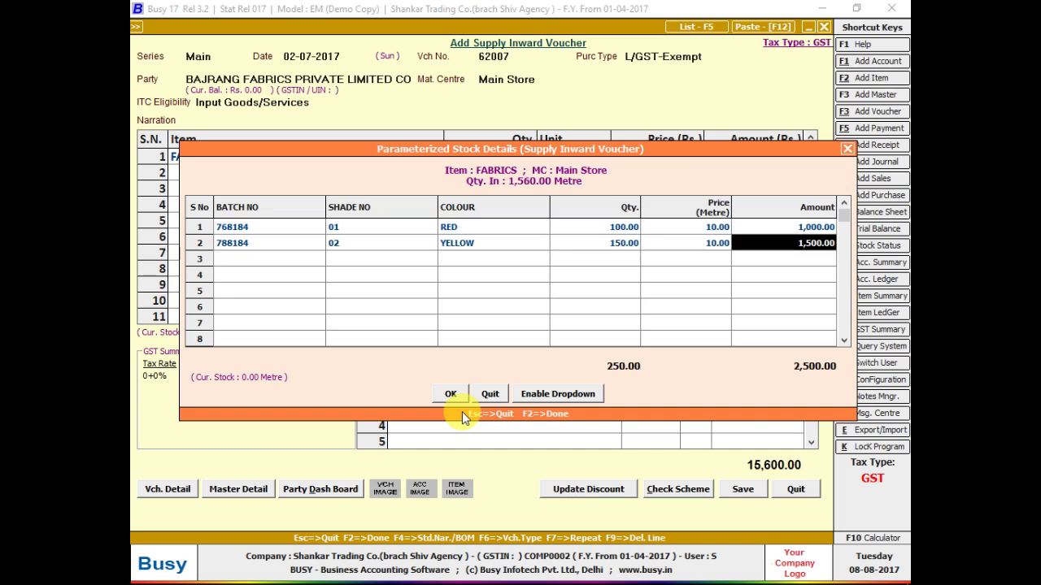
key(Return)
- Recheck the handwritten bill and move to row 3's empty batch cell
key(Up)
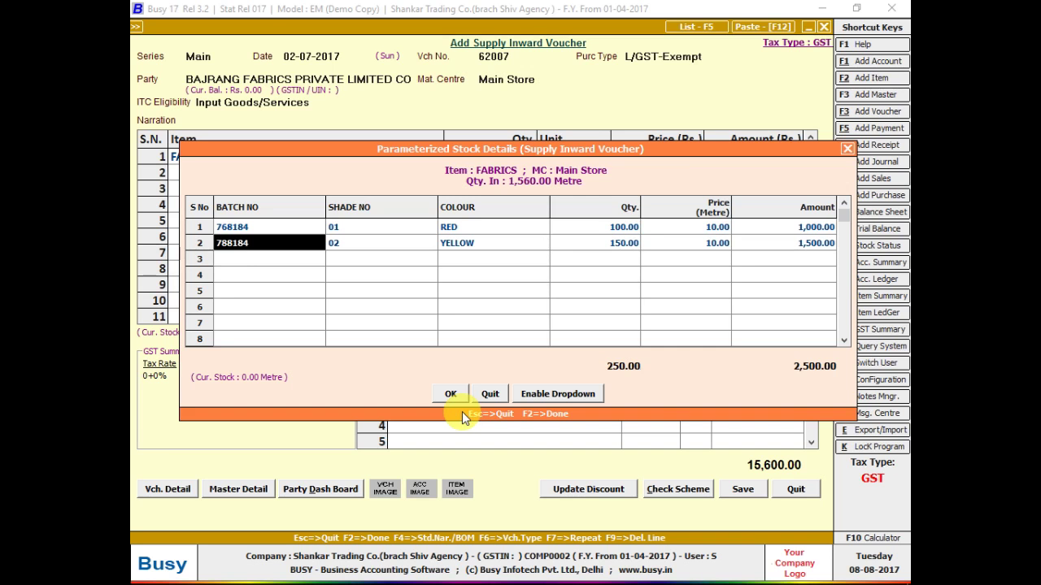
key(alt+Tab)
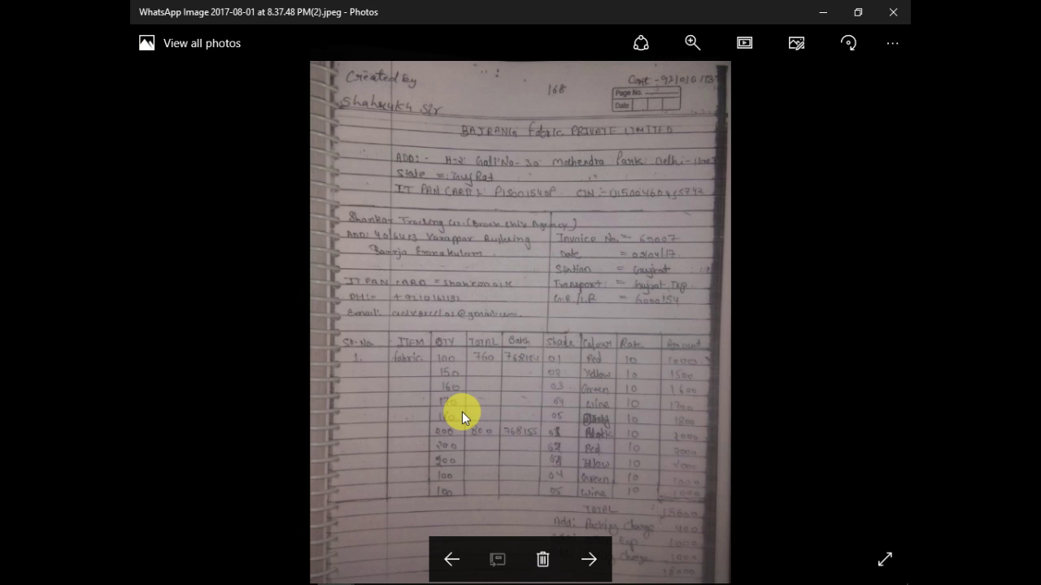
key(alt+Tab)
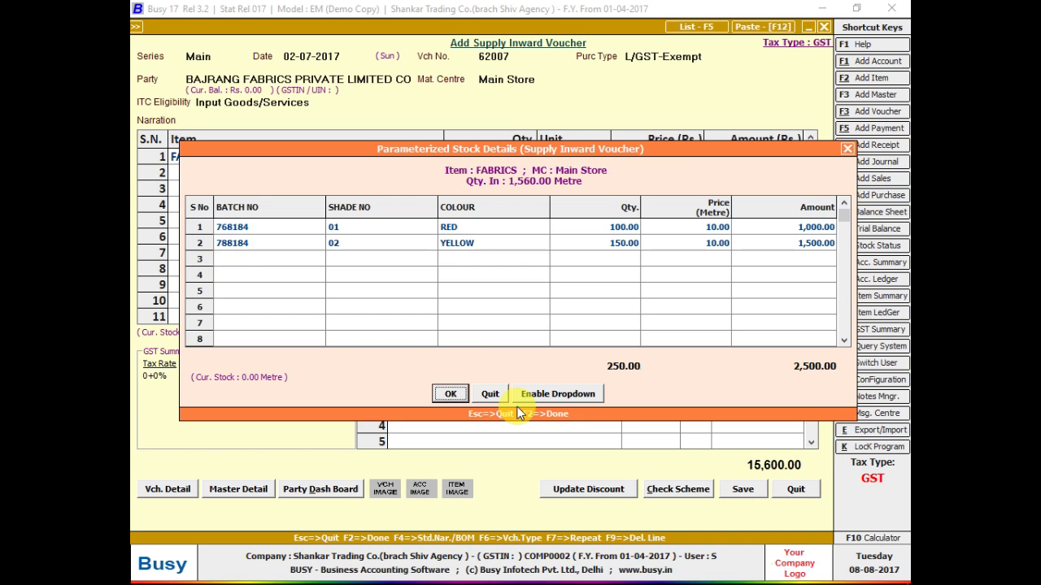
key(Down)
key(Up)
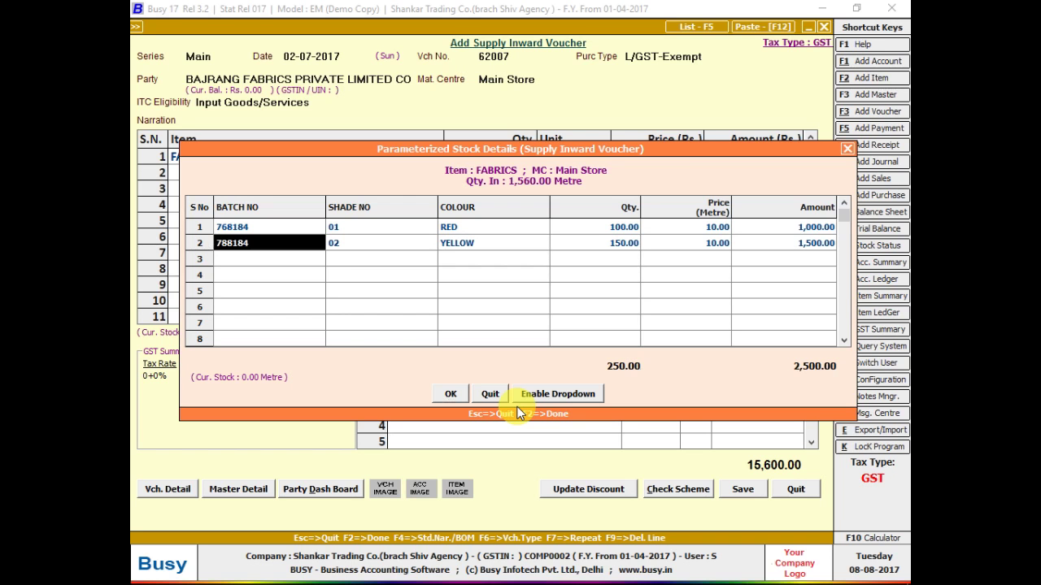
key(Down)
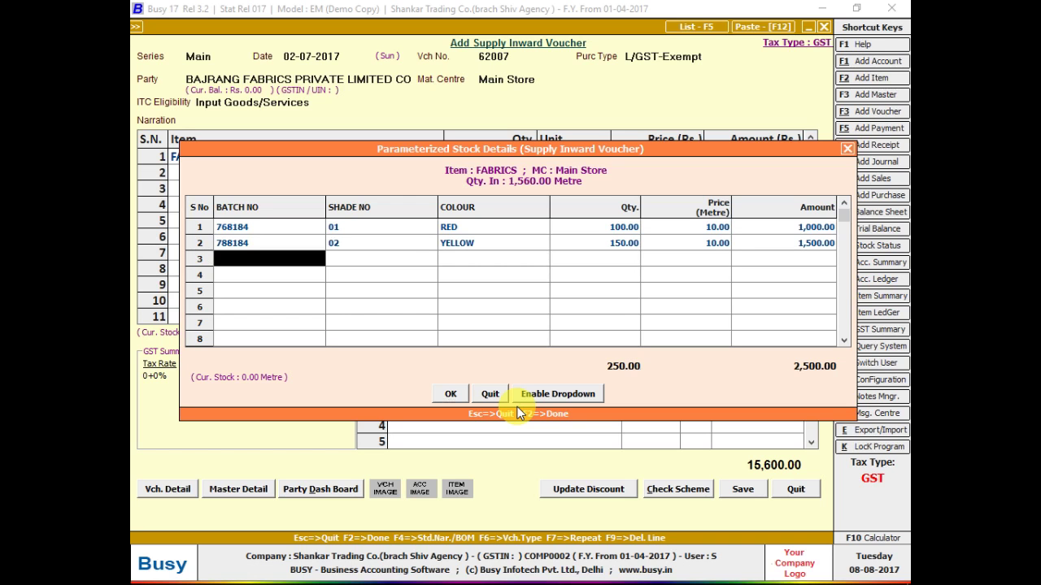
- Fill row 3 with batch 788184, shade 03, GREEN and 160 metres
text(788184)
key(Return)
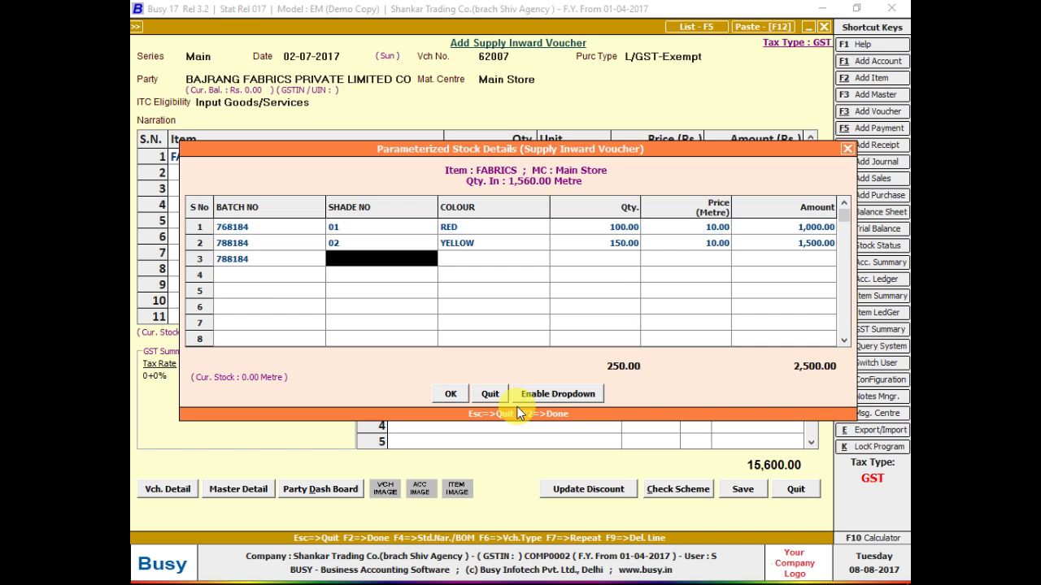
key(alt+Tab)
key(alt+Tab)
text(03)
key(Return)
key(alt+Tab)
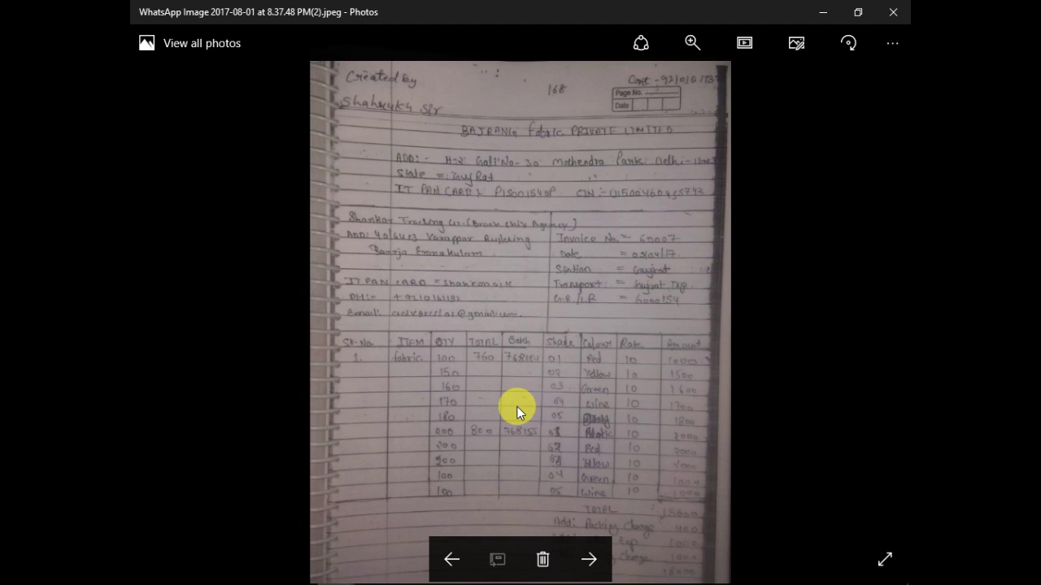
key(alt+Tab)
text(gREE)
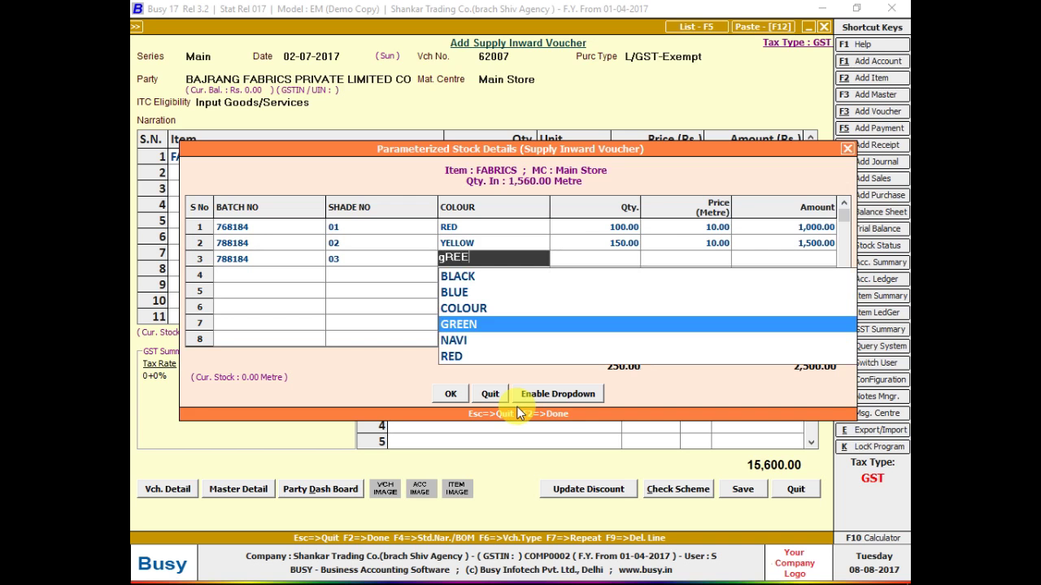
key(Return)
key(alt+Tab)
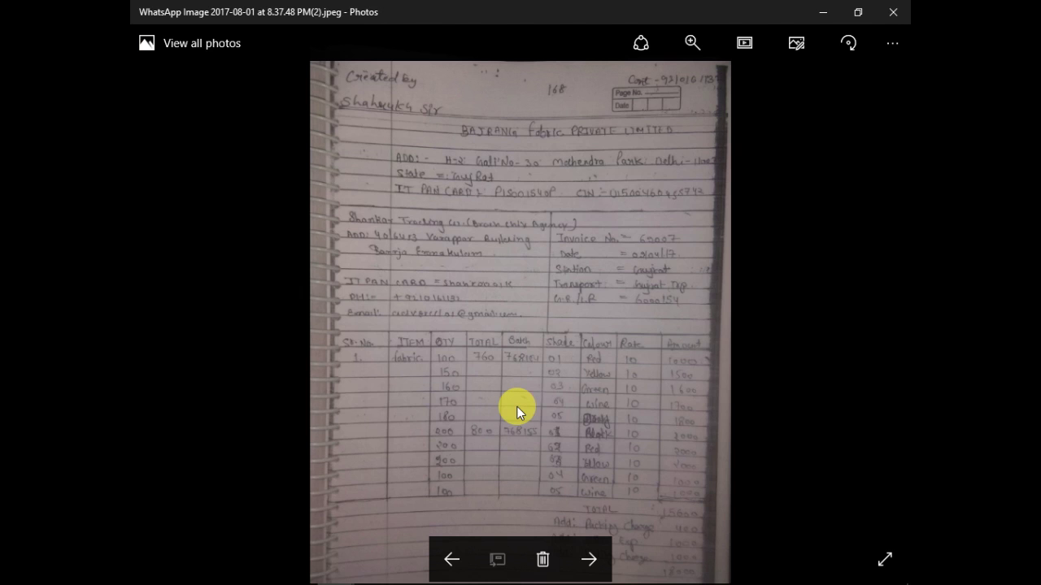
key(alt+Tab)
text(160)
key(Return)
key(Return)
key(Return)
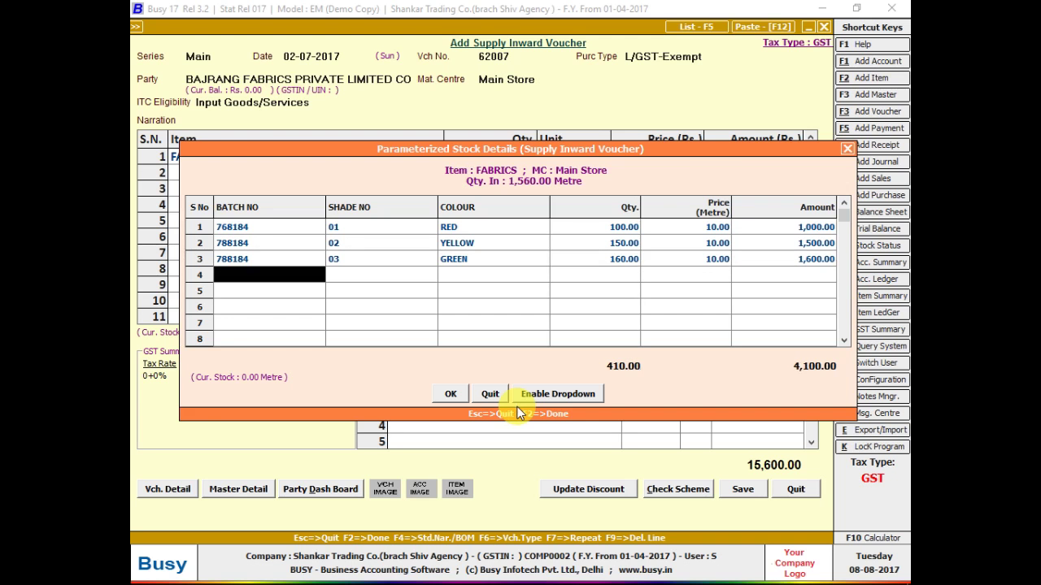
key(alt+Tab)
key(alt+Tab)
key(alt+Tab)
key(alt+Tab)
key(alt+Tab)
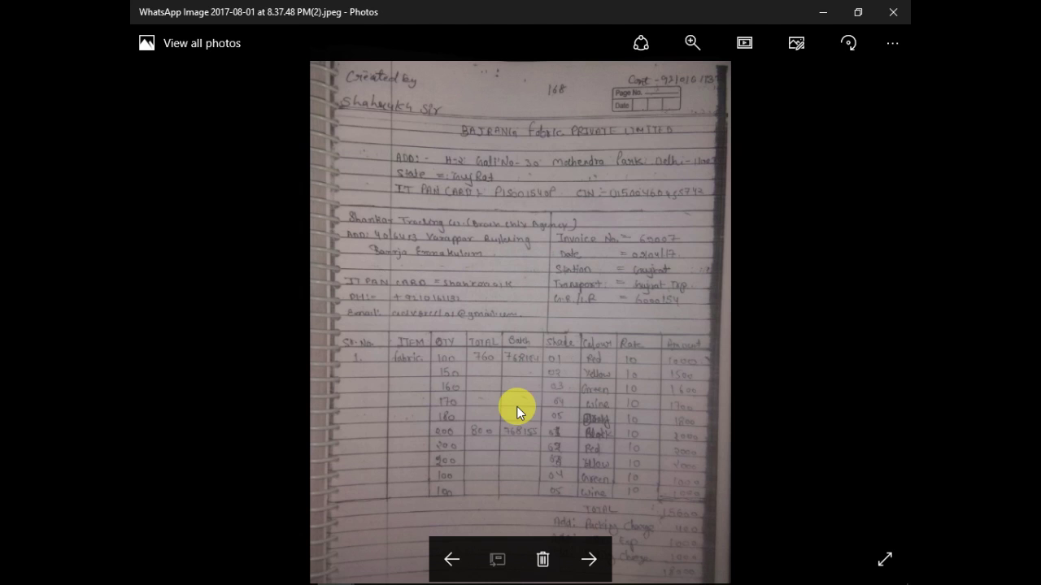
key(alt+Tab)
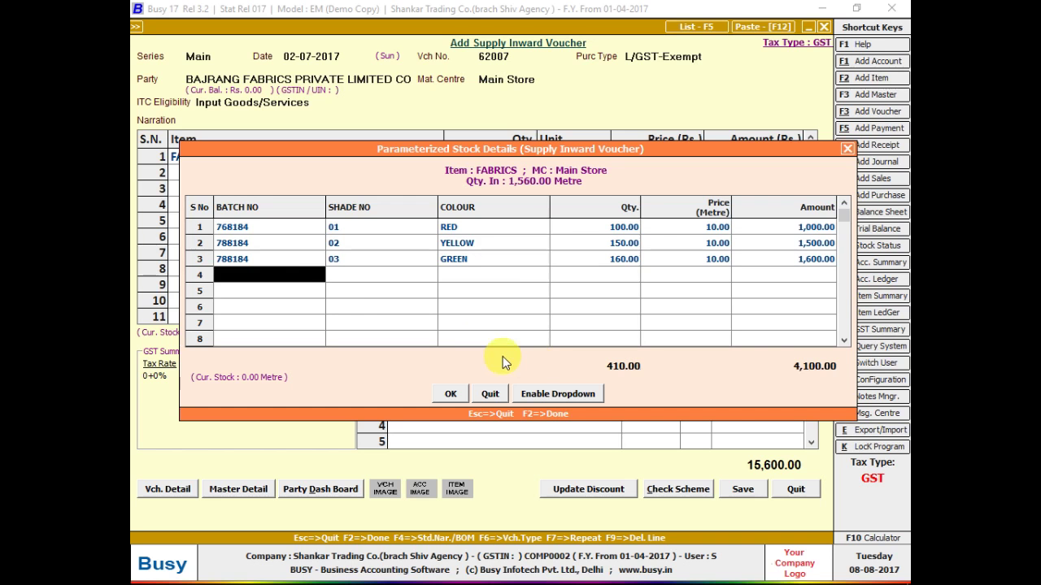
key(alt+Tab)
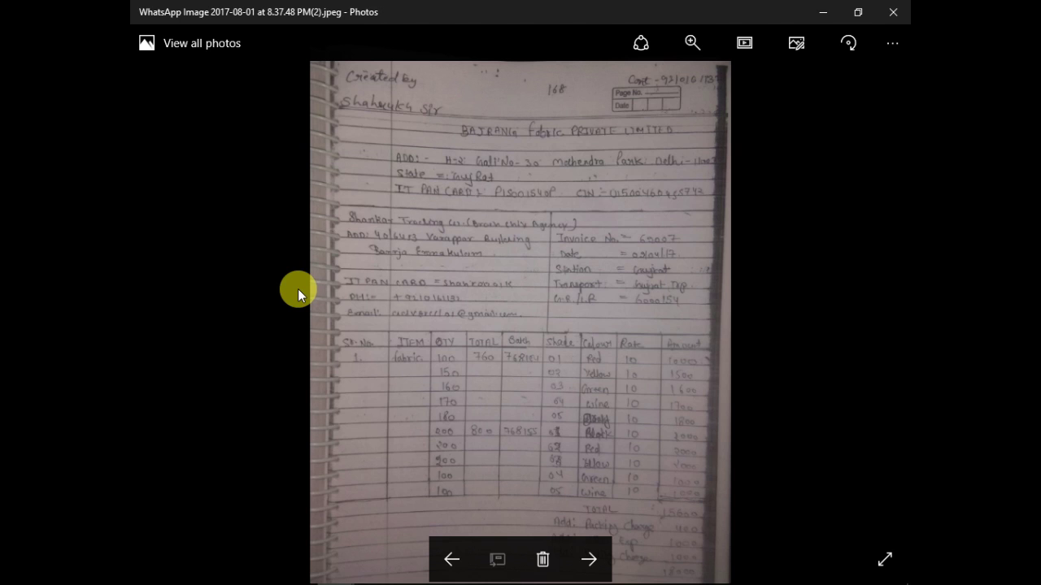
key(alt+Tab)
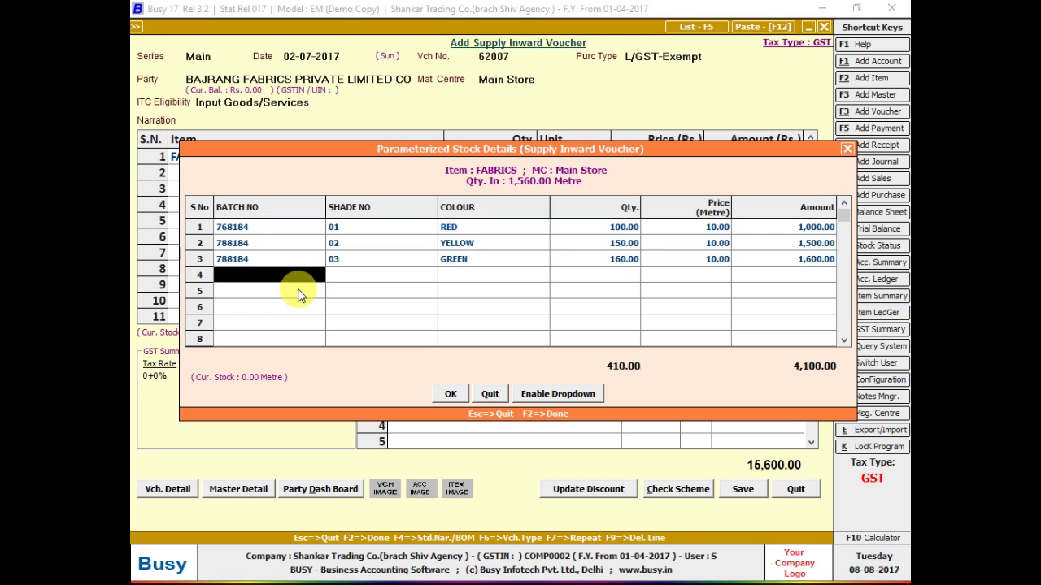
- Fill row 4 with batch 788184, shade 04, WINE and 170 metres
text(788184)
key(Return)
text(04)
key(Return)
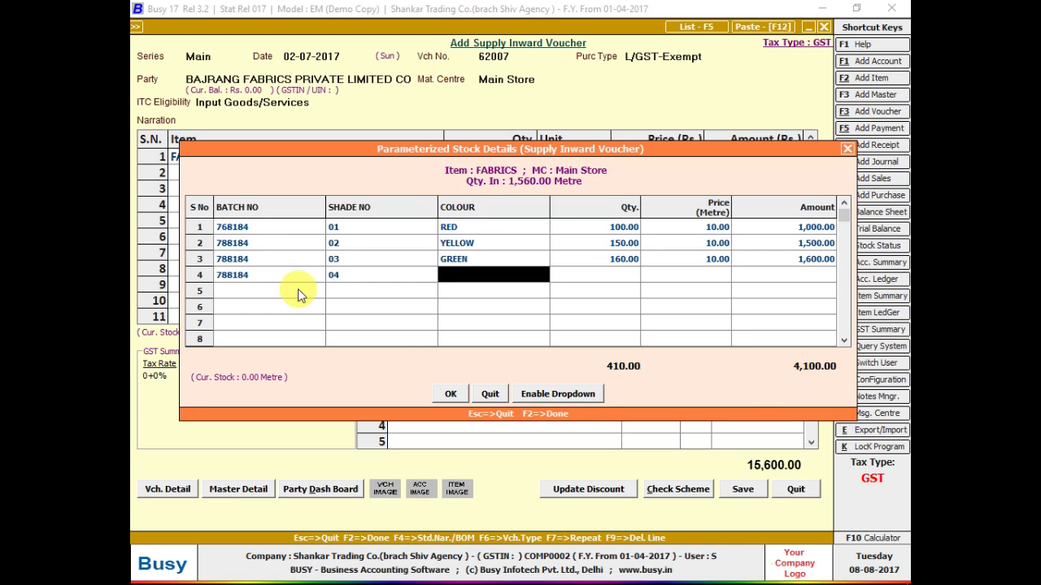
key(alt+Tab)
key(alt+Tab)
text(wi)
key(Return)
key(alt+Tab)
key(alt+Tab)
text(170)
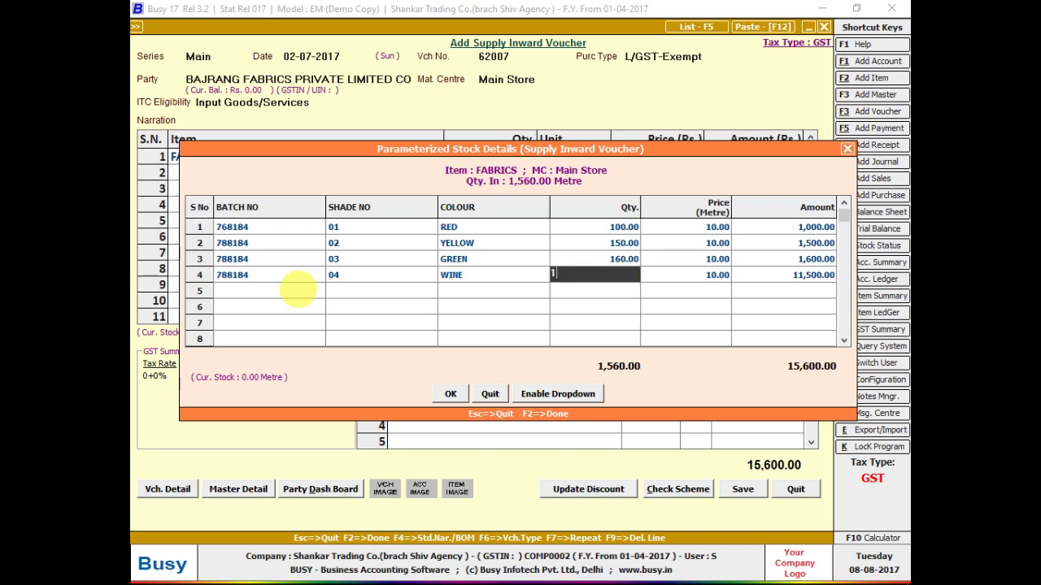
key(Return)
key(Return)
key(Return)
key(alt+Tab)
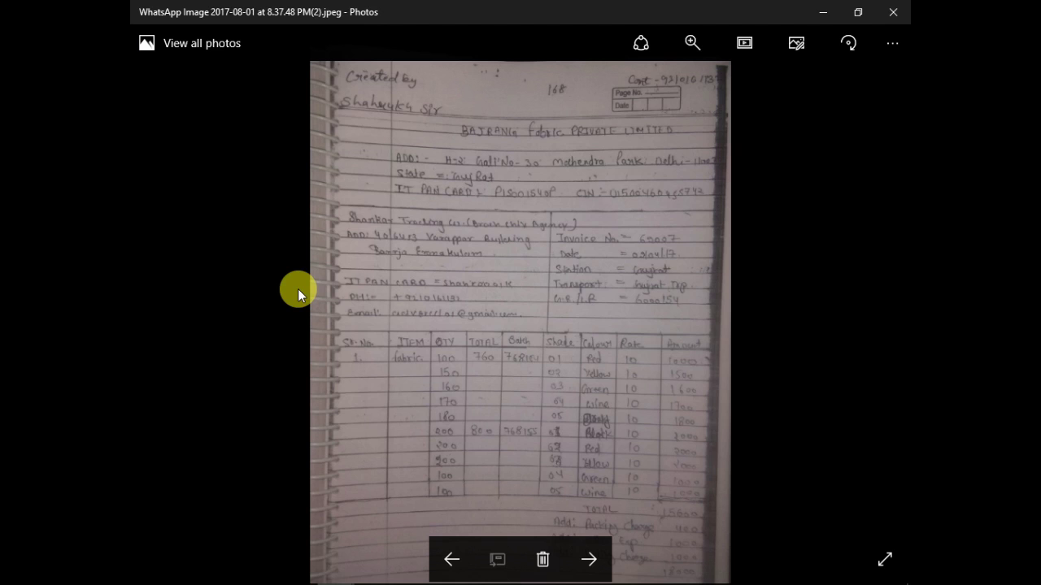
- Start row 5 with batch number 788184
key(alt+Tab)
text(788184)
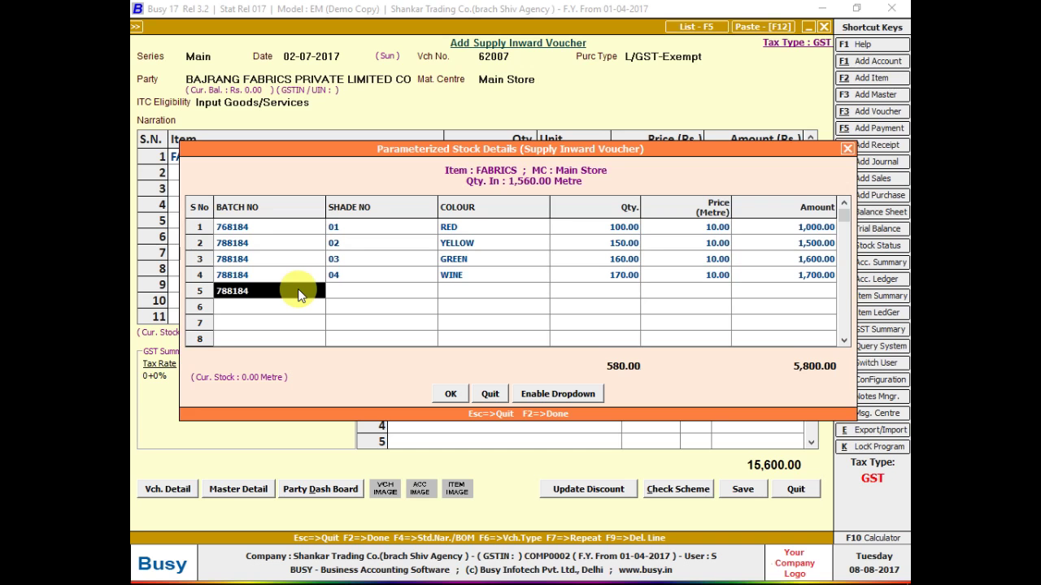
key(Return)
key(alt+Tab)
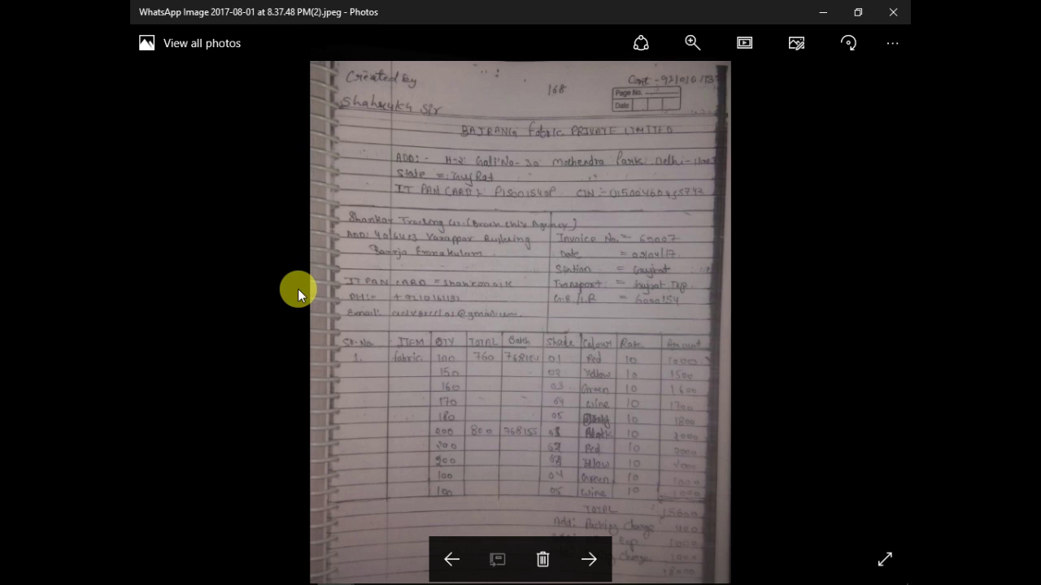
key(alt+Tab)
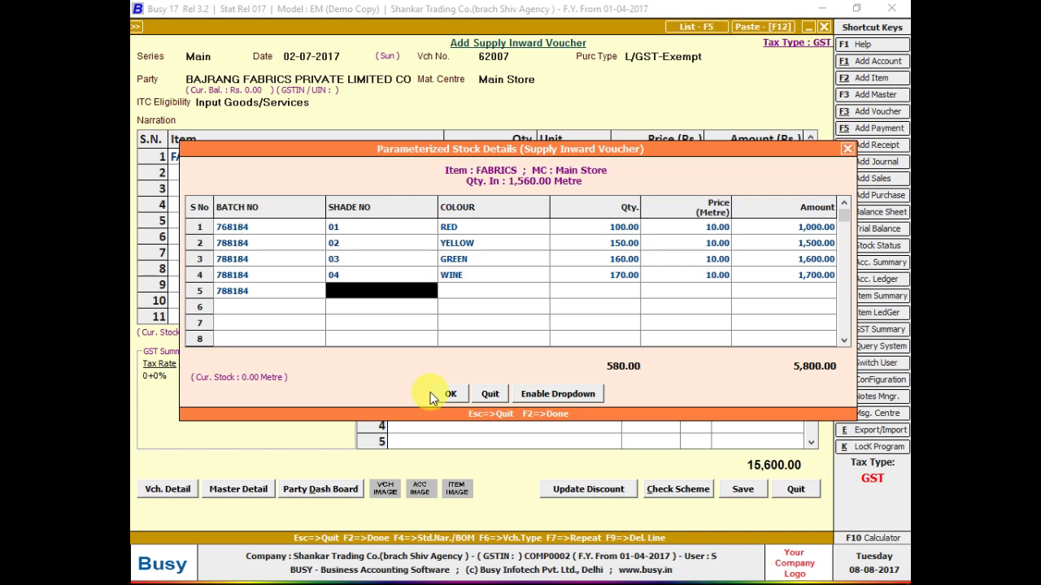
- Give row 5 shade 05, first picking WHITE, then go back to its colour cell
text(05)
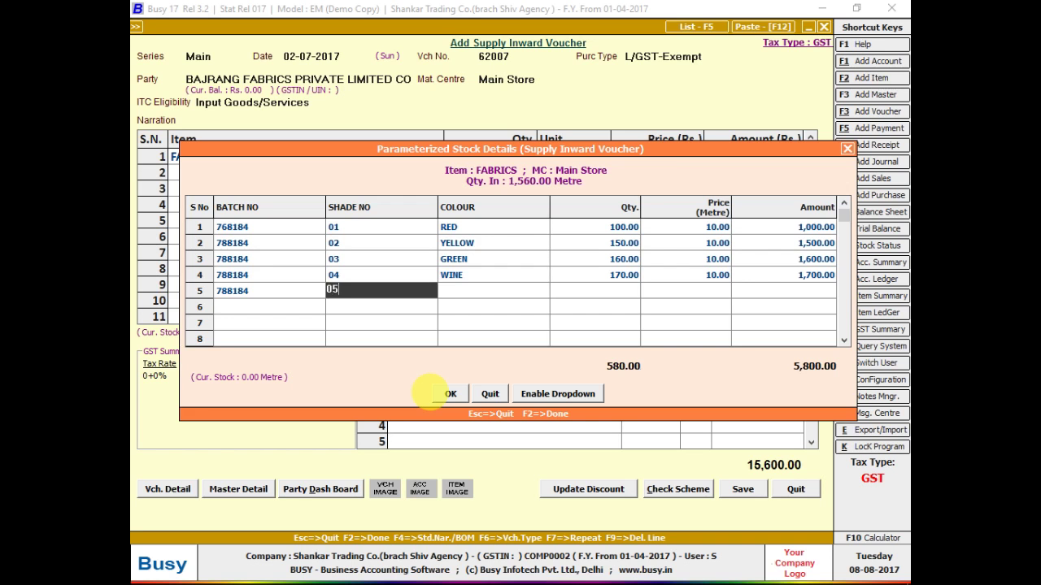
key(Return)
text(WHITE)
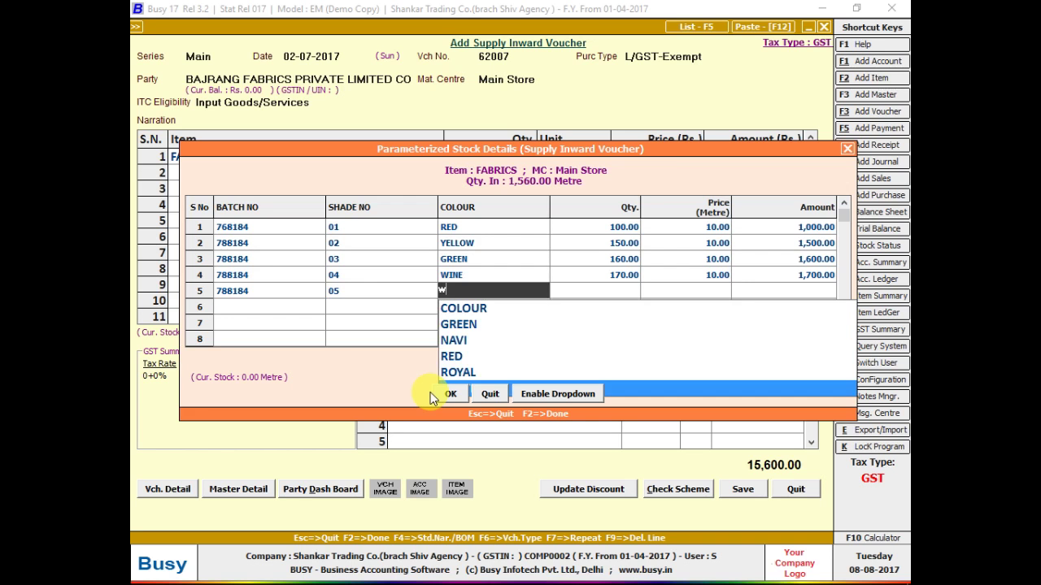
key(Return)
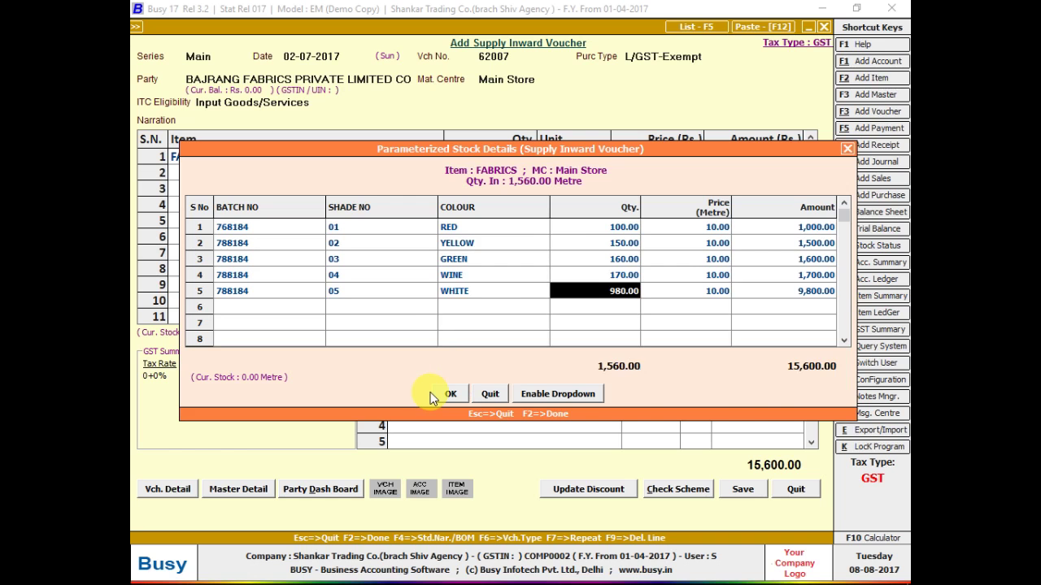
key(alt+Tab)
key(alt+Tab)
key(shift+Tab)
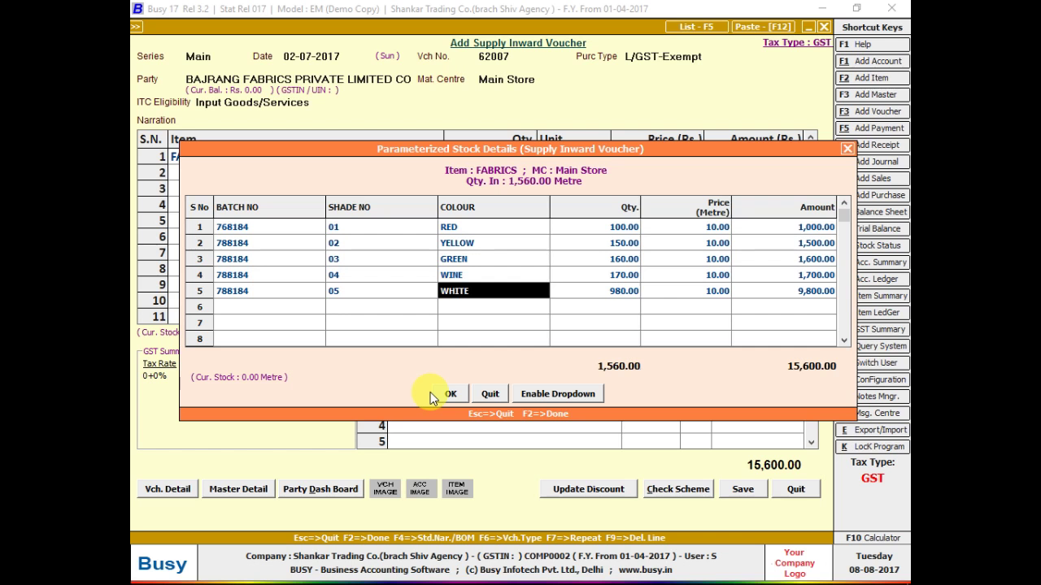
key(alt+Tab)
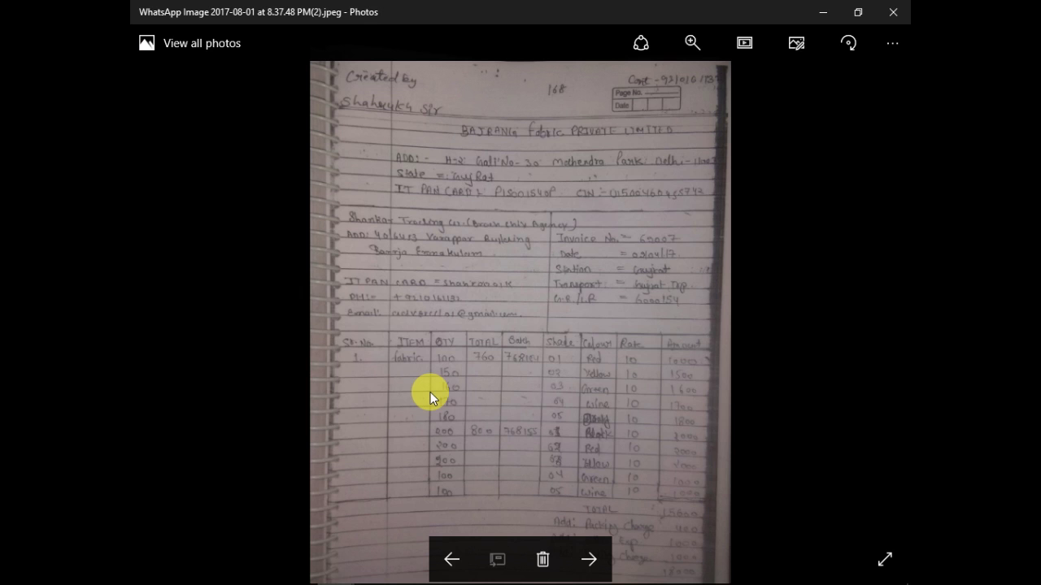
key(alt+Tab)
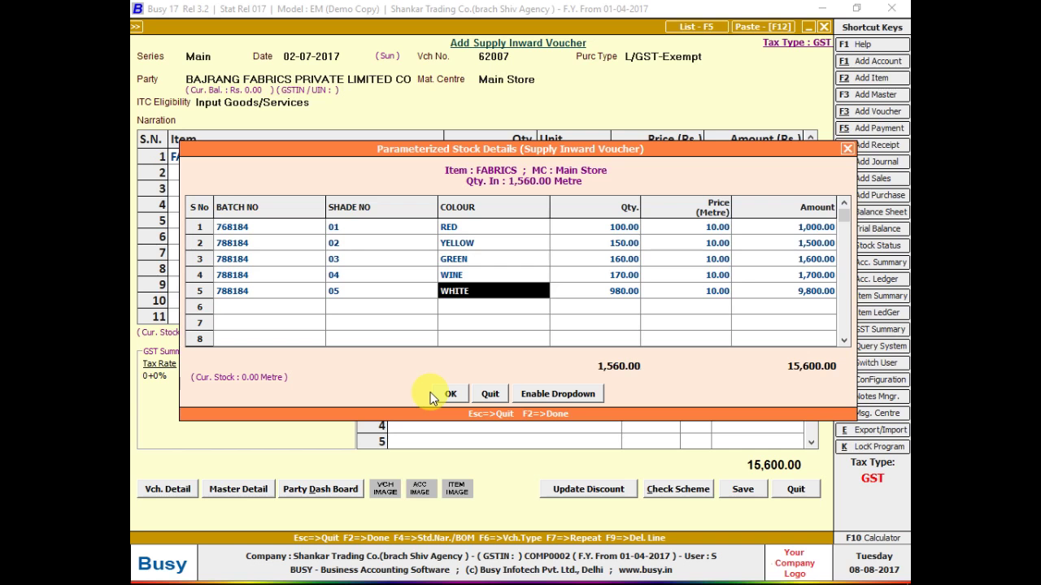
key(alt+Tab)
key(alt+Tab)
- Change row 5's colour to BLACK, set 180 metres, and submit the batch details
text(BLA)
key(Return)
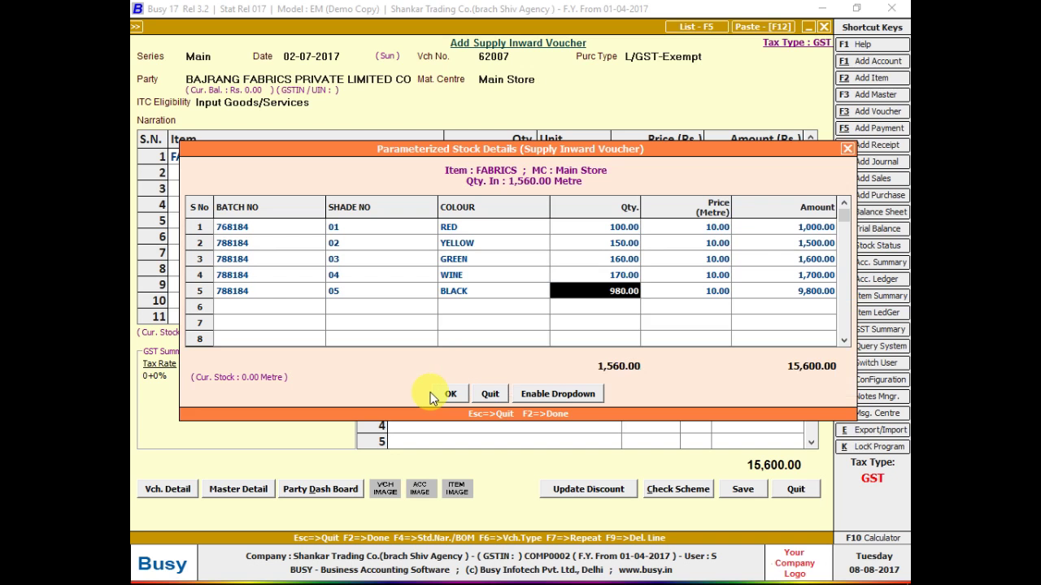
key(alt+Tab)
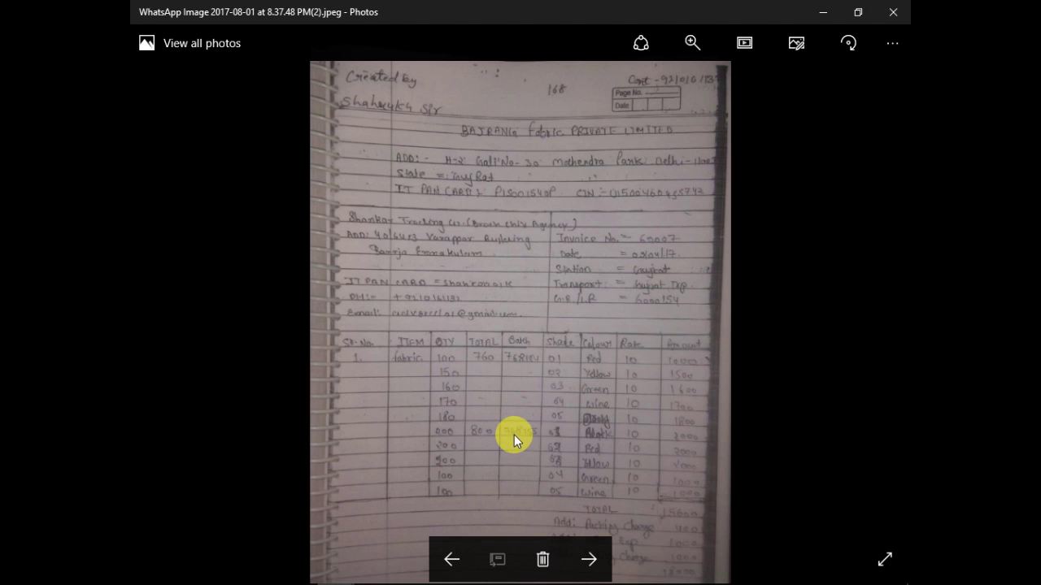
key(alt+Tab)
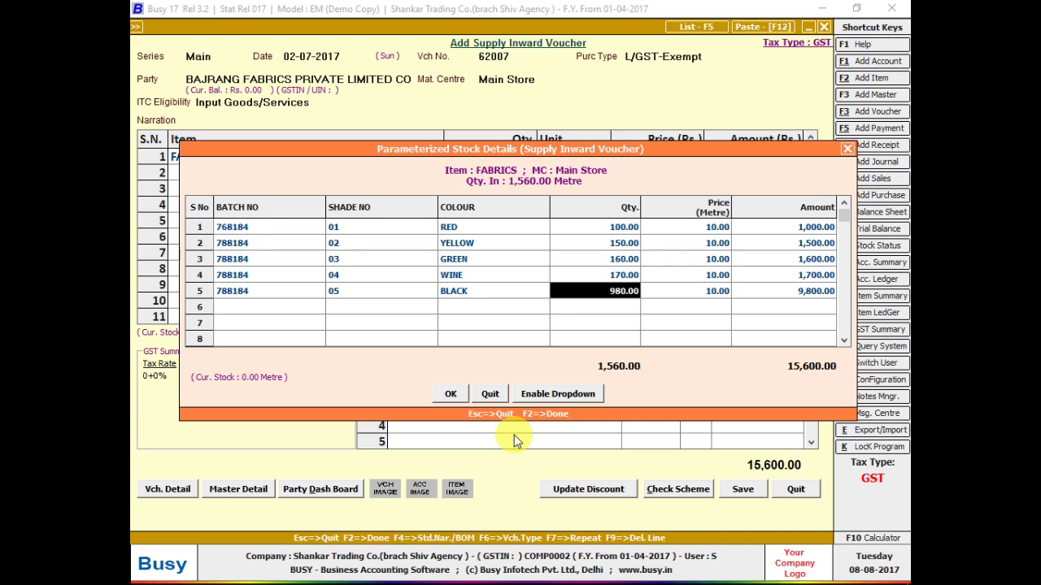
text(180)
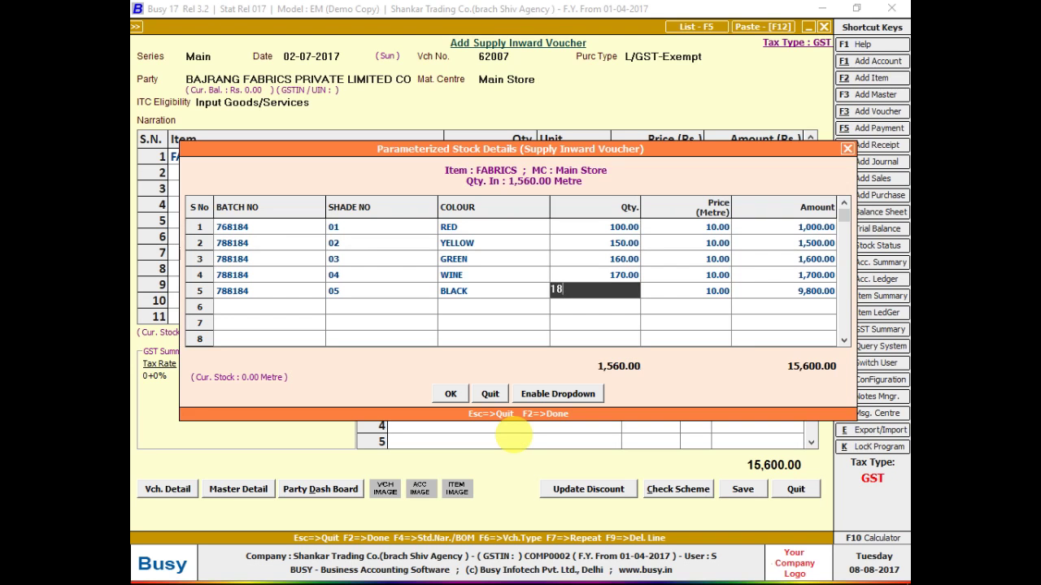
key(Return)
key(Return)
key(Return)
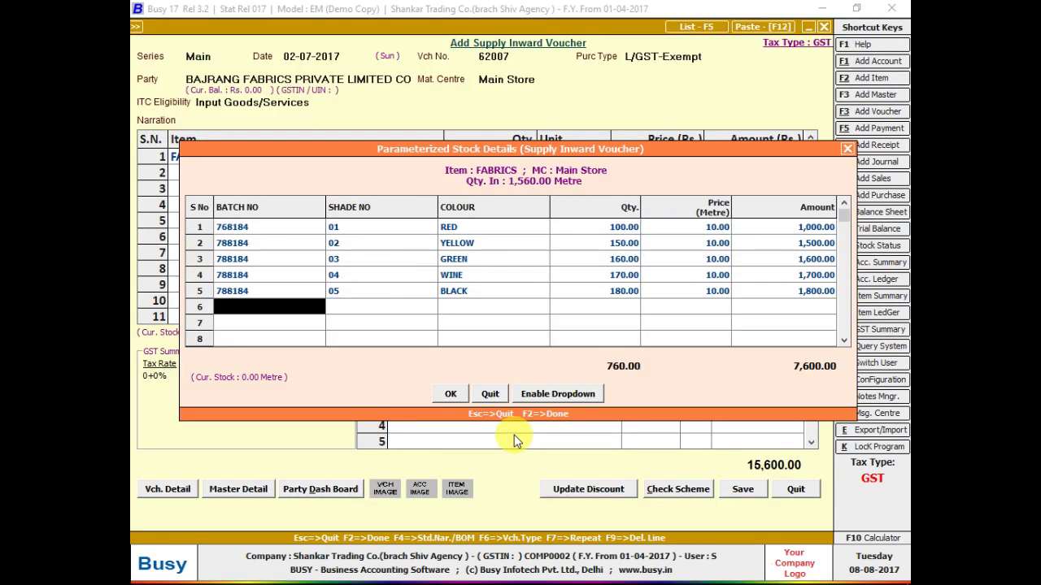
key(F2)
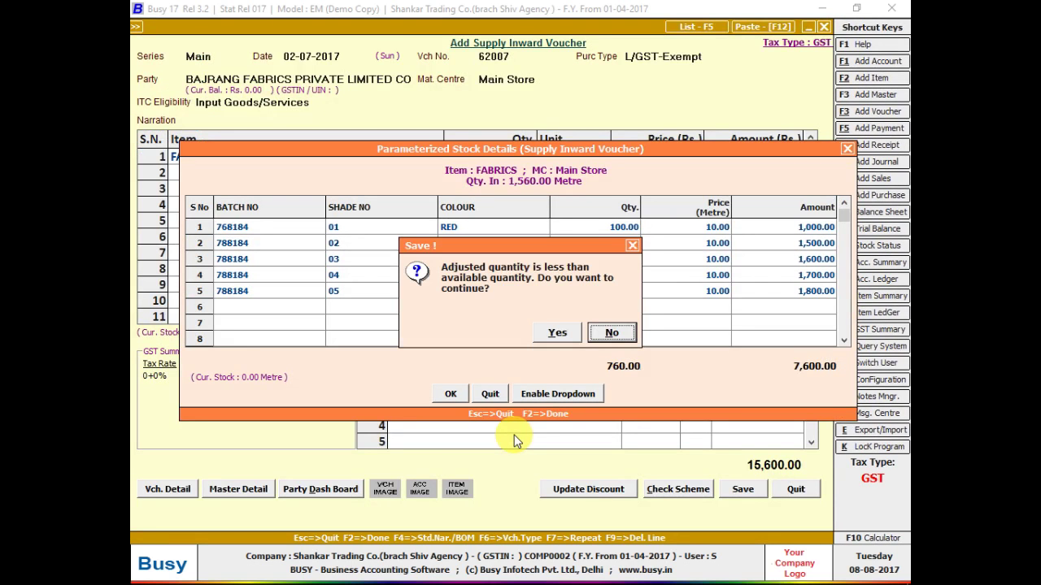
- Decline the lower-quantity prompt and select the five batch rows in the grid
key(Return)
key(Up)
key(Up)
key(Up)
key(Up)
key(Up)
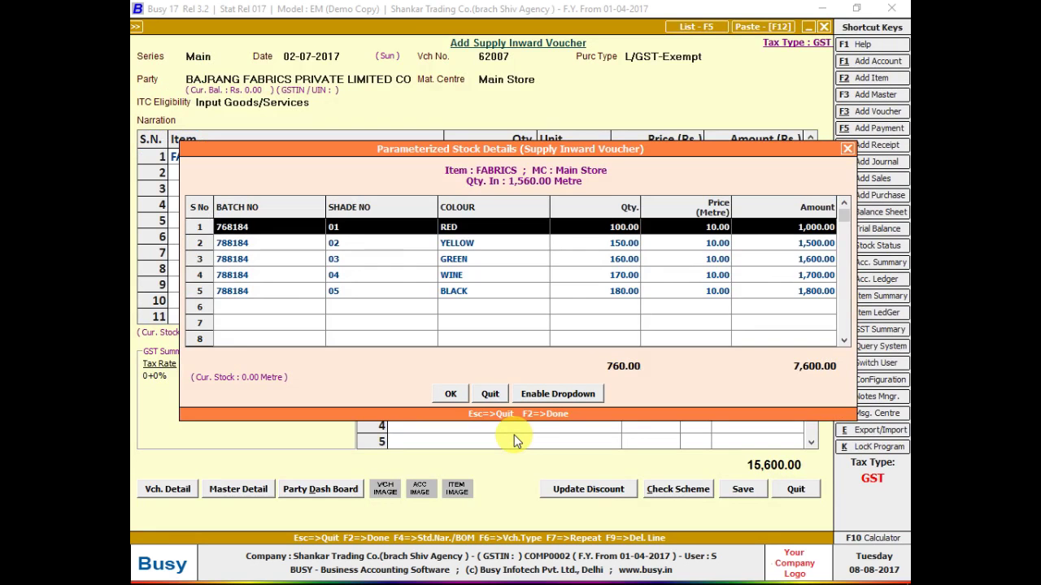
key(ctrl+shift+Down)
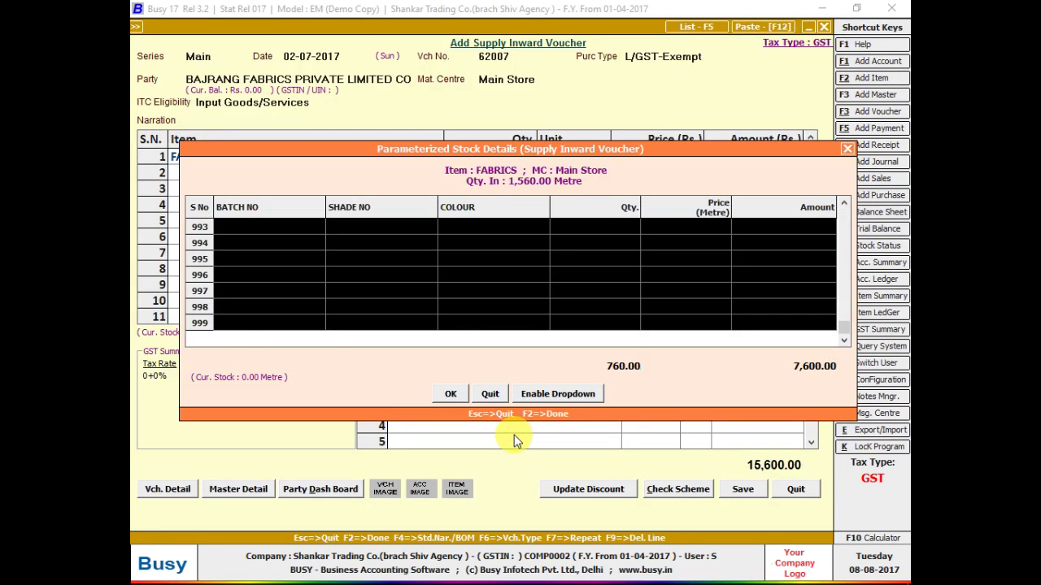
key(shift+Tab)
key(shift+Tab)
key(shift+Tab)
key(shift+Tab)
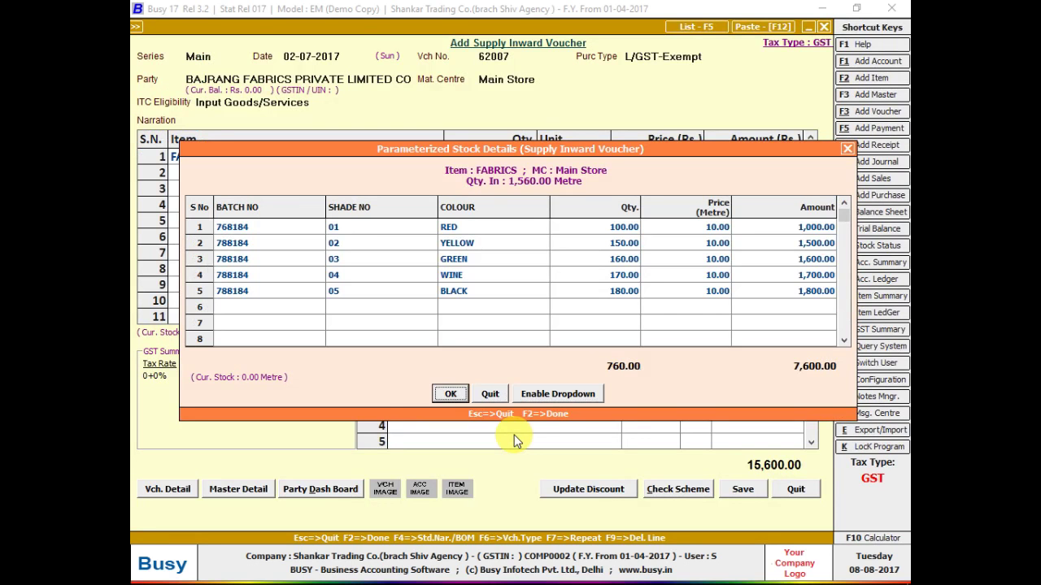
key(shift+Tab)
key(shift+Right)
key(shift+Right)
key(shift+Right)
key(shift+Right)
key(shift+Right)
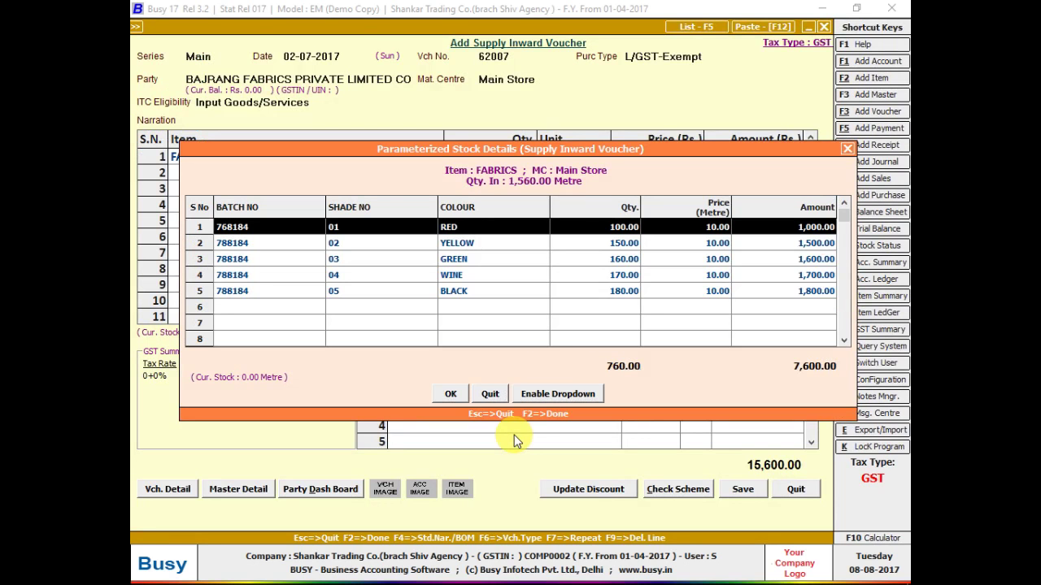
key(shift+Down)
key(shift+Down)
key(shift+Down)
key(shift+Down)
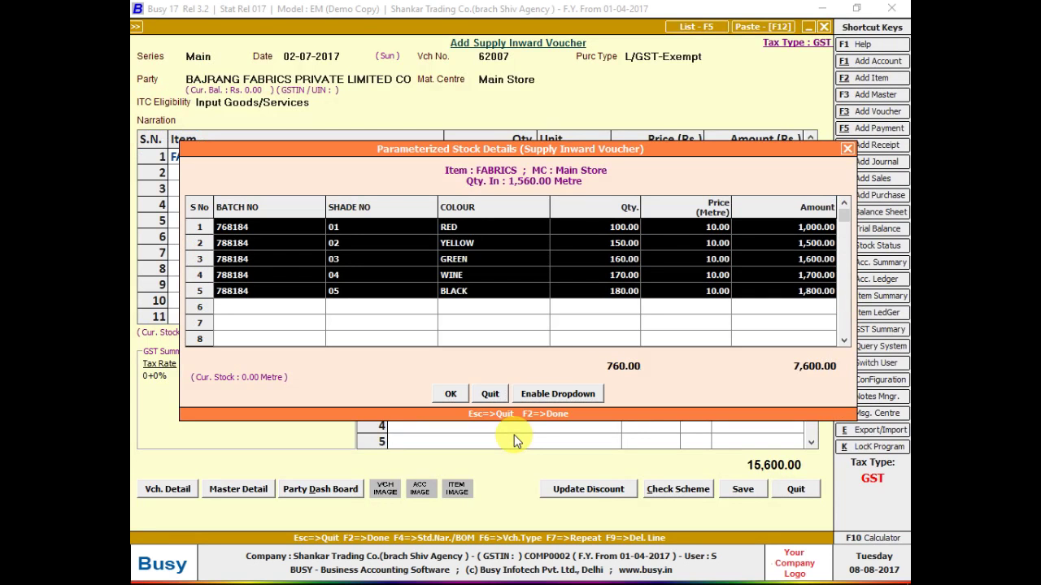
key(ctrl+c)
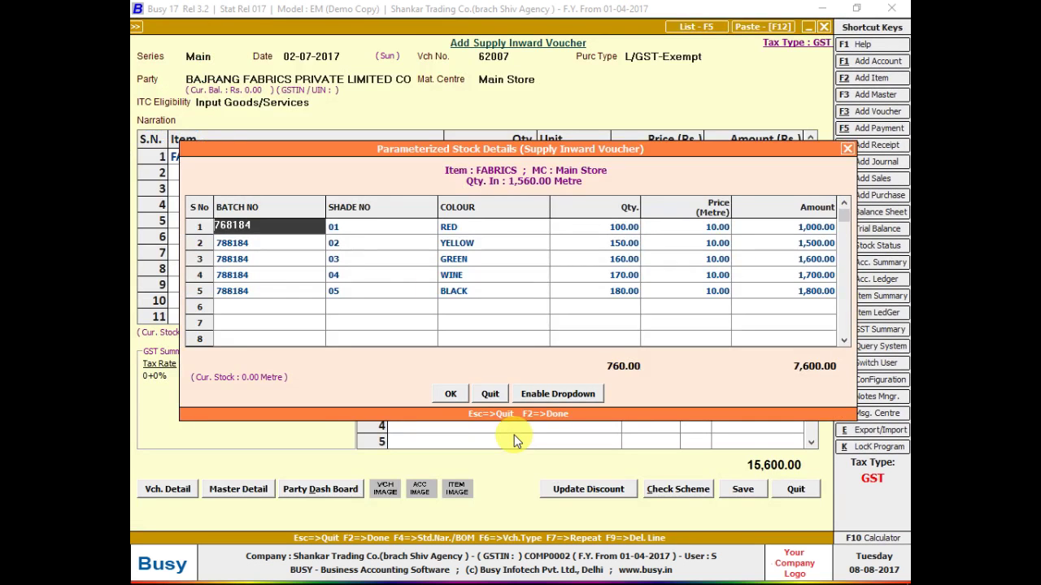
- Accept the batch details and change the first FABRICS line's quantity to 760 metres
key(F2)
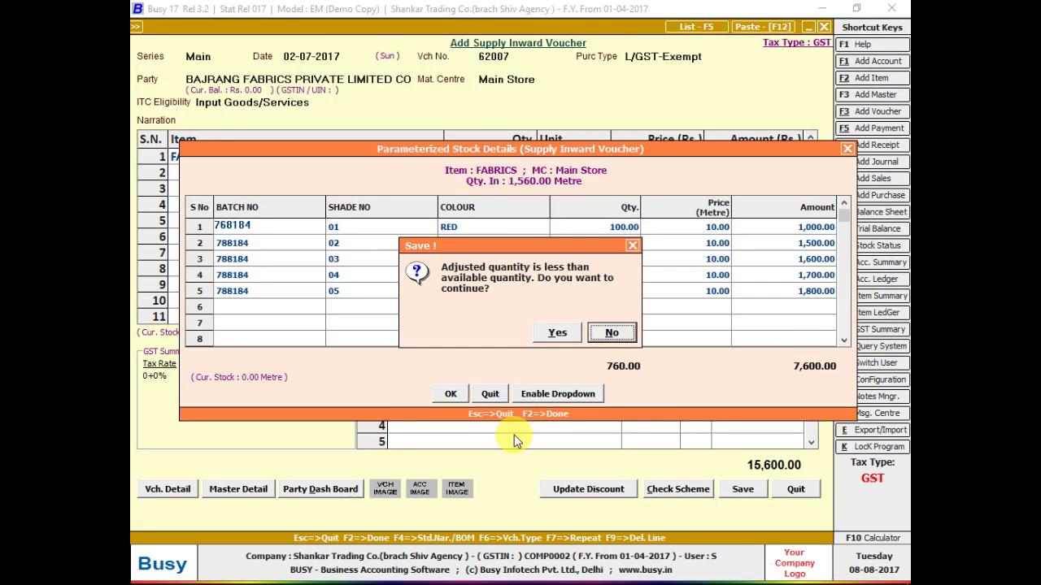
key(Left)
key(Return)
key(Left)
key(Left)
text(7)
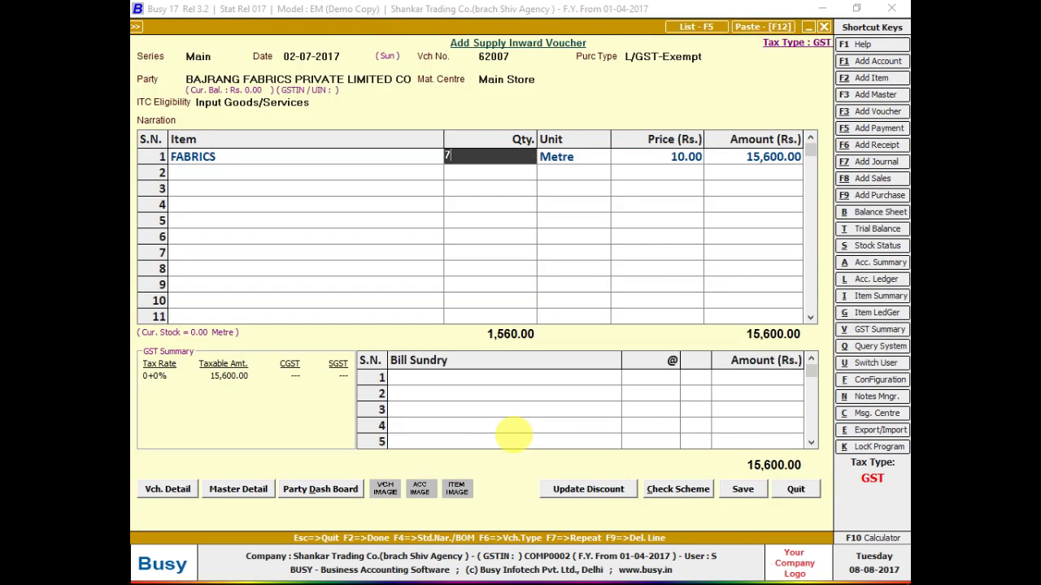
text(60)
key(Return)
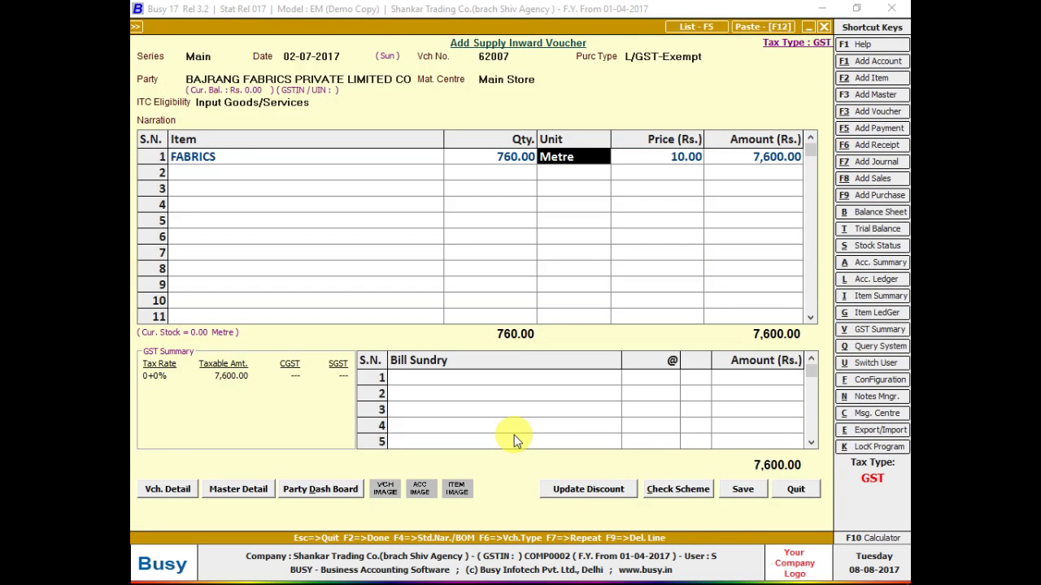
- Reopen and re-confirm the batch details for the 760-metre line
key(Return)
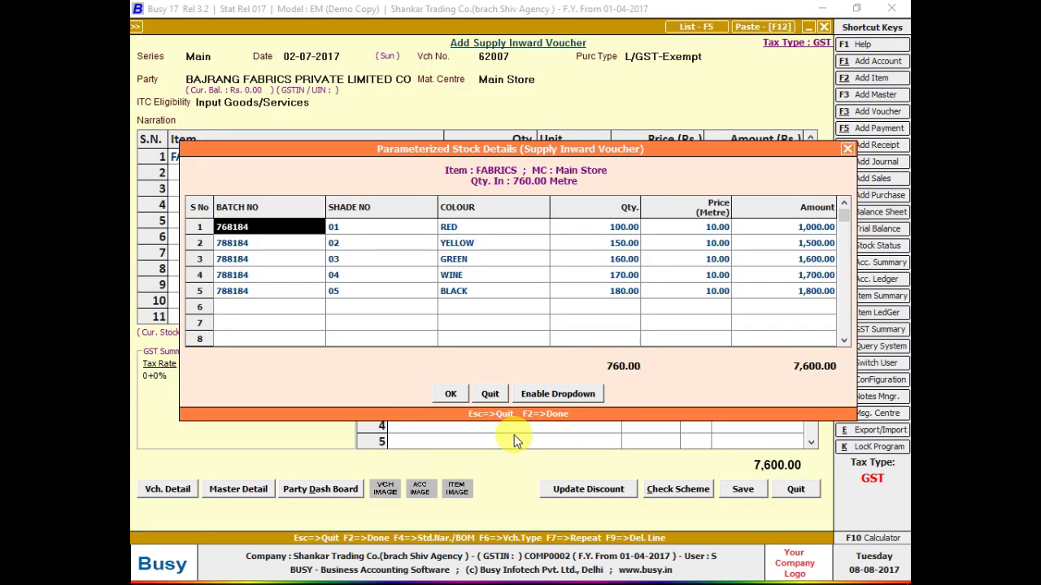
key(F2)
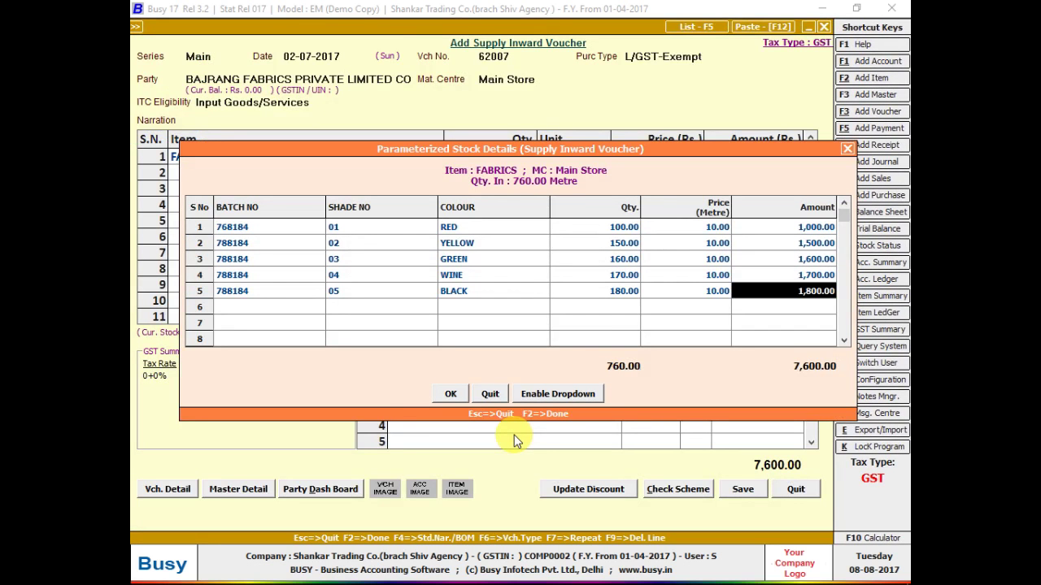
key(F2)
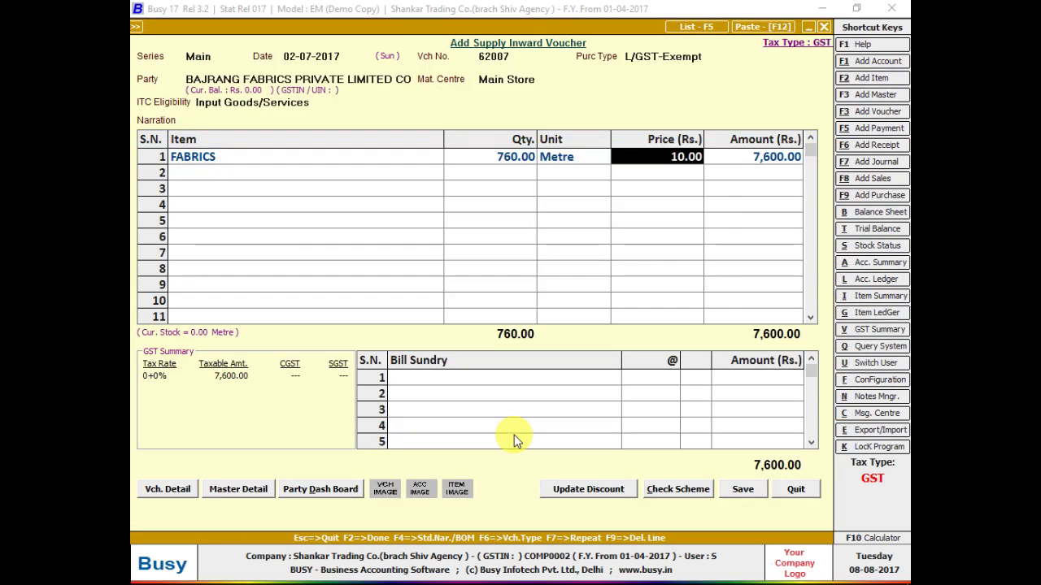
key(Return)
key(Return)
key(Return)
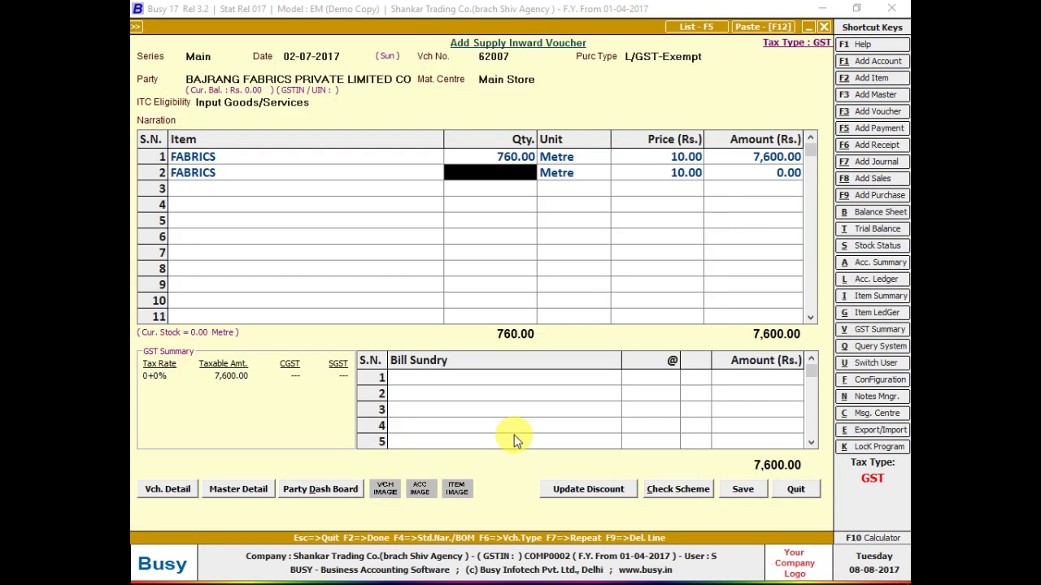
text(800)
key(Return)
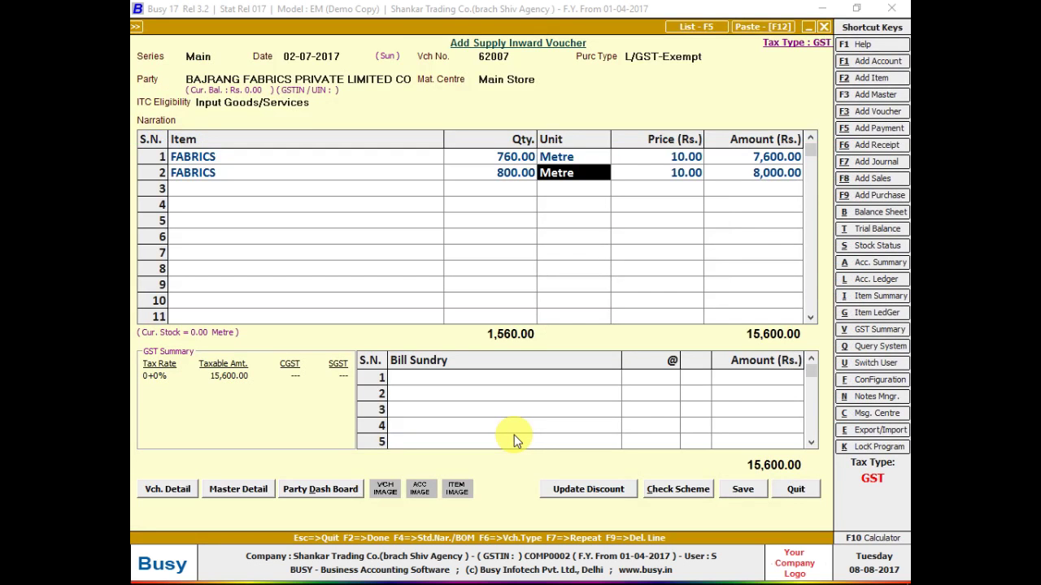
key(Return)
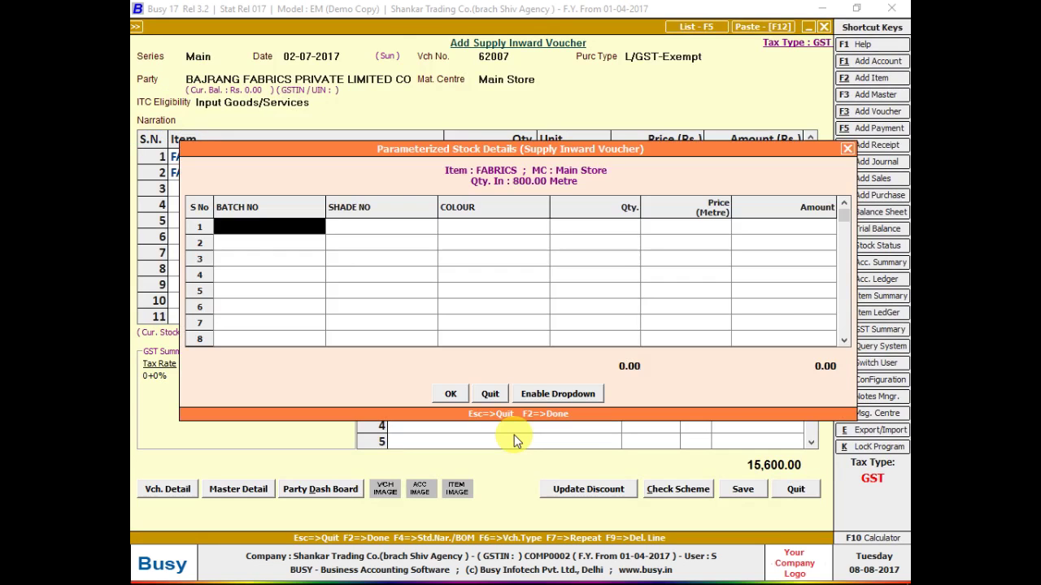
key(alt+Tab)
key(alt+Tab)
key(alt+Tab)
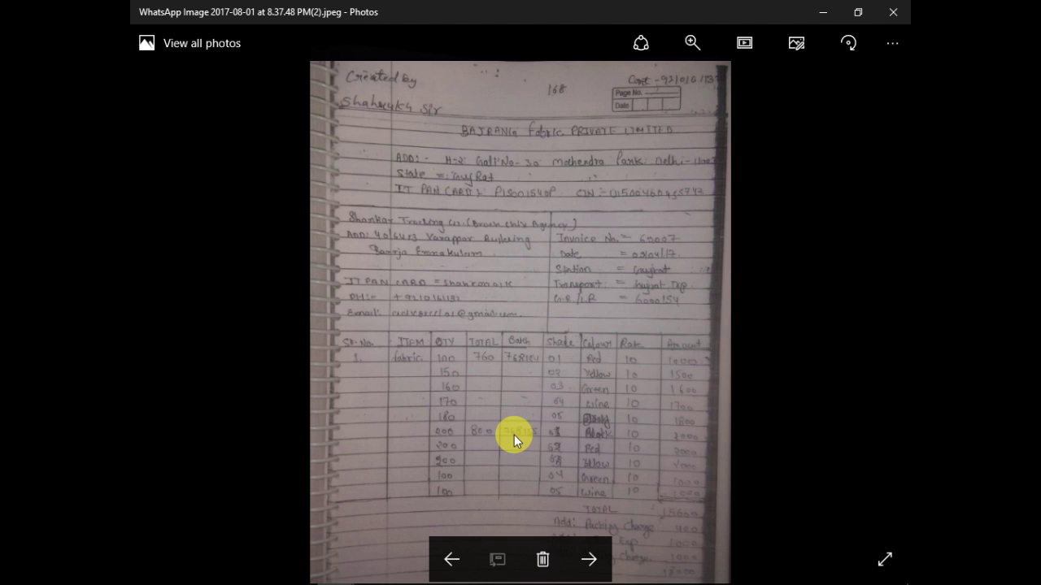
key(alt+Tab)
text(78)
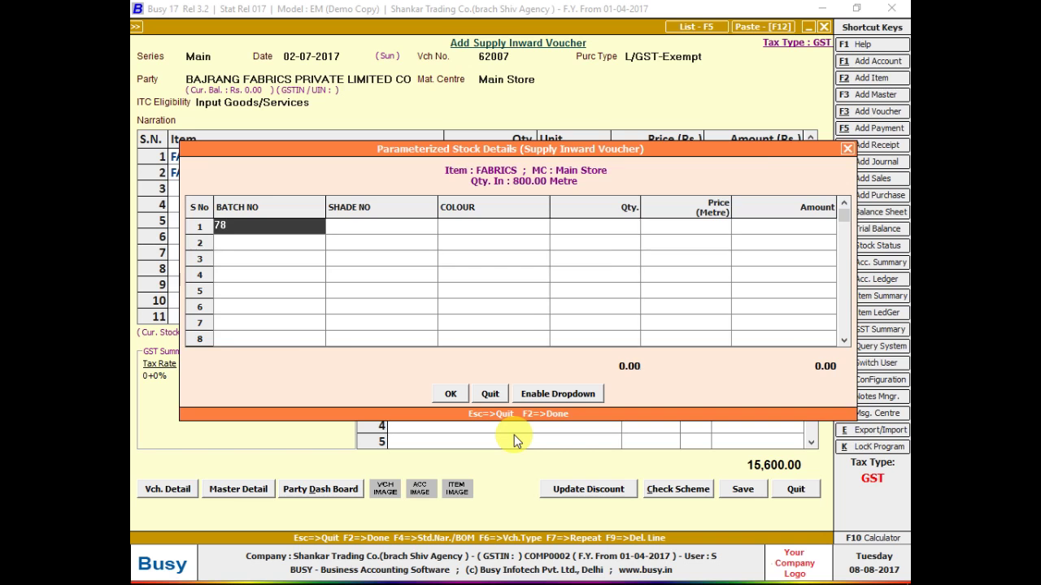
key(Escape)
key(Return)
key(Left)
key(Left)
key(Left)
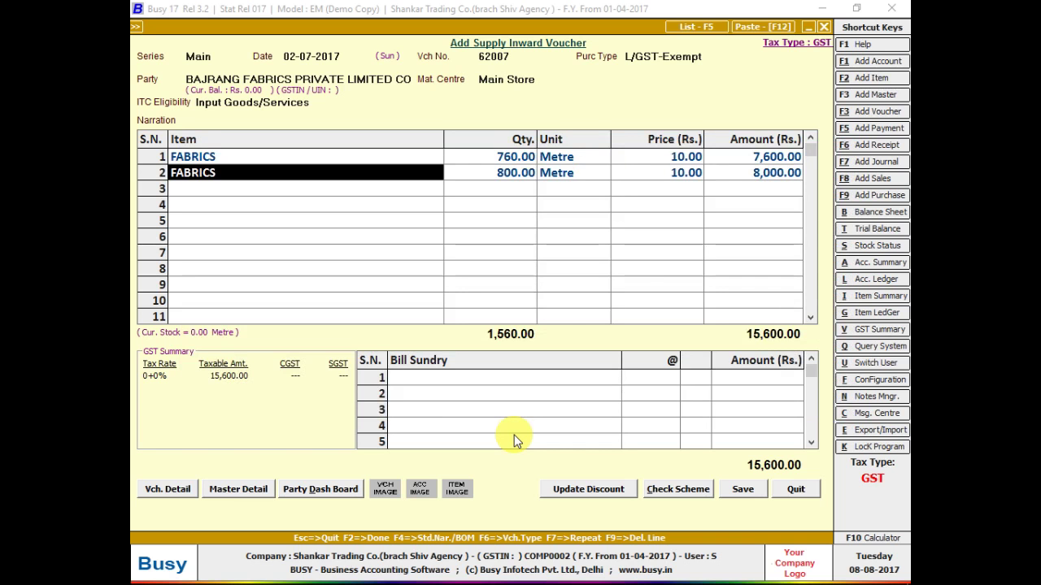
key(F9)
key(alt+Tab)
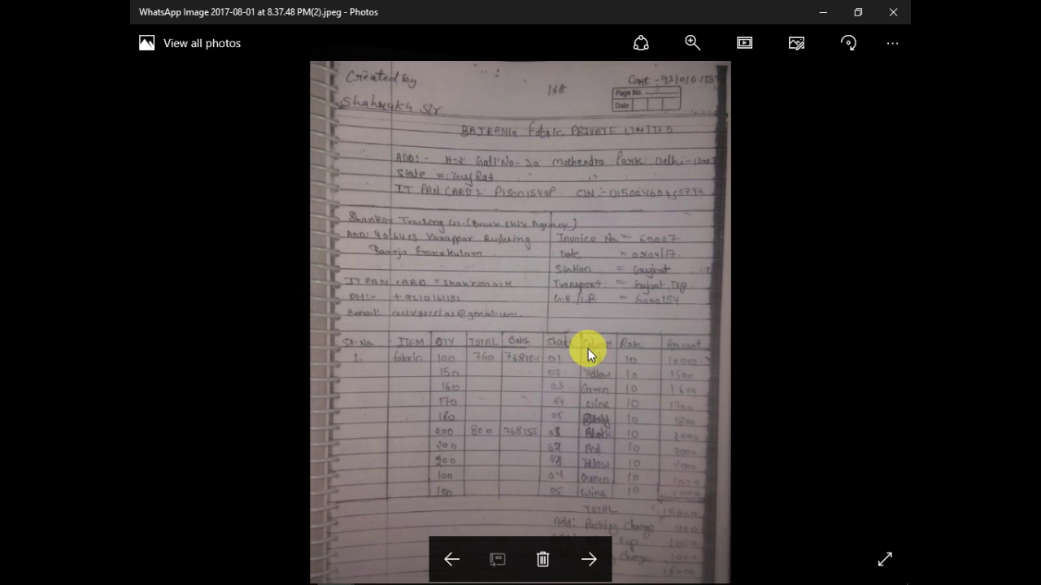
key(alt+Tab)
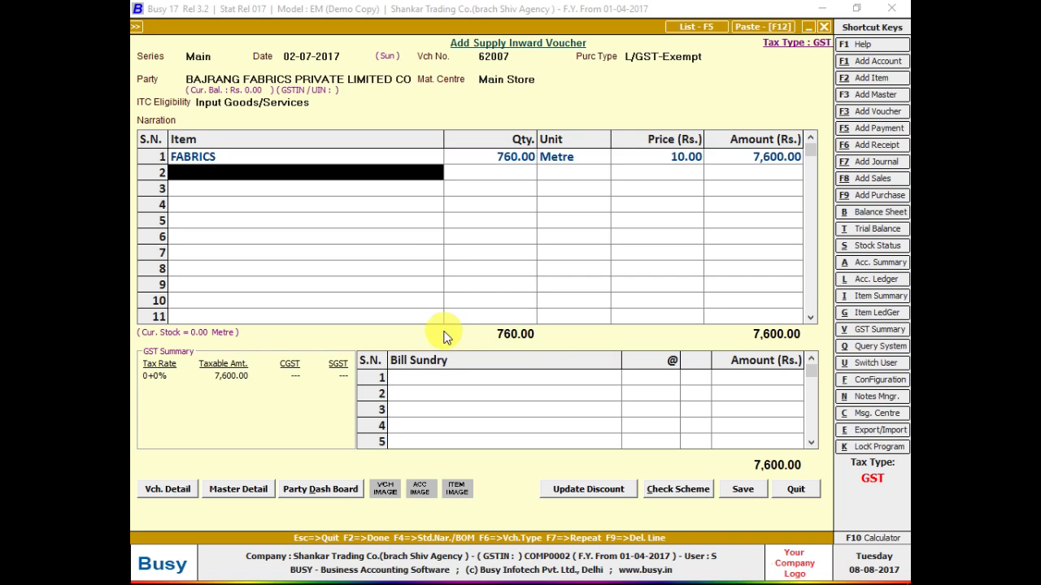
- Review the inventory feature settings for parameterized stock details, then close them
key(alt+f)
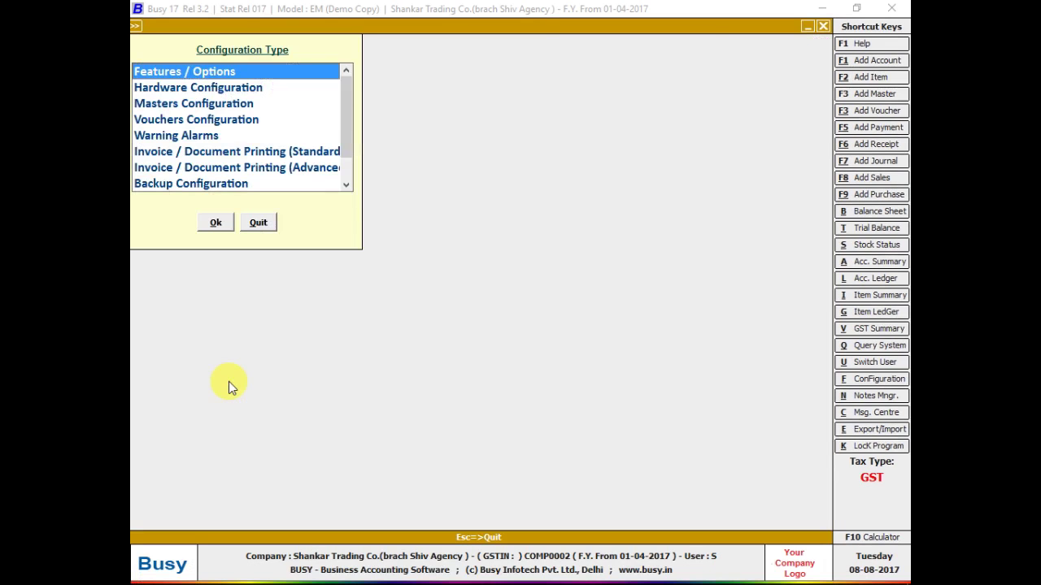
key(Return)
key(Down)
key(Down)
key(Down)
key(Return)
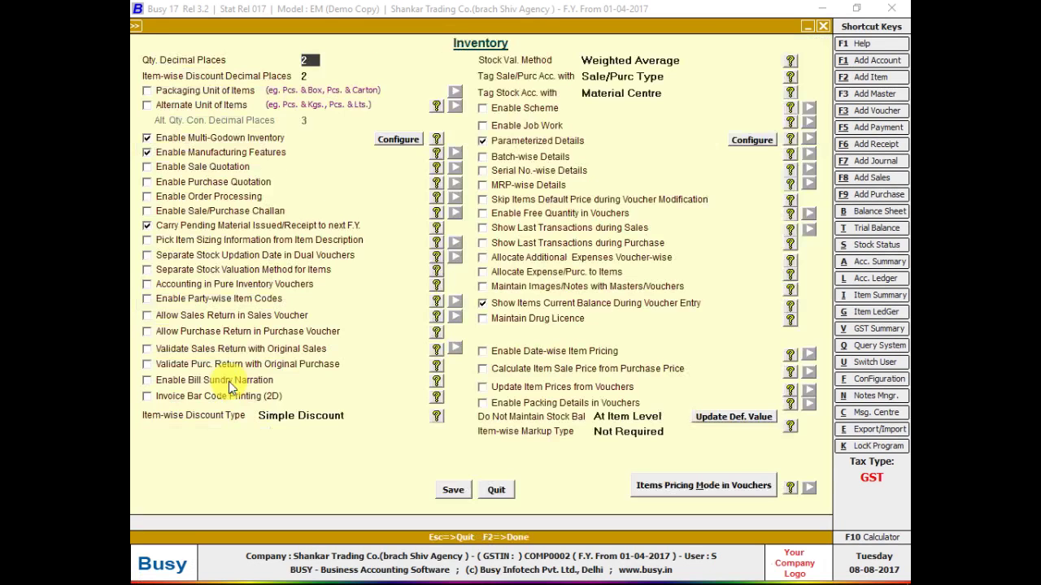
click(752, 140)
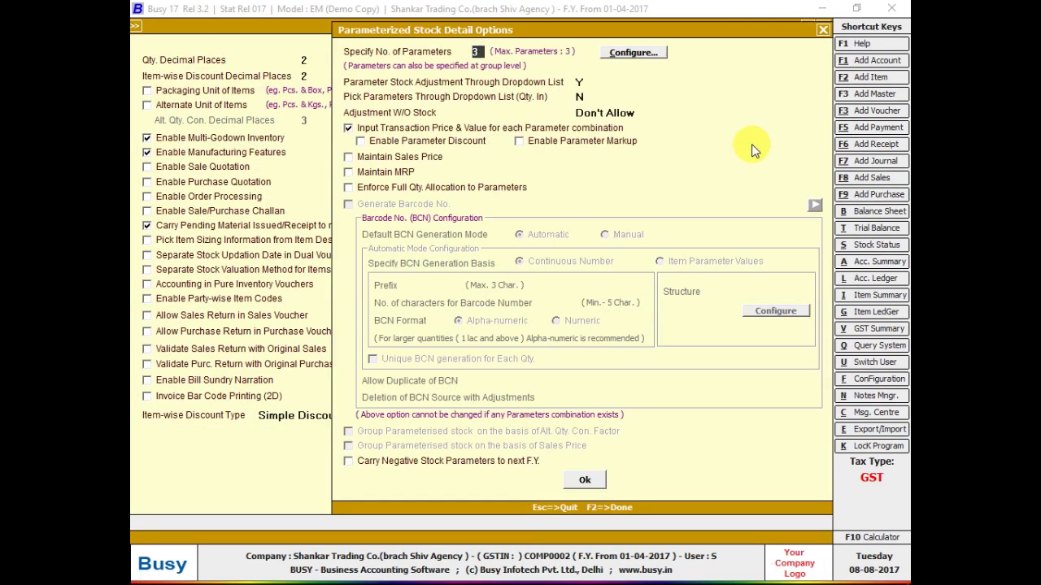
key(Escape)
key(Escape)
key(Escape)
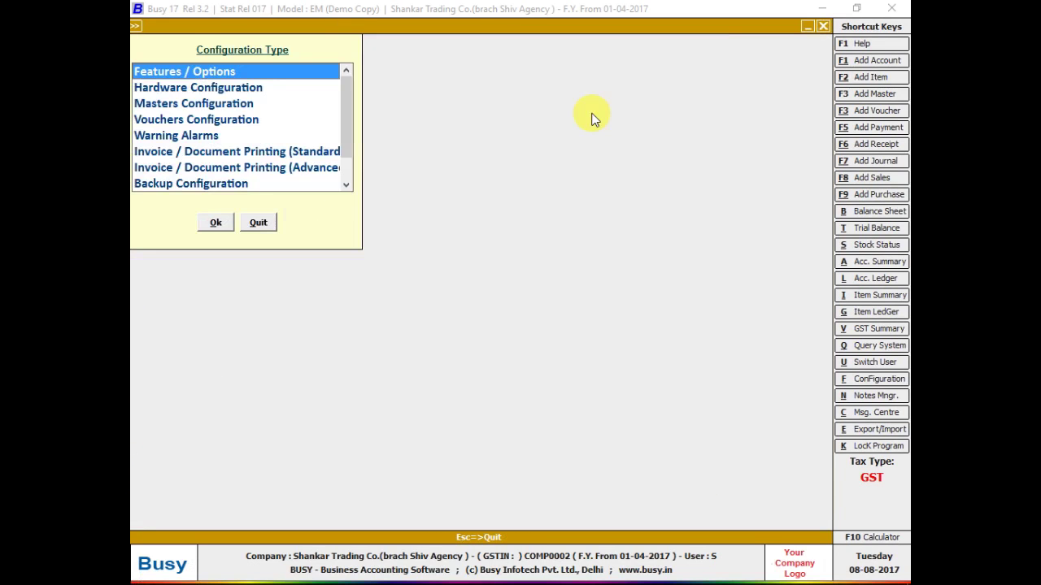
- Compare with the invoice photo and return to the voucher's FABRICS row
key(alt+Tab)
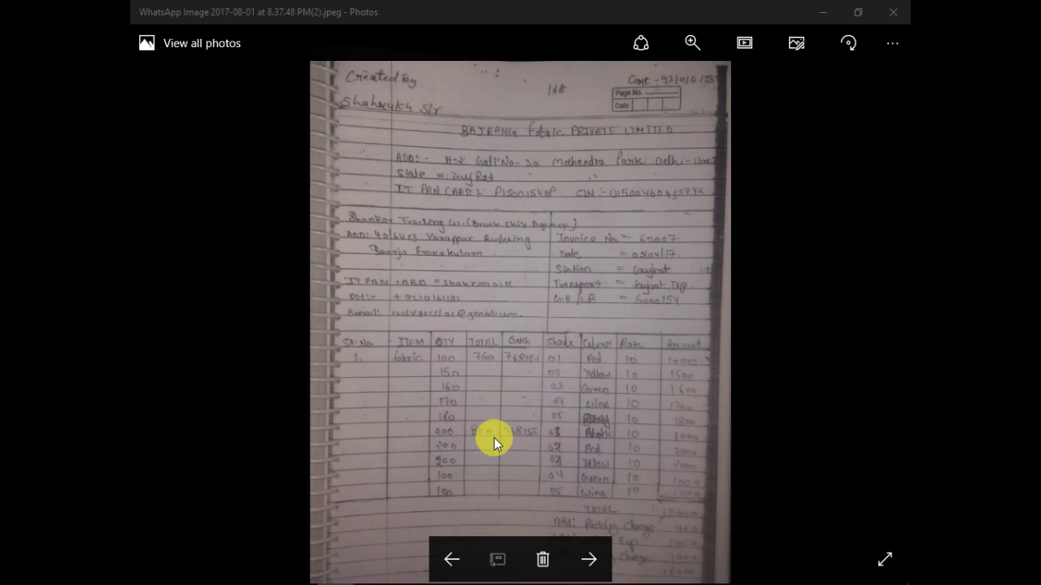
key(alt+Tab)
key(alt+Tab)
key(alt+Tab)
key(alt+Tab)
key(alt+Tab)
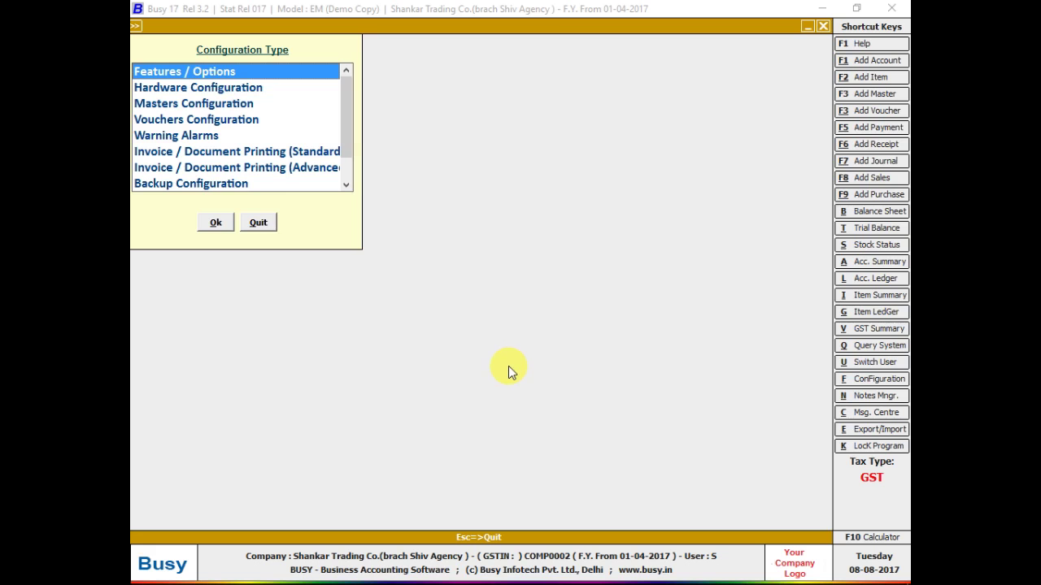
key(alt+Tab)
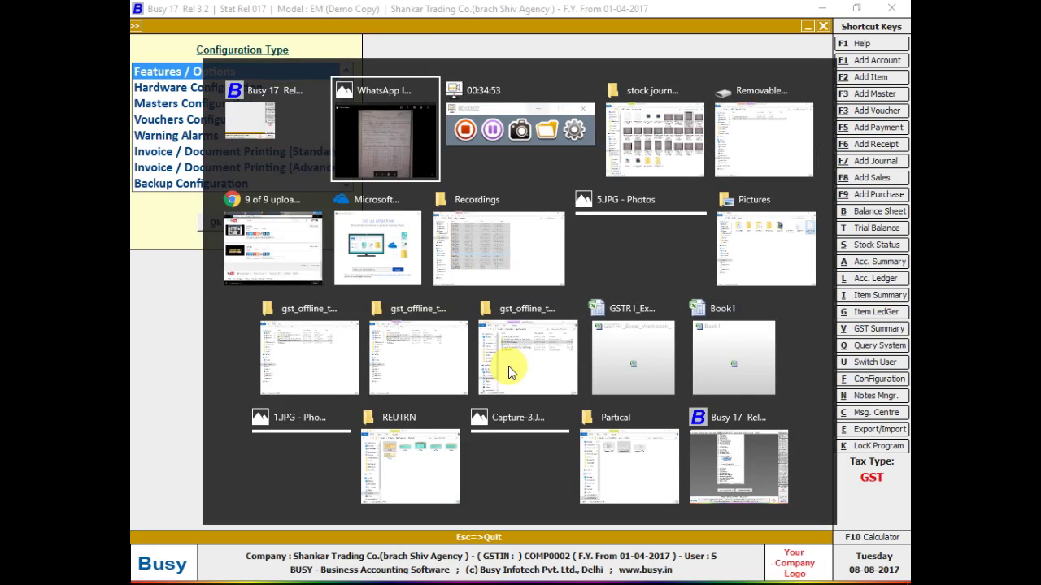
key(alt+Tab)
key(alt+shift+Tab)
key(alt+shift+Tab)
key(alt+shift+Tab)
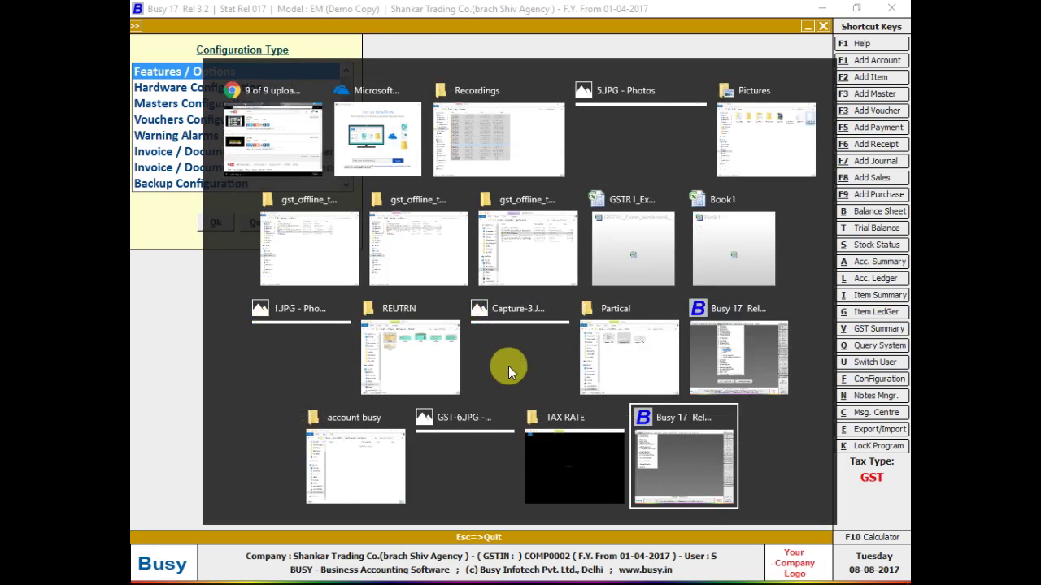
key(alt+Tab)
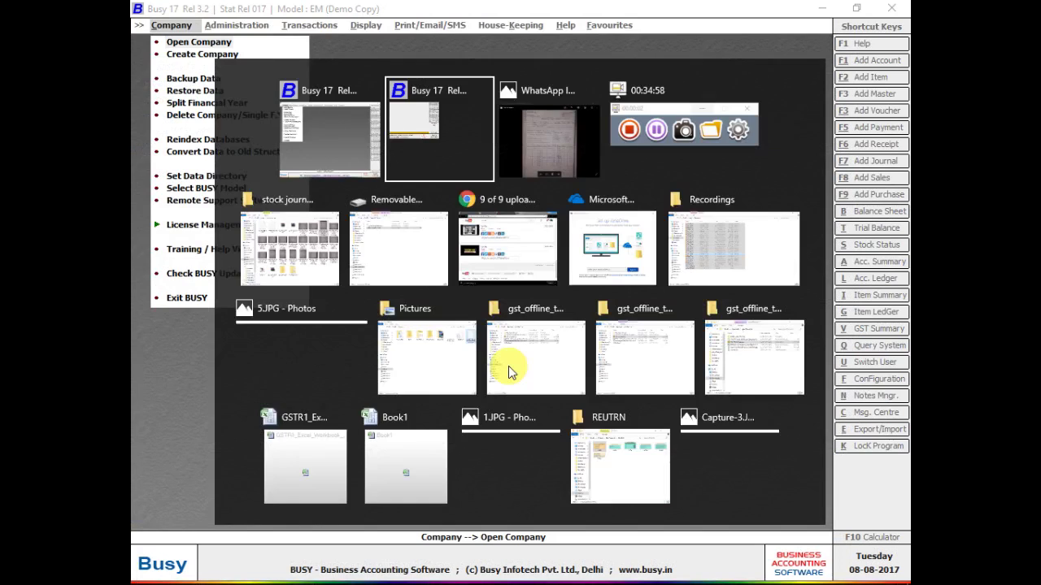
key(alt+Tab)
key(Up)
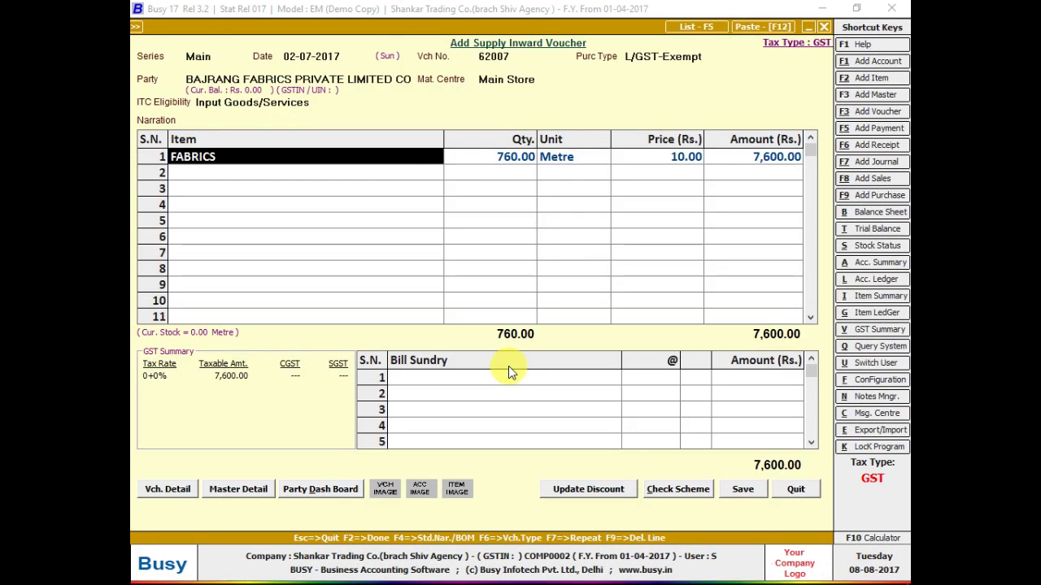
- Compare the voucher's FABRICS row against the invoice photo before editing its quantity
key(Right)
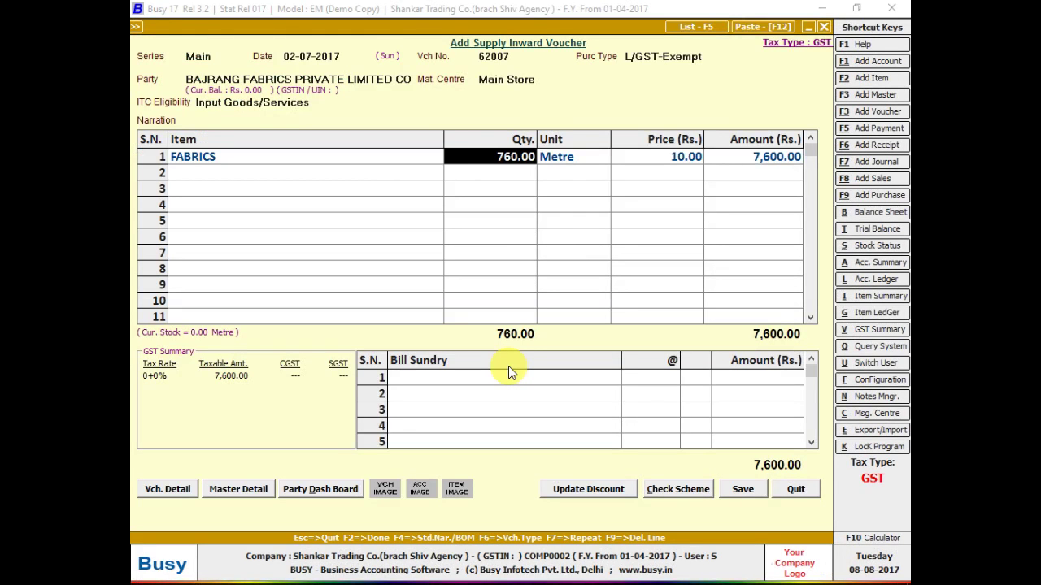
key(Left)
key(Down)
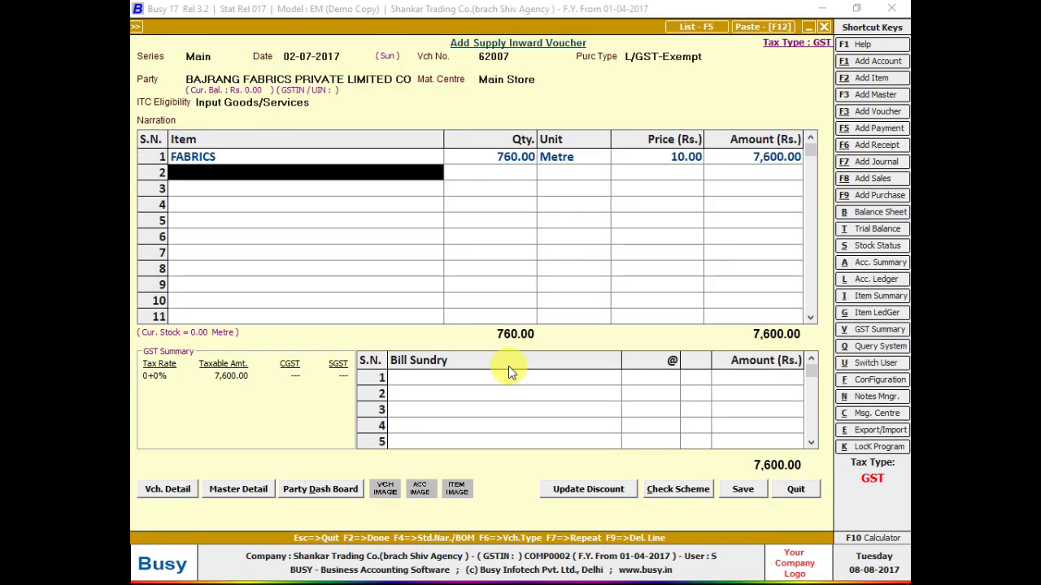
key(Up)
key(Down)
key(alt+Tab)
key(alt+Tab)
key(alt+Tab)
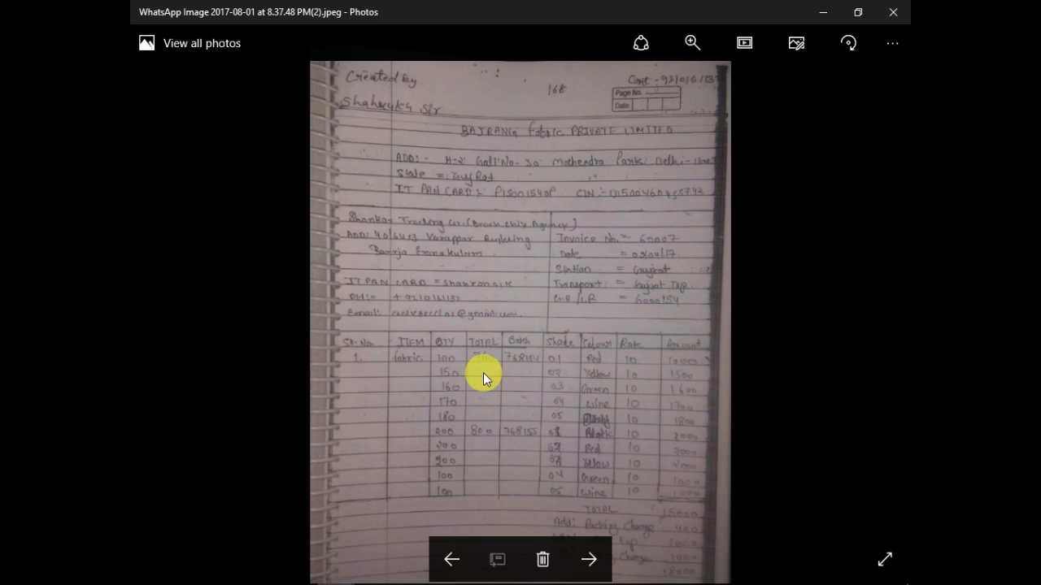
key(alt+Tab)
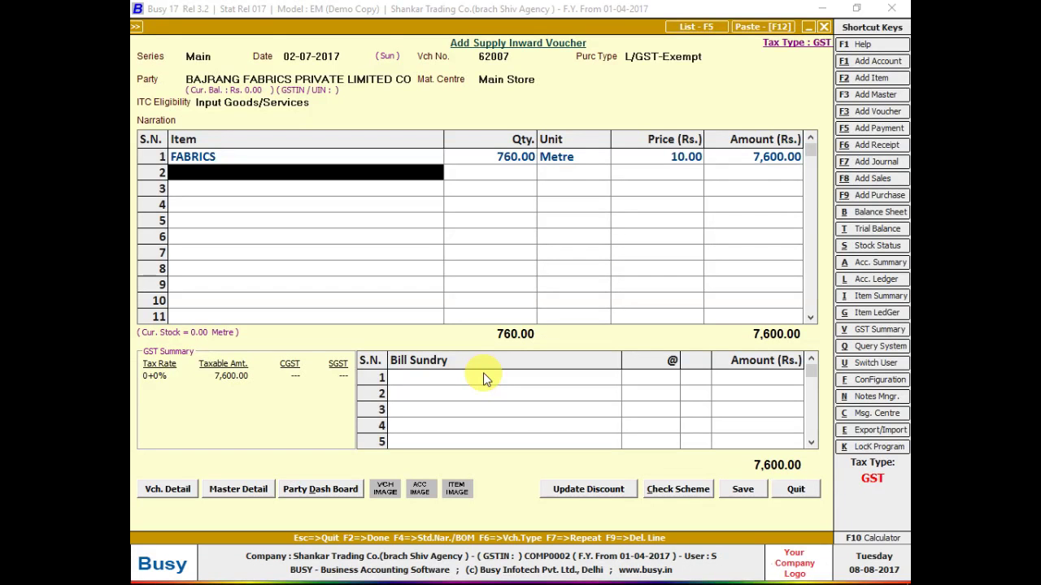
key(Up)
key(Right)
- Change the FABRICS quantity to 1,560 metres, correcting a mistyped 1,550
text(1,5)
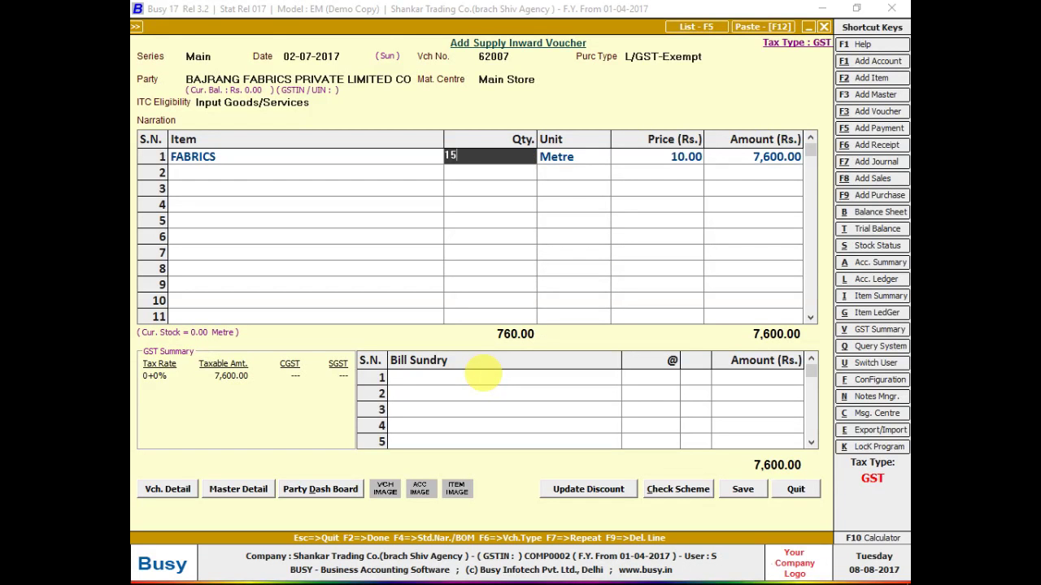
text(50)
key(Return)
key(Left)
key(Left)
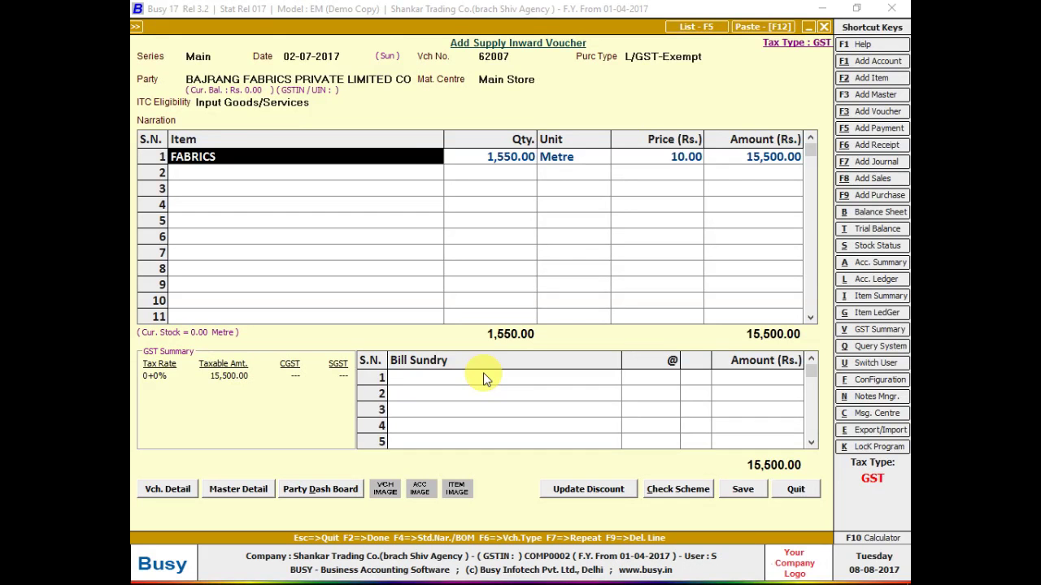
key(Right)
text(155)
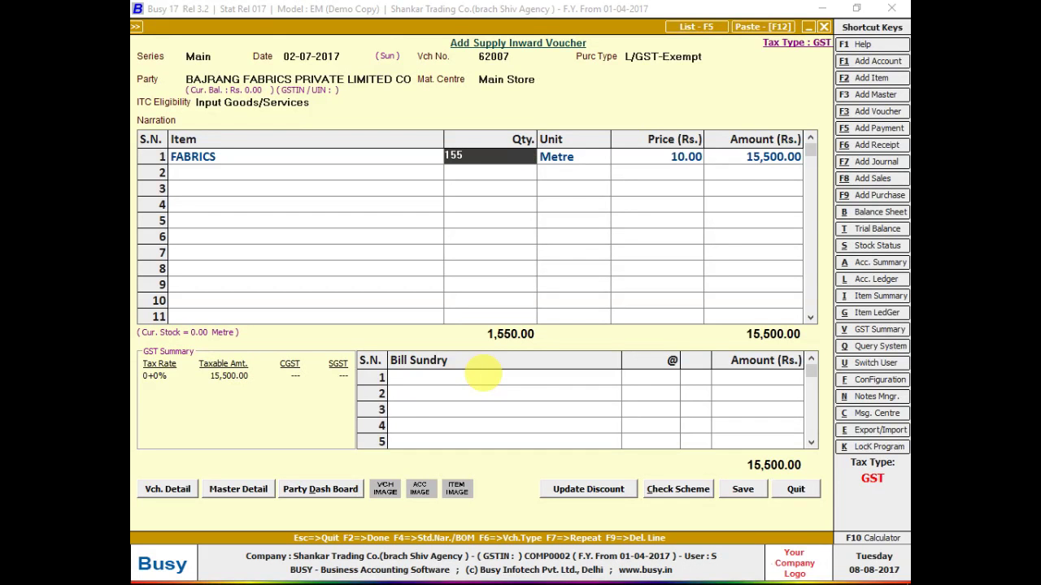
key(BackSpace)
text(60)
key(Return)
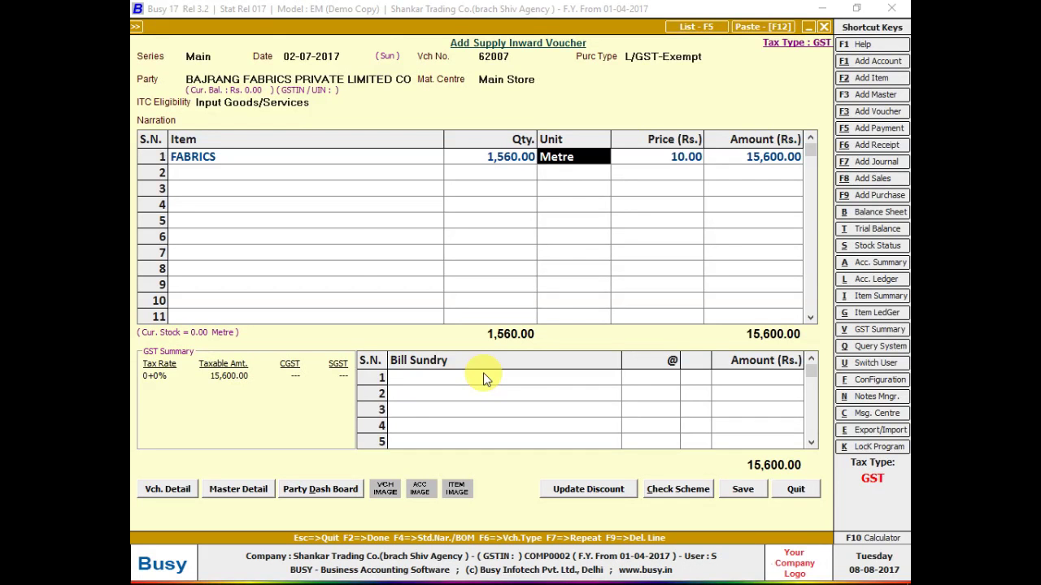
- Reopen the FABRICS batch, shade and colour details and check them against the invoice photo
key(Return)
key(alt+Tab)
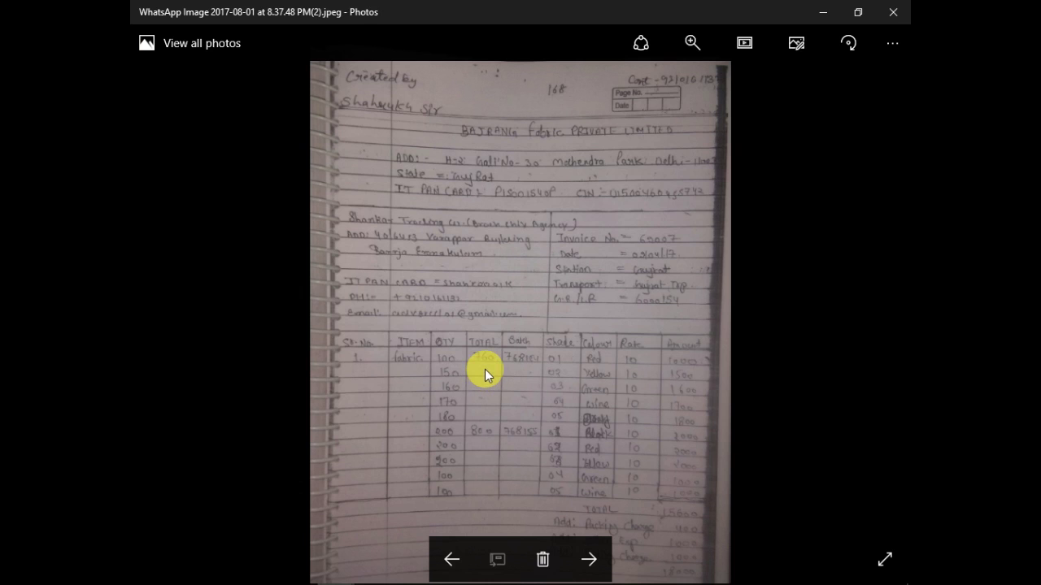
key(alt+Tab)
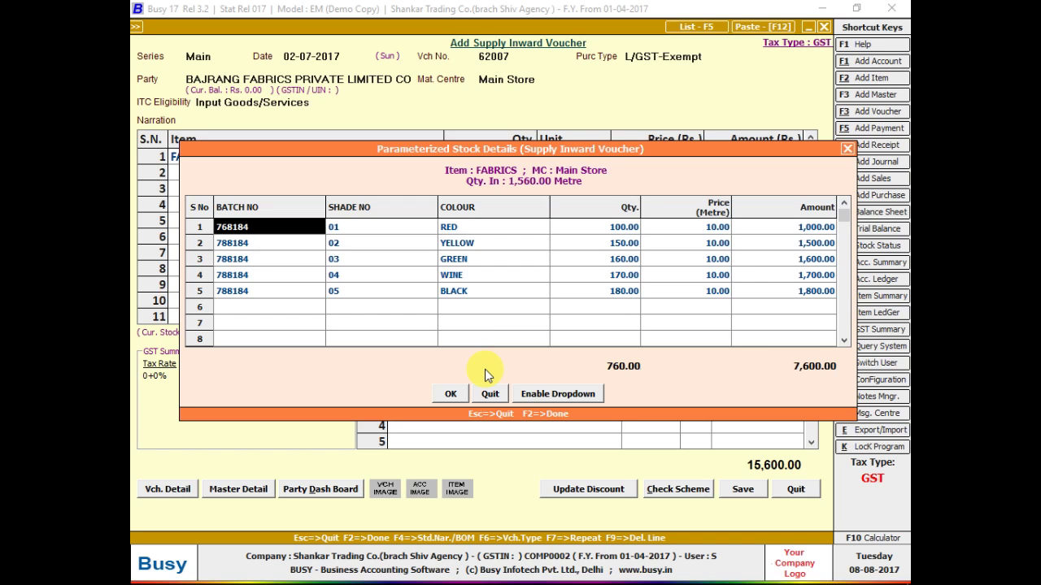
- Set the first FABRICS row back to 760 metres, keeping its existing batch details
key(F2)
key(Return)
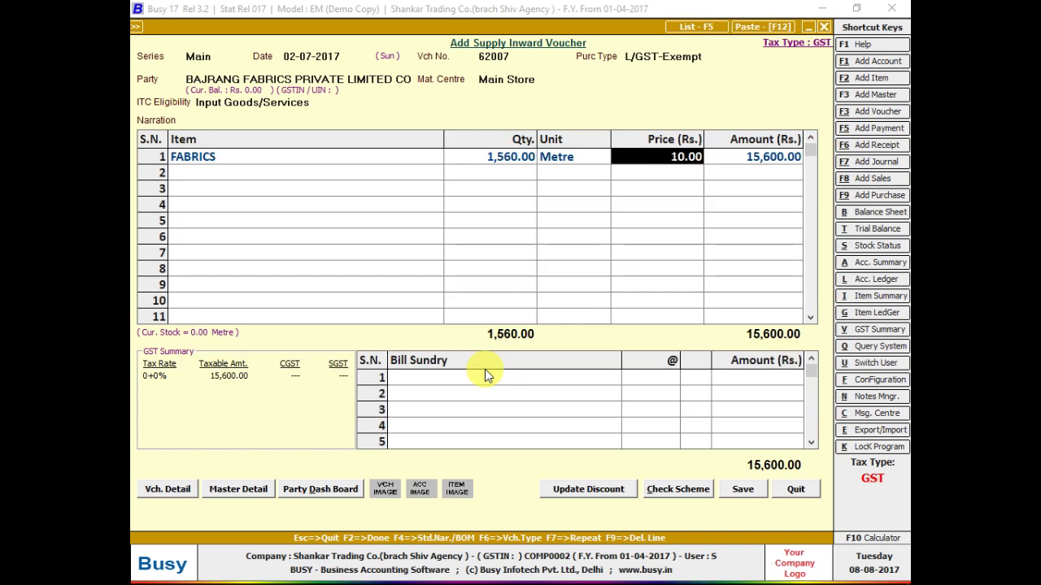
key(shift+Tab)
text(760)
key(Return)
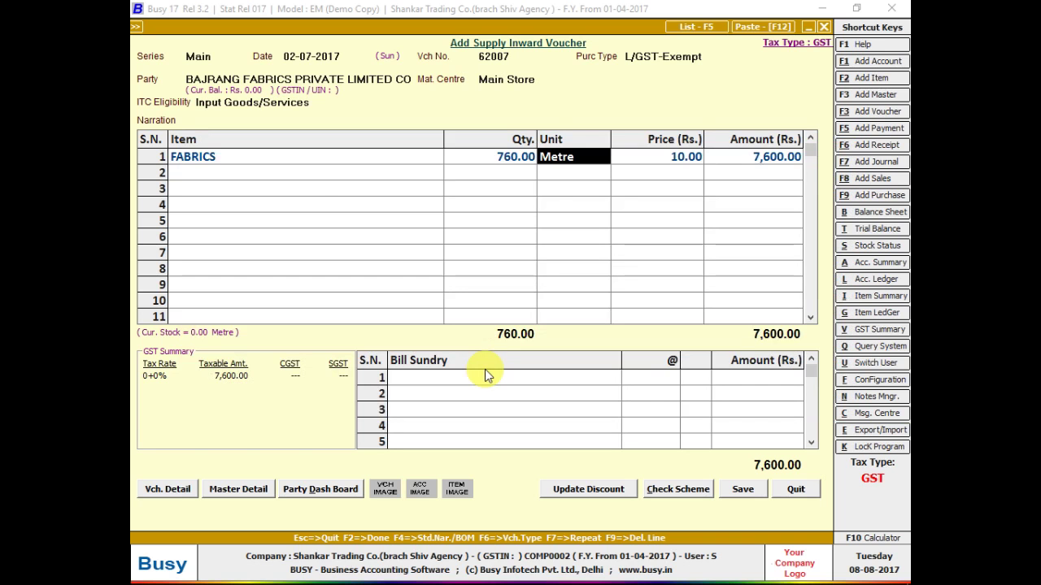
key(Return)
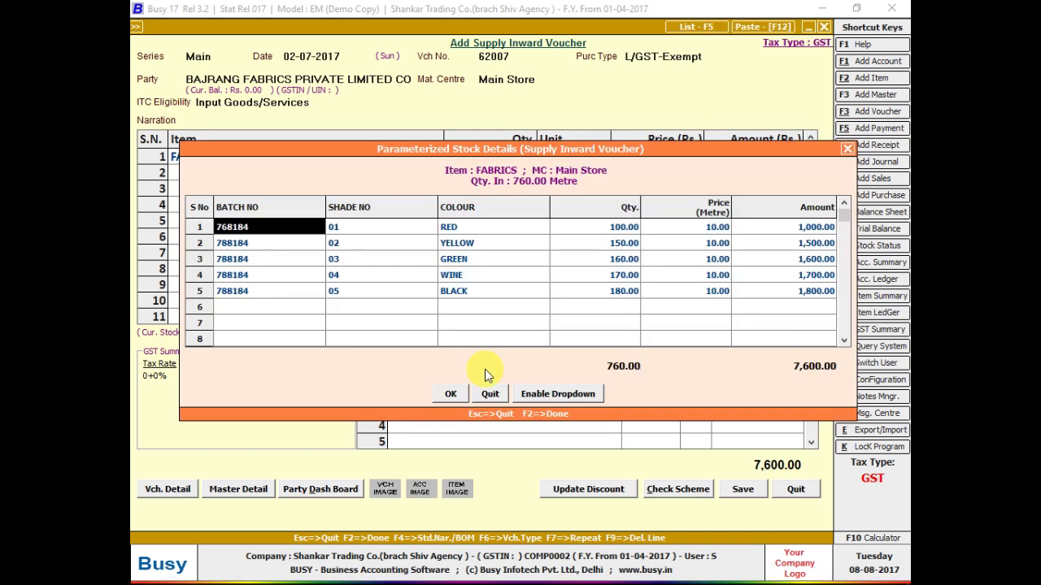
key(F2)
- Add a second FABRICS row of 800 metres and open its batch details
key(Return)
key(Return)
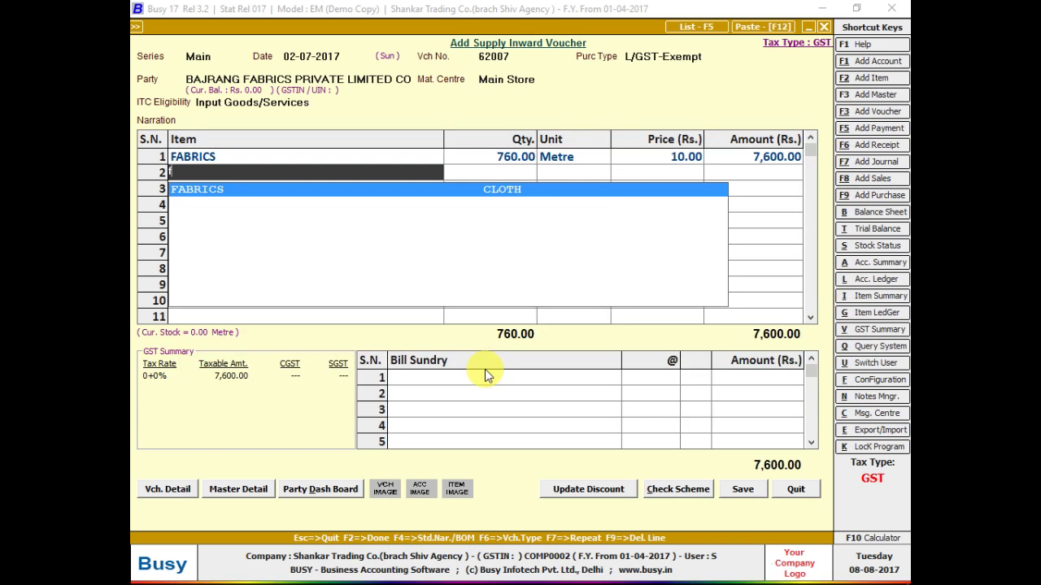
key(Return)
text(800)
key(Return)
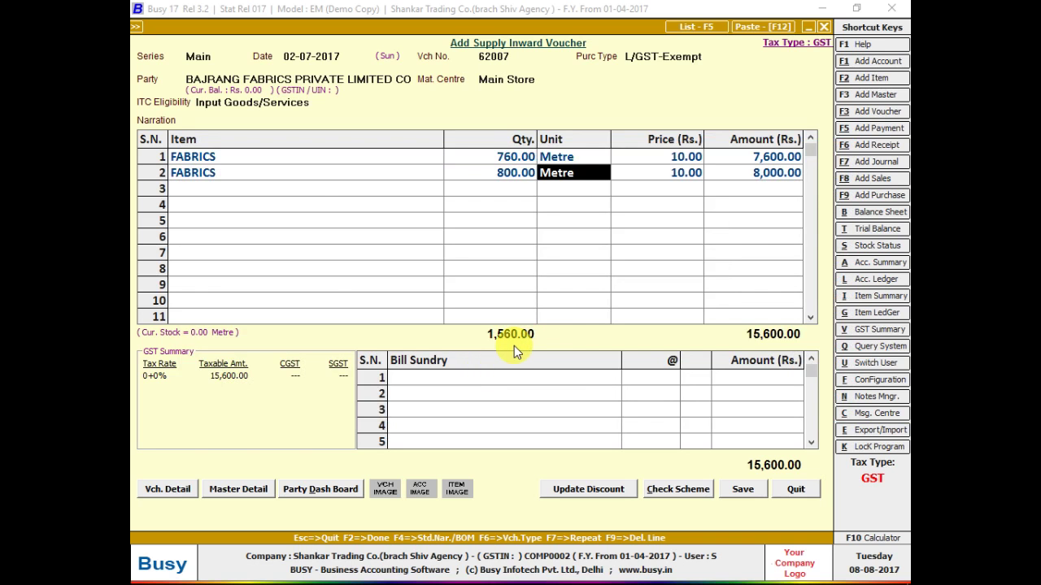
key(Return)
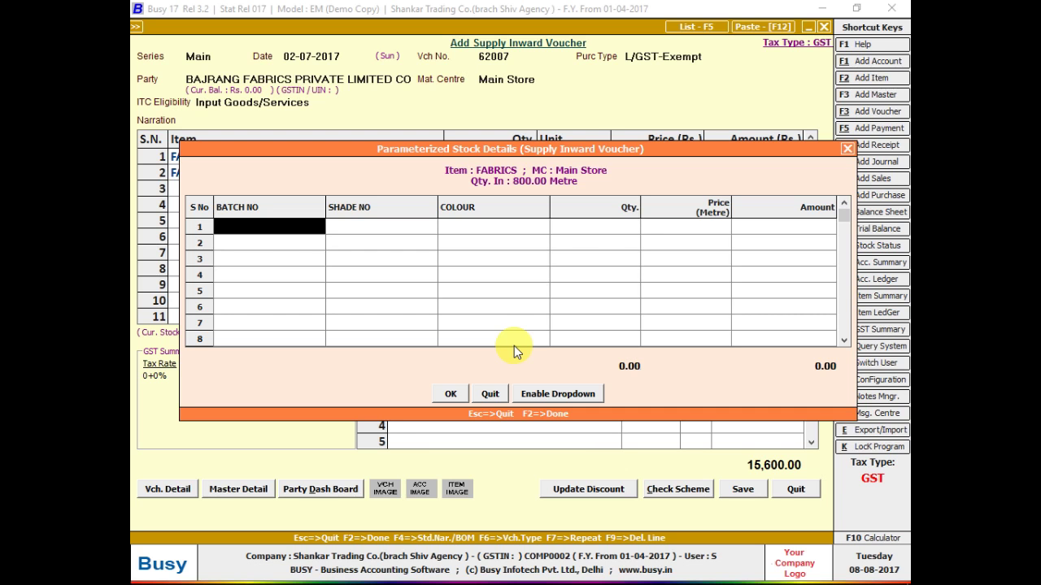
- Delete the empty second FABRICS line from the voucher
key(Escape)
key(Left)
key(Left)
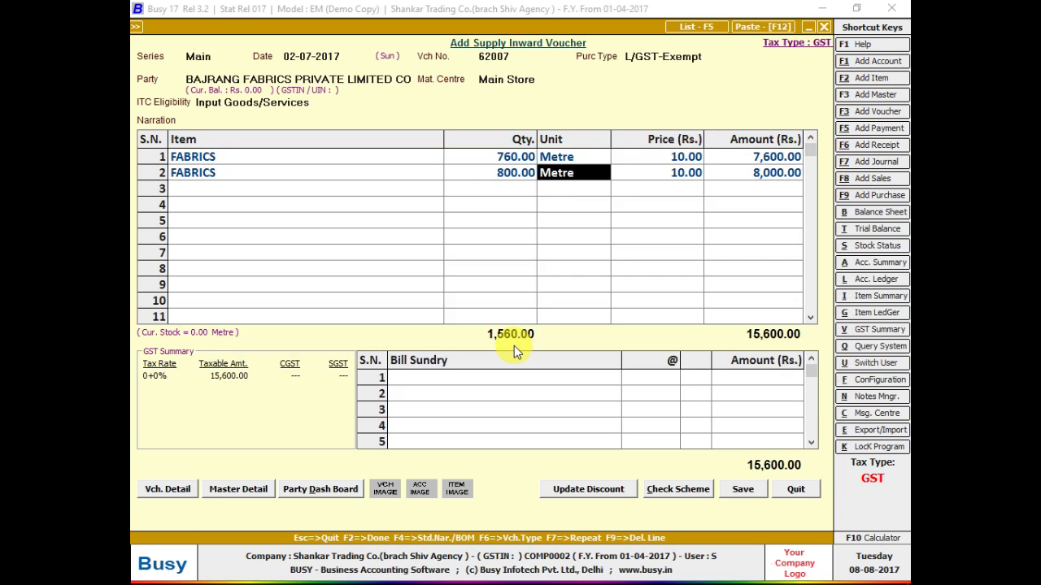
key(F9)
- Change the first FABRICS line to 1,560 metres and reopen its batch details
key(Up)
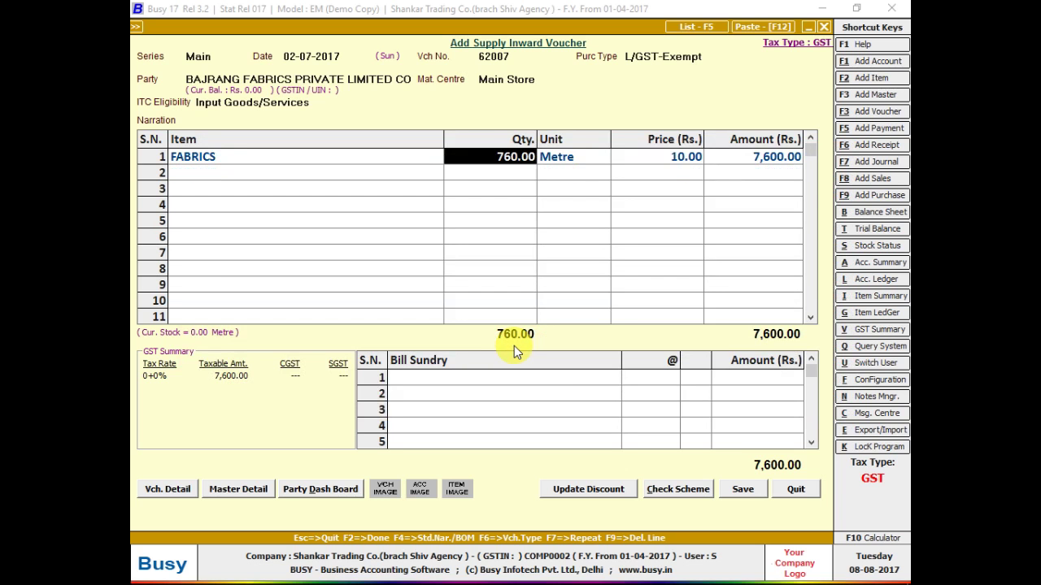
text(1556)
key(BackSpace)
key(BackSpace)
text(60)
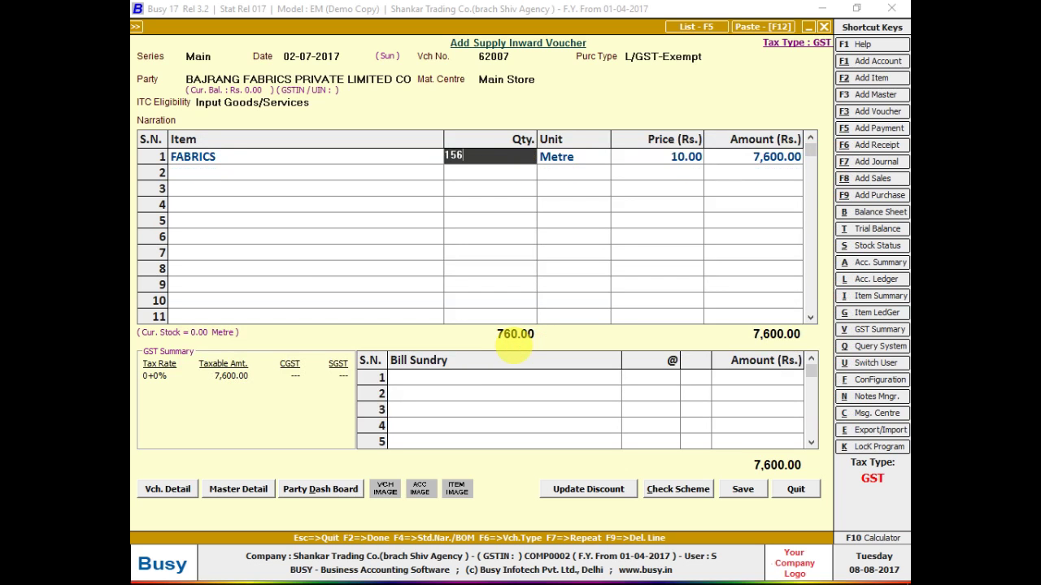
key(Return)
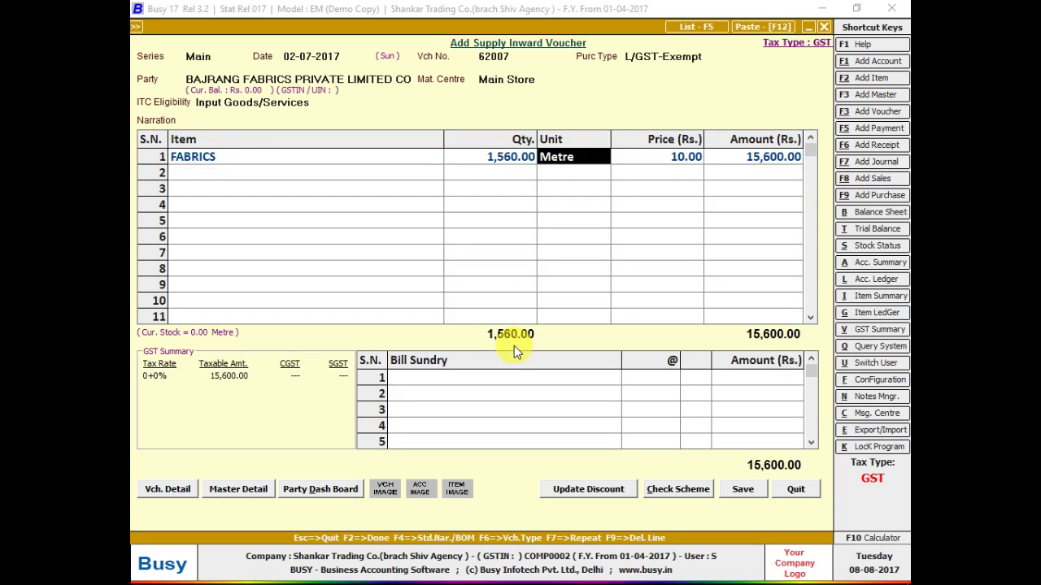
key(Return)
key(Down)
key(Down)
key(Down)
key(Down)
key(Down)
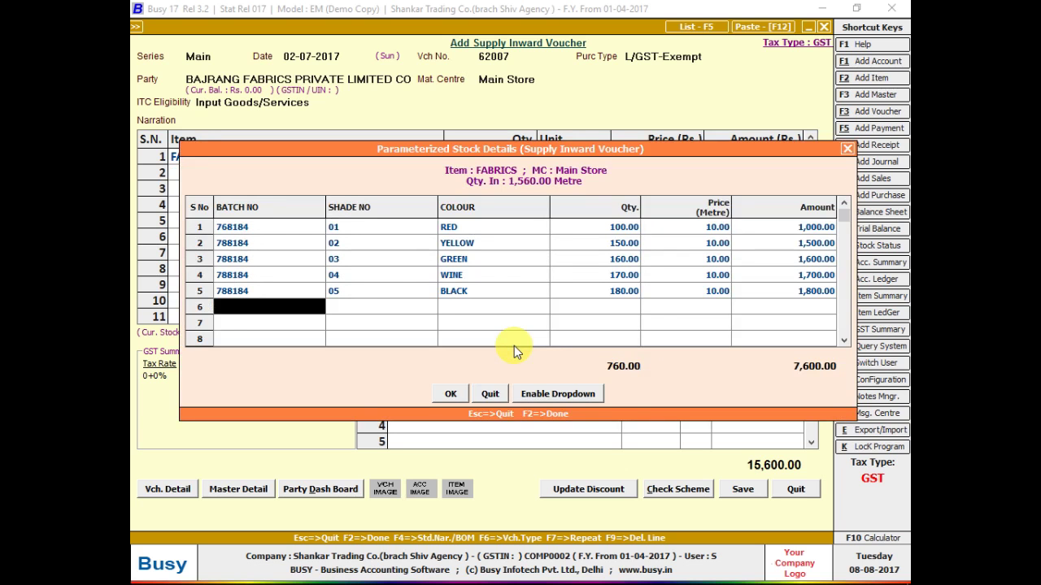
- Add stock row 6: batch 788185, shade 06, BLACK, 200 metres
text(788185)
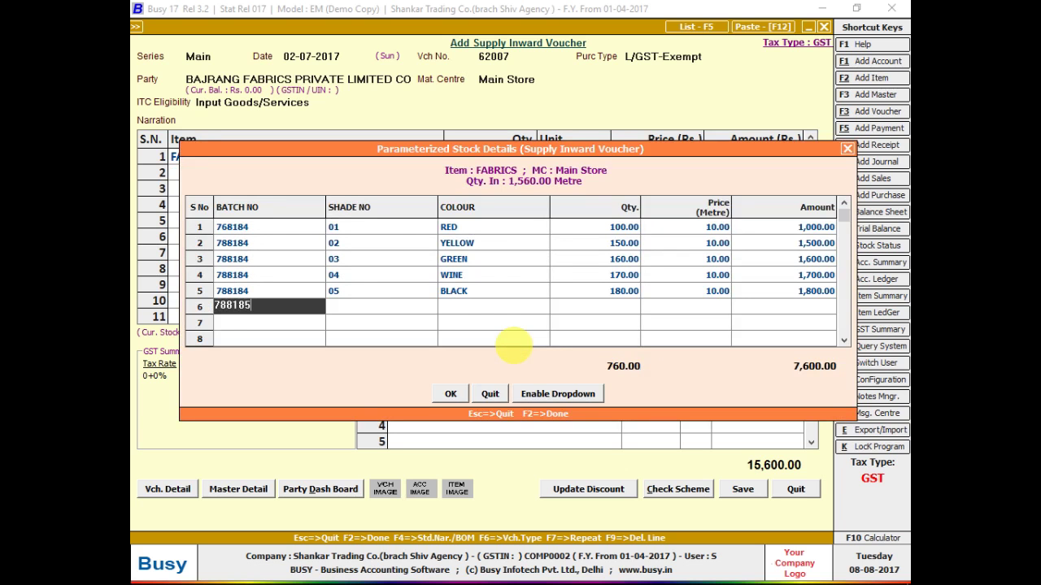
key(Return)
text(06)
key(Return)
key(alt+Tab)
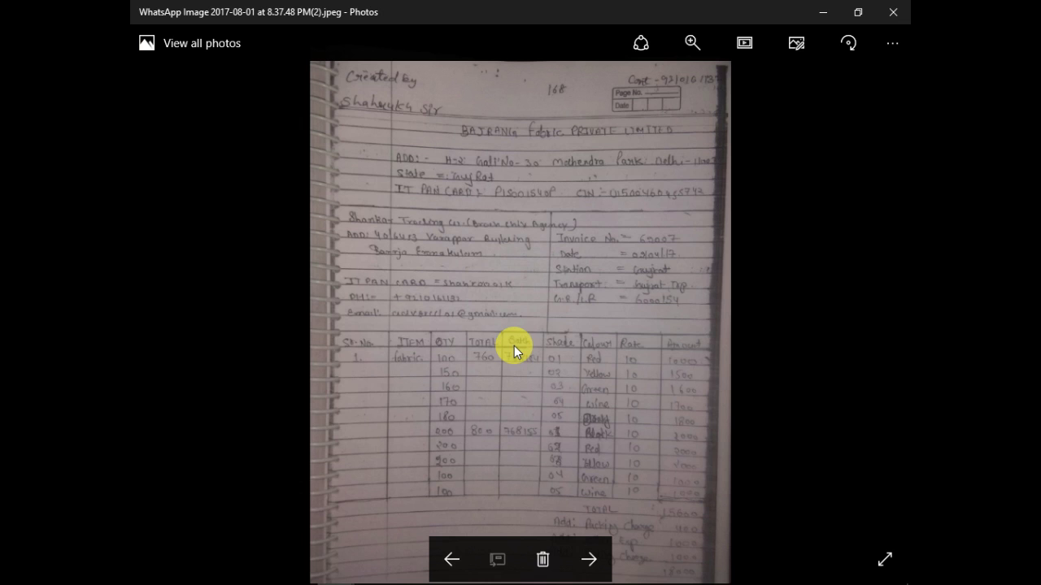
key(alt+Tab)
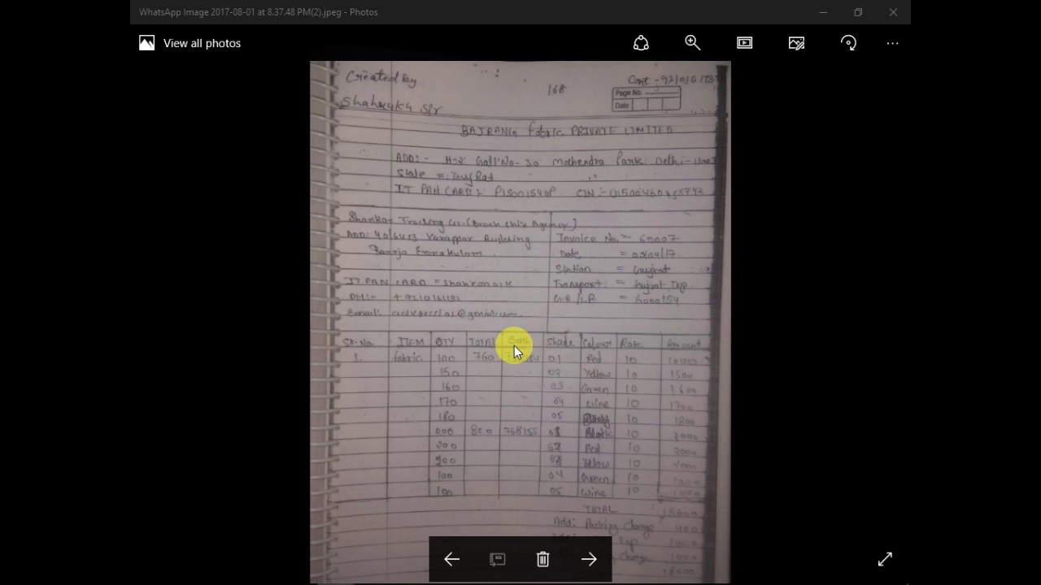
key(alt+Tab)
key(alt+Tab)
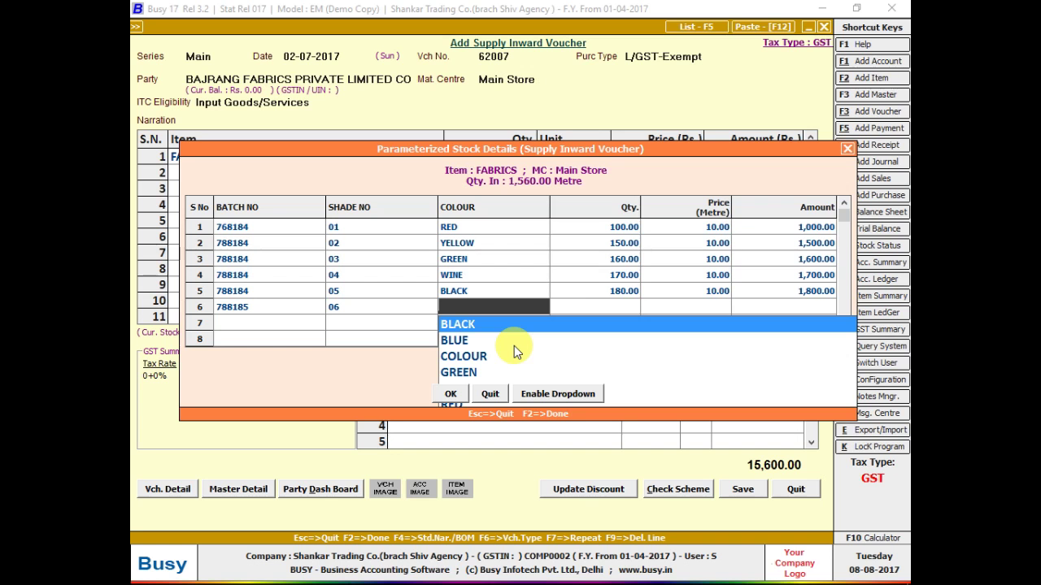
key(Return)
text(190)
key(Return)
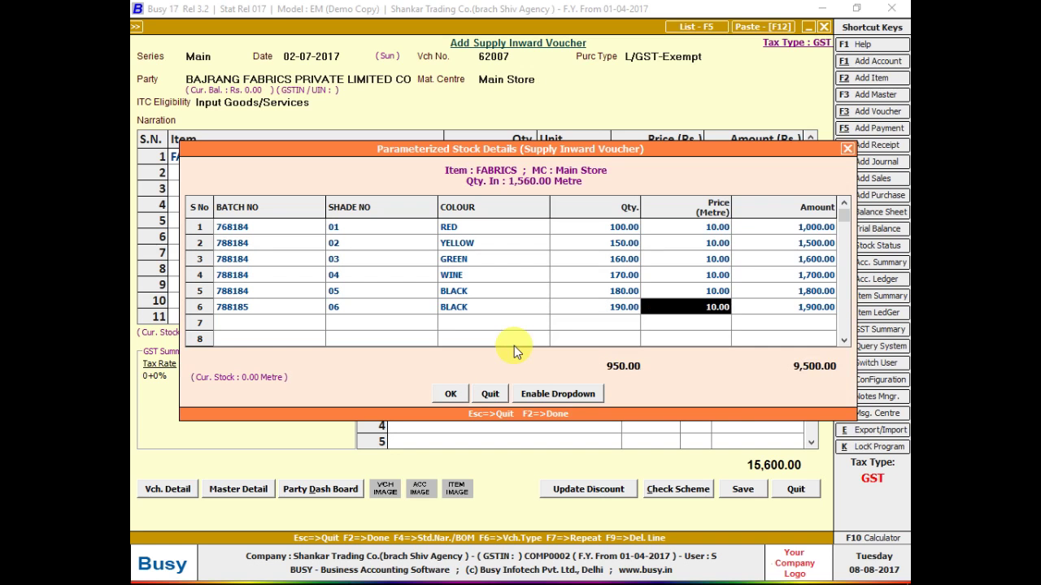
key(alt+Tab)
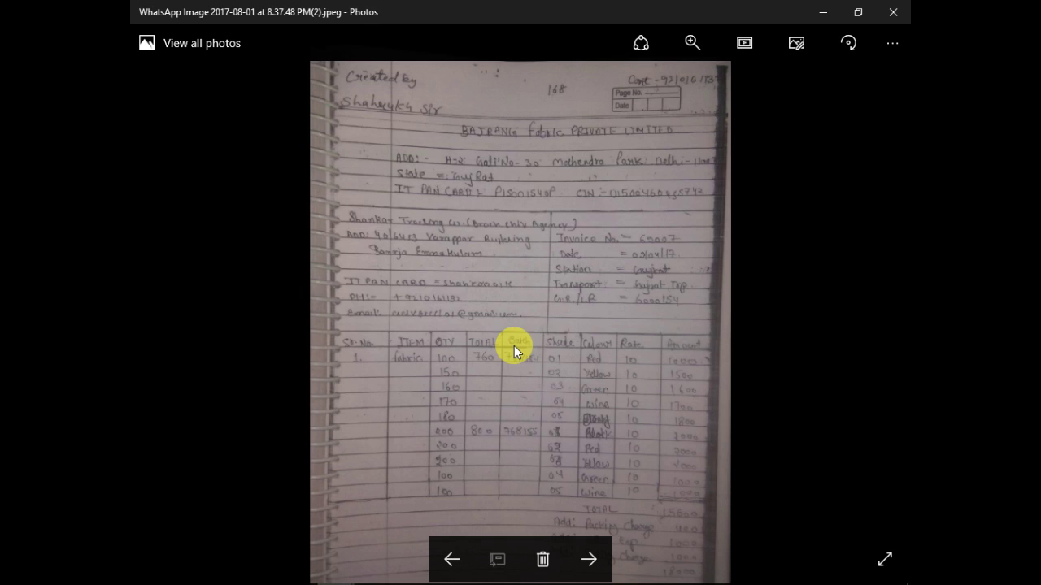
key(alt+Tab)
key(Left)
text(200)
key(Return)
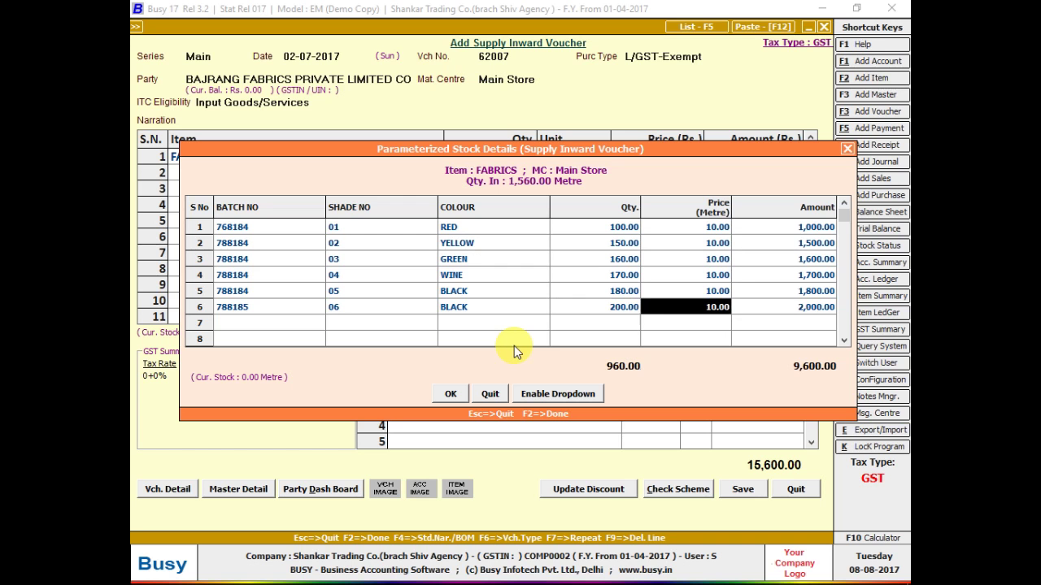
- Add stock row 7: batch 788185, shade 07, BLUE, 200 metres
key(Return)
key(Return)
text(788)
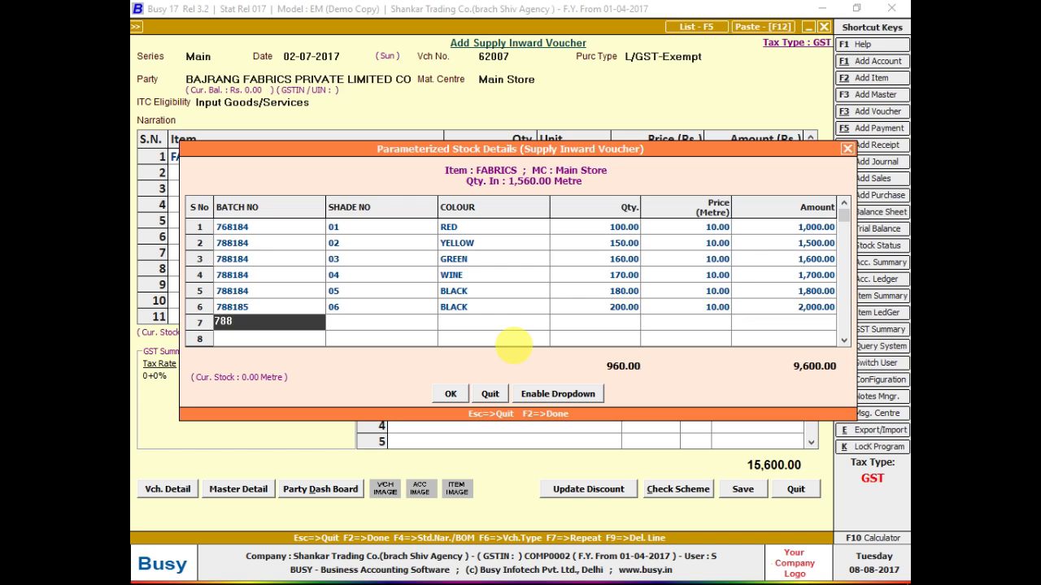
text(185)
key(Return)
text(07)
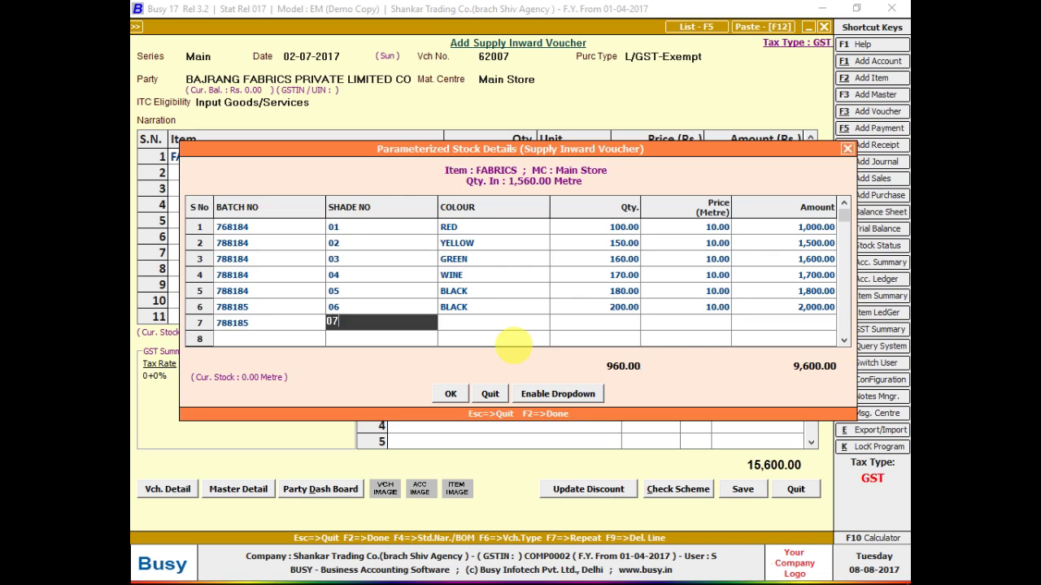
key(Return)
key(Down)
key(Return)
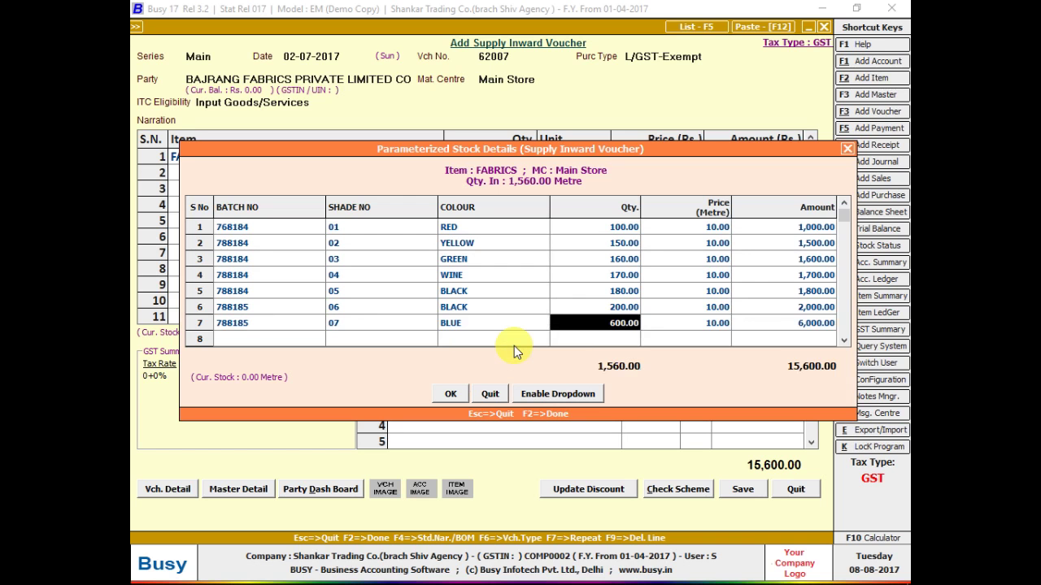
text(200)
key(Return)
key(Return)
key(Return)
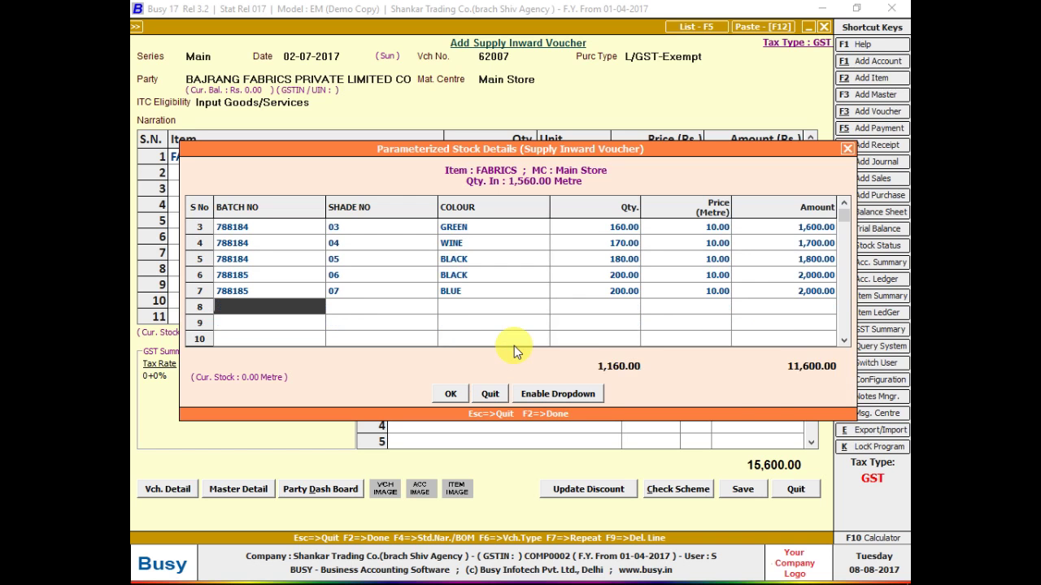
- Add stock row 8: batch 788185, shade 08, YELLOW, 200 metres
key(alt+Tab)
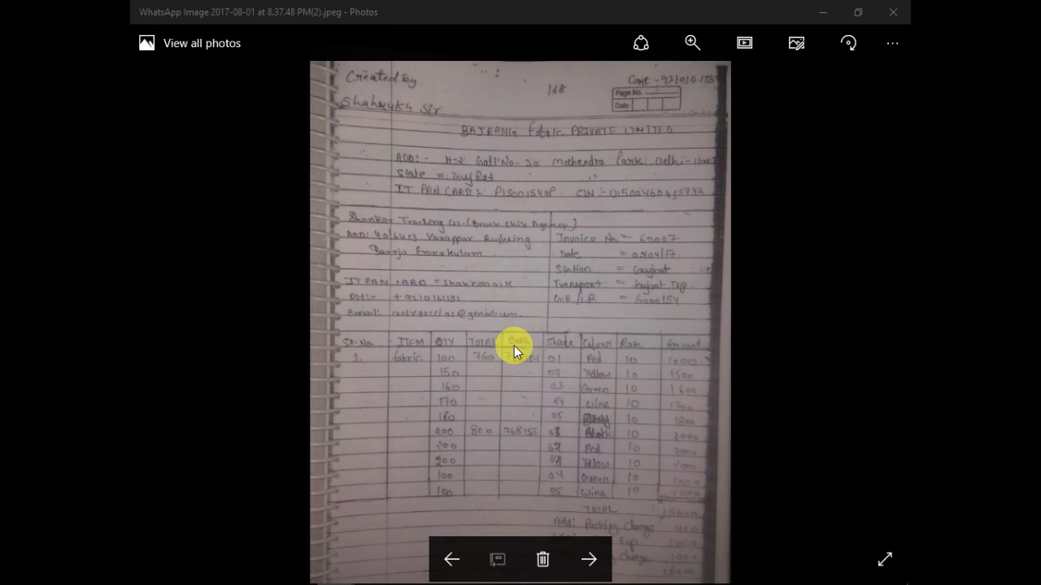
key(alt+Tab)
text(788)
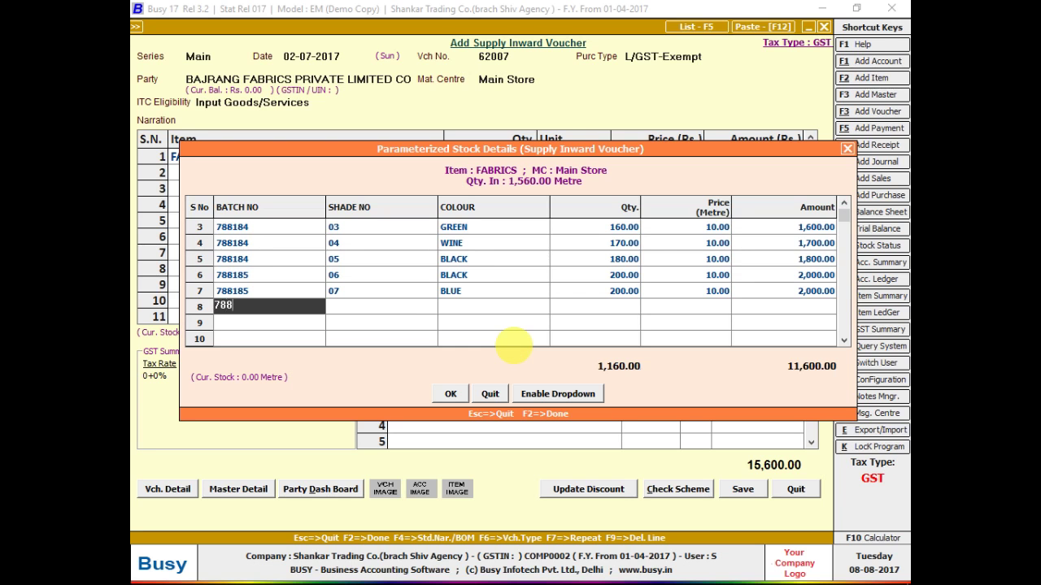
text(185)
key(Return)
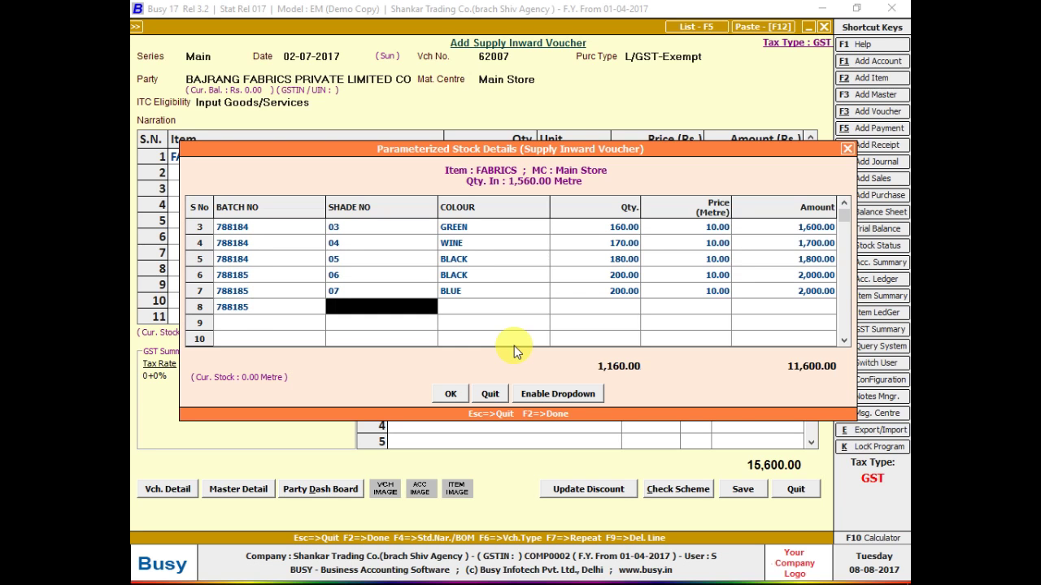
text(08)
key(Return)
key(alt+Tab)
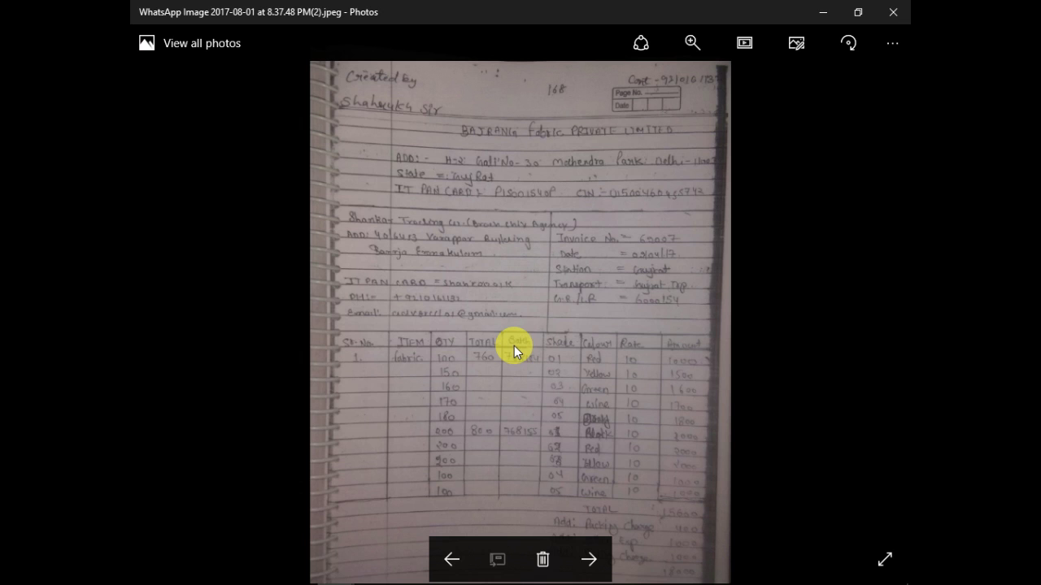
key(alt+Tab)
text(yell)
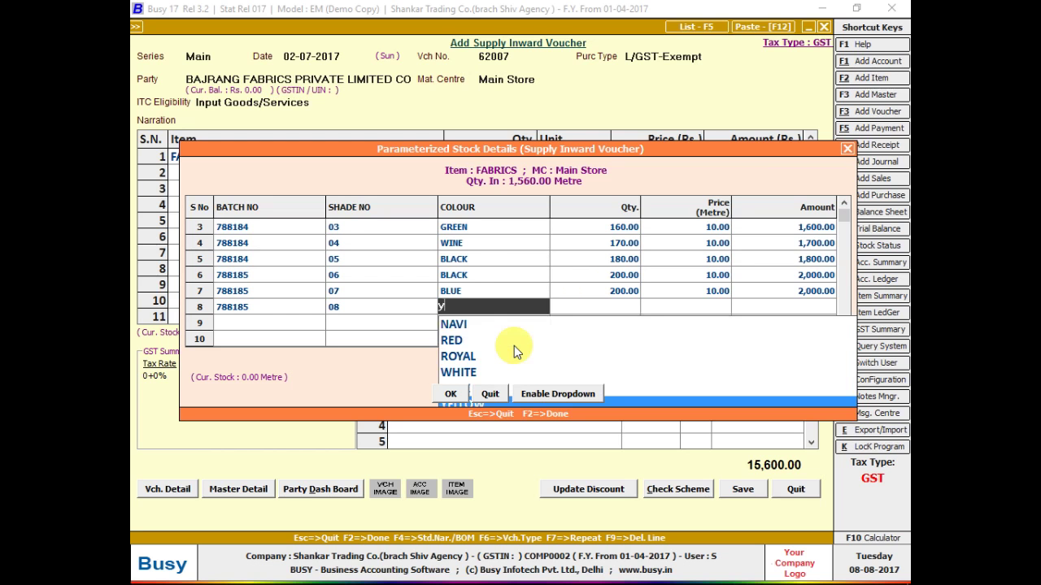
key(Return)
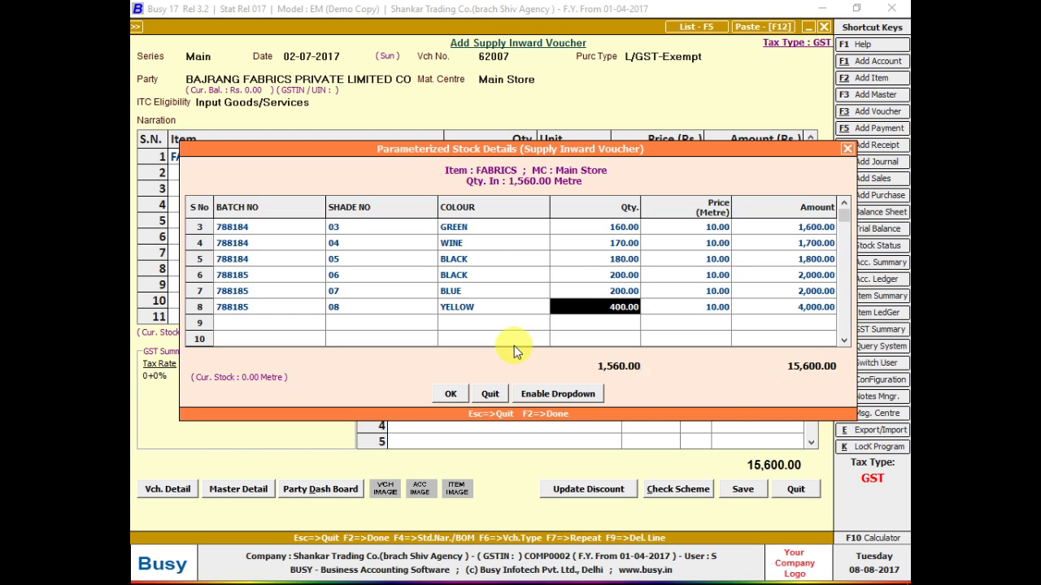
key(Return)
key(alt+Tab)
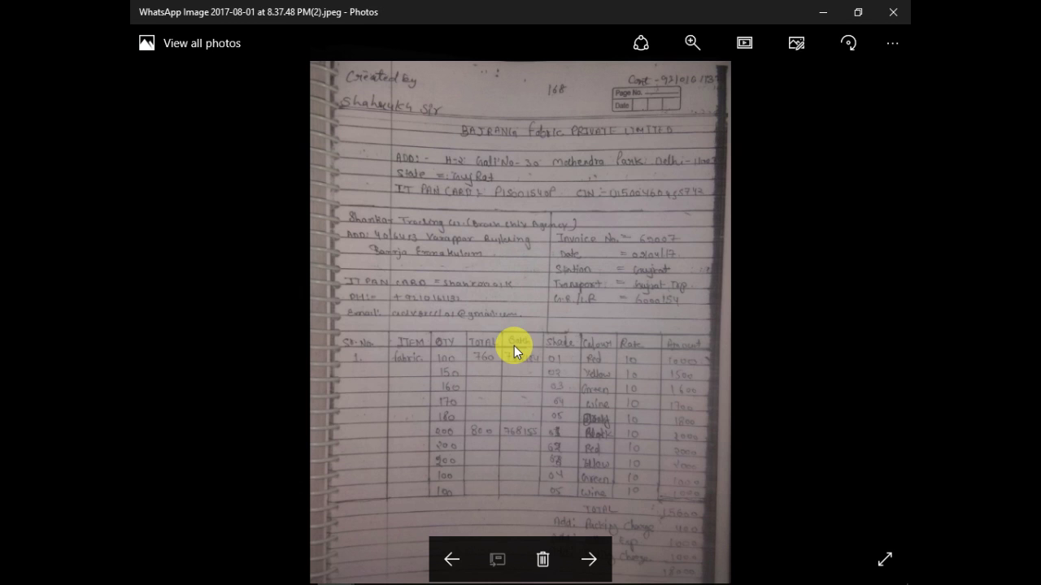
key(alt+Tab)
key(alt+Tab)
key(alt+Tab)
text(200)
key(Return)
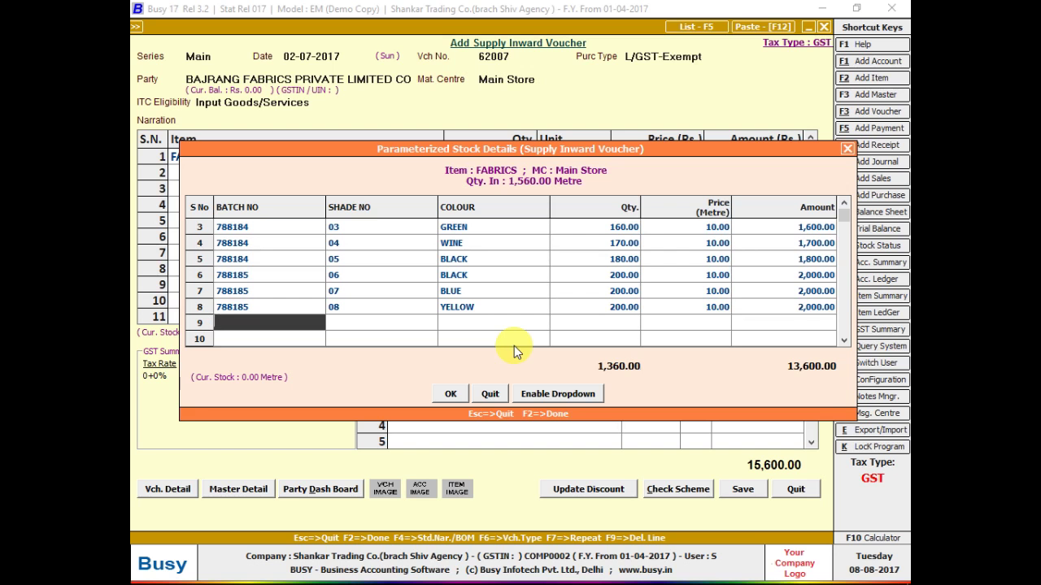
- Add row 9 with batch 78185, shade 09, colour COLOUR, and close the batch details
text(78)
text(185)
key(Return)
text(09)
key(Return)
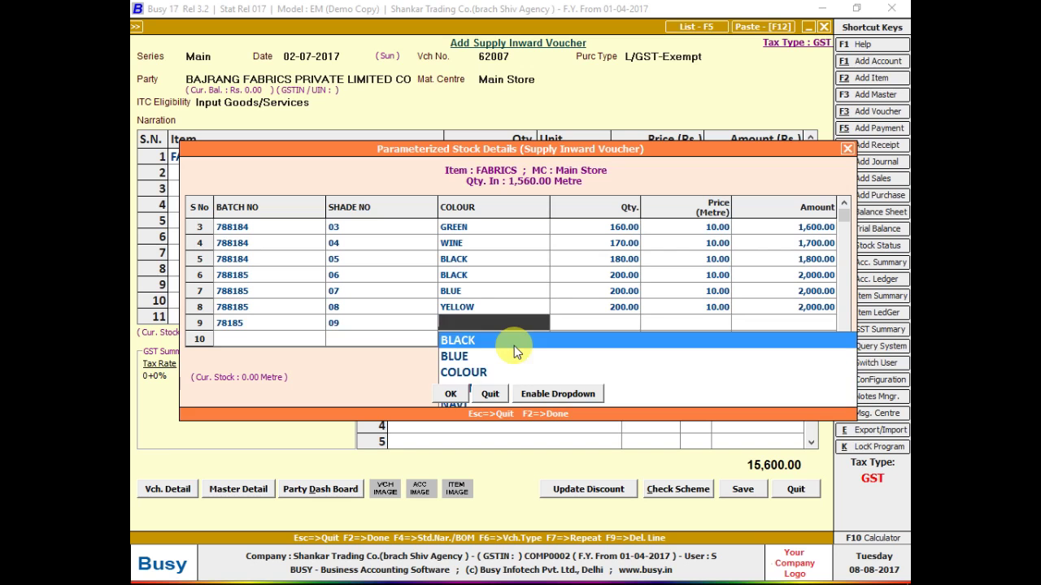
key(Down)
key(Down)
key(Return)
key(Return)
key(F2)
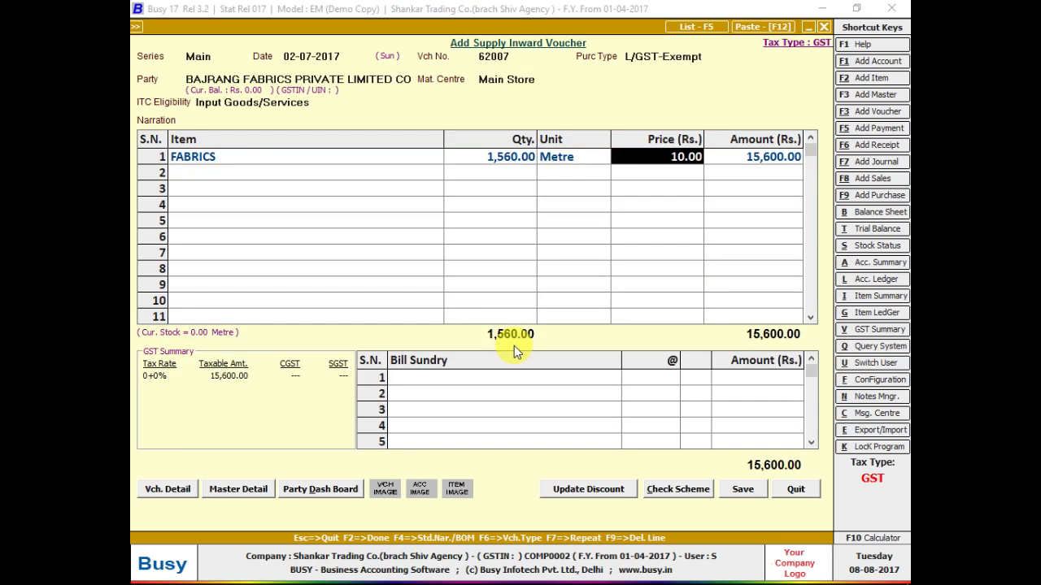
- Compare the invoice's charges, then start a new bill sundry from the first sundry line
key(Return)
key(Return)
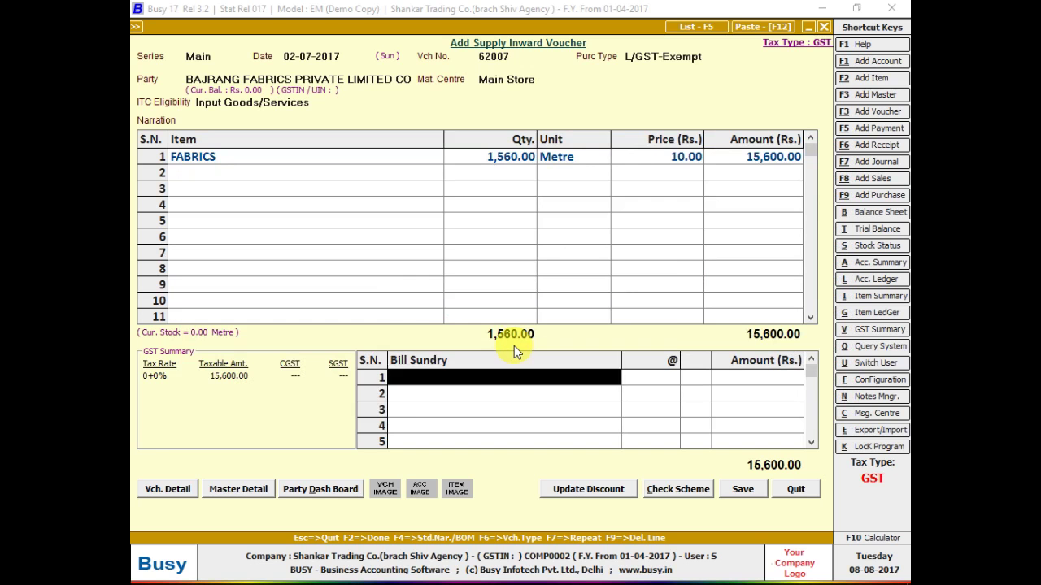
key(Down)
key(Down)
key(alt+Tab)
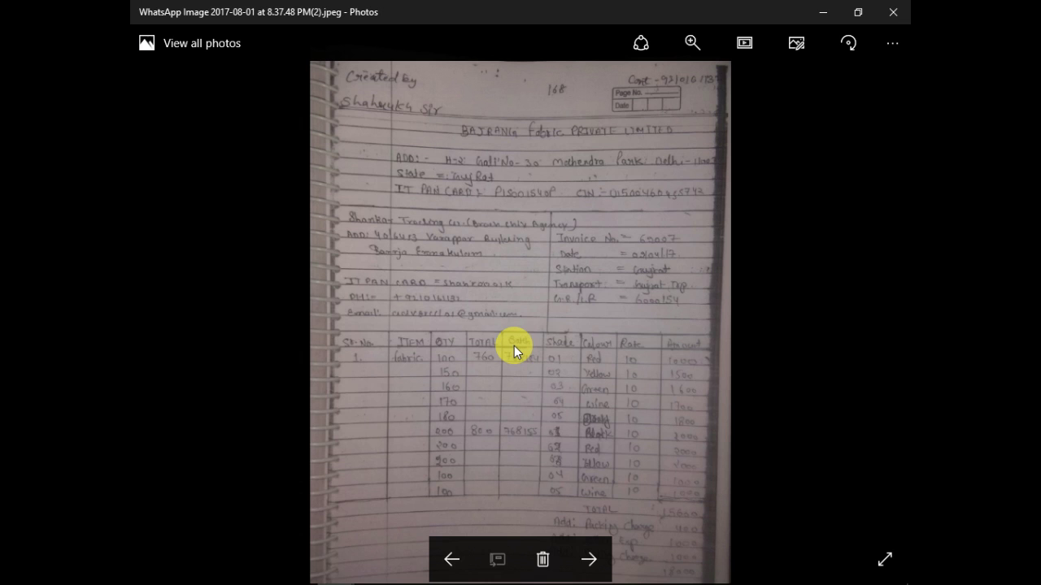
key(alt+Tab)
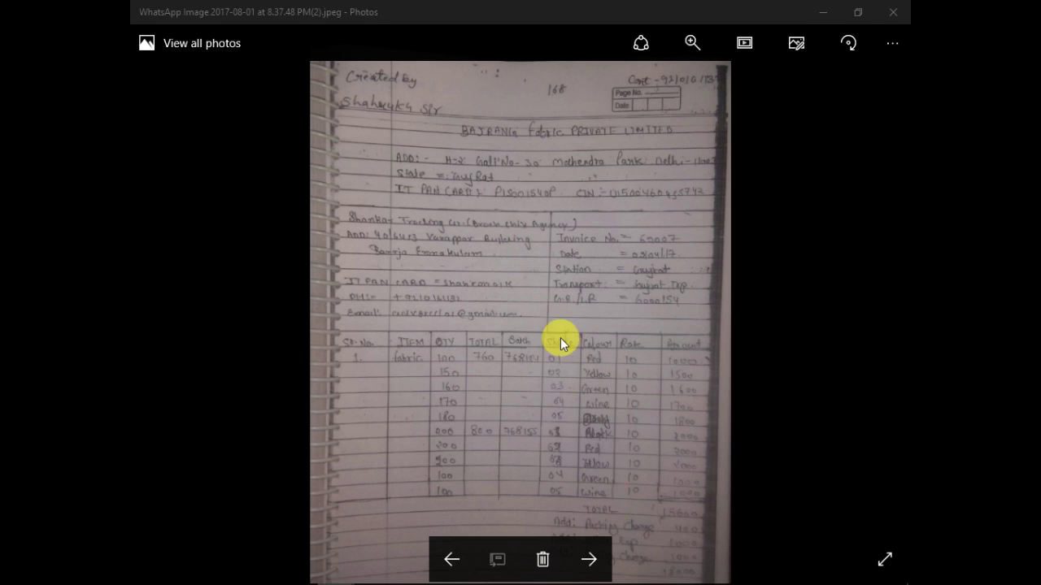
text(t)
key(Escape)
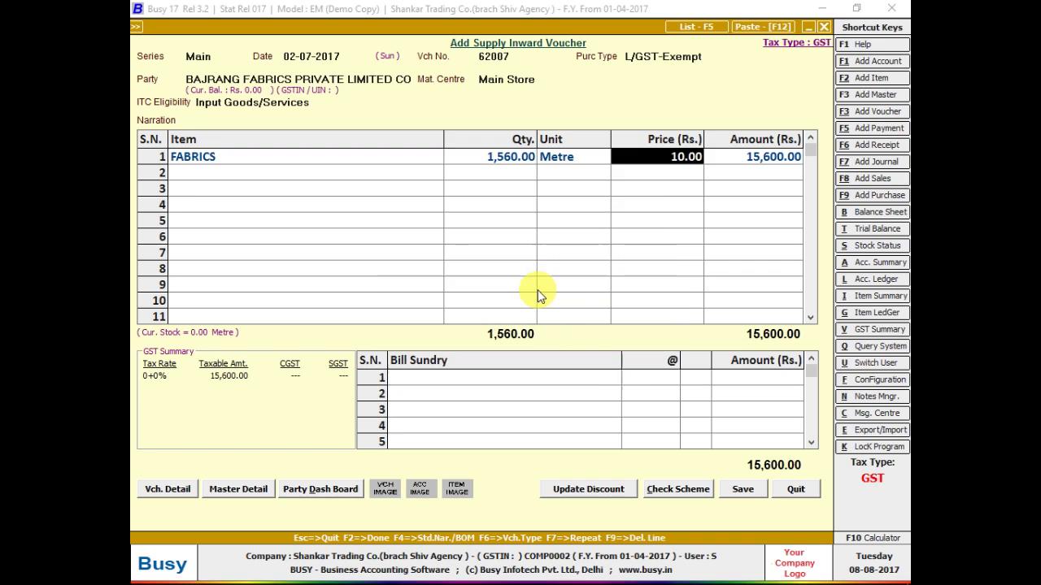
key(Escape)
text(p)
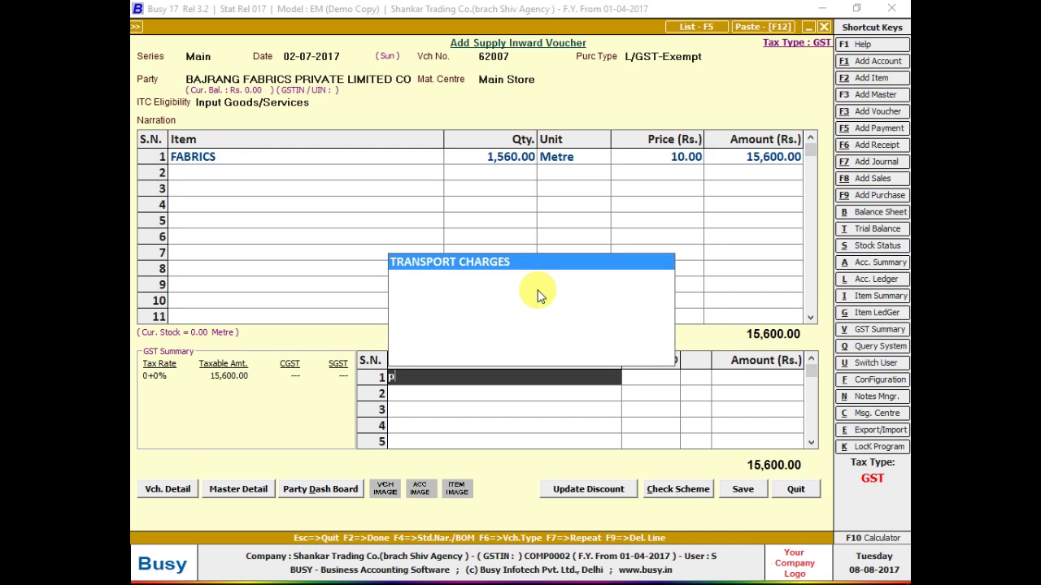
key(F3)
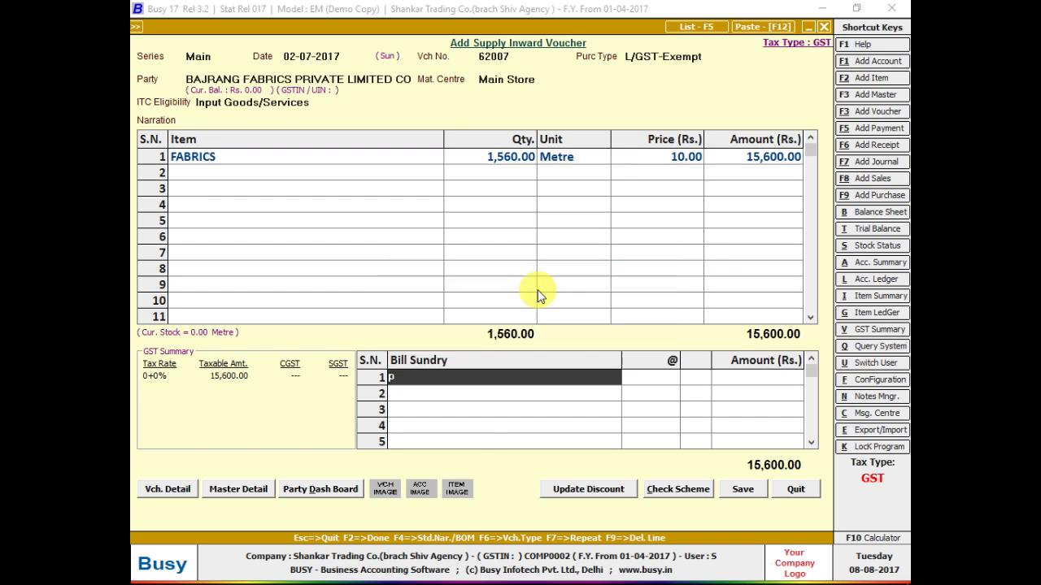
- Name the new bill sundry ADD: PACKING, keep it additive, set Absolute Amount, and save
text(PACKING)
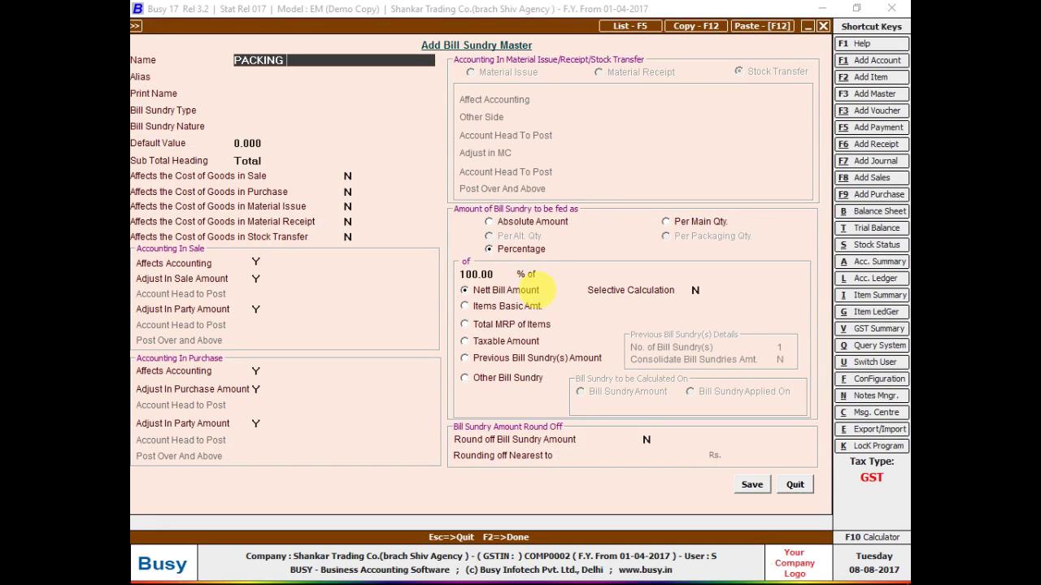
key(BackSpace)
key(BackSpace)
key(BackSpace)
key(BackSpace)
key(BackSpace)
key(BackSpace)
key(BackSpace)
text(ADD)
text(: [A)
key(BackSpace)
key(BackSpace)
text(PACKING)
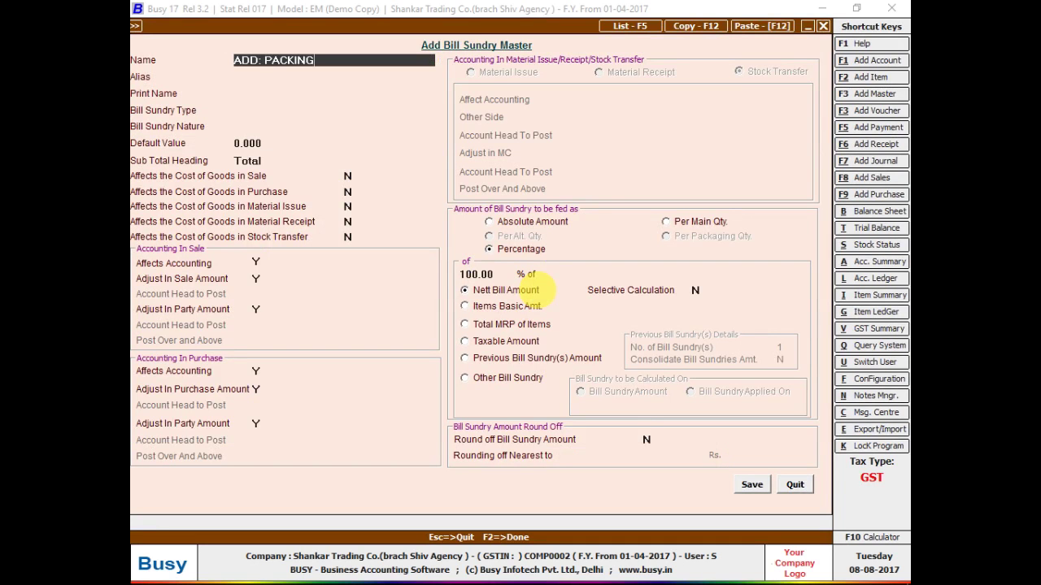
key(Return)
key(Return)
key(Return)
key(Return)
key(Return)
key(Return)
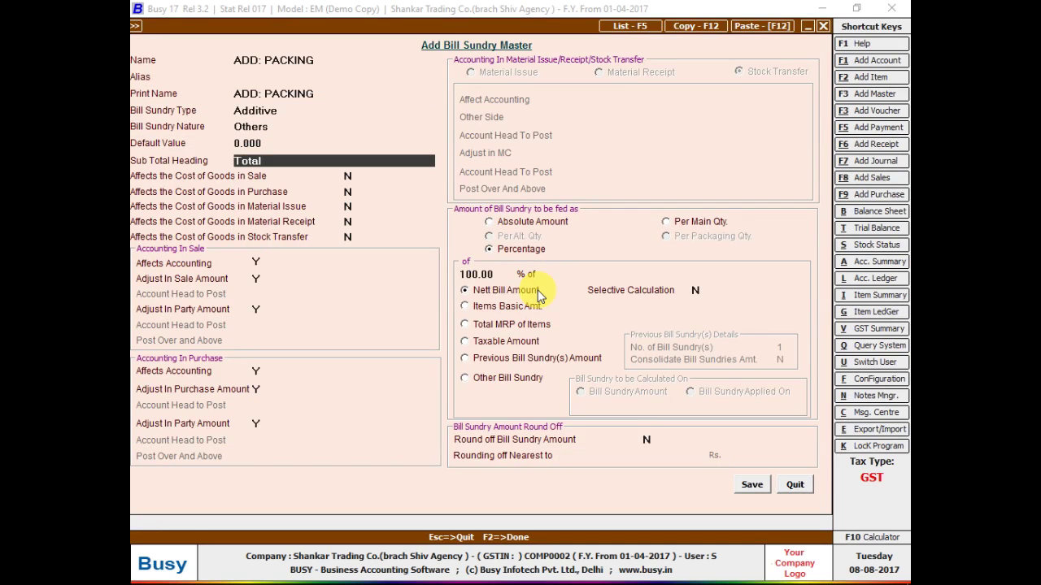
click(489, 222)
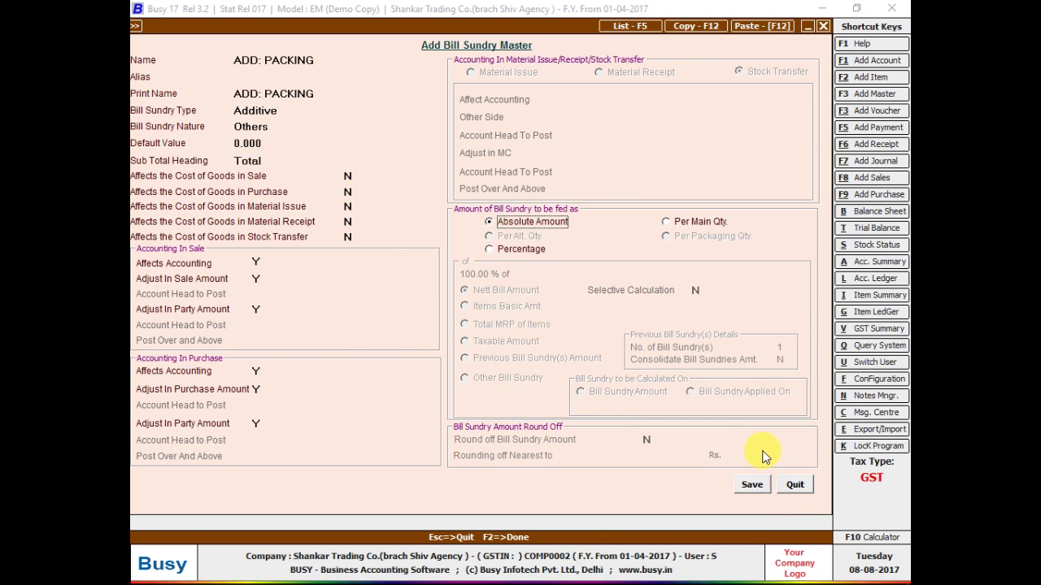
click(751, 484)
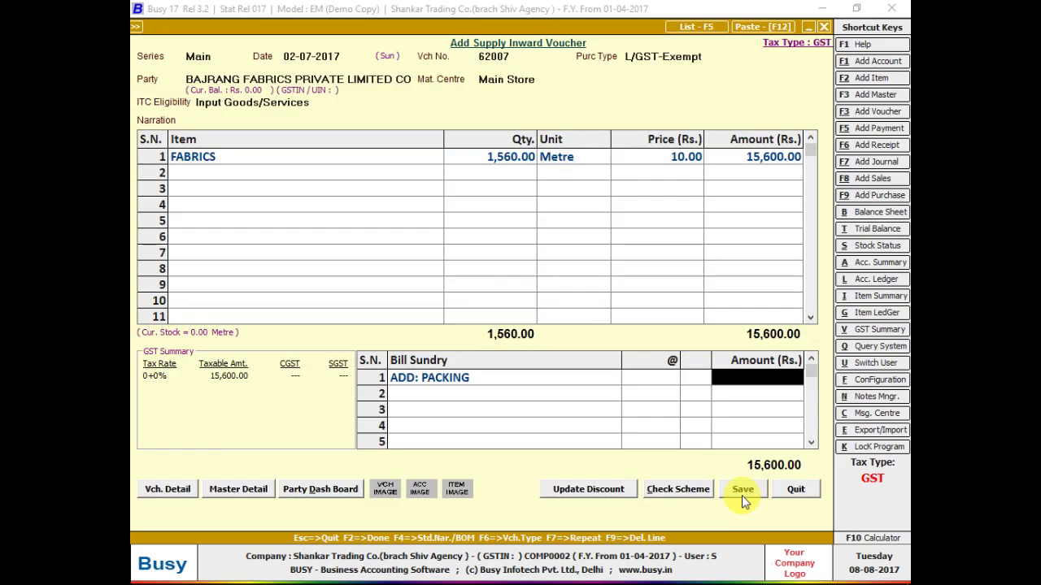
- Recheck the invoice quantities and reopen the FABRICS batch details
key(alt+Tab)
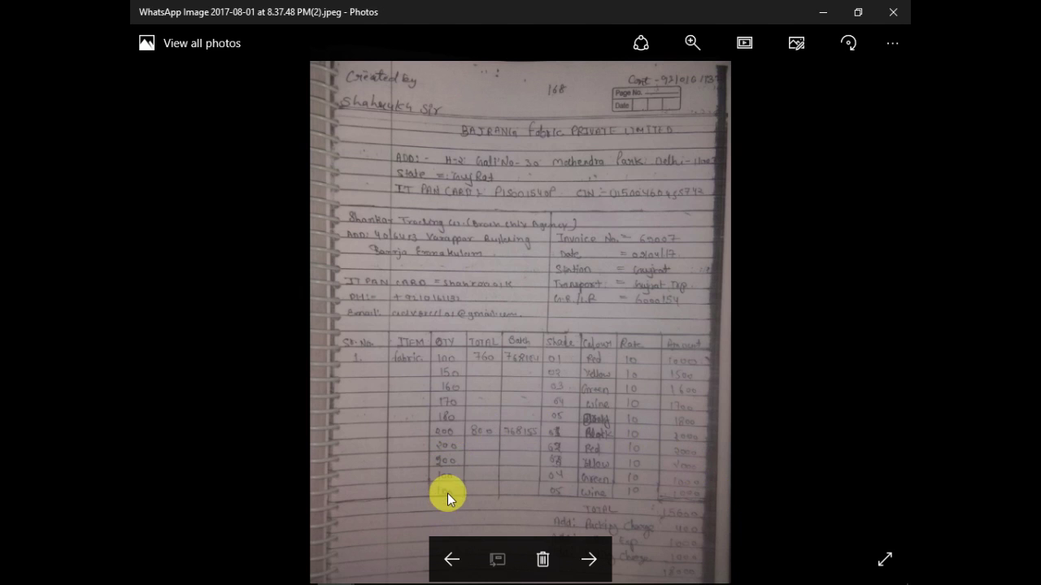
key(alt+Tab)
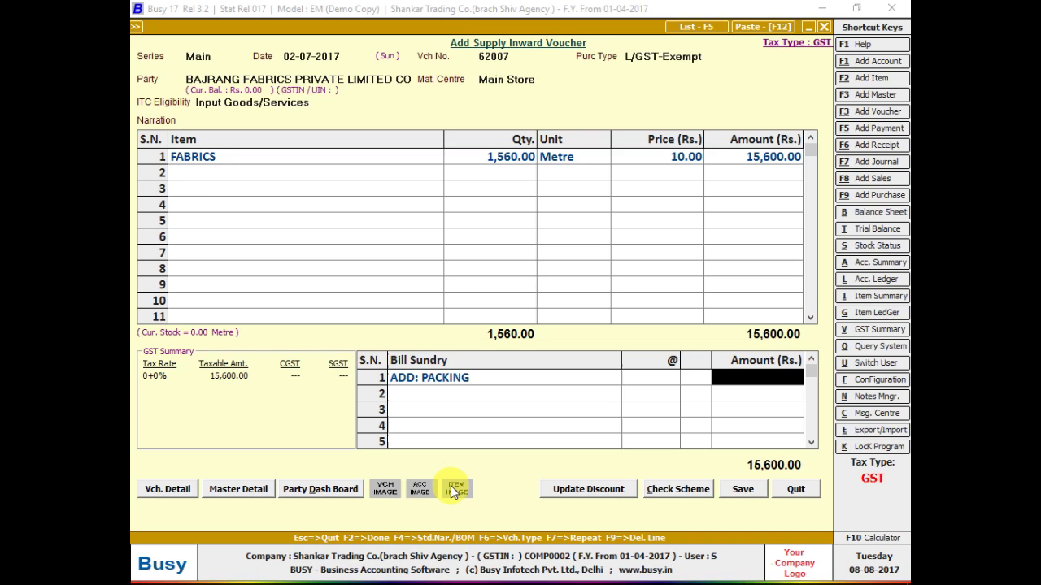
key(shift+Tab)
key(Left)
key(Left)
key(Return)
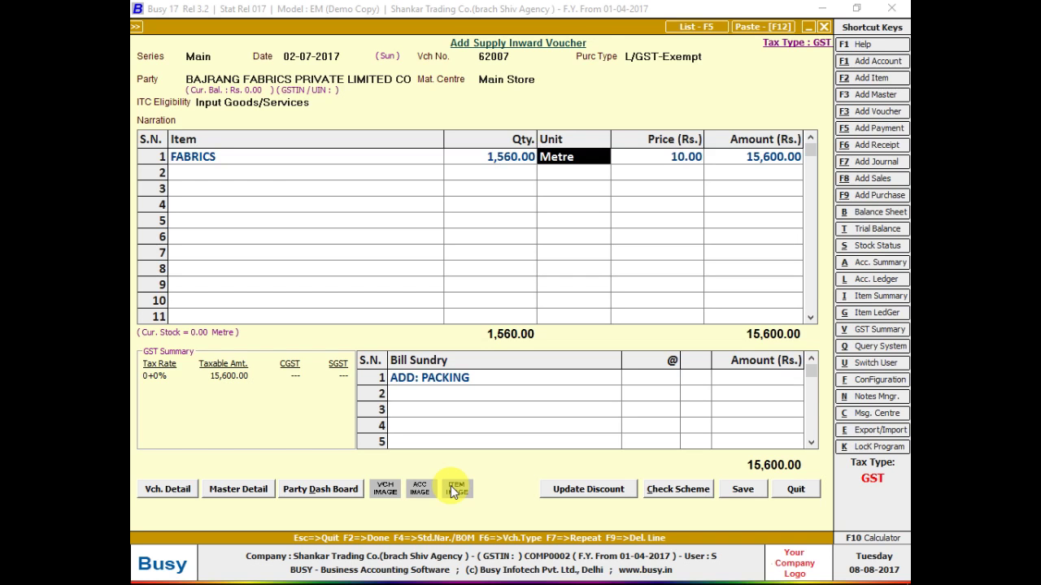
key(Return)
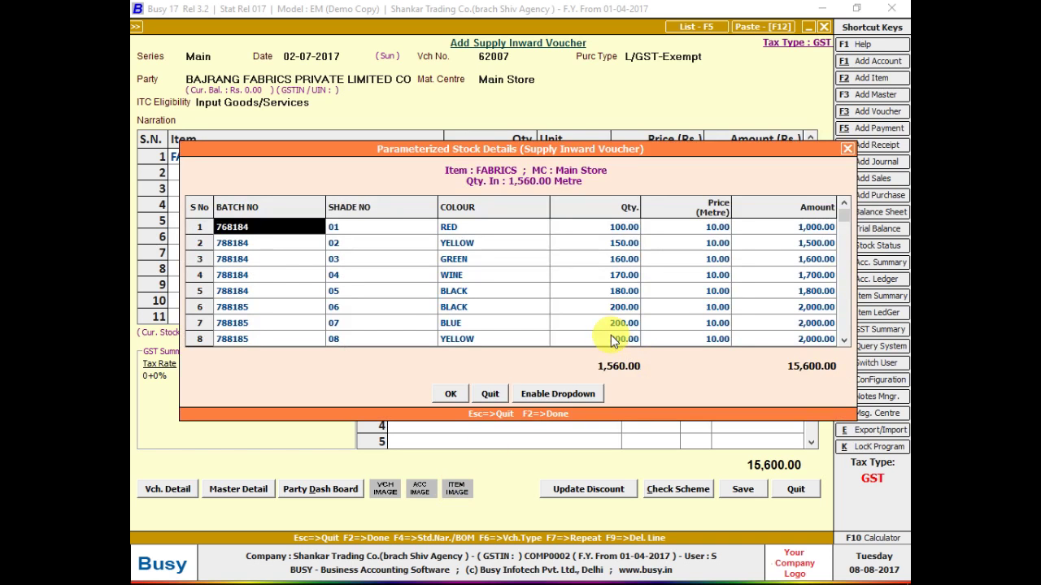
- Correct the ninth batch line to batch 788185 with 100 metres
click(609, 337)
click(625, 310)
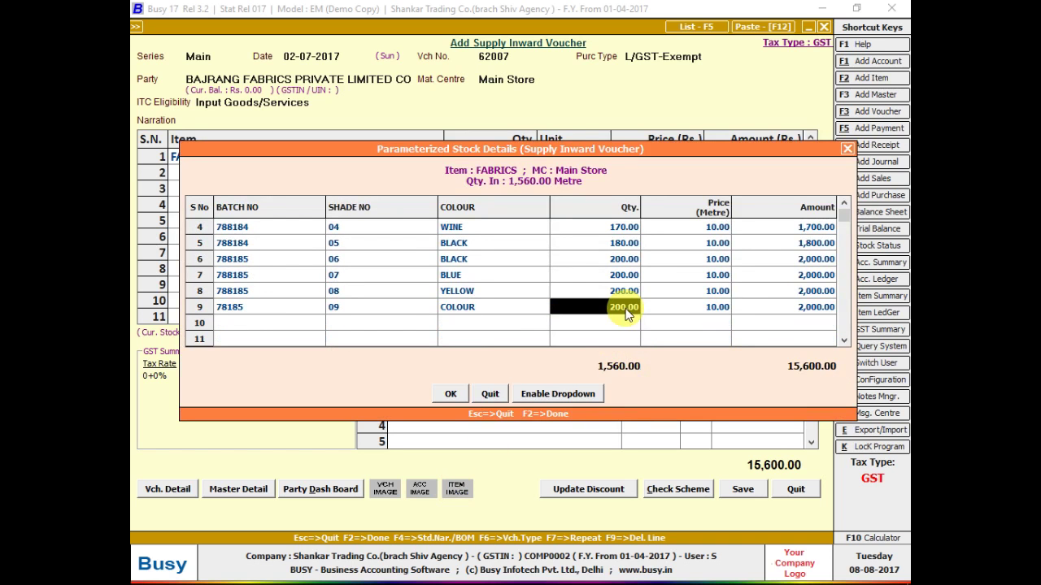
key(Insert)
key(Left)
key(Left)
key(Left)
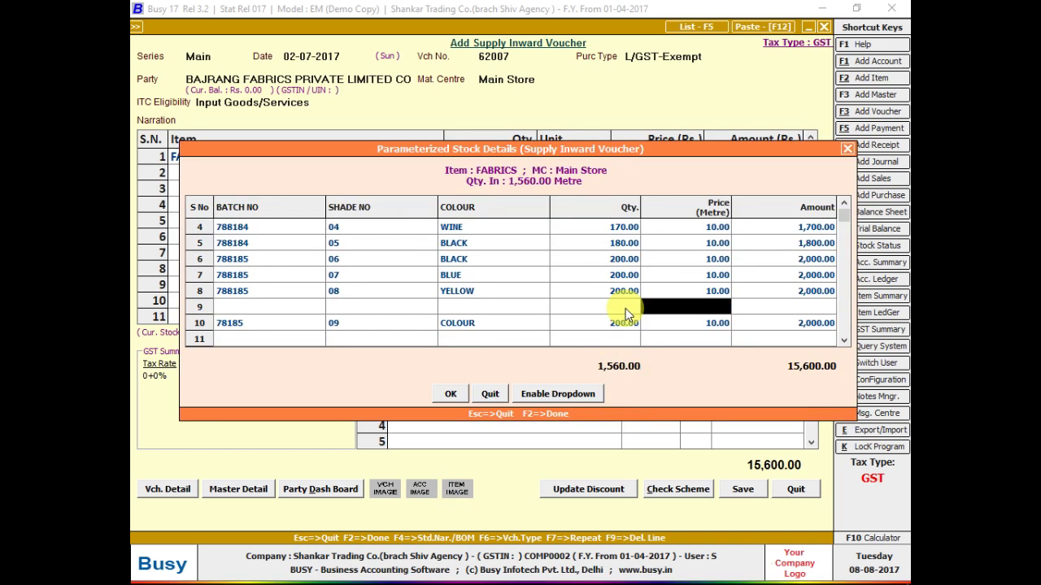
key(Left)
key(Left)
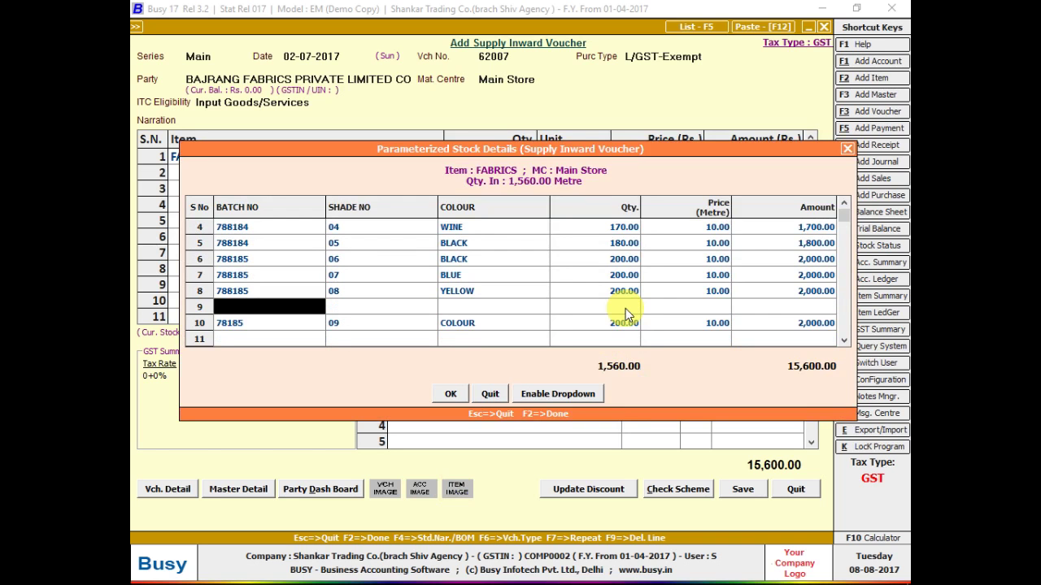
key(F9)
key(Right)
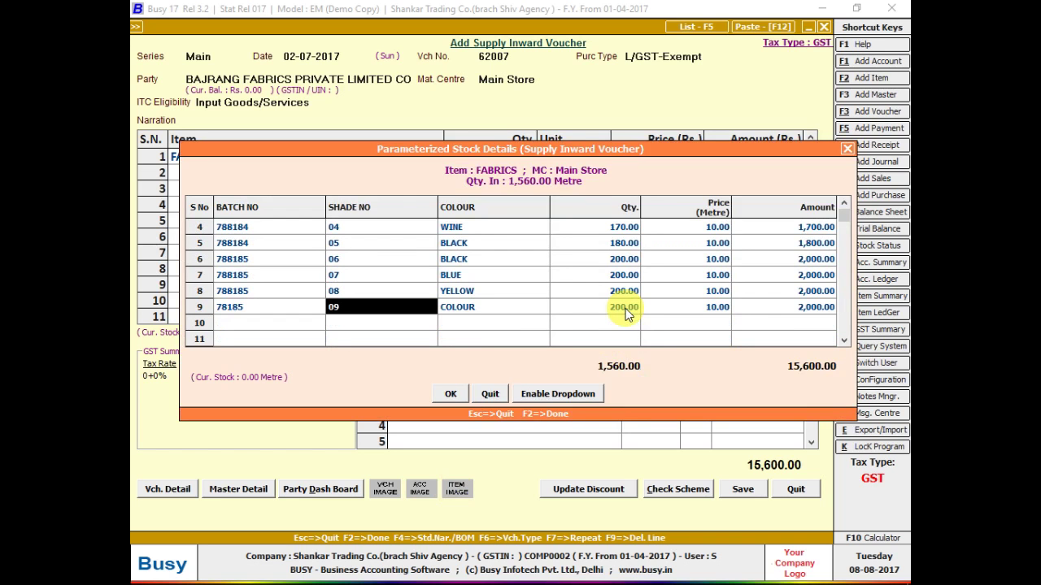
key(Left)
text(7818)
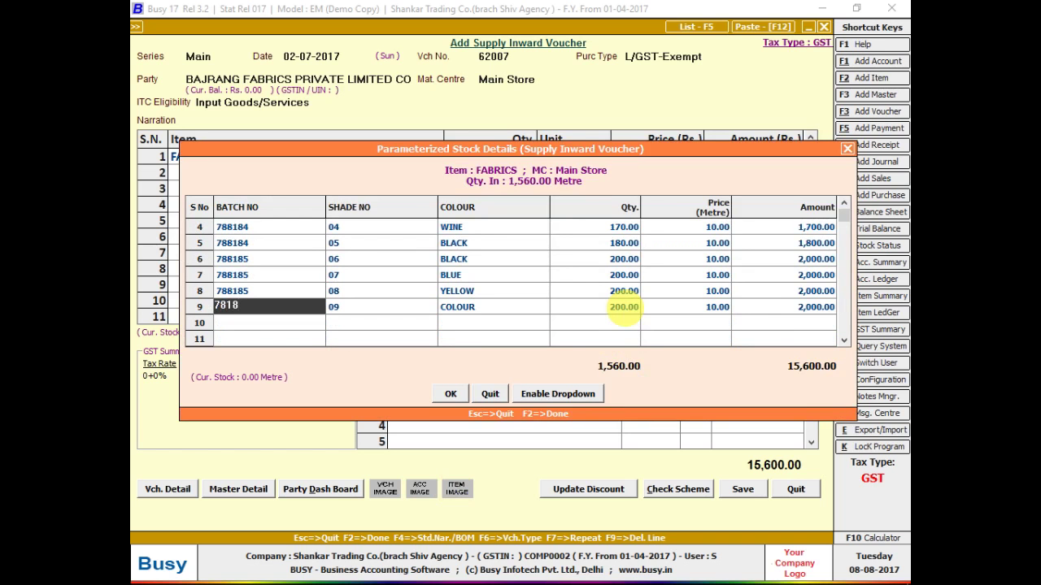
key(BackSpace)
key(BackSpace)
text(8185)
key(Return)
key(Return)
key(Return)
text(100)
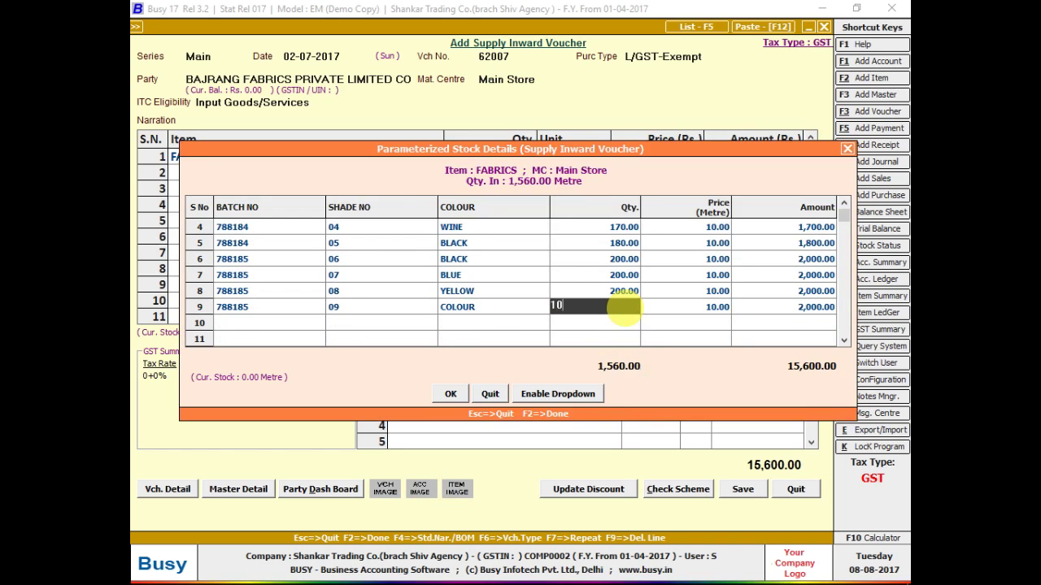
key(Return)
- Add row 10: batch 788185, shade 10, WHITE, then close the batch details
key(Return)
key(Return)
text(788)
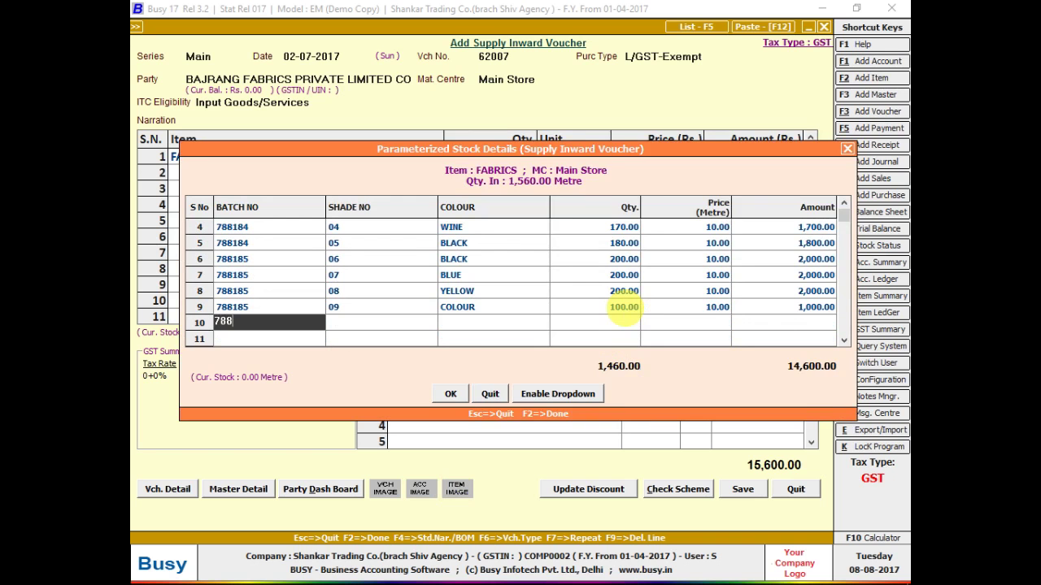
text(185)
key(Return)
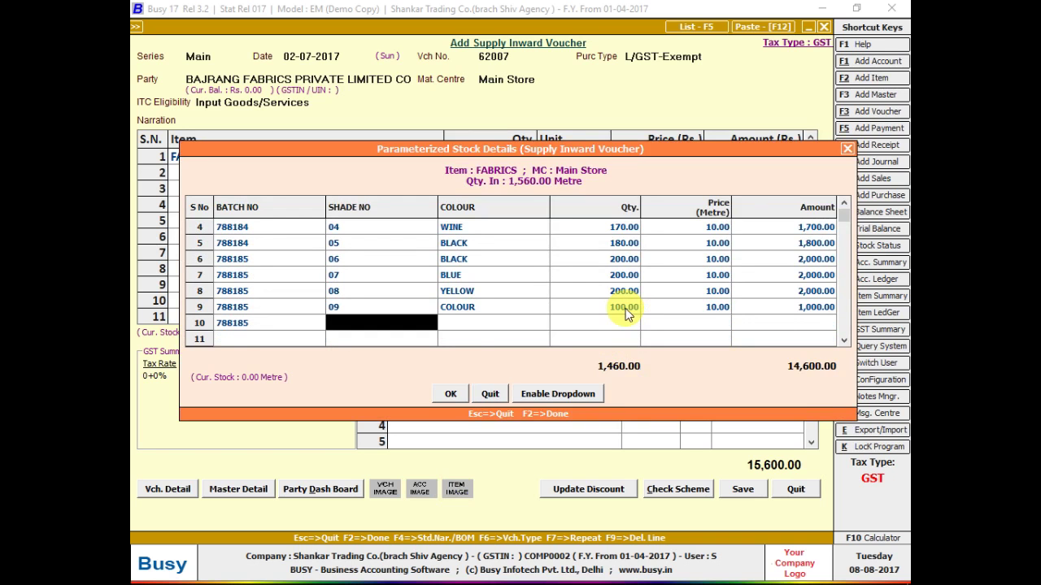
text(10)
key(Return)
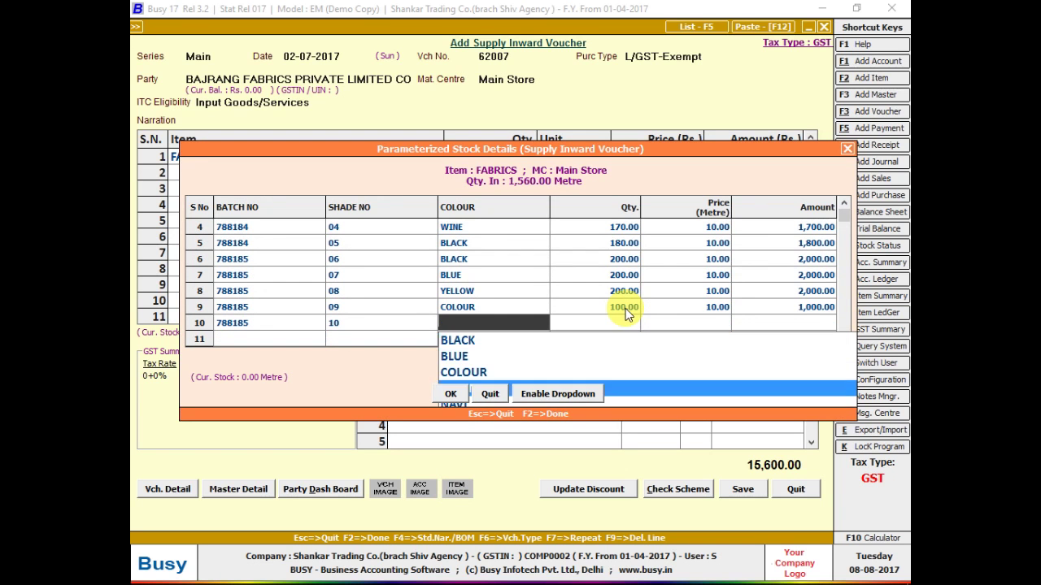
key(Return)
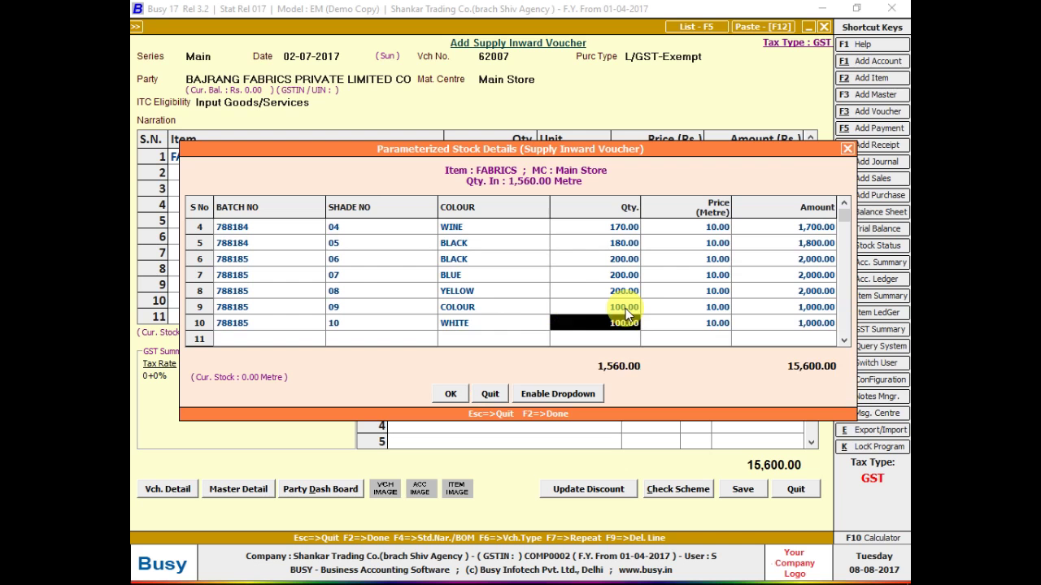
key(Return)
key(Return)
key(Return)
key(Return)
key(Return)
key(Return)
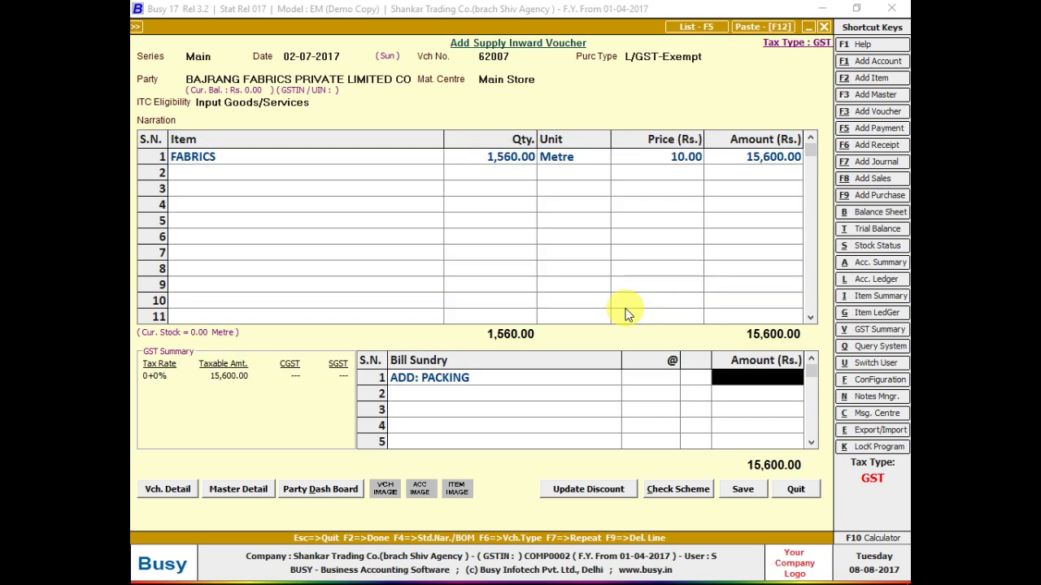
- Enter 400 as the ADD: PACKING charge on the voucher
key(alt+Tab)
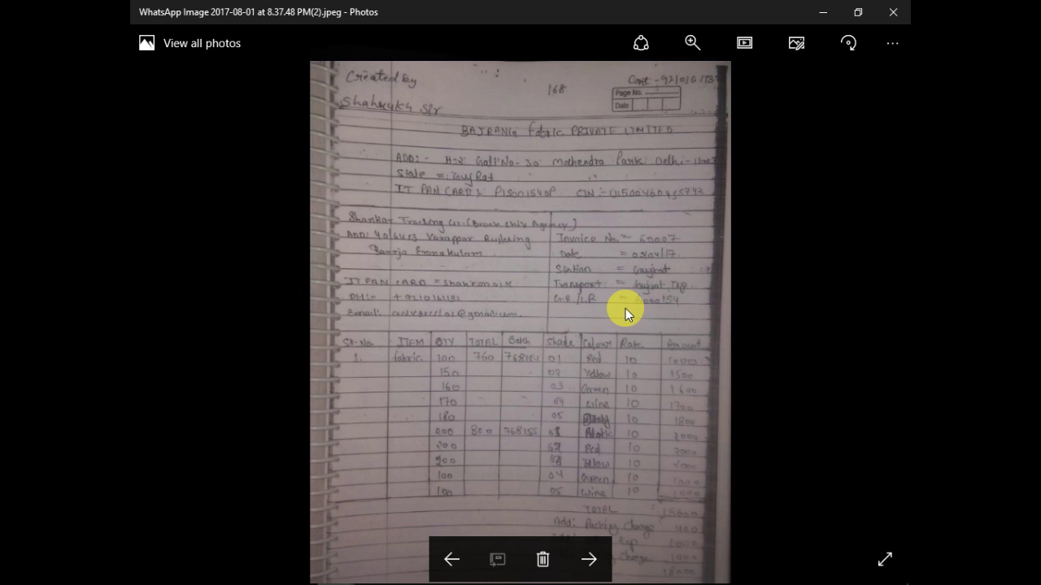
key(alt+Tab)
text(400)
key(Return)
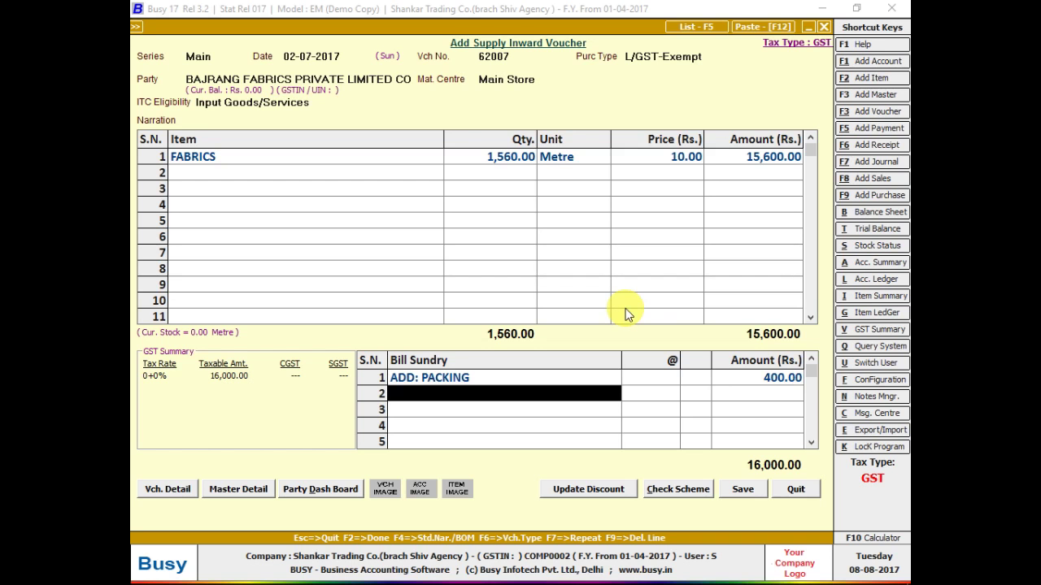
- Fill in the purchase bill number in GST reporting details and save the voucher
key(Return)
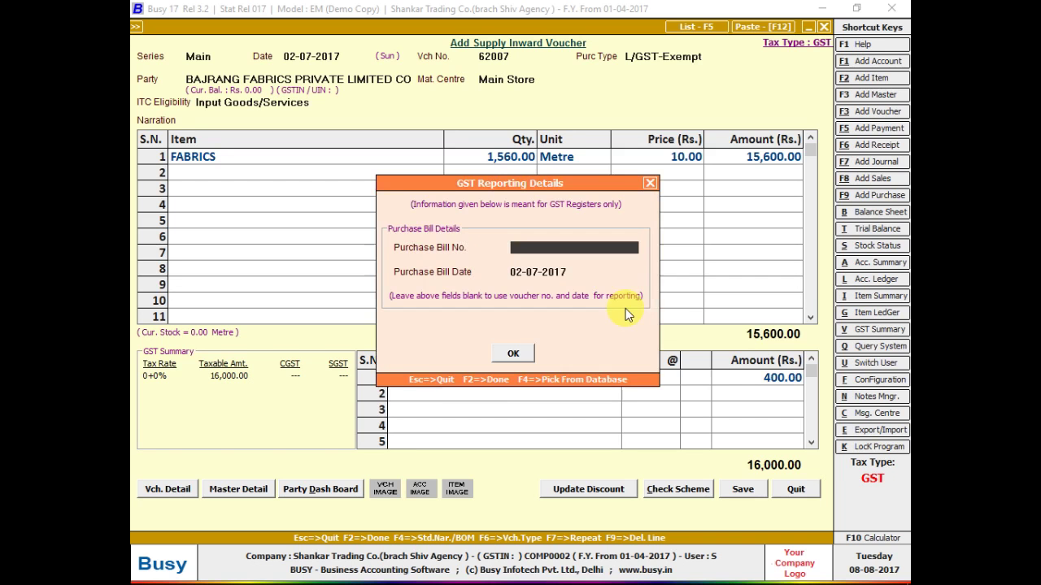
text(62007)
key(Return)
key(Return)
key(Return)
key(Return)
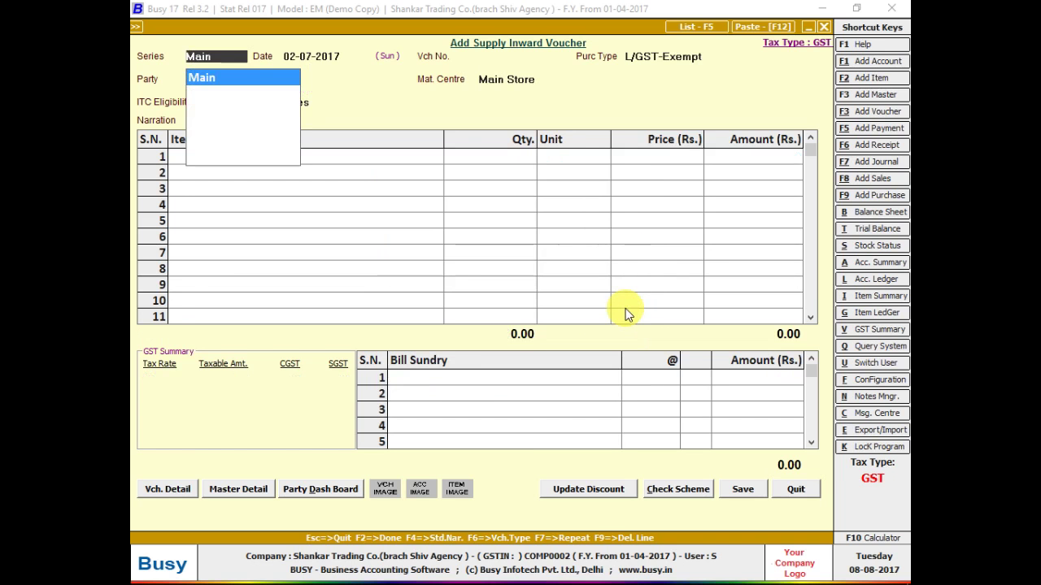
key(Return)
key(Return)
key(Return)
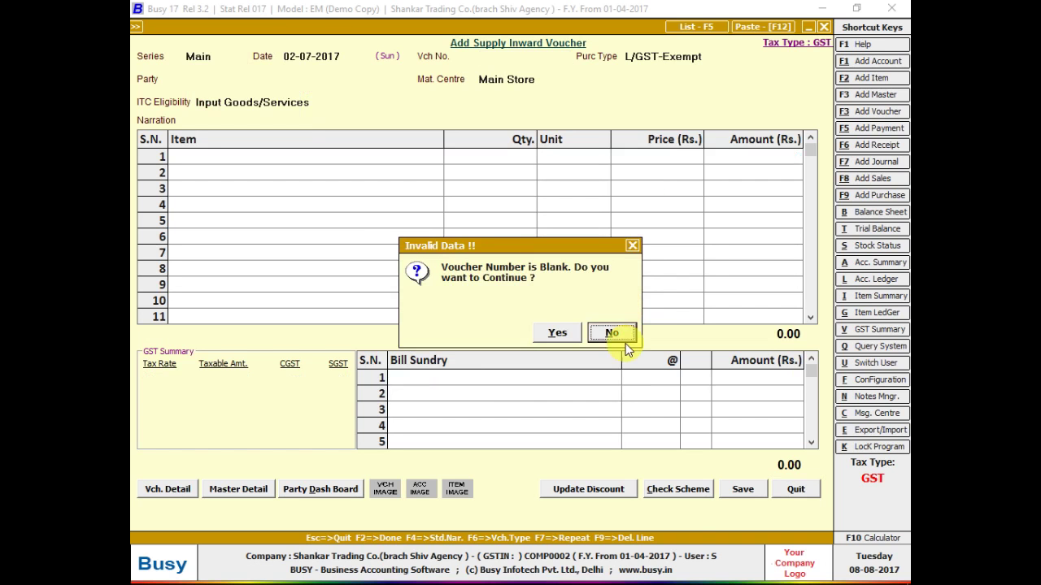
mouse_move(855, 581)
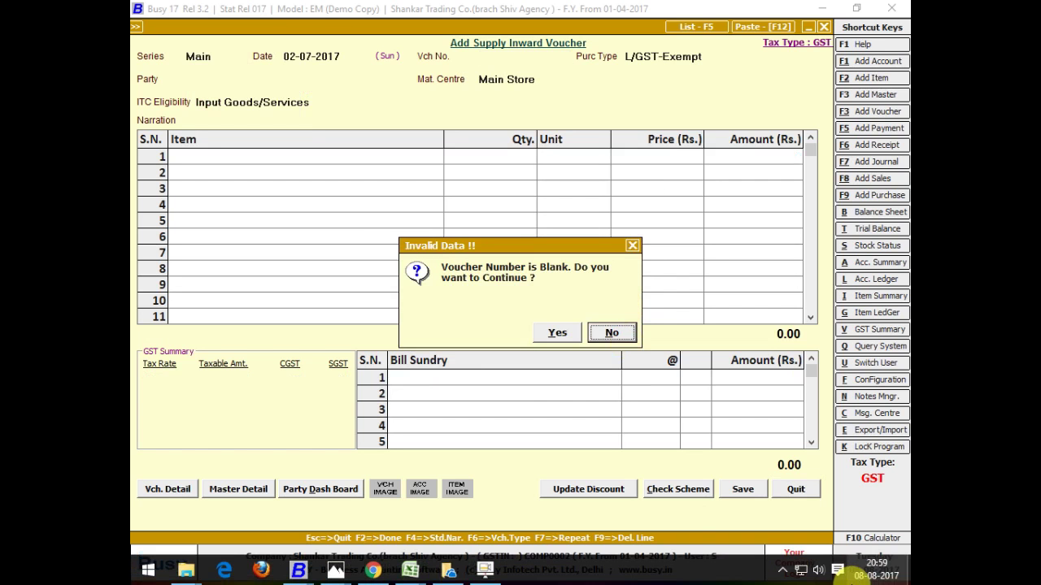
- Show the desktop from the taskbar menu and refresh it
right_click(722, 568)
click(752, 497)
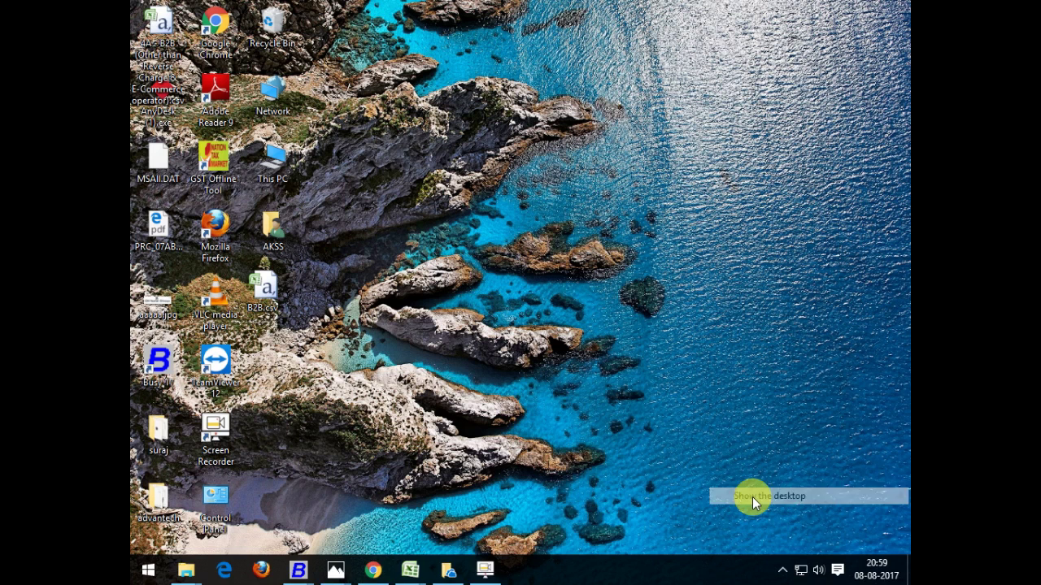
right_click(622, 243)
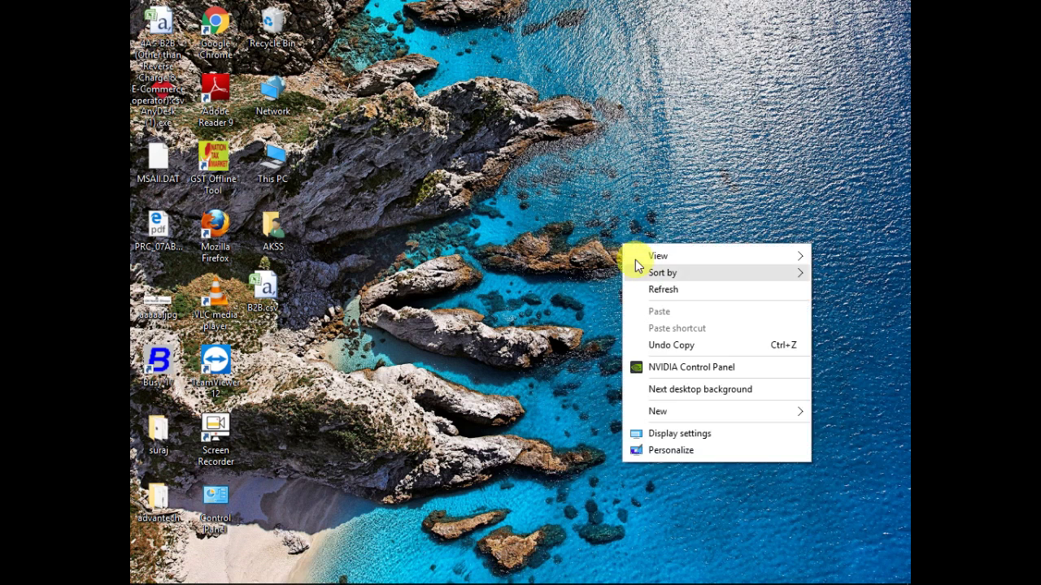
click(650, 290)
- Refresh the desktop repeatedly from its right-click menu
mouse_move(842, 575)
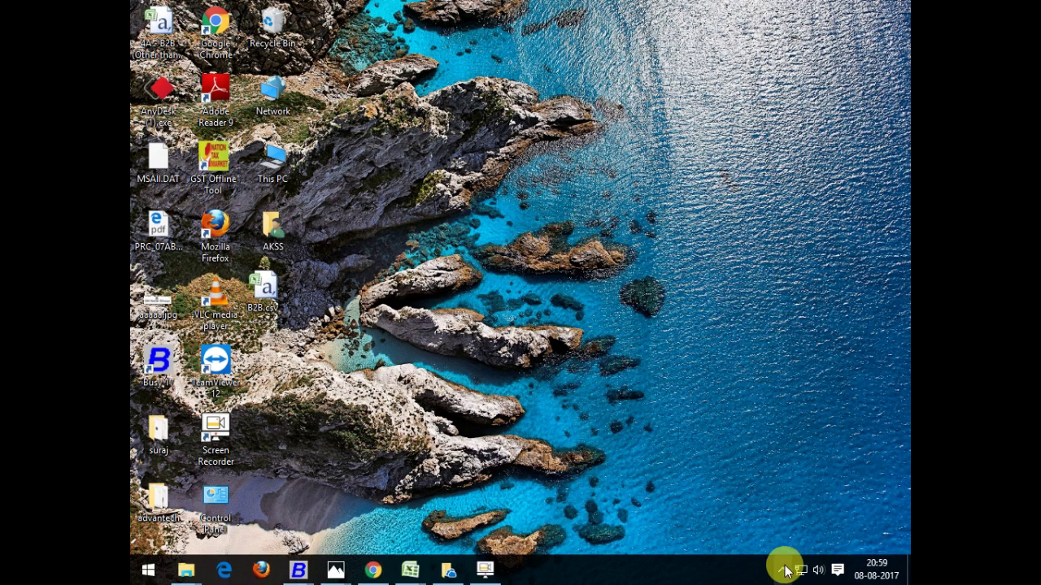
right_click(610, 198)
click(623, 250)
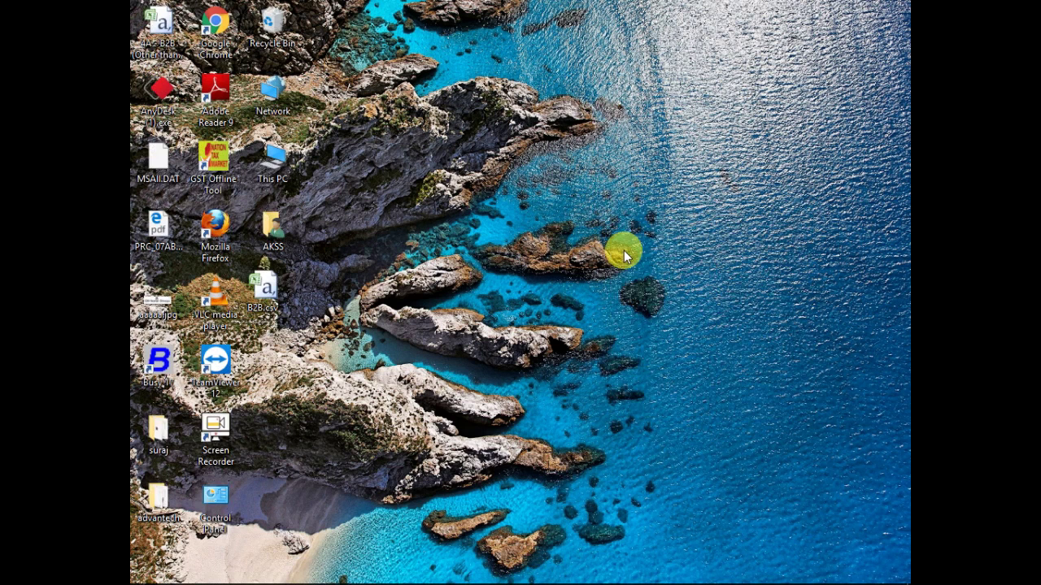
right_click(550, 96)
click(567, 145)
right_click(527, 111)
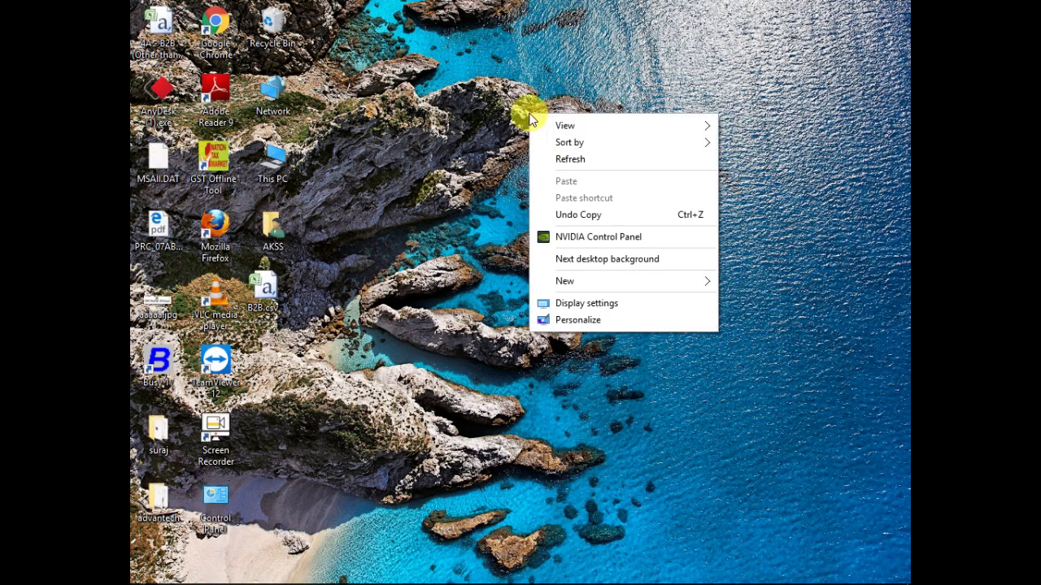
click(544, 156)
right_click(464, 82)
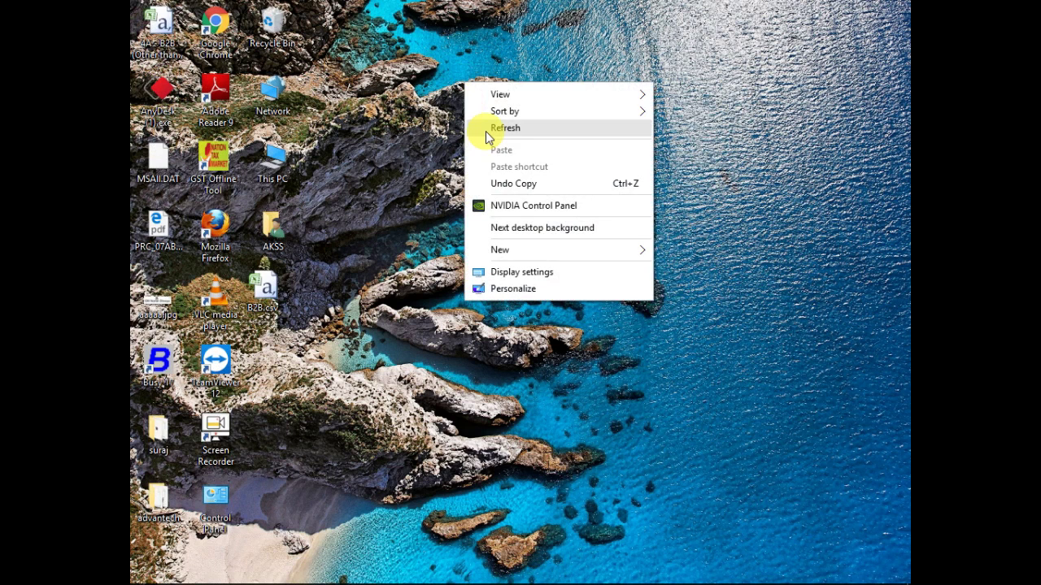
click(485, 131)
right_click(481, 99)
click(512, 149)
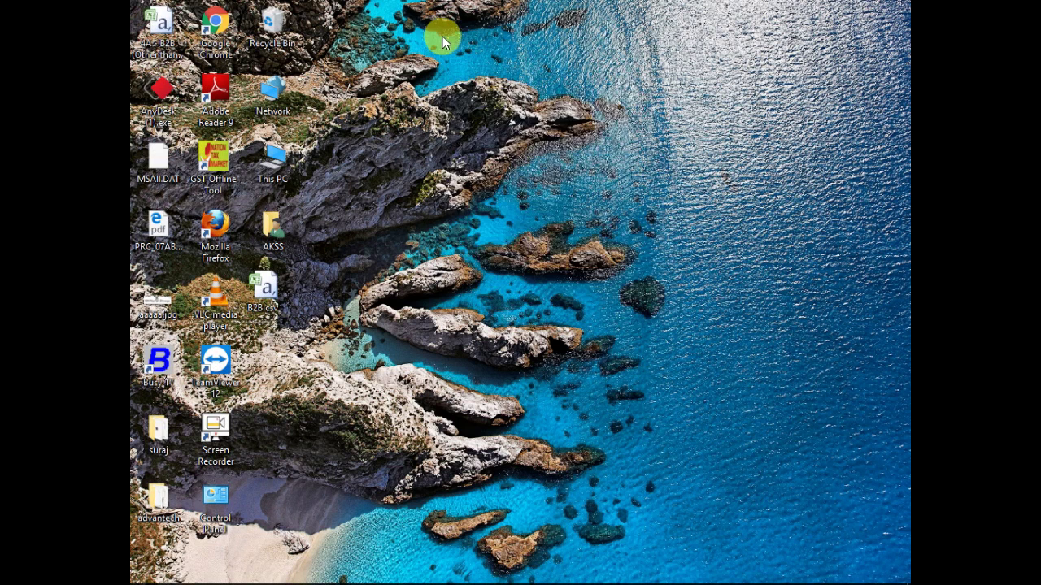
right_click(442, 36)
click(468, 86)
right_click(468, 74)
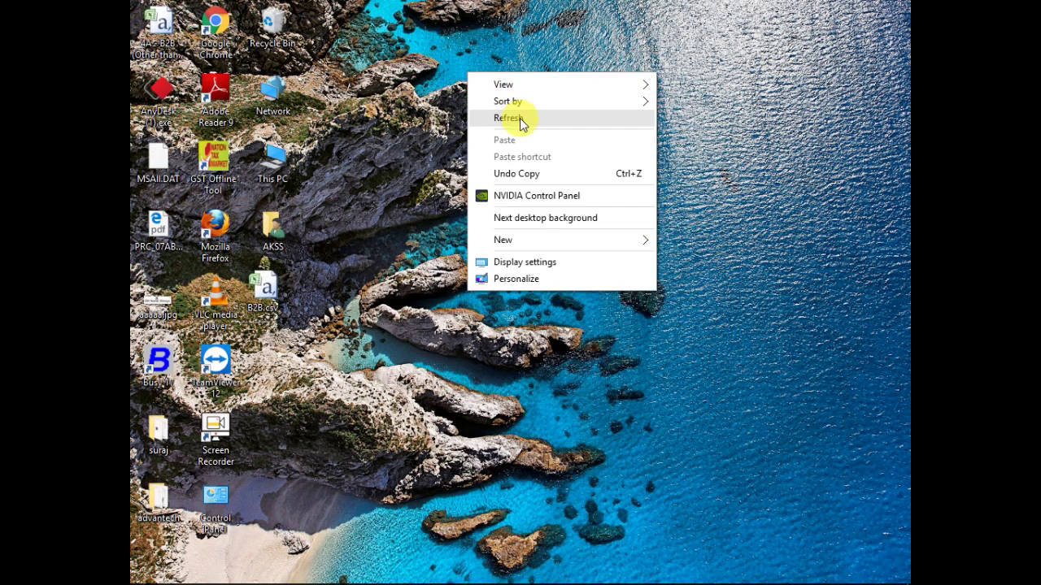
click(521, 120)
right_click(520, 118)
click(536, 163)
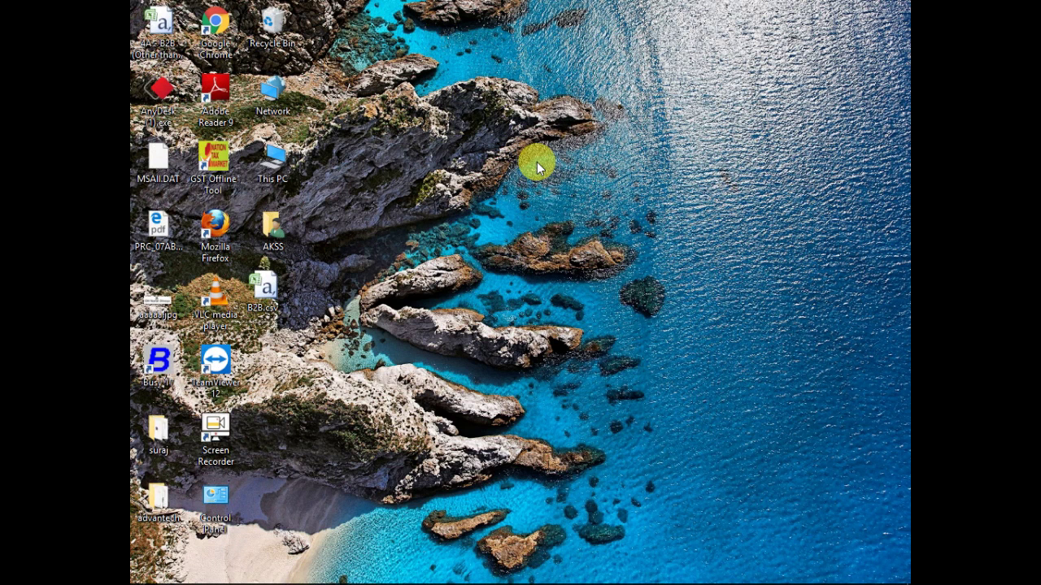
right_click(603, 107)
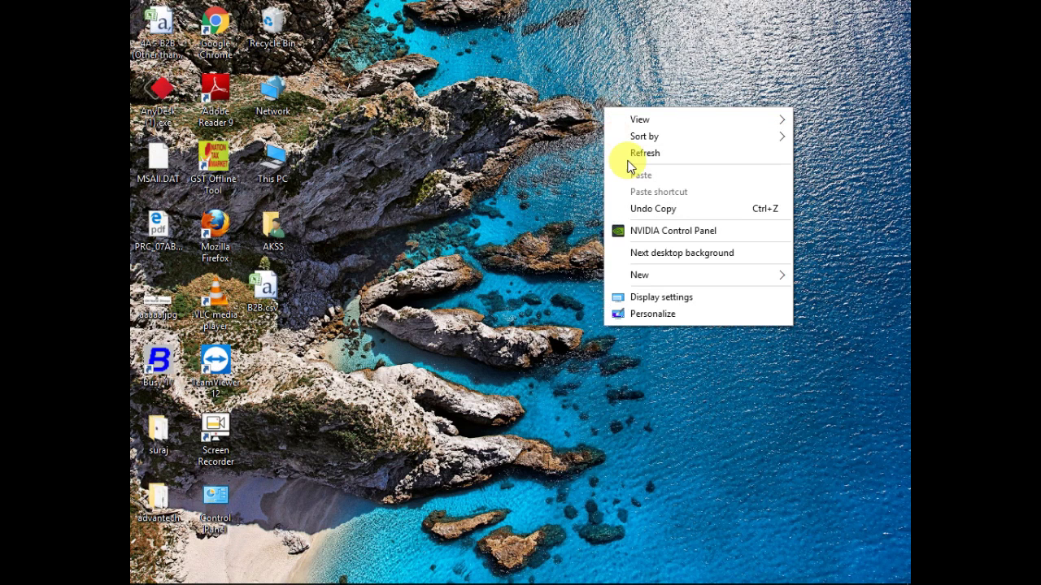
click(631, 153)
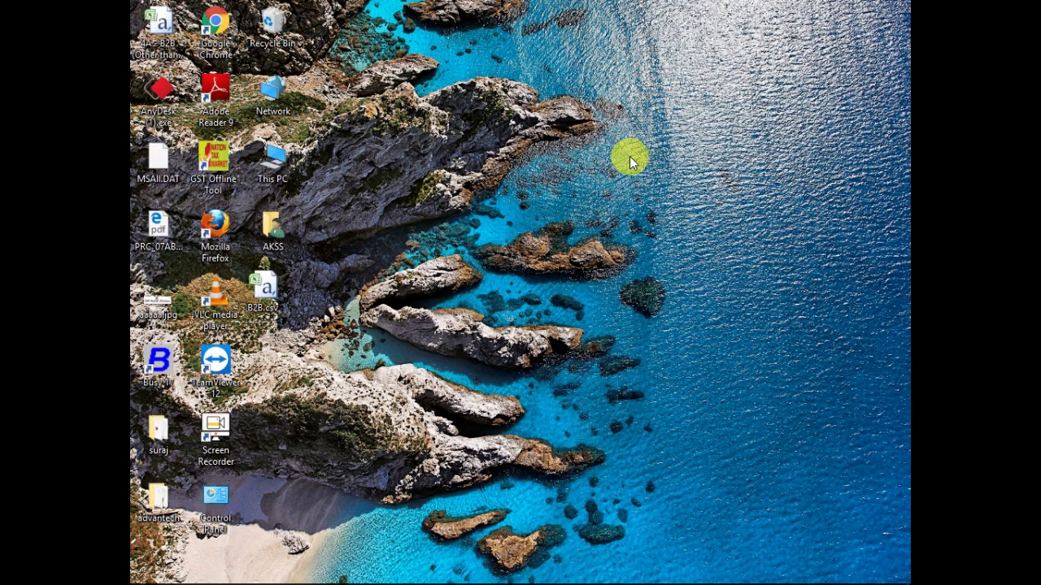